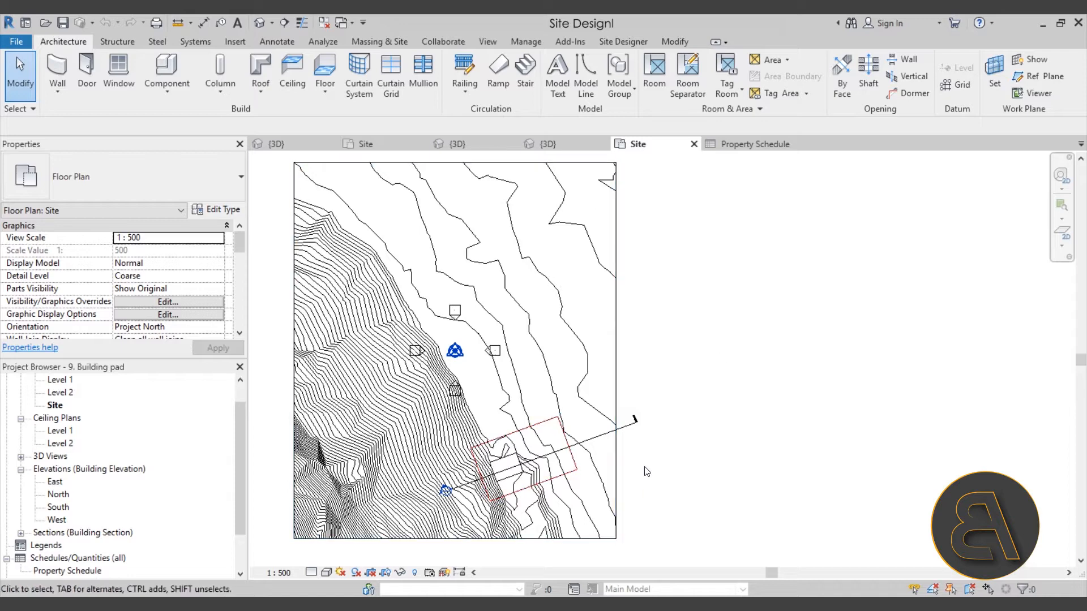
# - Examine the property line and building pad on the site plan, and review the area values in the Property Schedule
pyautogui.scroll(6, 509, 494)
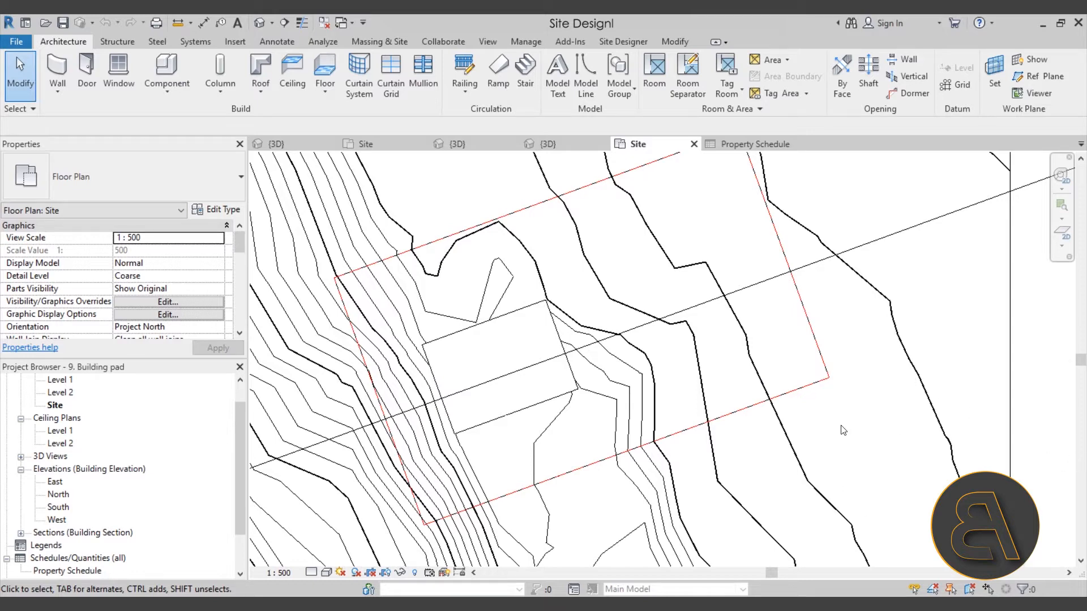
pyautogui.scroll(-6, 841, 430)
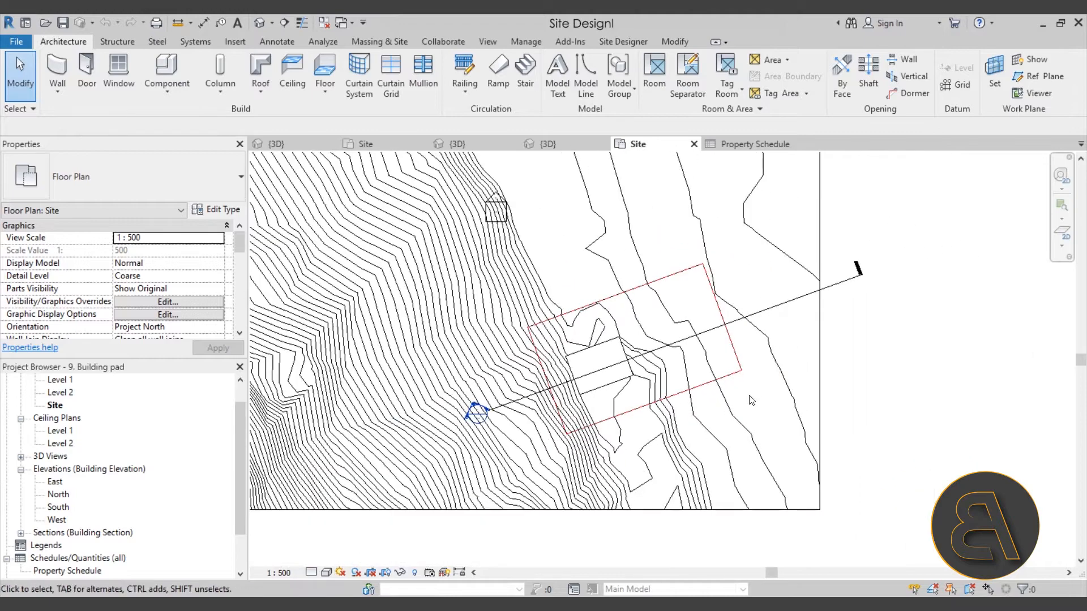
pyautogui.scroll(-1, 751, 403)
pyautogui.moveTo(749, 409); pyautogui.dragTo(597, 487, button='middle')
pyautogui.scroll(-2, 600, 486)
pyautogui.moveTo(689, 421); pyautogui.dragTo(647, 403, button='middle')
pyautogui.click(759, 145)
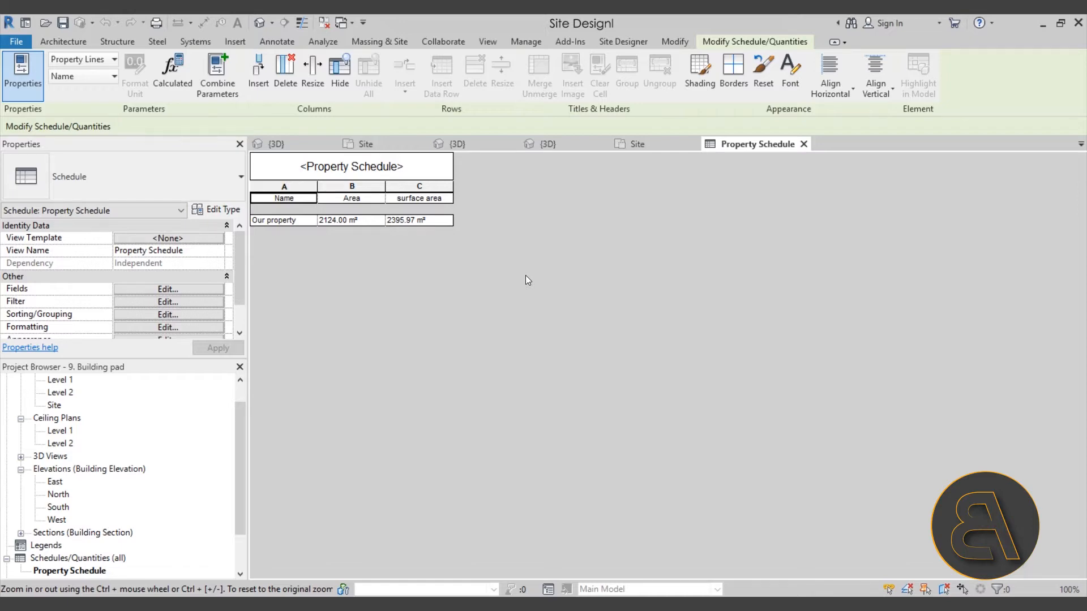
pyautogui.click(656, 143)
pyautogui.scroll(2, 433, 386)
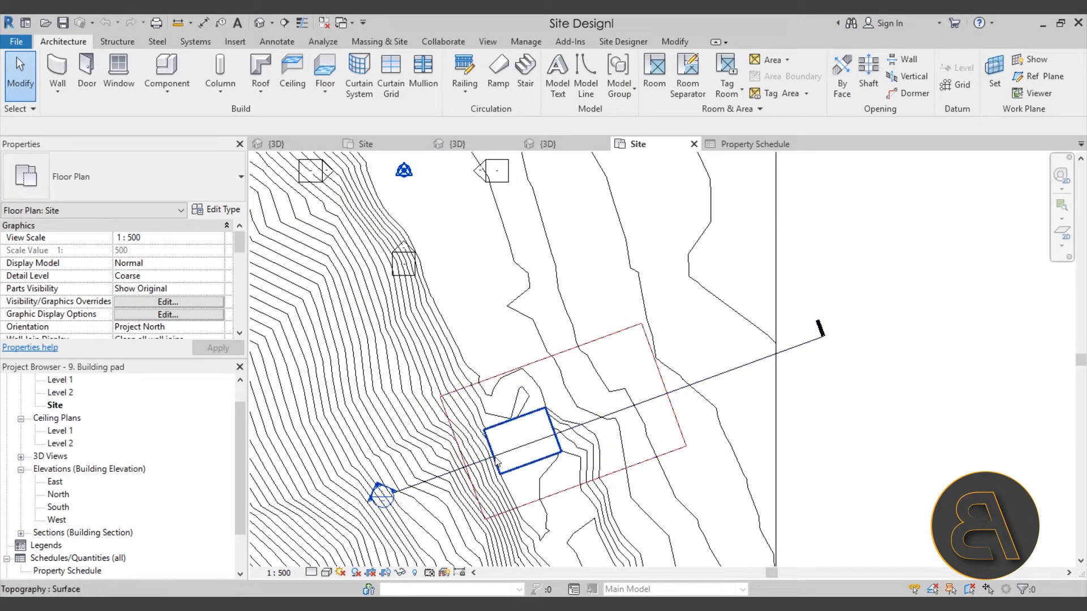
# - Inspect the building pad and property boundary on the terrain in the 3D view, and bring up the site modelling tools
pyautogui.click(551, 144)
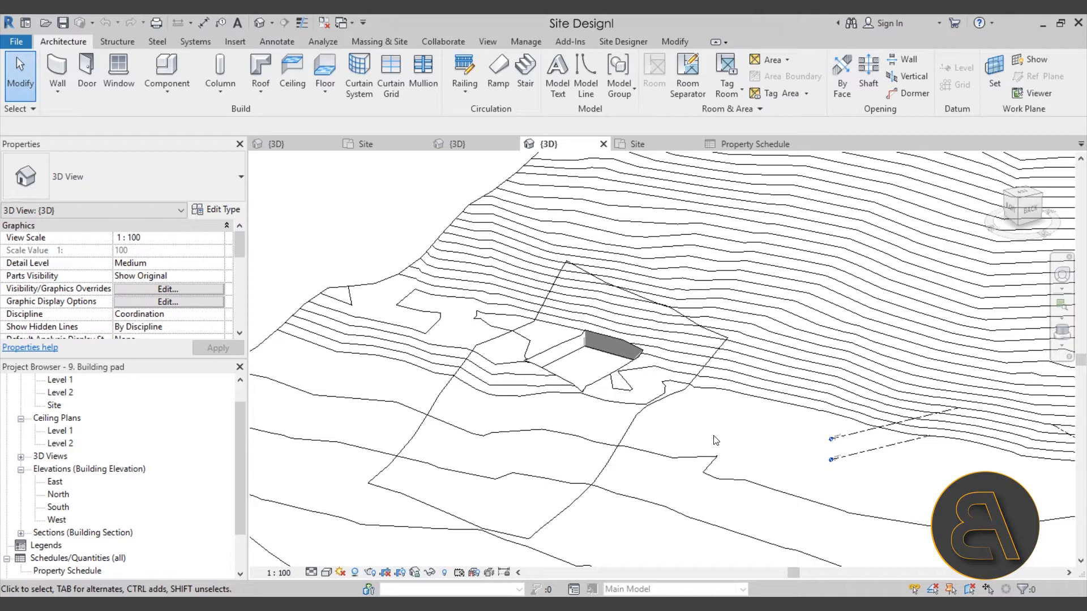
pyautogui.keyDown('shift'); pyautogui.moveTo(354, 474); pyautogui.dragTo(476, 422, button='middle'); pyautogui.keyUp('shift')
pyautogui.scroll(-6, 643, 391)
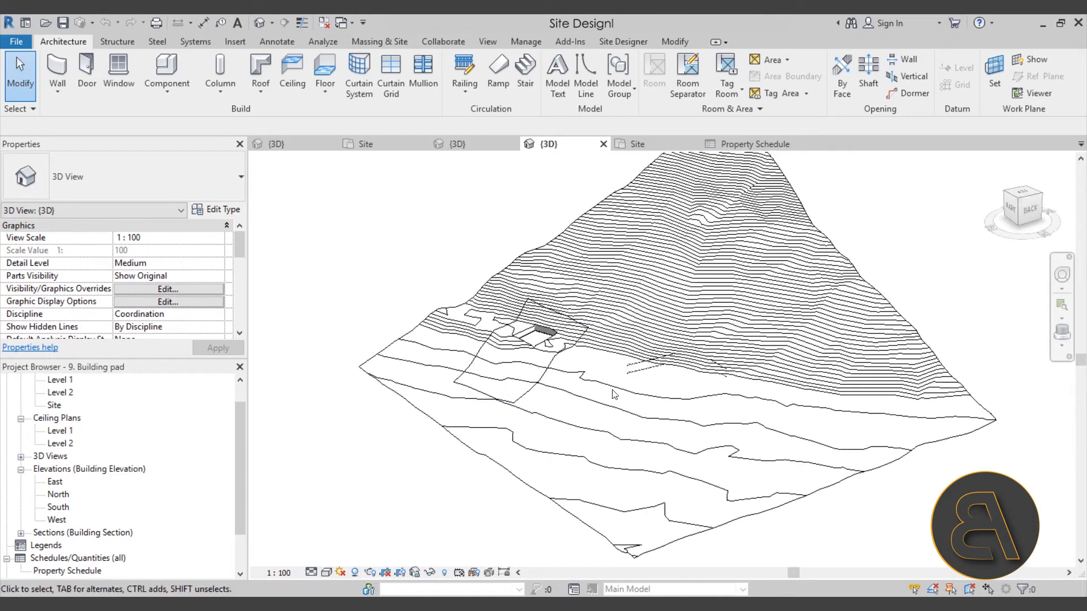
pyautogui.scroll(3, 503, 339)
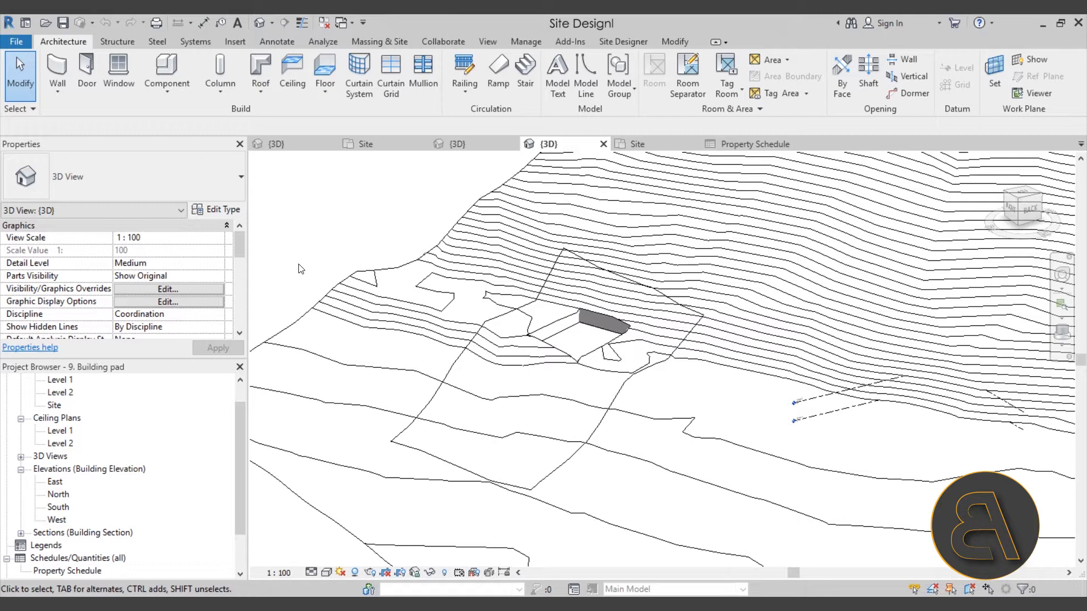
pyautogui.click(373, 44)
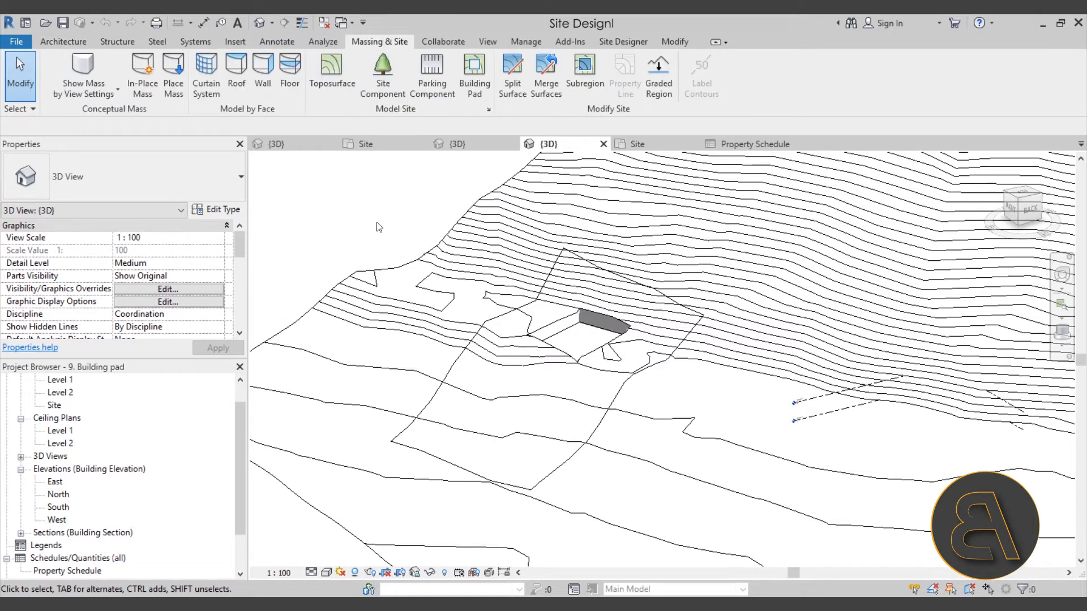
# - Inspect the contour line styles on the toposurface in the 3D view of the site settings and graphics project
pyautogui.click(463, 143)
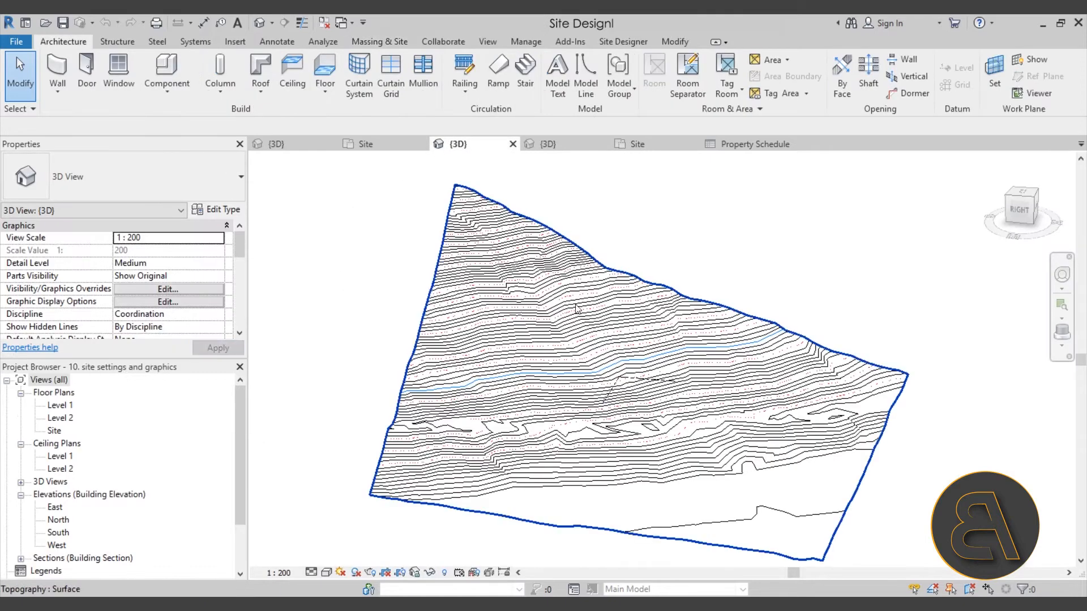
pyautogui.moveTo(398, 356); pyautogui.dragTo(305, 345, button='middle')
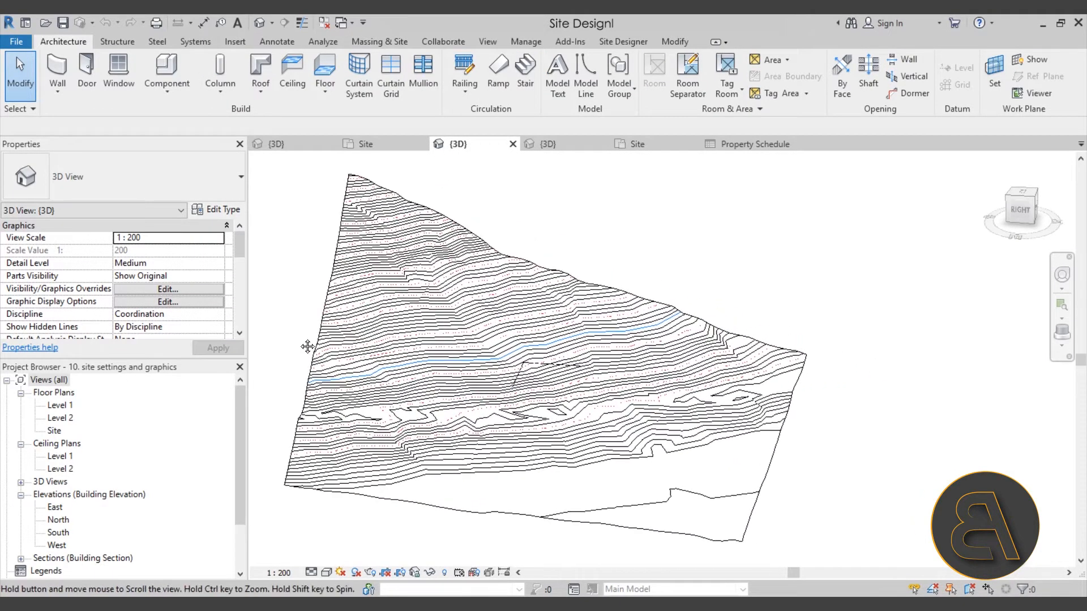
pyautogui.keyDown('shift'); pyautogui.moveTo(374, 474); pyautogui.dragTo(407, 430, button='middle'); pyautogui.keyUp('shift')
pyautogui.scroll(6, 397, 408)
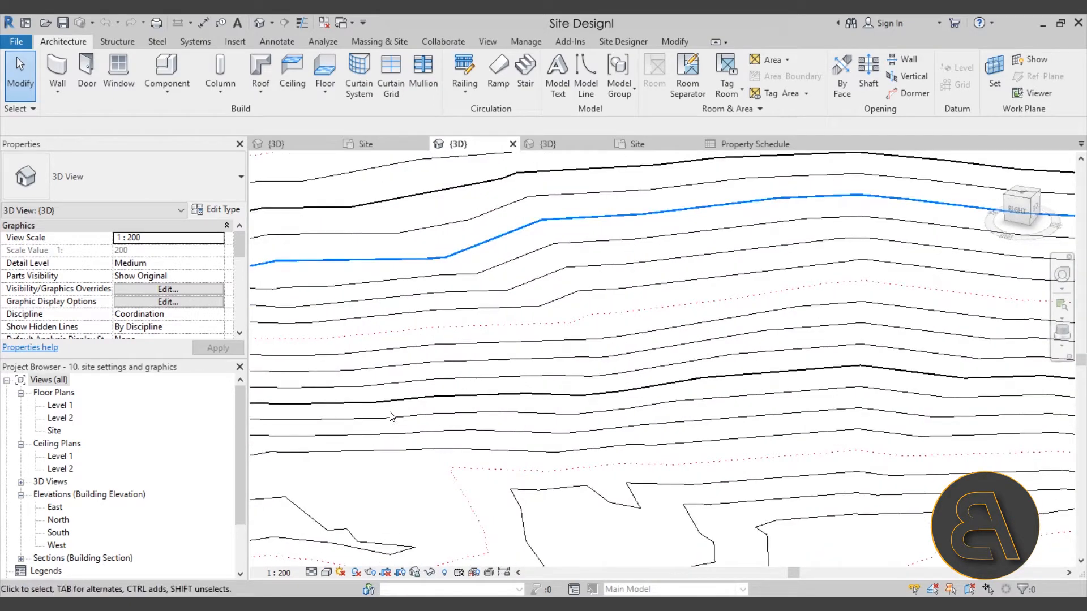
pyautogui.scroll(-3, 494, 432)
pyautogui.moveTo(494, 436); pyautogui.dragTo(546, 473, button='middle')
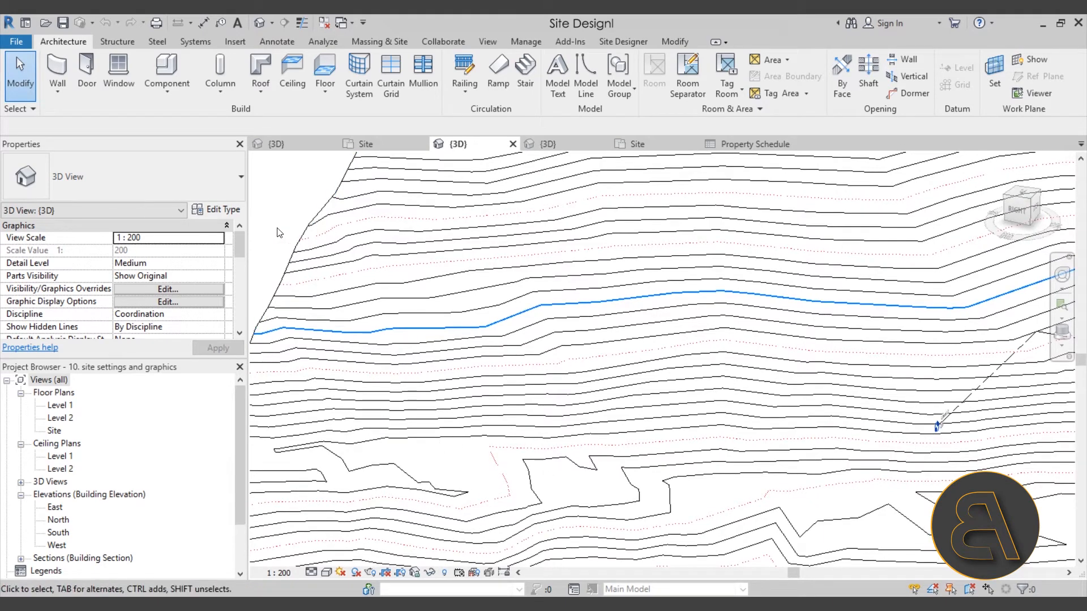
pyautogui.scroll(4, 423, 413)
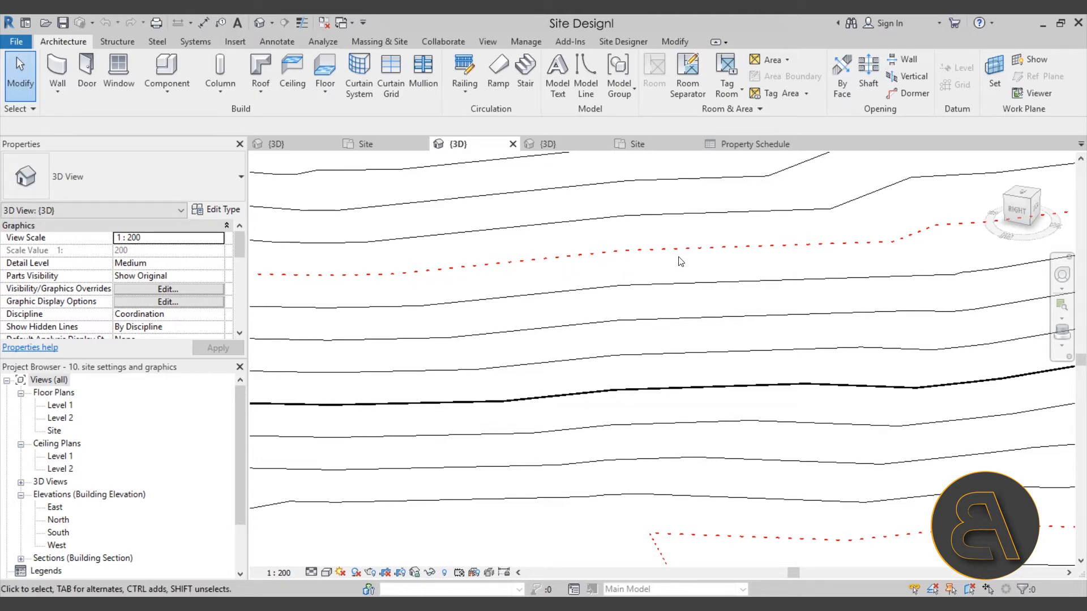
pyautogui.scroll(-5, 617, 264)
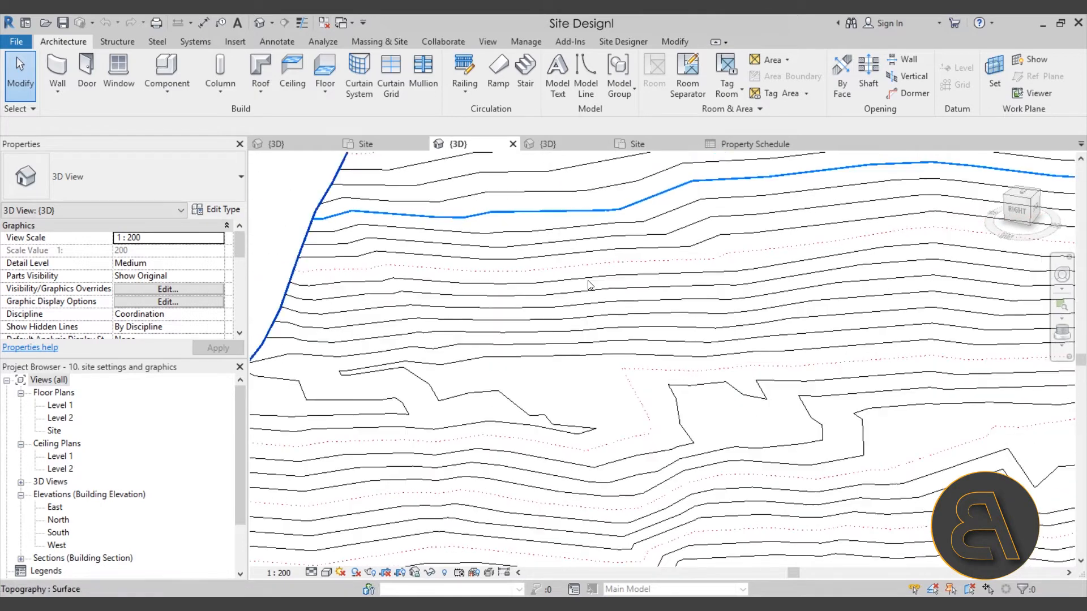
pyautogui.scroll(-6, 418, 263)
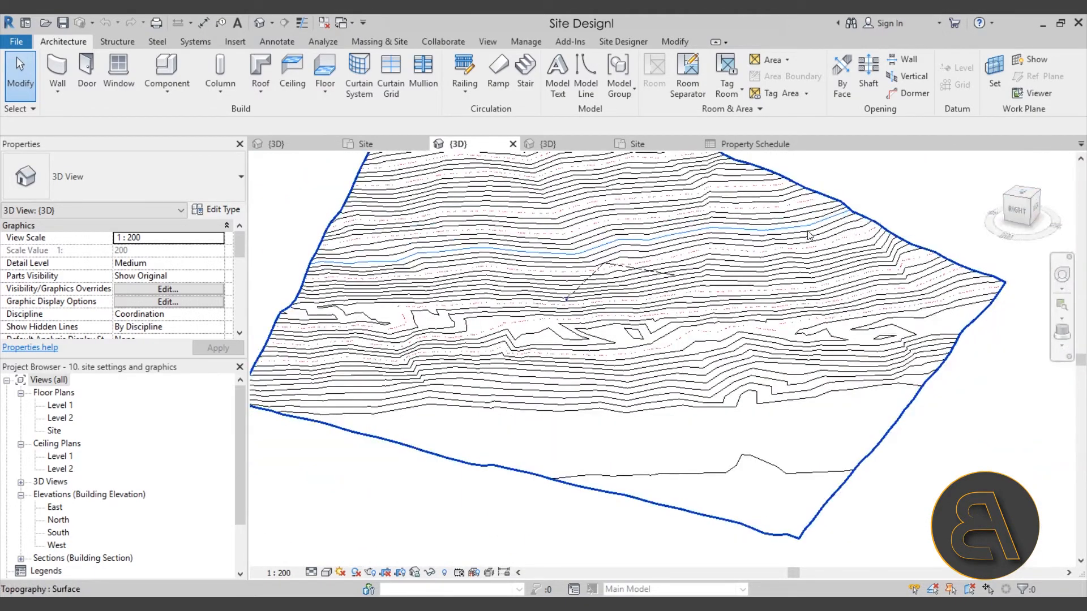
pyautogui.keyDown('shift'); pyautogui.moveTo(297, 264); pyautogui.dragTo(531, 406, button='middle'); pyautogui.keyUp('shift')
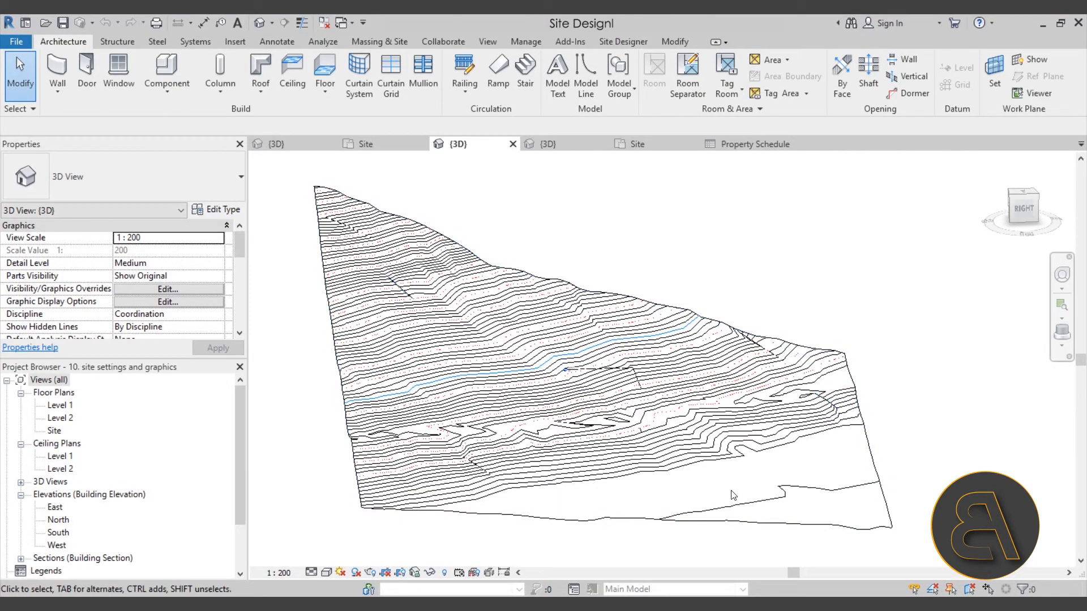
# - Examine the contour elevation labels on the site plan of the Label contours project
pyautogui.click(384, 144)
pyautogui.scroll(6, 387, 481)
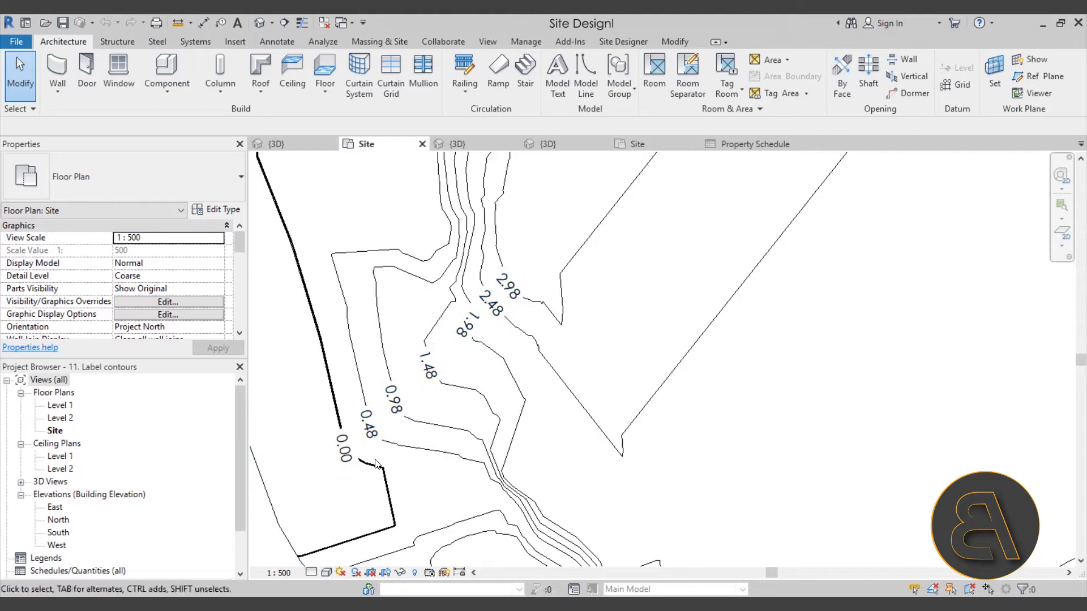
pyautogui.scroll(-5, 379, 461)
pyautogui.scroll(3, 396, 347)
pyautogui.scroll(-3, 527, 392)
pyautogui.moveTo(737, 408); pyautogui.dragTo(331, 388, button='middle')
pyautogui.scroll(1, 411, 343)
pyautogui.moveTo(411, 343); pyautogui.dragTo(577, 372, button='middle')
pyautogui.scroll(-1, 568, 430)
pyautogui.scroll(-1, 567, 429)
pyautogui.moveTo(568, 429); pyautogui.dragTo(585, 389, button='middle')
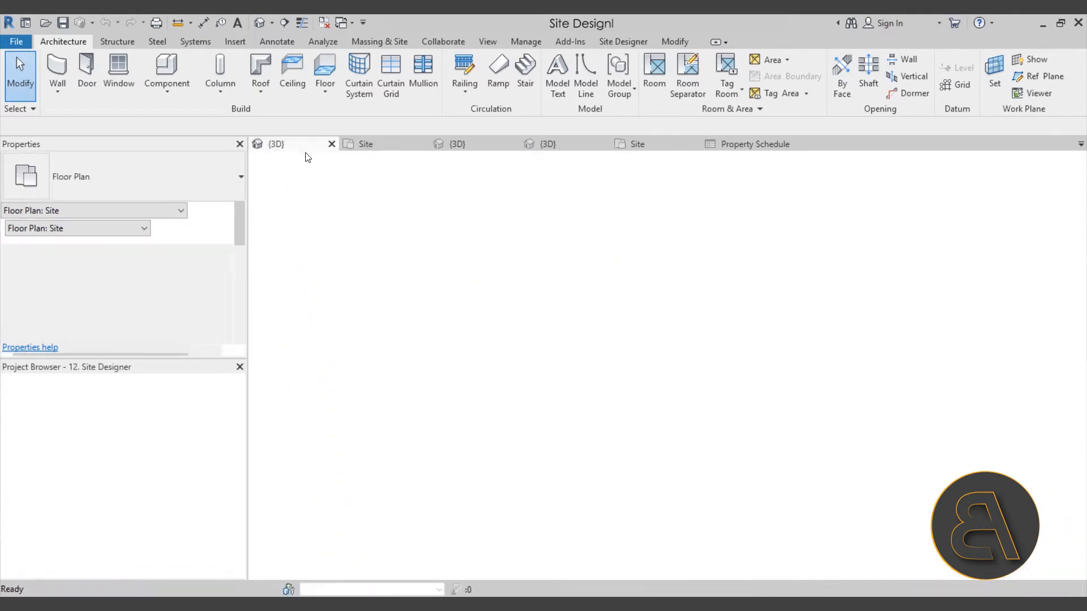
# - Inspect the terrain surfaces and streets of the Site Designer project in 3D, and bring up the Site Designer tools
pyautogui.keyDown('shift'); pyautogui.moveTo(444, 514); pyautogui.dragTo(673, 487, button='middle'); pyautogui.keyUp('shift')
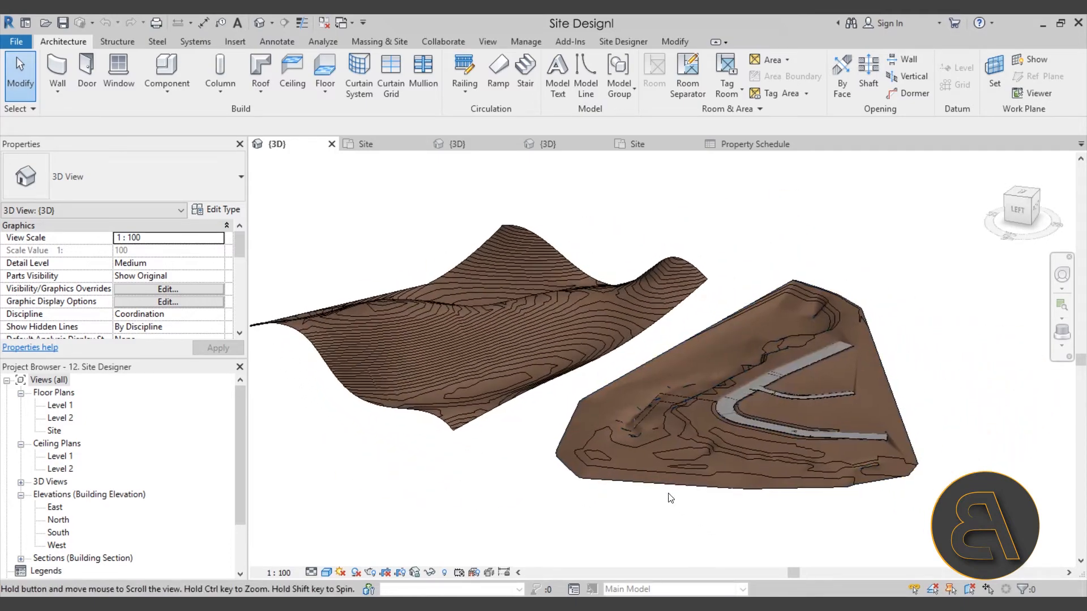
pyautogui.click(622, 42)
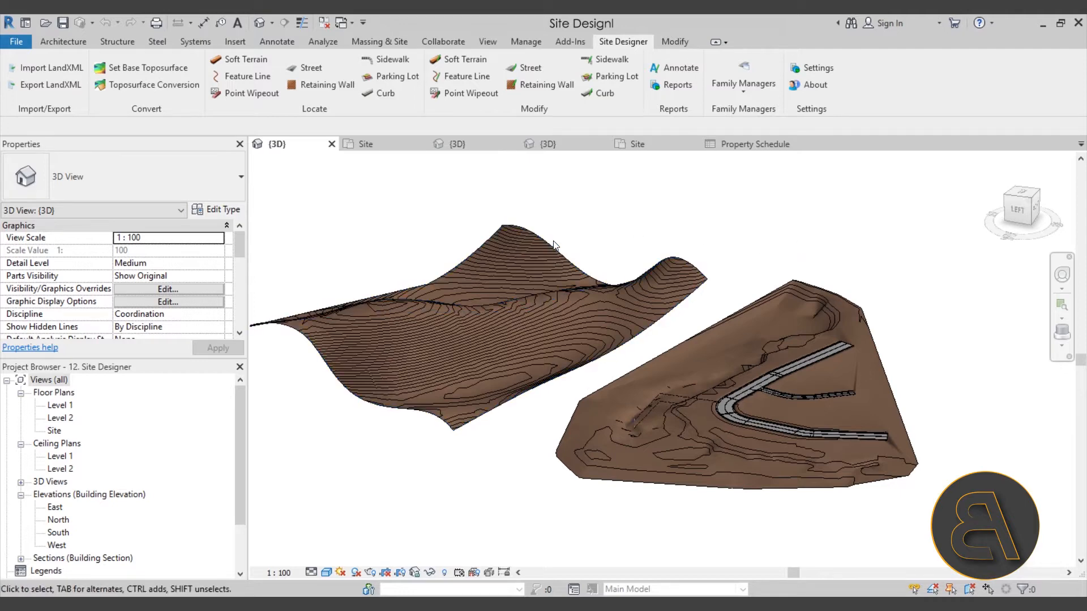
pyautogui.keyDown('shift'); pyautogui.moveTo(648, 468); pyautogui.dragTo(742, 491, button='middle'); pyautogui.keyUp('shift')
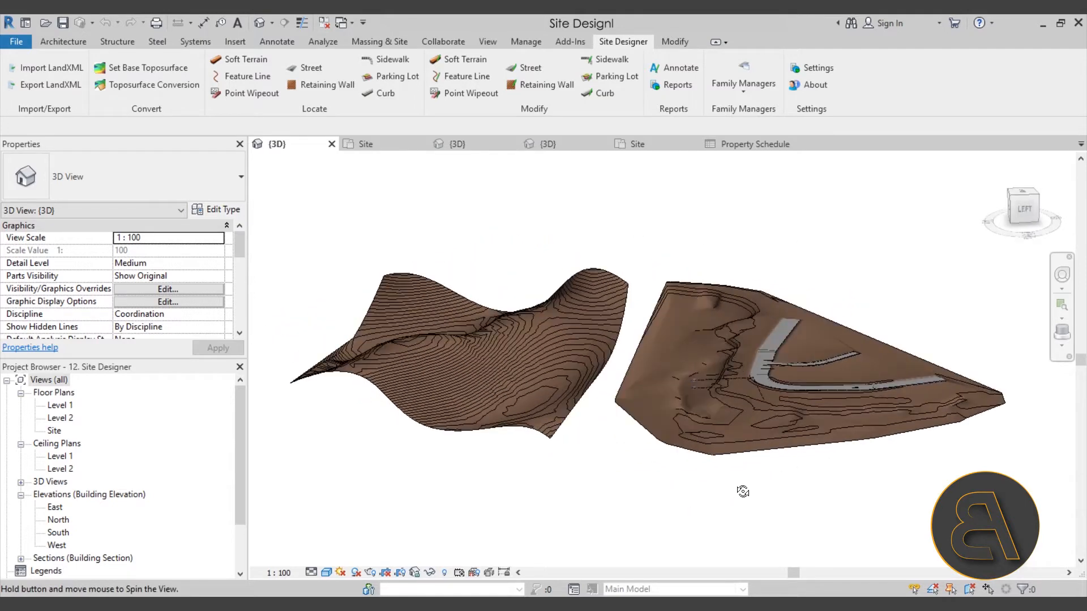
pyautogui.scroll(4, 829, 395)
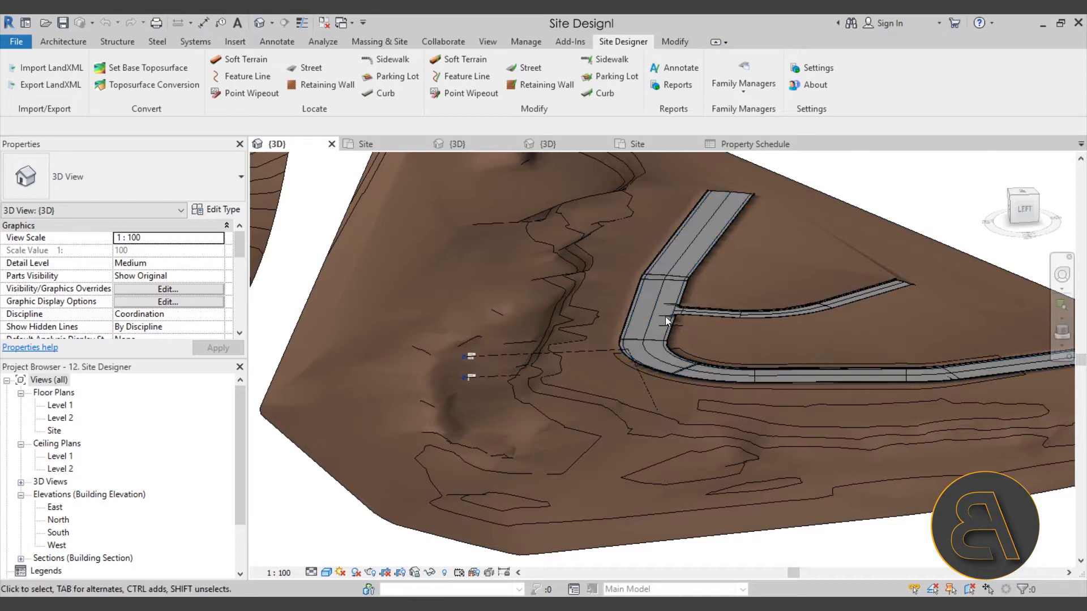
pyautogui.scroll(-3, 667, 320)
pyautogui.keyDown('shift'); pyautogui.moveTo(709, 354); pyautogui.dragTo(665, 409, button='middle'); pyautogui.keyUp('shift')
pyautogui.scroll(-1, 777, 422)
pyautogui.moveTo(778, 423); pyautogui.dragTo(1055, 417, button='middle')
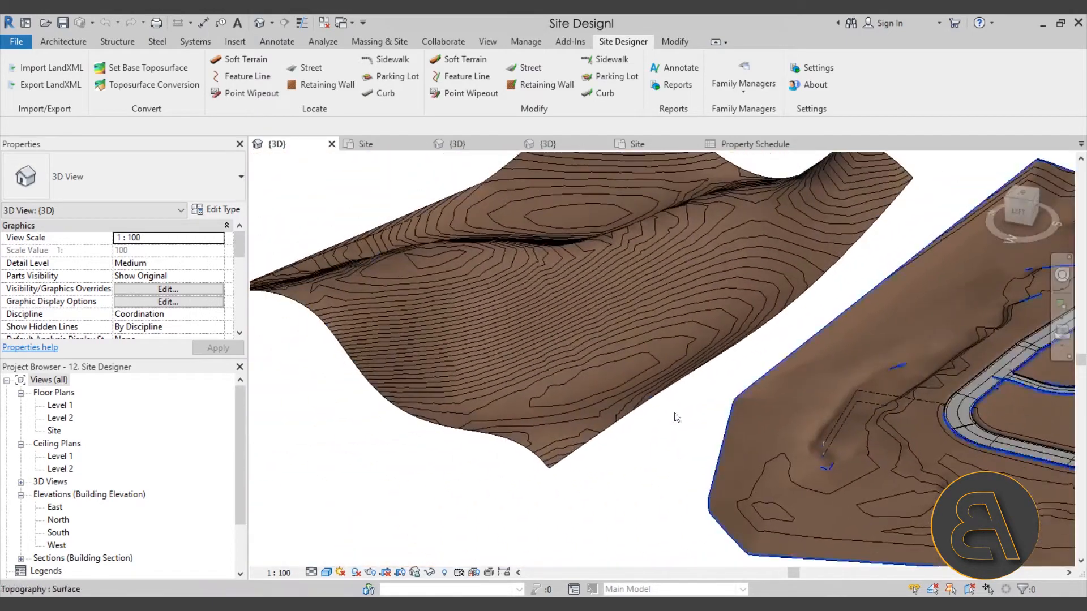
# - Select the Topo from Mass surface to inspect it, and review the In-Place Mass and Site Designer tools
pyautogui.click(426, 424)
pyautogui.keyDown('shift'); pyautogui.moveTo(420, 403); pyautogui.dragTo(448, 439, button='middle'); pyautogui.keyUp('shift')
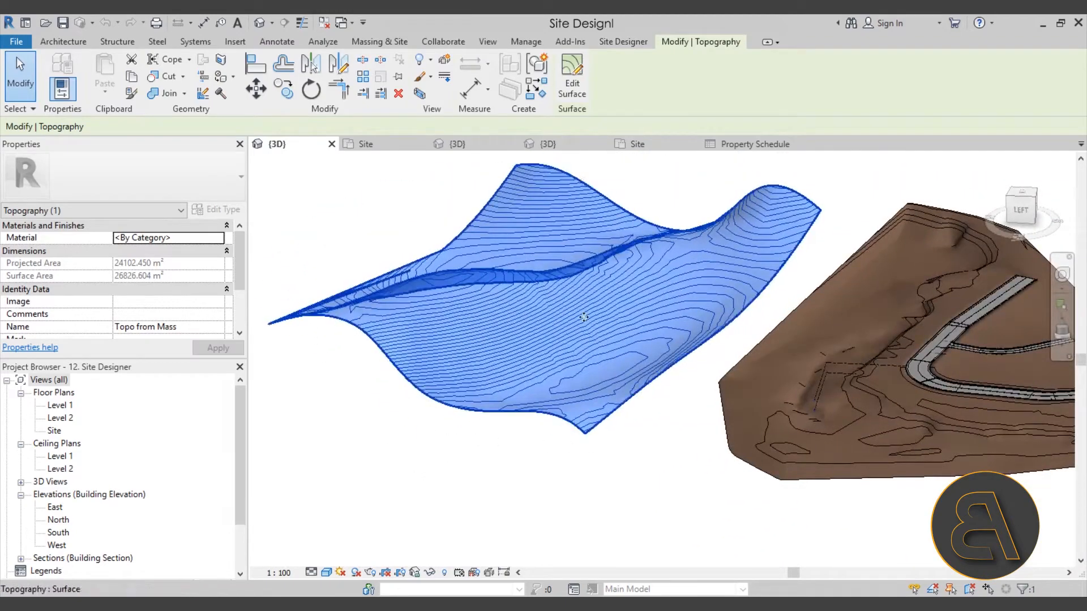
pyautogui.click(361, 48)
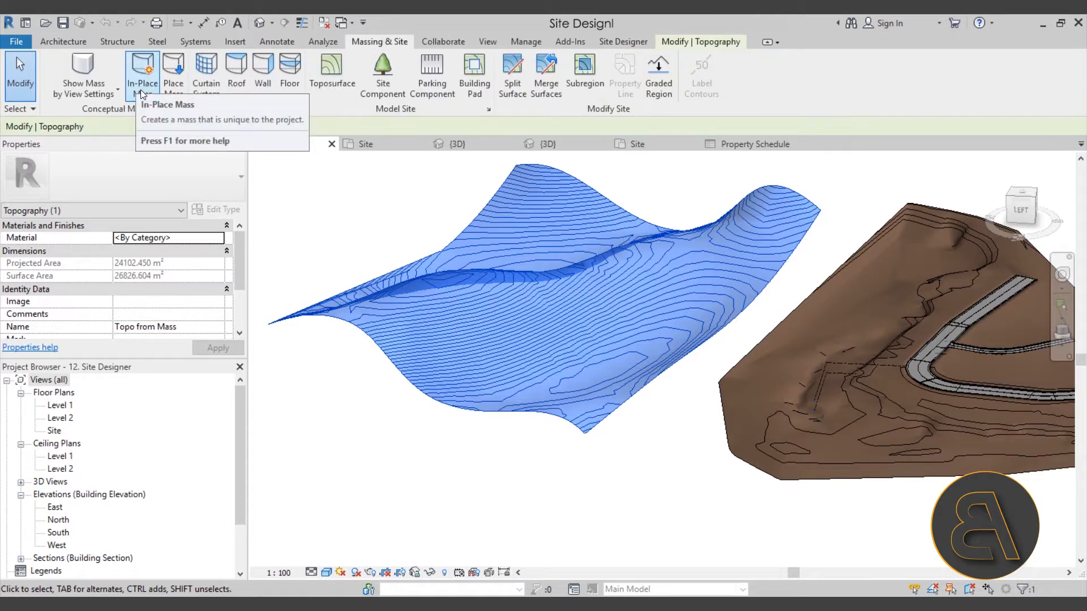
pyautogui.click(365, 193)
pyautogui.click(624, 42)
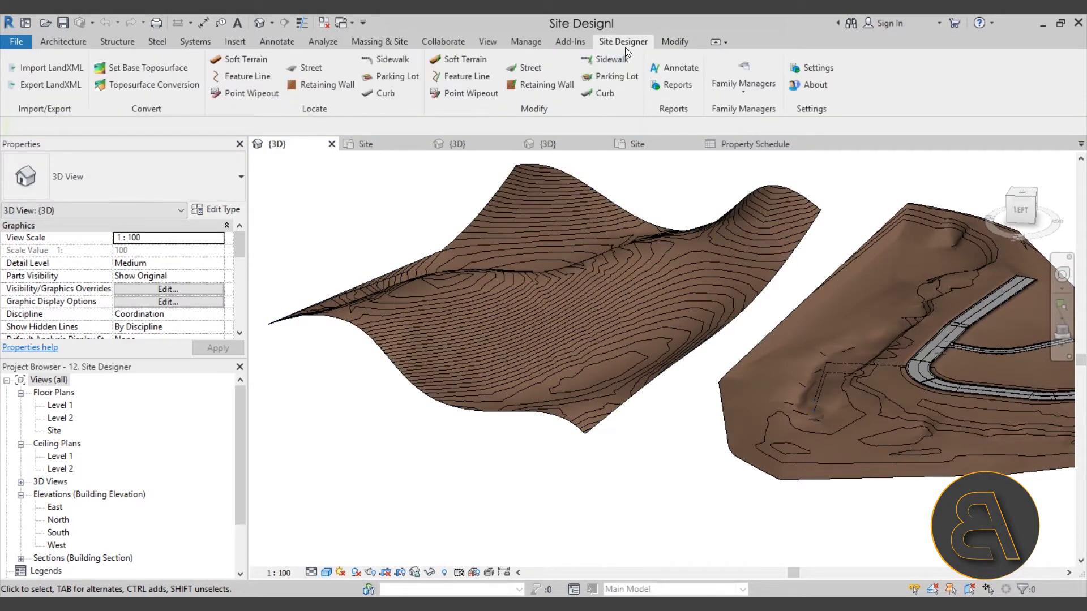
# - Open the Topo from Mass surface for editing to inspect its points, and exit without changing it
pyautogui.click(322, 315)
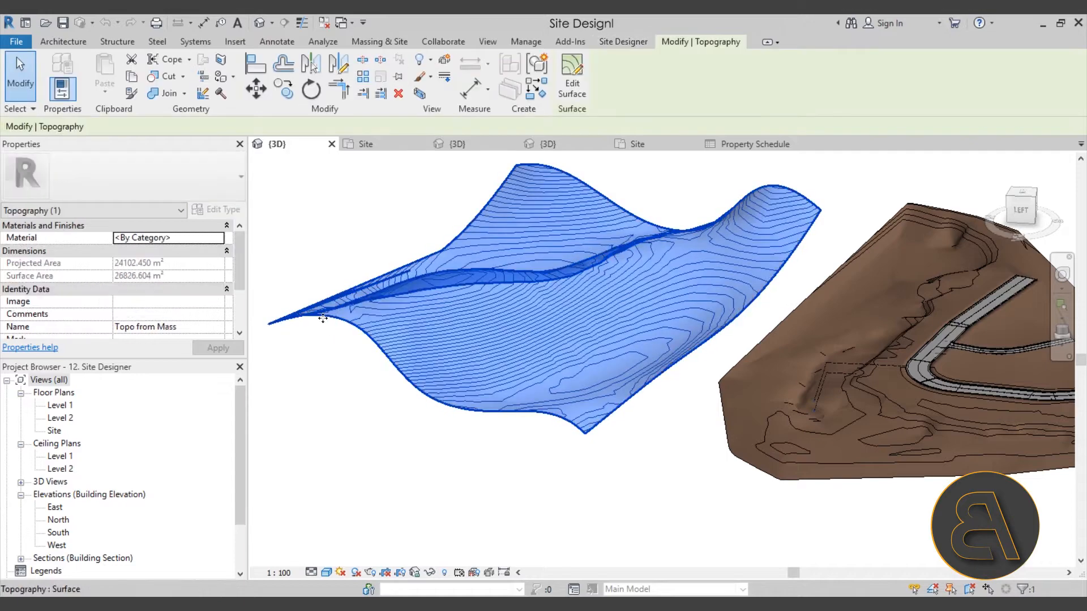
pyautogui.scroll(-2, 368, 394)
pyautogui.keyDown('shift'); pyautogui.moveTo(368, 398); pyautogui.dragTo(272, 242, button='middle'); pyautogui.keyUp('shift')
pyautogui.click(571, 73)
pyautogui.keyDown('shift'); pyautogui.moveTo(589, 369); pyautogui.dragTo(447, 342, button='middle'); pyautogui.keyUp('shift')
pyautogui.scroll(2, 446, 341)
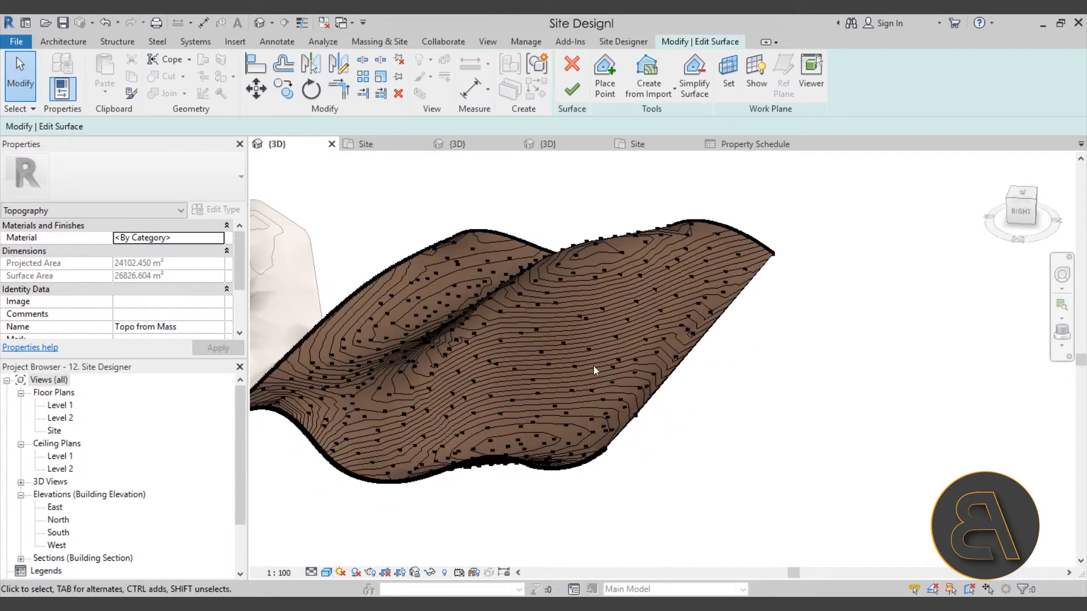
pyautogui.click(570, 64)
pyautogui.scroll(-3, 480, 284)
pyautogui.keyDown('shift'); pyautogui.moveTo(480, 283); pyautogui.dragTo(803, 321, button='middle'); pyautogui.keyUp('shift')
pyautogui.scroll(3, 581, 305)
pyautogui.moveTo(582, 307); pyautogui.dragTo(465, 475, button='middle')
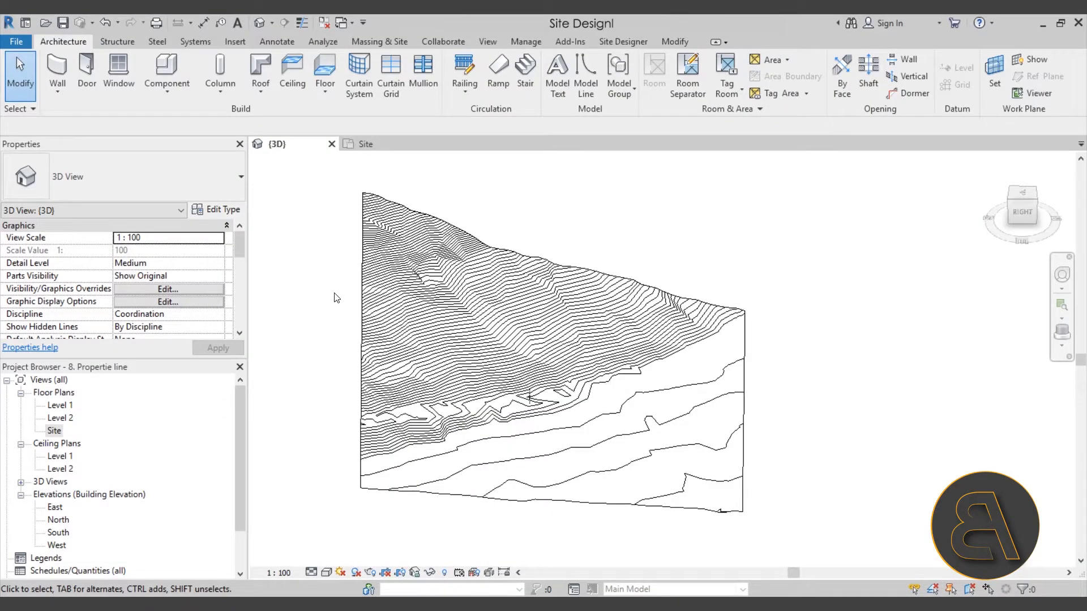
# - Bring up the massing and site tools, and open the Site floor plan to show the toposurface in plan
pyautogui.moveTo(322, 320); pyautogui.dragTo(330, 340, button='middle')
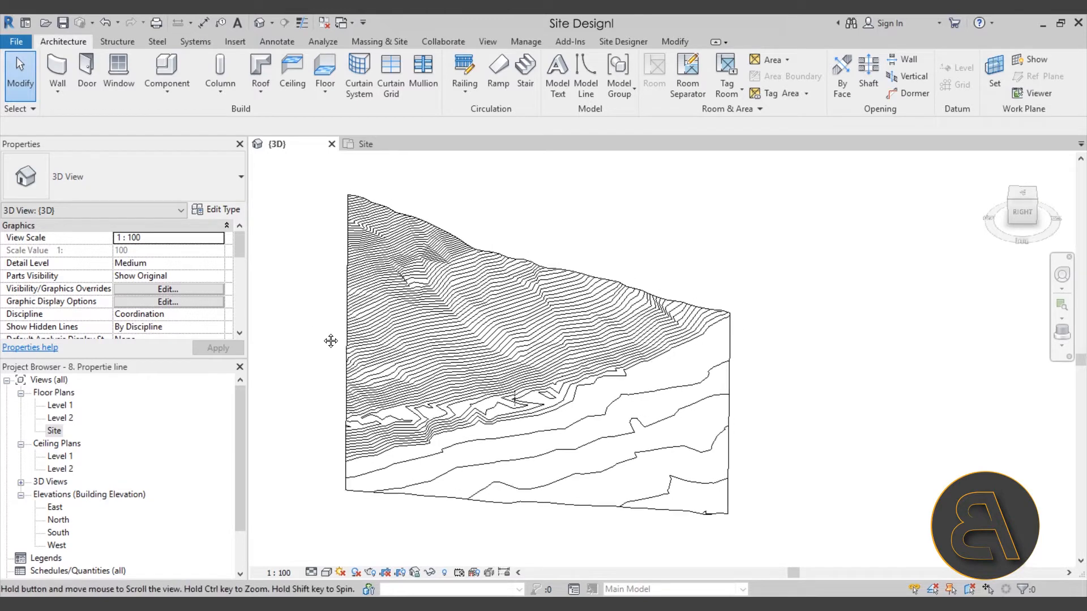
pyautogui.click(375, 42)
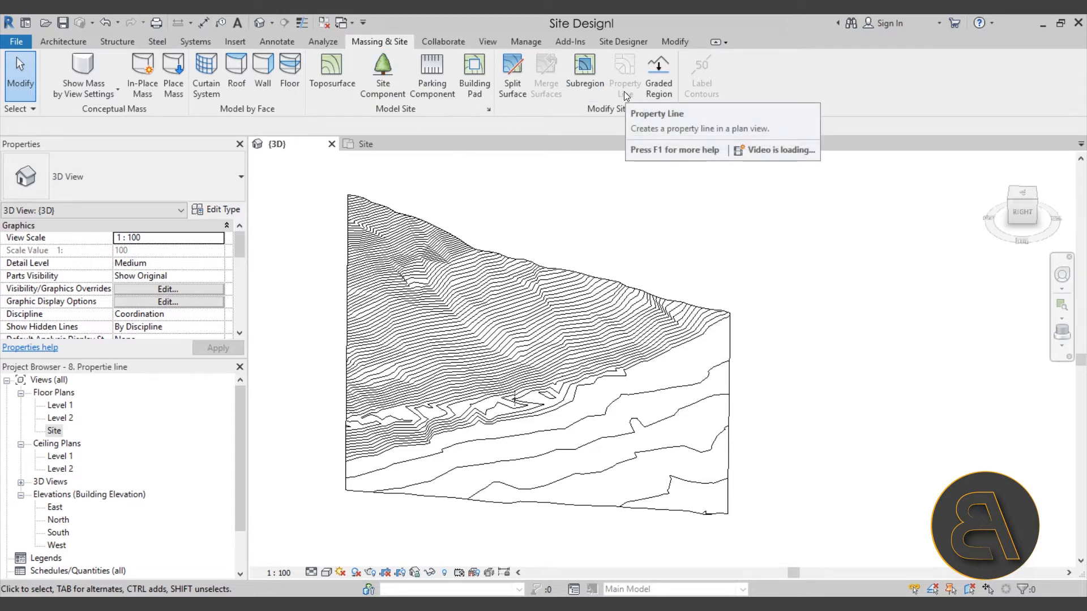
pyautogui.moveTo(538, 273); pyautogui.dragTo(518, 268, button='middle')
pyautogui.moveTo(486, 319); pyautogui.dragTo(487, 320, button='middle')
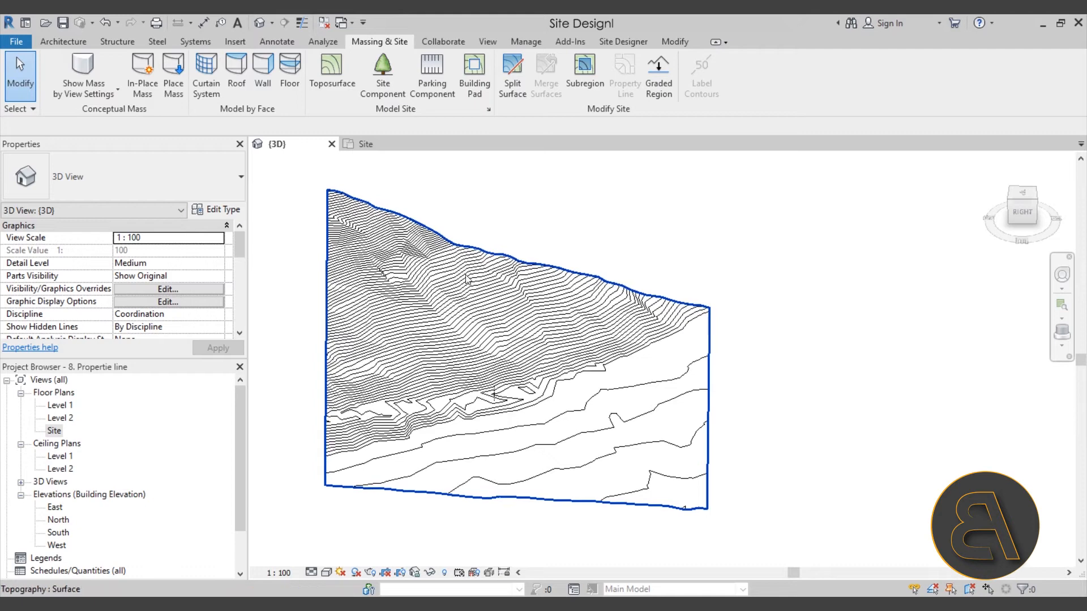
pyautogui.doubleClick(55, 431)
pyautogui.click(473, 311)
pyautogui.scroll(1, 473, 310)
pyautogui.moveTo(484, 354); pyautogui.dragTo(473, 347, button='middle')
pyautogui.moveTo(403, 303)
pyautogui.mouseDown(button='middle')
pyautogui.moveTo(378, 305)
pyautogui.moveTo(386, 314)
pyautogui.mouseUp(button='middle')
pyautogui.scroll(1, 377, 304)
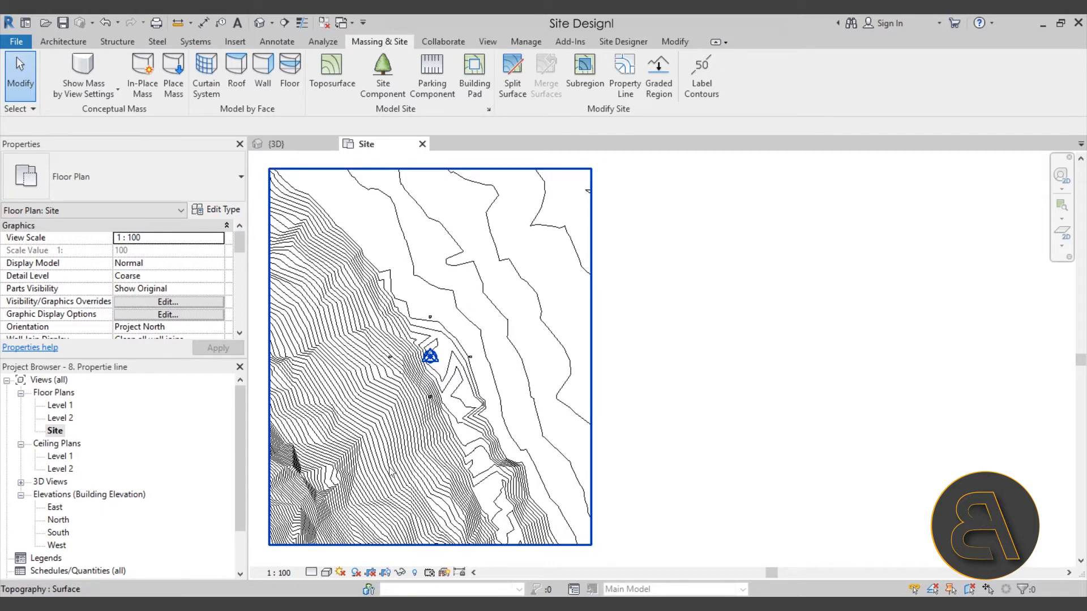
pyautogui.moveTo(459, 460); pyautogui.dragTo(462, 452, button='middle')
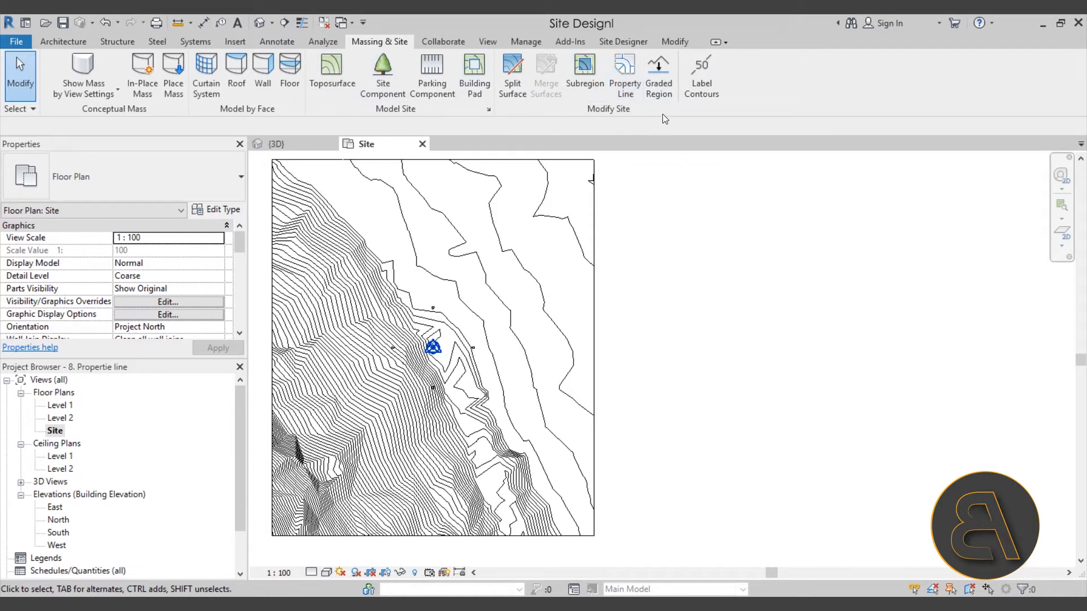
# - Create a property line by sketching a closed rectangle about 53 m by 36 m, tilted about 20°, across the dense contours in the southern half
pyautogui.click(625, 76)
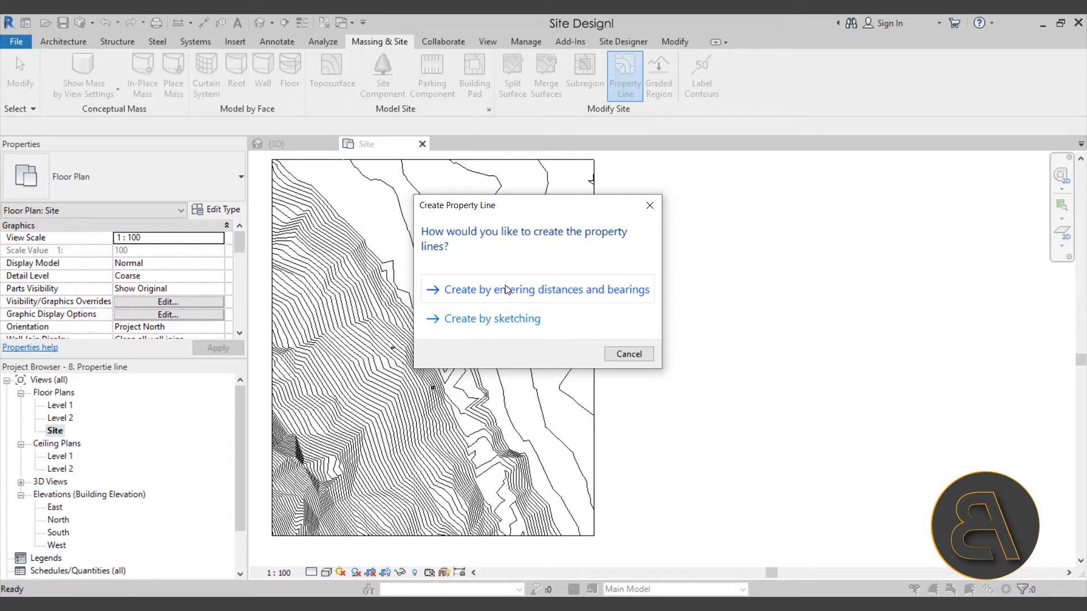
pyautogui.click(469, 320)
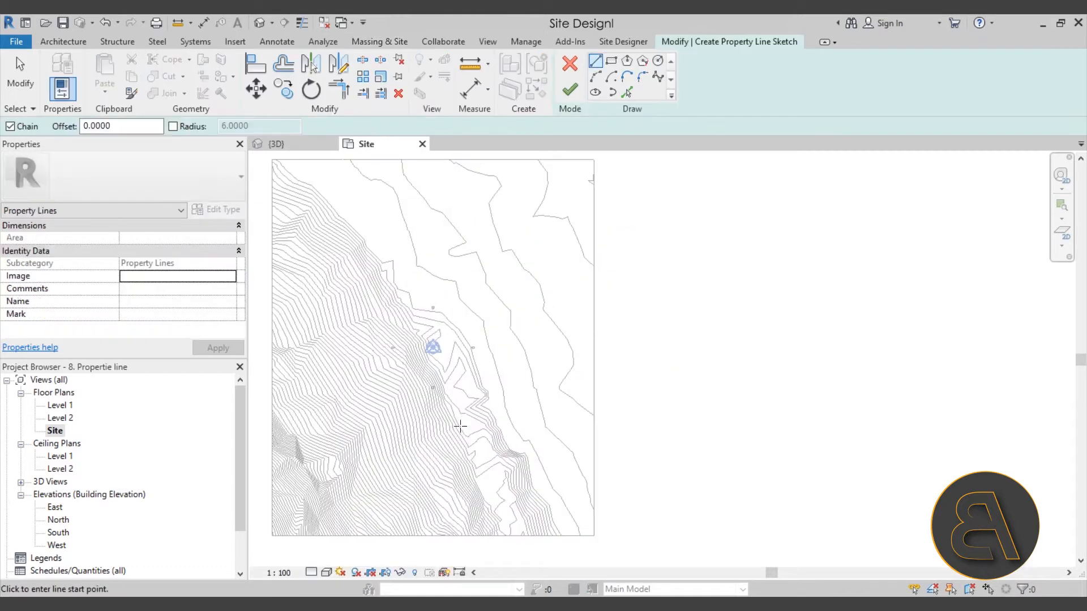
pyautogui.moveTo(461, 421); pyautogui.dragTo(462, 352, button='middle')
pyautogui.scroll(3, 462, 353)
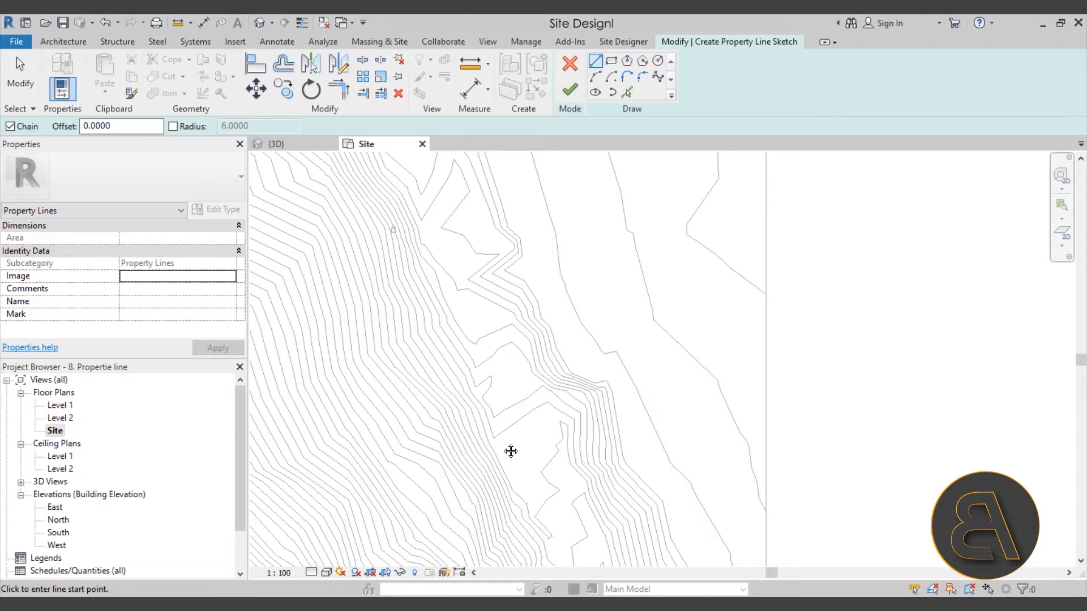
pyautogui.moveTo(463, 414); pyautogui.dragTo(475, 382, button='middle')
pyautogui.scroll(1, 475, 382)
pyautogui.click(433, 316)
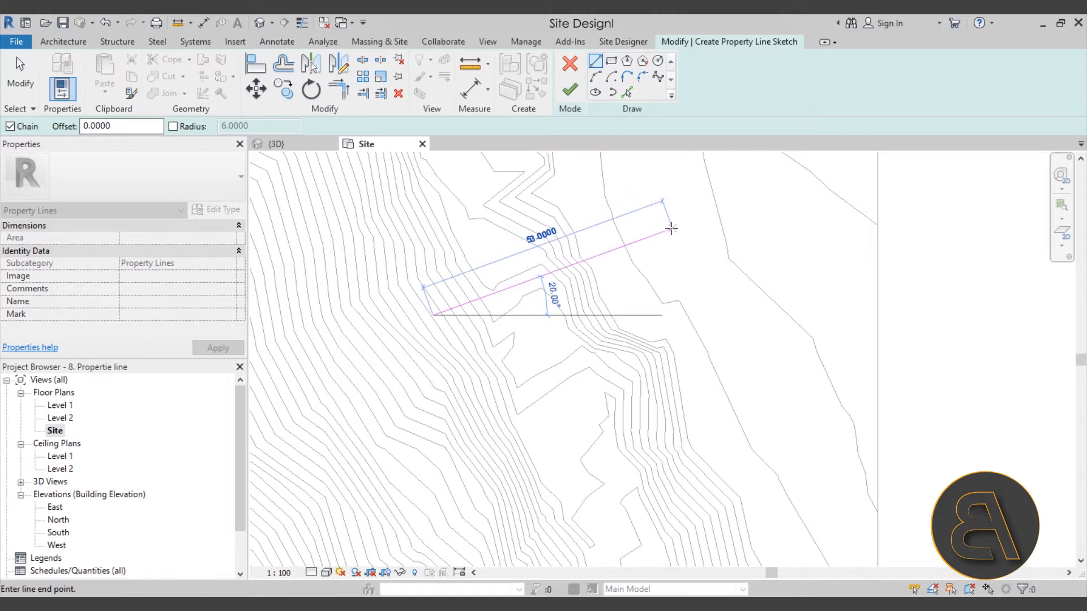
pyautogui.click(672, 228)
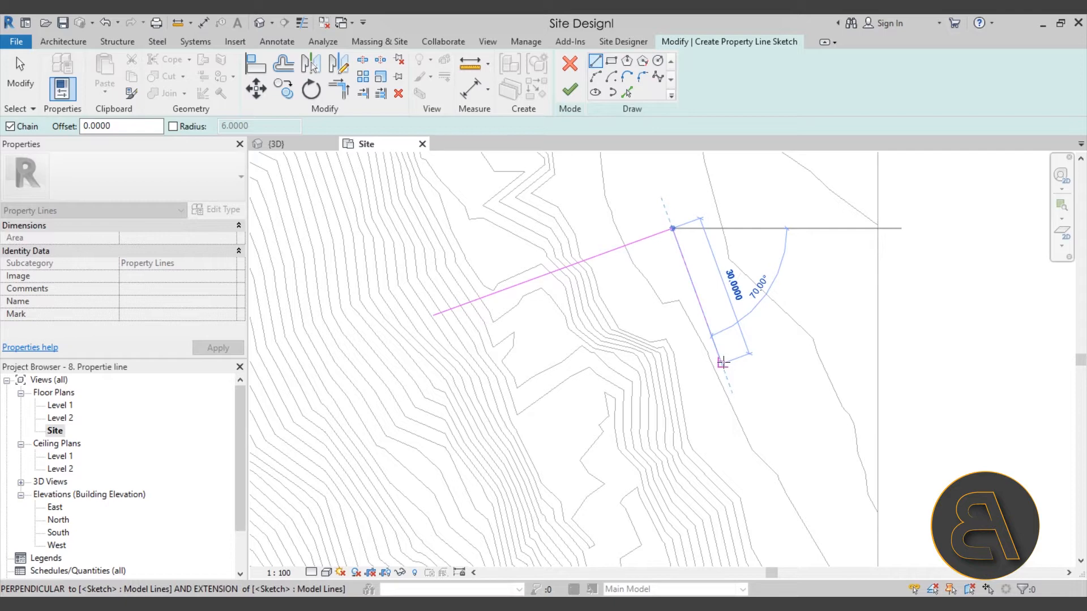
pyautogui.click(732, 389)
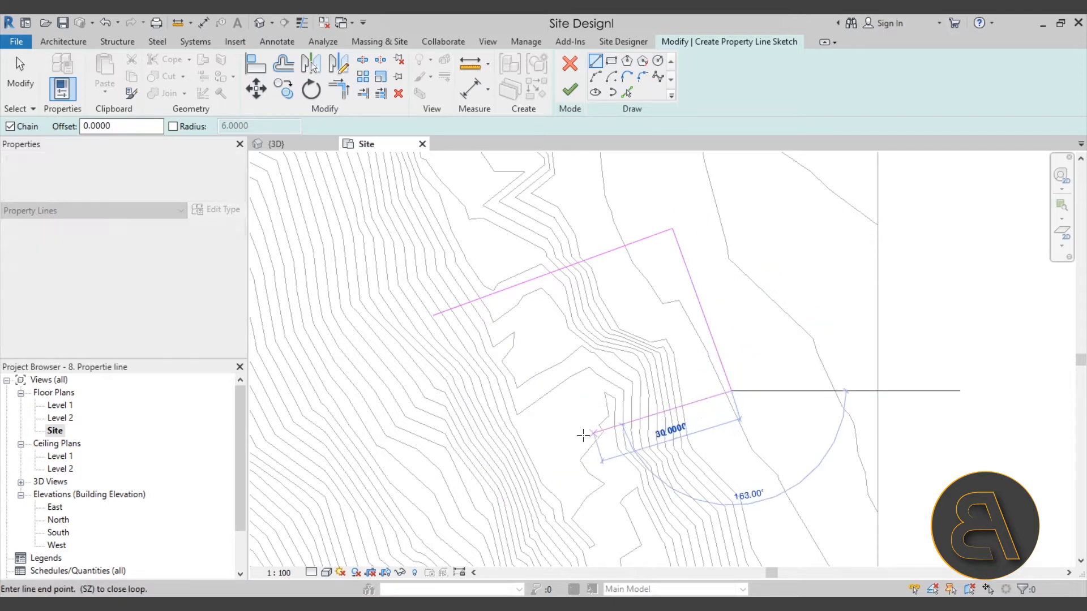
pyautogui.click(491, 478)
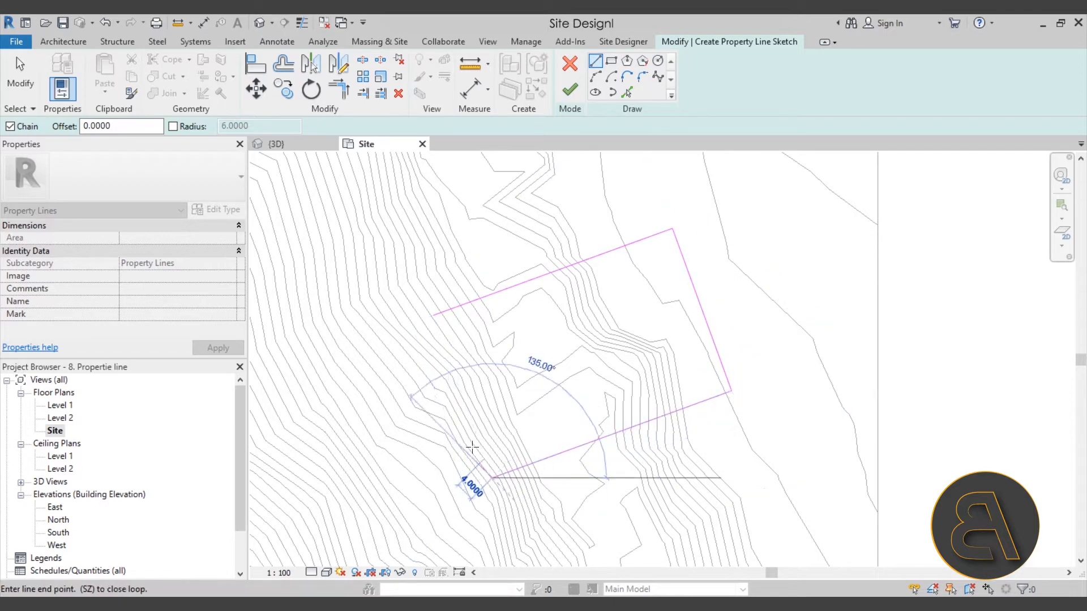
pyautogui.click(433, 316)
pyautogui.scroll(-2, 651, 360)
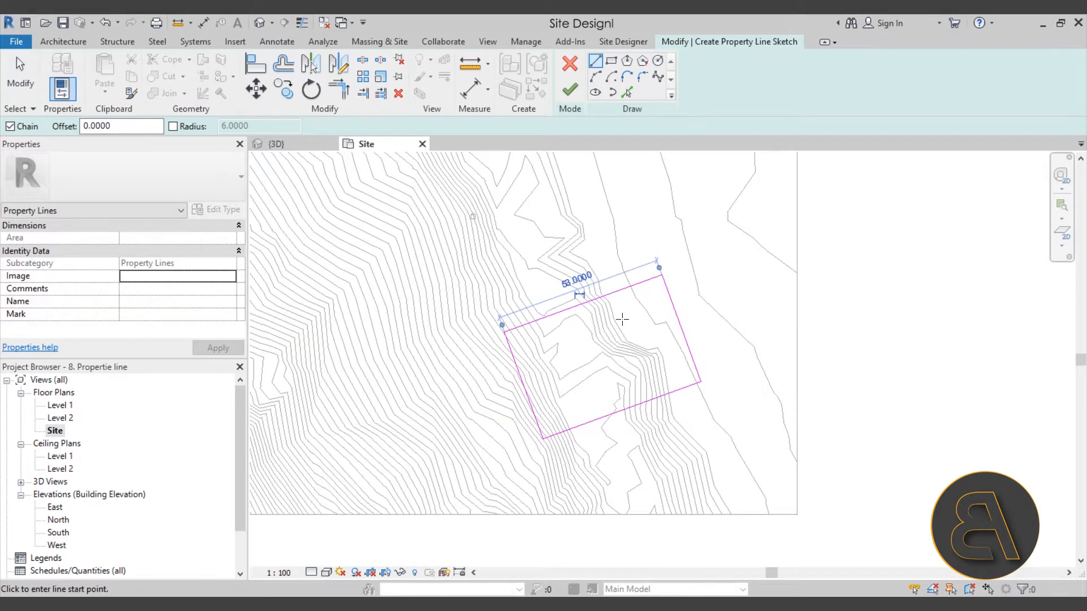
pyautogui.scroll(2, 620, 334)
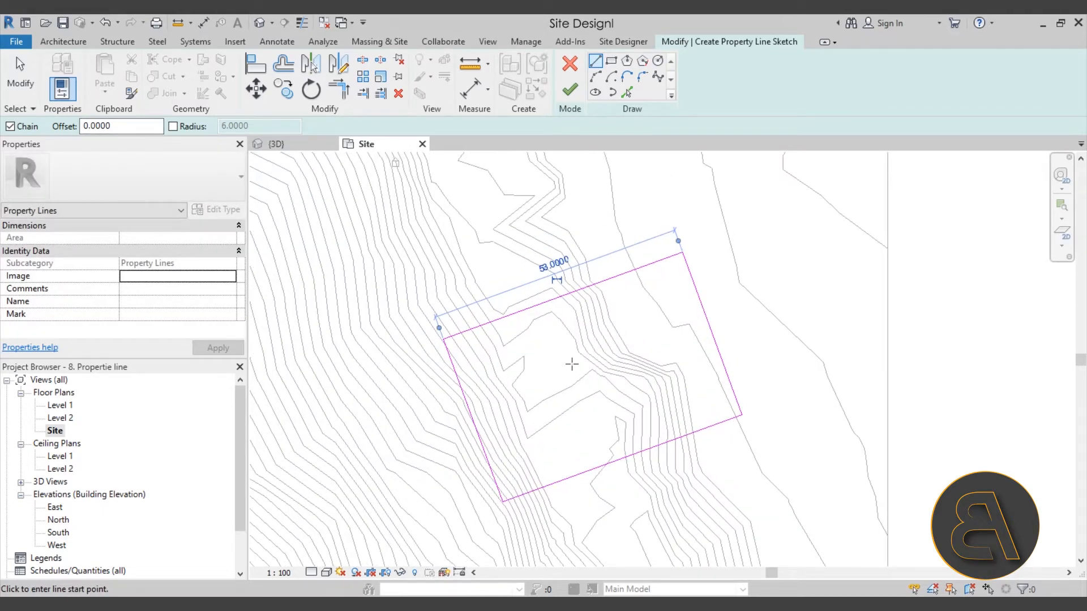
pyautogui.press('Escape')
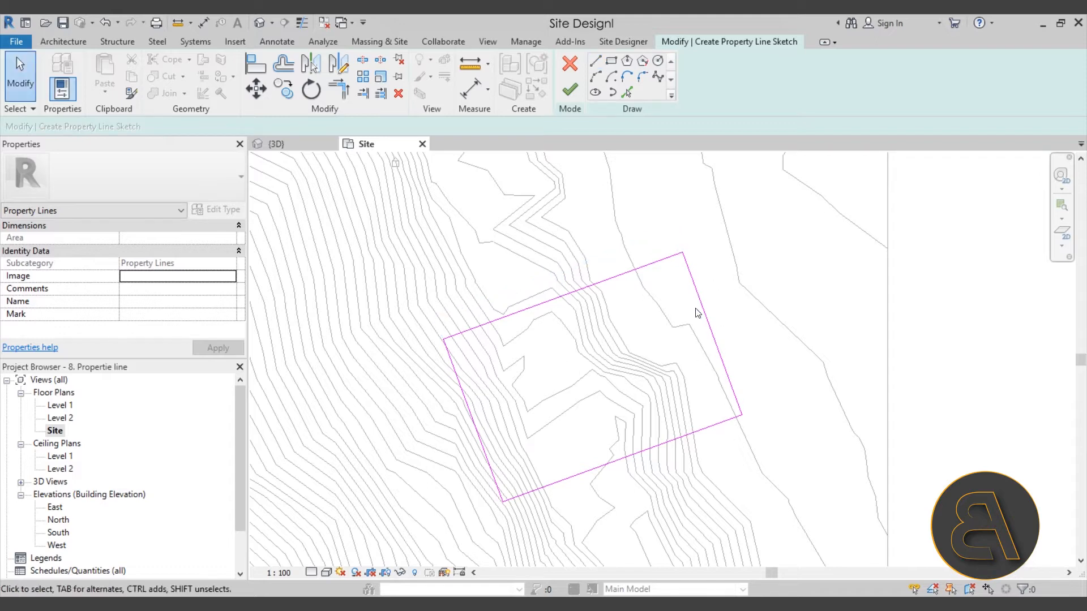
# - Move the sketch's eastern short side outward so the long sides measure about 59 m, and finish the property line
pyautogui.click(727, 301)
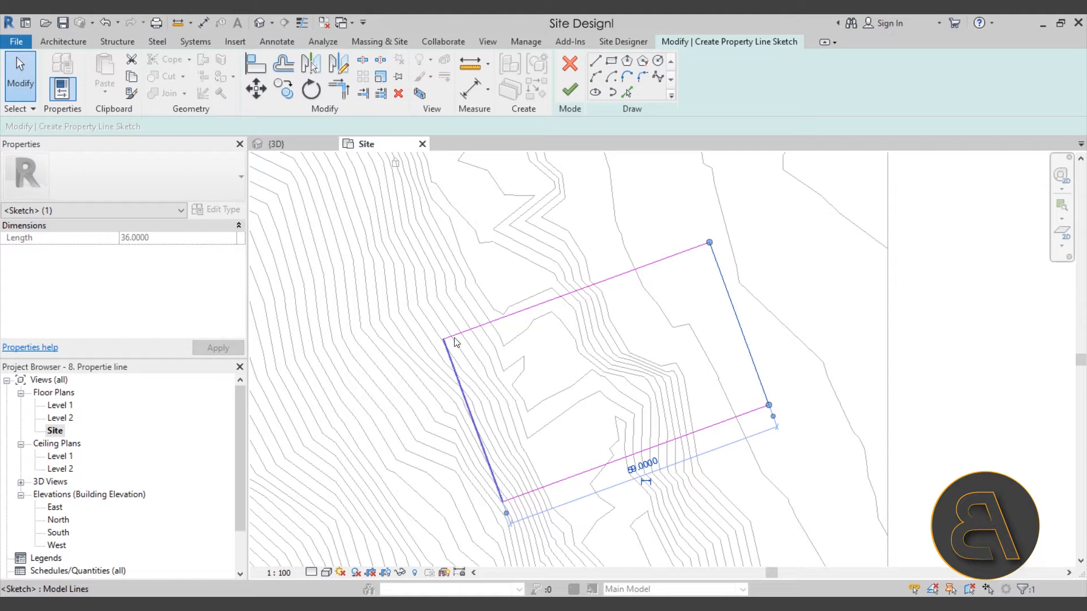
pyautogui.click(714, 330)
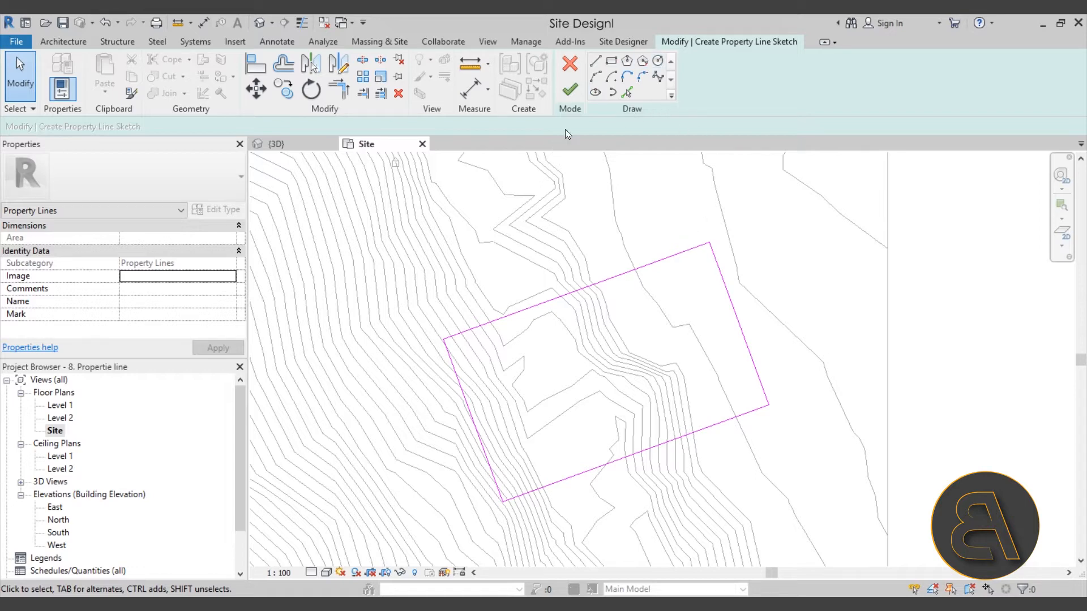
pyautogui.click(569, 90)
# - Select the finished property line to inspect its area and properties, and clear the selection
pyautogui.click(657, 272)
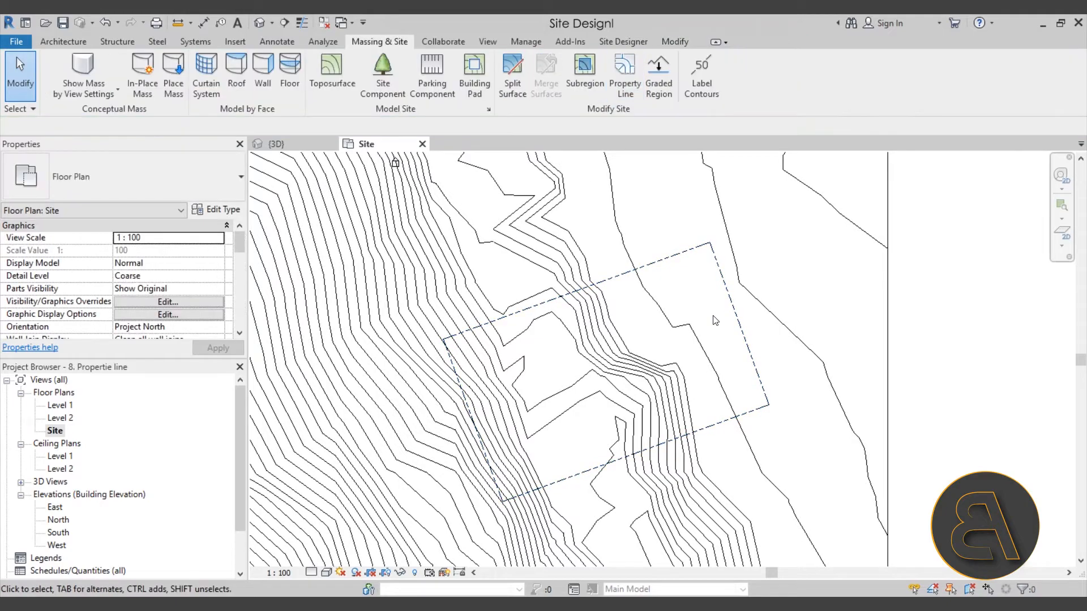
pyautogui.scroll(1, 657, 272)
pyautogui.click(651, 262)
pyautogui.scroll(-2, 673, 296)
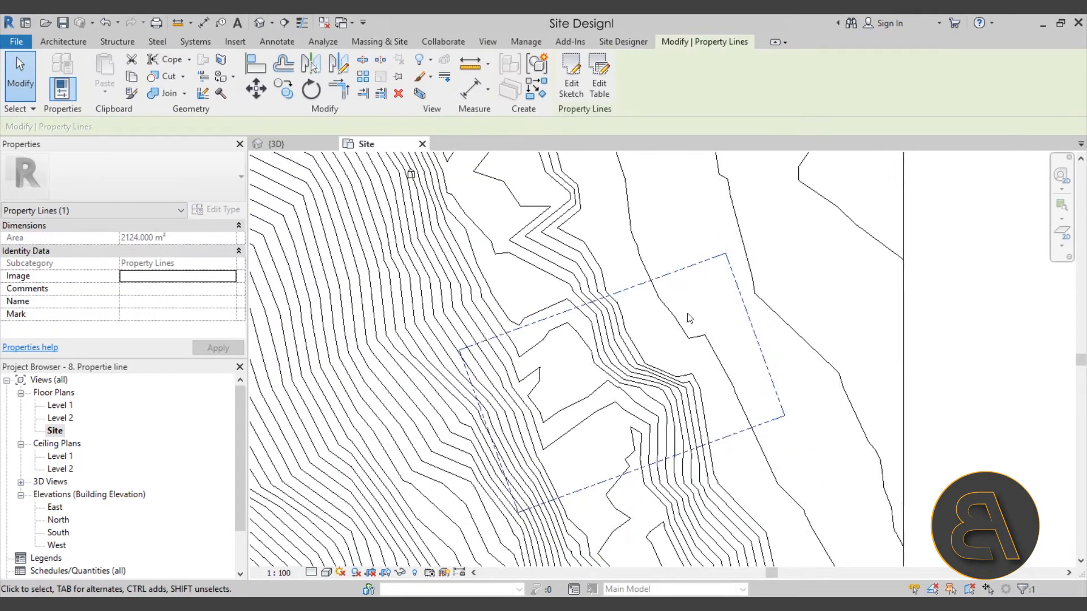
pyautogui.scroll(2, 674, 296)
pyautogui.click(656, 260)
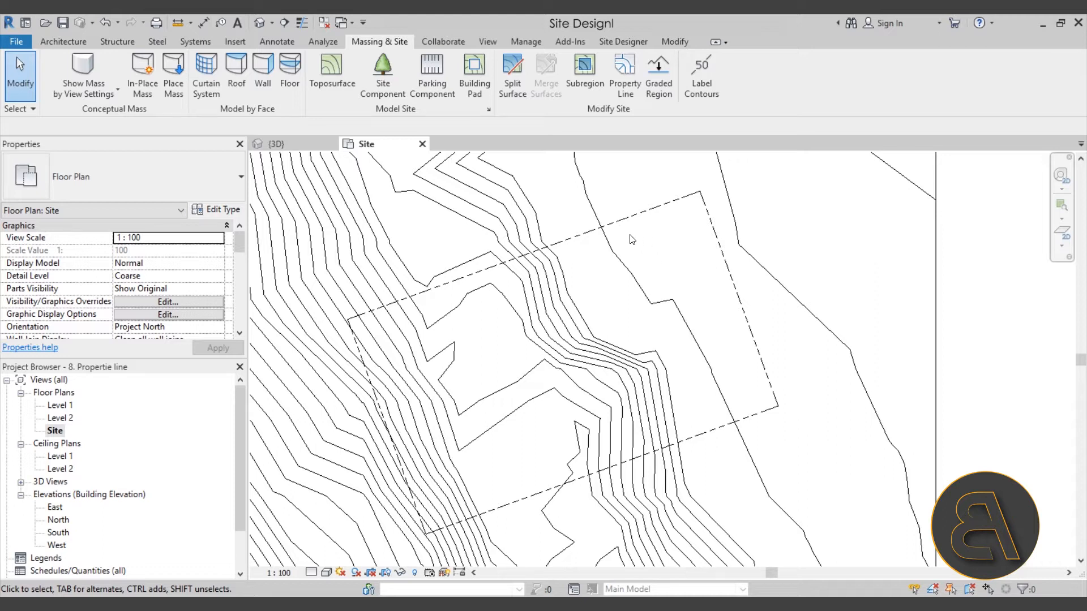
pyautogui.click(599, 236)
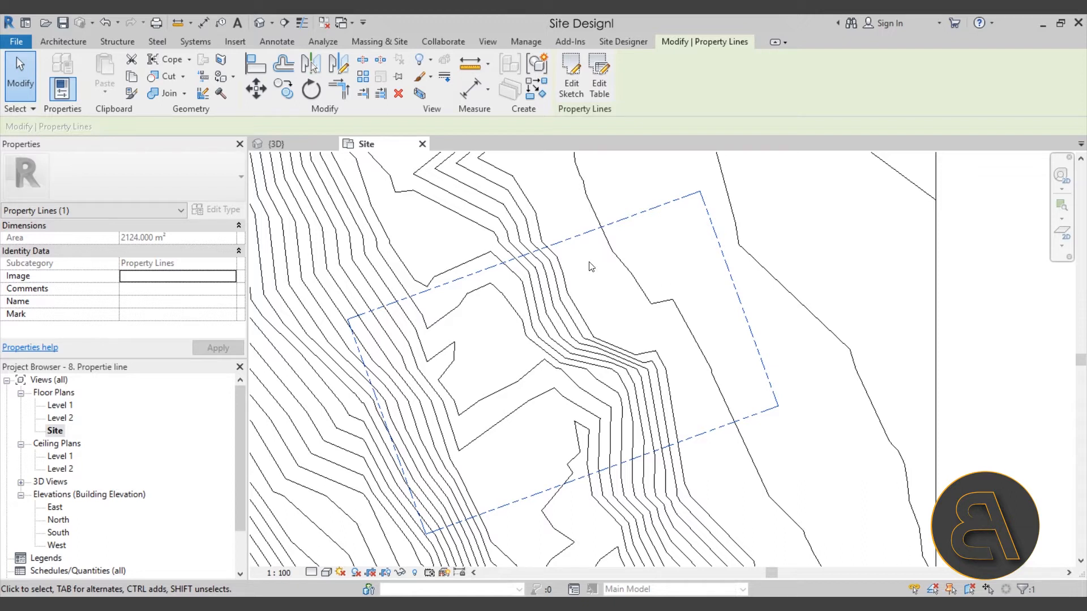
pyautogui.press('Escape')
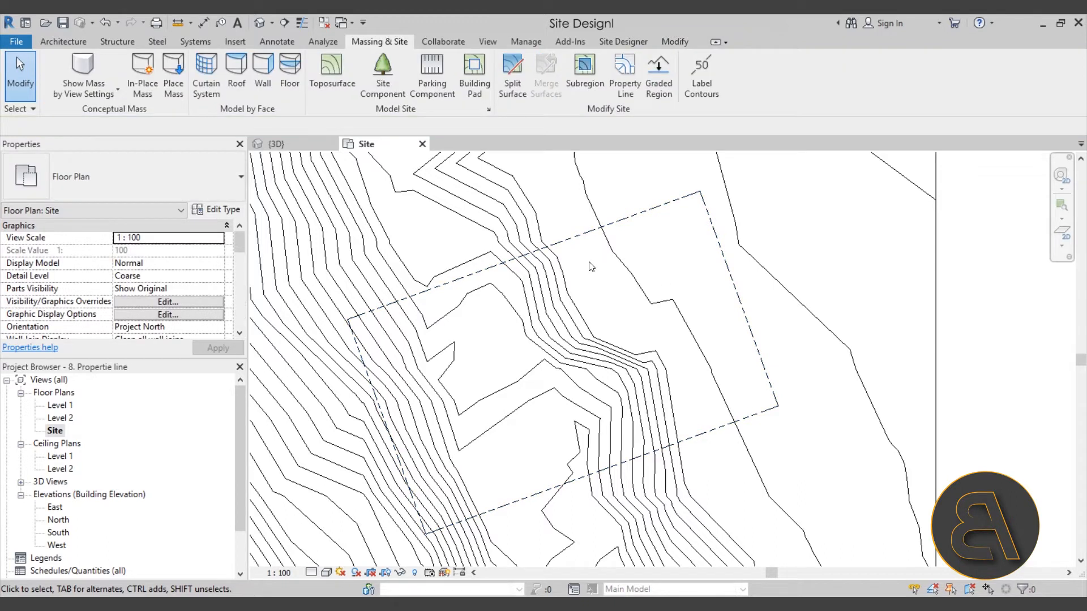
# - Examine the Lines subcategories in the Line Styles settings for a property line style, and close them without changes
pyautogui.click(526, 42)
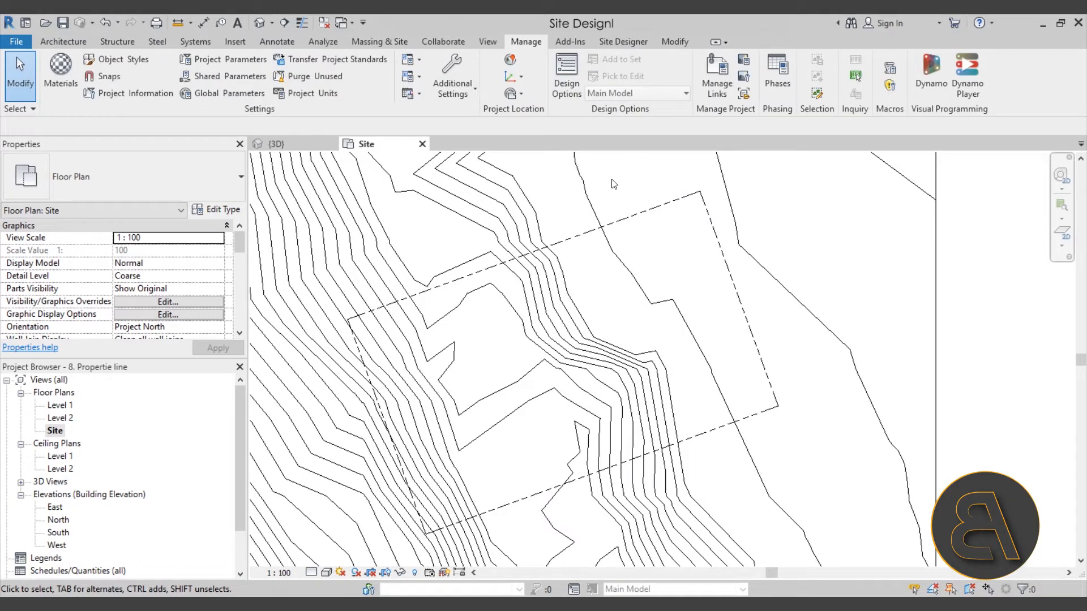
pyautogui.click(459, 95)
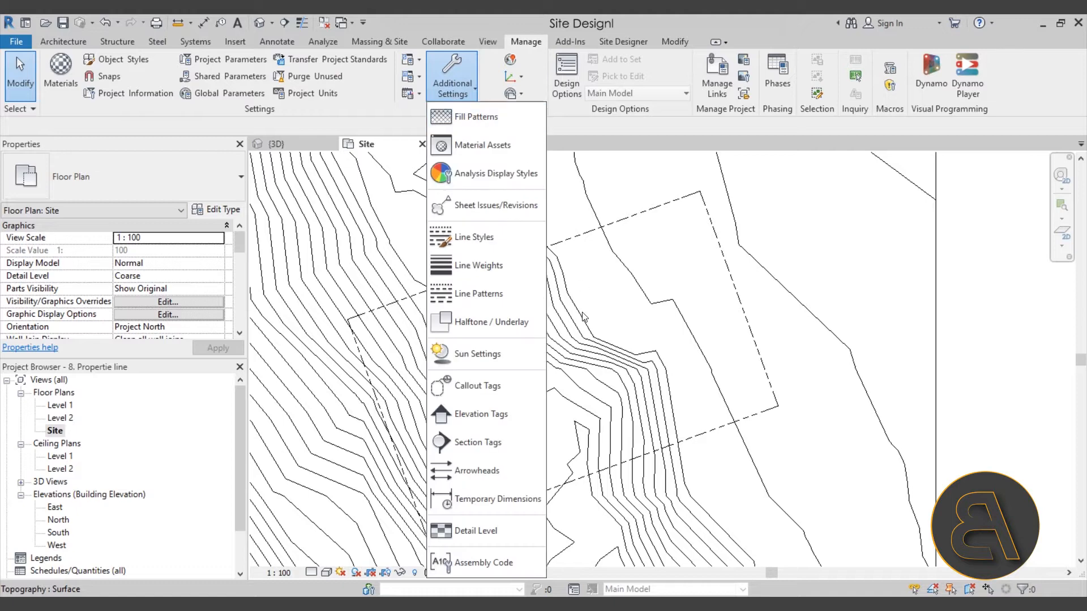
pyautogui.click(493, 238)
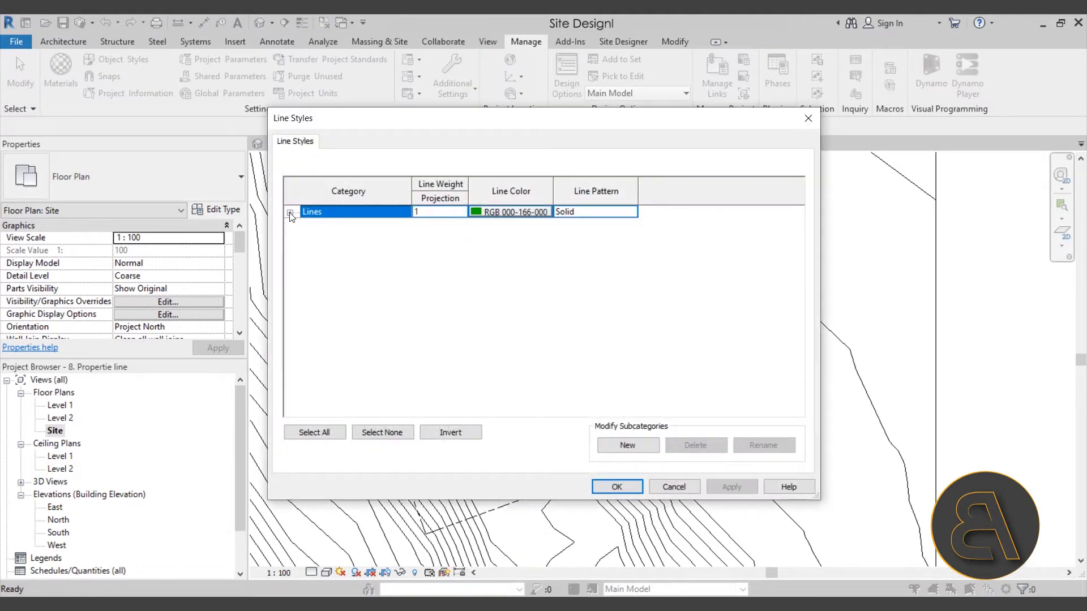
pyautogui.click(290, 213)
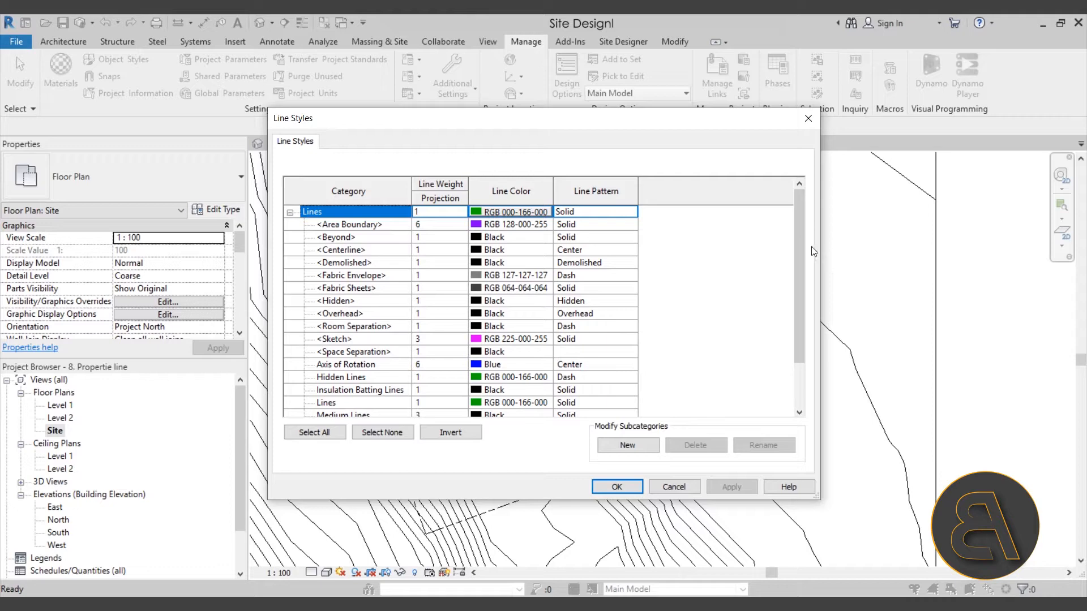
pyautogui.moveTo(798, 242); pyautogui.dragTo(792, 311)
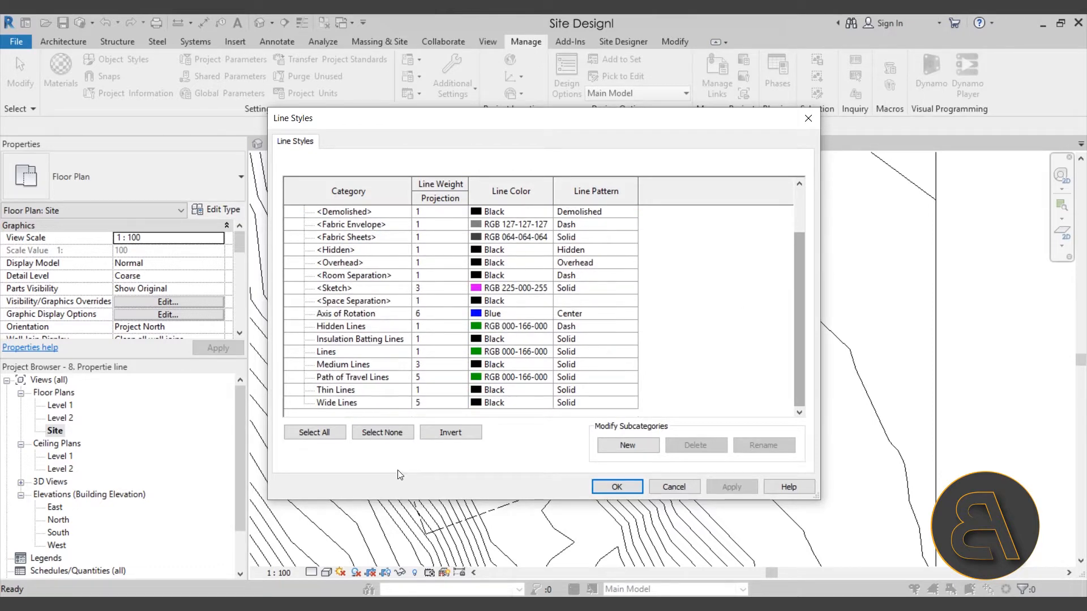
pyautogui.click(668, 487)
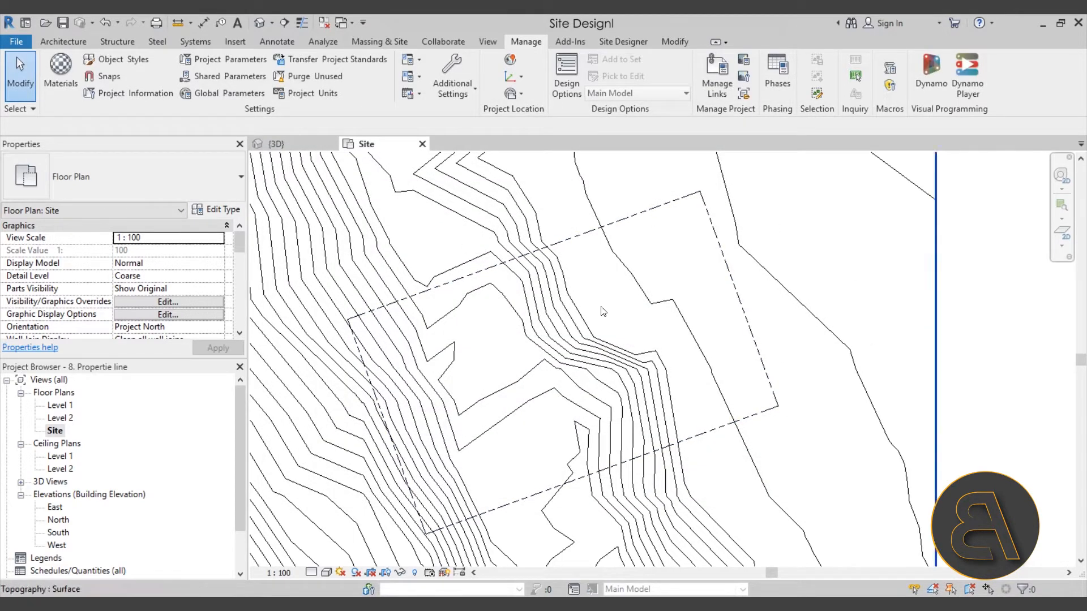
# - Open the Site floor plan's Visibility/Graphic Overrides and select the Property Lines subcategory under the Site model category
pyautogui.scroll(-1, 665, 271)
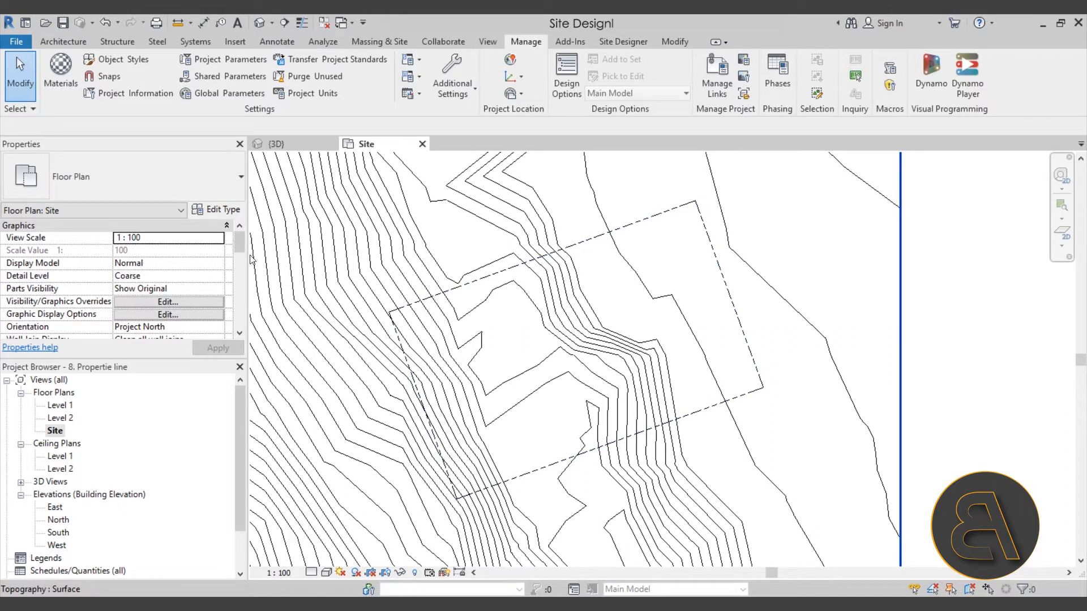
pyautogui.click(126, 304)
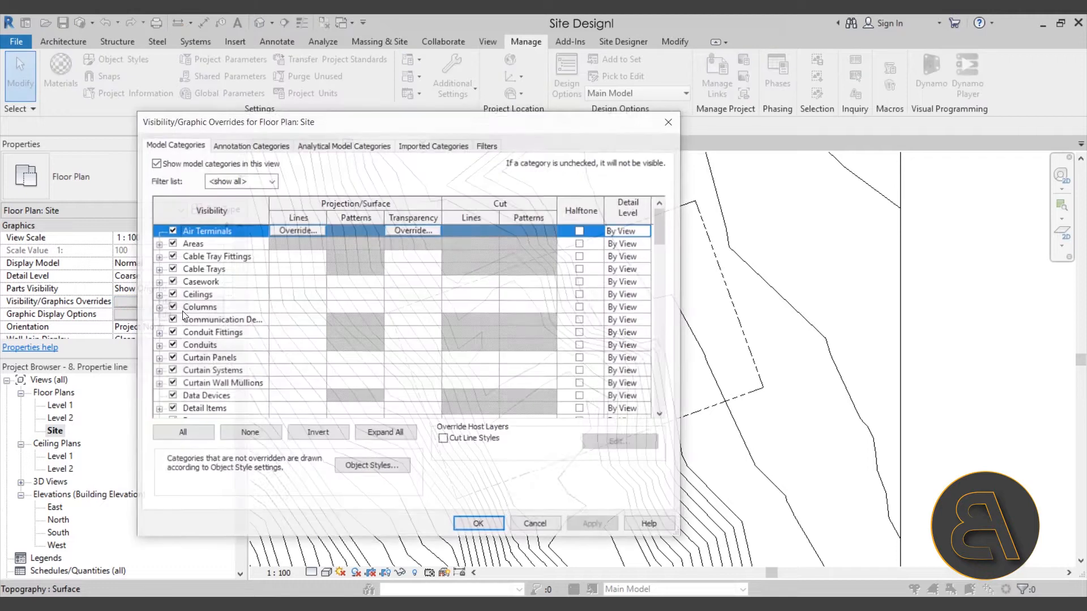
pyautogui.moveTo(661, 232); pyautogui.dragTo(660, 340)
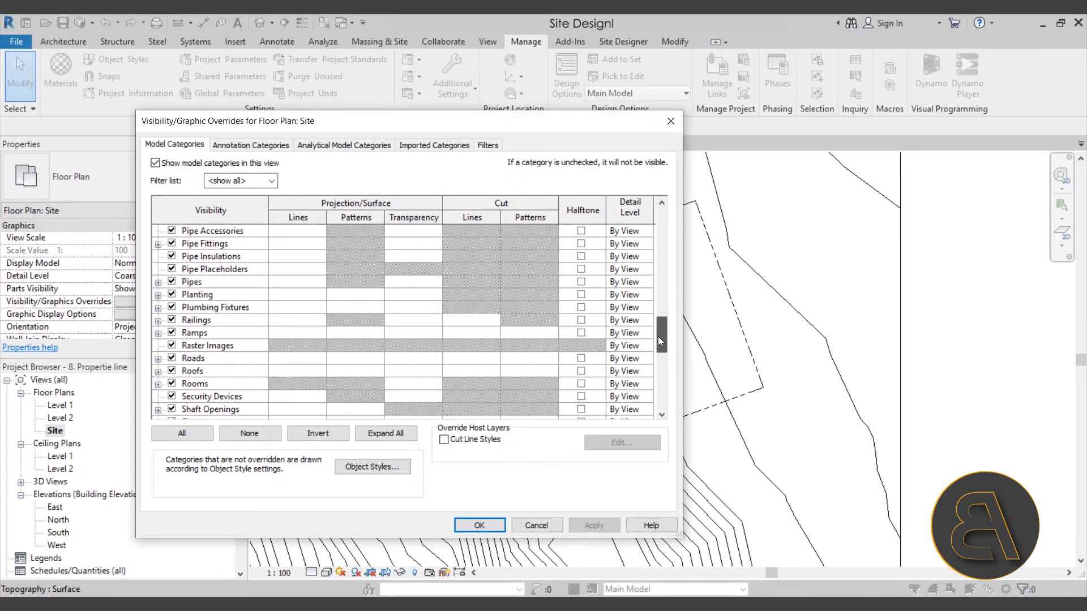
pyautogui.moveTo(658, 336); pyautogui.dragTo(653, 352)
pyautogui.click(158, 345)
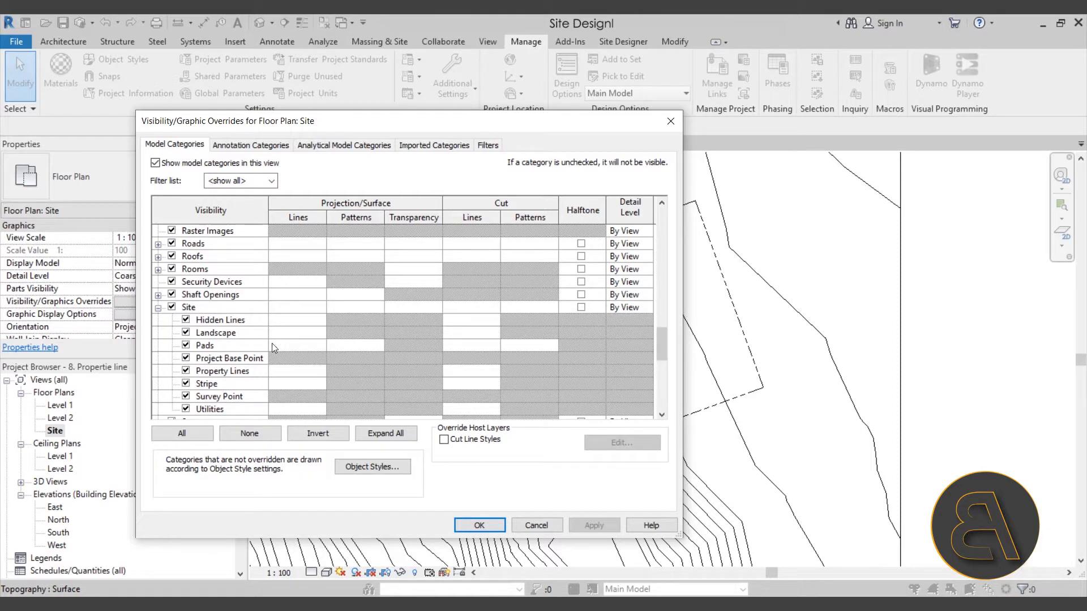
pyautogui.scroll(-1, 260, 357)
pyautogui.click(229, 362)
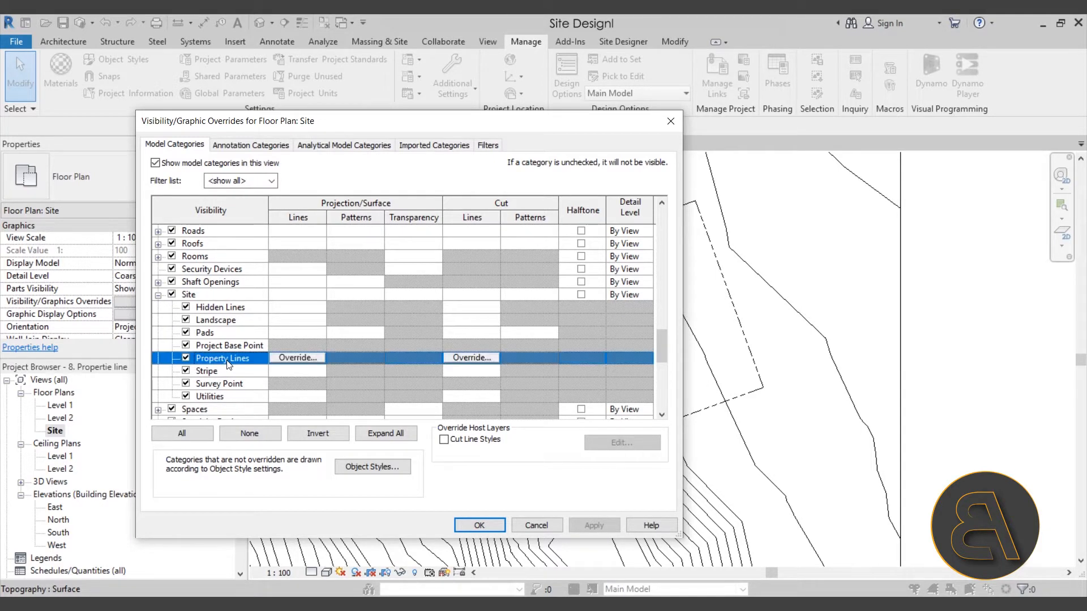
# - Override the Property Lines projection lines with the Demolished pattern, red color and weight 4, and apply the overrides to the view
pyautogui.click(286, 359)
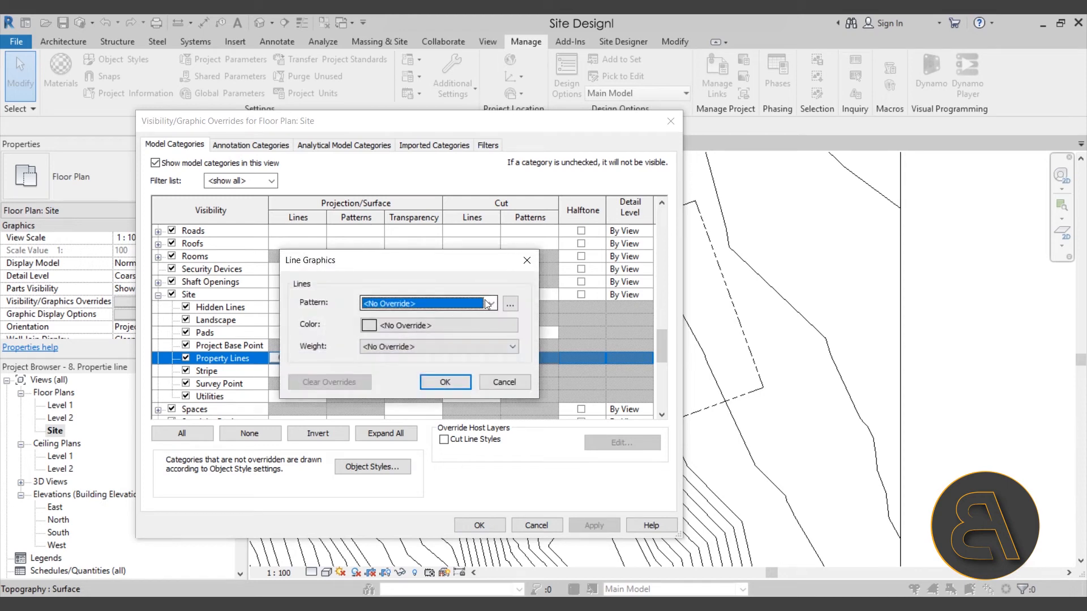
pyautogui.click(488, 303)
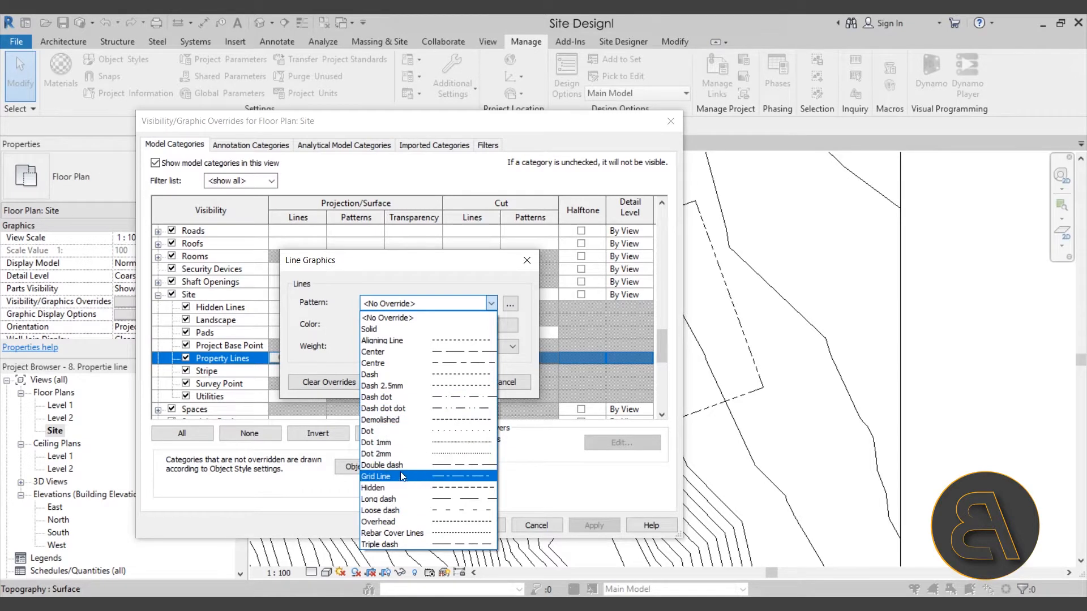
pyautogui.click(405, 420)
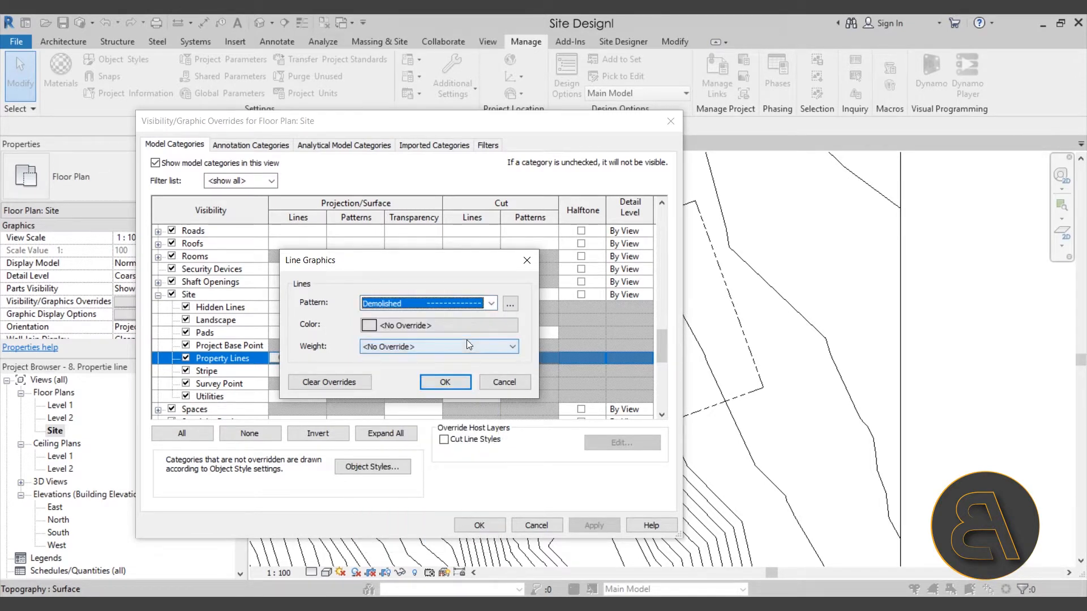
pyautogui.click(466, 326)
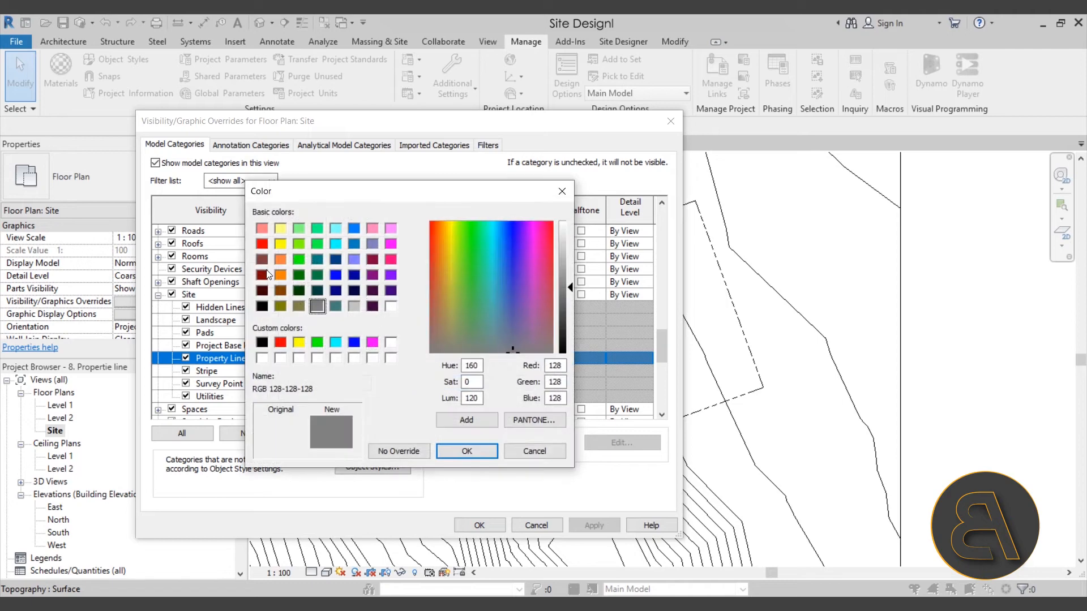
pyautogui.click(263, 245)
pyautogui.click(467, 451)
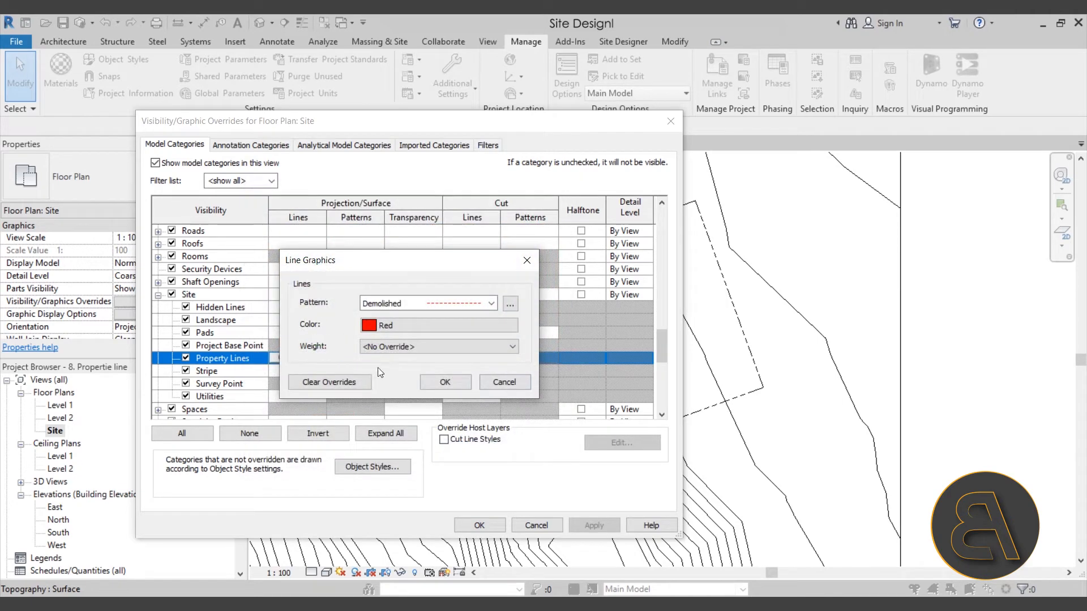
pyautogui.click(388, 347)
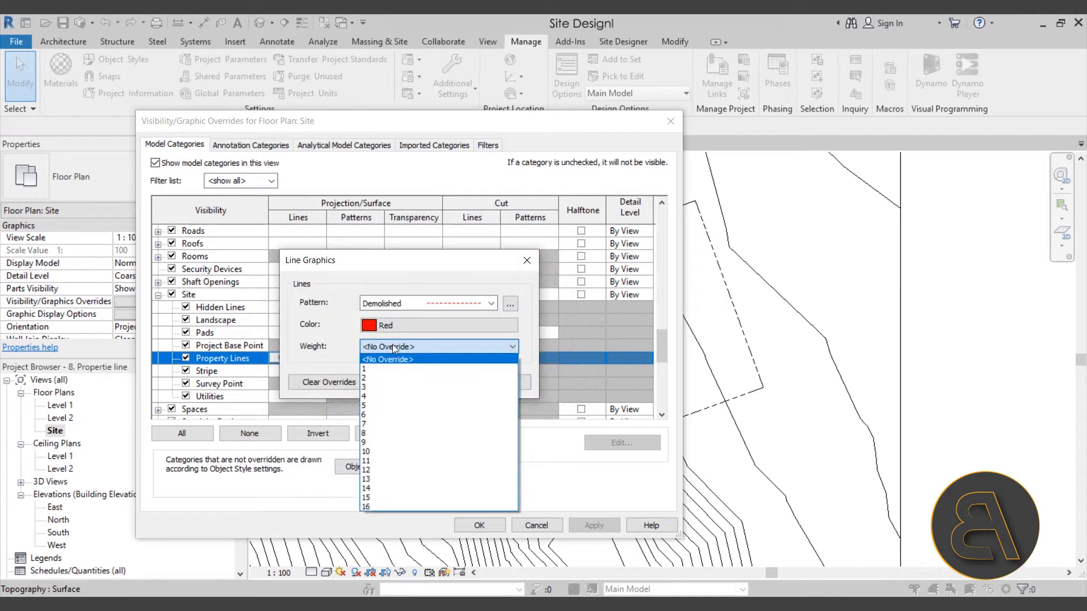
pyautogui.click(373, 398)
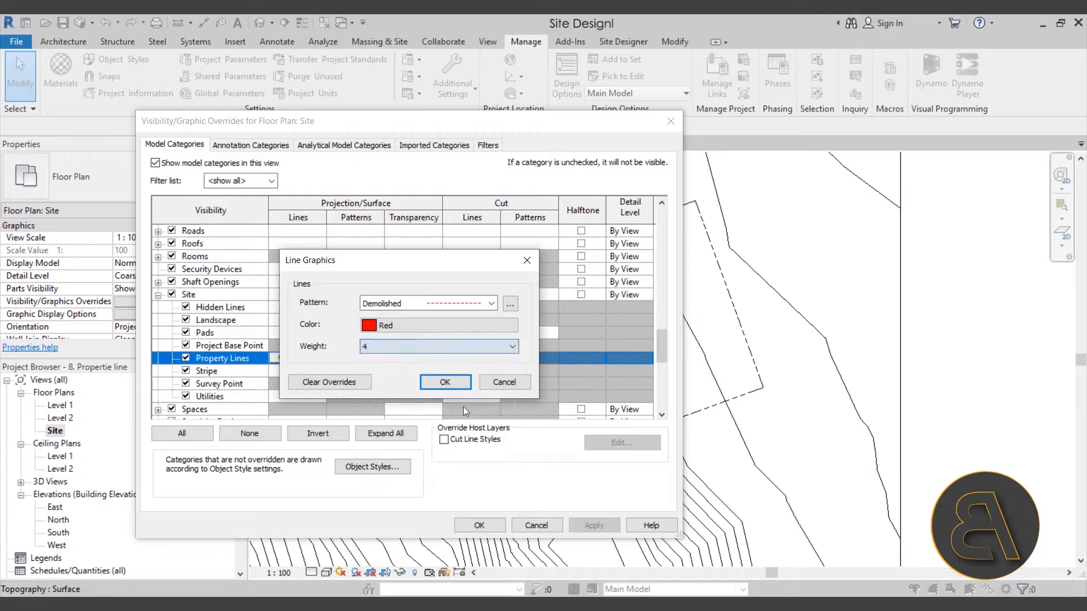
pyautogui.click(438, 382)
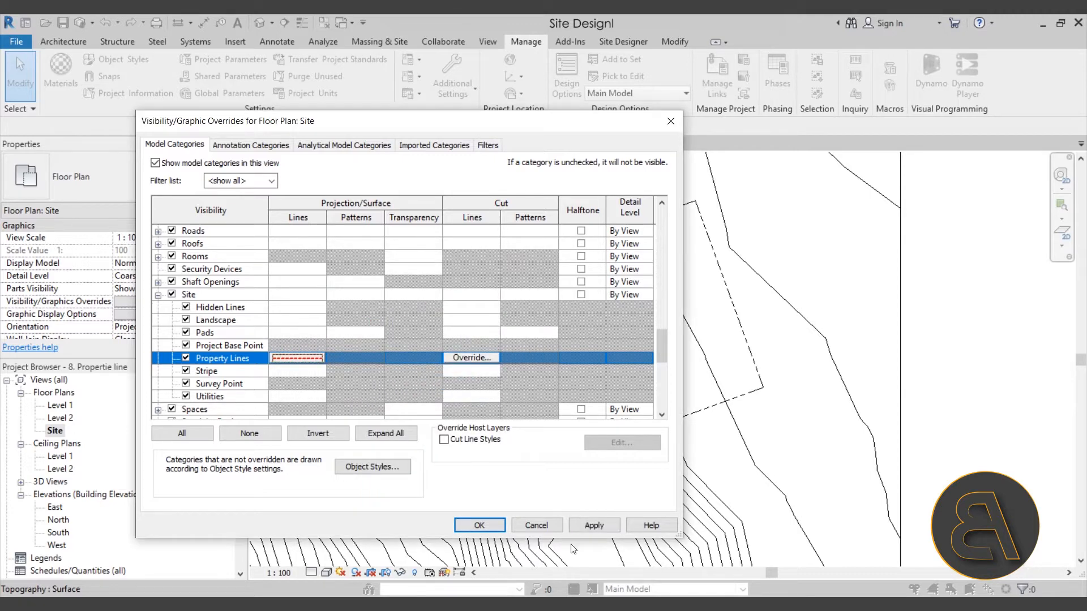
pyautogui.click(594, 525)
pyautogui.click(501, 528)
# - Examine the property line's overridden line appearance on the contours, both close up and from farther away
pyautogui.scroll(10, 566, 283)
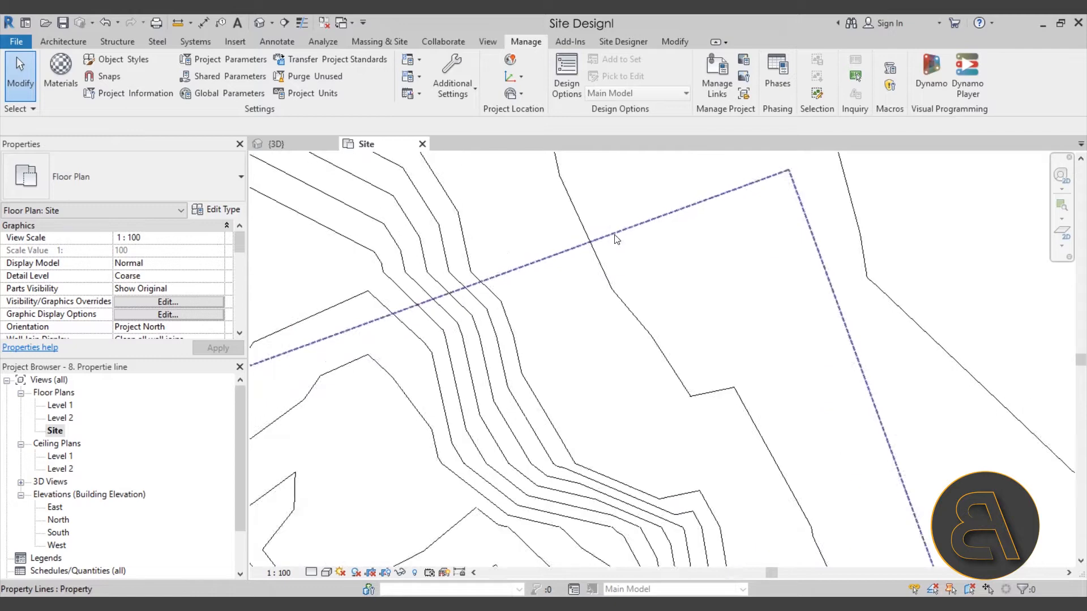
pyautogui.moveTo(563, 279); pyautogui.dragTo(536, 299, button='middle')
pyautogui.scroll(-6, 536, 298)
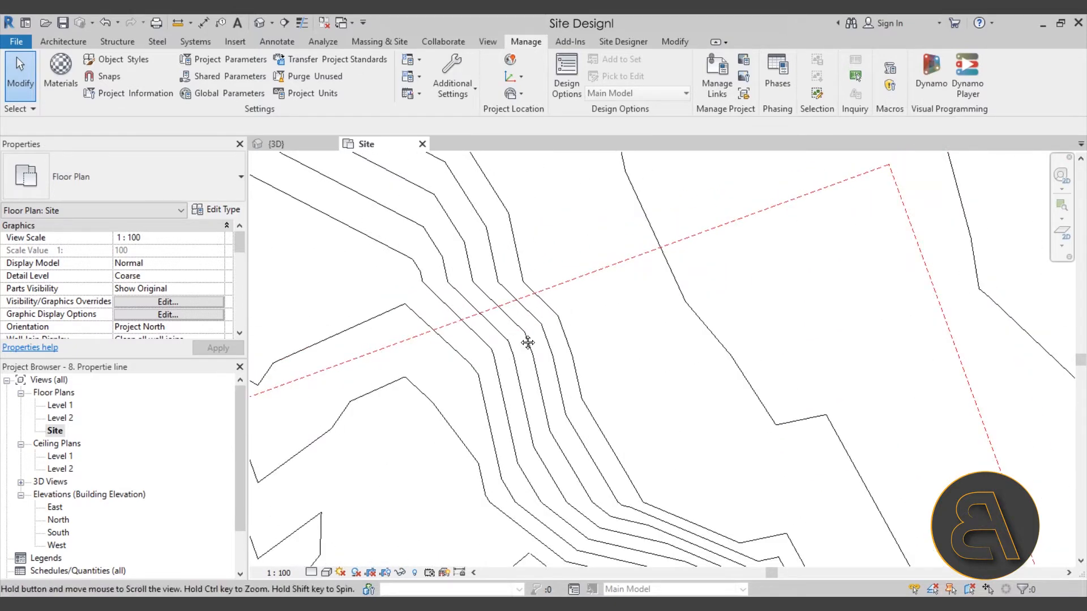
pyautogui.moveTo(538, 300); pyautogui.dragTo(543, 303, button='middle')
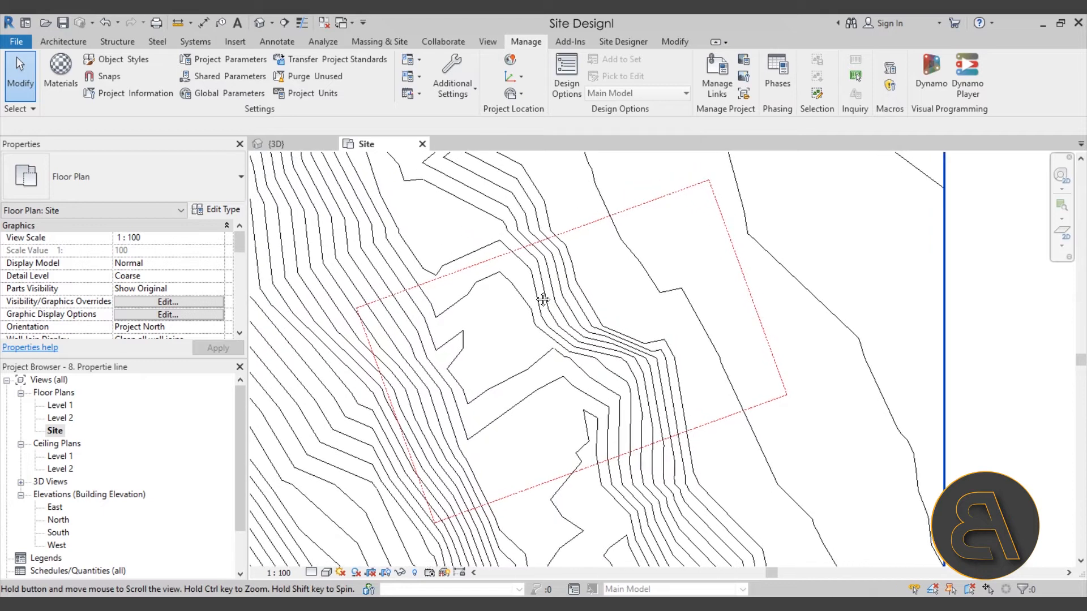
pyautogui.moveTo(485, 426); pyautogui.dragTo(548, 405, button='middle')
pyautogui.scroll(-2, 526, 403)
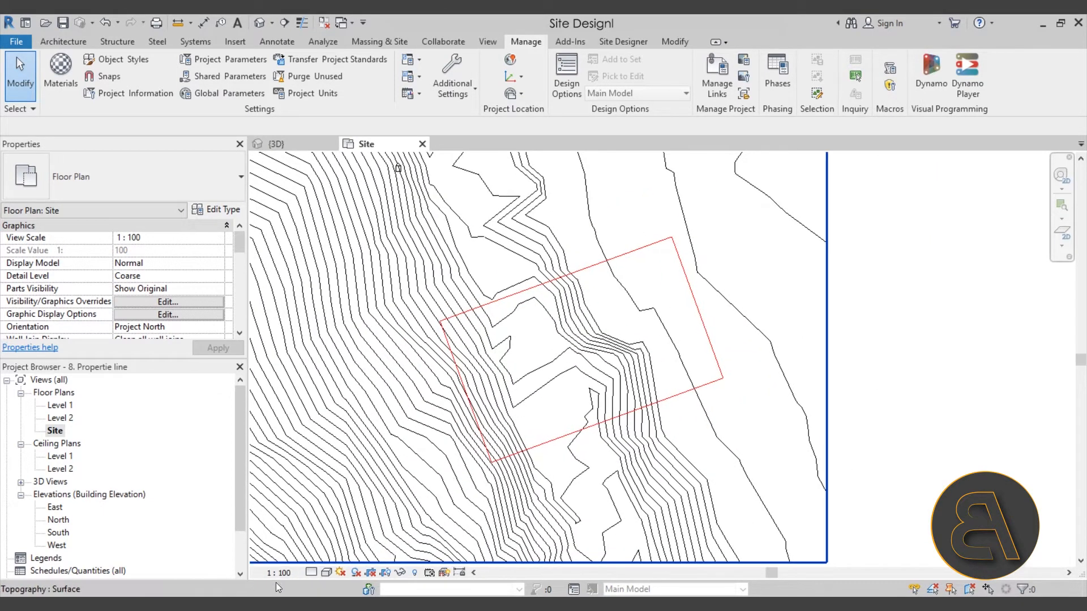
pyautogui.scroll(-1, 476, 465)
pyautogui.moveTo(467, 477); pyautogui.dragTo(500, 472, button='middle')
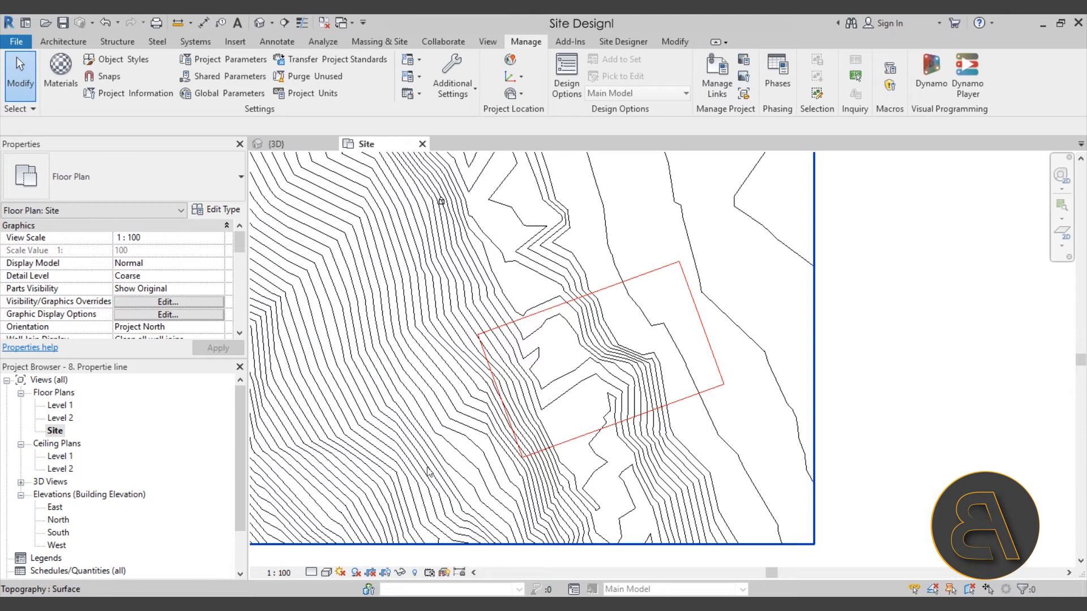
# - Set the Site floor plan's view scale to 1:500 and check the property line's dashes
pyautogui.click(279, 573)
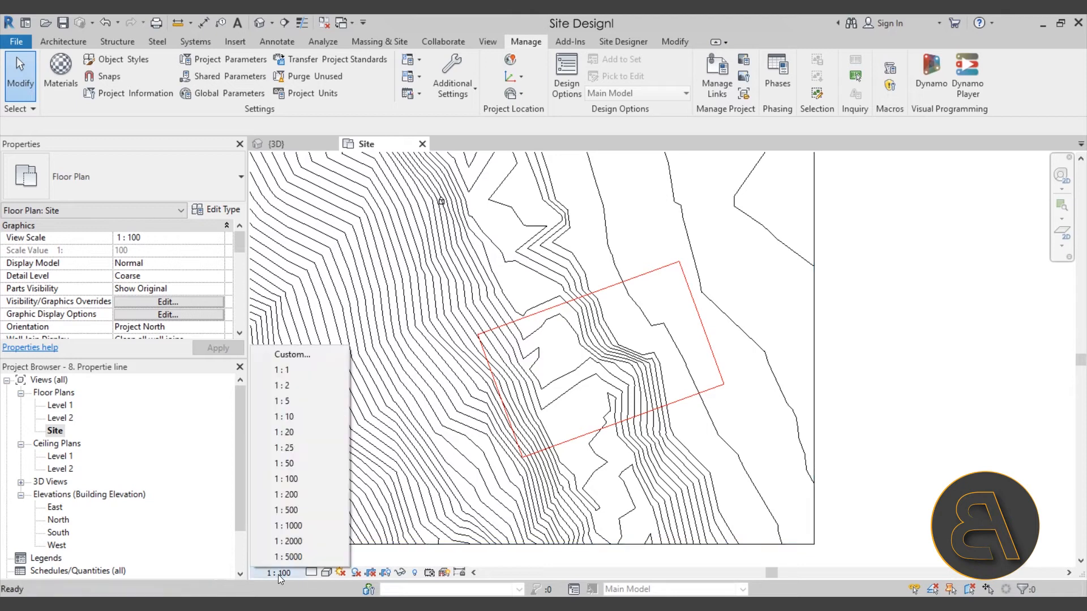
pyautogui.click(287, 510)
pyautogui.scroll(3, 591, 359)
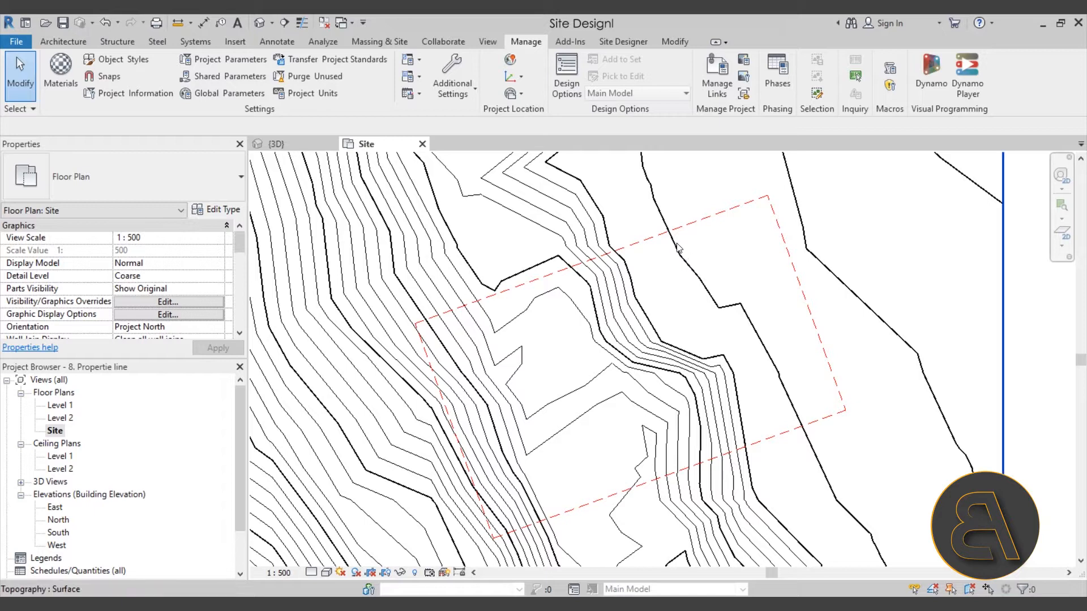
# - Select the property line to read its area, clear the selection, and close the projected and surface area image
pyautogui.click(652, 243)
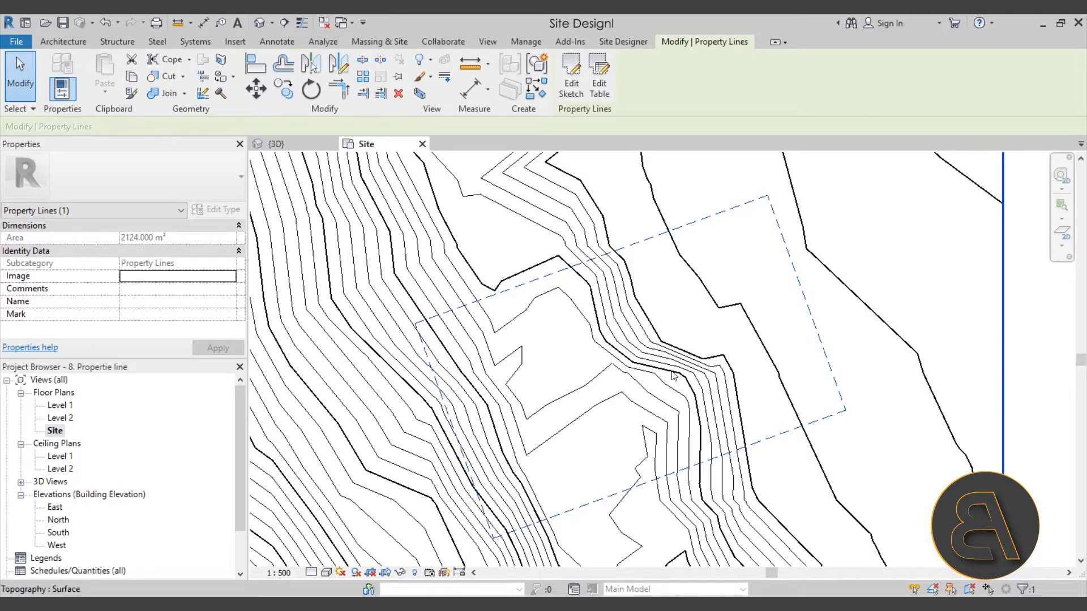
pyautogui.scroll(-2, 744, 353)
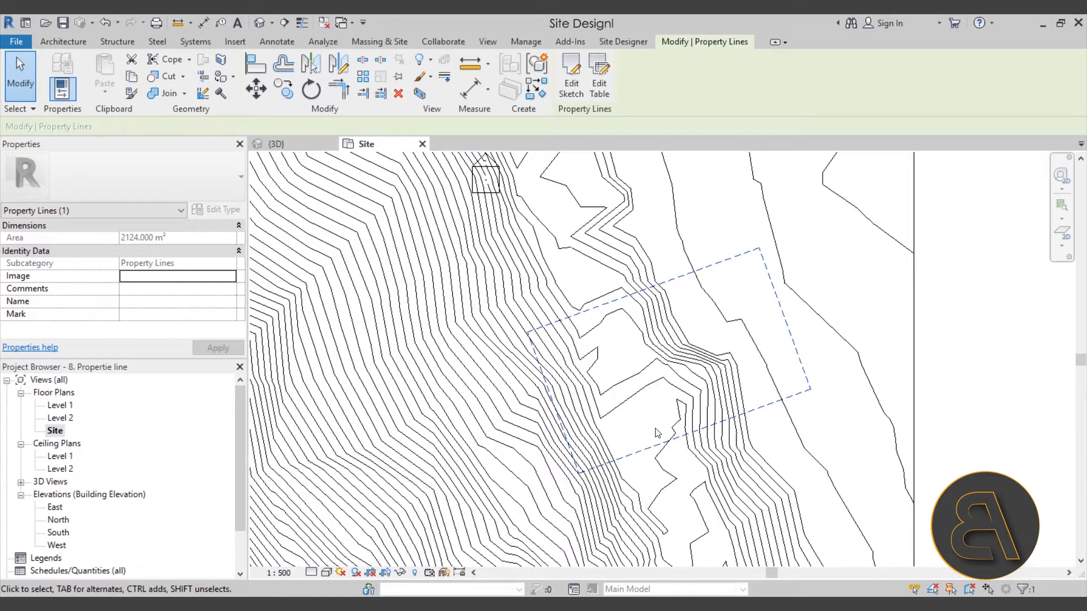
pyautogui.press('Escape')
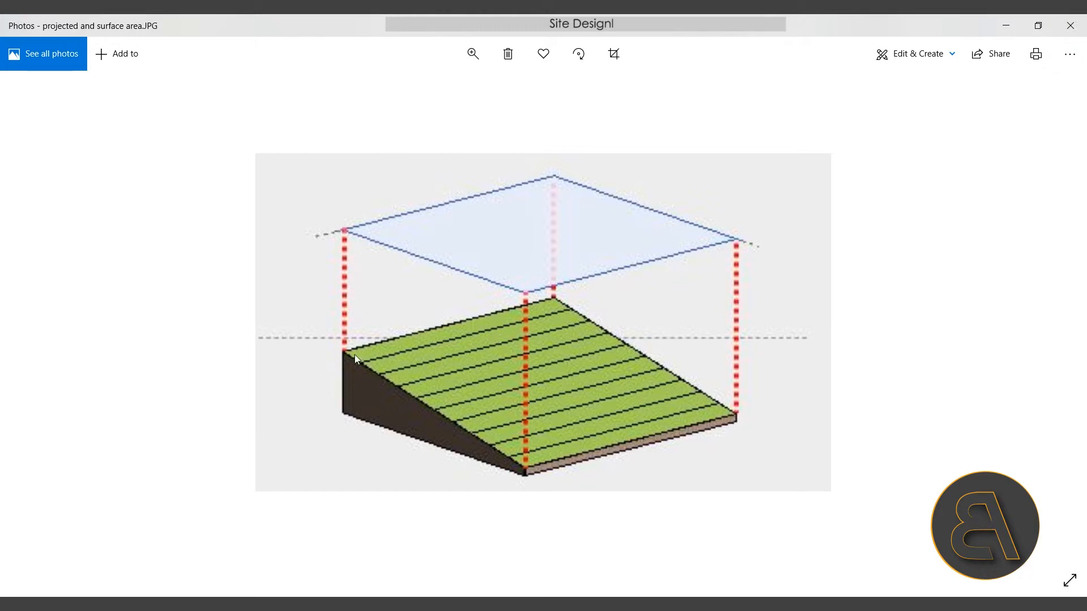
pyautogui.click(1071, 25)
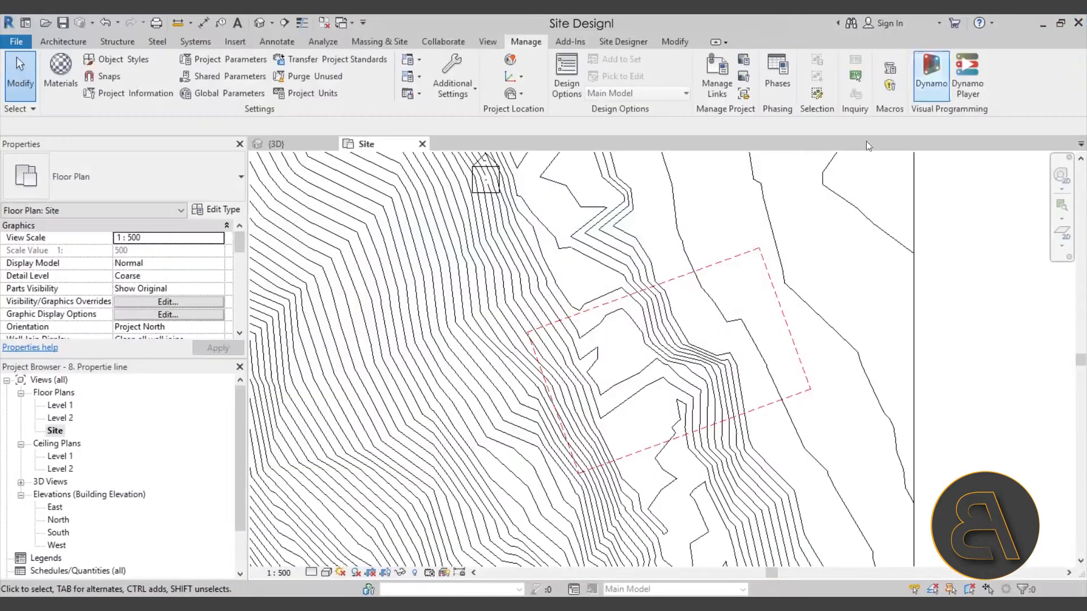
# - Select the whole toposurface to inspect its projected area and surface area, and clear the selection
pyautogui.moveTo(652, 359); pyautogui.dragTo(585, 454, button='middle')
pyautogui.scroll(-1, 514, 339)
pyautogui.moveTo(580, 343); pyautogui.dragTo(544, 370, button='middle')
pyautogui.click(641, 321)
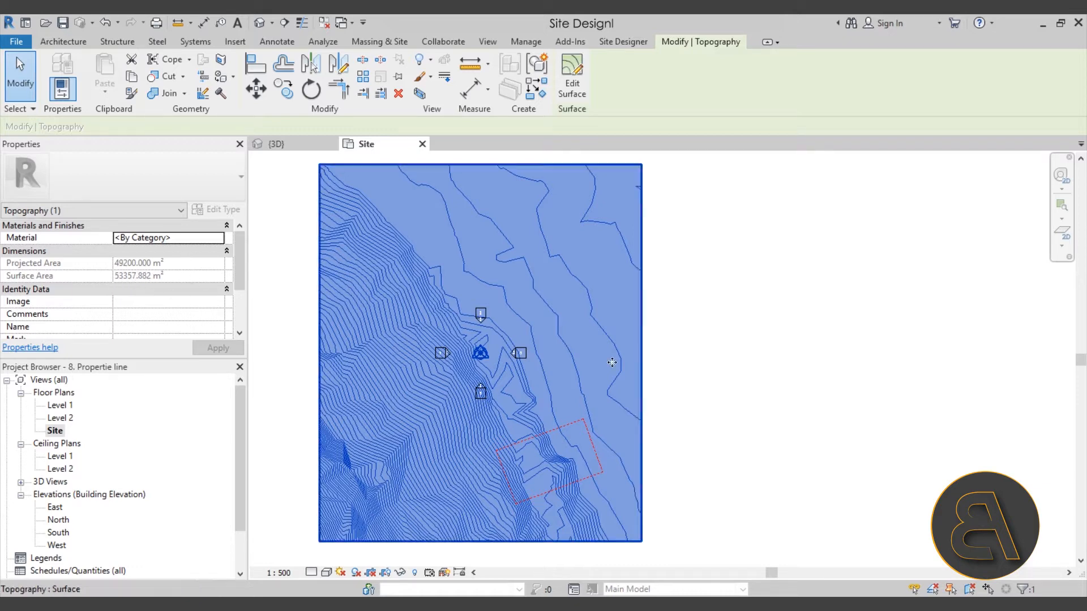
pyautogui.moveTo(548, 468); pyautogui.dragTo(495, 469, button='middle')
pyautogui.press('Escape')
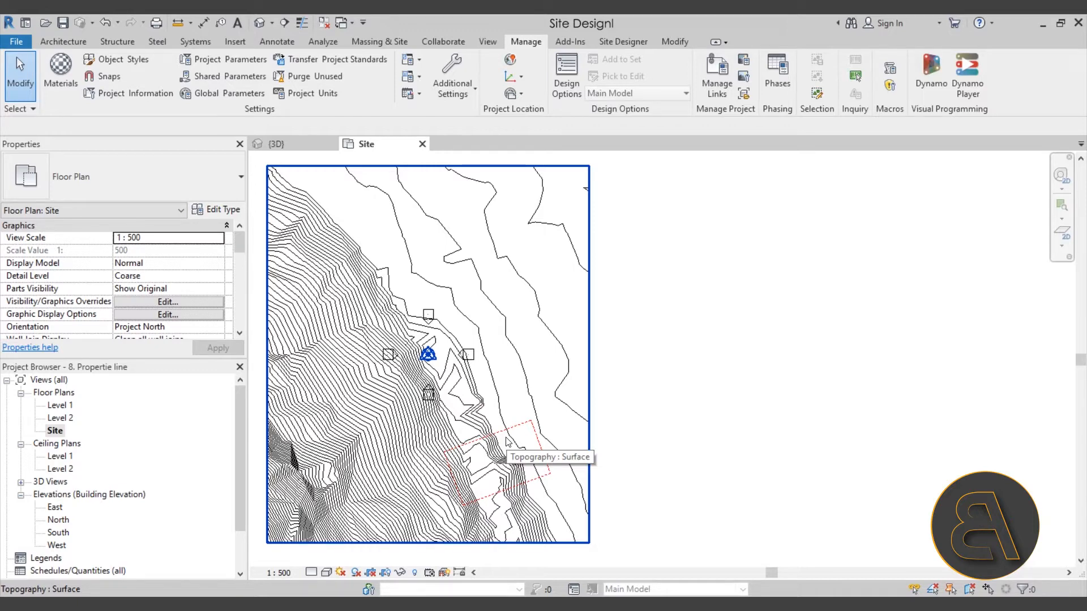
# - Reselect the property line to compare its area property with those of the toposurface, and clear the selection
pyautogui.scroll(1, 471, 461)
pyautogui.moveTo(472, 461); pyautogui.dragTo(473, 425, button='middle')
pyautogui.scroll(1, 469, 398)
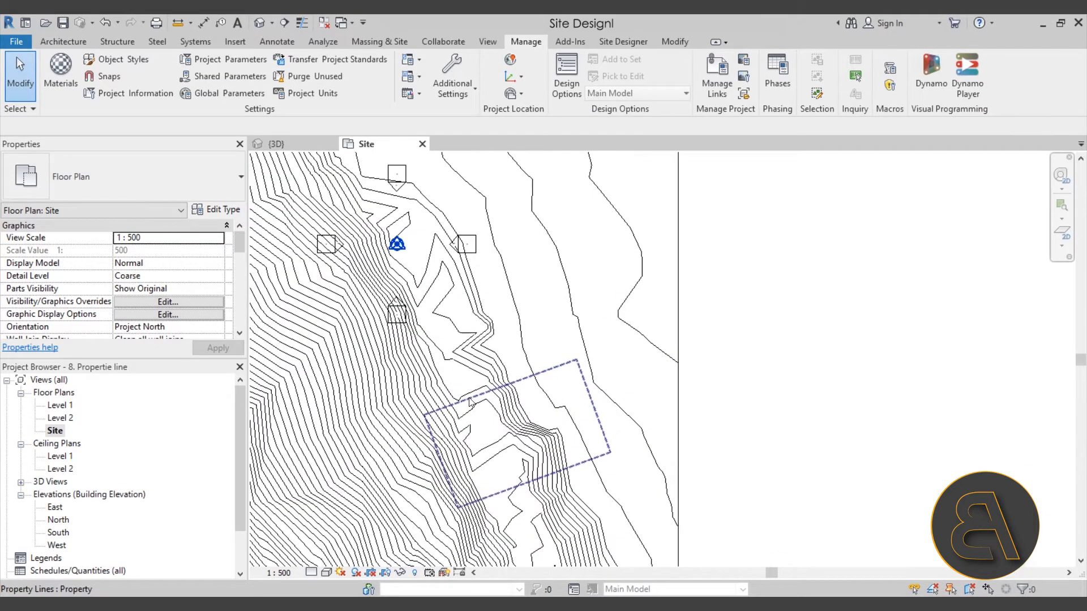
pyautogui.click(469, 401)
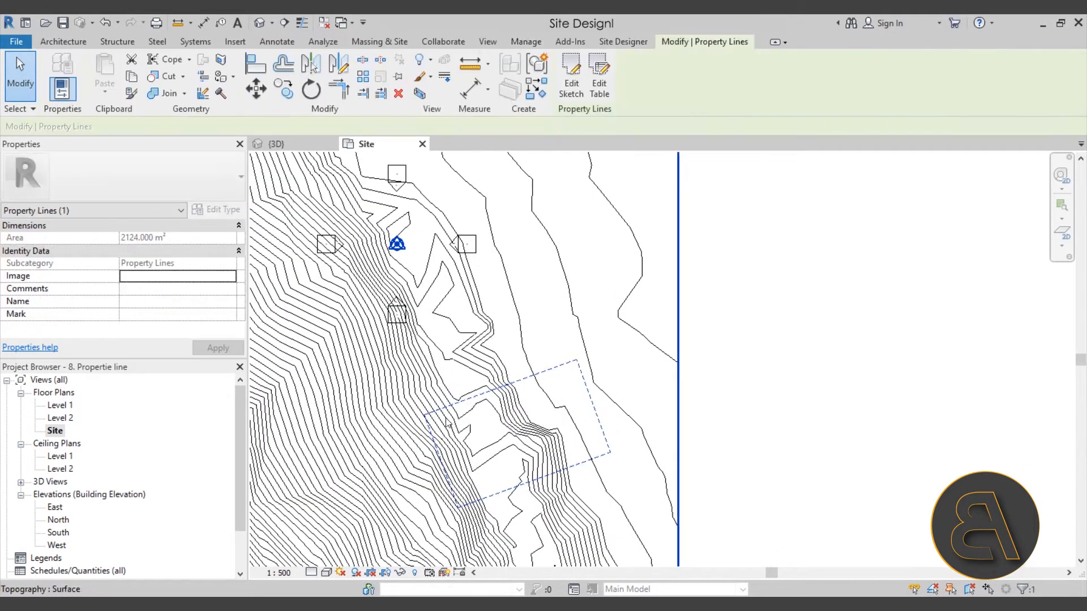
pyautogui.click(742, 411)
# - Create a toposurface subregion by picking the four property line edges as its boundary, and finish the sketch
pyautogui.scroll(-1, 609, 411)
pyautogui.moveTo(612, 408)
pyautogui.mouseDown(button='middle')
pyautogui.moveTo(602, 398)
pyautogui.moveTo(625, 397)
pyautogui.mouseUp(button='middle')
pyautogui.scroll(-2, 612, 374)
pyautogui.moveTo(608, 350); pyautogui.dragTo(562, 393, button='middle')
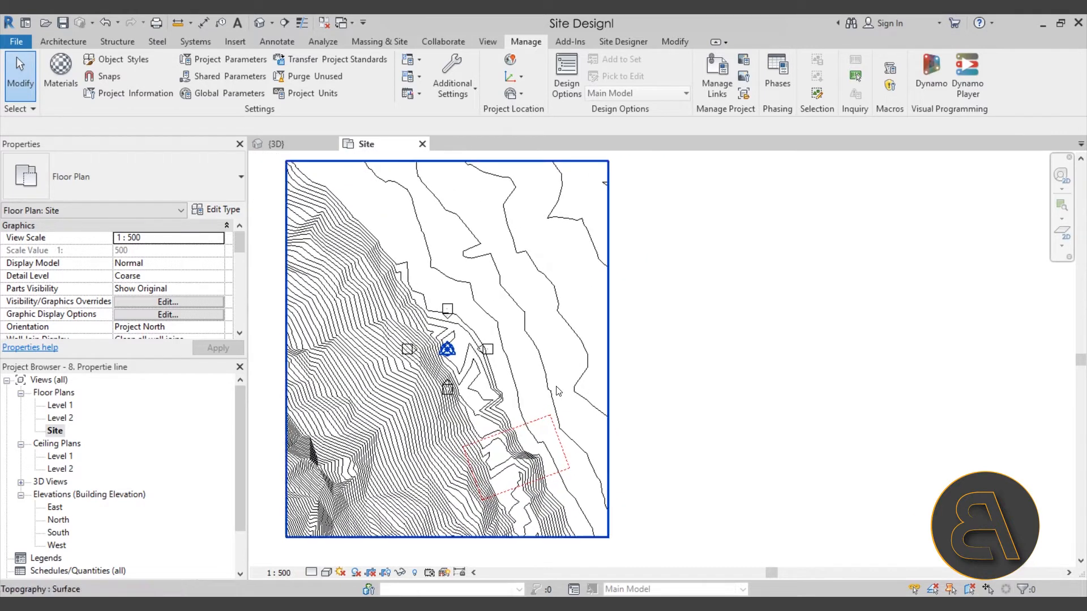
pyautogui.click(382, 44)
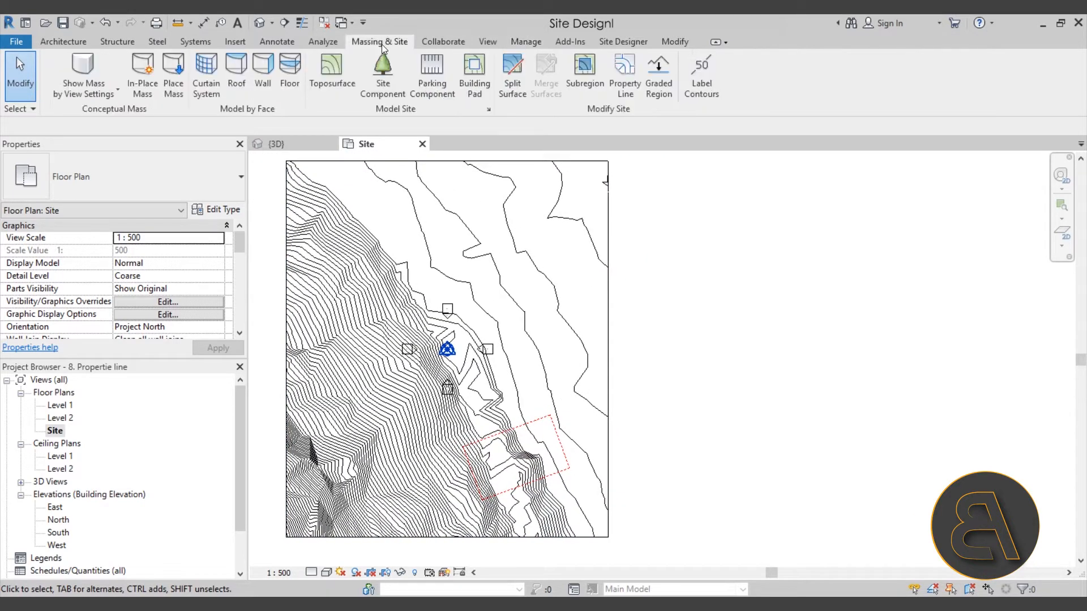
pyautogui.click(583, 86)
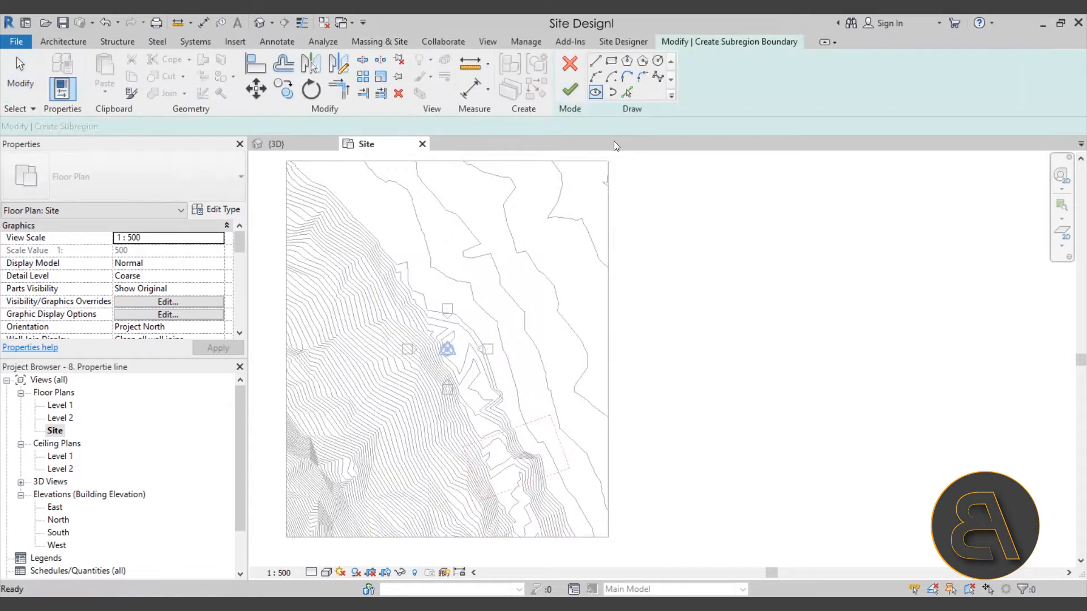
pyautogui.scroll(4, 507, 456)
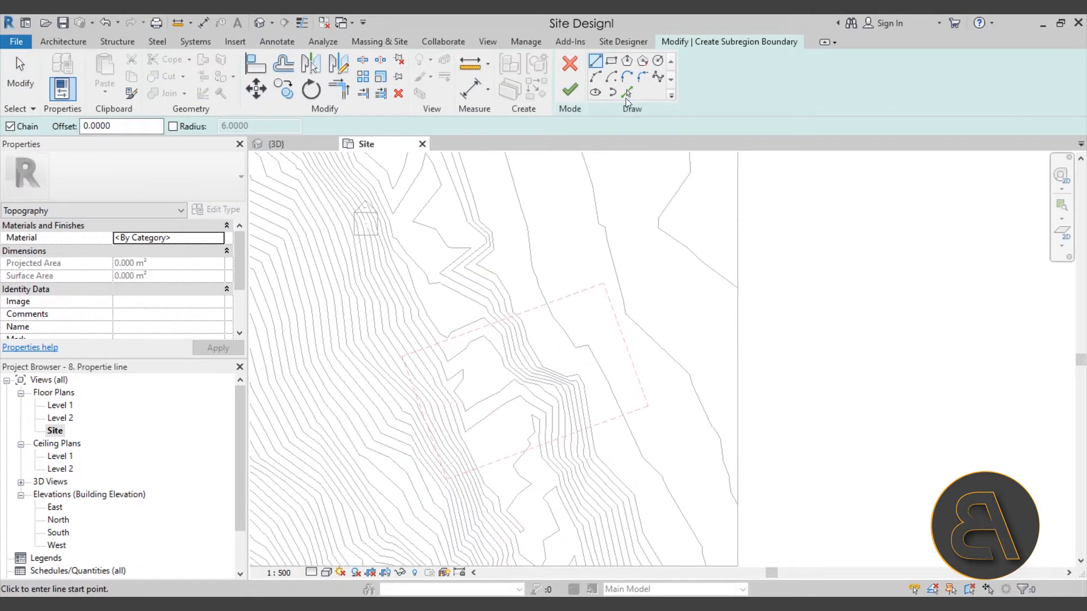
pyautogui.click(627, 92)
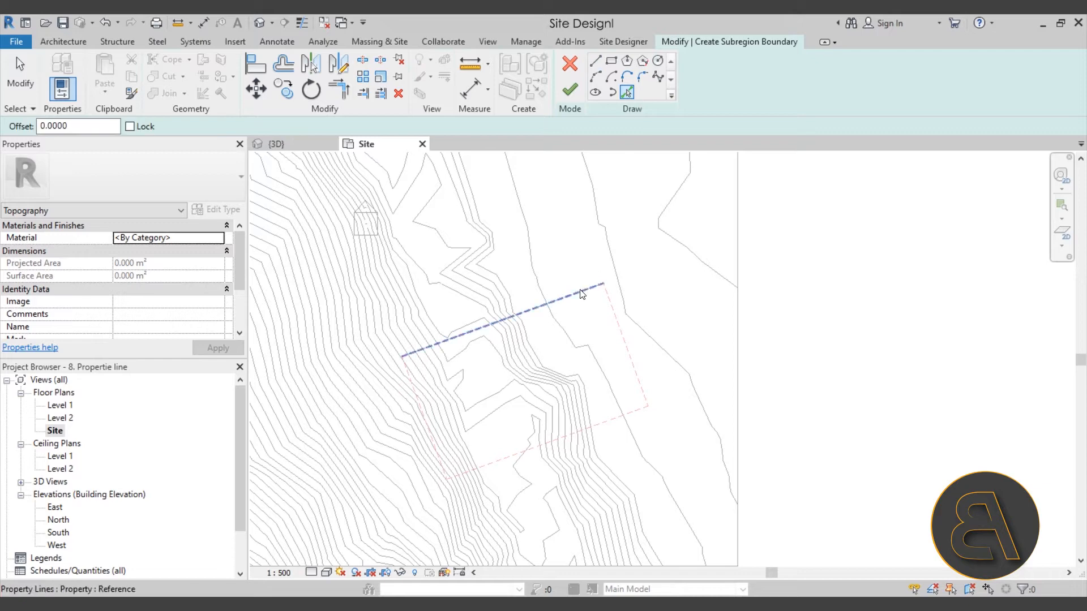
pyautogui.click(582, 292)
pyautogui.click(637, 386)
pyautogui.click(616, 417)
pyautogui.click(425, 422)
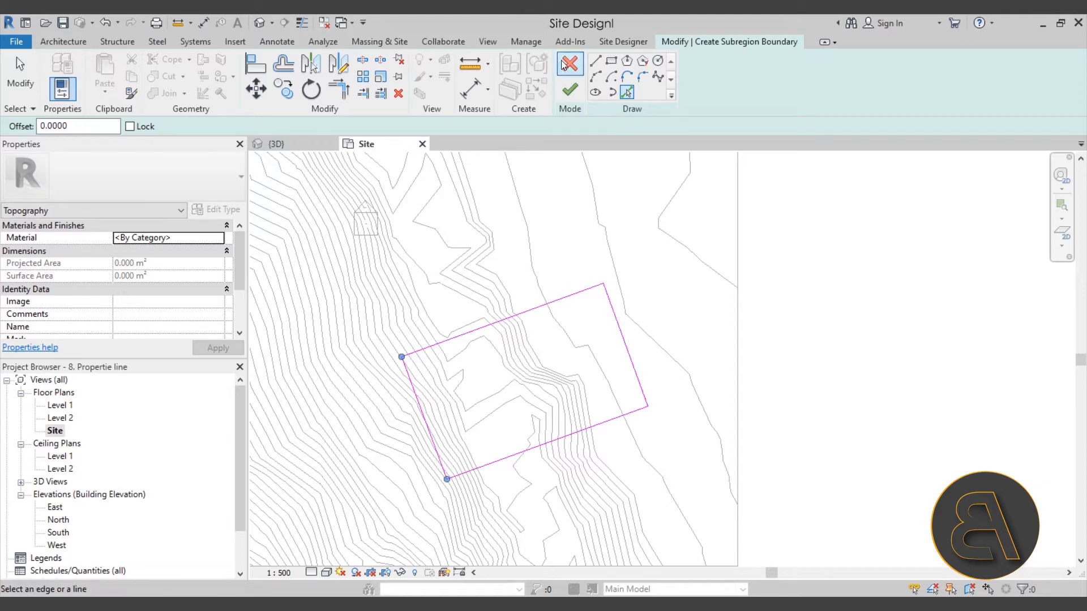
pyautogui.click(576, 98)
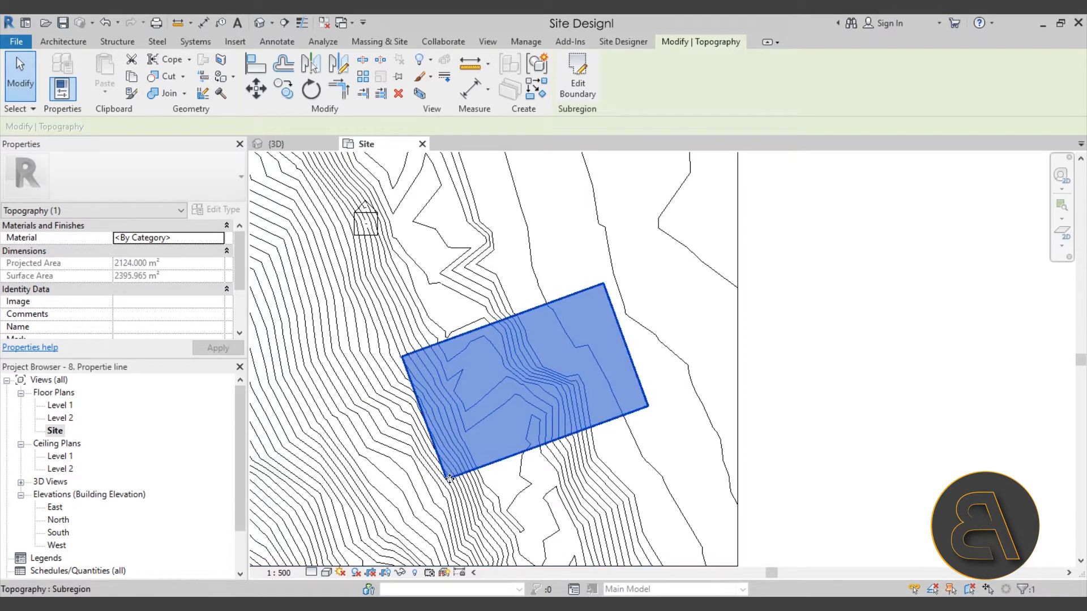
# - Review the subregion's projected area and surface area, and clear the selection
pyautogui.click(599, 283)
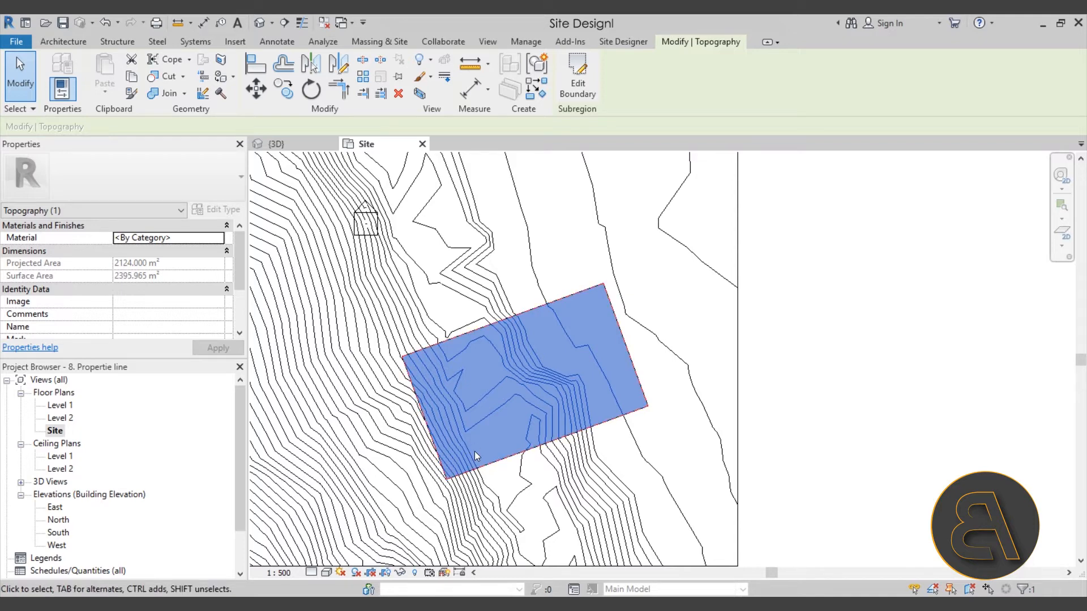
pyautogui.click(782, 407)
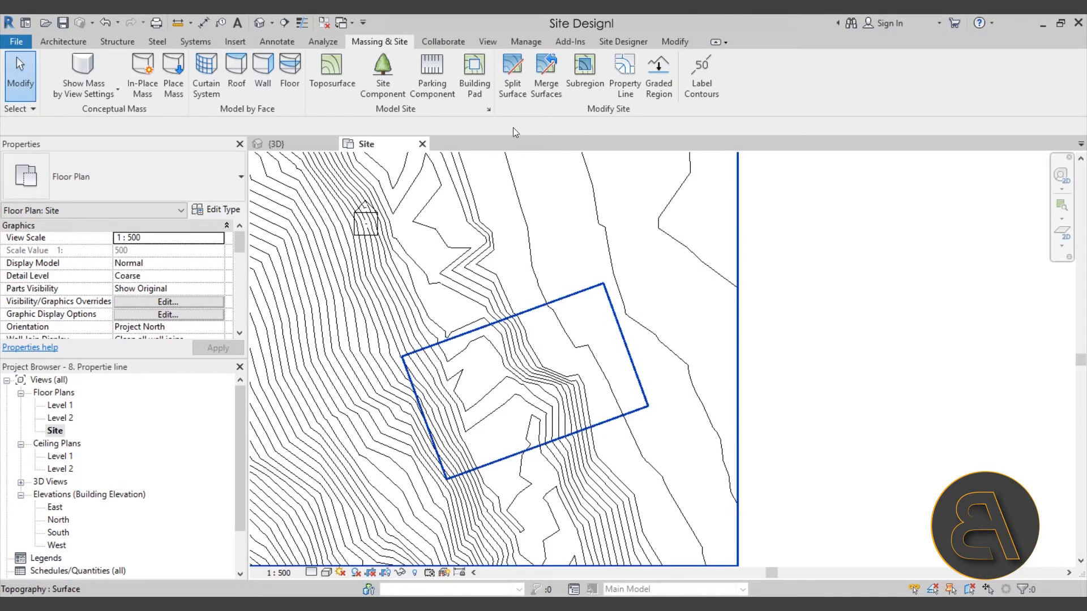
# - Create a new quantity schedule for the Property Lines category under Site, keeping the name Property Schedule
pyautogui.click(489, 45)
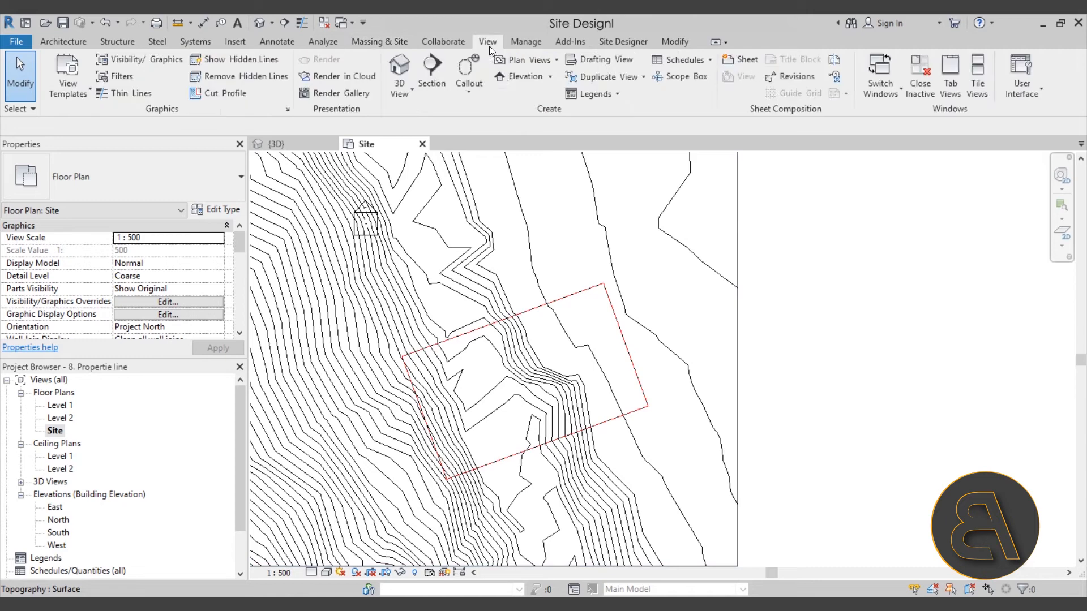
pyautogui.click(700, 62)
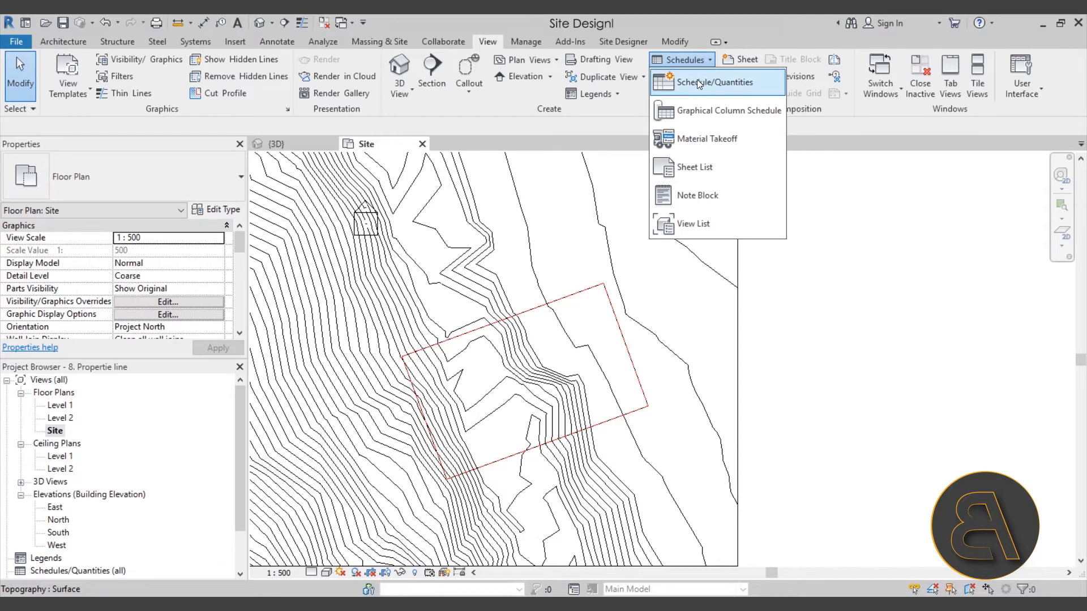
pyautogui.click(694, 84)
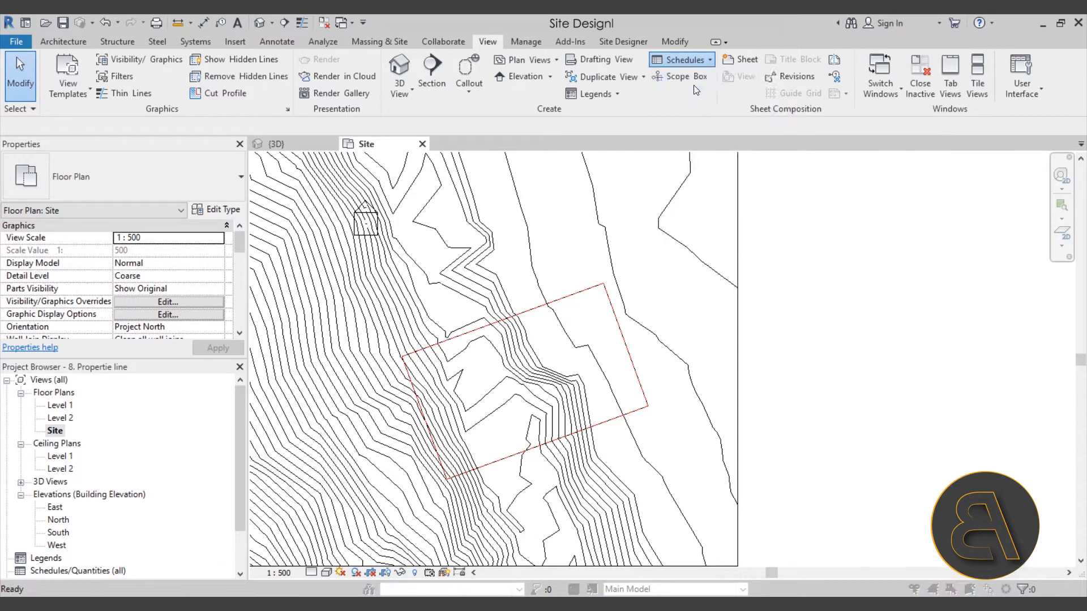
pyautogui.moveTo(474, 252); pyautogui.dragTo(473, 321)
pyautogui.scroll(-3, 428, 299)
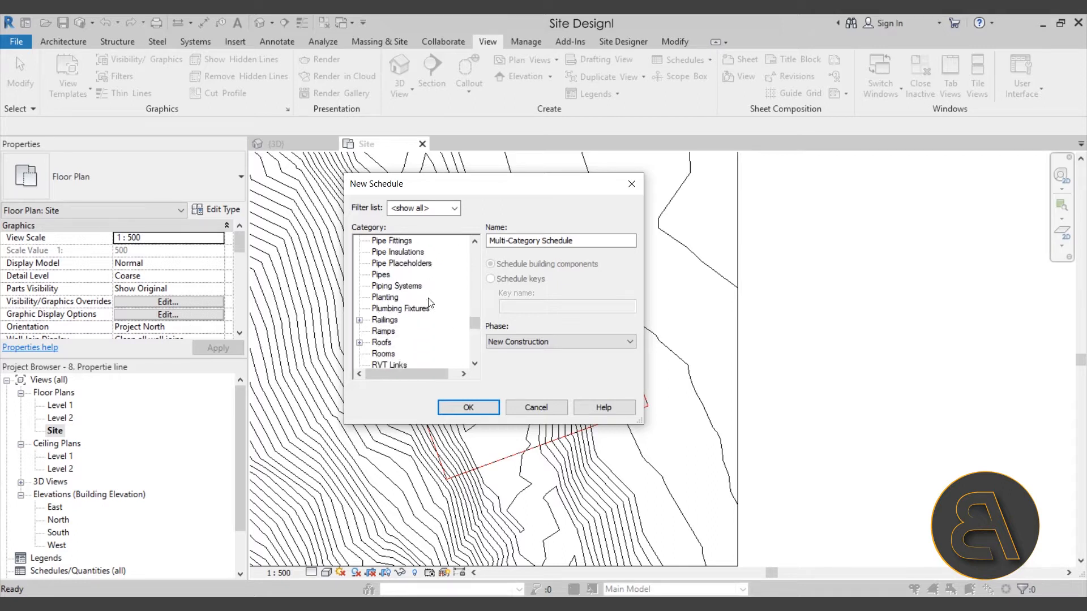
pyautogui.scroll(-1, 428, 301)
pyautogui.scroll(1, 396, 311)
pyautogui.click(359, 320)
pyautogui.scroll(-1, 421, 296)
pyautogui.scroll(-1, 421, 296)
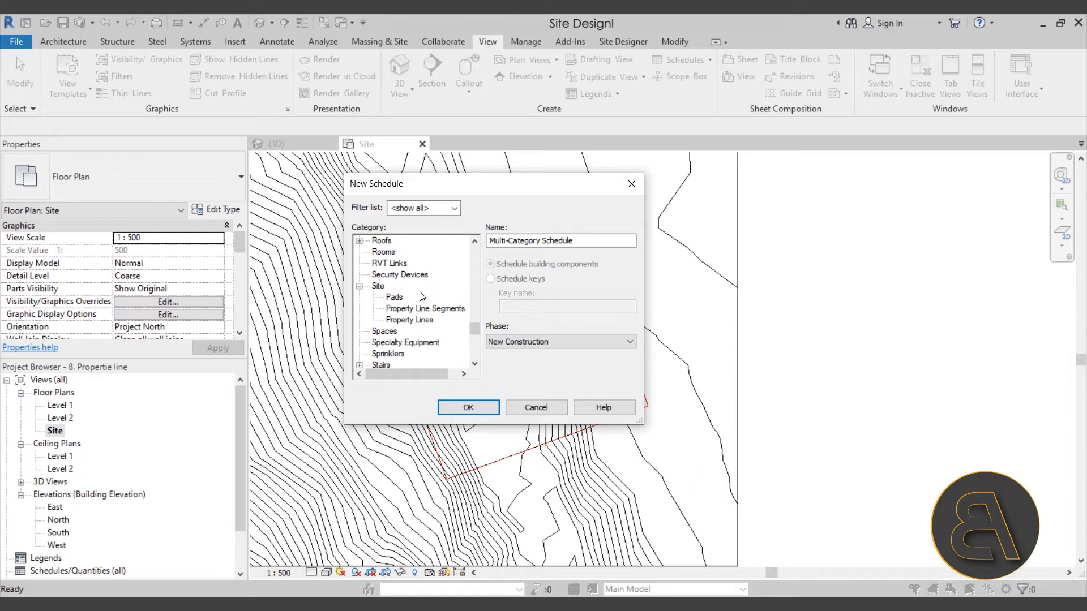
pyautogui.click(421, 309)
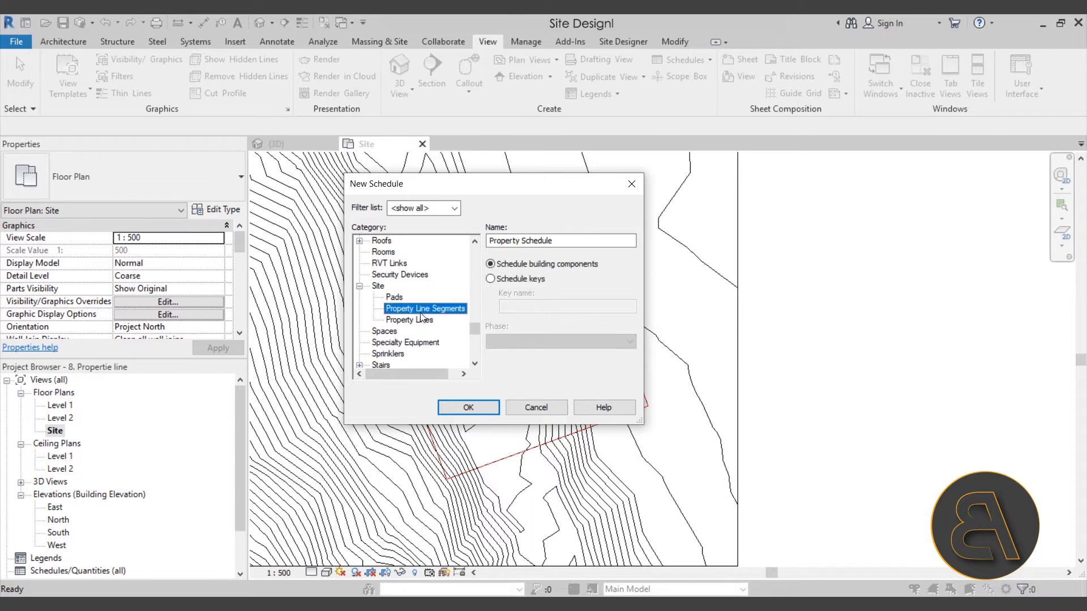
pyautogui.click(408, 322)
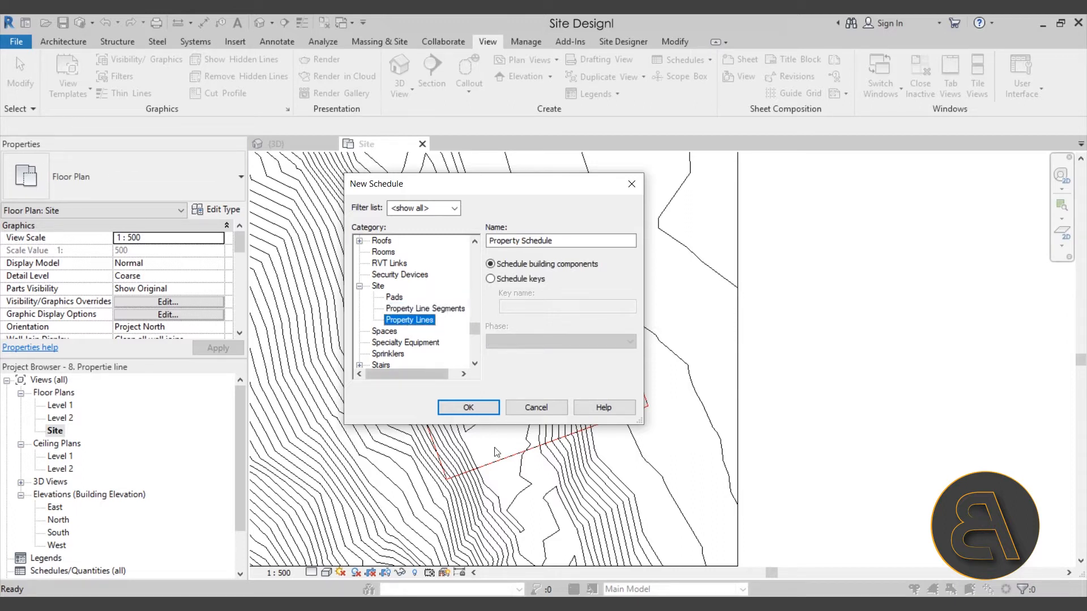
pyautogui.click(465, 408)
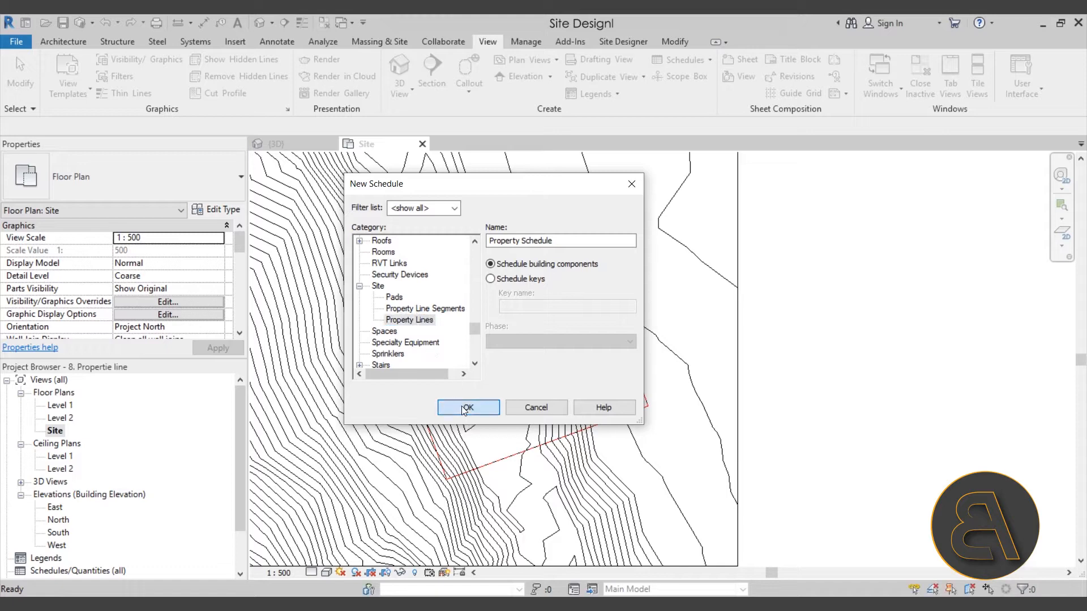
# - Add the Area and Name fields to the schedule, move Name ahead of Area, and generate the schedule
pyautogui.click(485, 279)
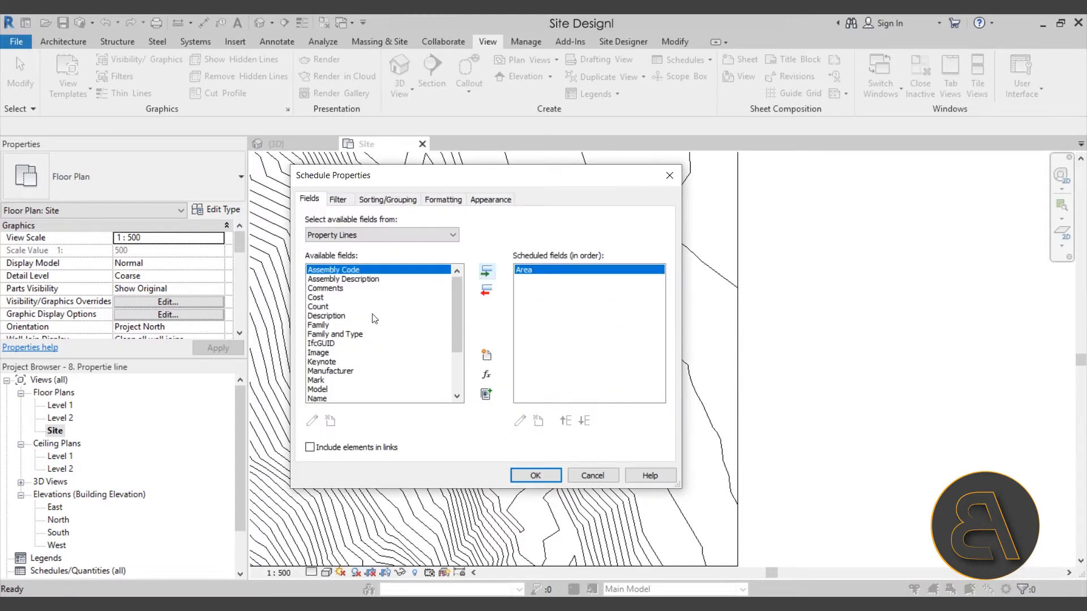
pyautogui.scroll(-3, 315, 347)
pyautogui.click(317, 334)
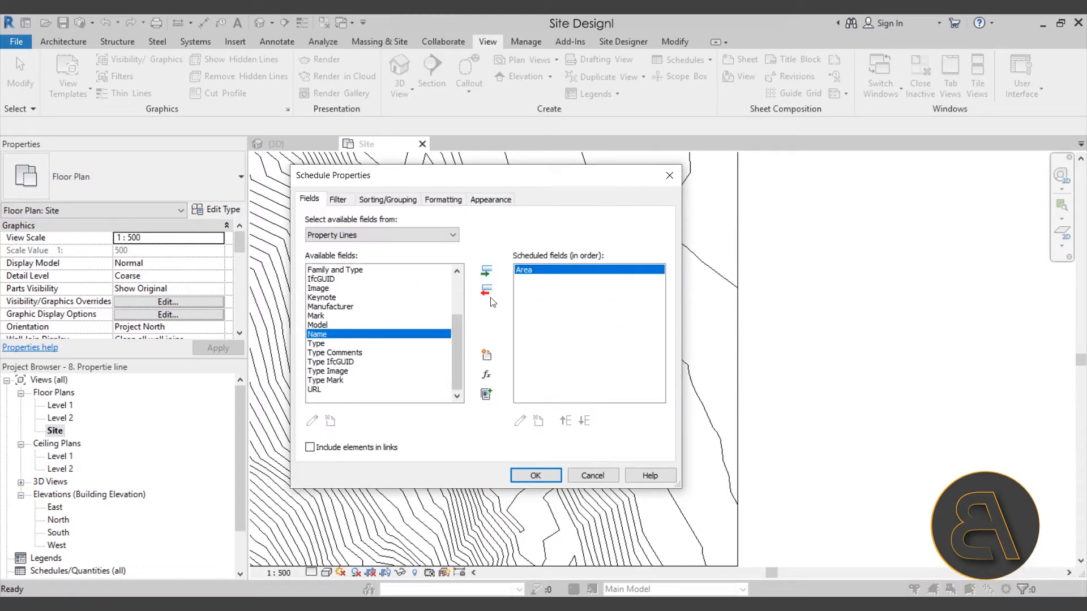
pyautogui.click(487, 271)
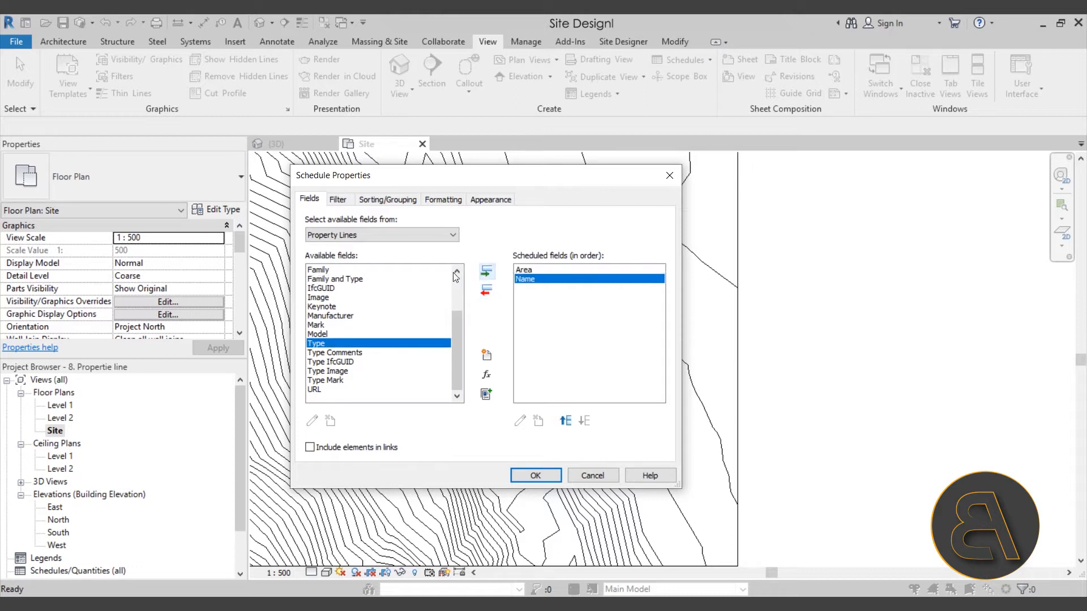
pyautogui.scroll(2, 339, 375)
pyautogui.scroll(1, 340, 375)
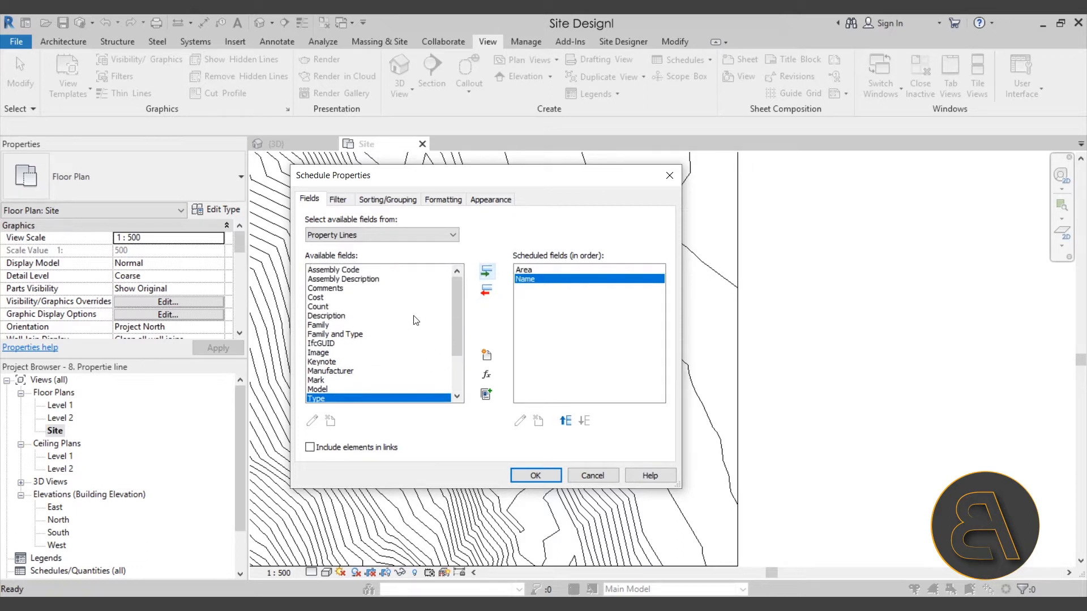
pyautogui.click(566, 421)
pyautogui.click(538, 475)
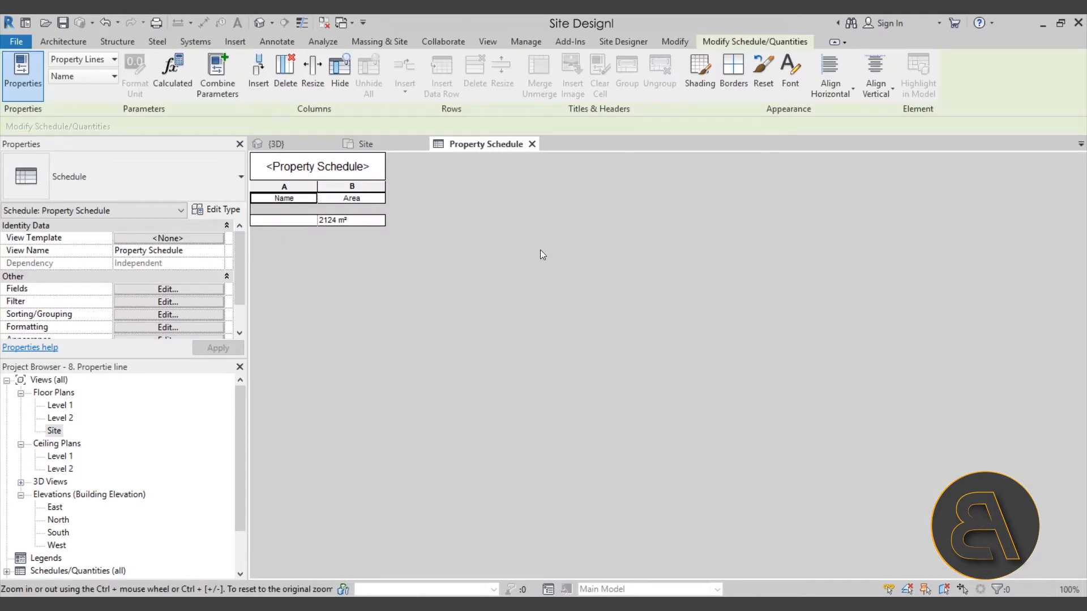
# - Name the property line "Our property" in the schedule's Name column
pyautogui.click(268, 223)
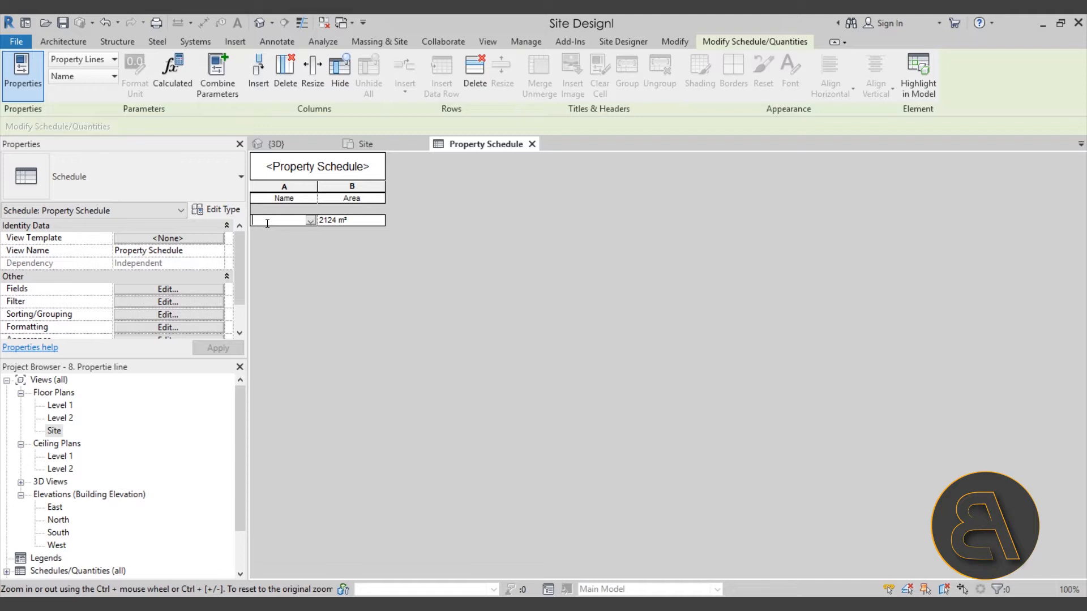
pyautogui.write('O')
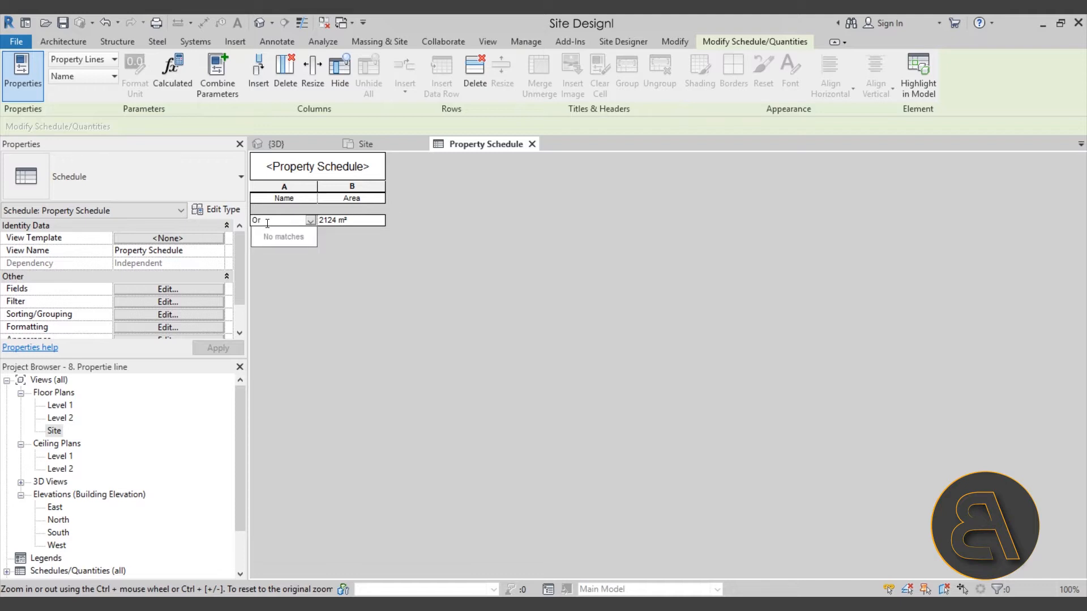
pyautogui.write('ur property')
pyautogui.click(341, 290)
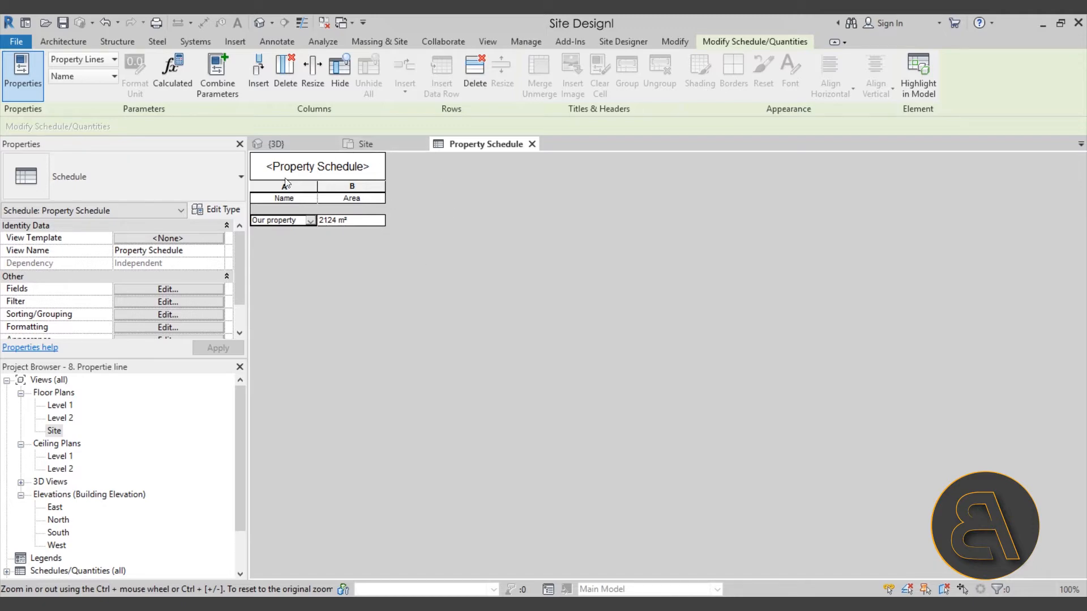
# - In the Site plan, inspect the area properties of the property line and the subregion, and return to the Property Schedule
pyautogui.click(368, 144)
pyautogui.click(512, 321)
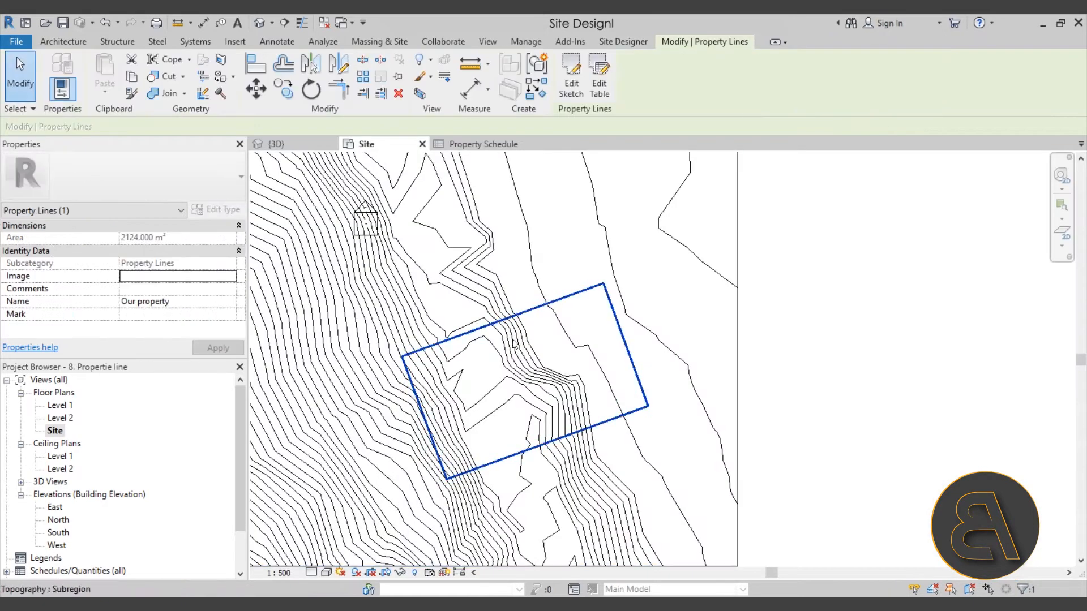
pyautogui.click(511, 322)
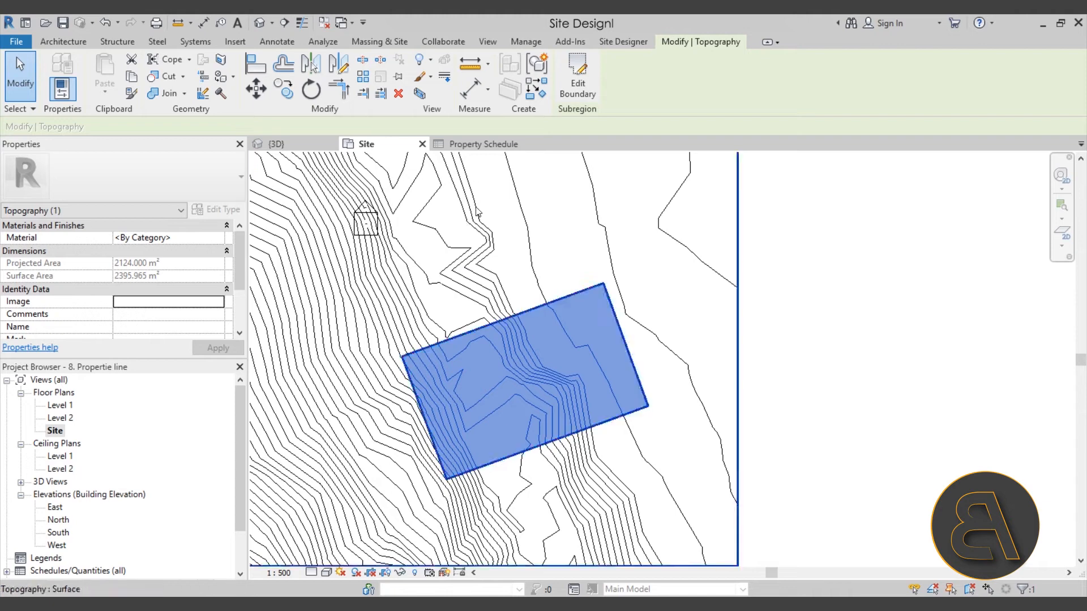
pyautogui.click(479, 146)
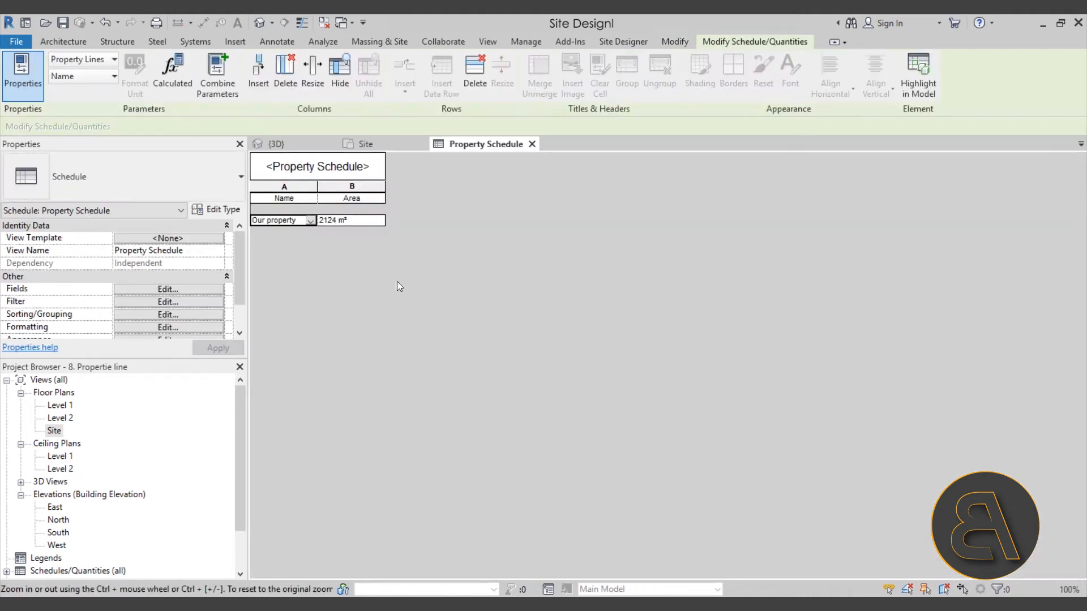
# - Add a new instance project parameter named "surface area" of type Area to the schedule fields and apply it
pyautogui.click(175, 290)
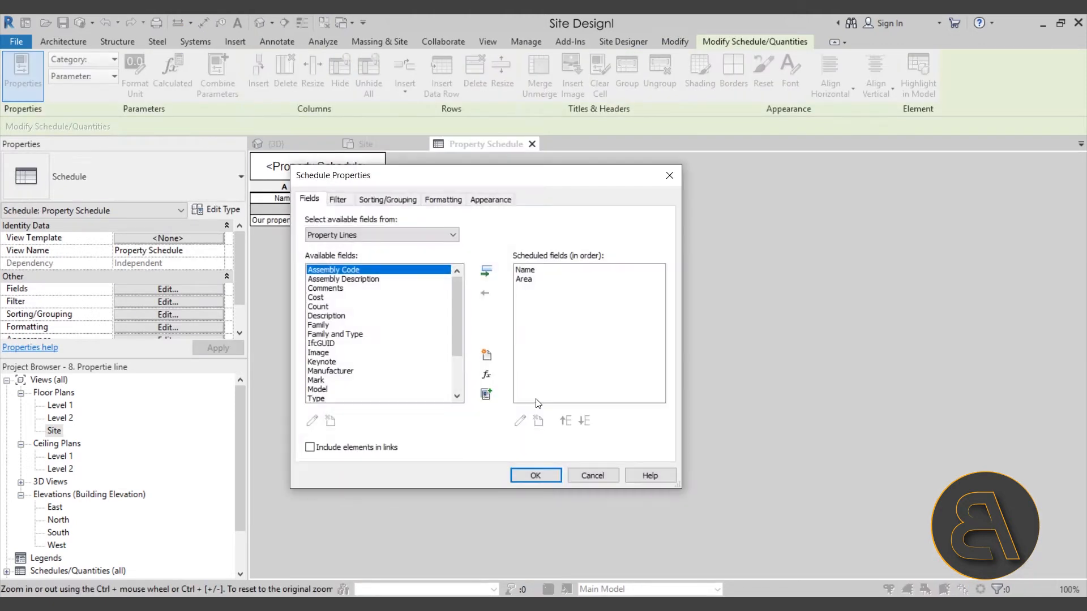
pyautogui.click(486, 356)
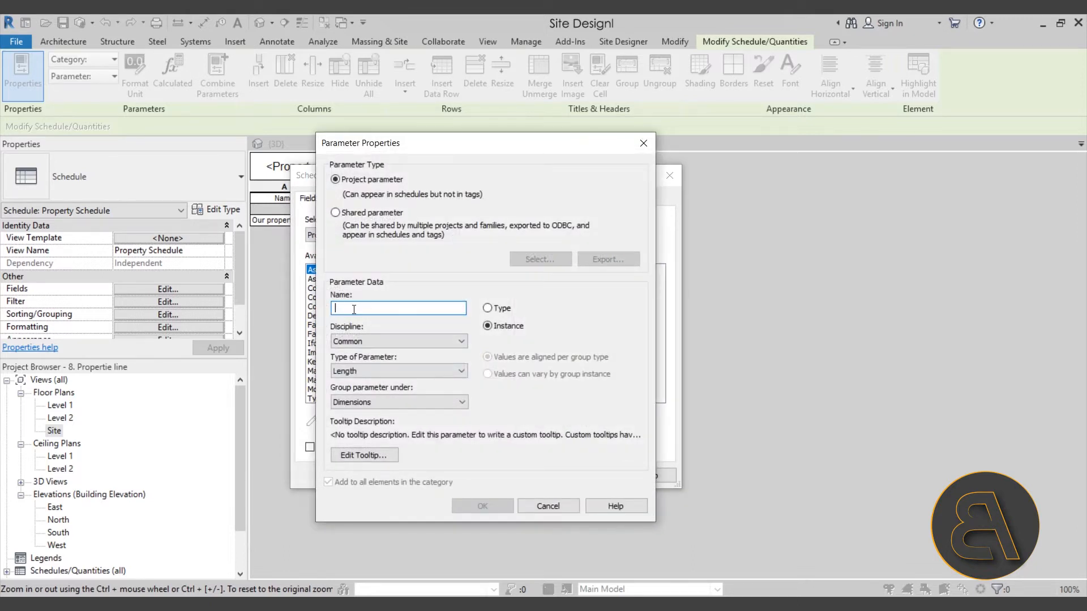
pyautogui.write('surface area')
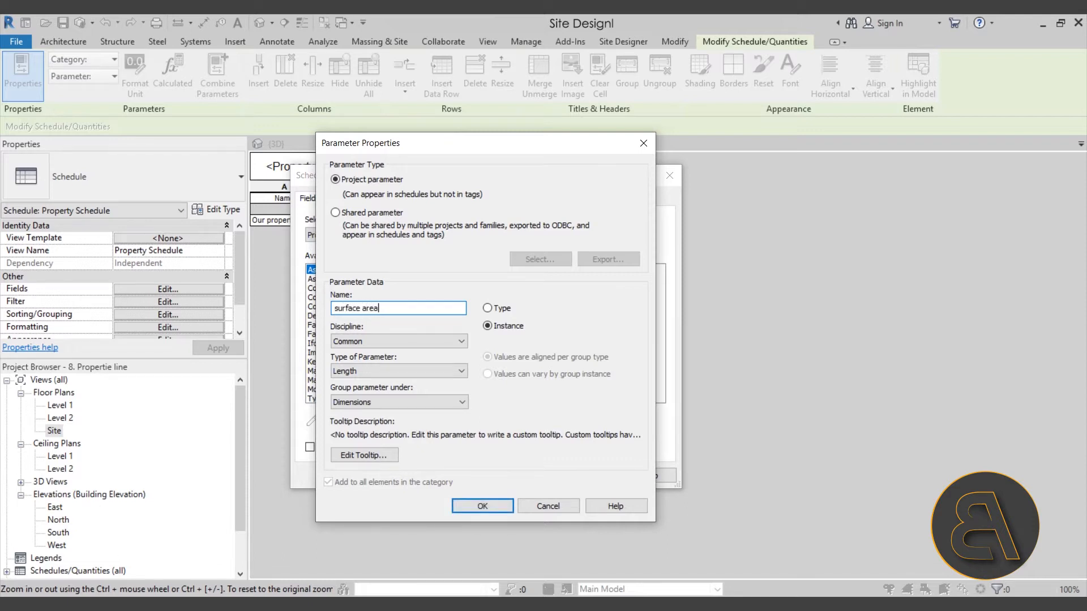
pyautogui.click(378, 371)
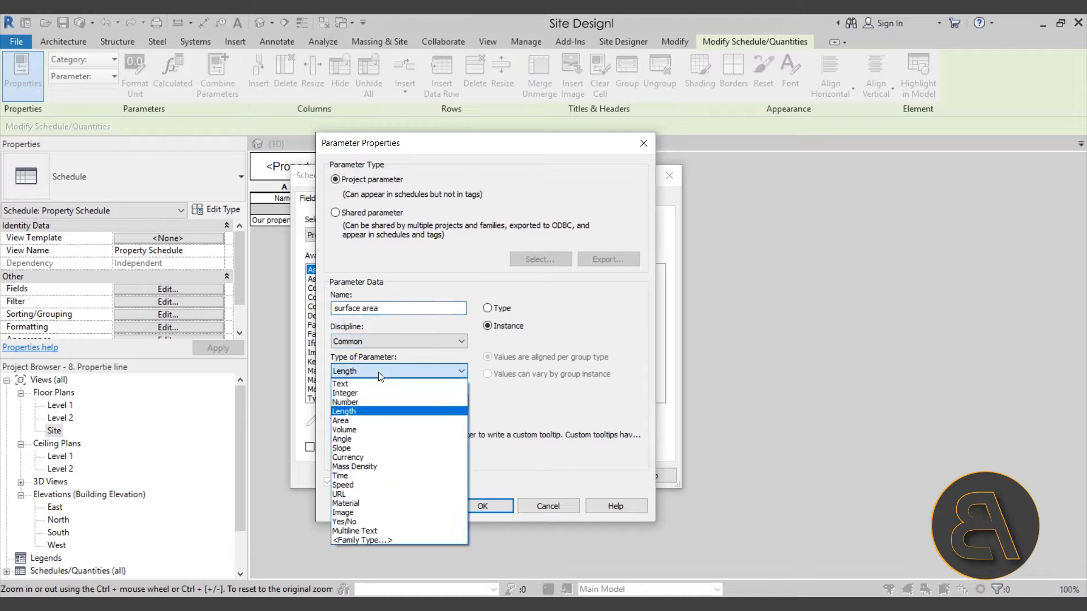
pyautogui.click(346, 420)
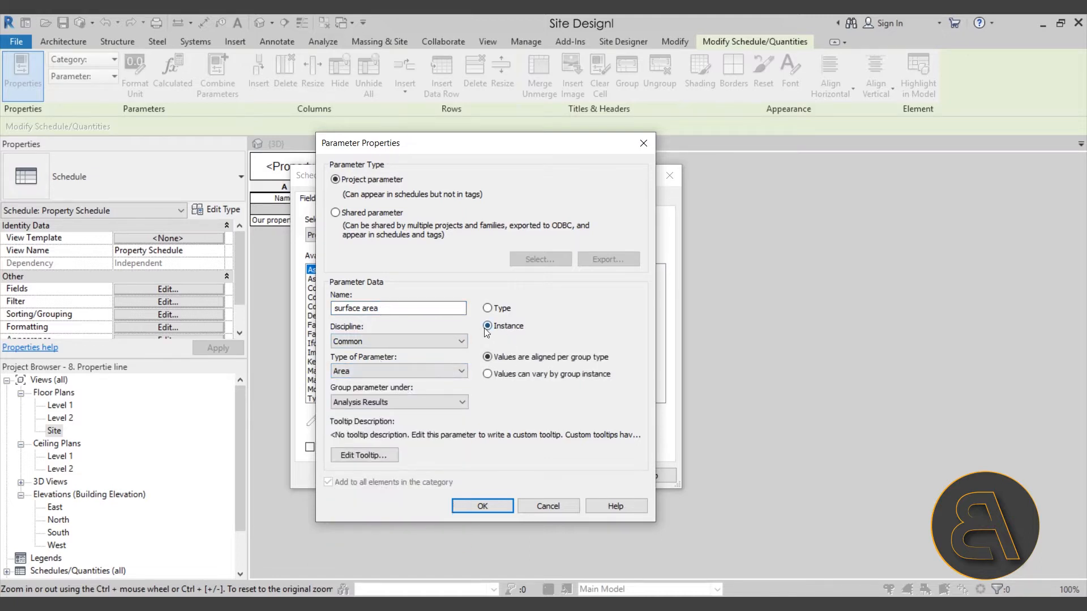
pyautogui.click(490, 507)
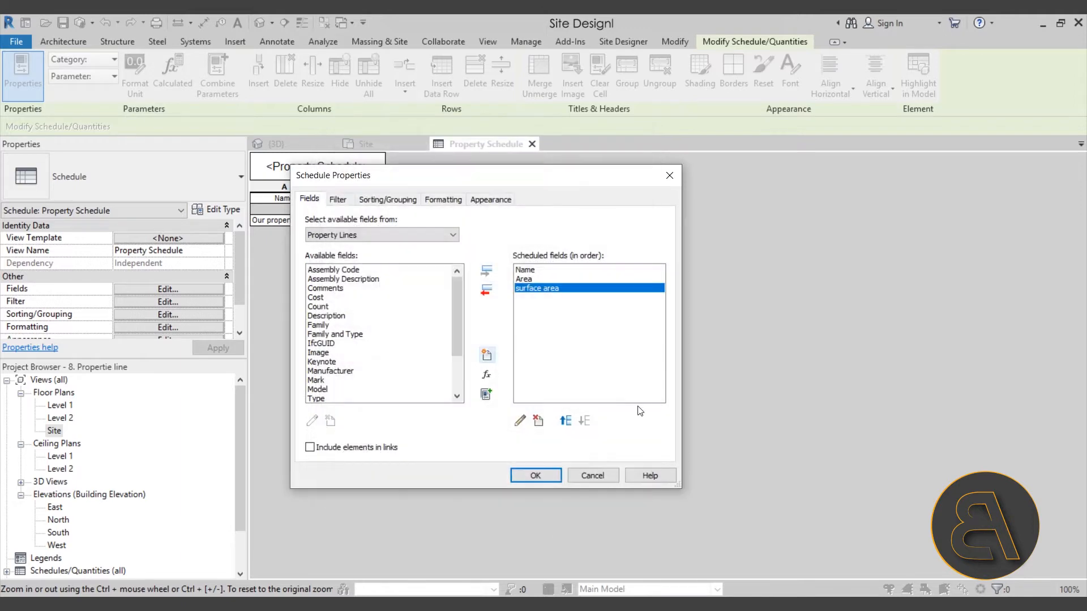
pyautogui.click(534, 476)
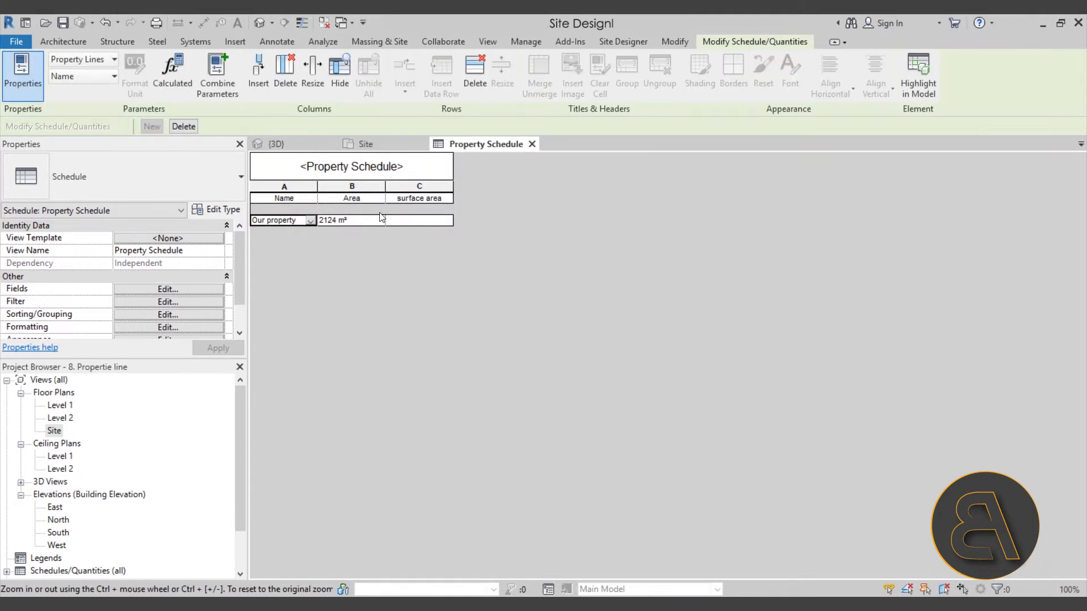
# - Dock the Property Schedule view side by side with the Site plan
pyautogui.click(393, 221)
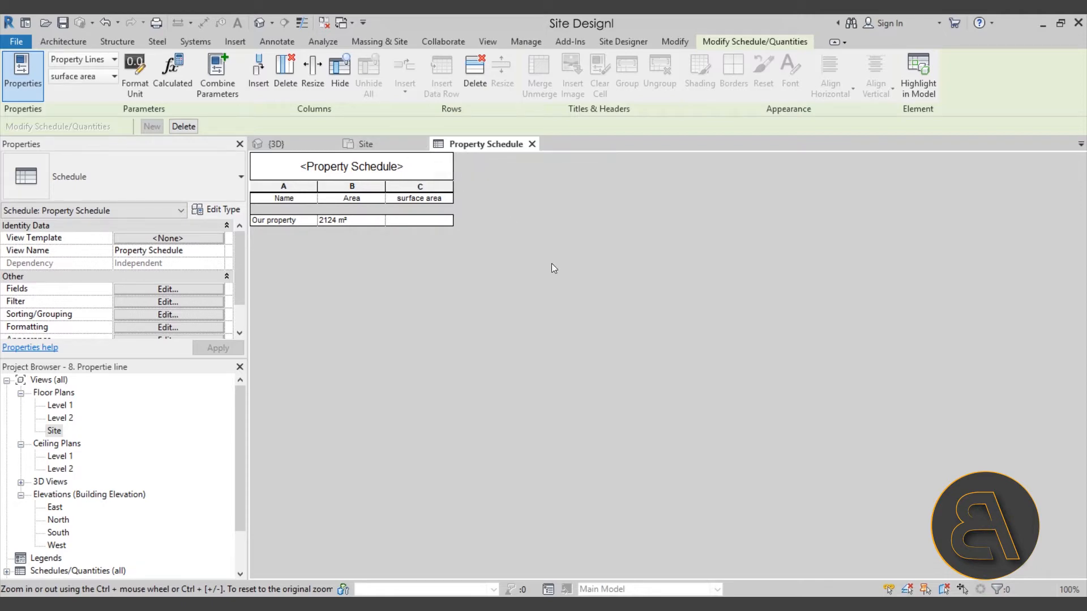
pyautogui.moveTo(484, 145); pyautogui.dragTo(1066, 237)
pyautogui.moveTo(1084, 308); pyautogui.dragTo(1082, 311)
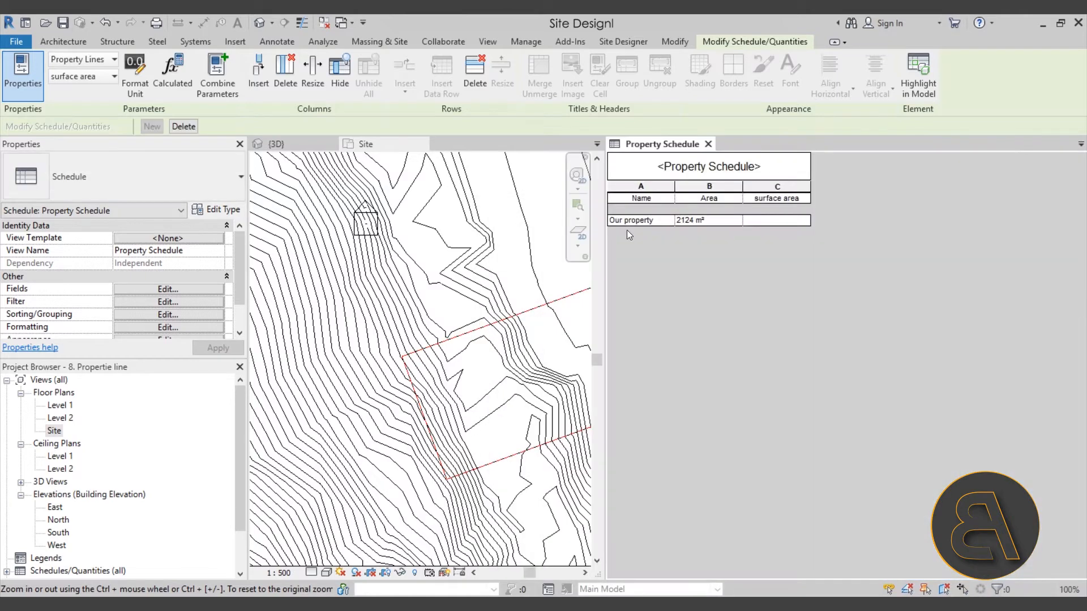
# - Select the subregion to read its surface area, and enter 2395 as the surface area of "Our property" in the schedule
pyautogui.click(437, 350)
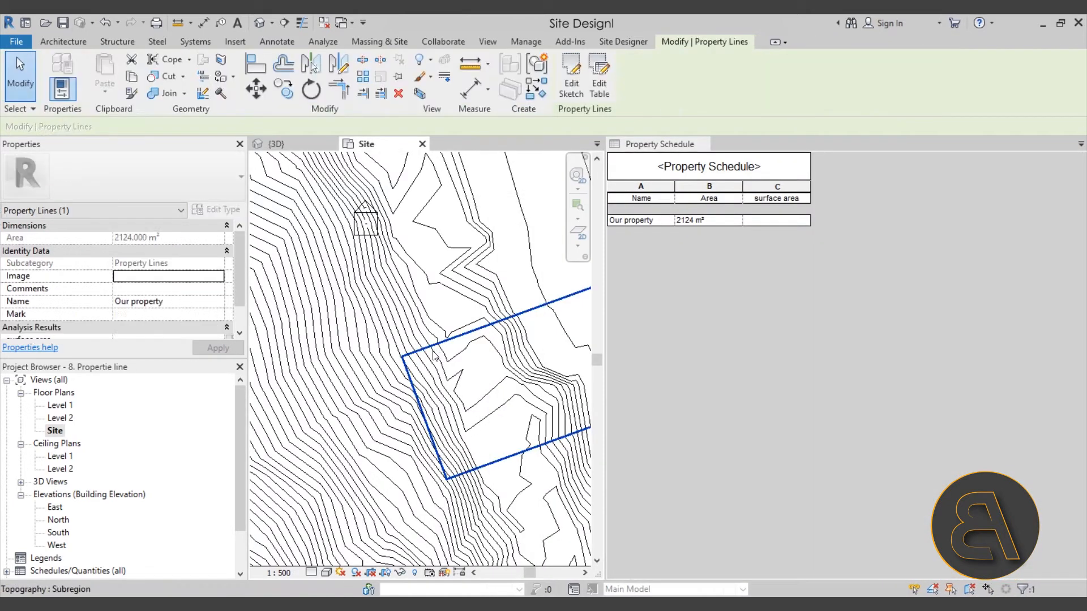
pyautogui.click(475, 369)
pyautogui.moveTo(475, 368); pyautogui.dragTo(364, 369, button='middle')
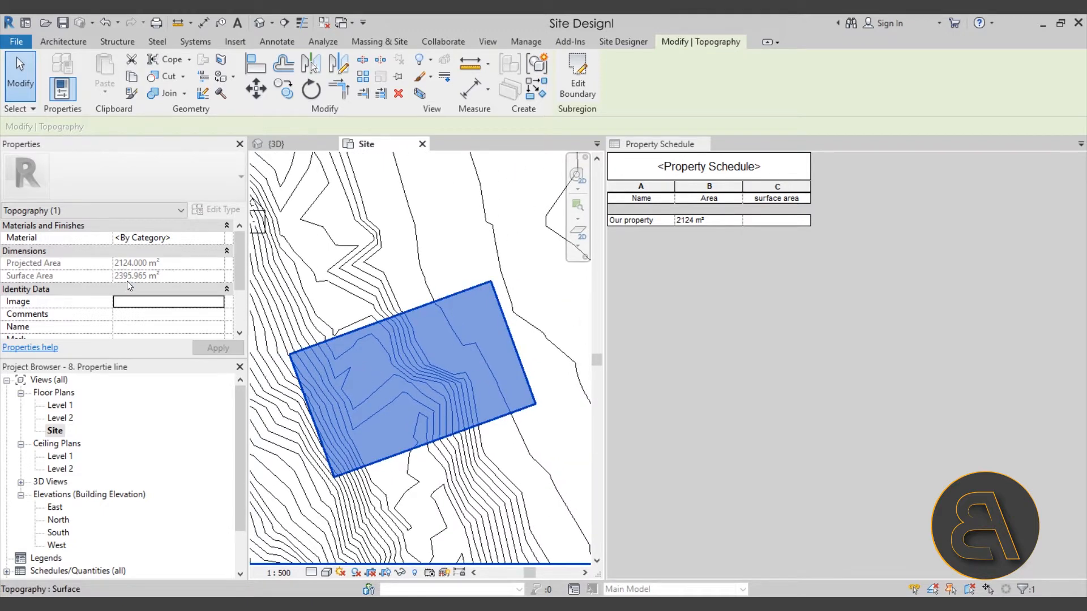
pyautogui.click(778, 222)
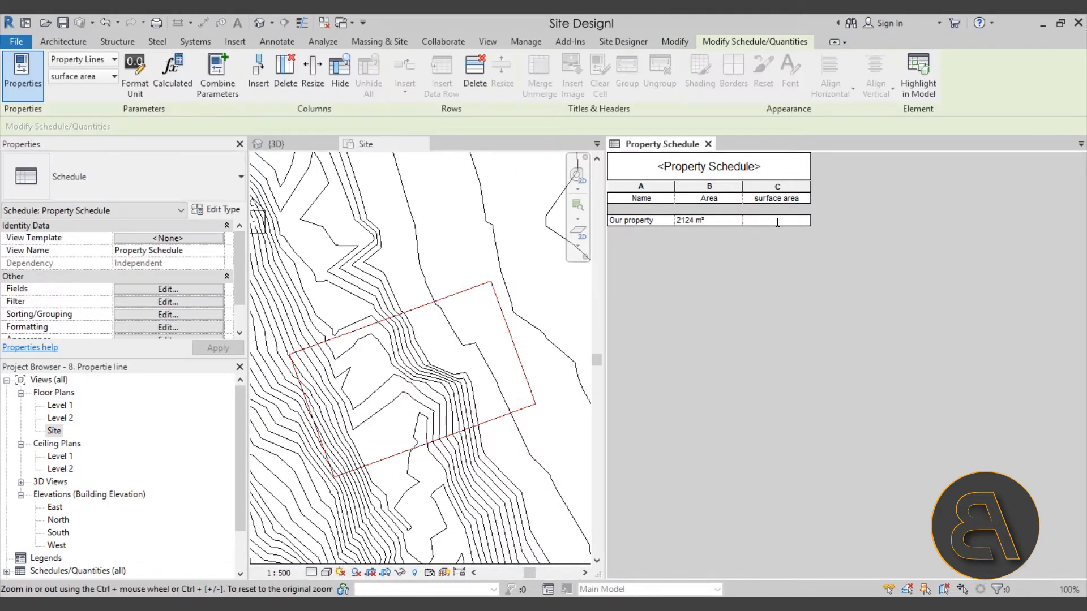
pyautogui.write('2395')
# - Select the property line and the subregion in turn to check their area properties against the schedule
pyautogui.click(542, 307)
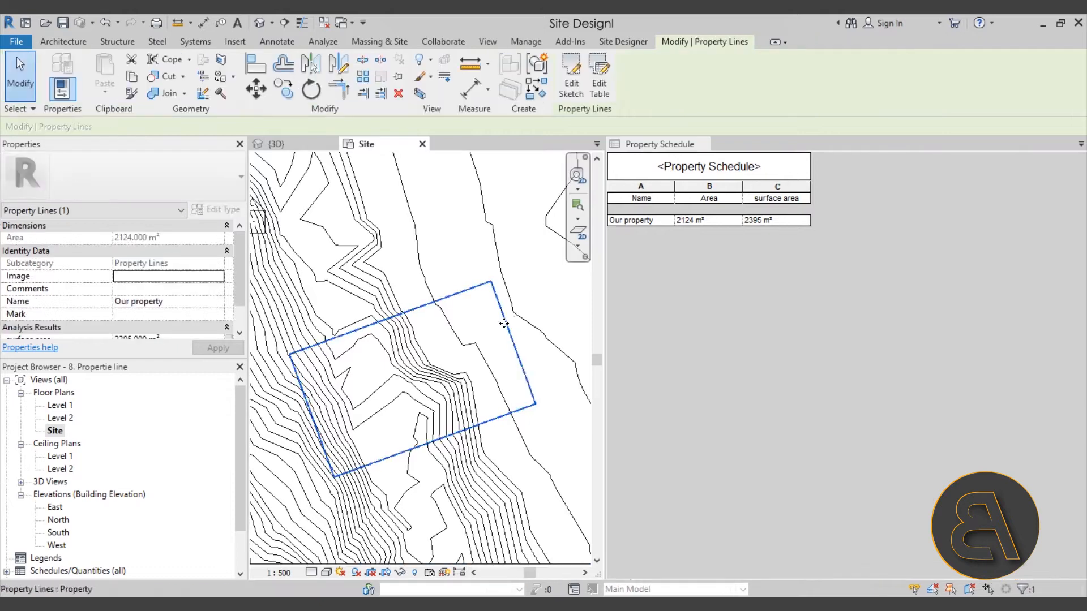
pyautogui.click(419, 378)
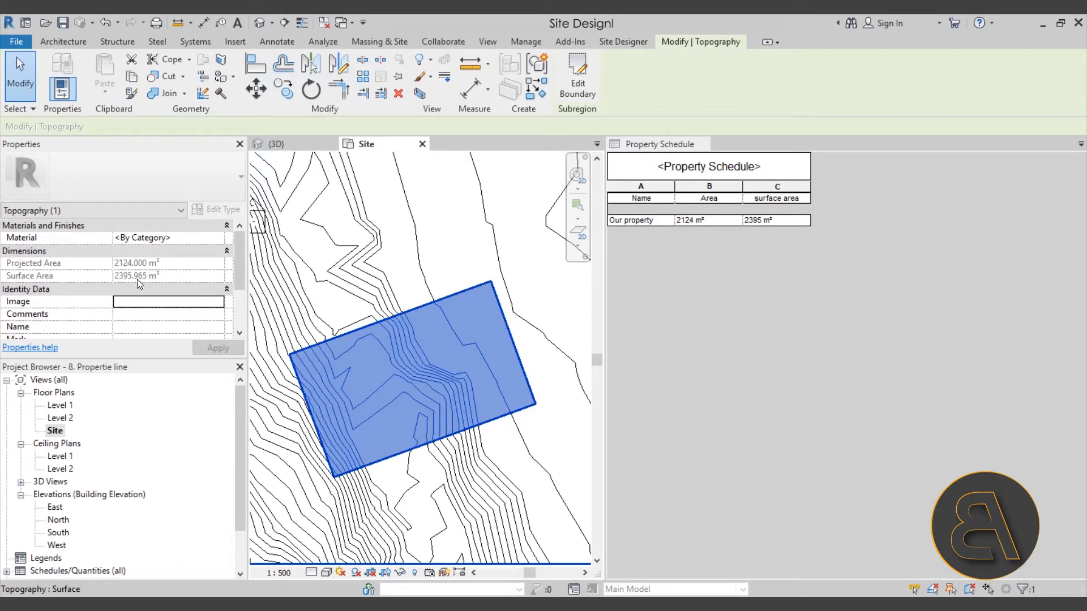
pyautogui.click(762, 220)
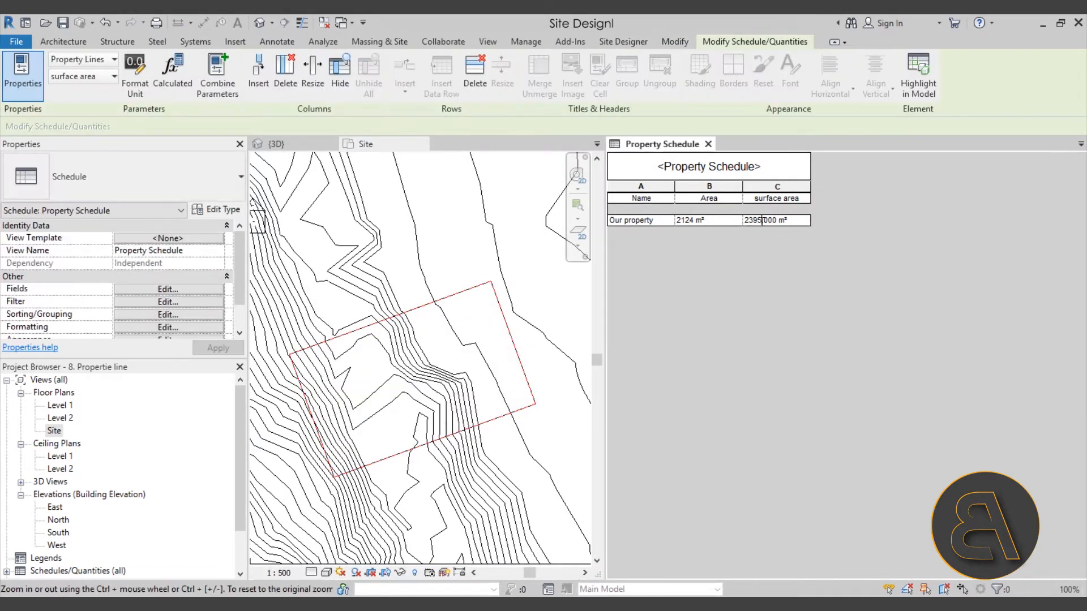
pyautogui.write('96')
pyautogui.click(713, 176)
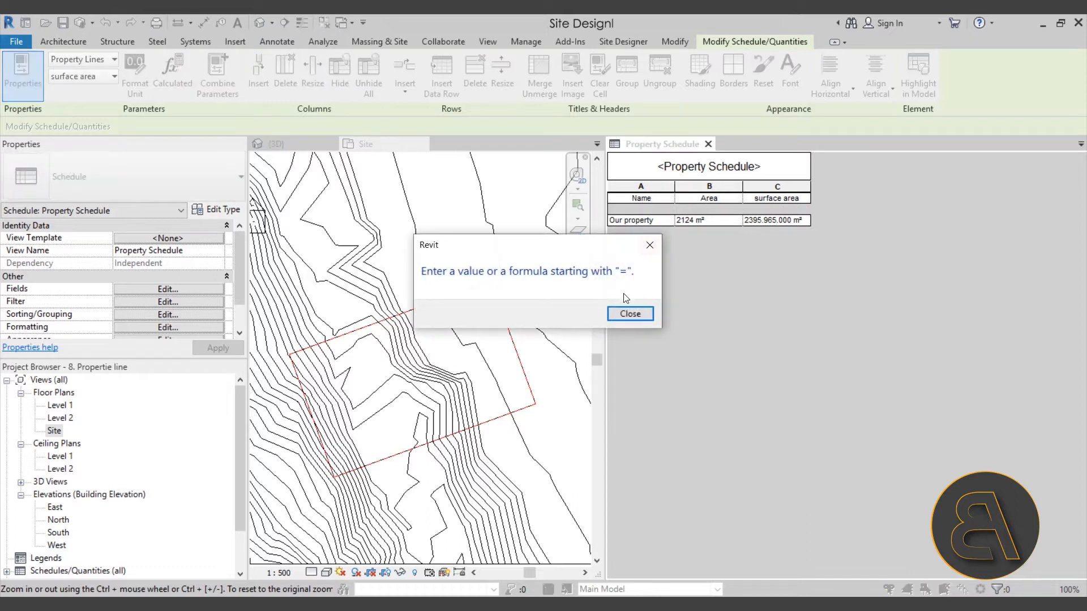
pyautogui.click(630, 314)
# - Set the surface area of "Our property" in the schedule to 2395.965 m²
pyautogui.click(762, 220)
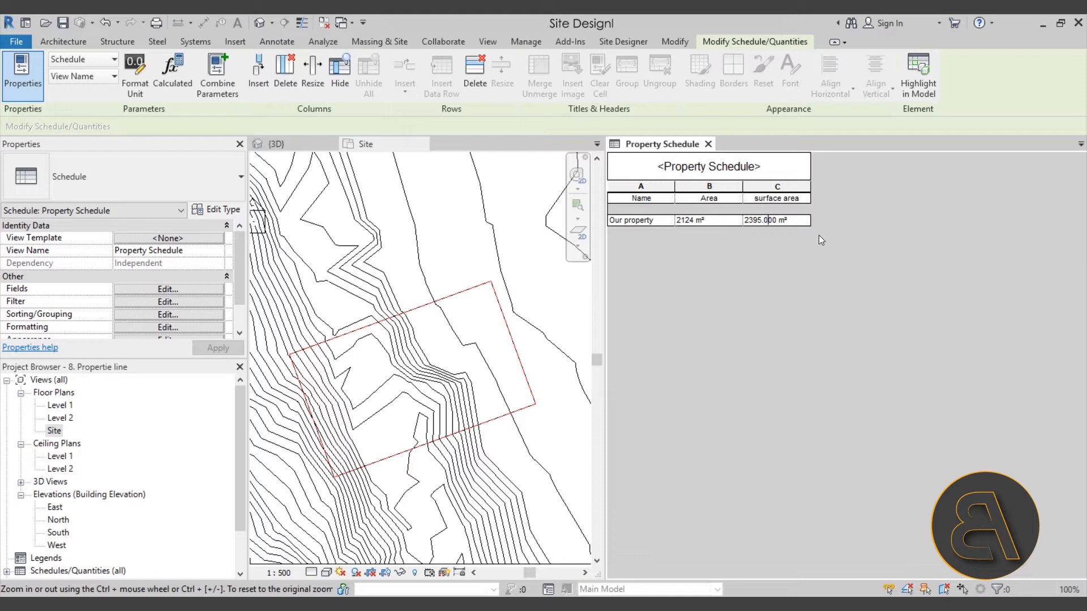
pyautogui.press('BackSpace')
pyautogui.press('BackSpace')
pyautogui.press('BackSpace')
pyautogui.press('BackSpace')
pyautogui.write('.965')
pyautogui.press('Return')
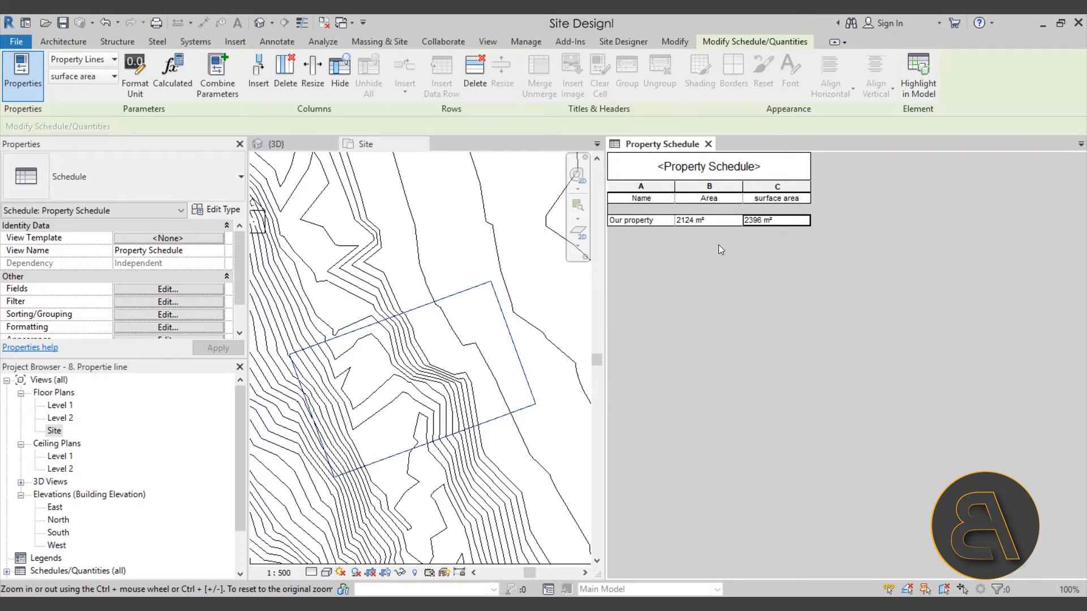
# - Format the schedule's Area field independently of the project settings, rounding it to 2 decimal places
pyautogui.click(158, 327)
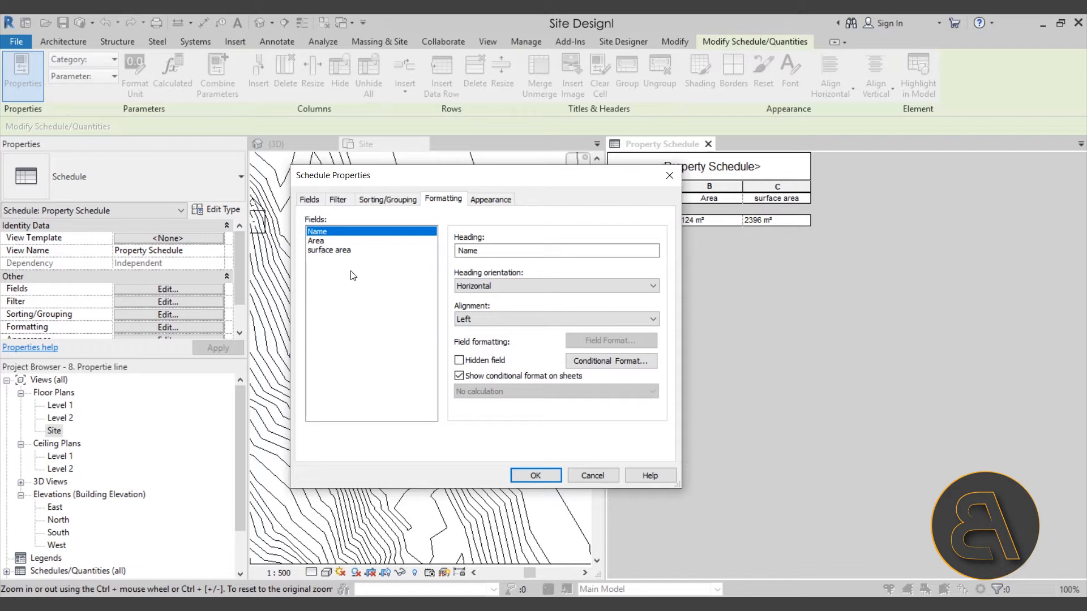
pyautogui.click(319, 240)
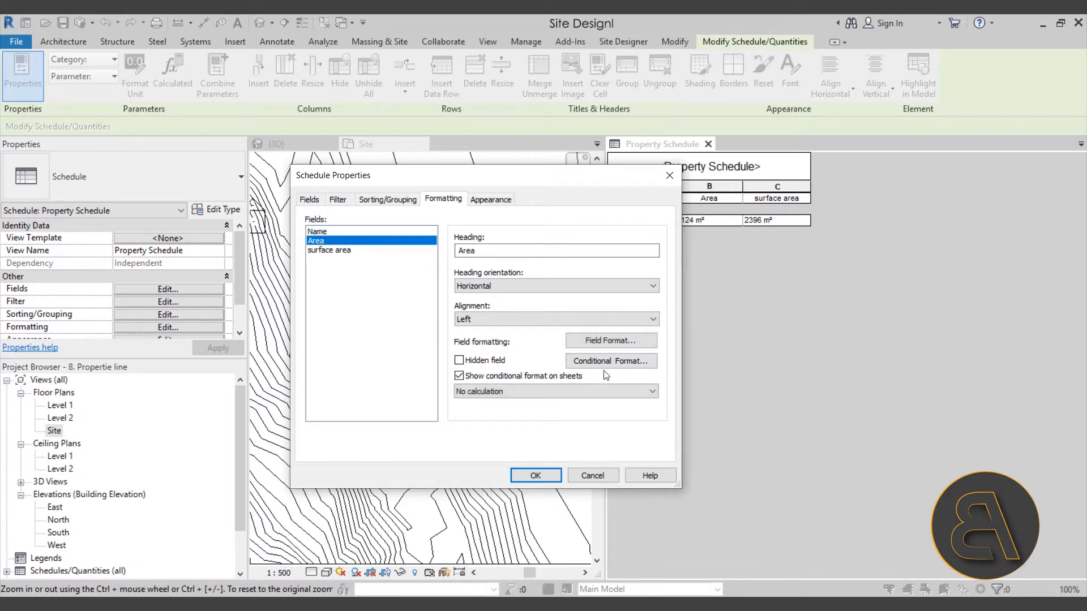
pyautogui.click(595, 342)
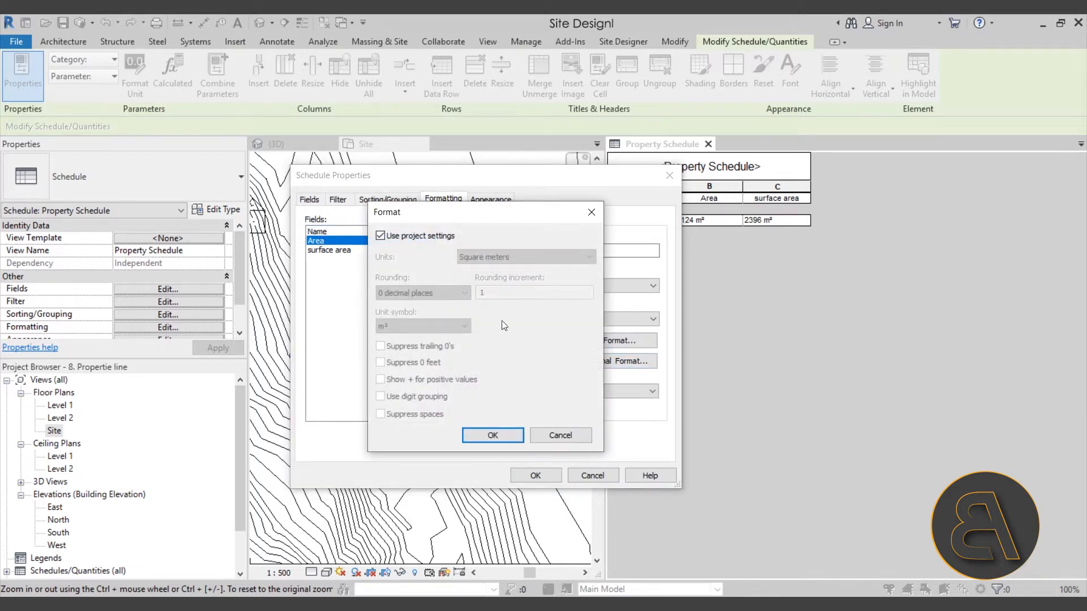
pyautogui.click(404, 237)
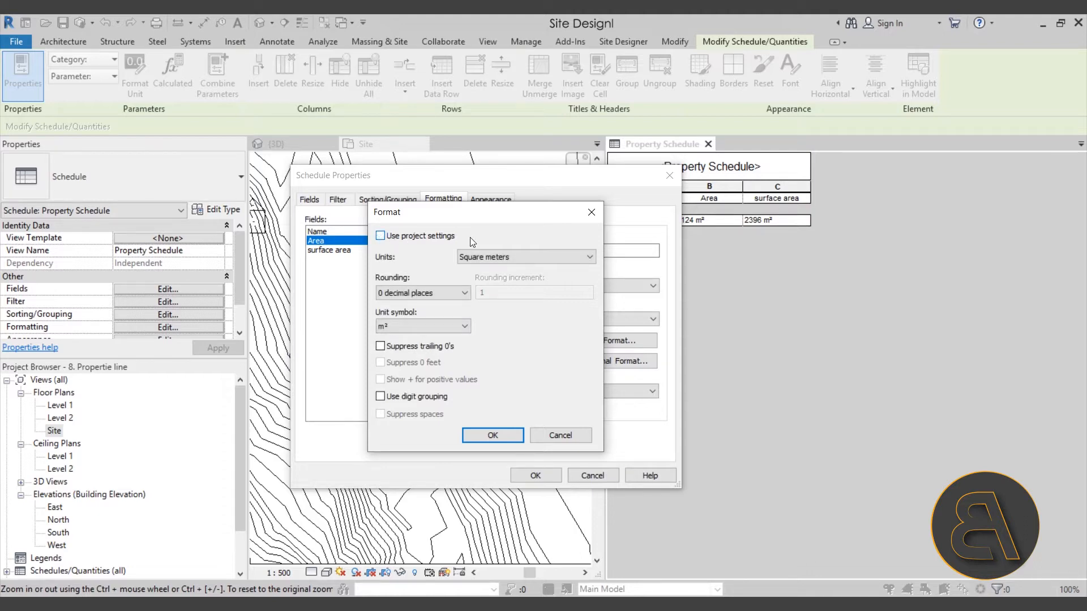
pyautogui.click(413, 294)
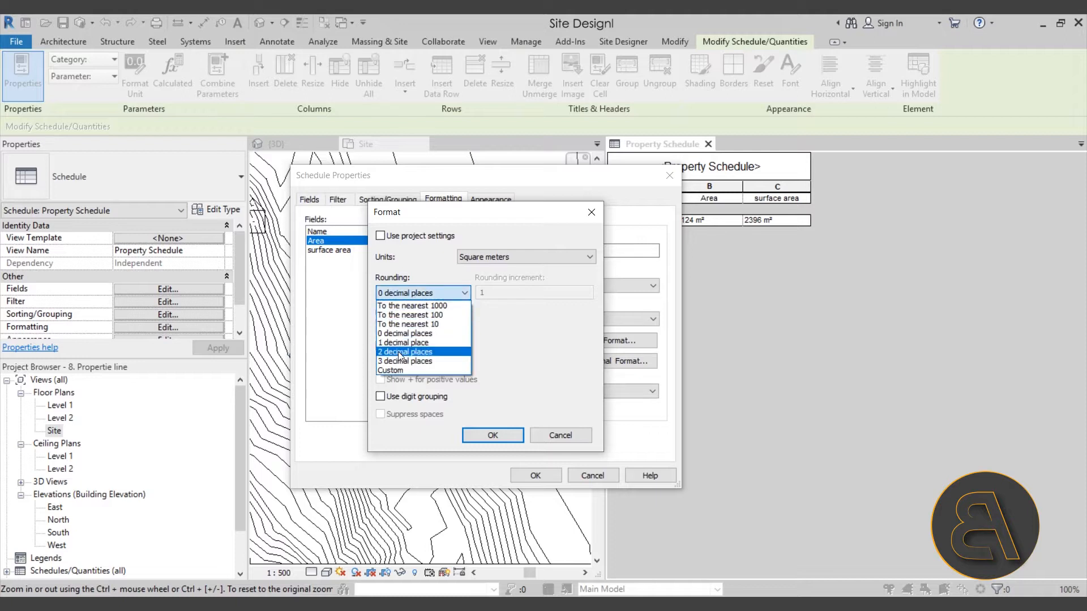
pyautogui.click(399, 352)
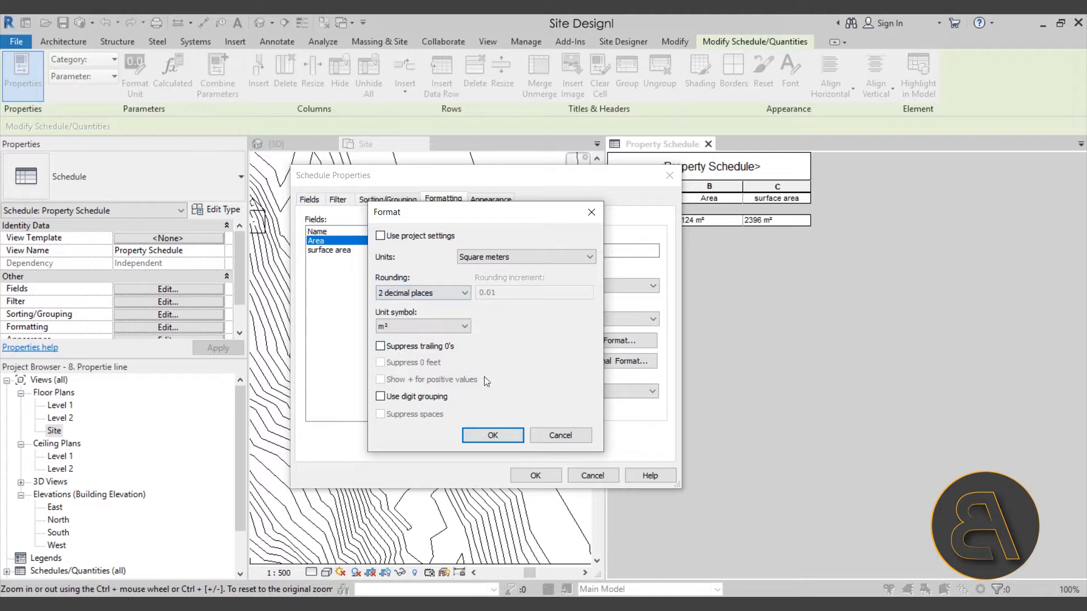
pyautogui.click(477, 436)
# - Override the project settings for the surface area field with 2 decimal places, and apply the schedule formatting
pyautogui.click(351, 250)
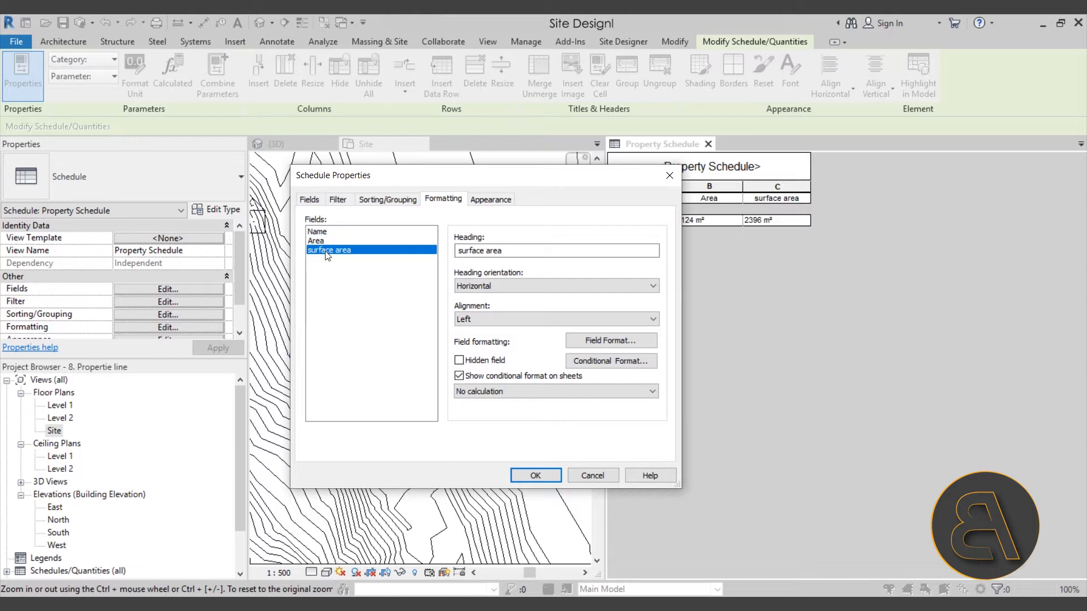
pyautogui.click(588, 342)
pyautogui.click(389, 236)
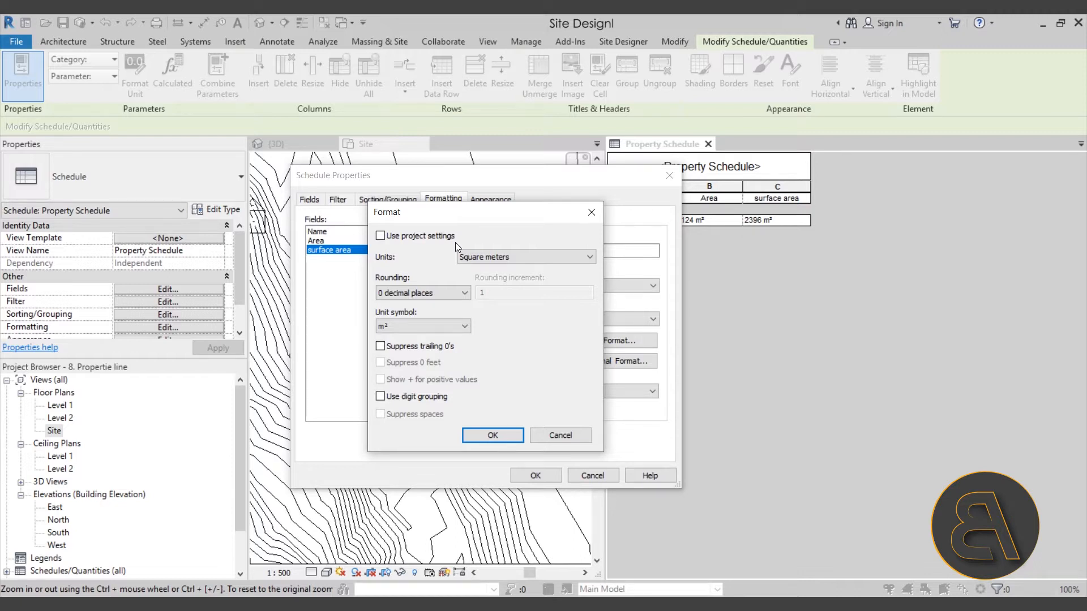
pyautogui.click(430, 293)
pyautogui.click(412, 361)
pyautogui.click(492, 434)
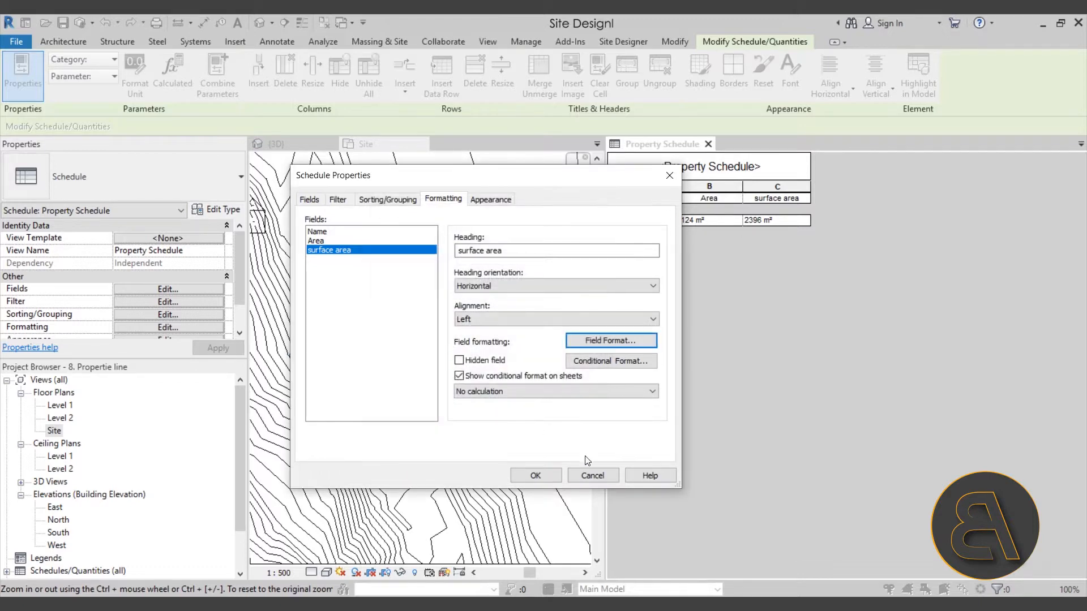
pyautogui.click(535, 475)
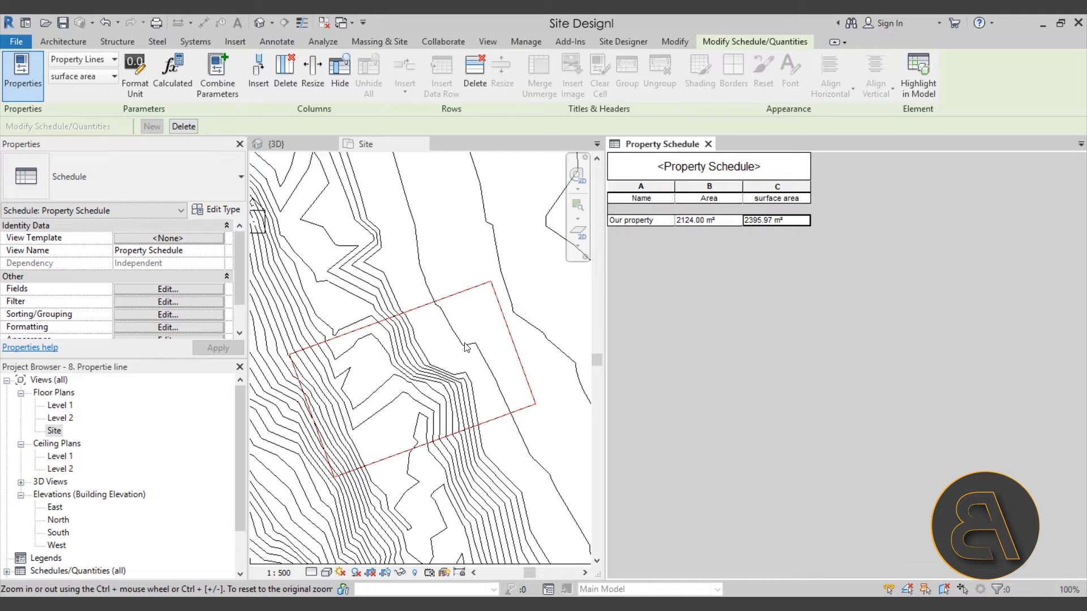
pyautogui.scroll(-2, 461, 361)
pyautogui.click(416, 395)
pyautogui.moveTo(417, 396); pyautogui.dragTo(437, 403, button='middle')
pyautogui.click(395, 317)
pyautogui.click(445, 532)
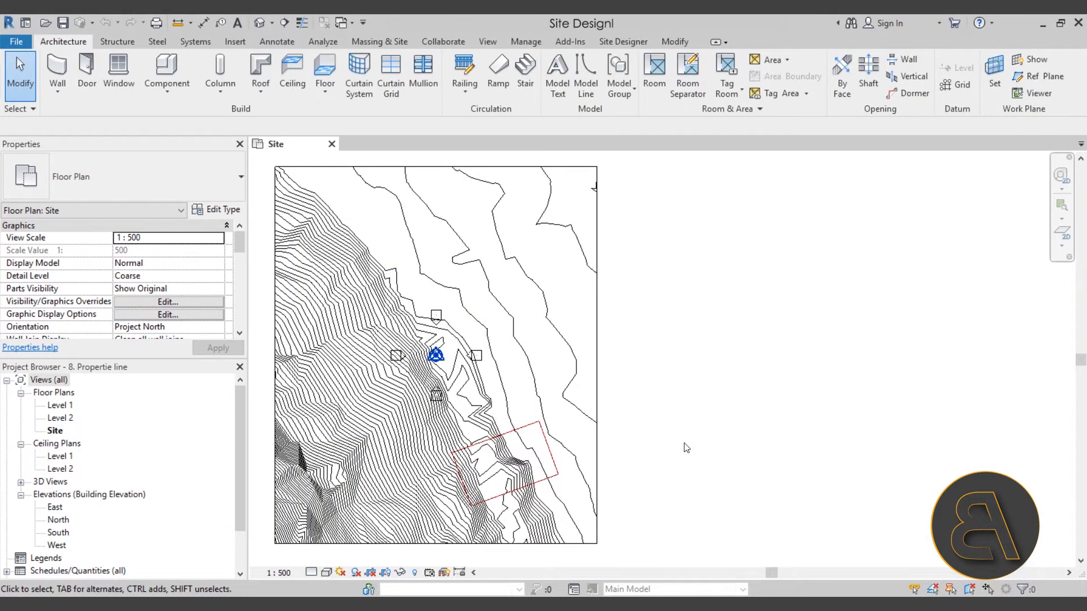
# - Select the subregion in the Site plan, open the default 3D view and examine the subregion's shape on the terrain there
pyautogui.click(514, 456)
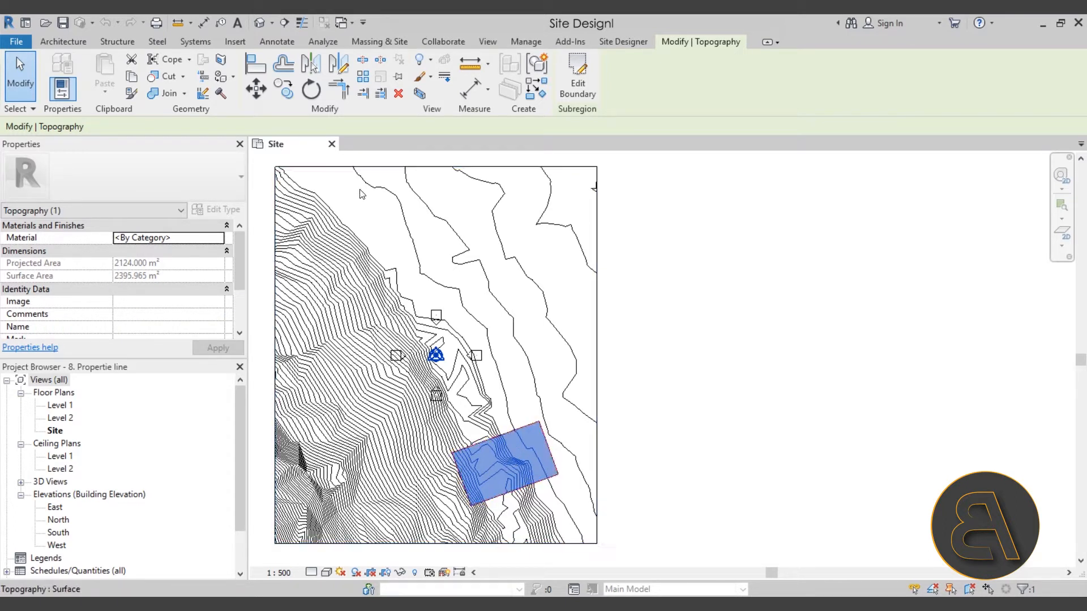
pyautogui.click(259, 23)
pyautogui.scroll(3, 450, 348)
pyautogui.scroll(2, 557, 384)
pyautogui.click(352, 460)
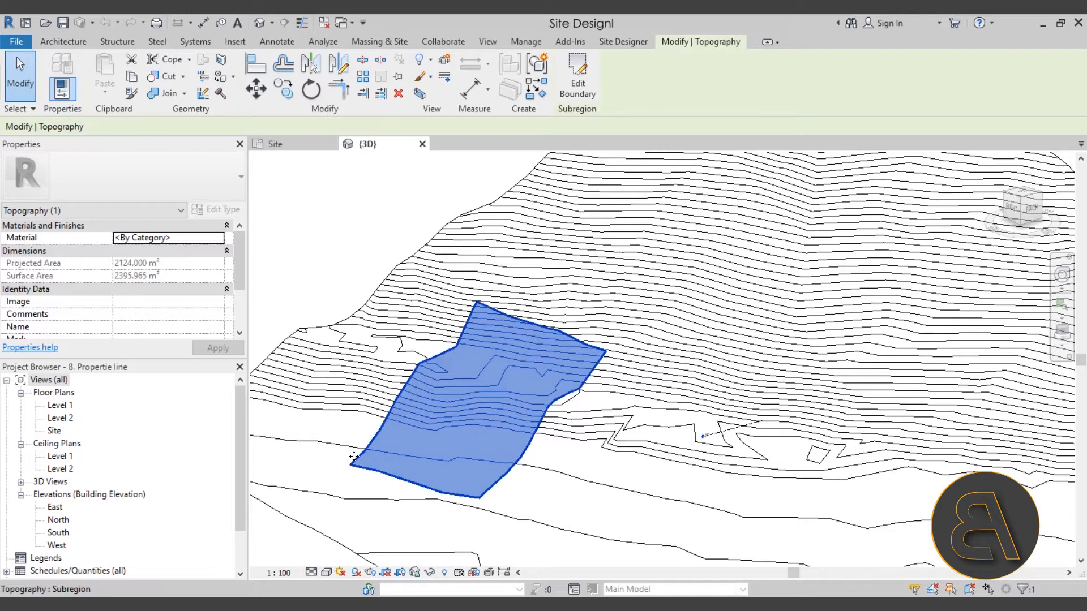
pyautogui.click(293, 247)
# - Delete the subregion in the 3D view and undo the deletion
pyautogui.click(440, 375)
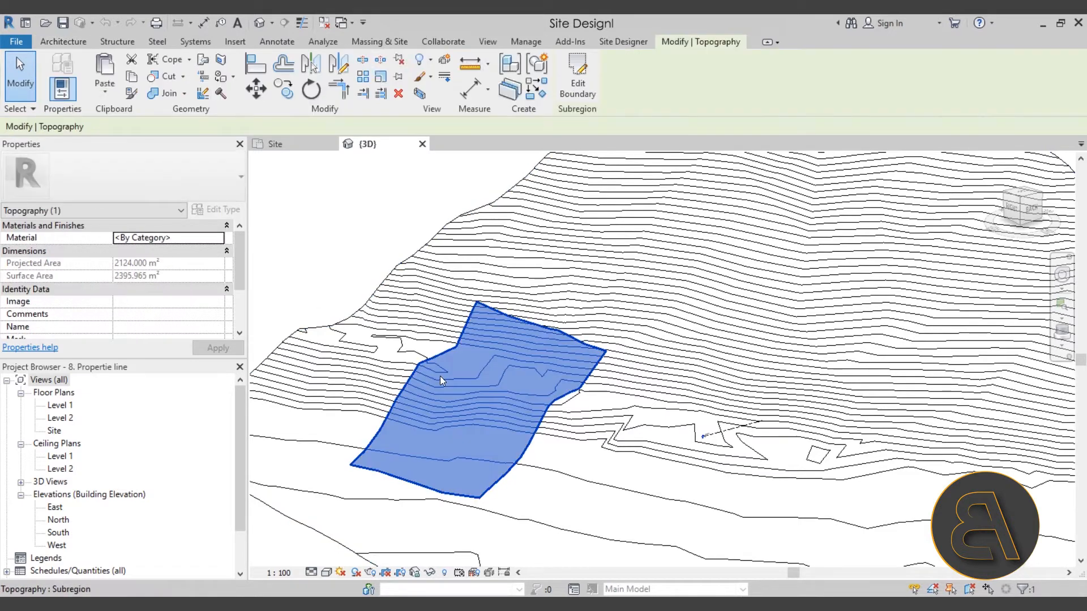
pyautogui.click(357, 249)
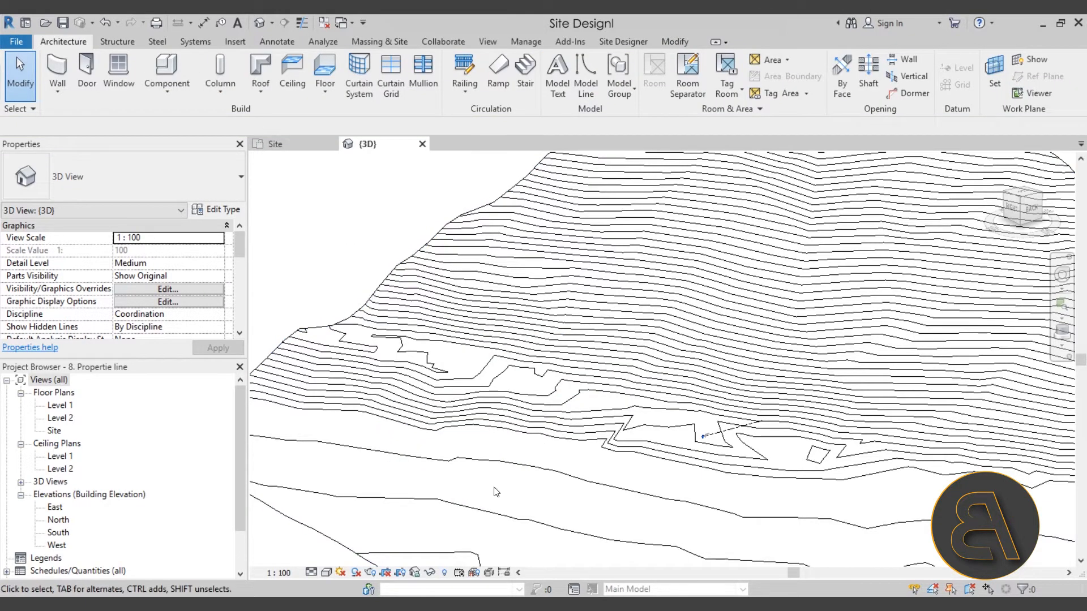
pyautogui.click(105, 24)
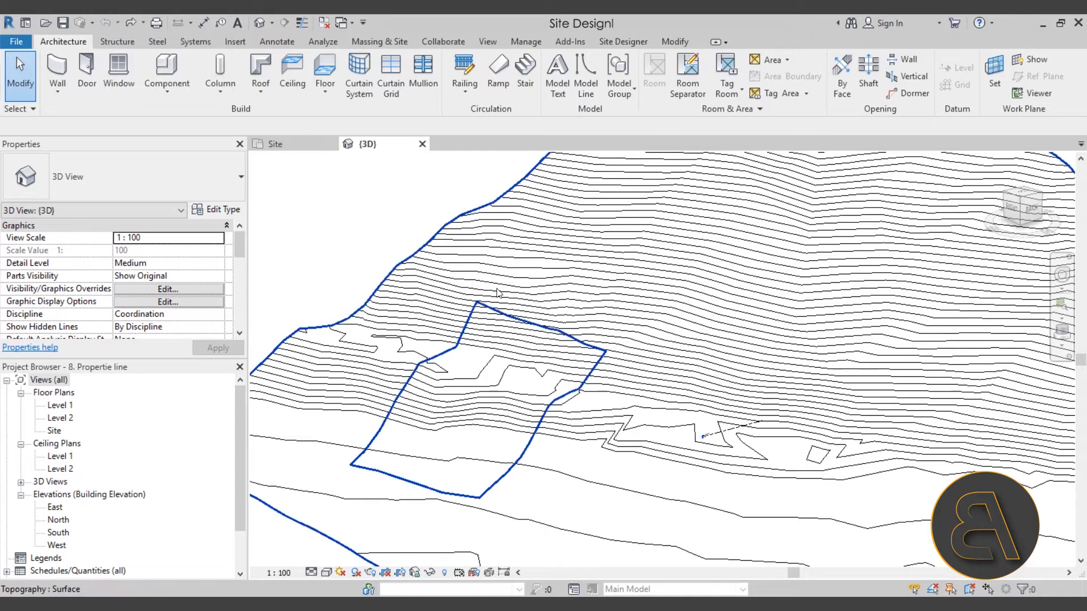
# - Override the subregion's graphics by element in the 3D view, setting its projection line pattern to Dash
pyautogui.click(478, 333)
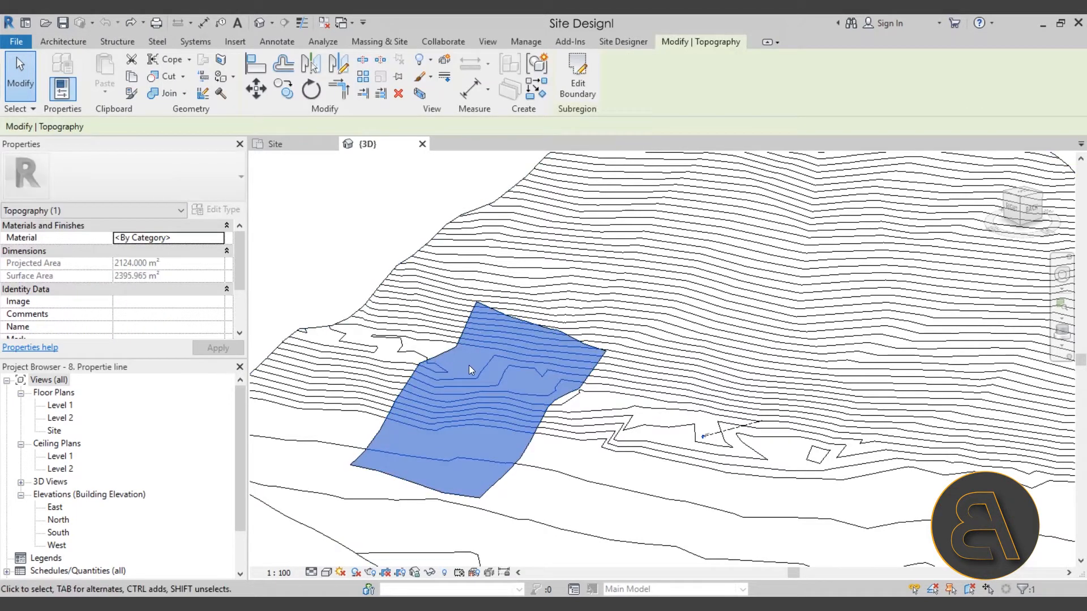
pyautogui.rightClick(341, 259)
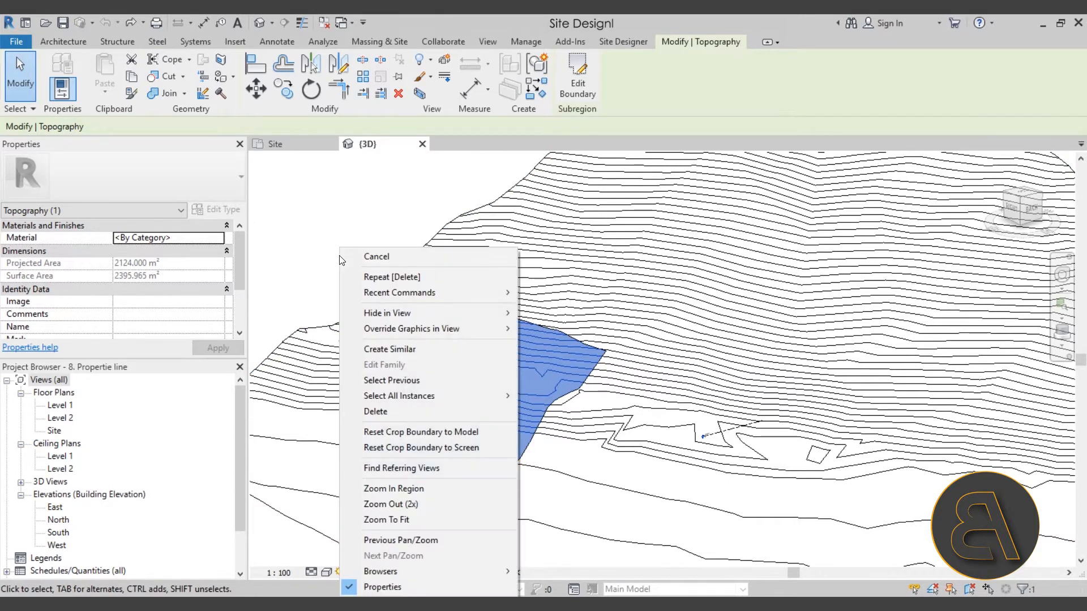
pyautogui.moveTo(378, 329)
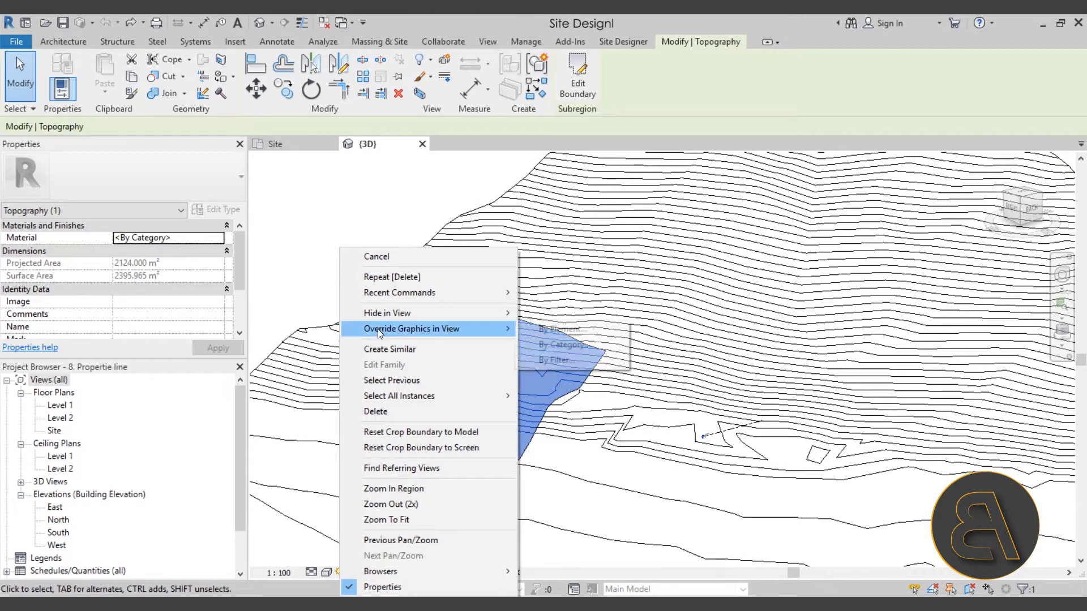
pyautogui.click(541, 331)
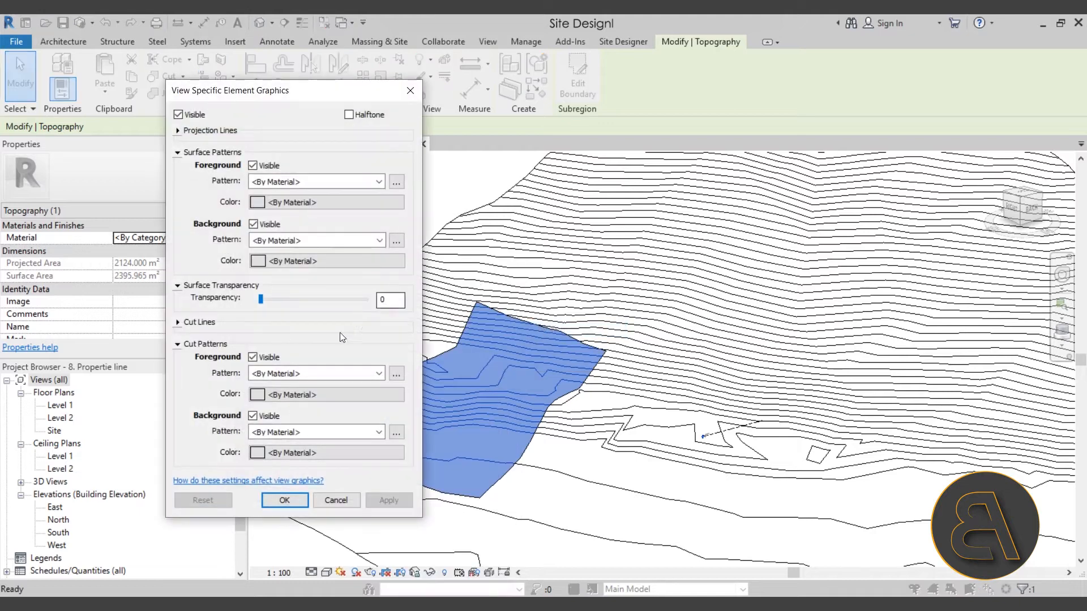
pyautogui.click(178, 132)
pyautogui.click(338, 147)
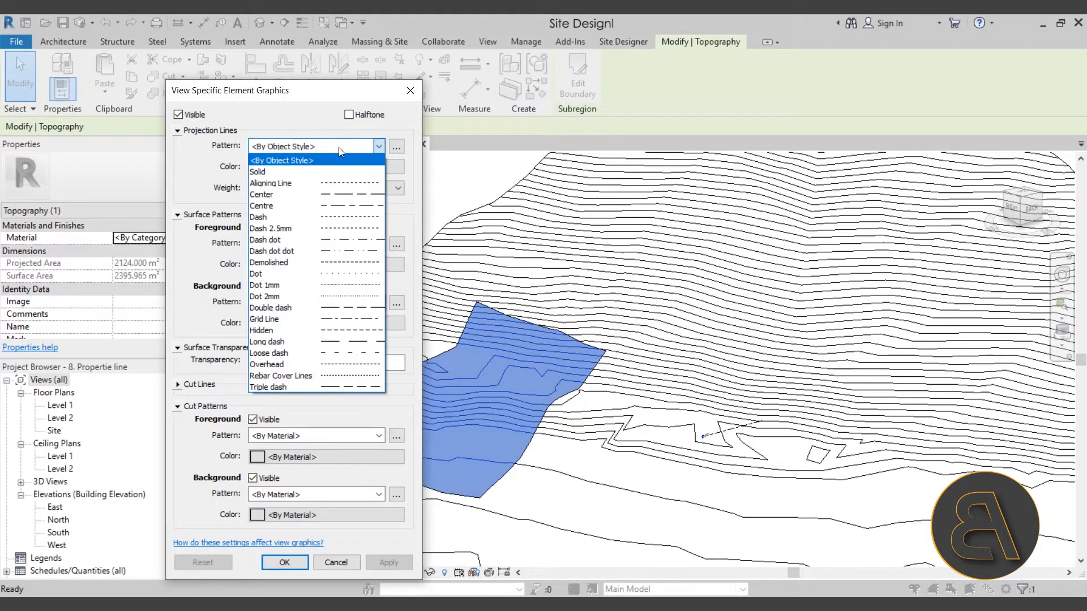
pyautogui.click(284, 219)
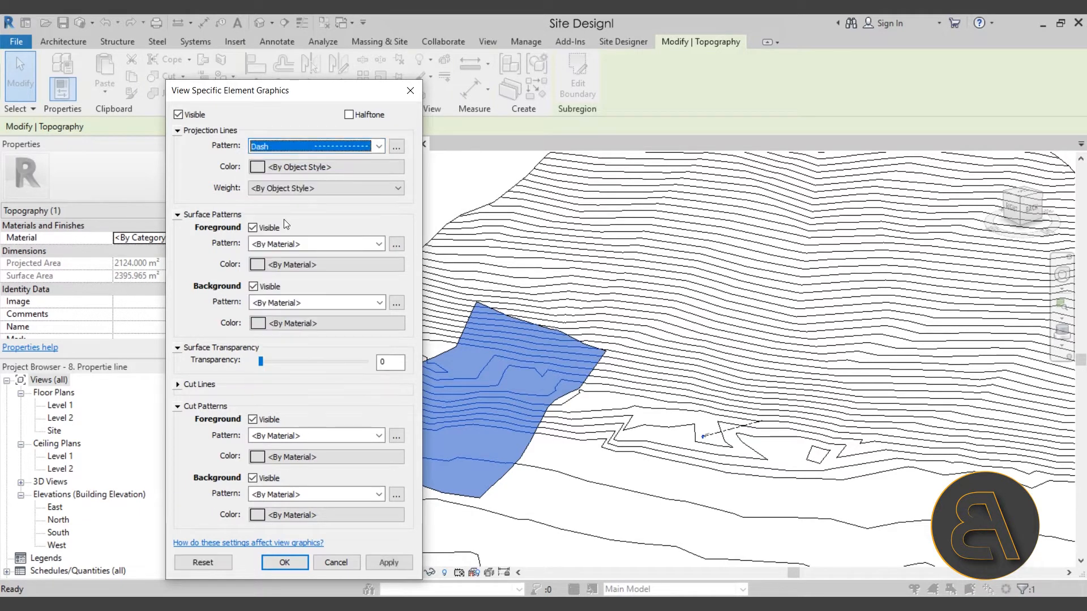
# - Set the subregion's projection line color to Red and its weight to 4, and apply the graphics override
pyautogui.click(261, 167)
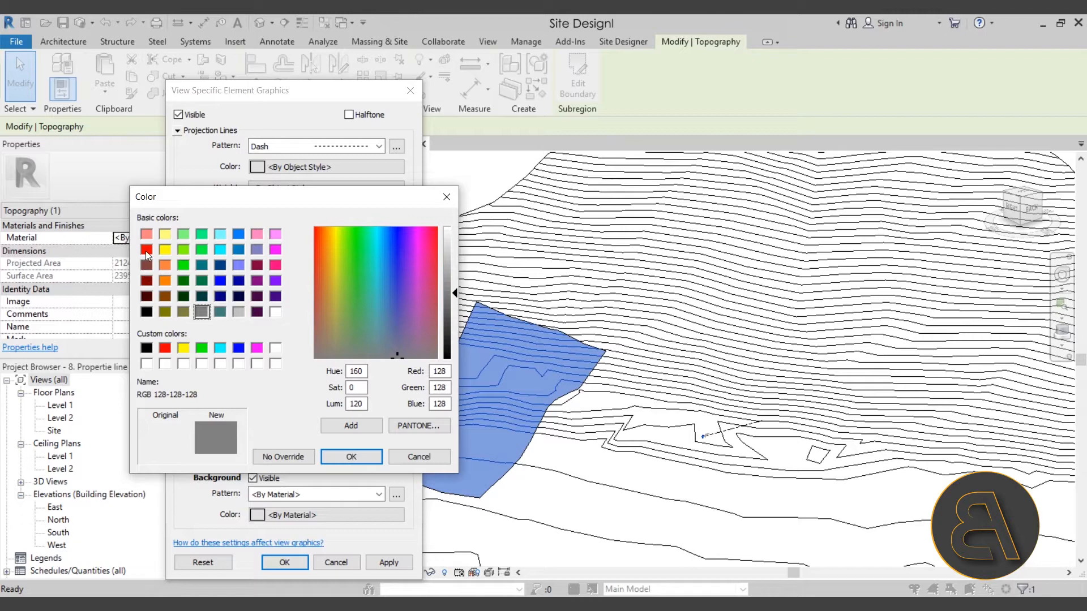
pyautogui.click(146, 250)
pyautogui.click(351, 457)
pyautogui.click(271, 189)
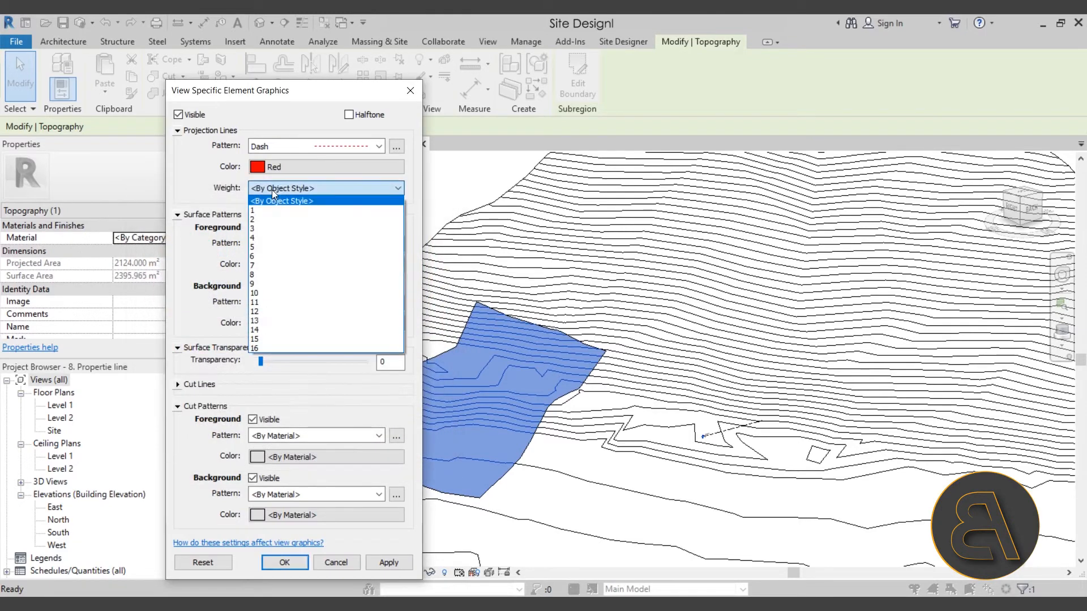
pyautogui.click(271, 238)
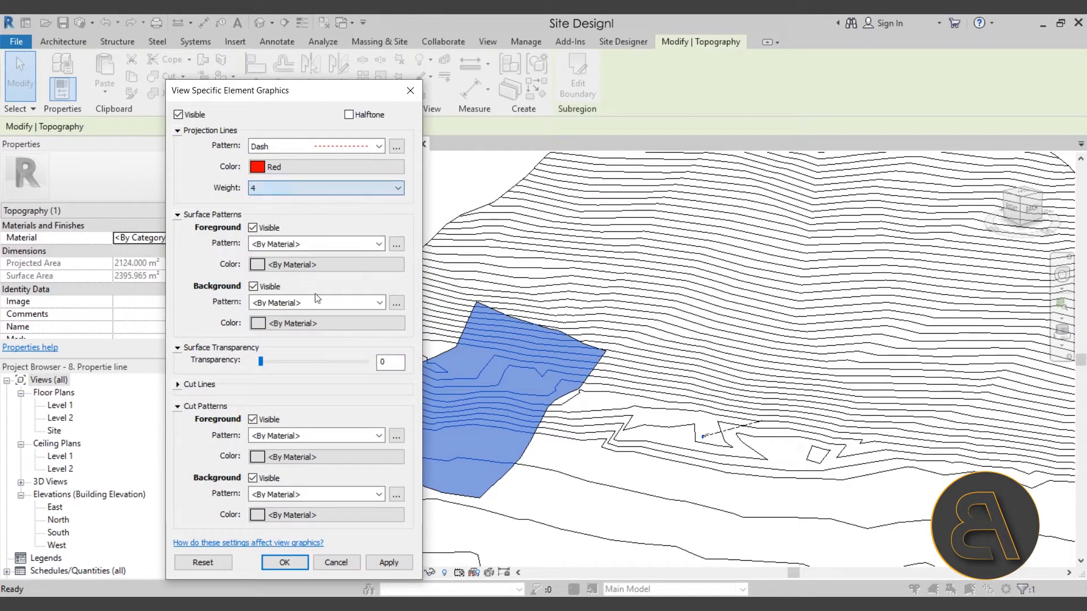
pyautogui.click(389, 562)
pyautogui.click(318, 563)
# - Clear the selection and examine the subregion's overridden contour lines against the surrounding toposurface in the 3D view
pyautogui.click(410, 283)
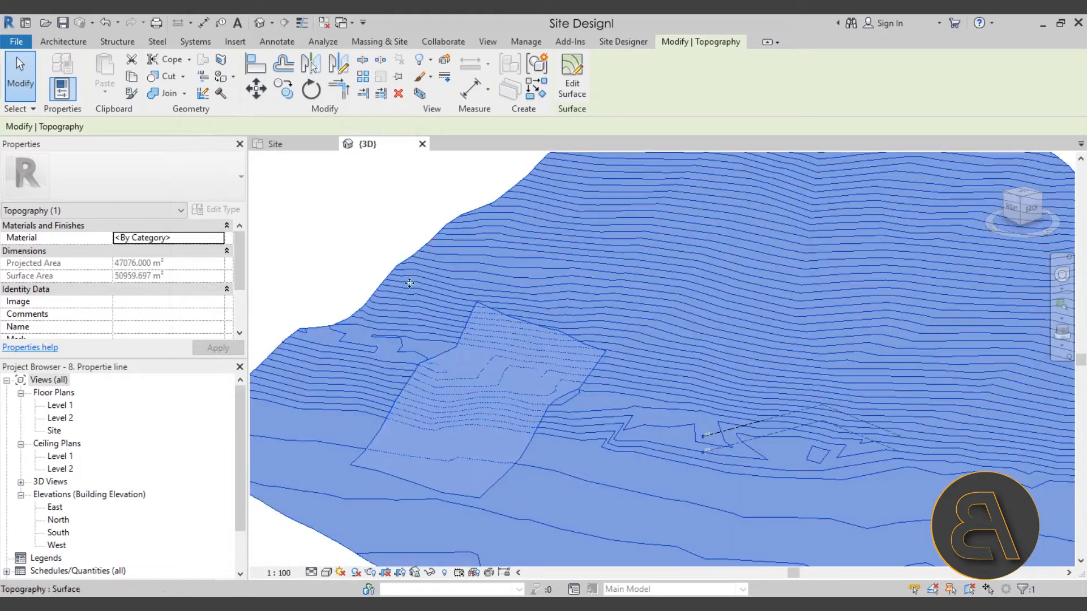
pyautogui.click(360, 238)
pyautogui.scroll(4, 414, 414)
pyautogui.scroll(-3, 447, 457)
pyautogui.scroll(-3, 637, 324)
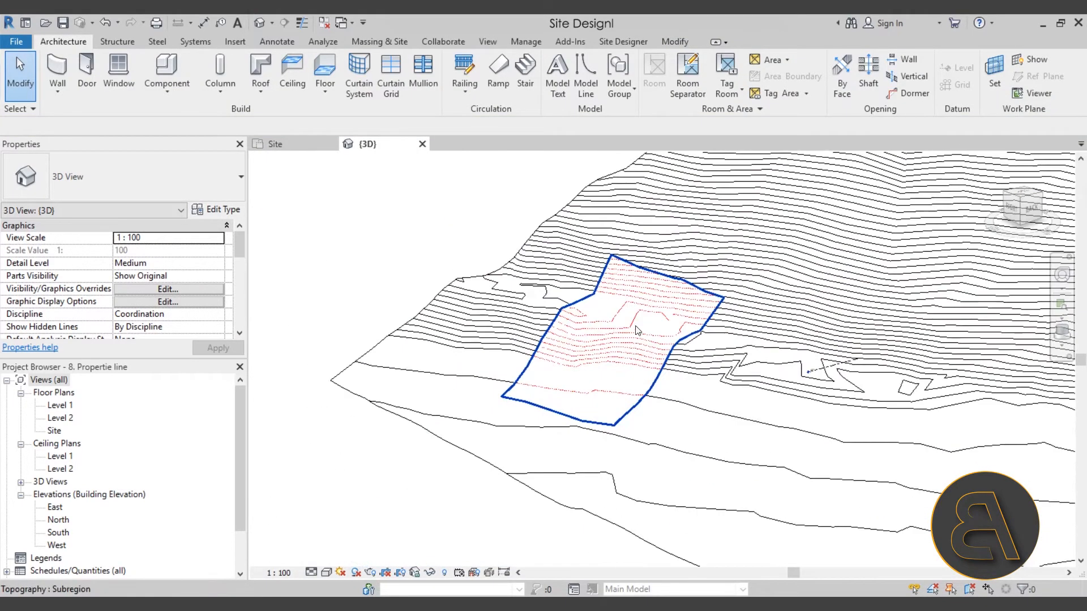
pyautogui.moveTo(638, 352); pyautogui.dragTo(586, 354, button='middle')
pyautogui.scroll(3, 621, 344)
pyautogui.scroll(-6, 636, 283)
pyautogui.moveTo(458, 312); pyautogui.dragTo(359, 304, button='middle')
pyautogui.scroll(1, 368, 300)
pyautogui.scroll(-1, 359, 307)
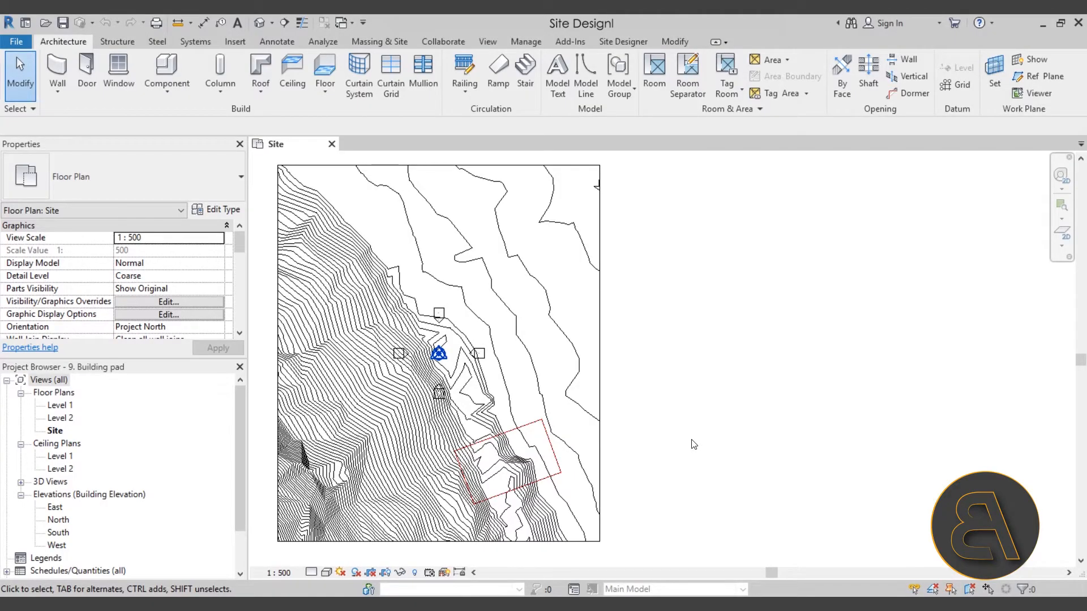
# - Examine the subregion and the contours around it in the Site plan to judge where a building pad can go
pyautogui.click(358, 42)
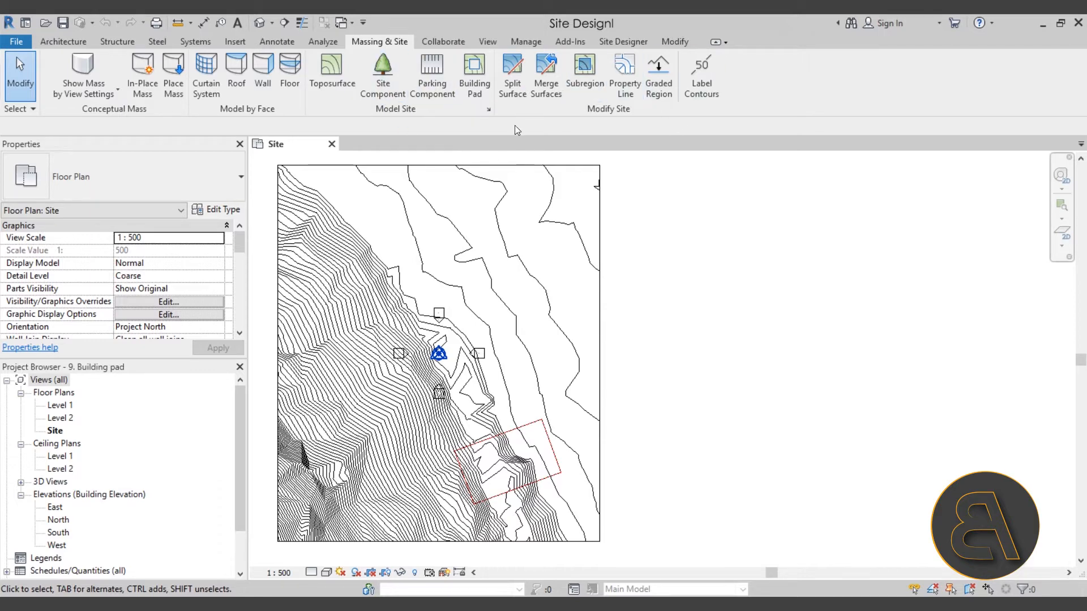
pyautogui.moveTo(496, 355)
pyautogui.mouseDown(button='middle')
pyautogui.moveTo(503, 325)
pyautogui.moveTo(496, 361)
pyautogui.mouseUp(button='middle')
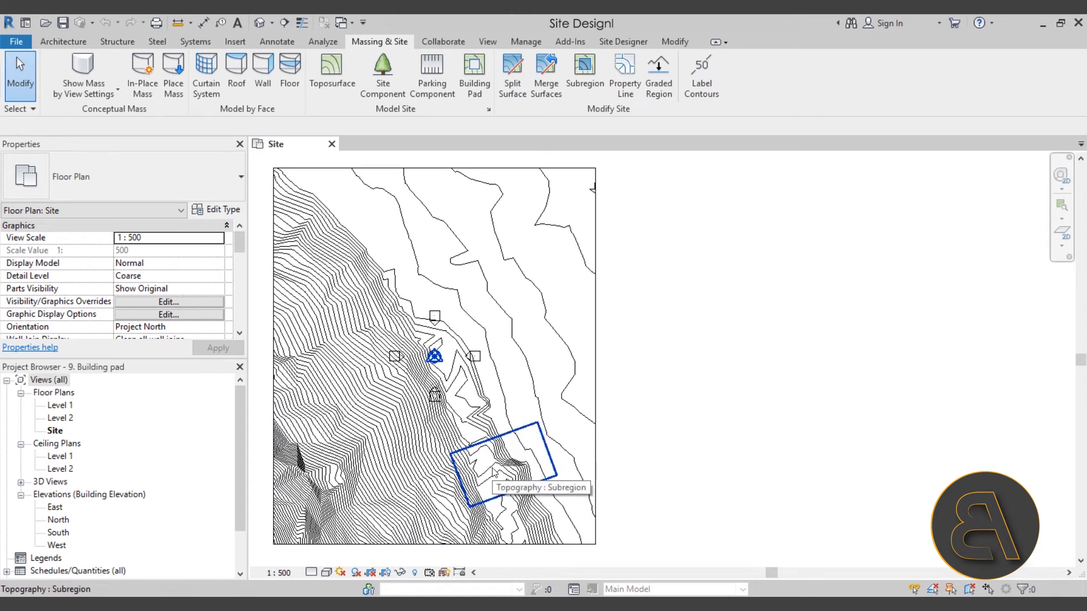
pyautogui.moveTo(427, 383); pyautogui.dragTo(427, 381, button='middle')
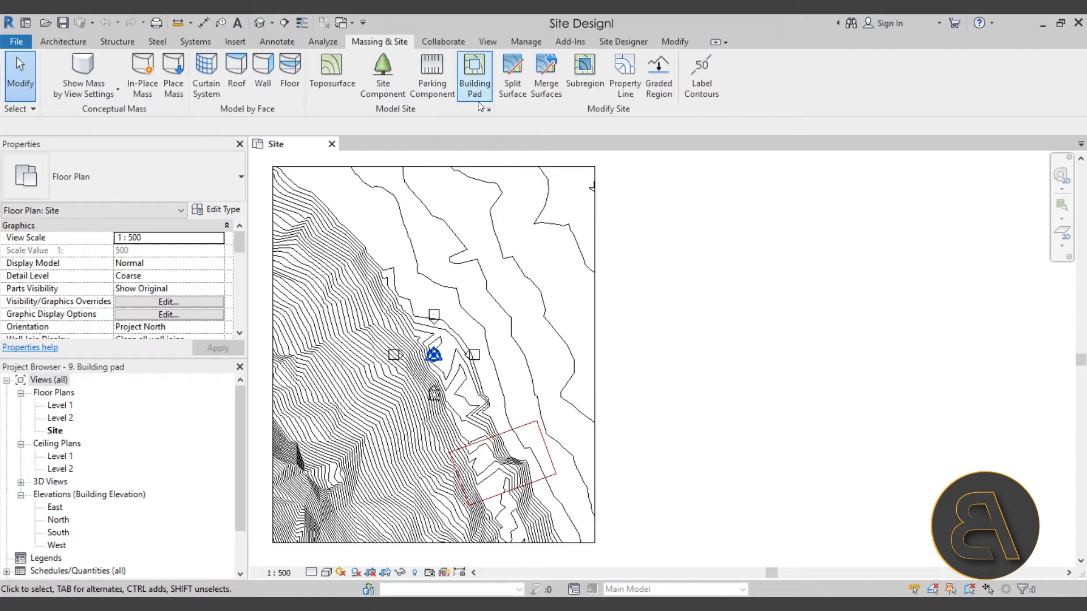
pyautogui.scroll(3, 514, 502)
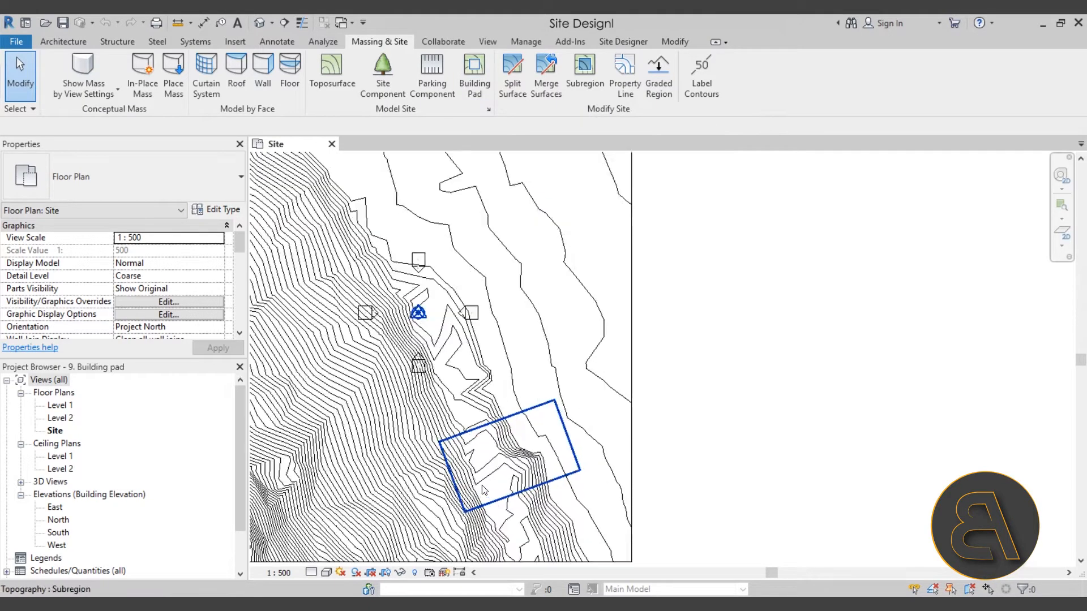
pyautogui.scroll(-1, 654, 403)
pyautogui.moveTo(640, 434); pyautogui.dragTo(645, 420, button='middle')
pyautogui.moveTo(532, 440); pyautogui.dragTo(533, 445, button='middle')
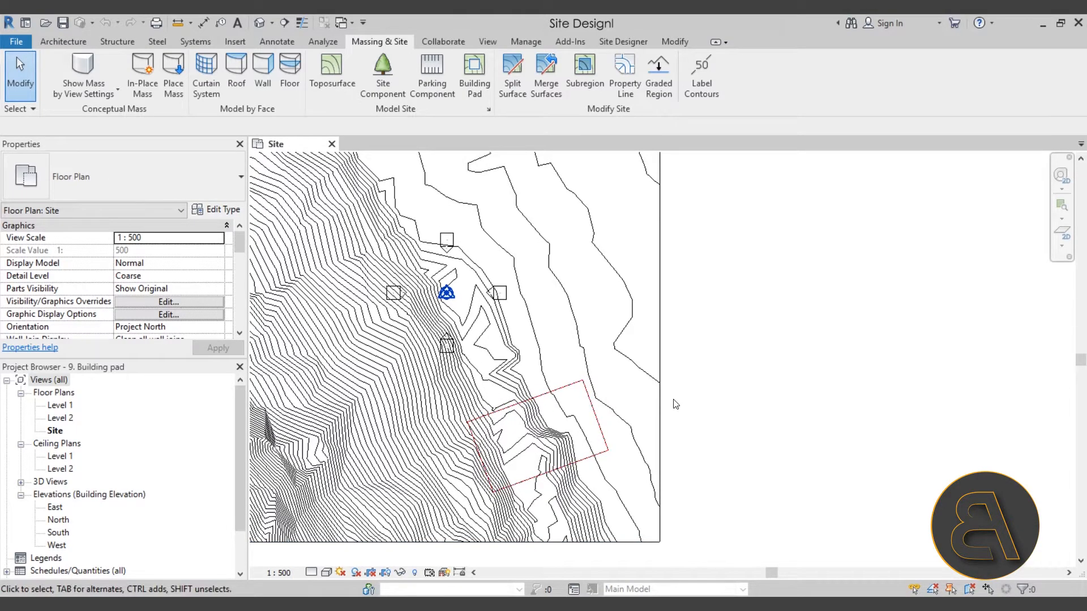
pyautogui.scroll(3, 510, 444)
pyautogui.moveTo(513, 445); pyautogui.dragTo(525, 407, button='middle')
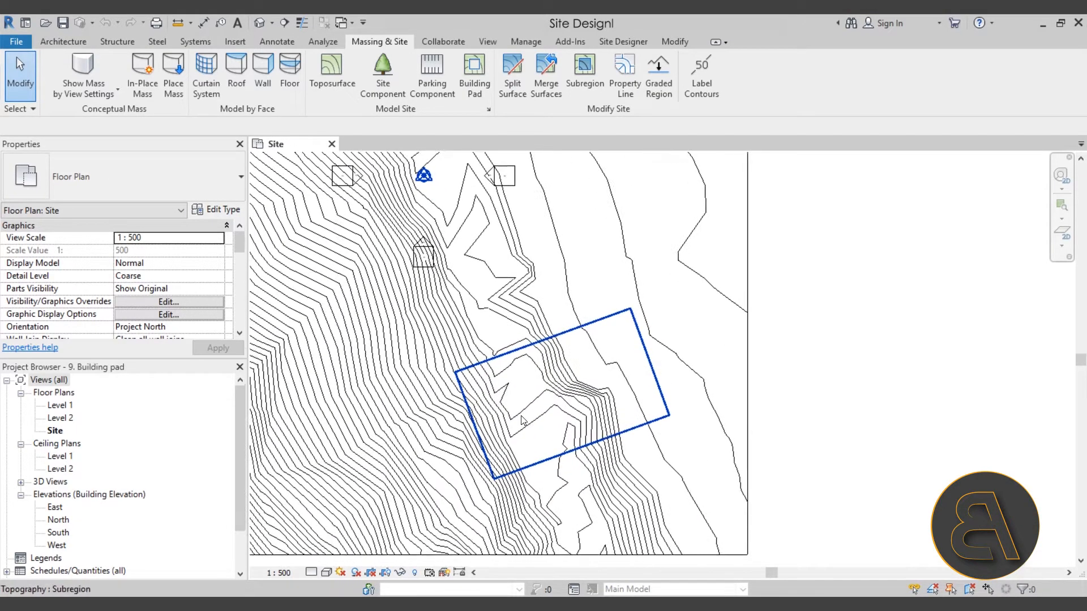
pyautogui.scroll(-3, 530, 405)
pyautogui.scroll(3, 532, 403)
pyautogui.moveTo(560, 389); pyautogui.dragTo(556, 352, button='middle')
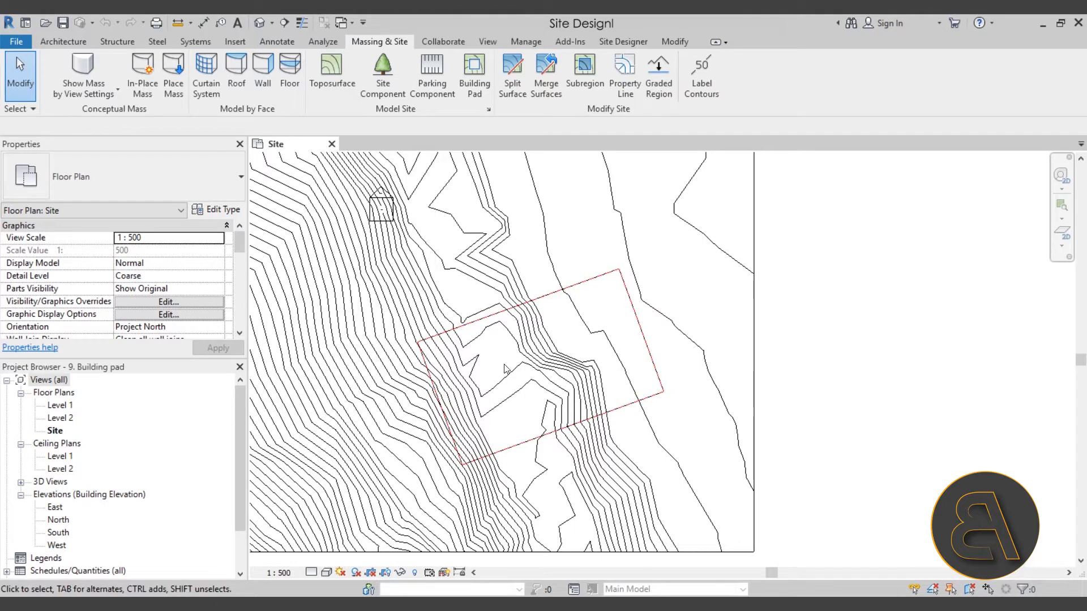
pyautogui.moveTo(503, 387); pyautogui.dragTo(503, 376, button='middle')
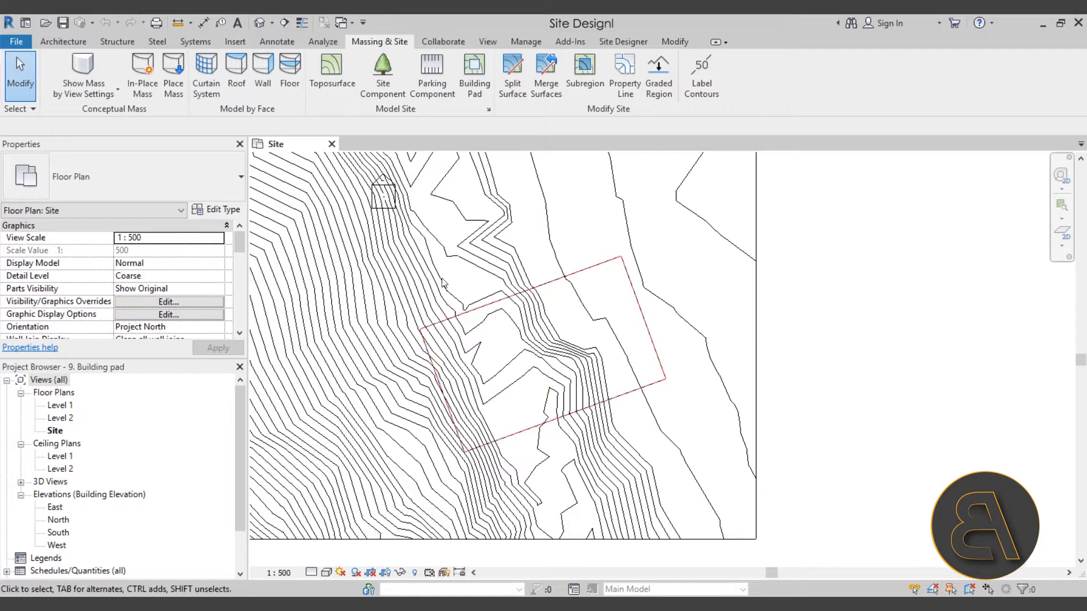
# - Draw a section line lengthwise through the subregion, from the dense contours on the slope to beyond the toposurface's right edge
pyautogui.click(284, 24)
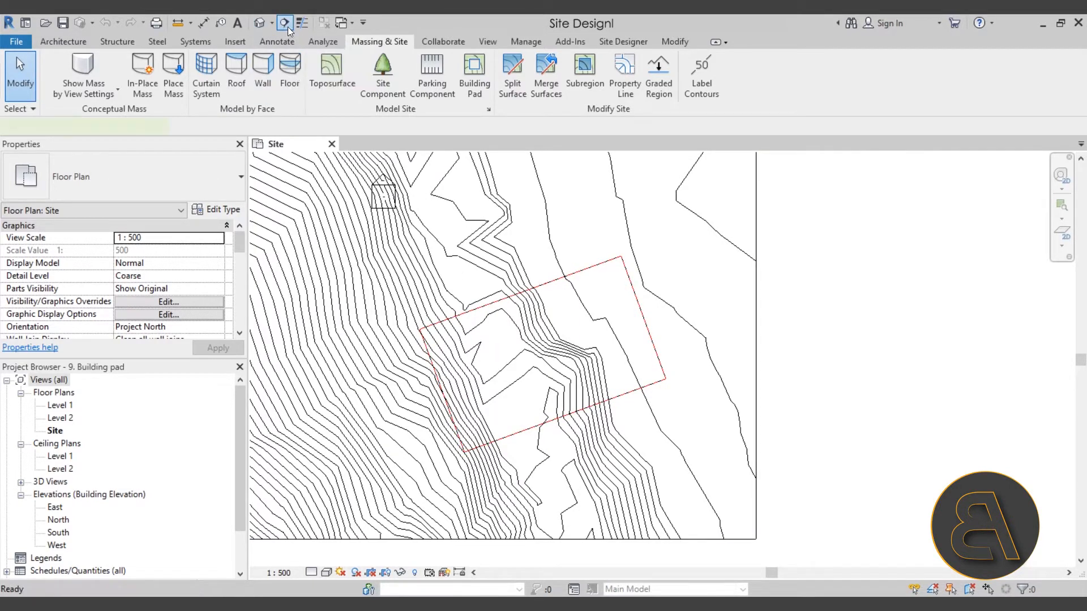
pyautogui.click(368, 412)
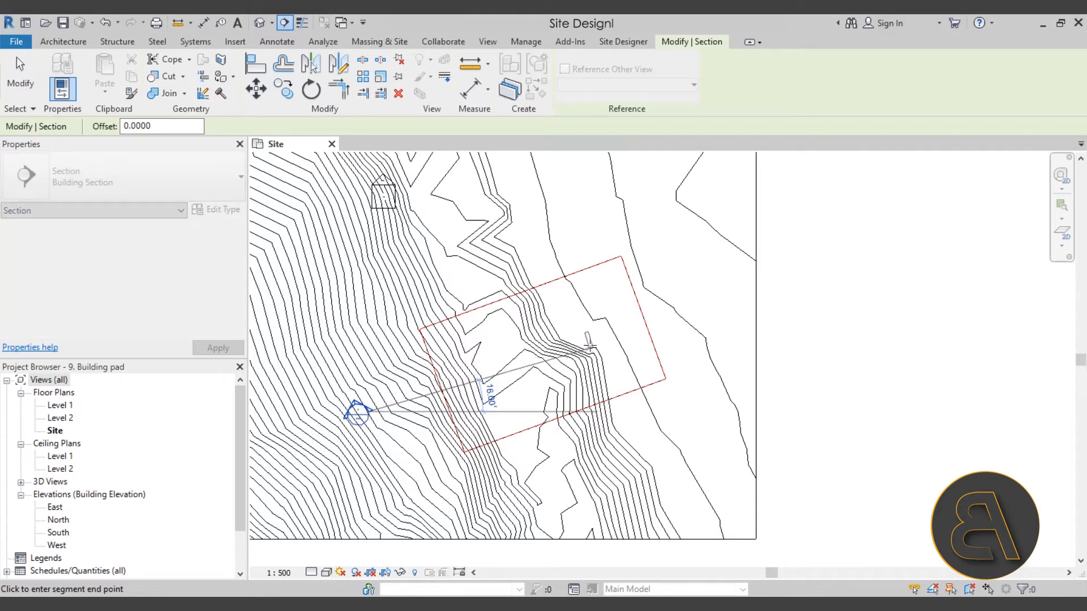
pyautogui.scroll(-2, 682, 296)
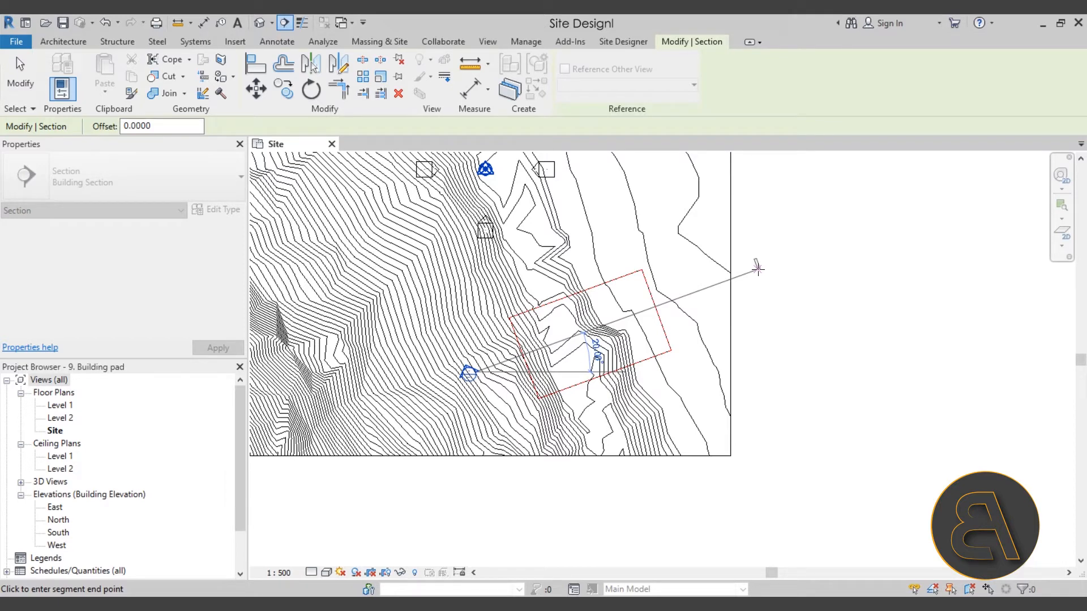
pyautogui.click(757, 269)
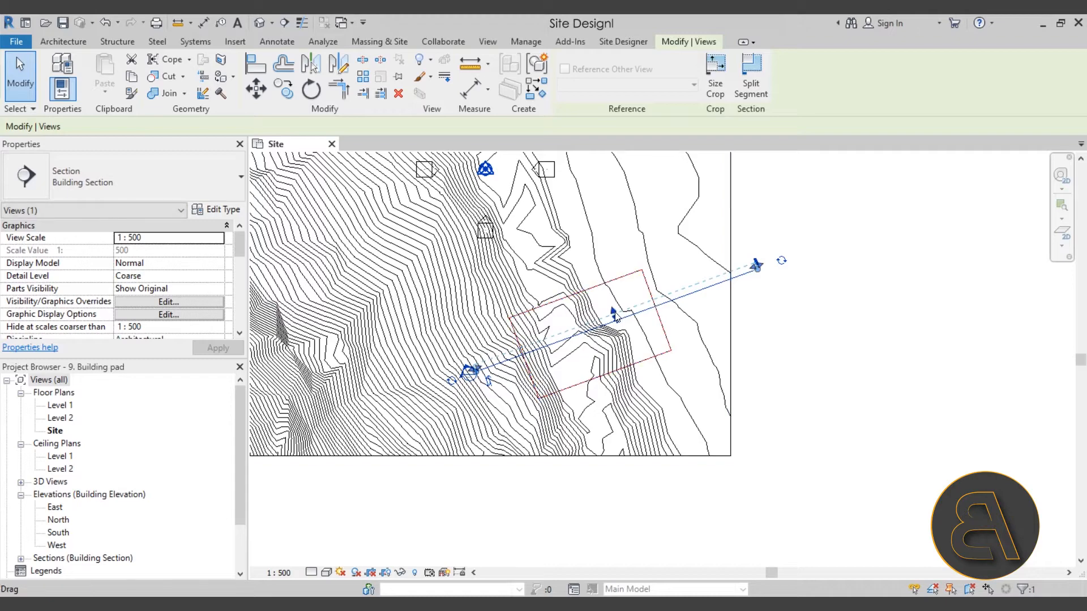
# - Extend the section's view depth well past the subregion, shift the section line slightly, and clear the selection
pyautogui.moveTo(512, 237); pyautogui.dragTo(564, 369, button='middle')
pyautogui.scroll(1, 556, 338)
pyautogui.scroll(-2, 577, 283)
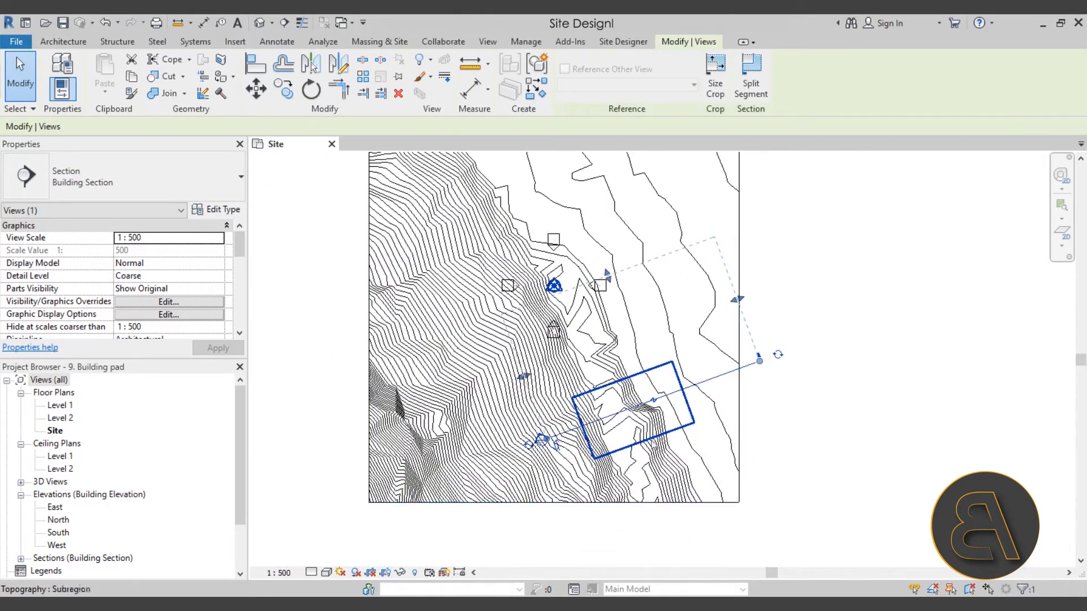
pyautogui.scroll(2, 647, 423)
pyautogui.moveTo(599, 456); pyautogui.dragTo(549, 391, button='middle')
pyautogui.moveTo(391, 383); pyautogui.dragTo(394, 397)
pyautogui.click(371, 399)
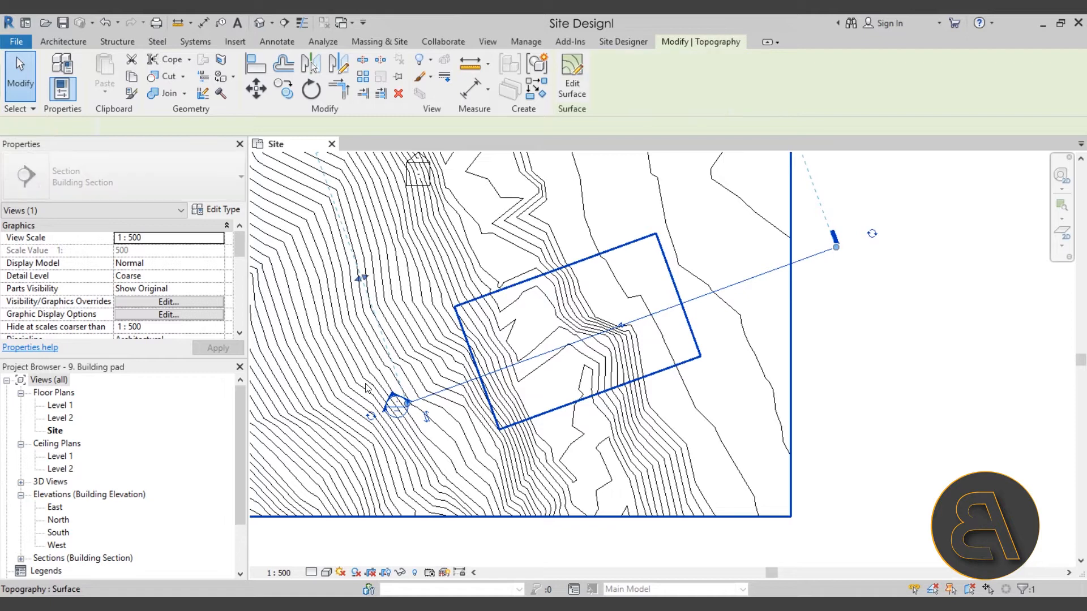
pyautogui.click(499, 538)
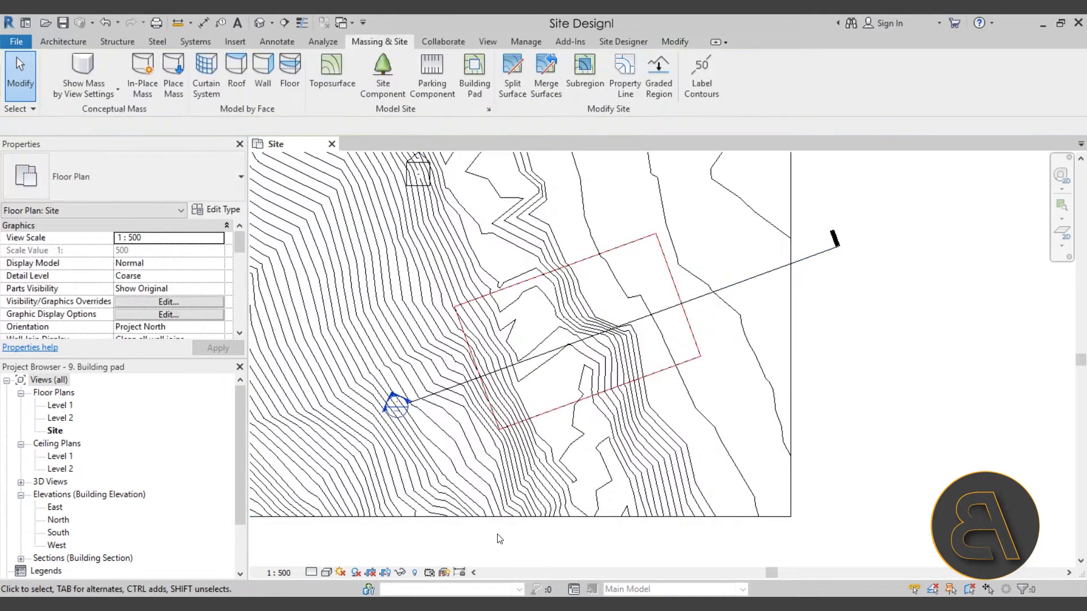
# - Open the view of the new section and set its scale to 1 : 200
pyautogui.doubleClick(390, 395)
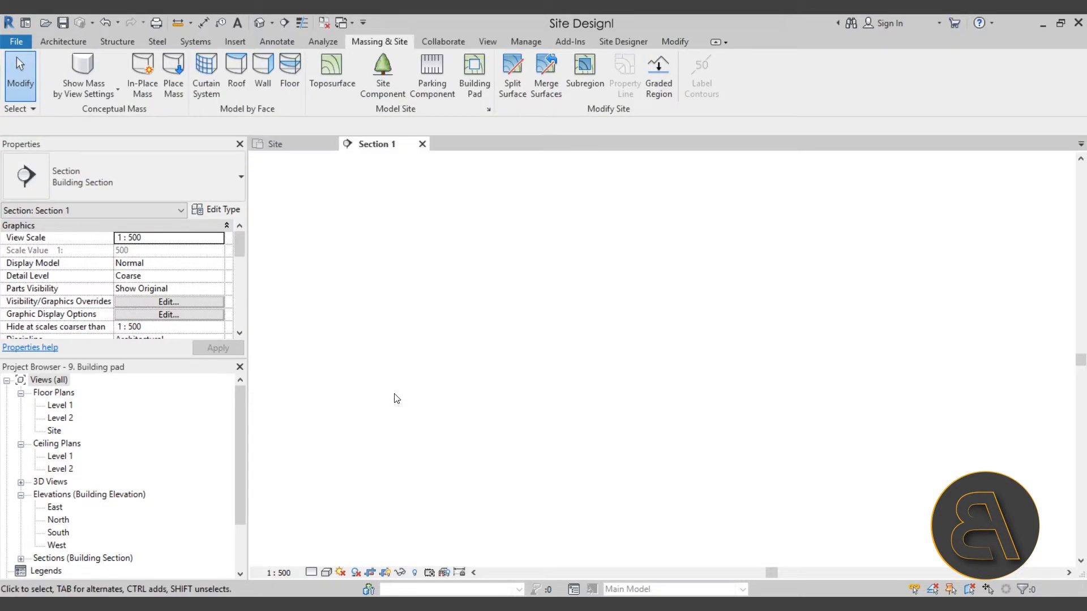
pyautogui.scroll(5, 549, 396)
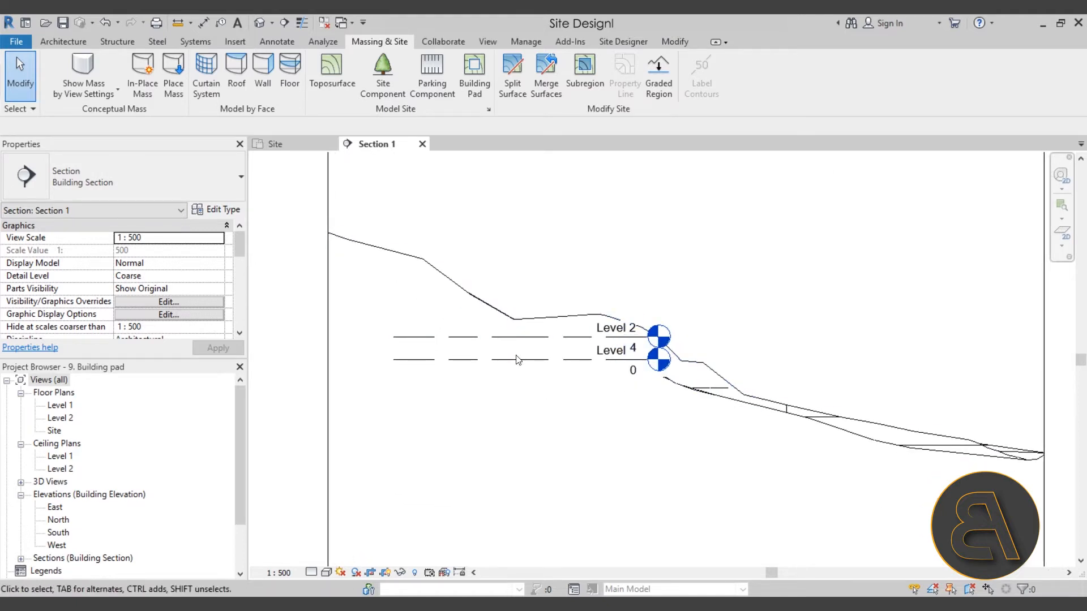
pyautogui.scroll(3, 542, 317)
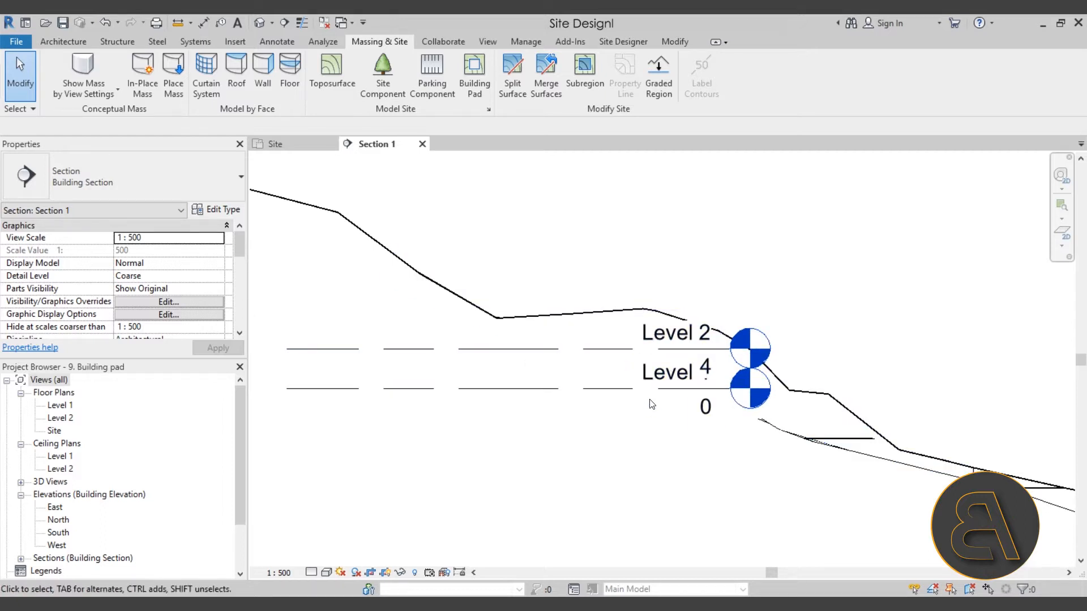
pyautogui.scroll(-1, 622, 351)
pyautogui.scroll(-2, 621, 355)
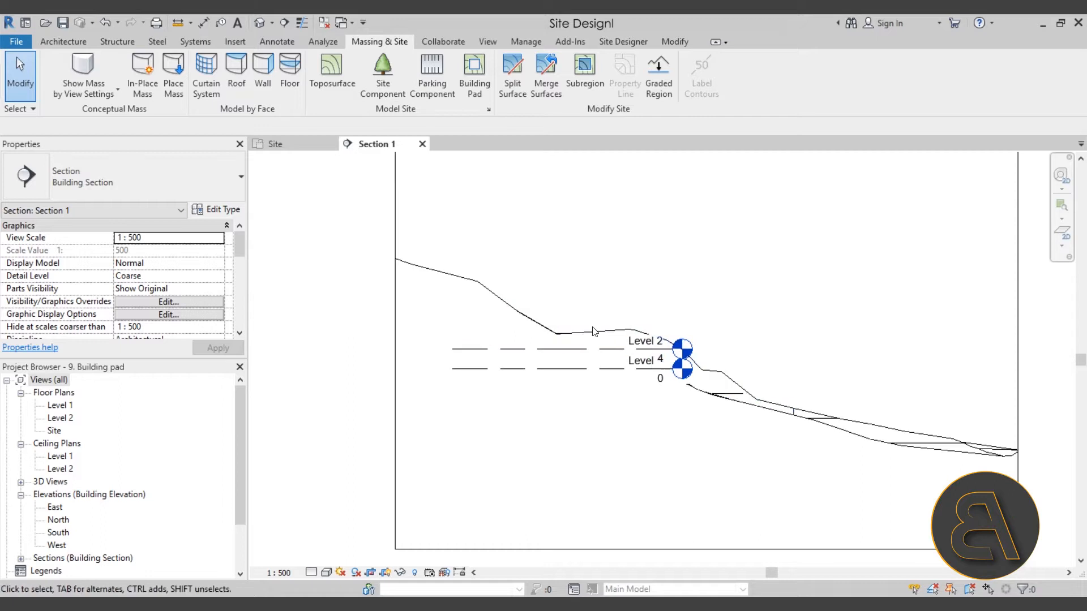
pyautogui.click(278, 577)
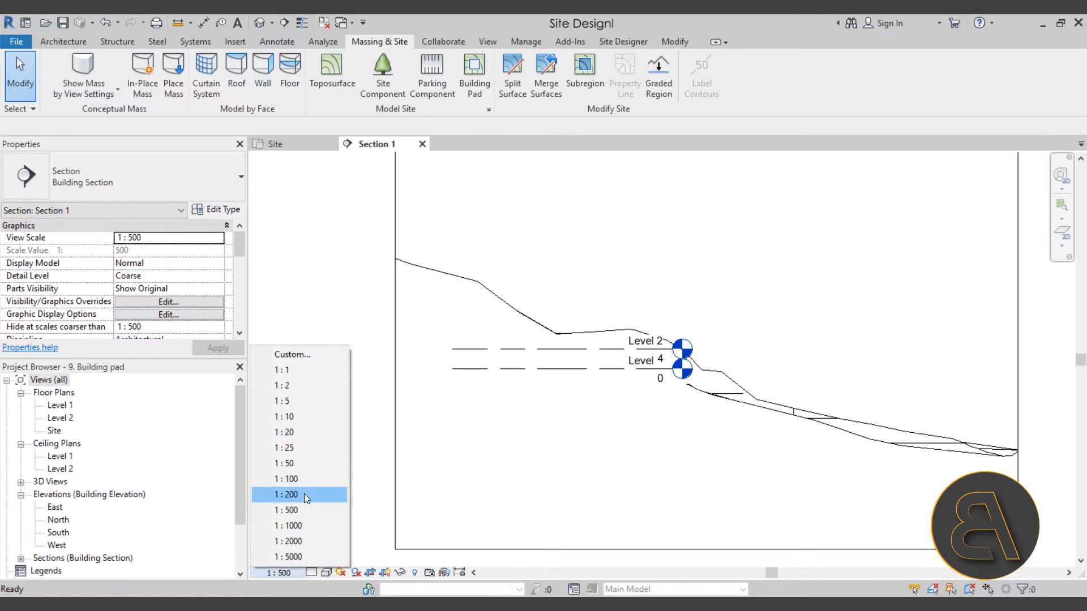
pyautogui.click(304, 494)
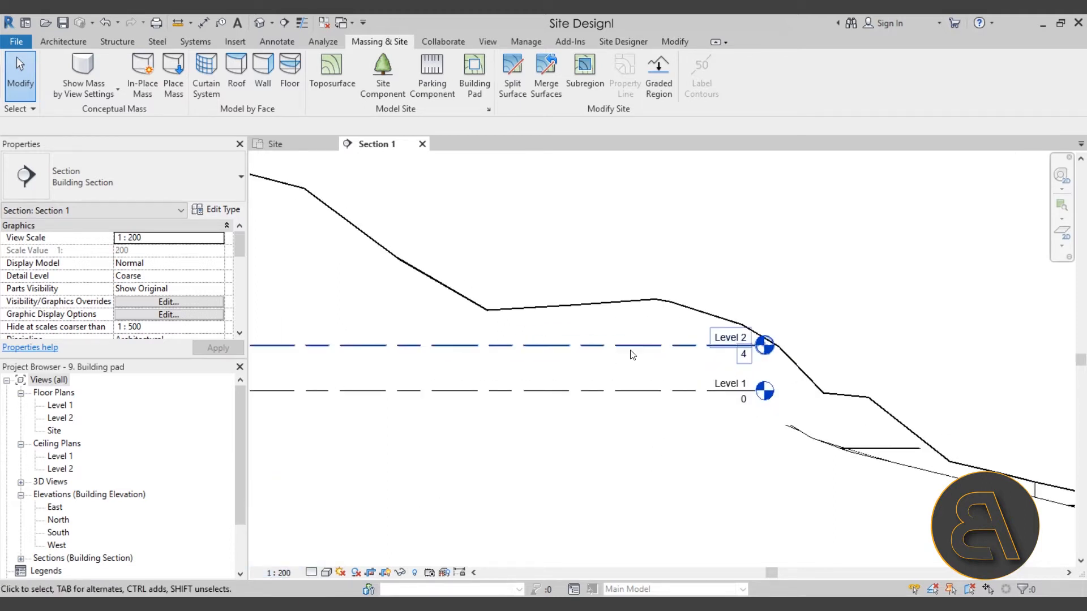
pyautogui.scroll(-1, 579, 413)
pyautogui.scroll(-1, 579, 441)
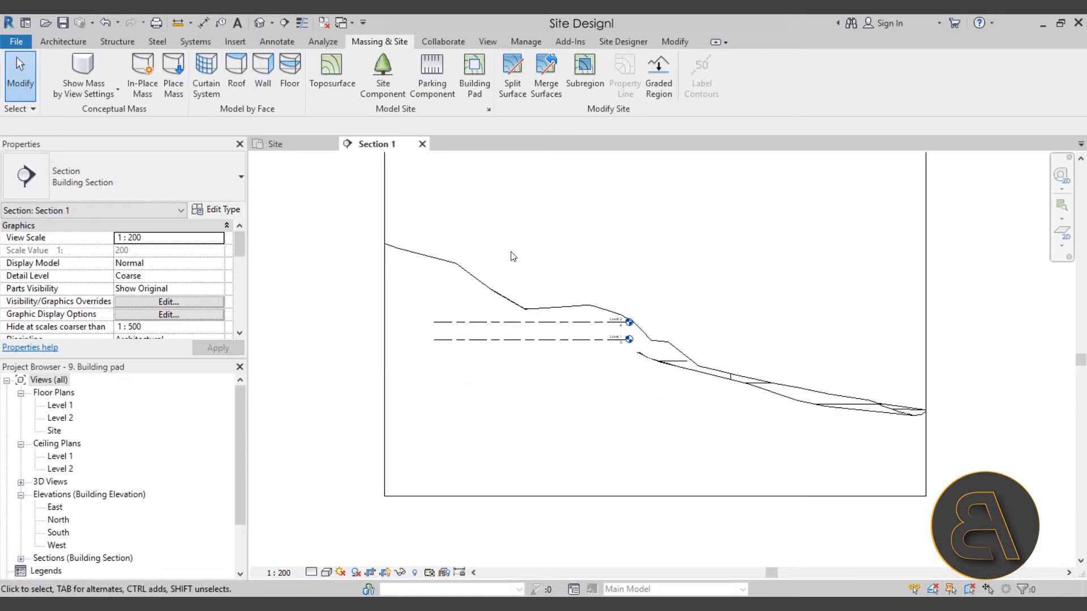
# - Select the toposurface and subregion in the section view and move them straight down twice, the second time by 5.0000
pyautogui.moveTo(510, 252); pyautogui.dragTo(434, 287)
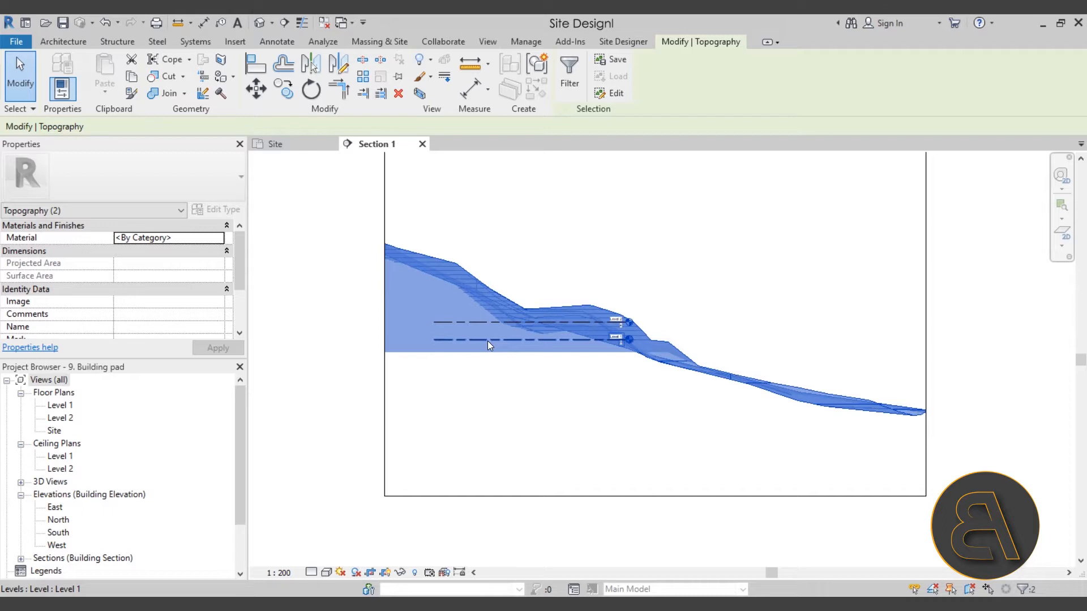
pyautogui.scroll(1, 487, 342)
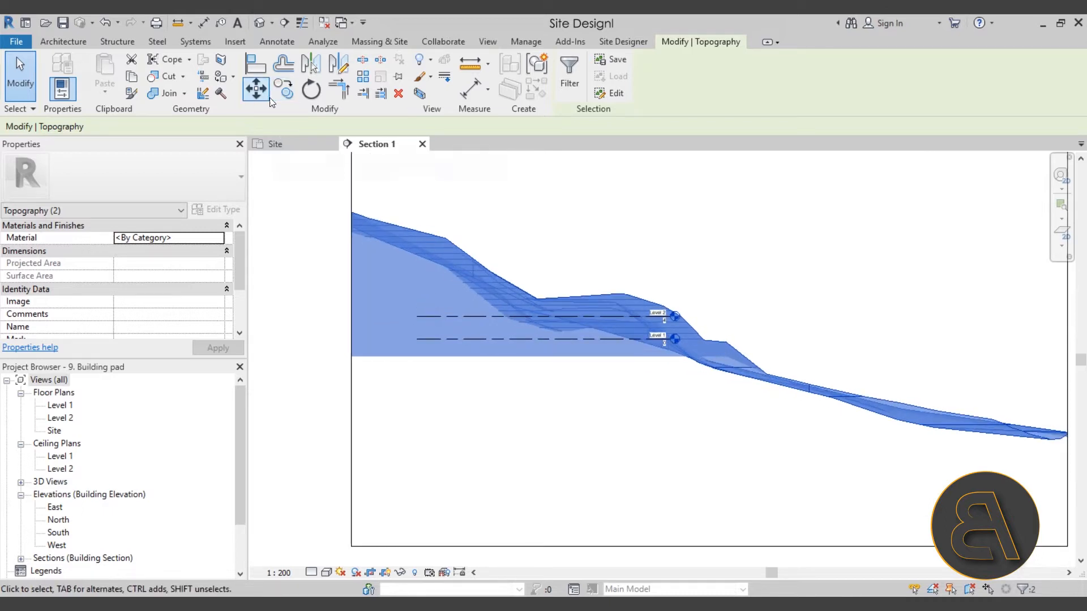
pyautogui.click(256, 88)
pyautogui.click(524, 205)
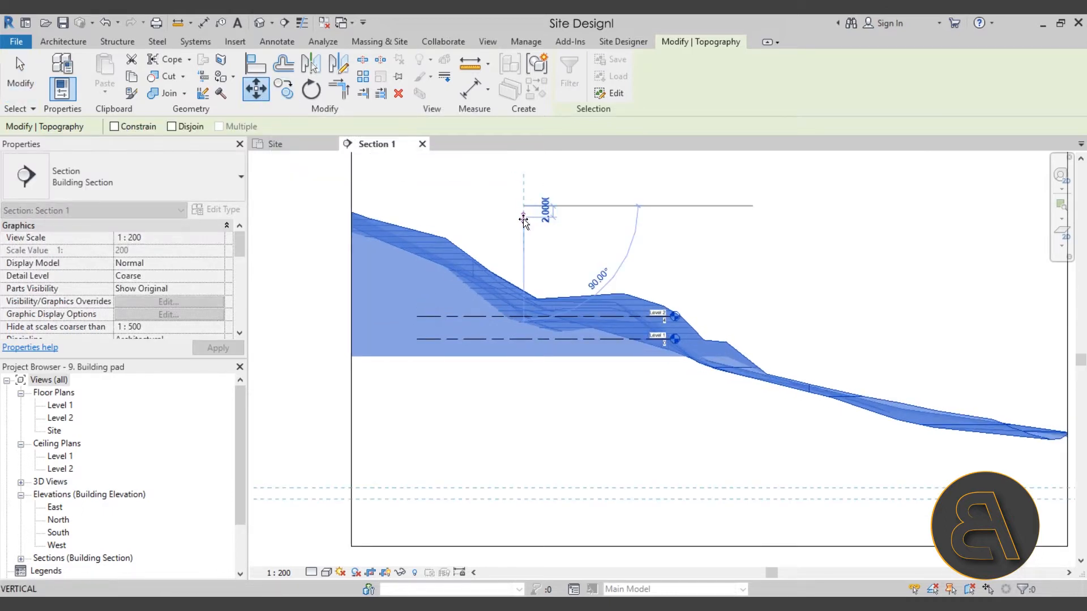
pyautogui.click(521, 222)
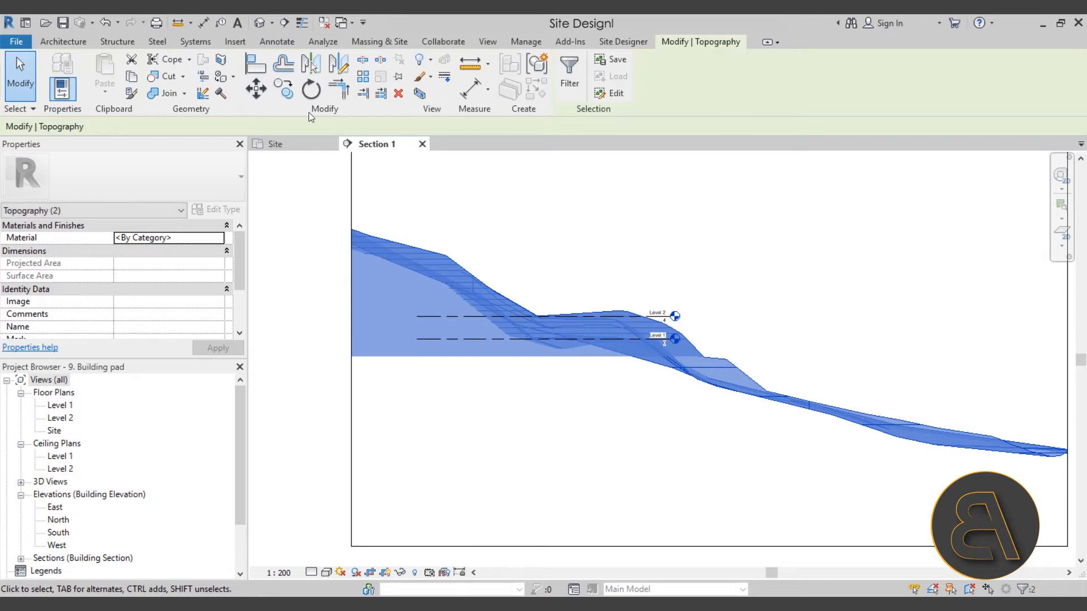
pyautogui.click(256, 91)
pyautogui.click(541, 237)
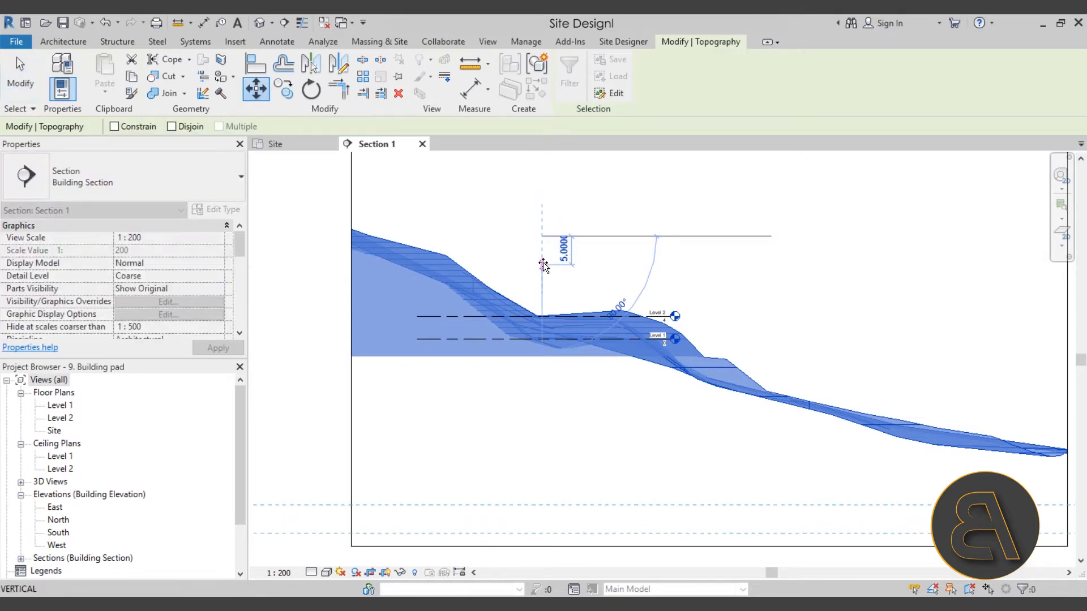
pyautogui.click(543, 264)
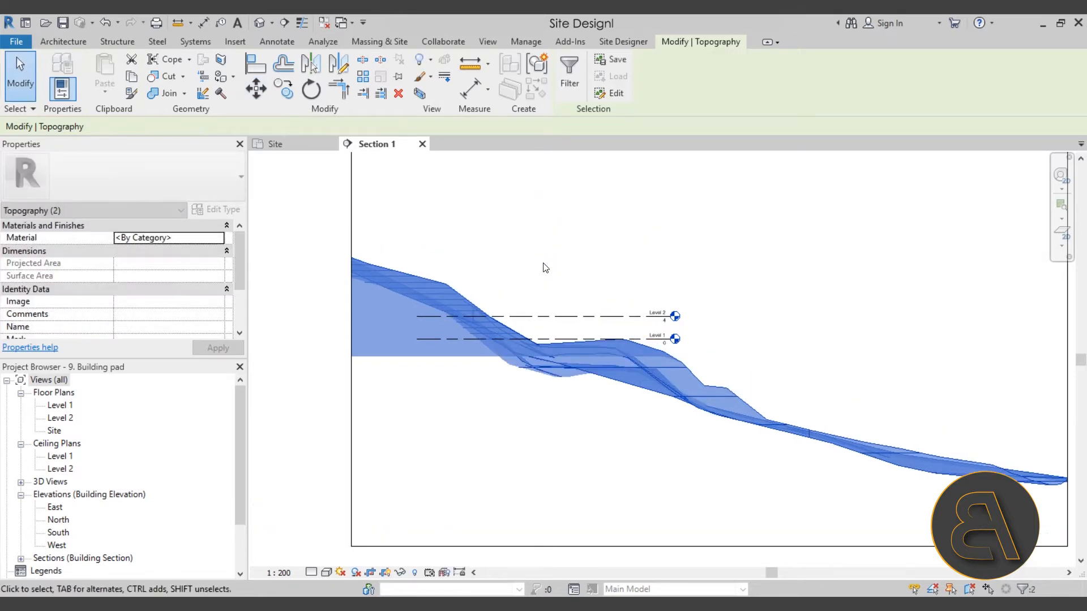
# - Move the toposurface and subregion back up until the plateau's high point meets Level 2, and clear the selection
pyautogui.click(263, 94)
pyautogui.click(587, 279)
pyautogui.click(589, 259)
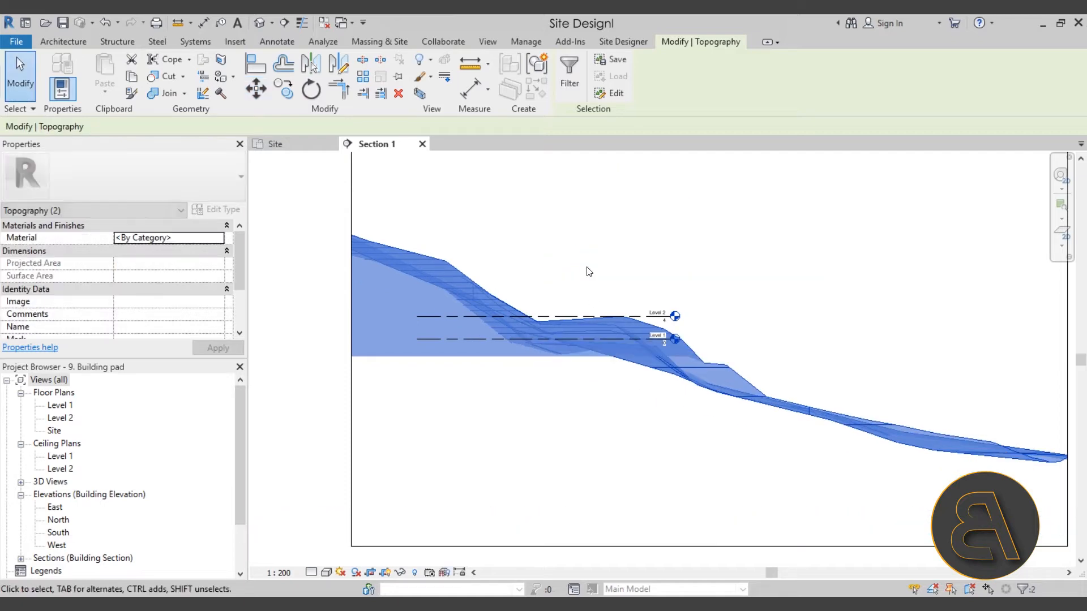
pyautogui.scroll(3, 583, 329)
pyautogui.click(604, 238)
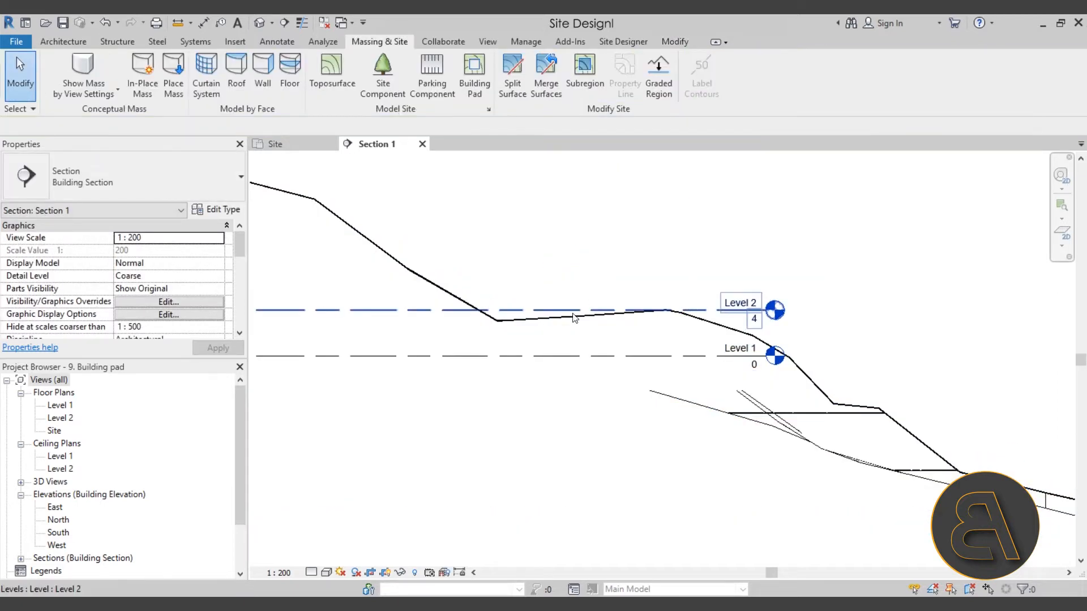
# - Reselect both topography surfaces and move them slightly down so the plateau lies between Level 1 and Level 2
pyautogui.scroll(-2, 587, 246)
pyautogui.moveTo(529, 254); pyautogui.dragTo(348, 198)
pyautogui.click(255, 92)
pyautogui.scroll(2, 642, 282)
pyautogui.click(550, 228)
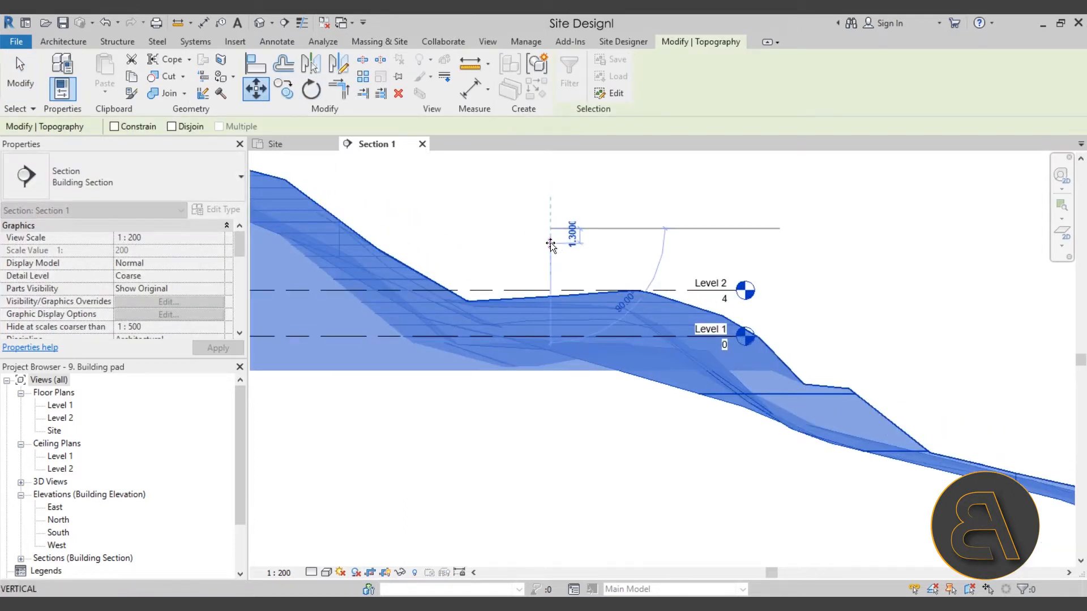
pyautogui.click(548, 246)
pyautogui.click(554, 232)
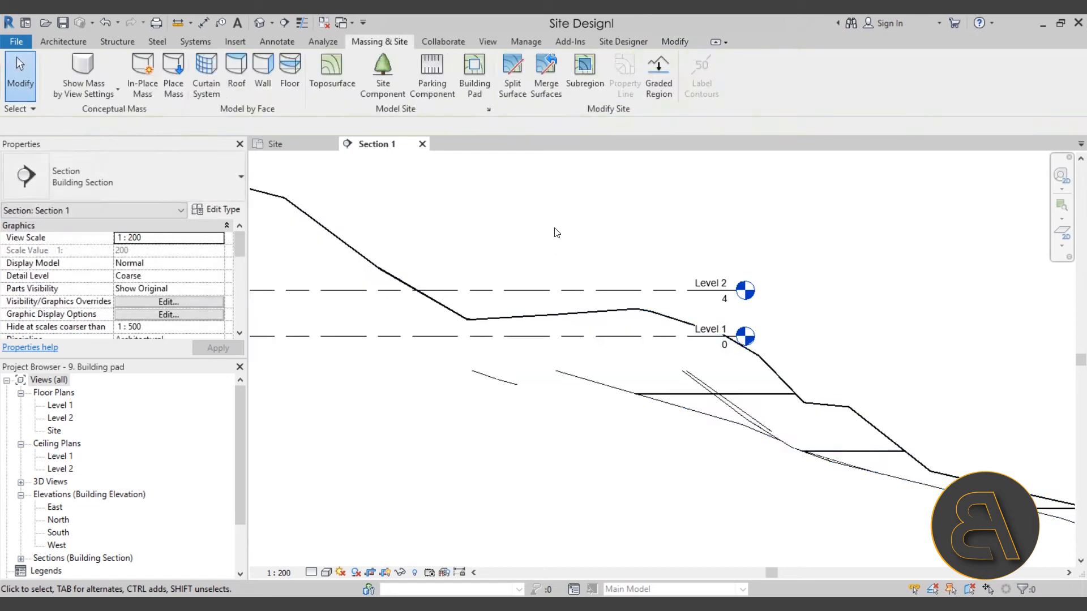
pyautogui.scroll(-1, 584, 232)
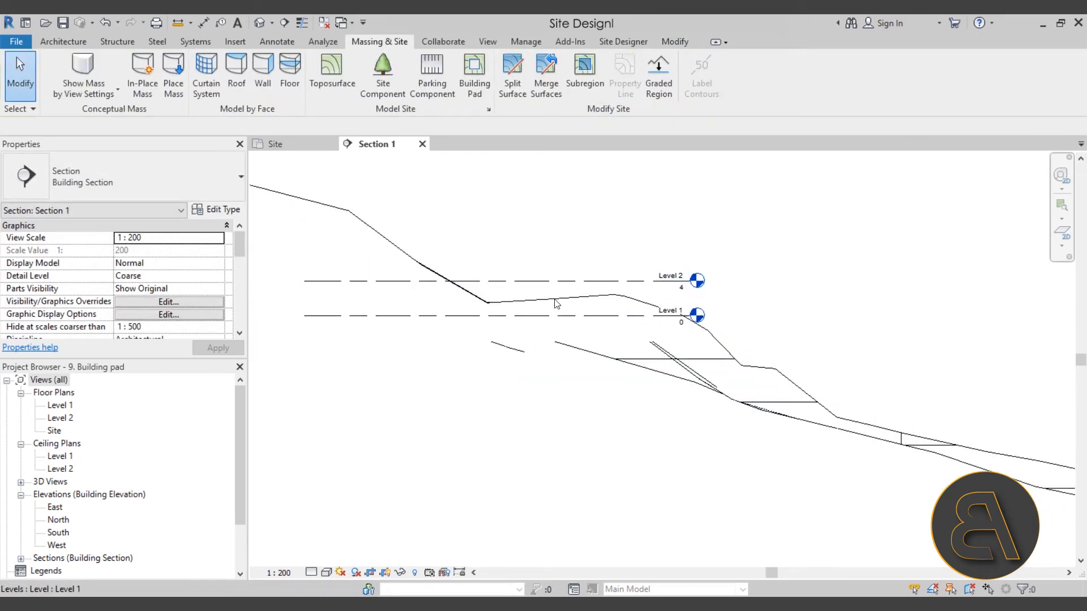
pyautogui.scroll(-4, 631, 270)
pyautogui.scroll(5, 618, 314)
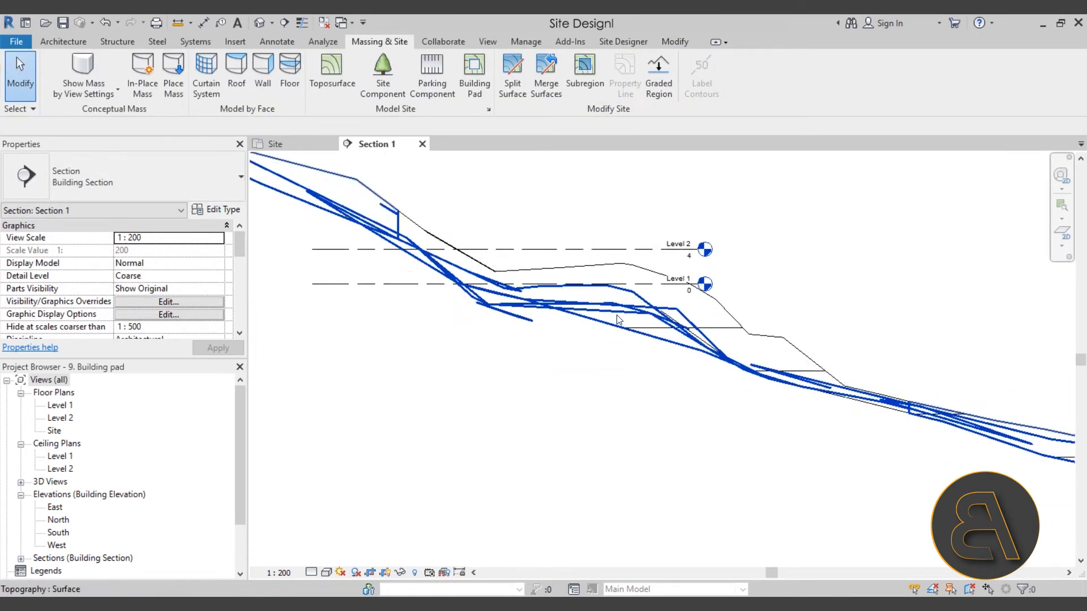
# - Return to the Site plan and frame the subregion with the section line crossing it
pyautogui.click(290, 144)
pyautogui.scroll(-2, 517, 337)
pyautogui.moveTo(549, 384); pyautogui.dragTo(495, 368, button='middle')
pyautogui.scroll(2, 475, 321)
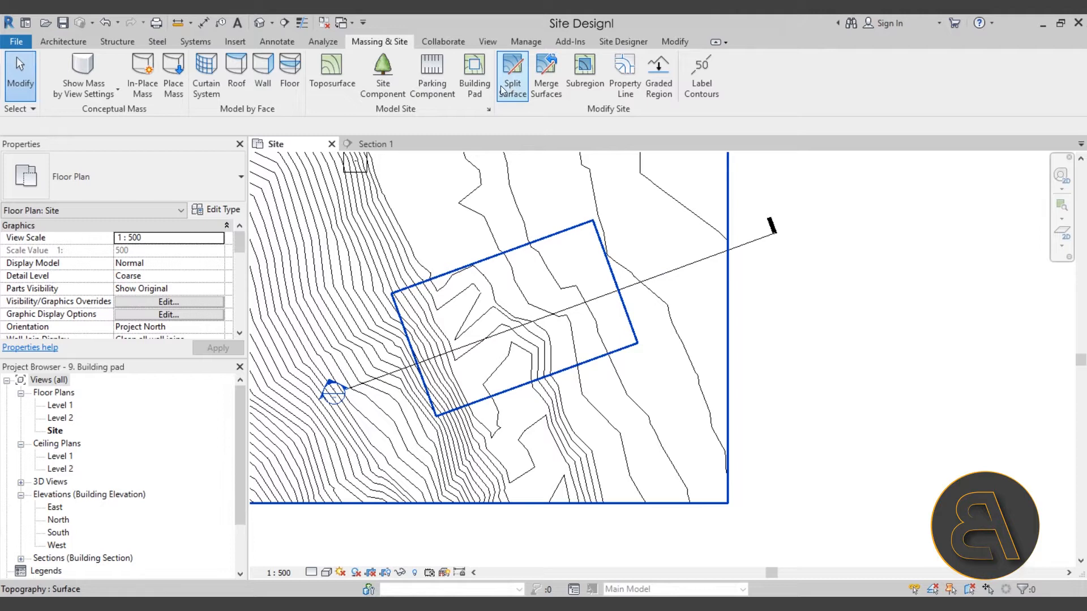
# - Start a building pad on Level 1 and sketch a rectangular boundary about 18 by 13 m inside the subregion
pyautogui.click(475, 93)
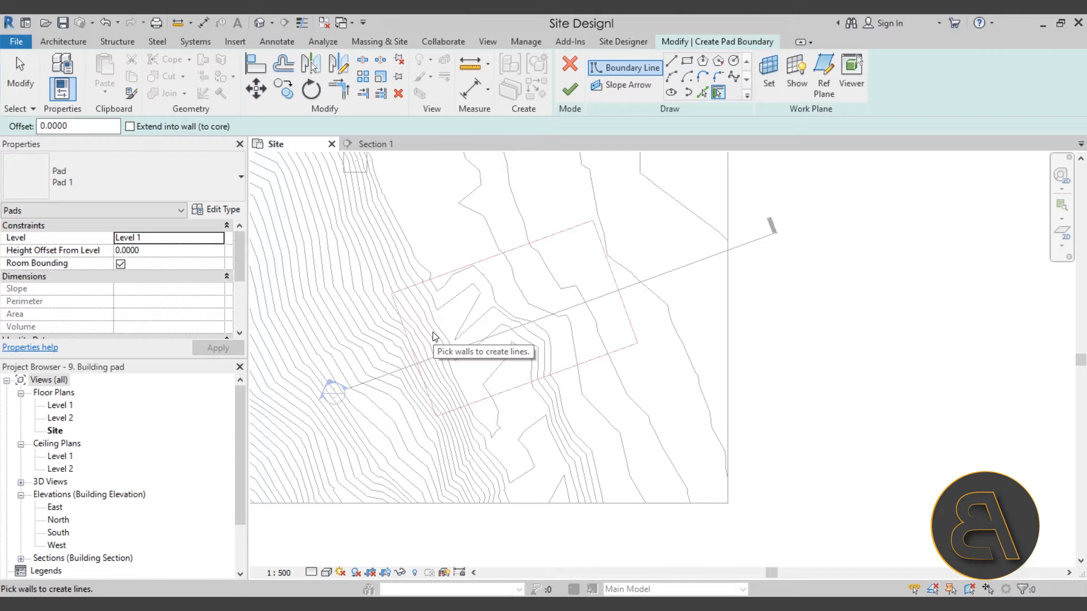
pyautogui.click(688, 62)
pyautogui.scroll(2, 438, 345)
pyautogui.click(442, 293)
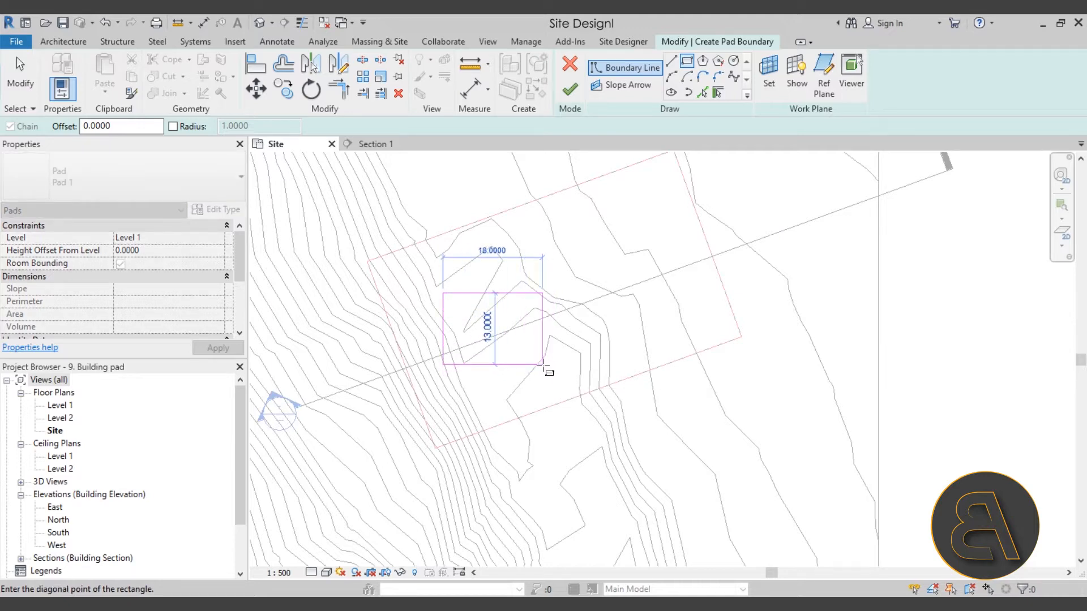
pyautogui.click(542, 364)
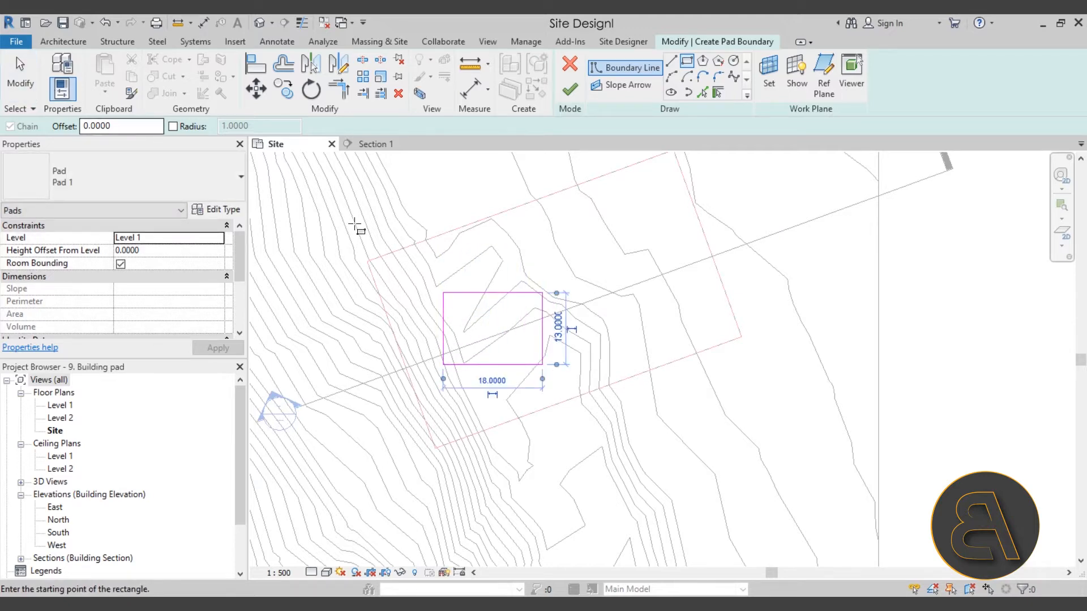
# - Rotate the whole pad rectangle about its centre until it runs parallel to the subregion, and finish the pad
pyautogui.click(9, 93)
pyautogui.moveTo(405, 266); pyautogui.dragTo(603, 391)
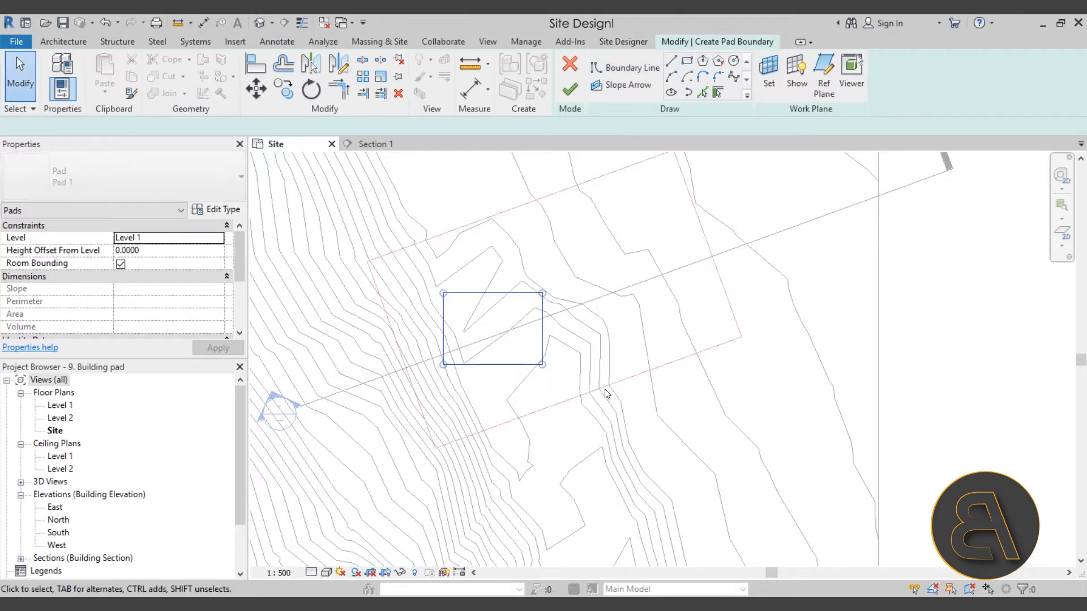
pyautogui.click(311, 90)
pyautogui.click(691, 328)
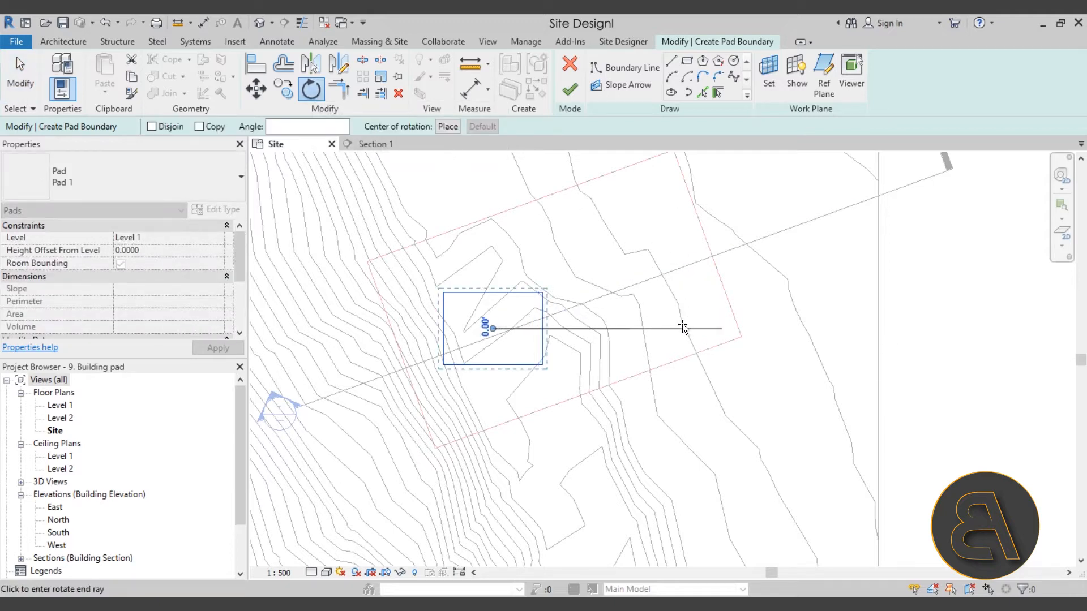
pyautogui.click(680, 261)
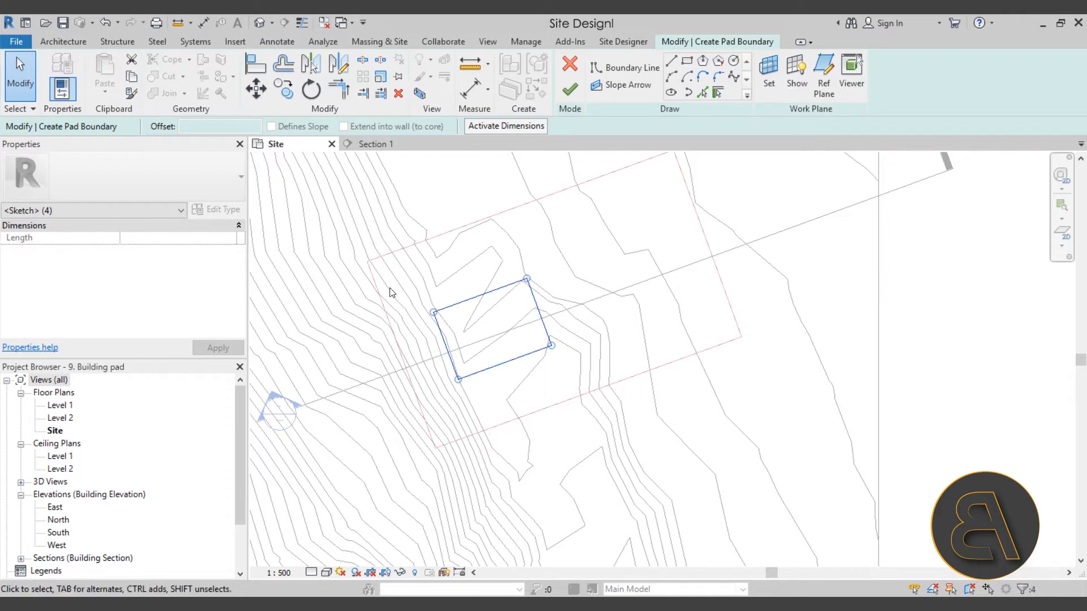
pyautogui.click(569, 90)
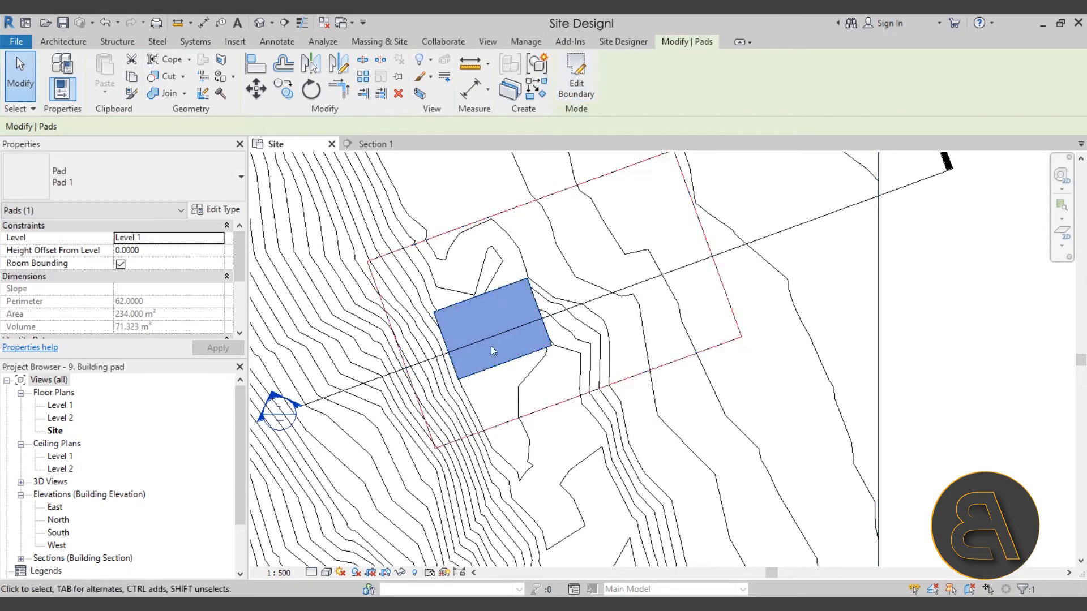
# - Open the default 3D view and examine from several angles how the building pad cuts into the terrain
pyautogui.scroll(2, 453, 322)
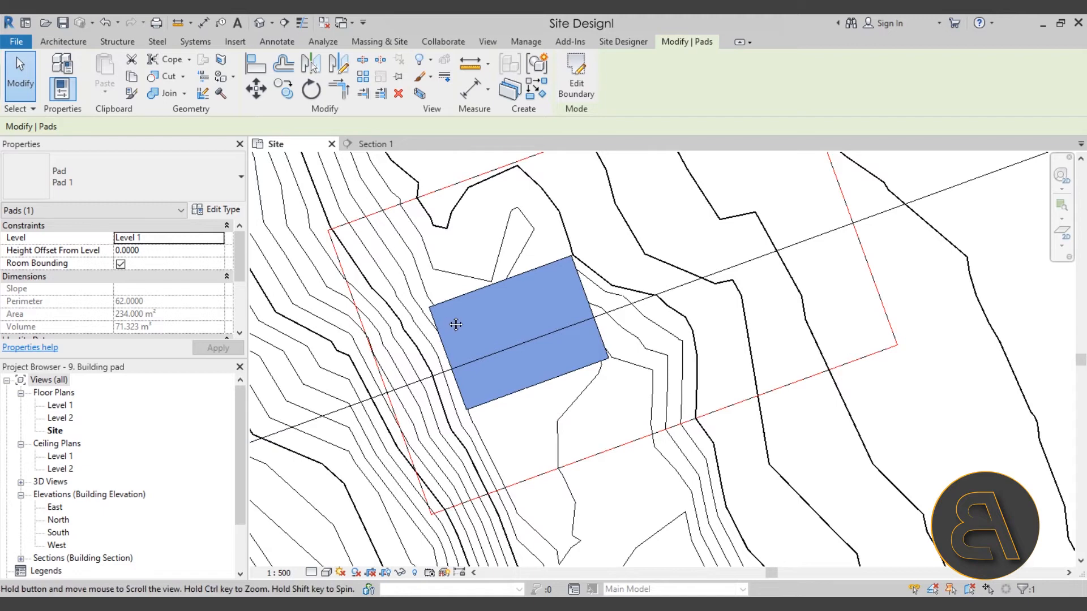
pyautogui.moveTo(447, 321); pyautogui.dragTo(445, 313, button='middle')
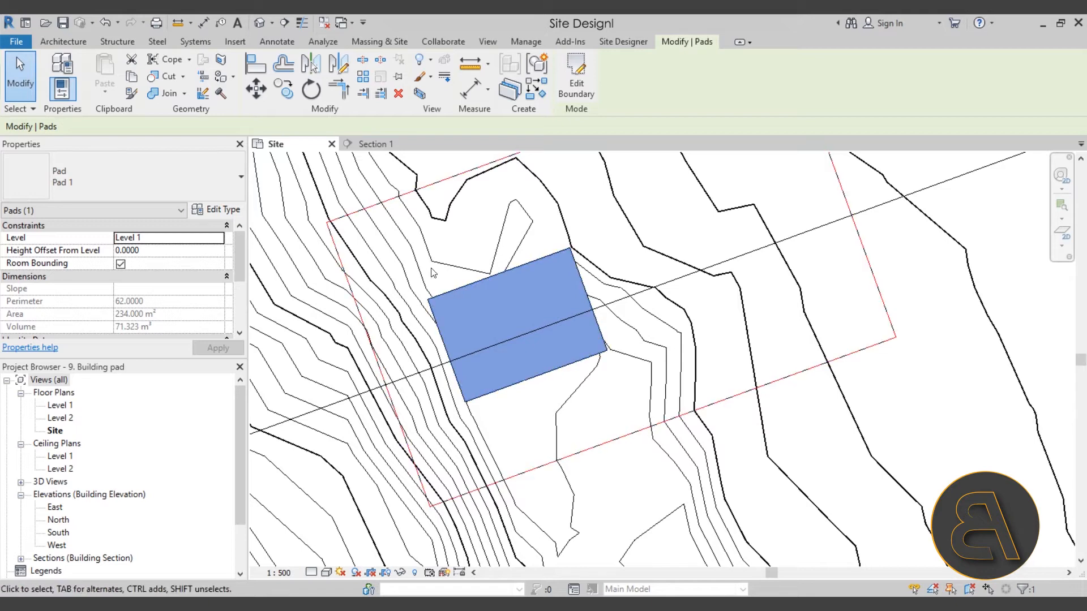
pyautogui.click(259, 25)
pyautogui.keyDown('shift'); pyautogui.moveTo(718, 547); pyautogui.dragTo(595, 482, button='middle'); pyautogui.keyUp('shift')
pyautogui.scroll(5, 633, 471)
pyautogui.scroll(3, 487, 333)
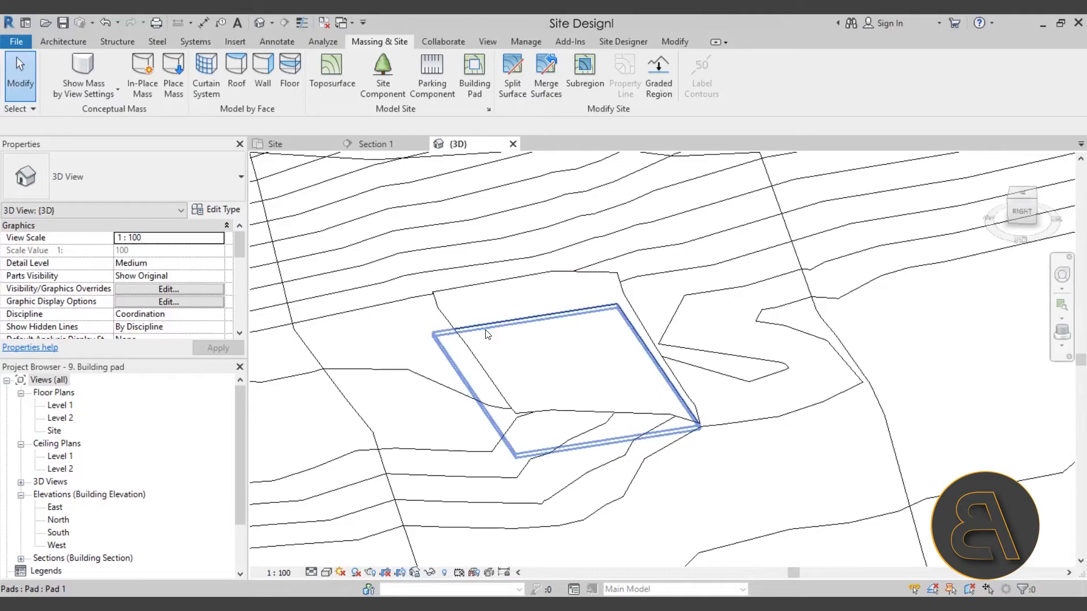
pyautogui.scroll(-4, 602, 368)
pyautogui.keyDown('shift'); pyautogui.moveTo(602, 376); pyautogui.dragTo(493, 362, button='middle'); pyautogui.keyUp('shift')
pyautogui.moveTo(657, 327); pyautogui.dragTo(633, 476, button='middle')
pyautogui.scroll(3, 604, 361)
pyautogui.scroll(-4, 604, 368)
pyautogui.keyDown('shift'); pyautogui.moveTo(604, 403); pyautogui.dragTo(701, 399, button='middle'); pyautogui.keyUp('shift')
pyautogui.moveTo(642, 512); pyautogui.dragTo(661, 470, button='middle')
pyautogui.scroll(3, 531, 474)
pyautogui.scroll(-3, 568, 426)
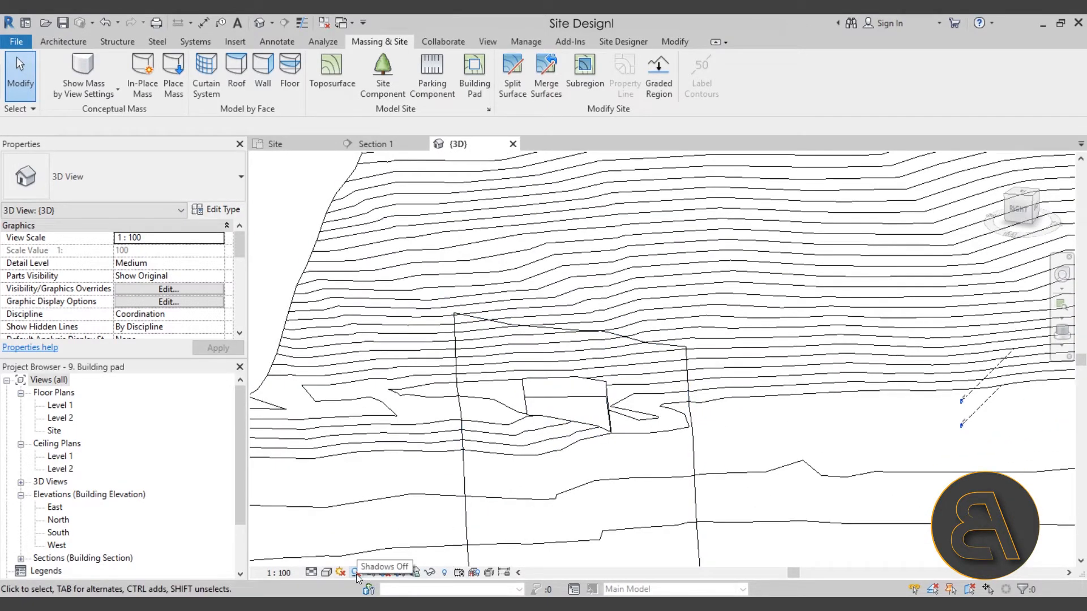
pyautogui.keyDown('shift'); pyautogui.moveTo(600, 415); pyautogui.dragTo(682, 452, button='middle'); pyautogui.keyUp('shift')
pyautogui.scroll(5, 679, 438)
pyautogui.scroll(-4, 684, 413)
pyautogui.keyDown('shift'); pyautogui.moveTo(770, 403); pyautogui.dragTo(699, 411, button='middle'); pyautogui.keyUp('shift')
pyautogui.scroll(2, 599, 280)
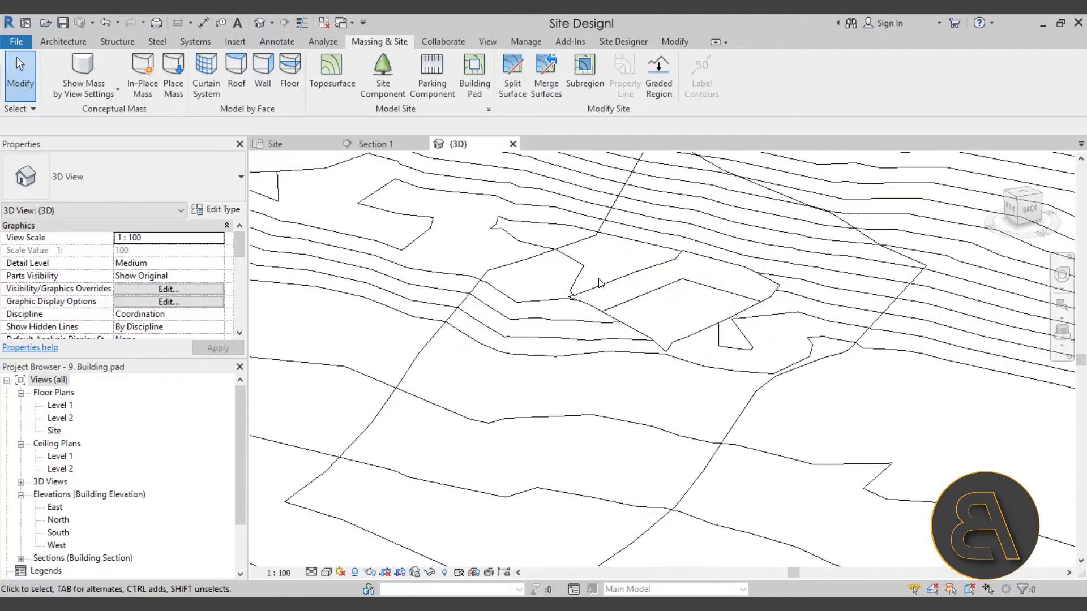
# - Select the building pad beneath the topography surface and set its level to Level 2
pyautogui.click(642, 300)
pyautogui.press('Escape')
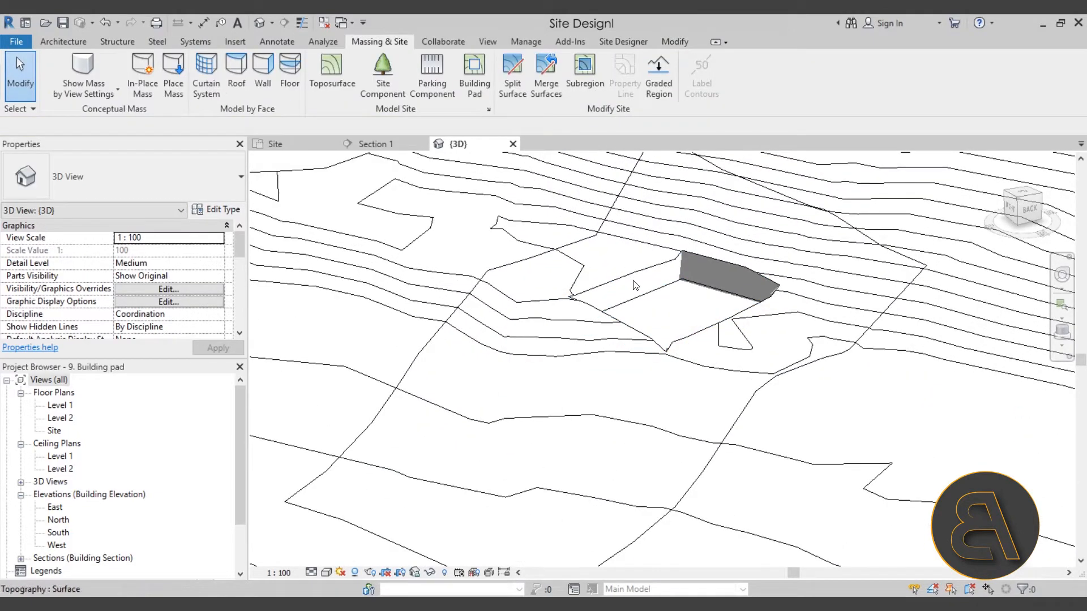
pyautogui.click(632, 281)
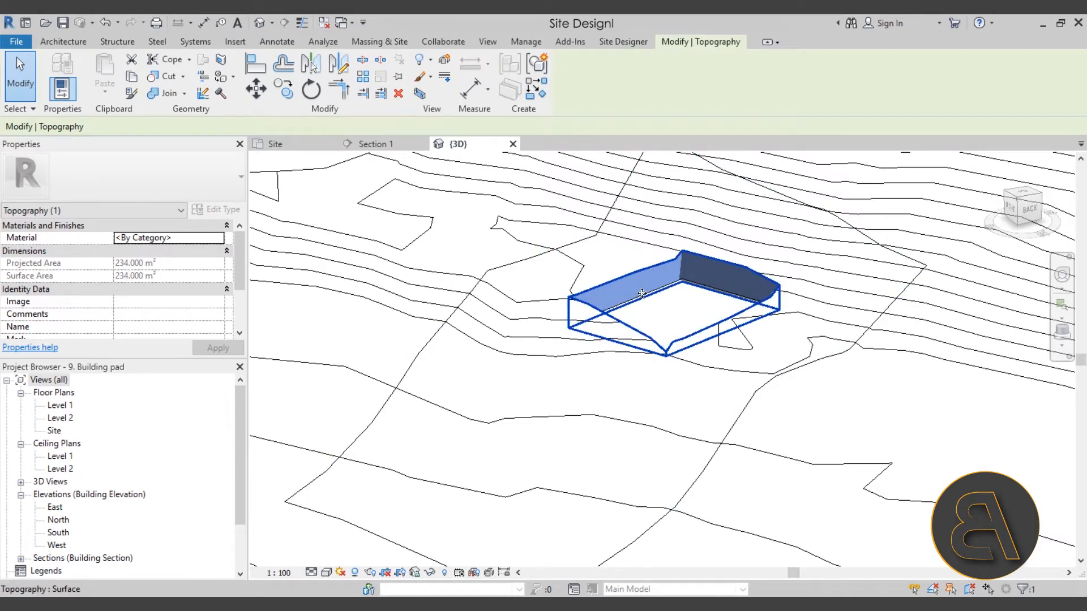
pyautogui.press('Tab')
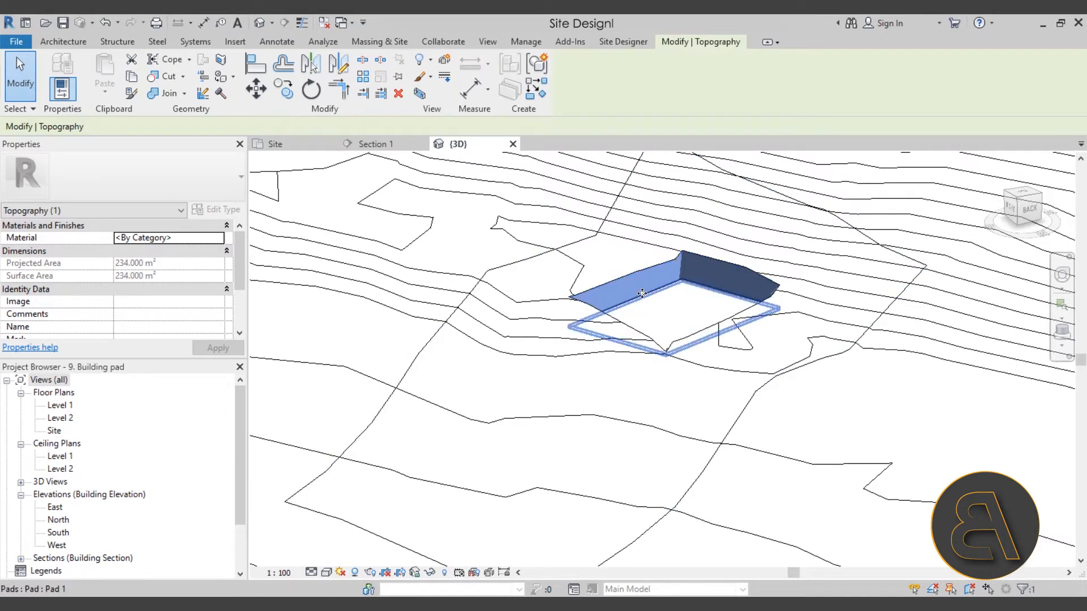
pyautogui.click(642, 293)
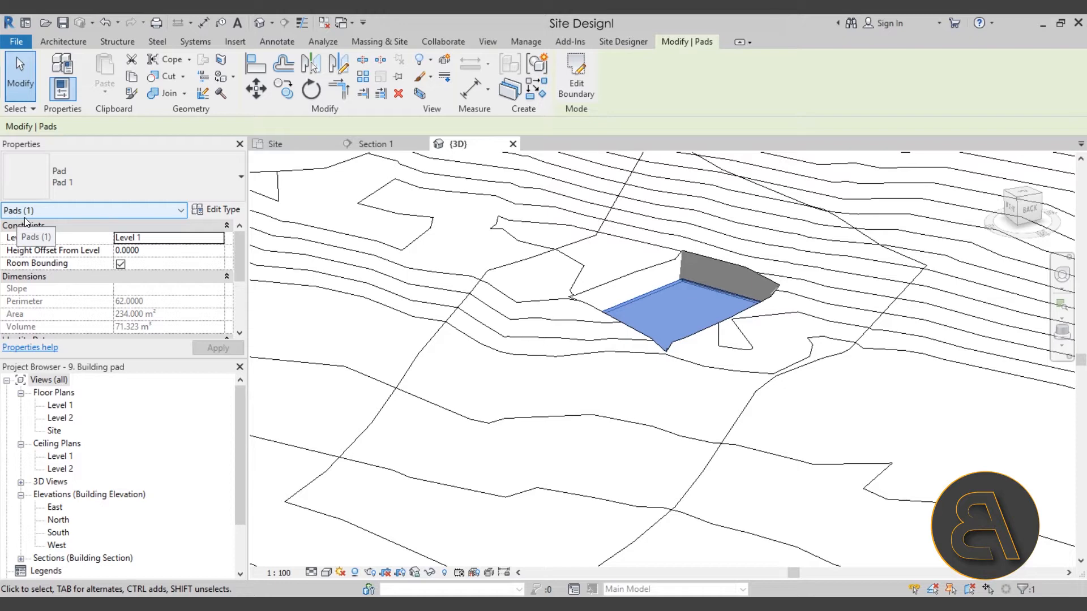
pyautogui.click(223, 238)
pyautogui.click(170, 263)
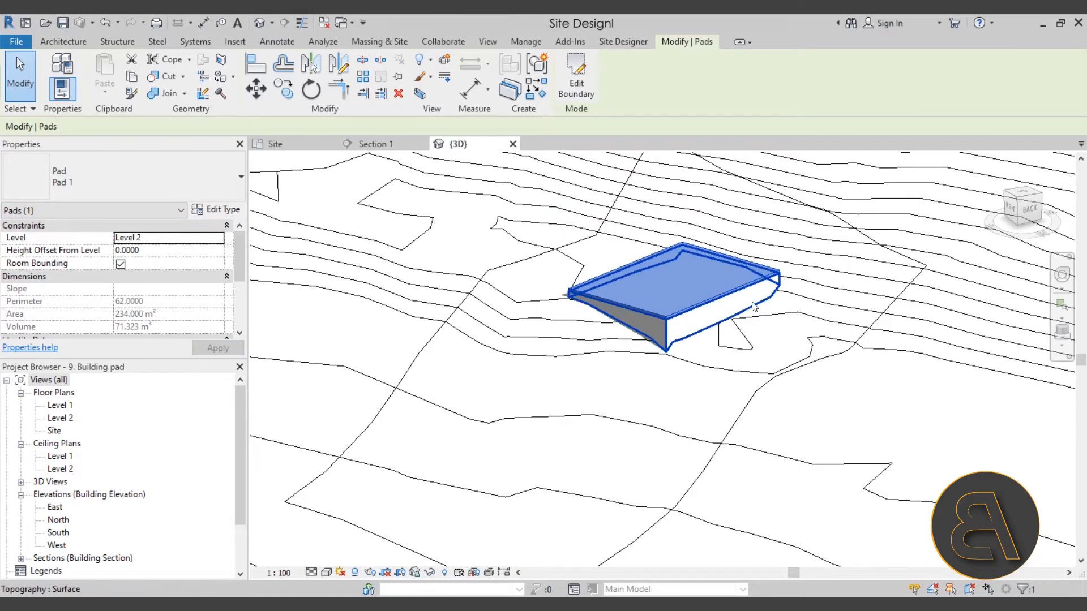
# - View the raised pad from another angle, reselect it and set its level back to Level 1
pyautogui.press('Escape')
pyautogui.keyDown('shift'); pyautogui.moveTo(670, 283); pyautogui.dragTo(613, 312, button='middle'); pyautogui.keyUp('shift')
pyautogui.click(648, 359)
pyautogui.click(618, 322)
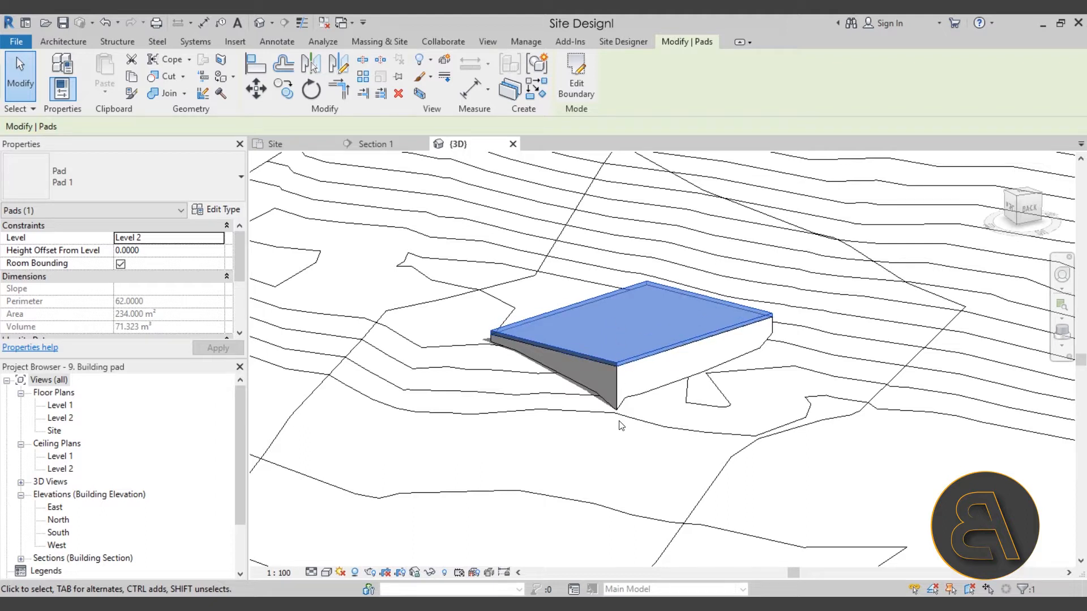
pyautogui.click(218, 247)
pyautogui.click(200, 251)
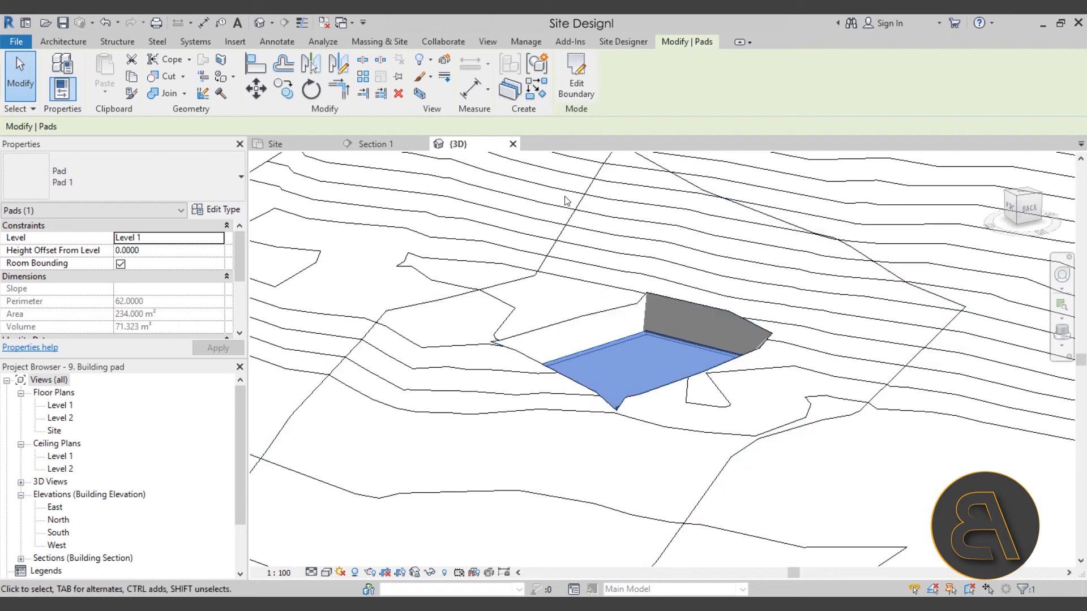
# - Review the pad's type properties and structure layers, close them without changes and clear the selection
pyautogui.moveTo(632, 363); pyautogui.dragTo(598, 345, button='middle')
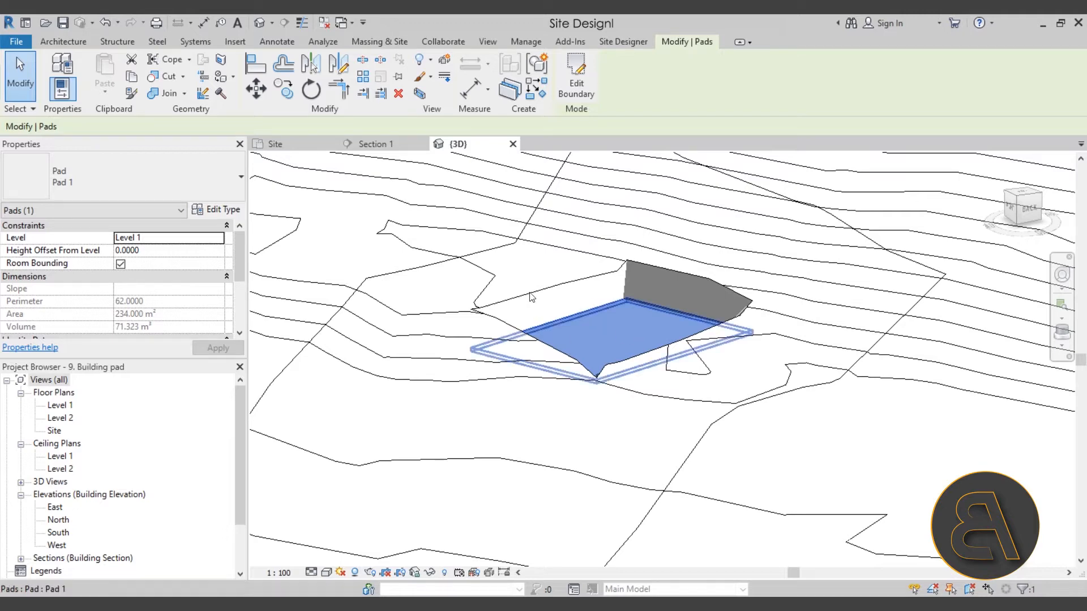
pyautogui.click(219, 211)
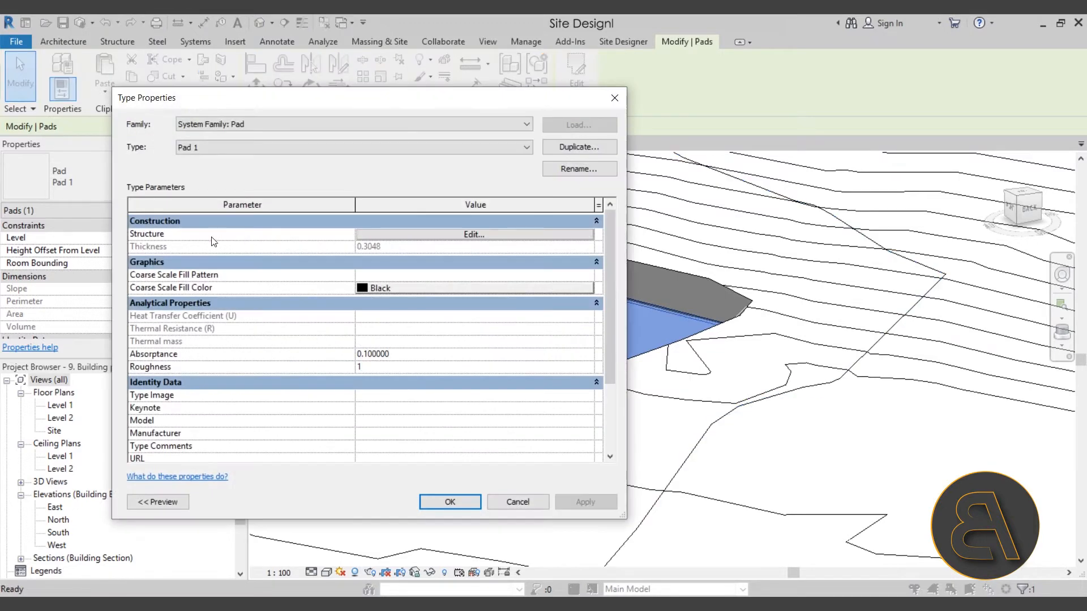
pyautogui.click(216, 147)
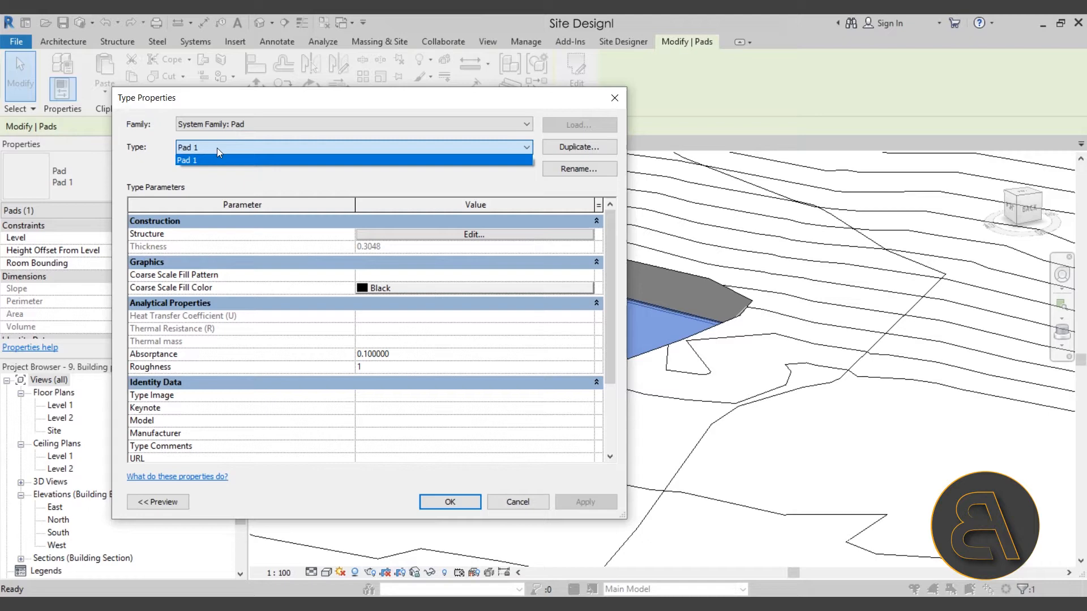
pyautogui.click(216, 148)
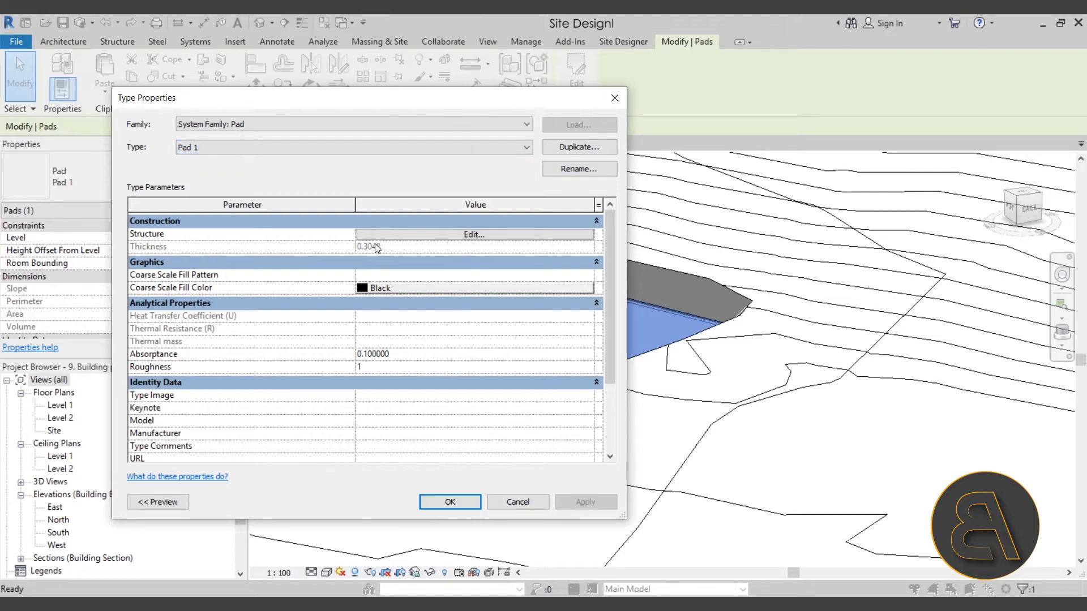
pyautogui.click(390, 236)
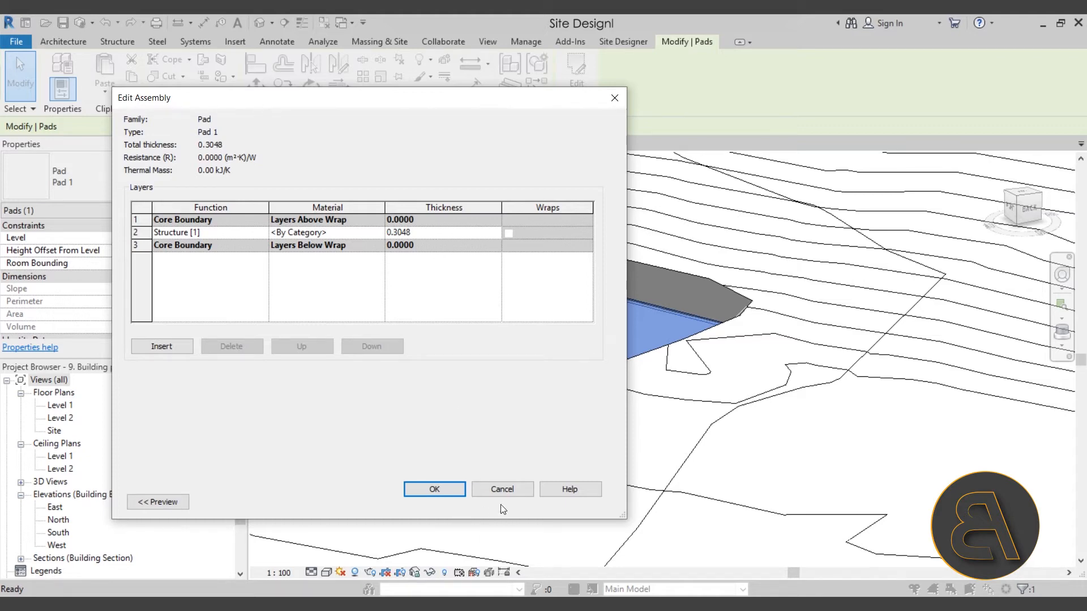
pyautogui.click(490, 488)
pyautogui.click(517, 502)
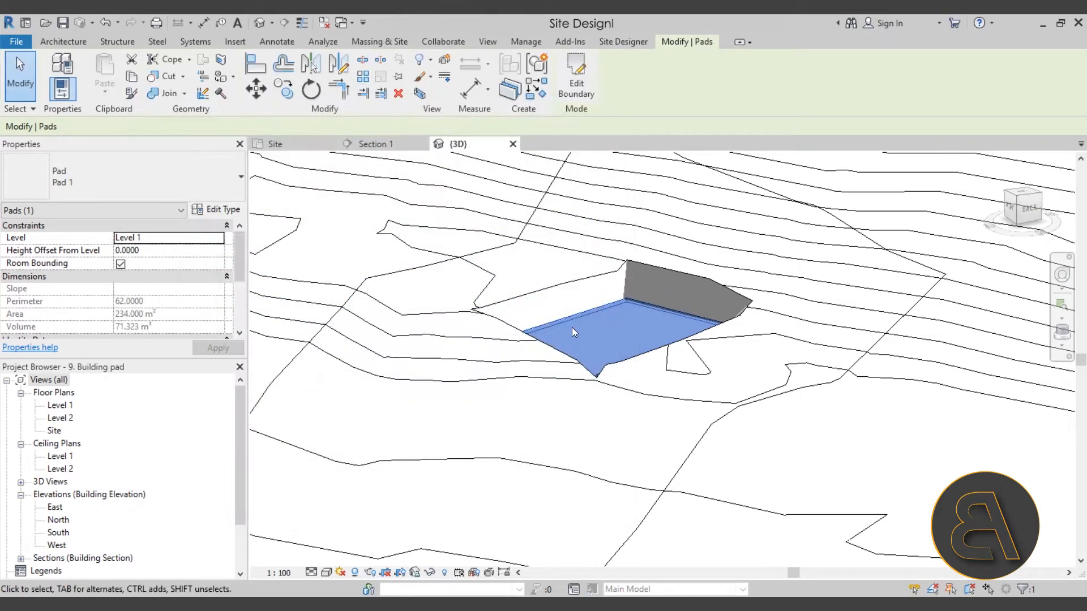
pyautogui.press('Escape')
pyautogui.scroll(-3, 591, 331)
pyautogui.keyDown('shift'); pyautogui.moveTo(600, 317); pyautogui.dragTo(571, 323, button='middle'); pyautogui.keyUp('shift')
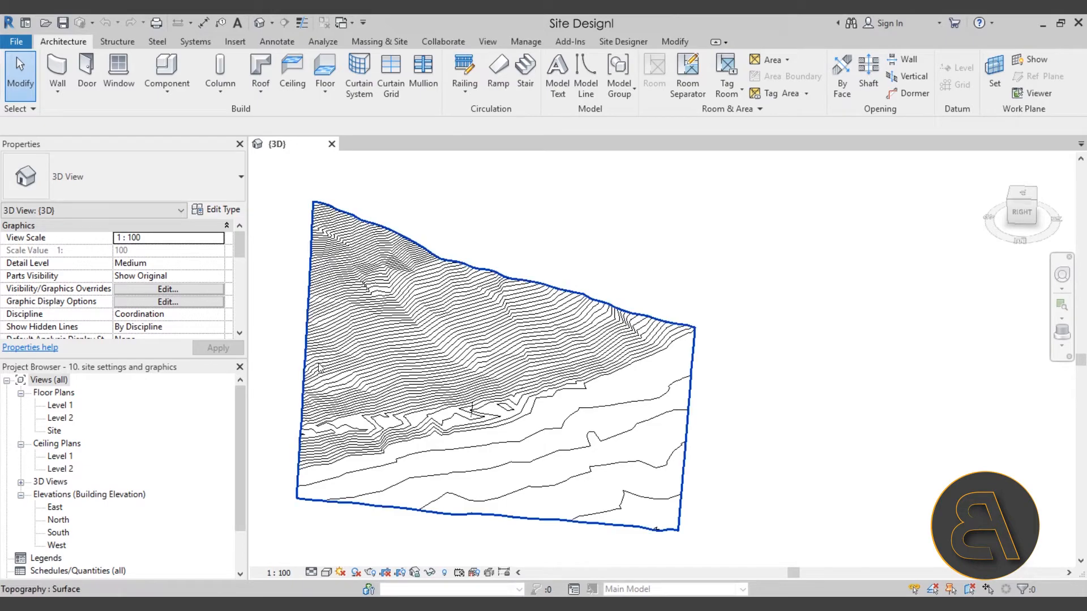
# - Review the contour line interval and additional contours in the Site Settings of the site graphics project
pyautogui.keyDown('shift'); pyautogui.moveTo(418, 465); pyautogui.dragTo(513, 491, button='middle'); pyautogui.keyUp('shift')
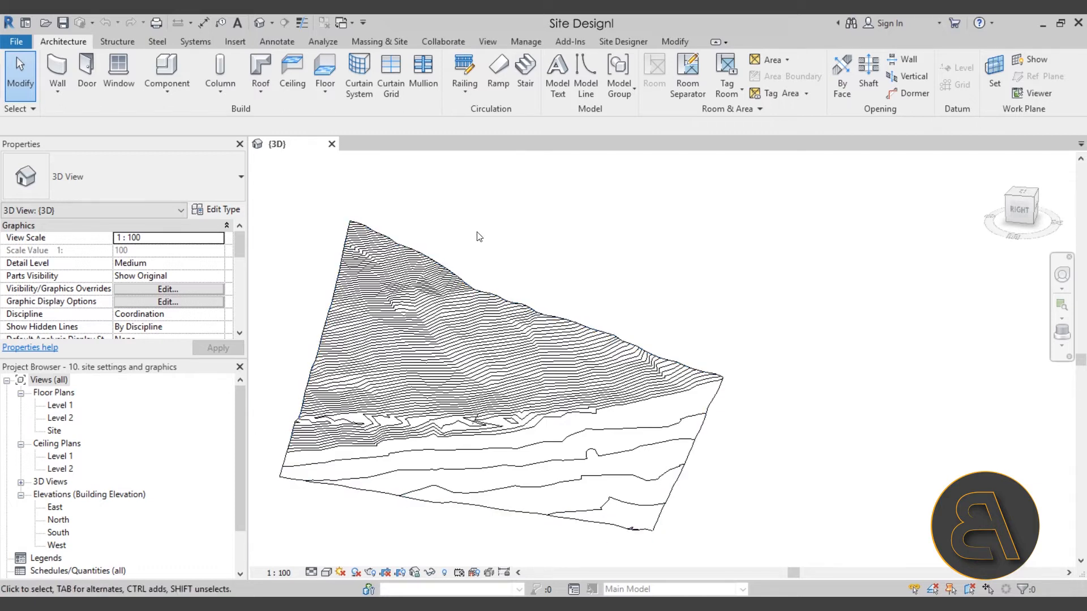
pyautogui.click(369, 44)
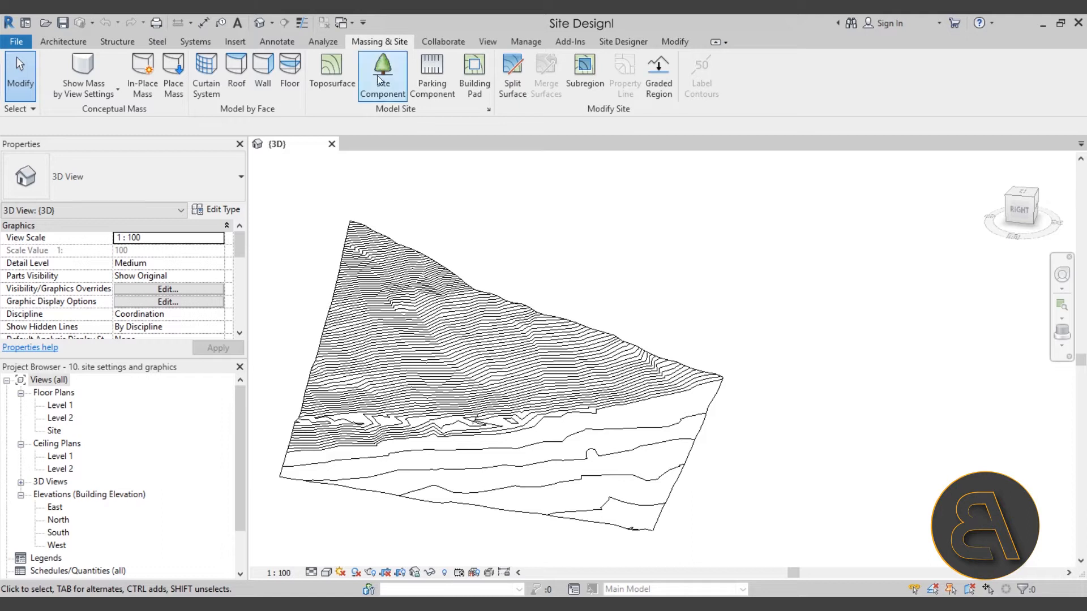
pyautogui.click(489, 111)
pyautogui.moveTo(418, 217); pyautogui.dragTo(373, 186)
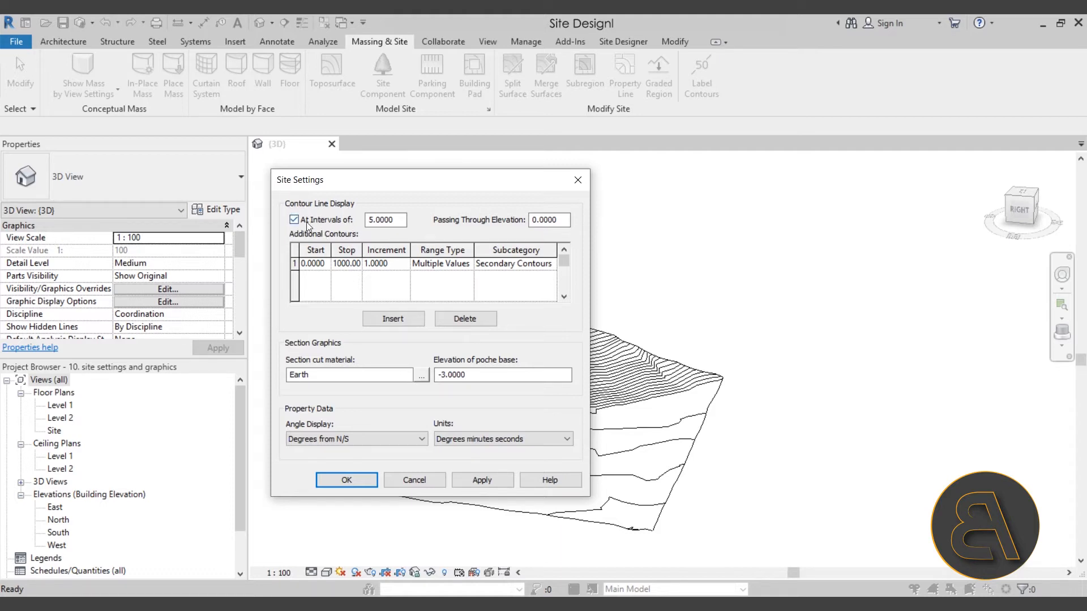
pyautogui.click(392, 221)
pyautogui.click(370, 485)
# - Examine the contour lines on the toposurface up close, comparing the thick primary lines with the thin secondary ones
pyautogui.scroll(8, 478, 400)
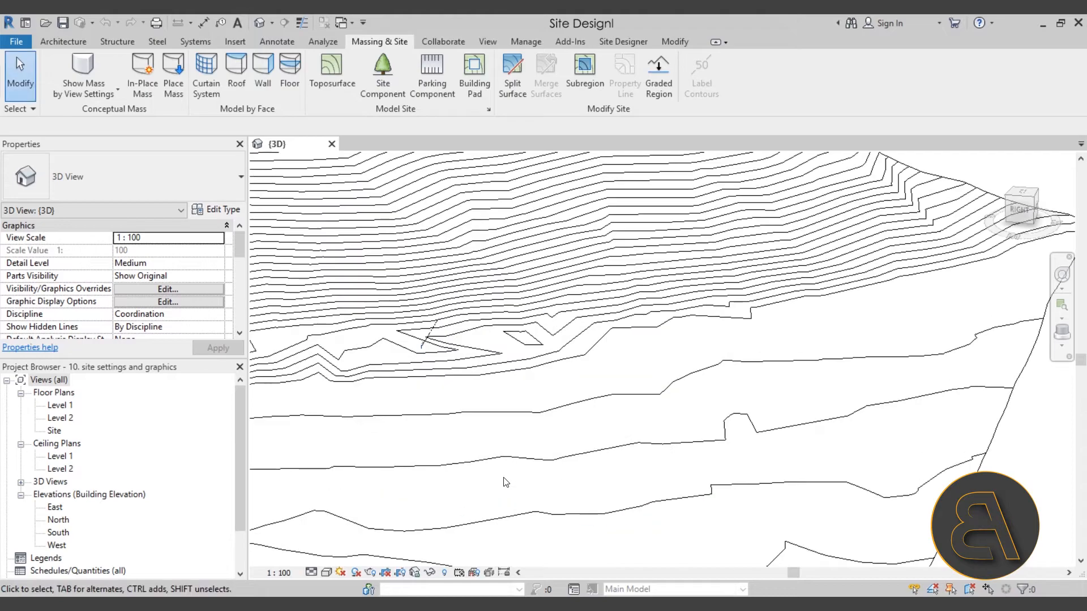
pyautogui.moveTo(478, 400); pyautogui.dragTo(744, 472, button='middle')
pyautogui.scroll(3, 347, 356)
pyautogui.moveTo(438, 322); pyautogui.dragTo(484, 432, button='middle')
pyautogui.moveTo(417, 243); pyautogui.dragTo(445, 358, button='middle')
pyautogui.scroll(-1, 382, 248)
pyautogui.scroll(4, 385, 252)
pyautogui.moveTo(384, 253); pyautogui.dragTo(652, 291, button='middle')
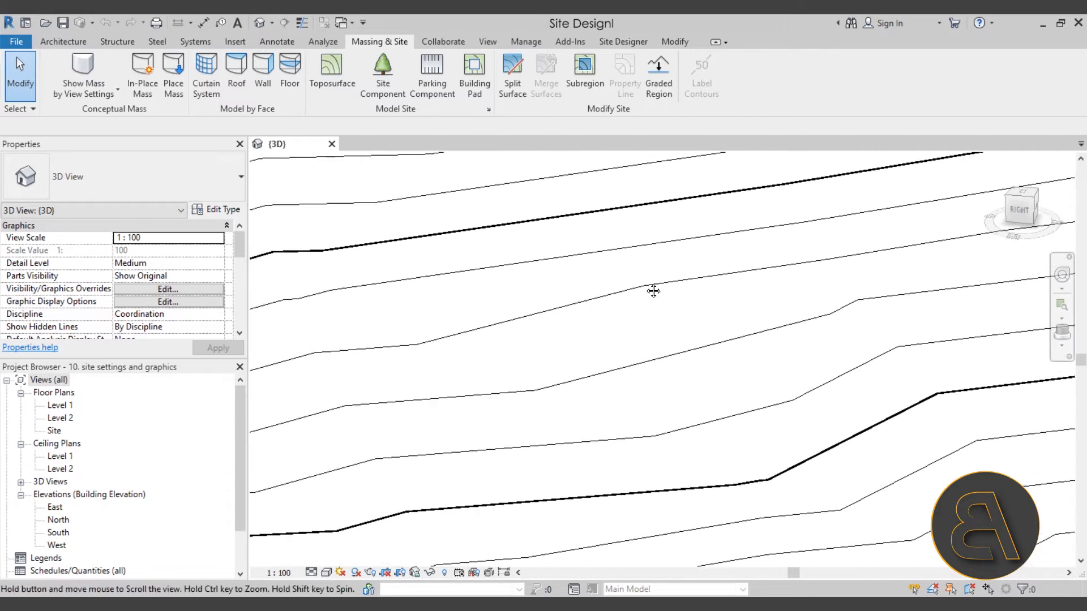
pyautogui.moveTo(505, 340); pyautogui.dragTo(730, 295, button='middle')
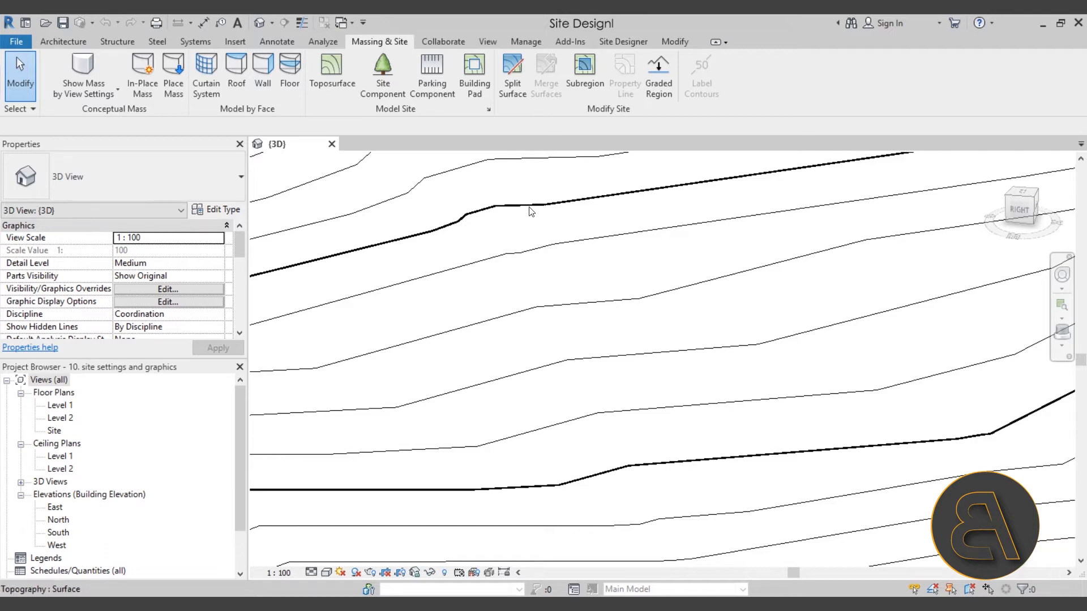
pyautogui.scroll(-2, 546, 317)
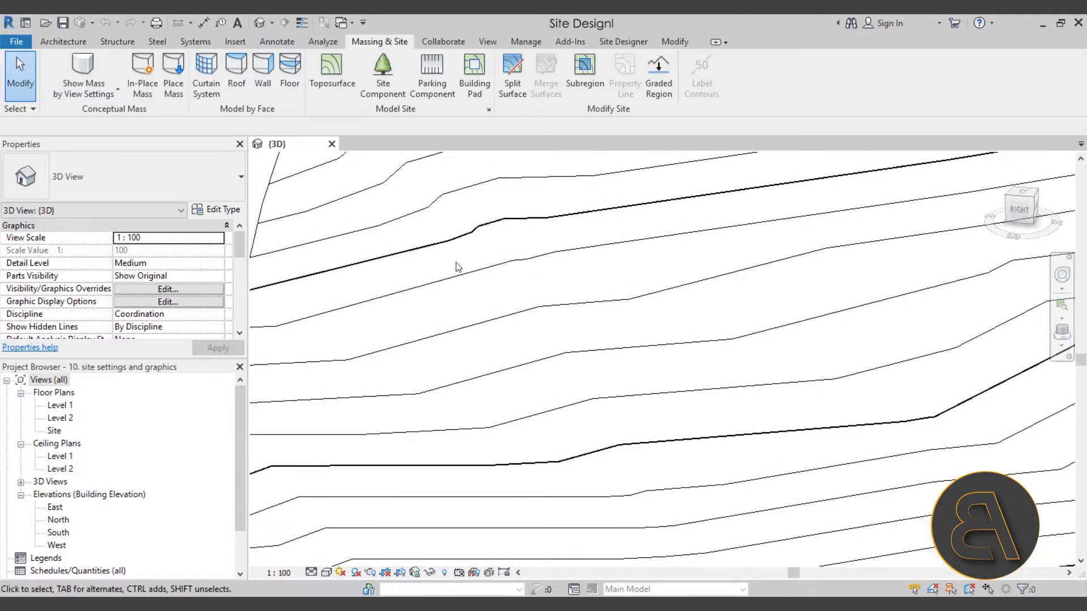
# - Set the contour line interval to 10 in the Site Settings and accept the change
pyautogui.click(489, 111)
pyautogui.moveTo(431, 181); pyautogui.dragTo(784, 181)
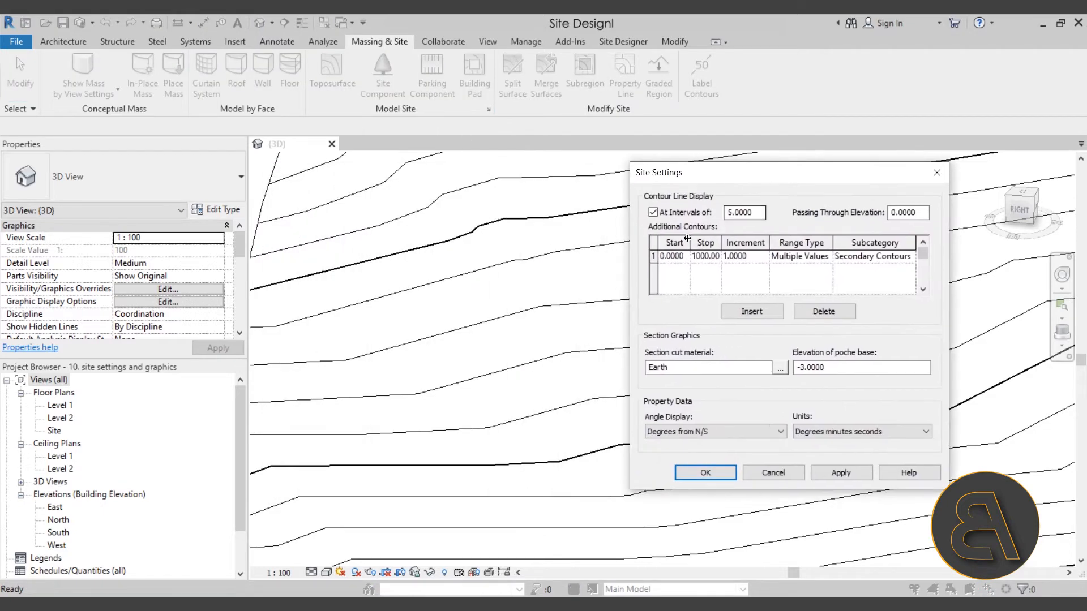
pyautogui.click(738, 212)
pyautogui.write('10')
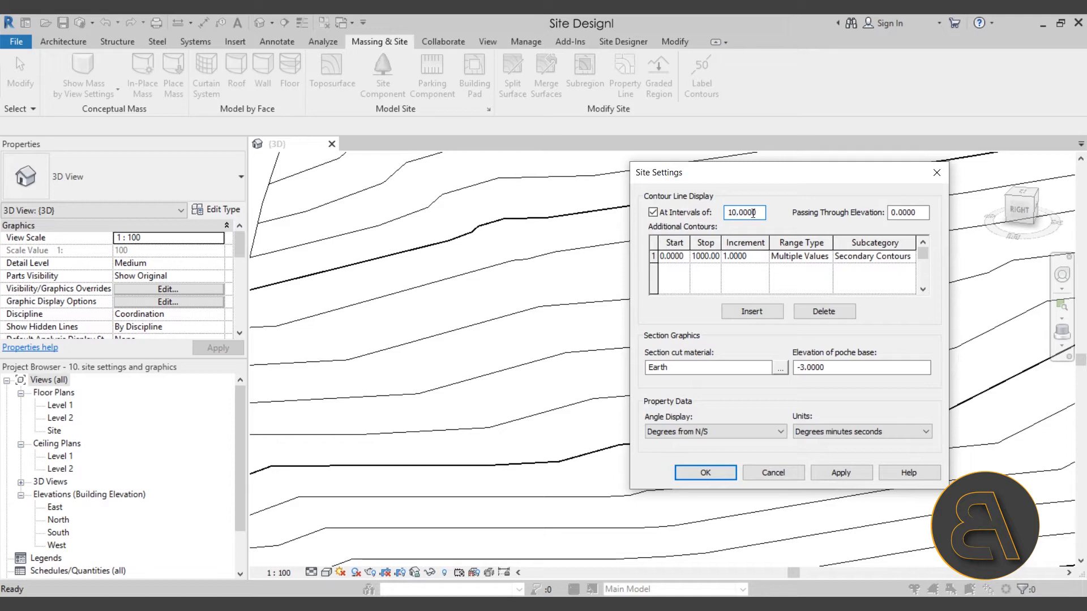
pyautogui.click(830, 471)
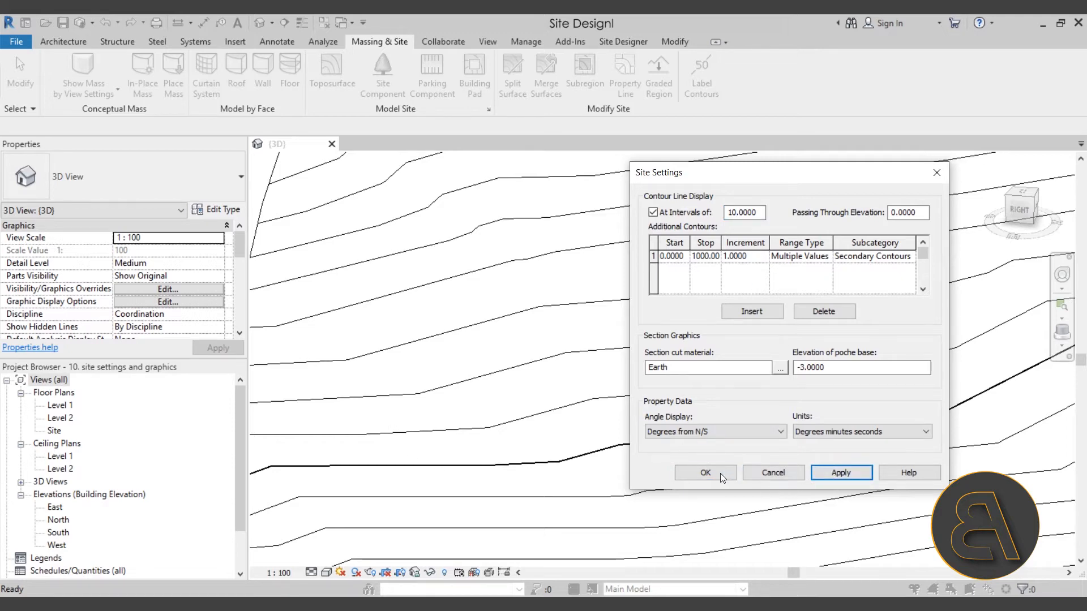
pyautogui.click(705, 472)
# - Inspect the contour lines near the toposurface's edge and set the 3D view's scale to 1:200
pyautogui.scroll(-3, 439, 359)
pyautogui.scroll(5, 416, 317)
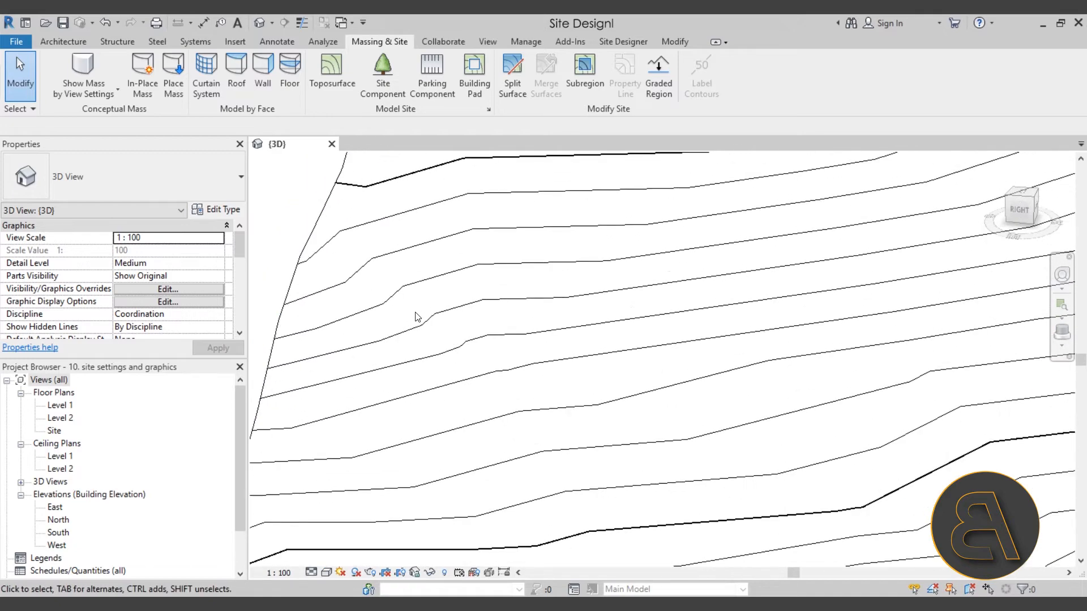
pyautogui.scroll(2, 372, 201)
pyautogui.scroll(-3, 456, 195)
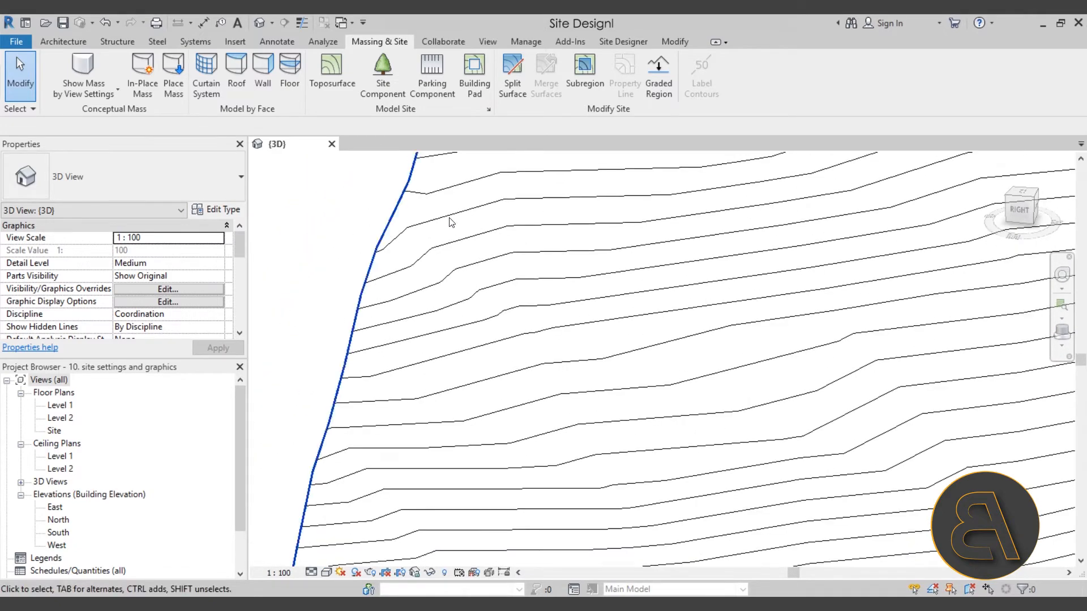
pyautogui.moveTo(466, 237); pyautogui.dragTo(480, 269, button='middle')
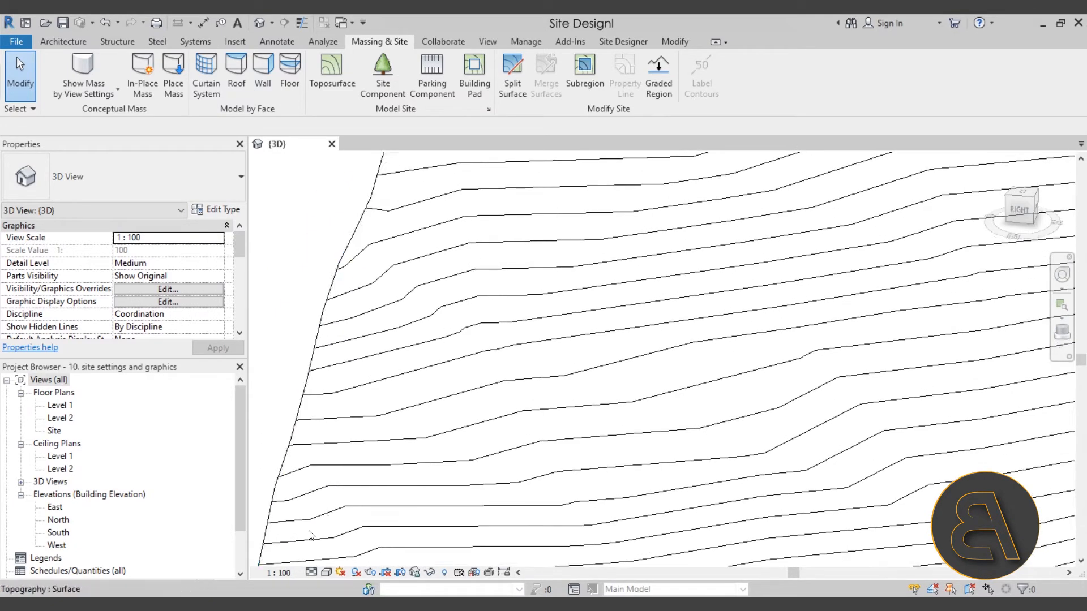
pyautogui.click(283, 573)
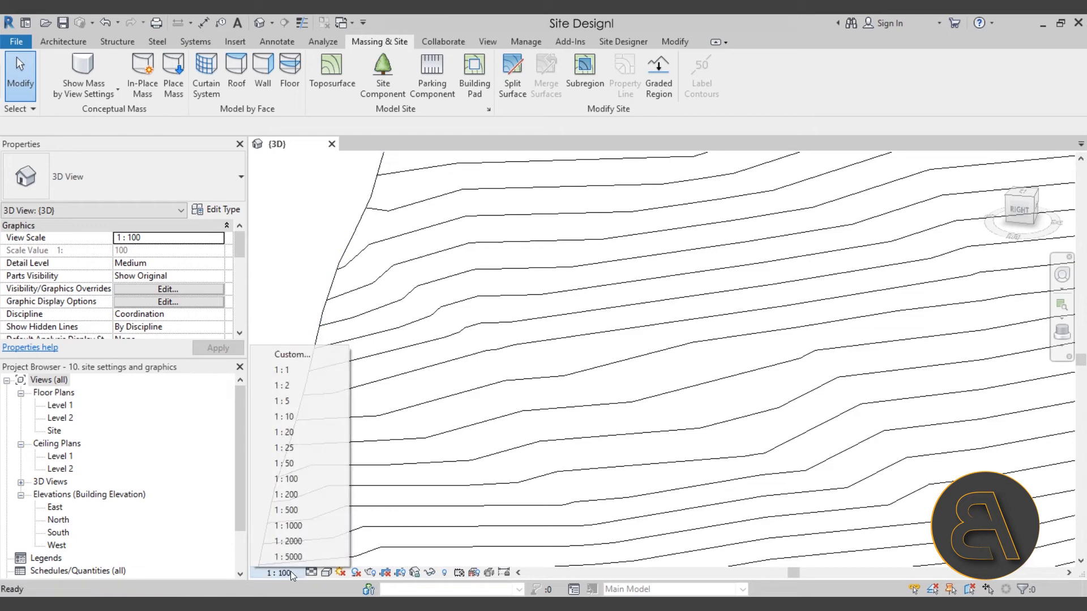
pyautogui.click(288, 494)
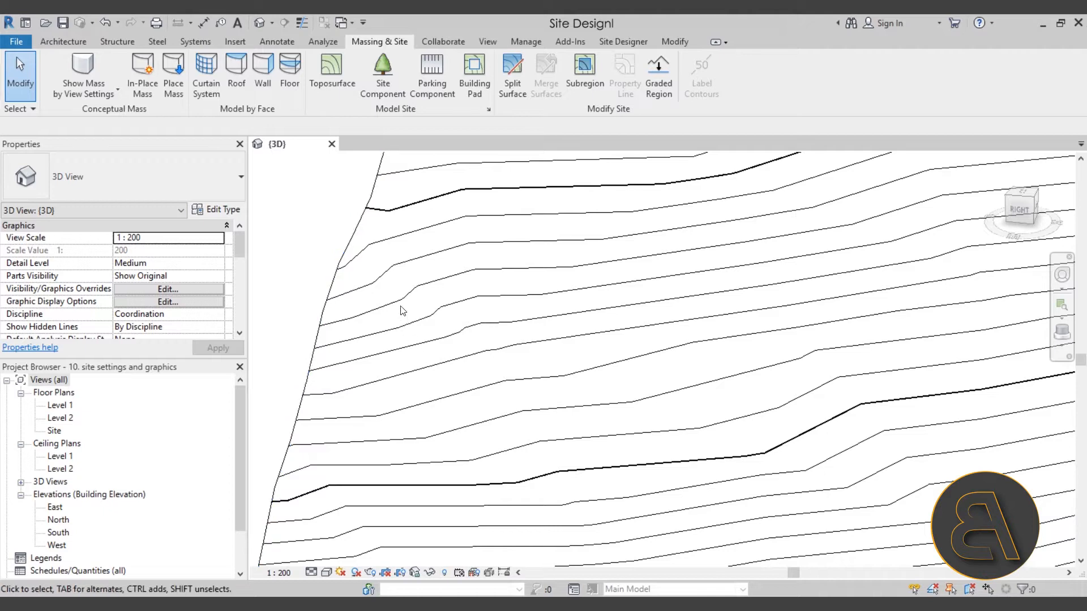
# - Make the primary contours pass through elevation 2 in the Site Settings and apply it
pyautogui.click(488, 110)
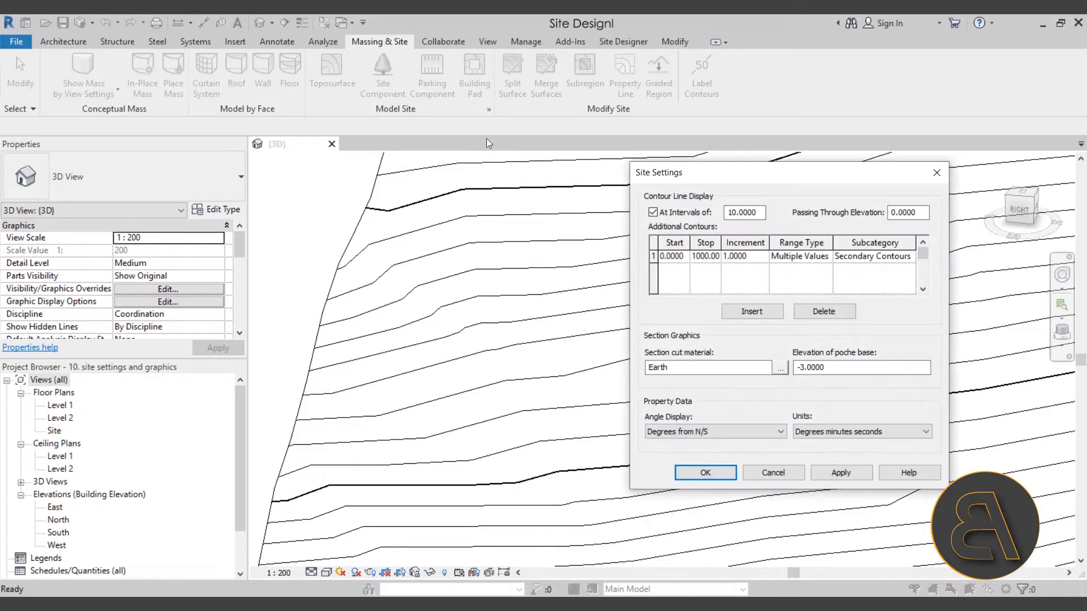
pyautogui.moveTo(742, 175); pyautogui.dragTo(625, 171)
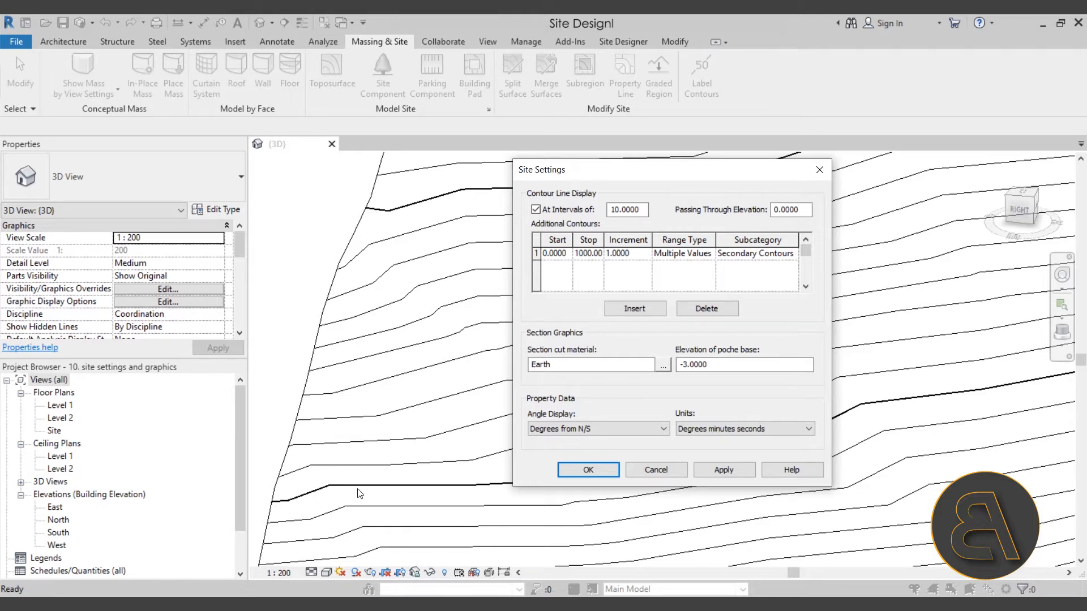
pyautogui.doubleClick(774, 210)
pyautogui.write('2')
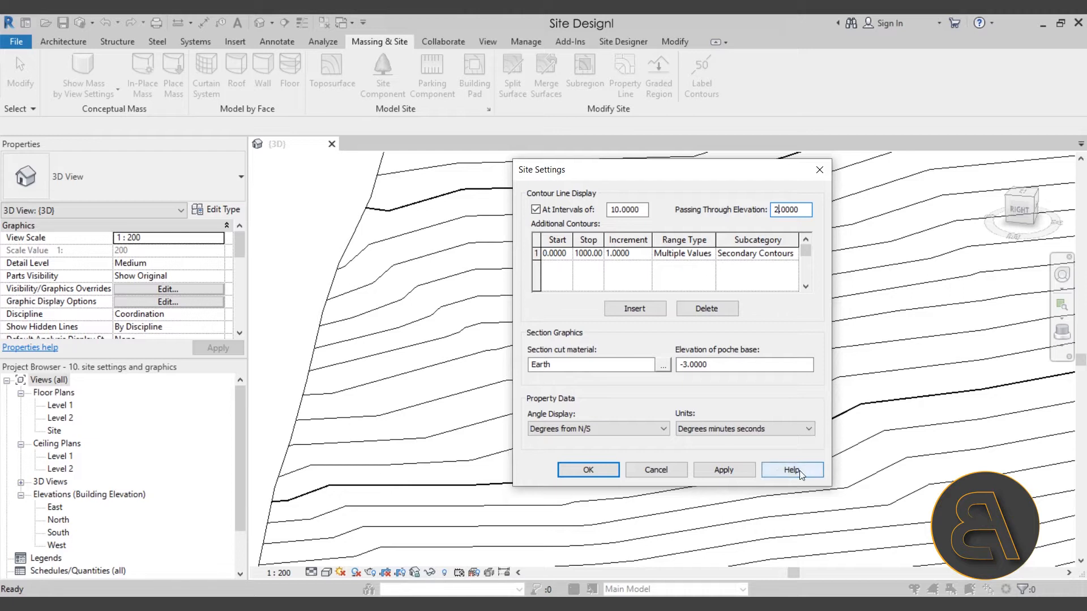
pyautogui.click(724, 469)
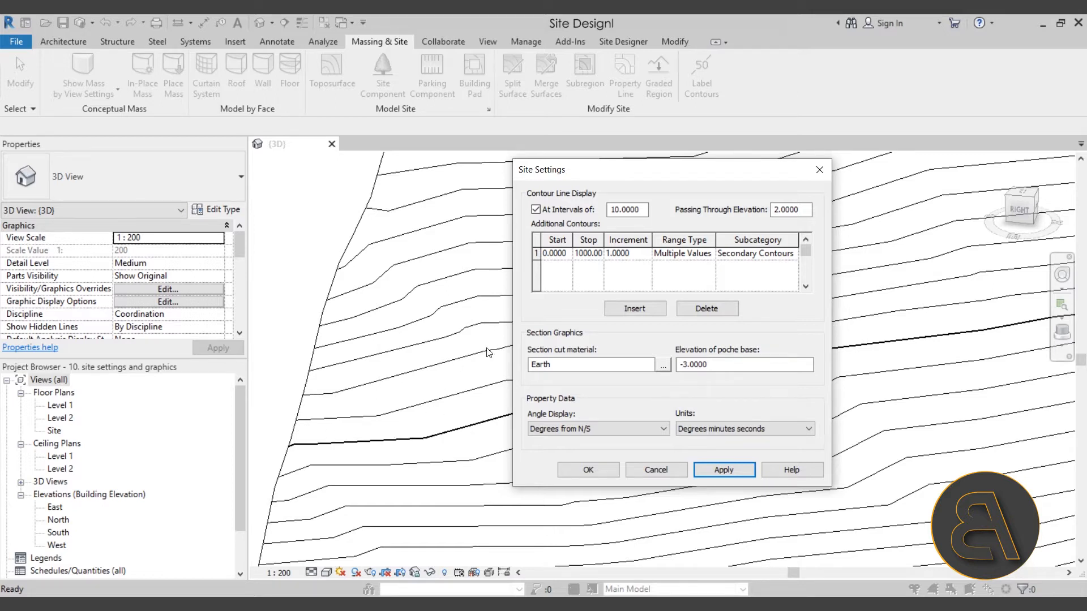
# - Set the additional contour range's start to -10 and its increment to 2, and apply the changes
pyautogui.moveTo(674, 180); pyautogui.dragTo(671, 189)
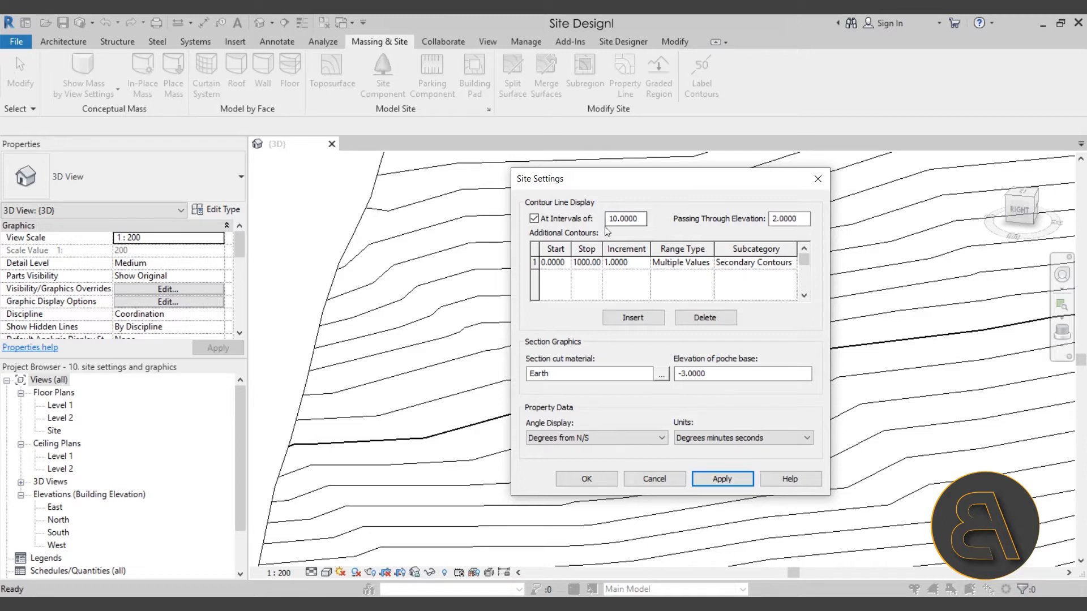
pyautogui.click(544, 265)
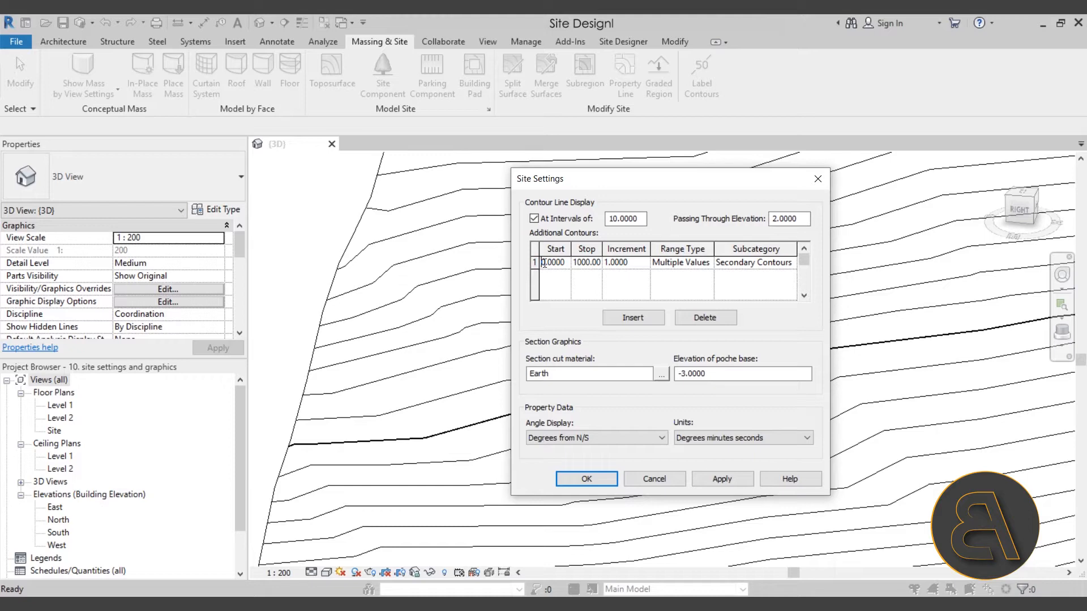
pyautogui.write('-1')
pyautogui.click(596, 278)
pyautogui.click(611, 263)
pyautogui.press('BackSpace')
pyautogui.click(722, 482)
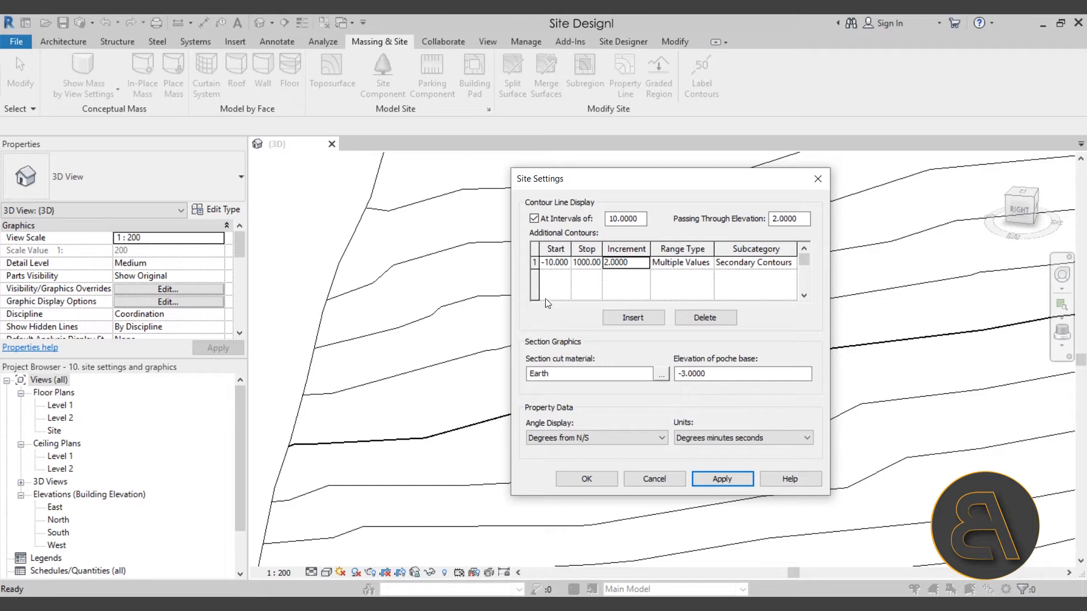
# - Try an increment of 0.5 for the additional contour range and apply it
pyautogui.click(611, 264)
pyautogui.moveTo(609, 264); pyautogui.dragTo(604, 264)
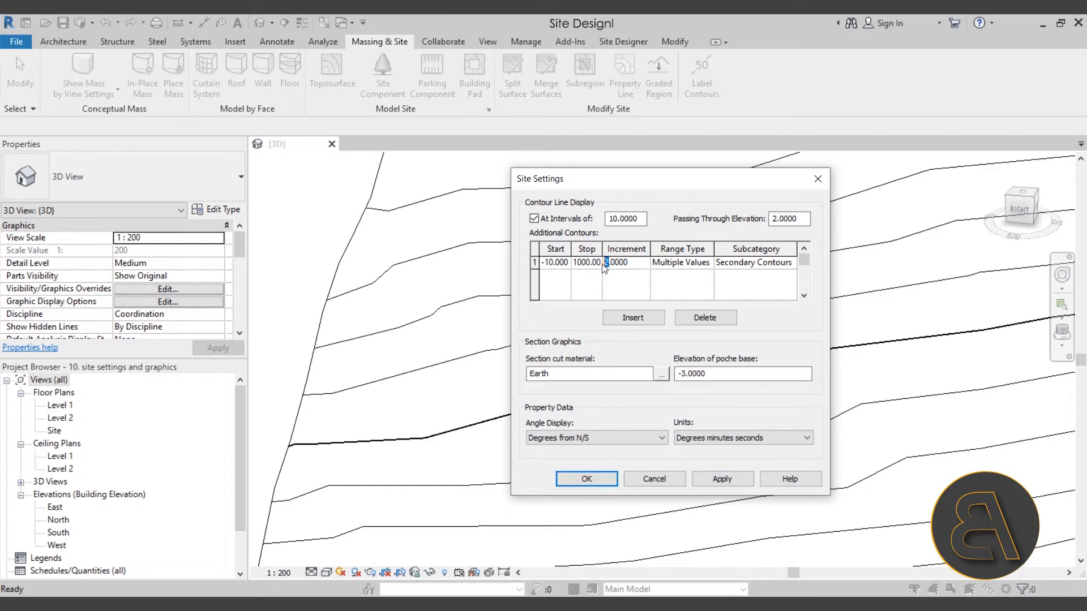
pyautogui.write('0.5')
pyautogui.click(719, 481)
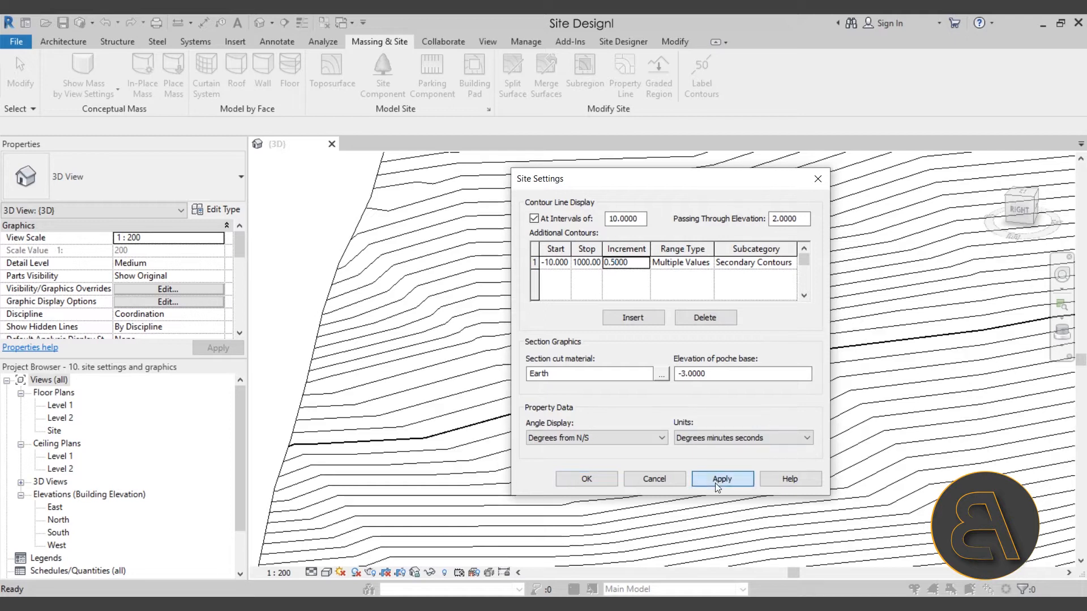
# - Set the additional contour range's increment to 1 and apply it
pyautogui.click(612, 263)
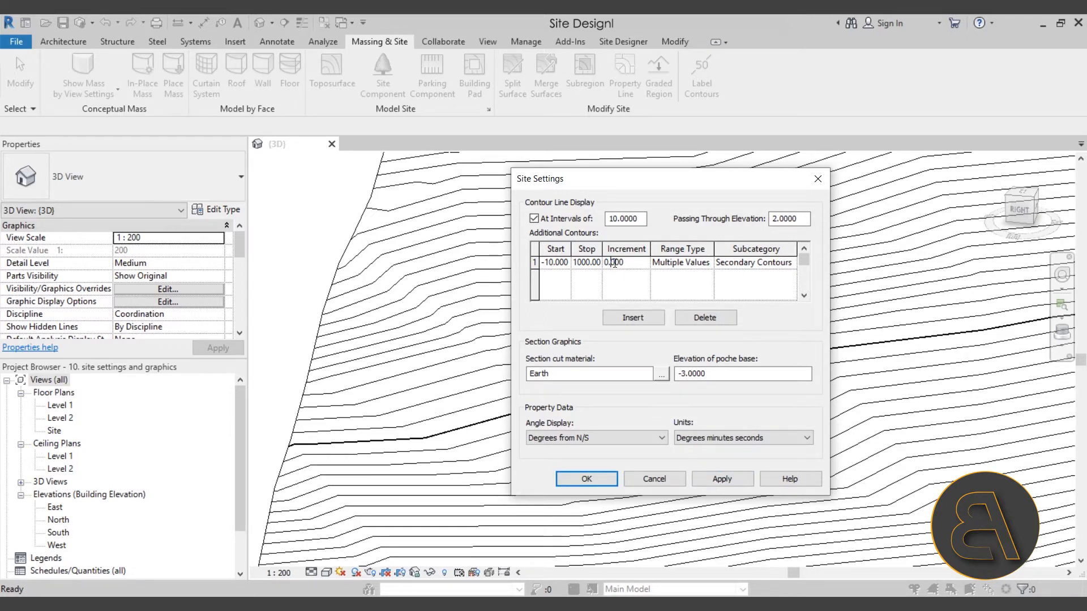
pyautogui.write('1')
pyautogui.click(736, 480)
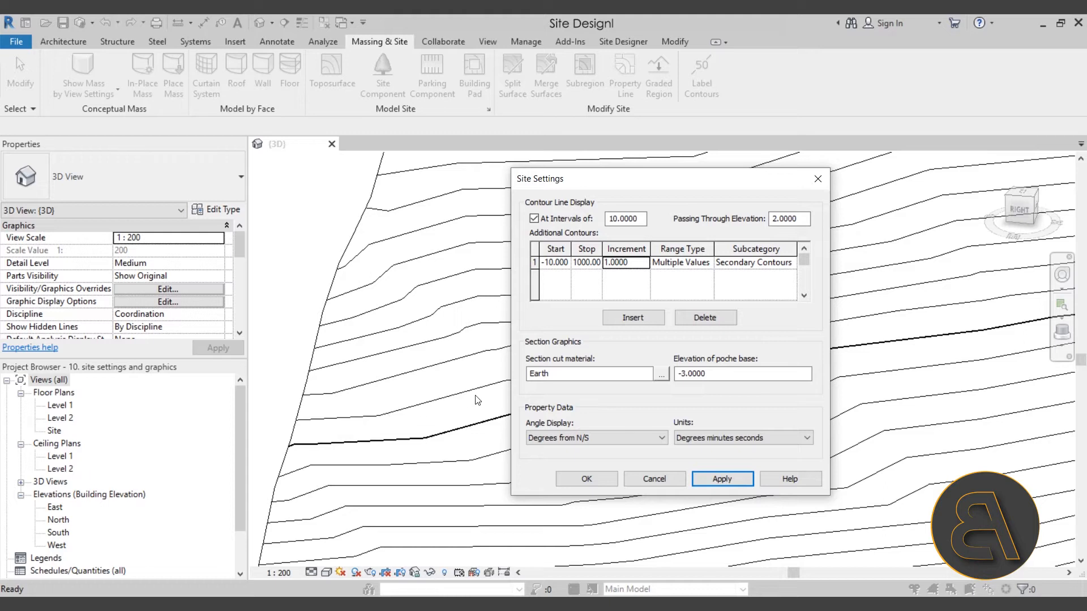
# - Keep the additional contour's range type at Multiple Values and try the Primary Contours subcategory on it
pyautogui.click(707, 263)
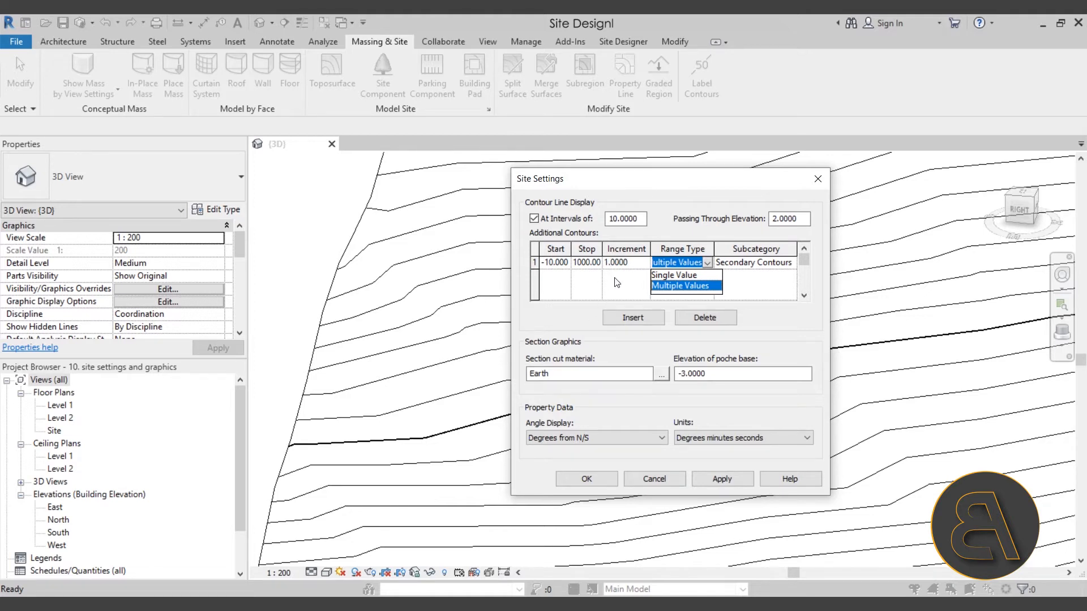
pyautogui.click(671, 290)
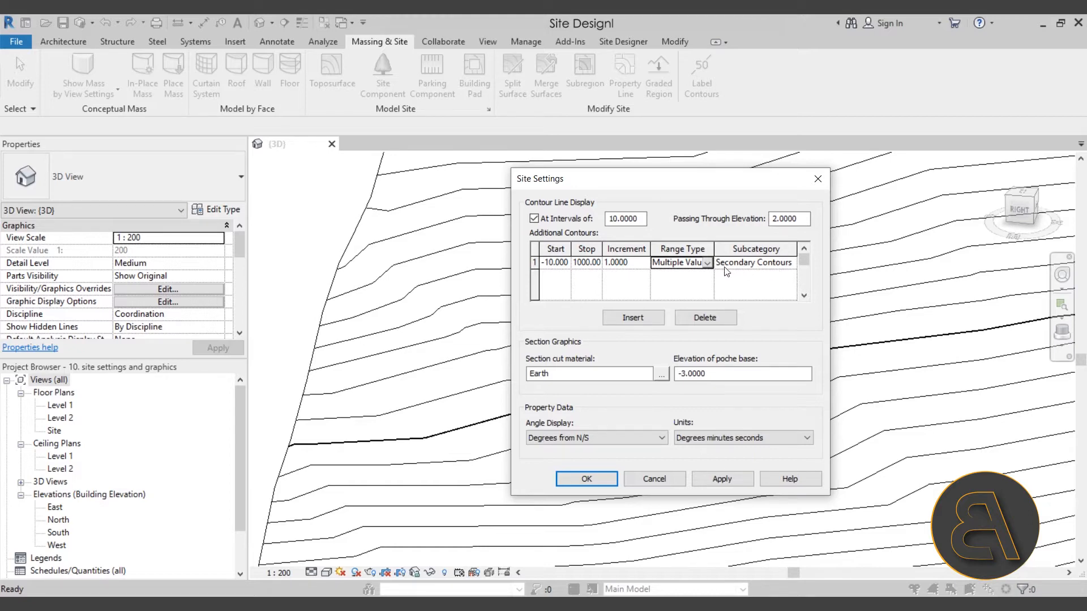
pyautogui.click(792, 263)
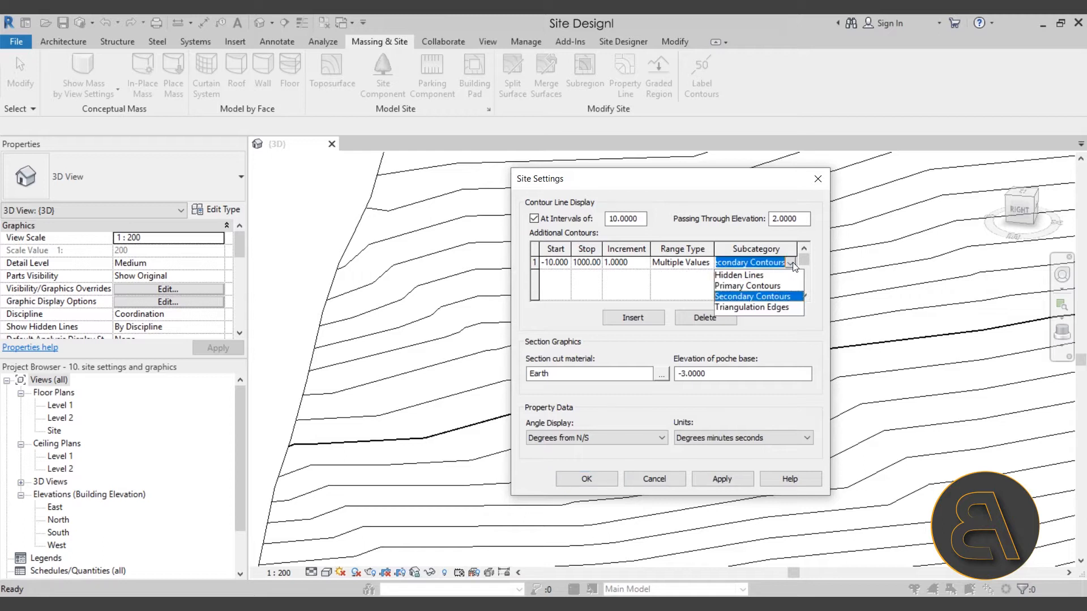
pyautogui.click(775, 285)
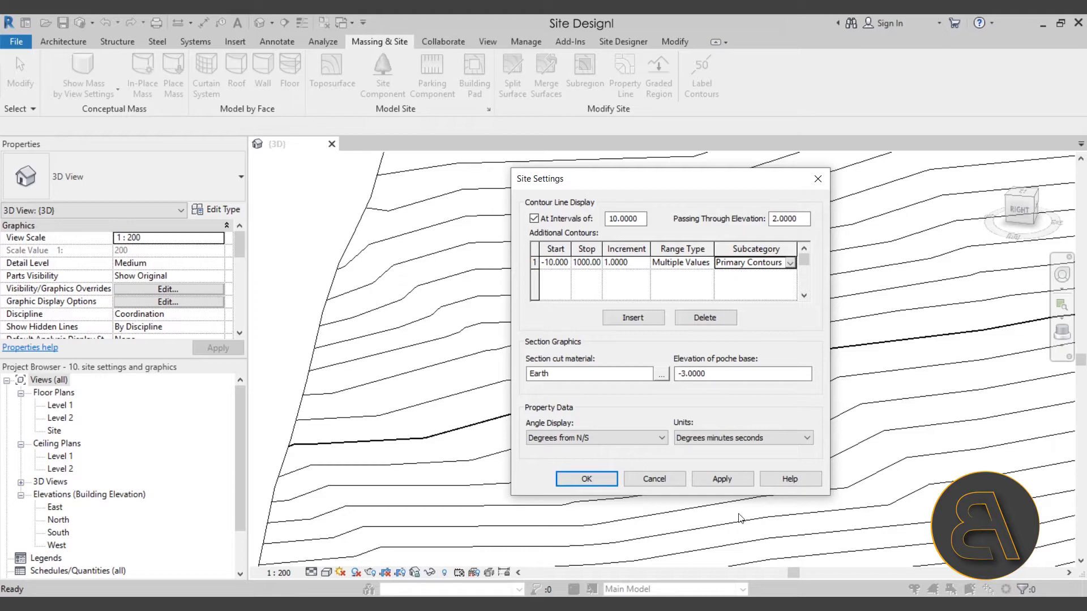
pyautogui.click(720, 479)
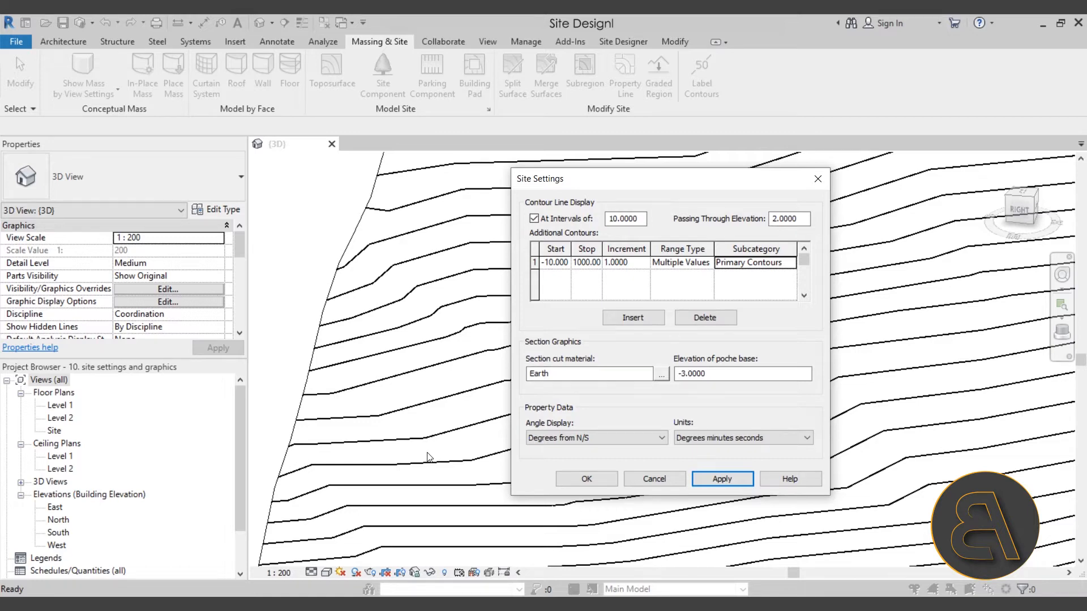
# - Return the additional contour's subcategory to Secondary Contours and apply it
pyautogui.click(791, 263)
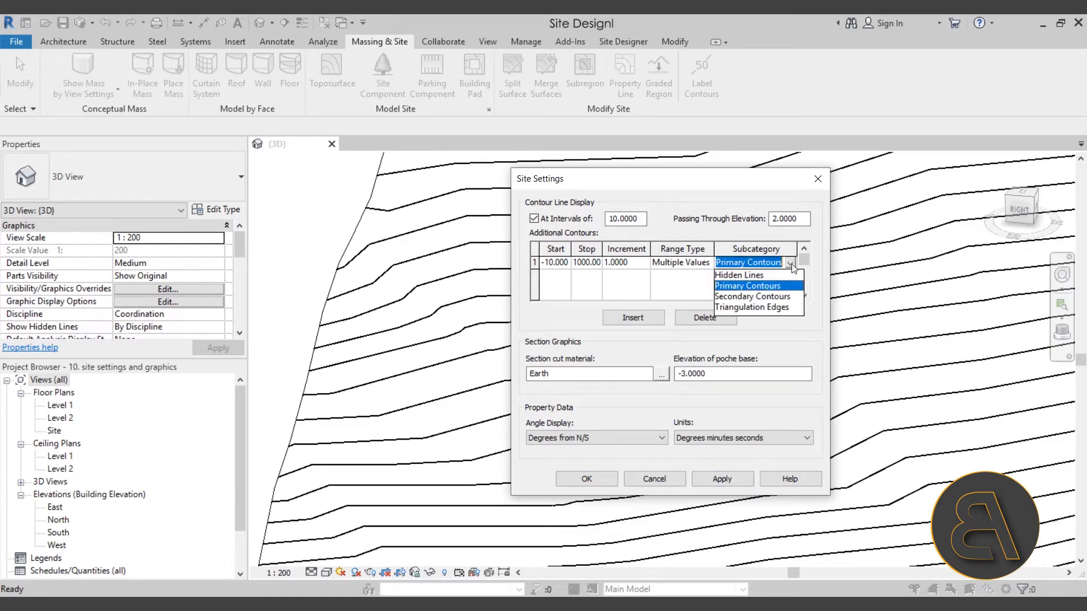
pyautogui.click(739, 297)
pyautogui.click(727, 479)
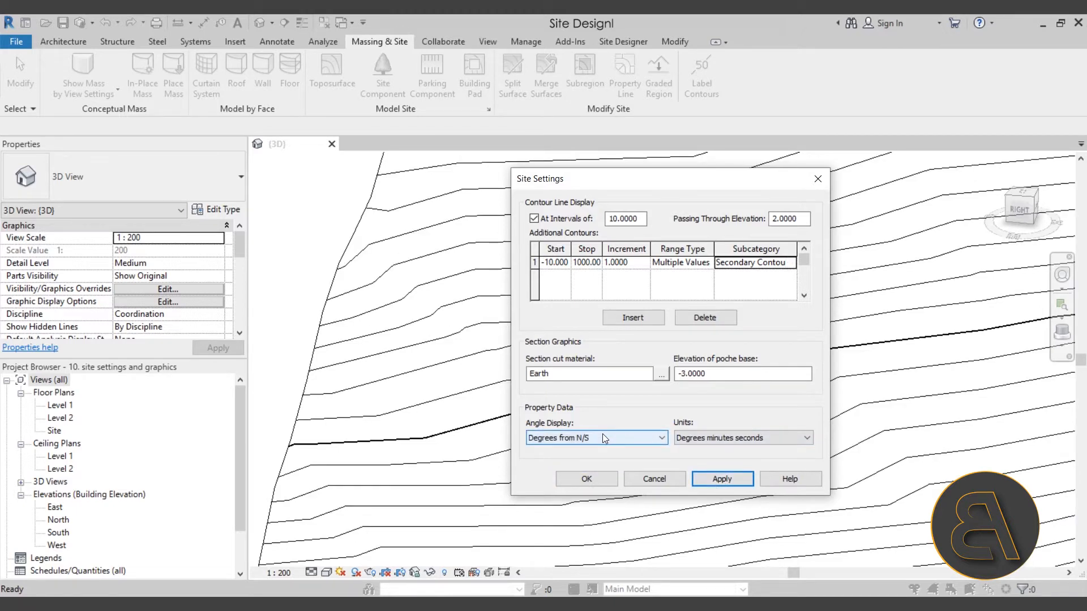
# - Insert a second additional contour row with the range type Multiple Values and an increment of 0.5
pyautogui.click(790, 263)
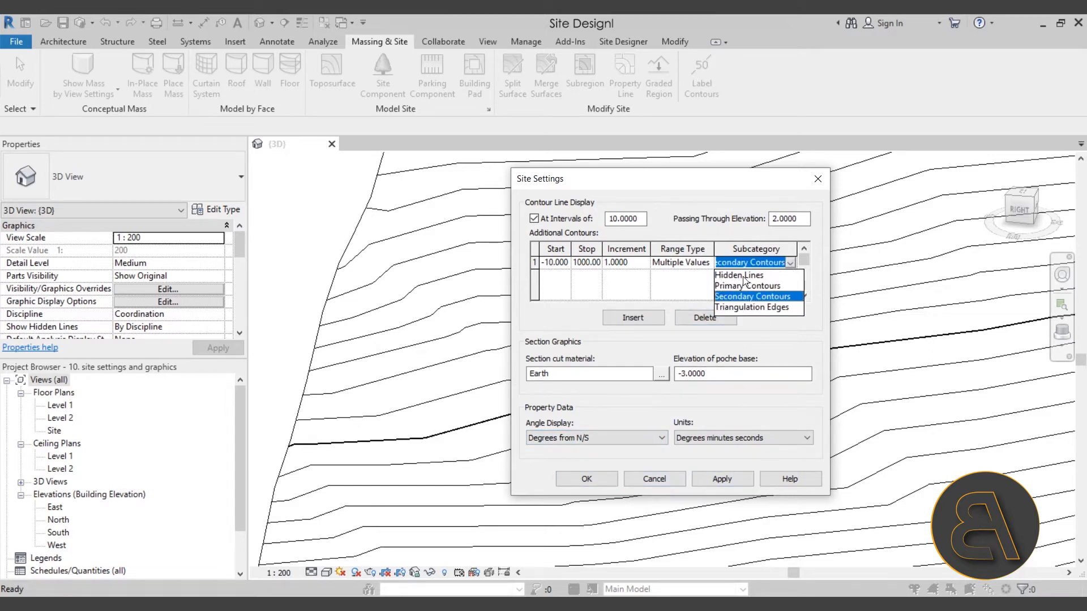
pyautogui.click(675, 300)
pyautogui.click(637, 324)
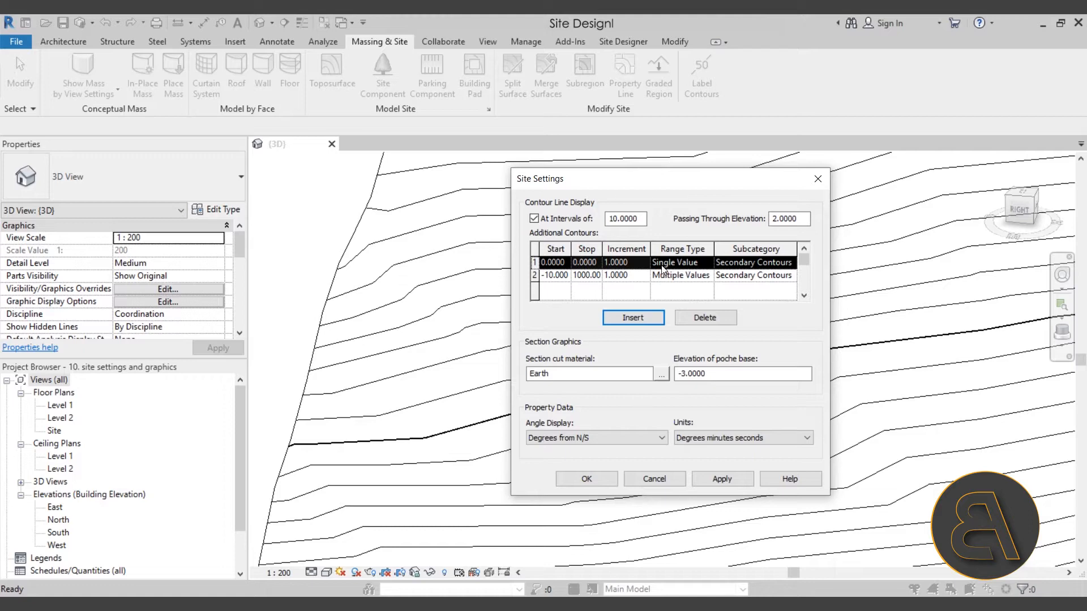
pyautogui.click(708, 263)
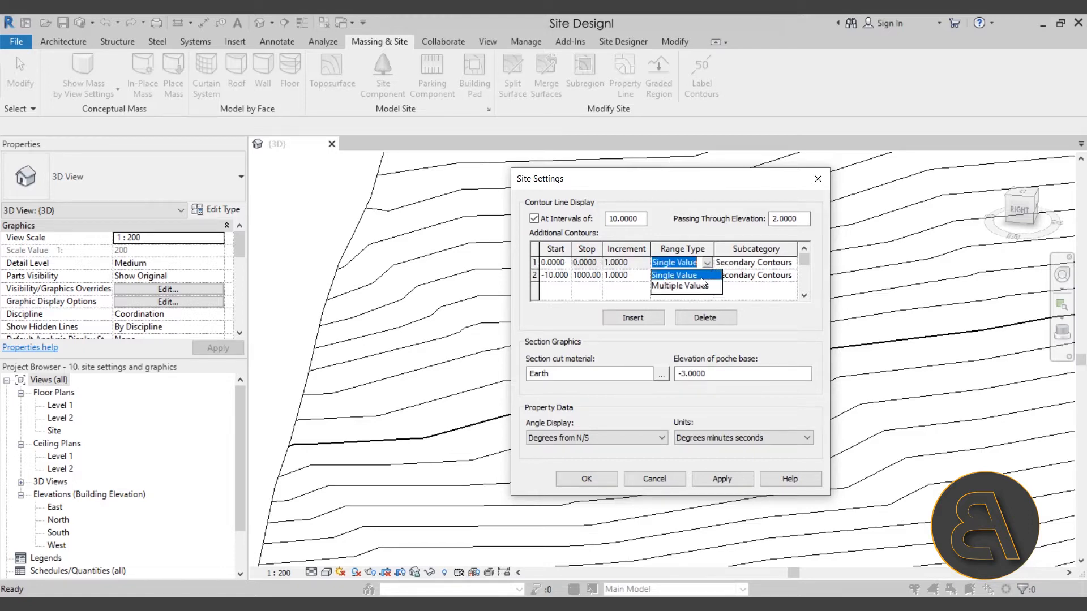
pyautogui.click(693, 287)
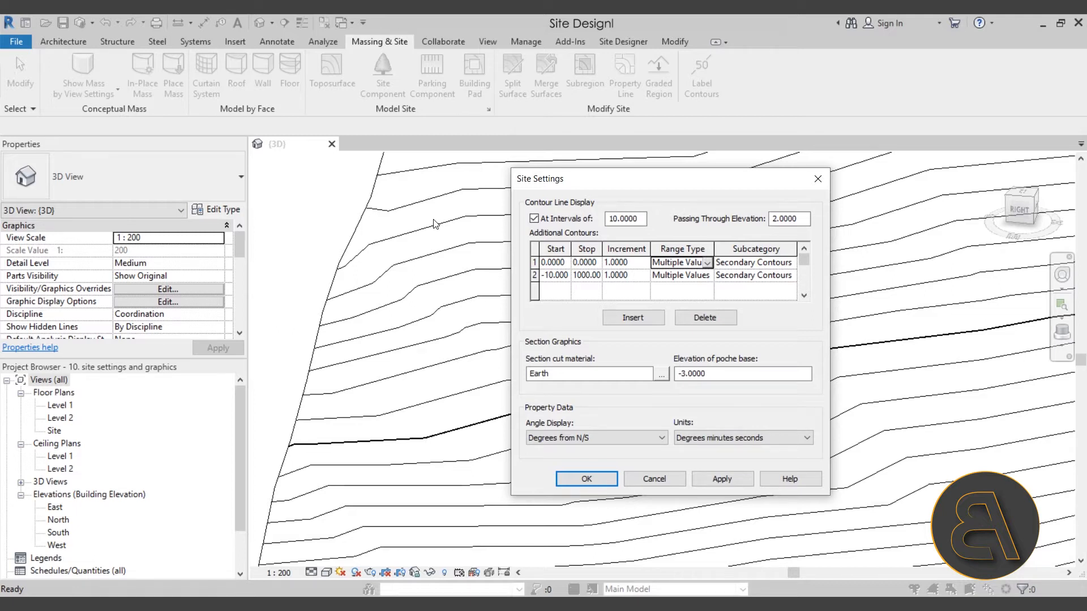
pyautogui.click(633, 263)
pyautogui.write('.5')
# - Assign the Hidden Lines subcategory to the new contour row and apply it
pyautogui.click(789, 263)
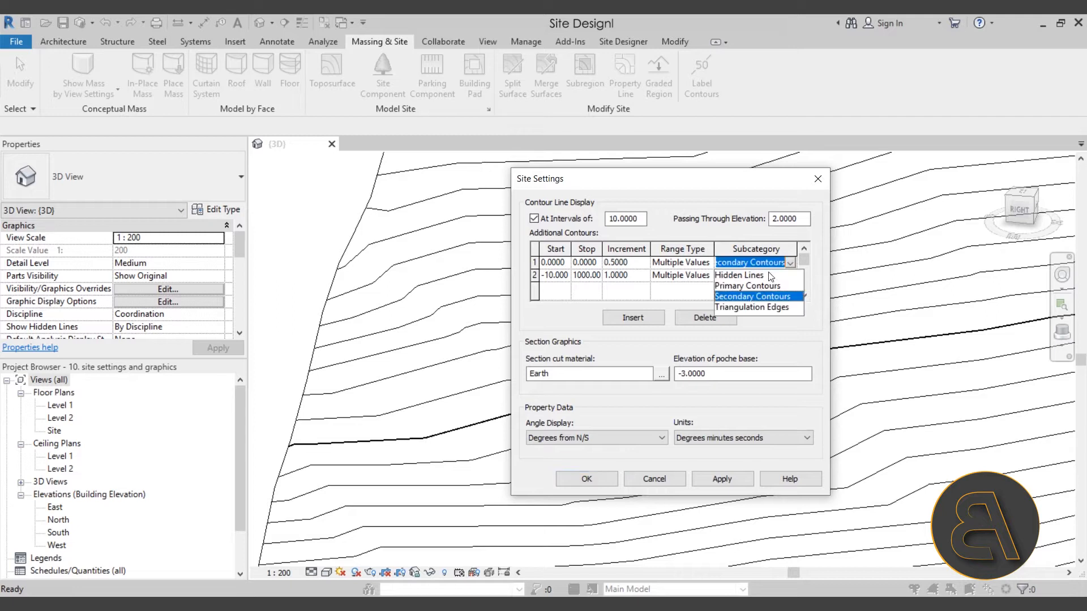
pyautogui.click(740, 275)
pyautogui.click(721, 480)
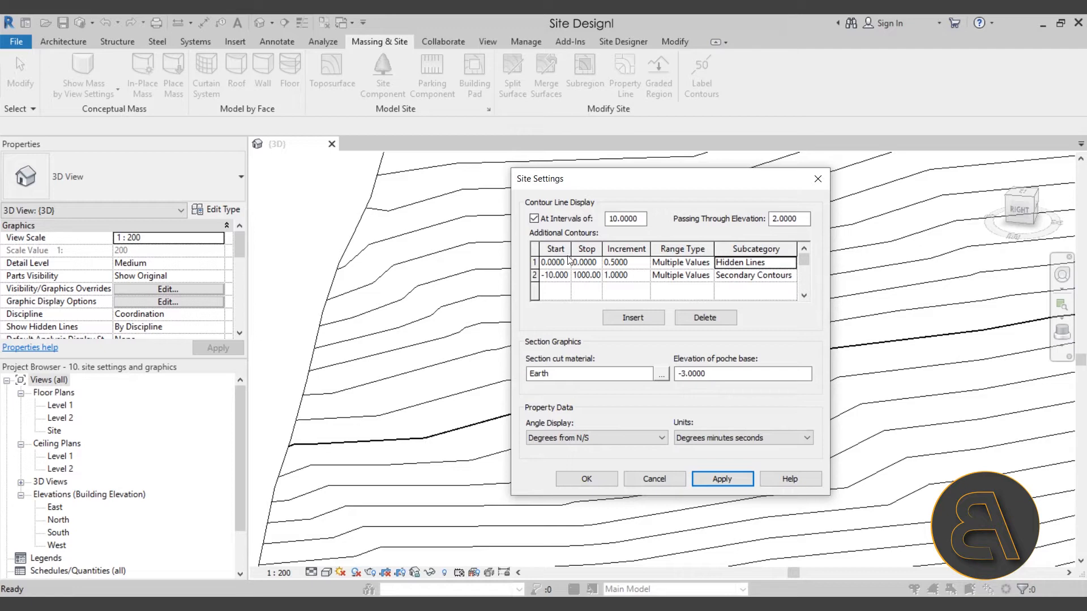
# - Set the hidden-line contour row's stop elevation to 1000 and apply it
pyautogui.click(546, 264)
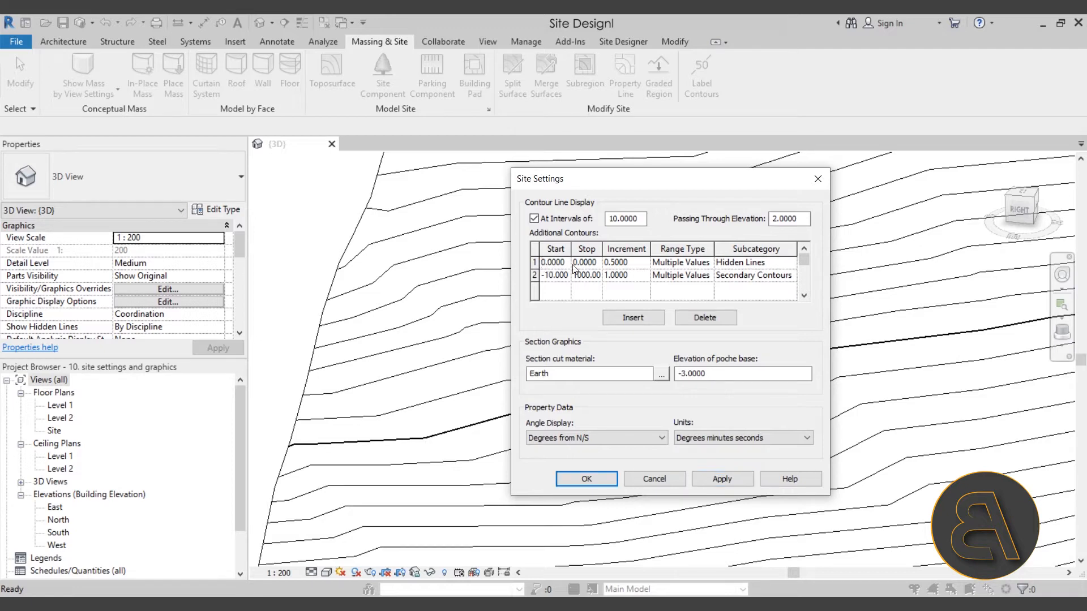
pyautogui.press('BackSpace')
pyautogui.write('100')
pyautogui.click(735, 477)
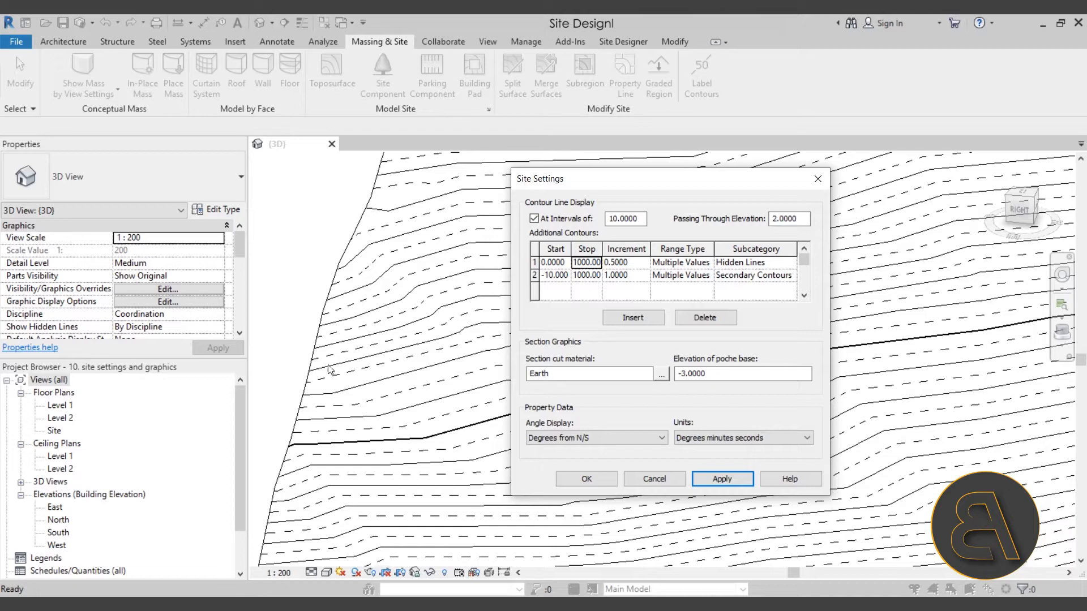
# - Set the hidden-line contour row's increment to 2 and apply it
pyautogui.click(619, 263)
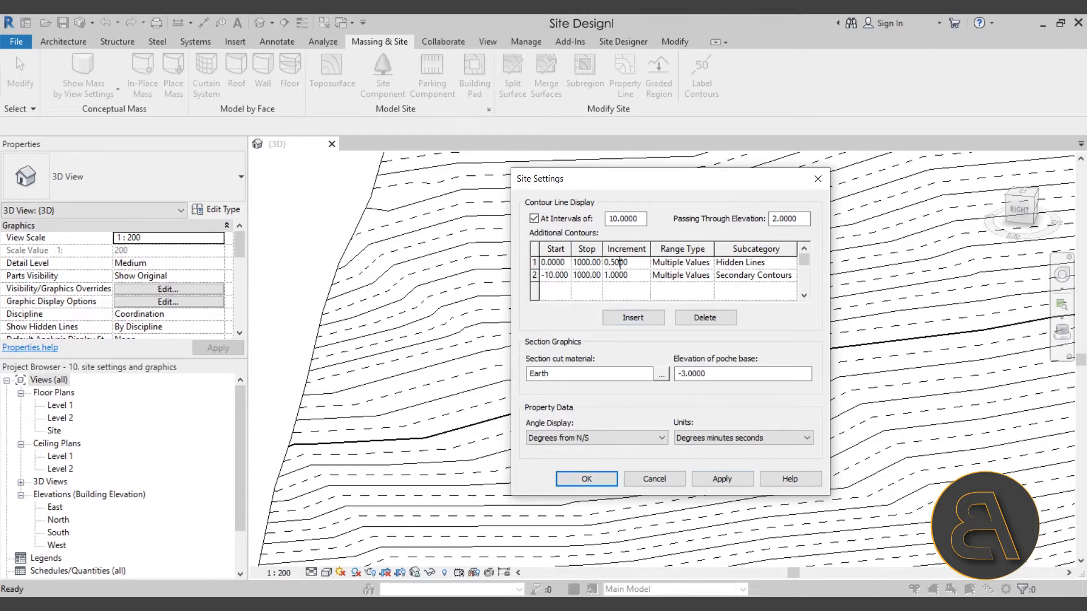
pyautogui.moveTo(617, 264); pyautogui.dragTo(553, 270)
pyautogui.write('2.')
pyautogui.click(727, 484)
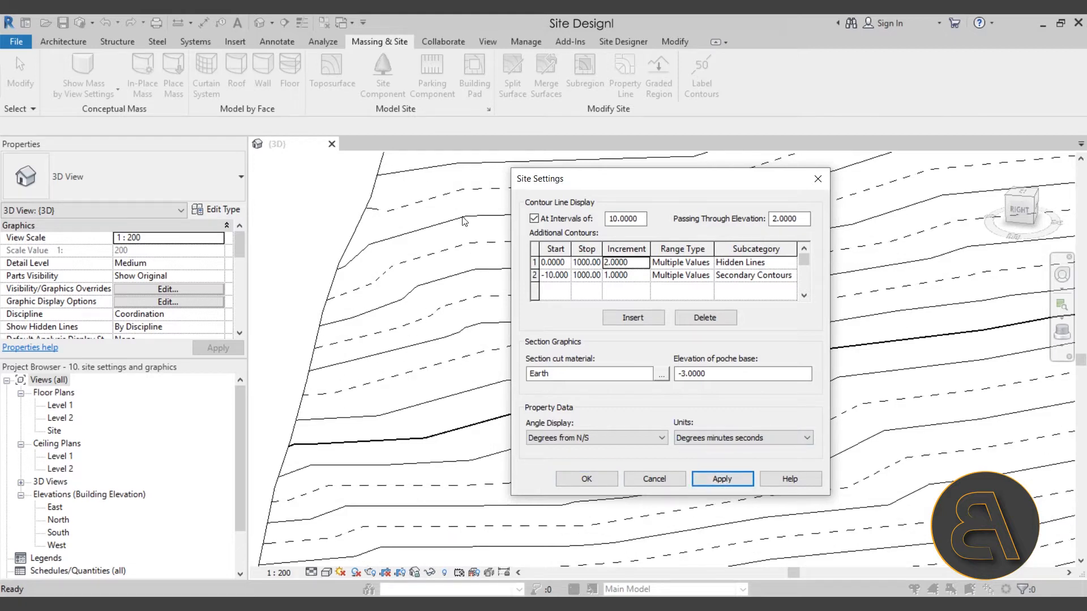
# - Set the increment of the Hidden Lines contour row to 3, apply it and accept the site settings
pyautogui.moveTo(607, 263); pyautogui.dragTo(601, 263)
pyautogui.write('3')
pyautogui.click(718, 480)
pyautogui.click(589, 478)
# - Examine the toposurface contours in 3D and review the subcategory options for the hidden-line contour row in the site settings
pyautogui.keyDown('shift'); pyautogui.moveTo(384, 296); pyautogui.dragTo(570, 430, button='middle'); pyautogui.keyUp('shift')
pyautogui.scroll(3, 571, 430)
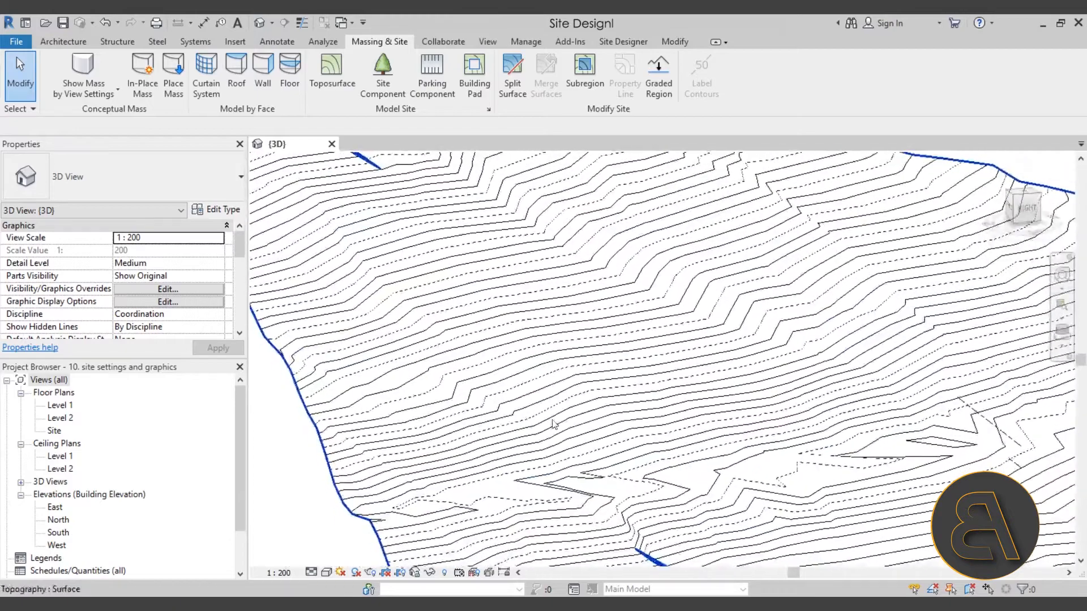
pyautogui.scroll(2, 458, 436)
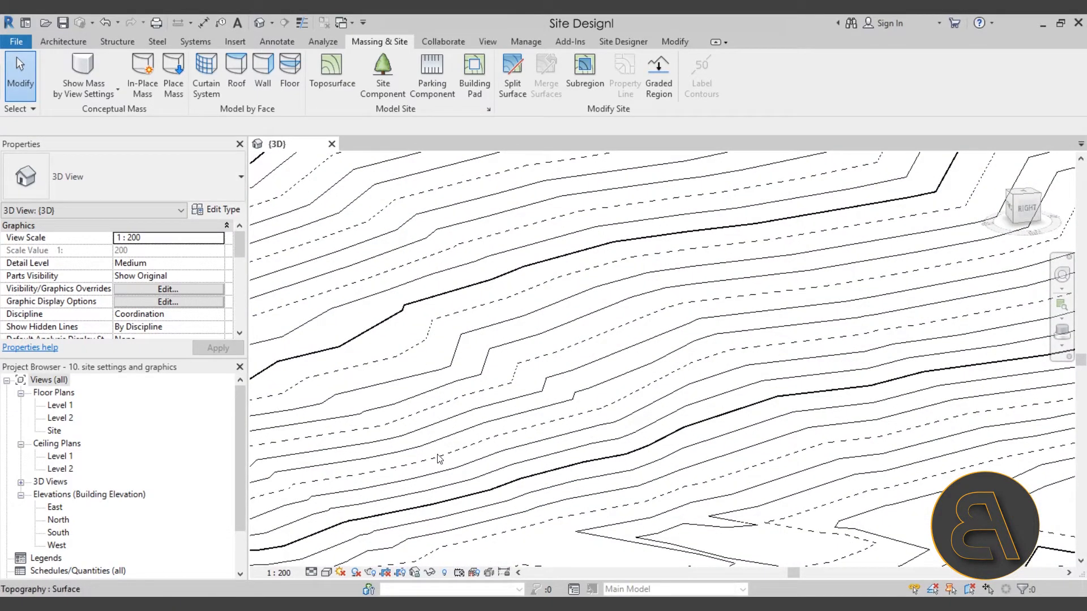
pyautogui.keyDown('shift'); pyautogui.moveTo(565, 416); pyautogui.dragTo(521, 438, button='middle'); pyautogui.keyUp('shift')
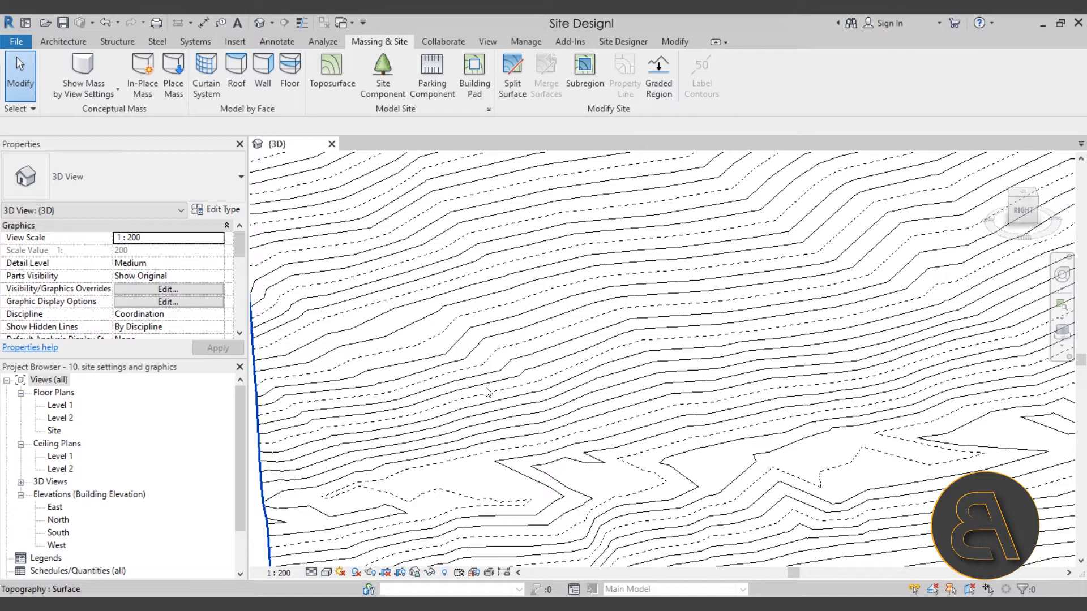
pyautogui.keyDown('shift'); pyautogui.moveTo(488, 391); pyautogui.dragTo(519, 336, button='middle'); pyautogui.keyUp('shift')
pyautogui.click(488, 110)
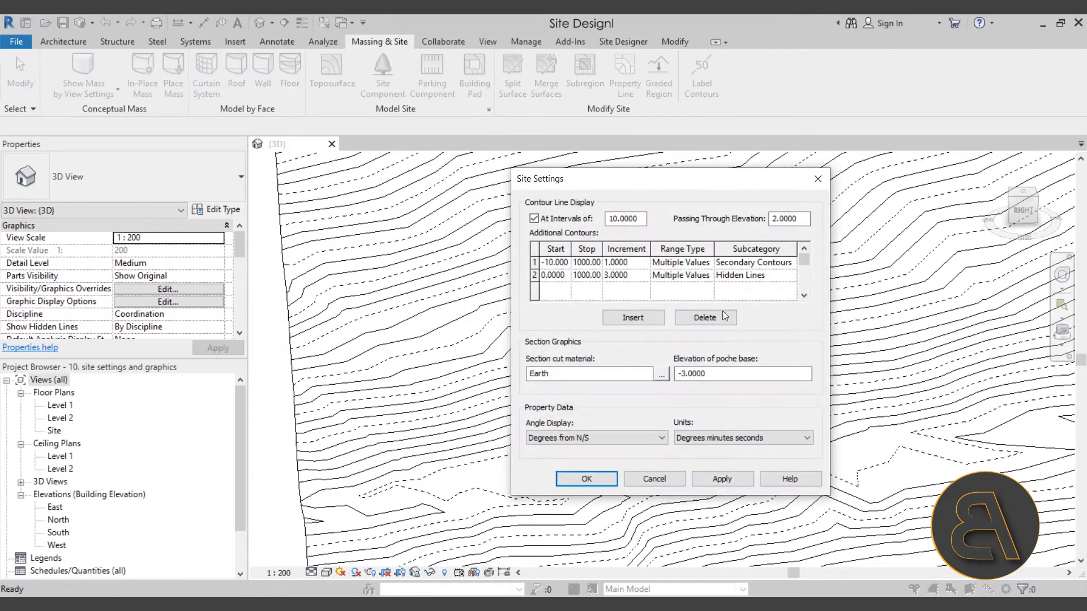
pyautogui.click(772, 277)
pyautogui.click(773, 277)
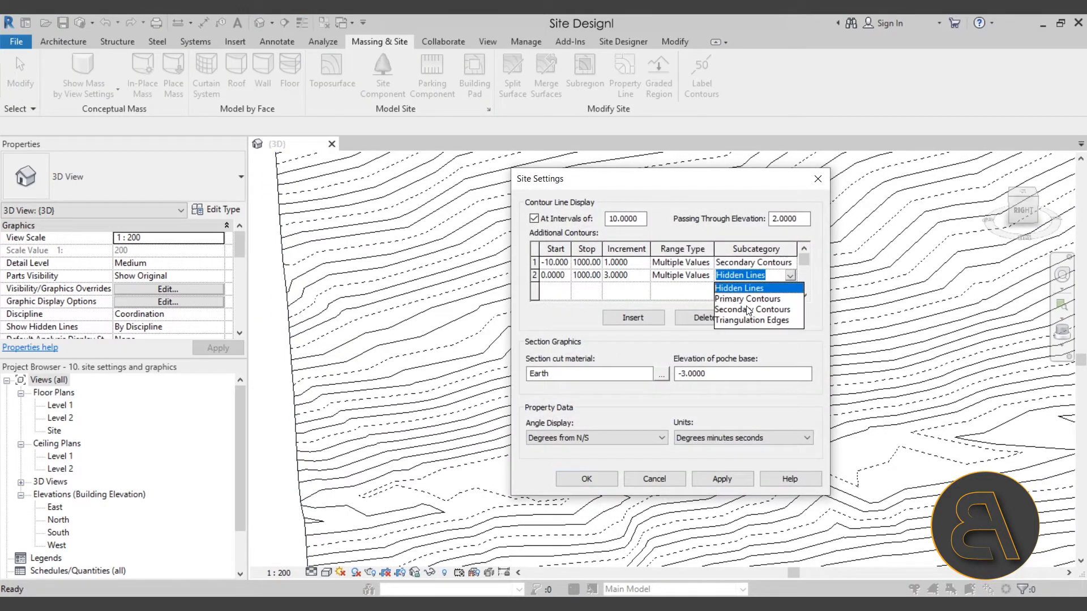
pyautogui.click(735, 341)
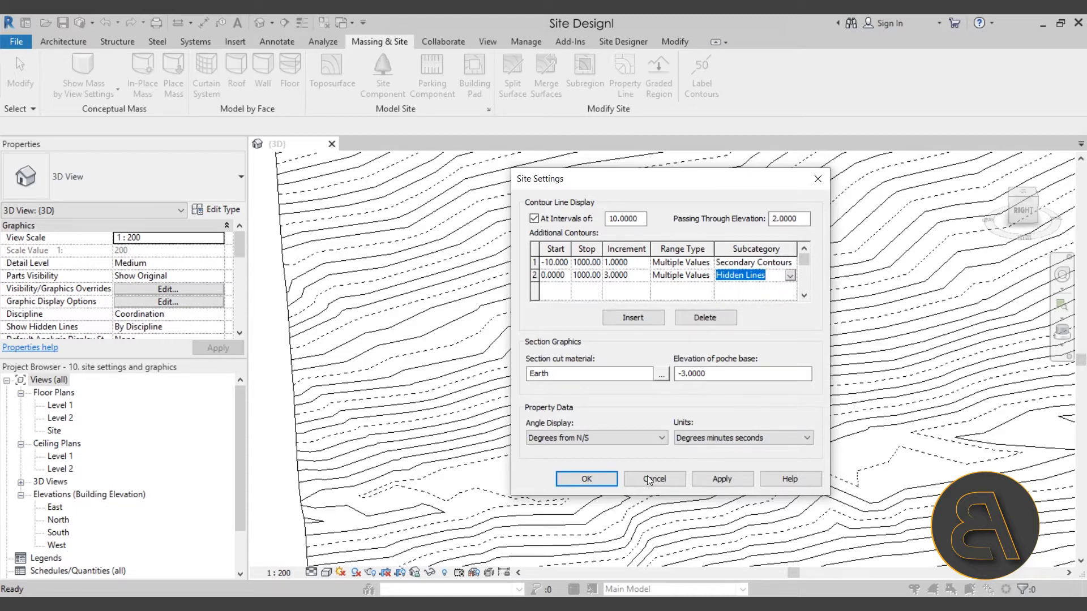
pyautogui.click(586, 479)
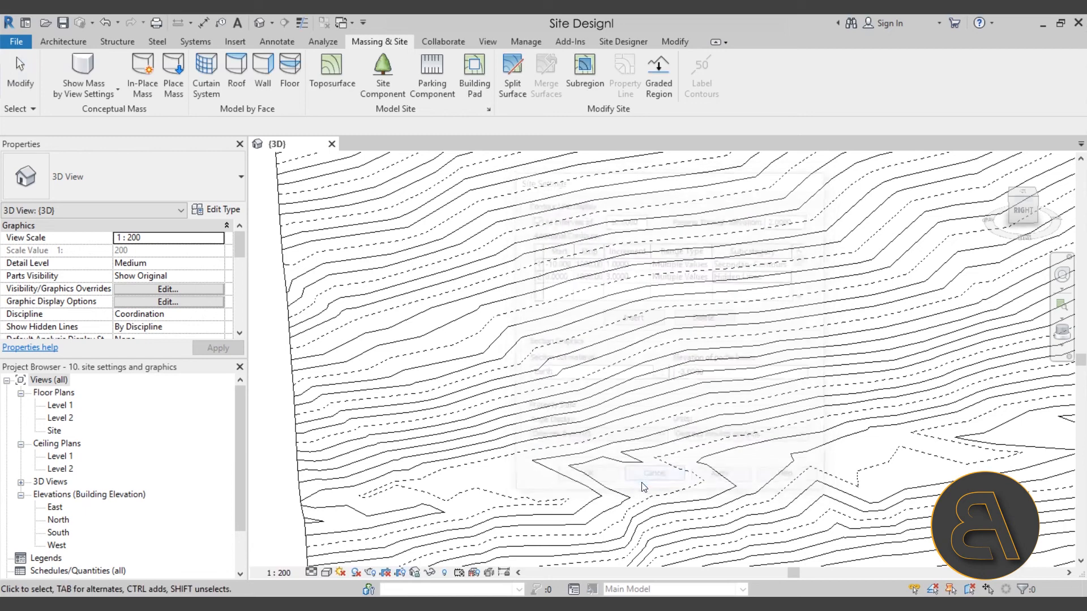
# - Review the subcategories of the Lines category in the project's line styles, then close them without changes
pyautogui.click(518, 41)
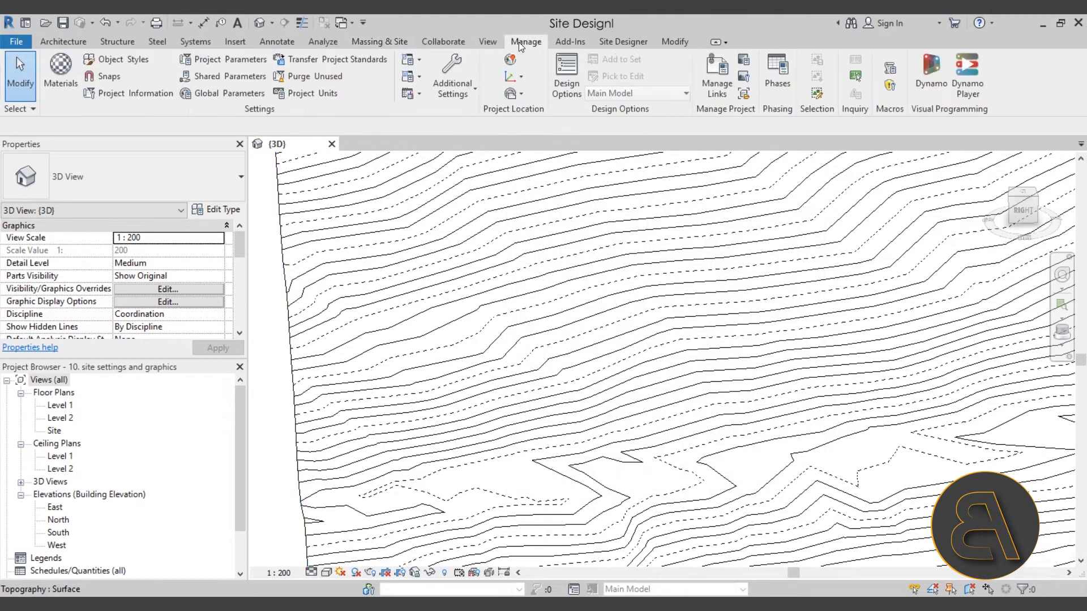
pyautogui.click(461, 97)
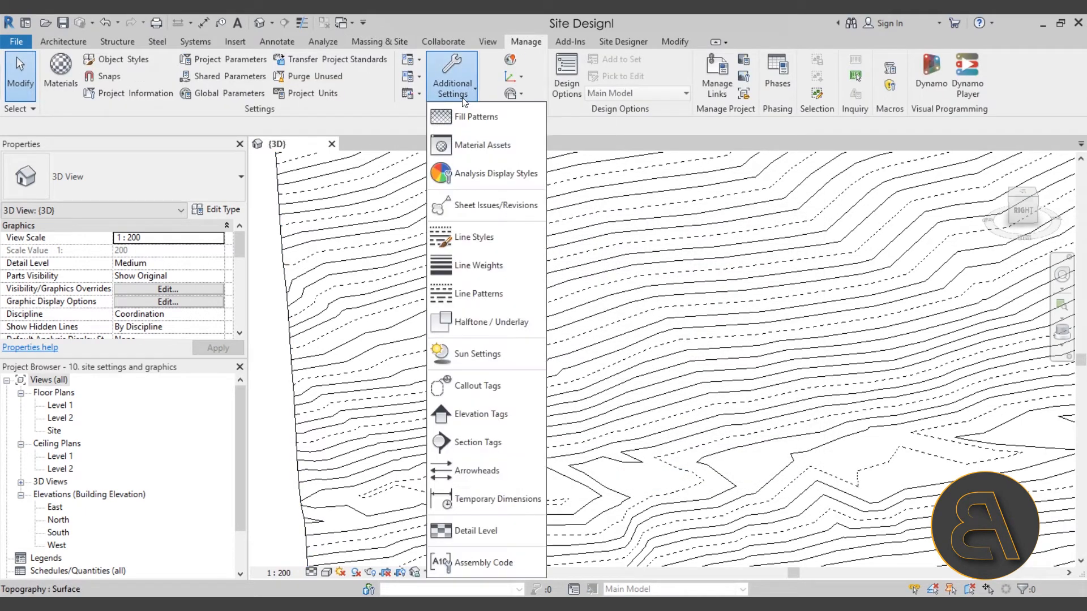
pyautogui.click(487, 244)
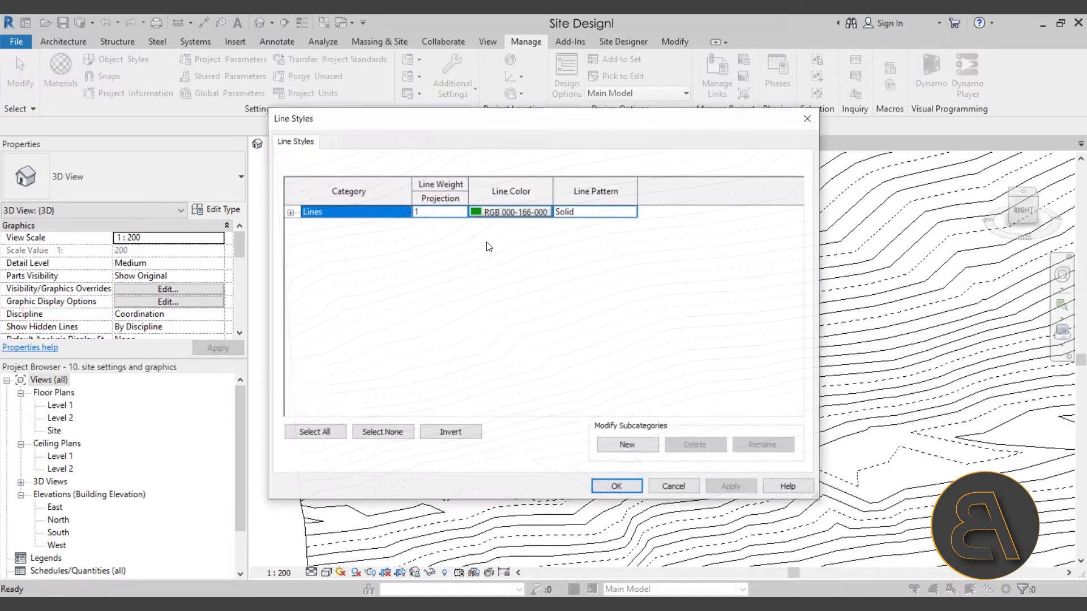
pyautogui.click(290, 213)
pyautogui.scroll(-2, 374, 271)
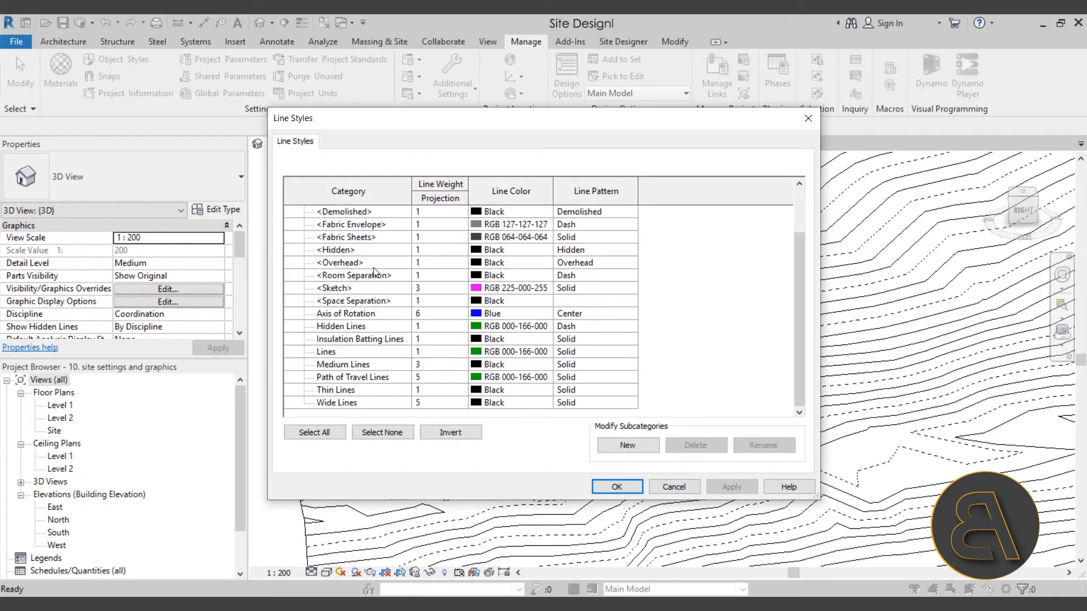
pyautogui.scroll(2, 356, 390)
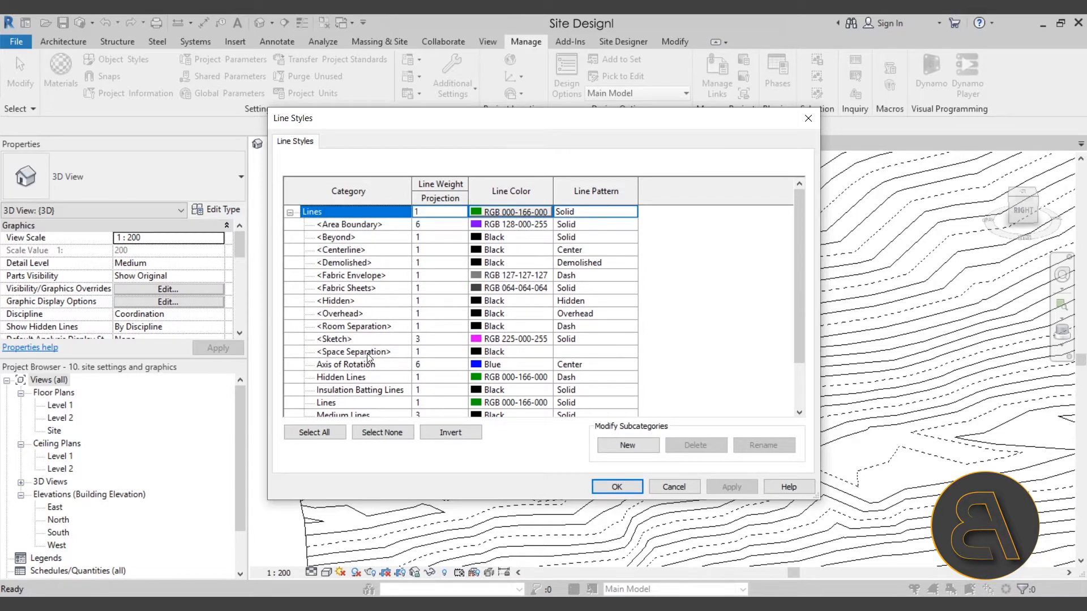
pyautogui.scroll(-2, 367, 353)
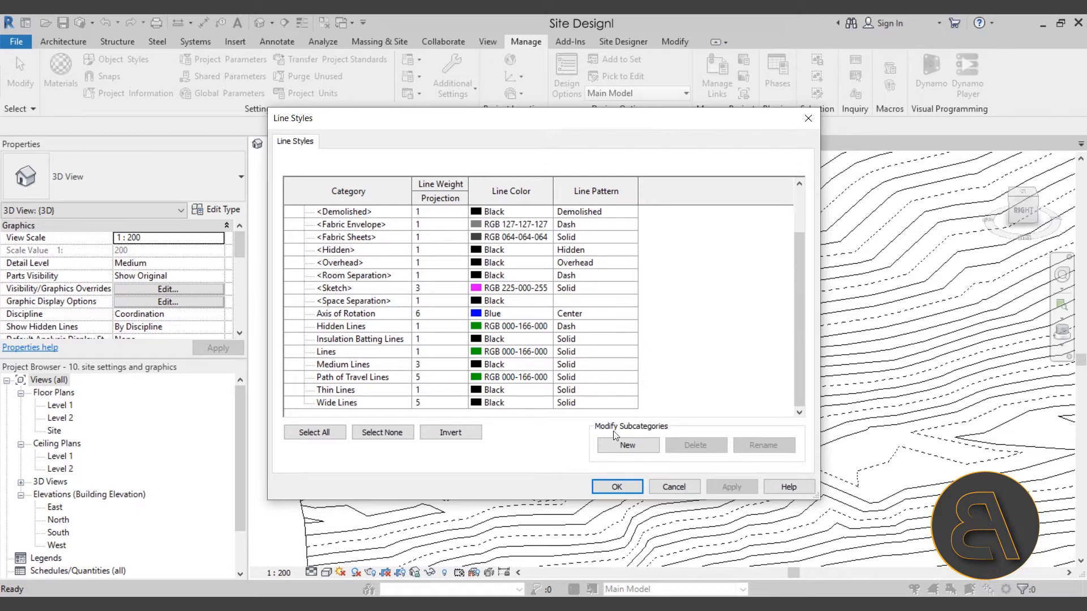
pyautogui.click(672, 490)
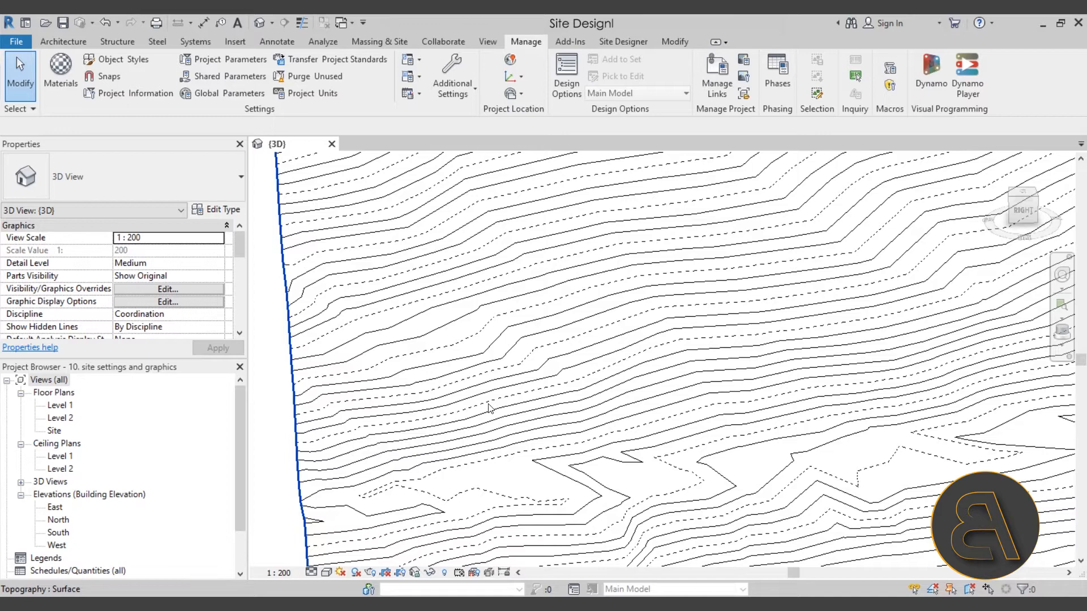
# - Open the project's object styles and expand the Topography model category to list its subcategories
pyautogui.scroll(-1, 355, 329)
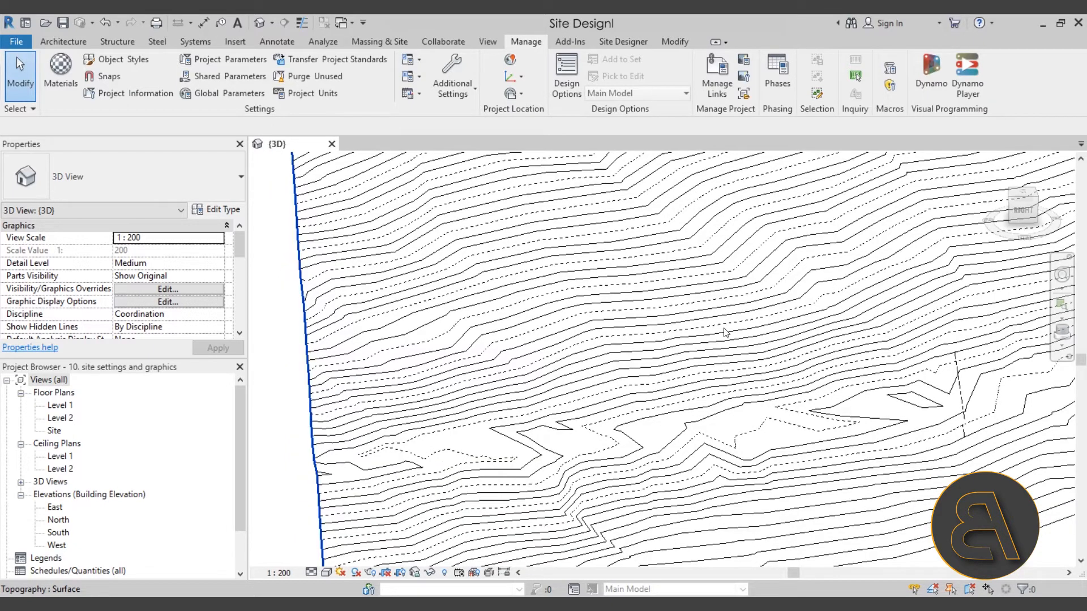
pyautogui.scroll(1, 372, 342)
pyautogui.moveTo(525, 304); pyautogui.dragTo(580, 326, button='middle')
pyautogui.scroll(1, 409, 299)
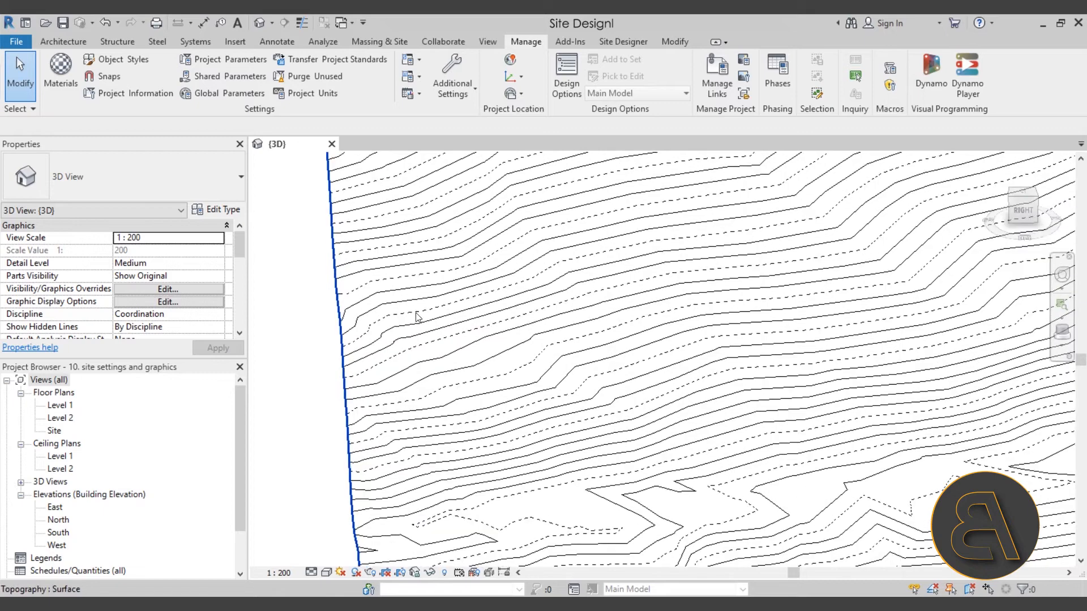
pyautogui.click(117, 63)
pyautogui.moveTo(297, 83); pyautogui.dragTo(322, 94)
pyautogui.moveTo(722, 169); pyautogui.dragTo(716, 352)
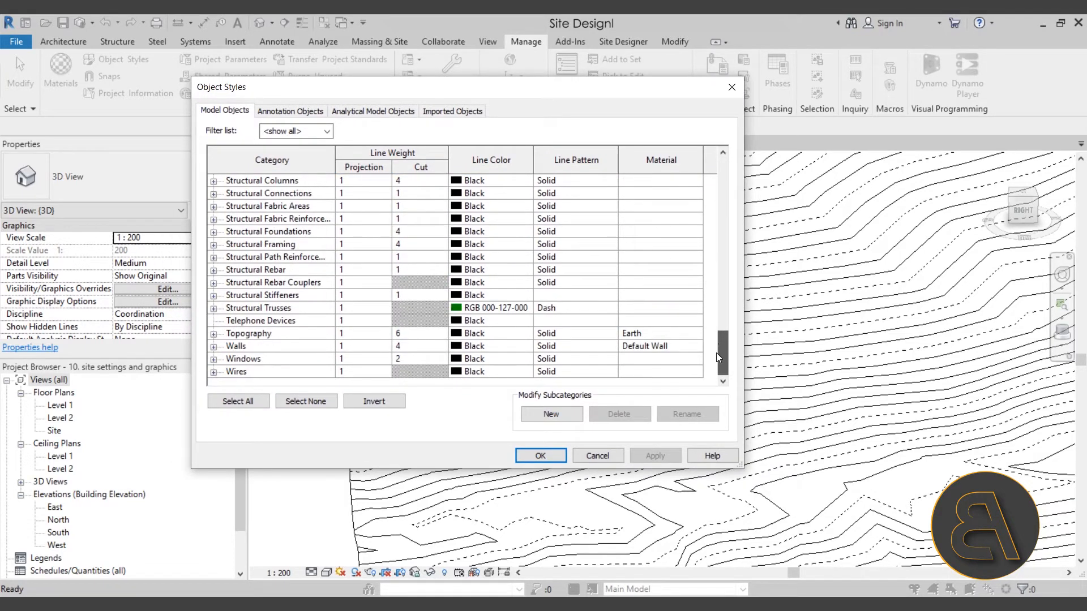
pyautogui.click(213, 334)
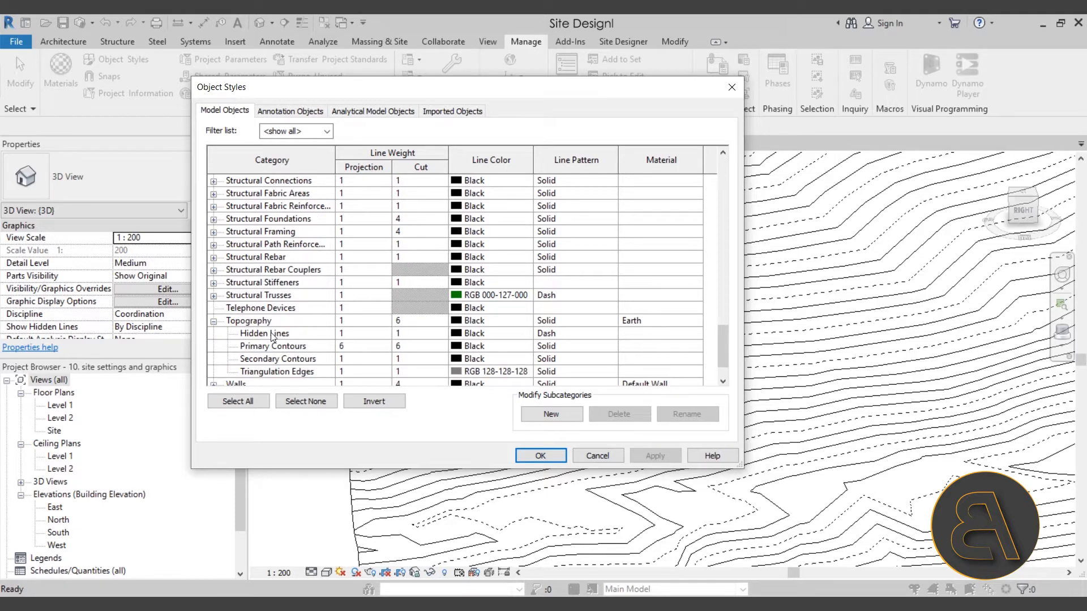
pyautogui.scroll(-2, 271, 333)
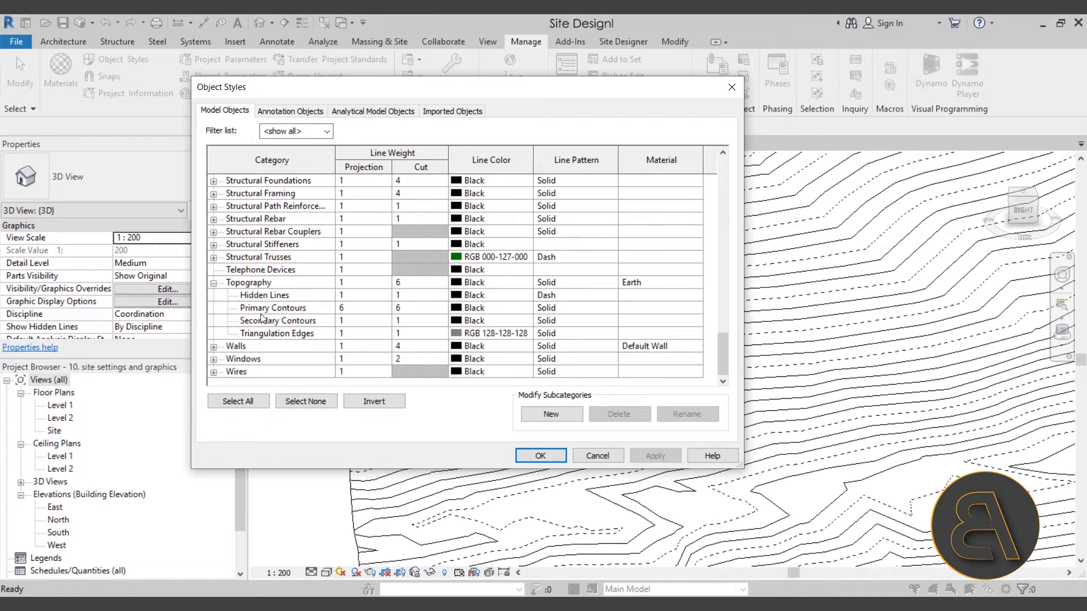
# - Create a new subcategory of Topography named Red Contours
pyautogui.click(273, 297)
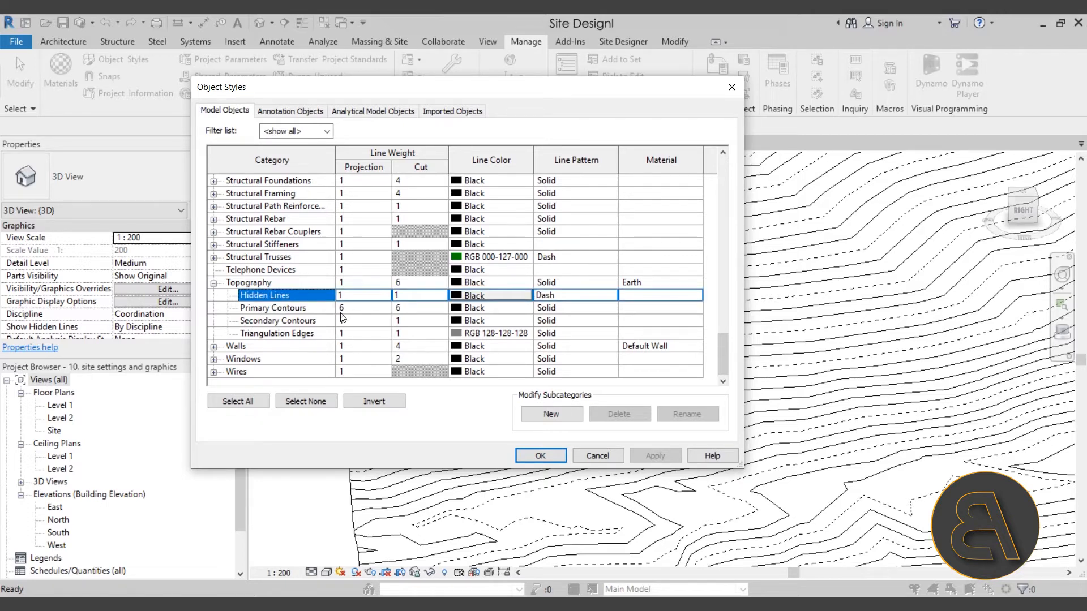
pyautogui.click(535, 413)
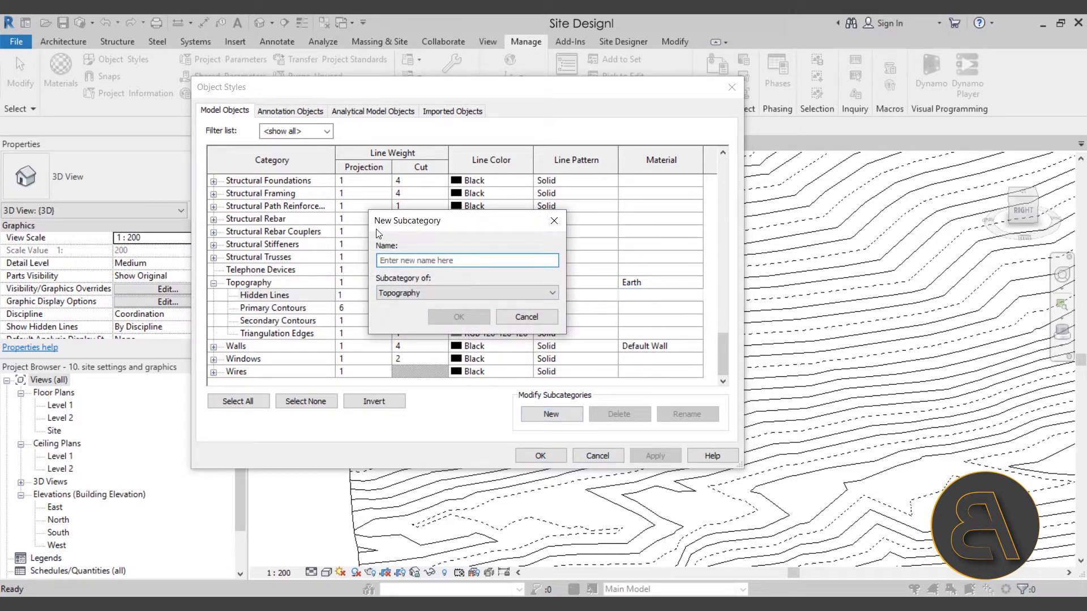
pyautogui.click(418, 261)
pyautogui.write('R')
pyautogui.press('BackSpace')
pyautogui.write('Red Contours')
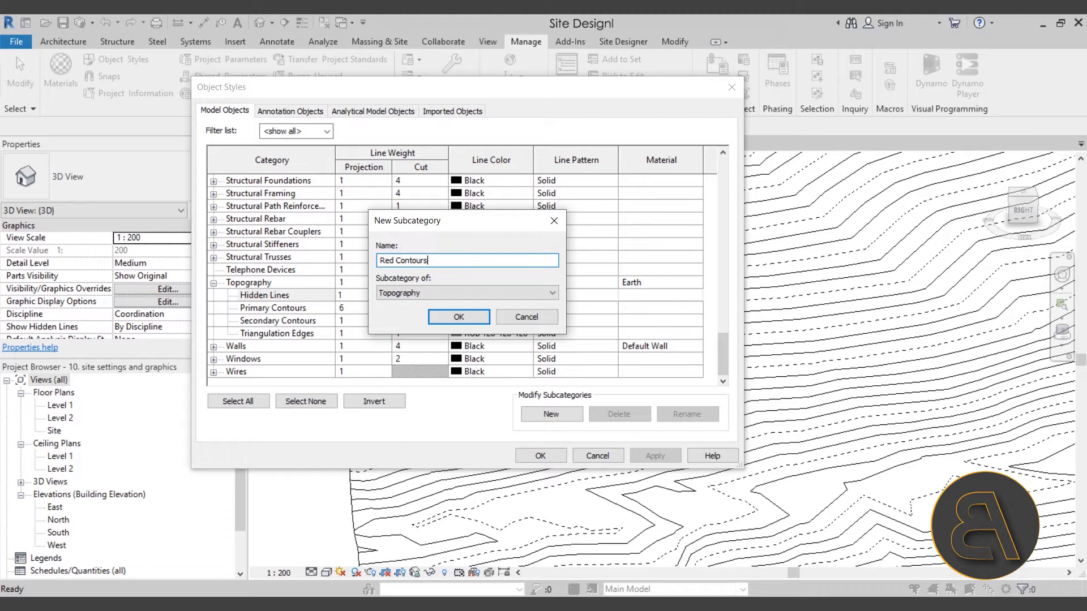
pyautogui.press('Return')
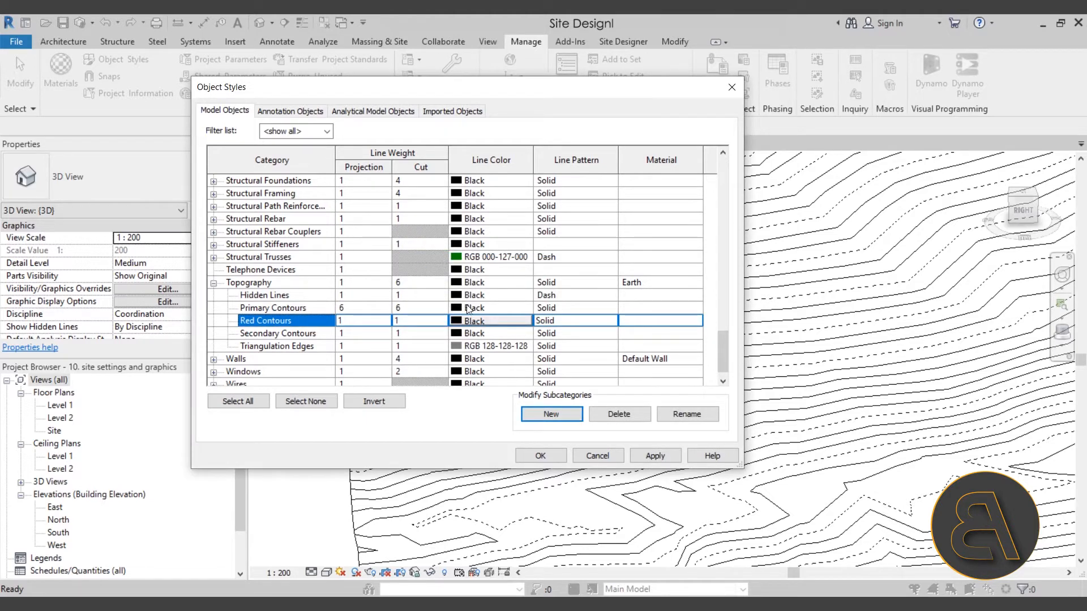
# - Set the Red Contours subcategory's line colour to red and its projection line weight to 4
pyautogui.click(474, 320)
pyautogui.click(474, 321)
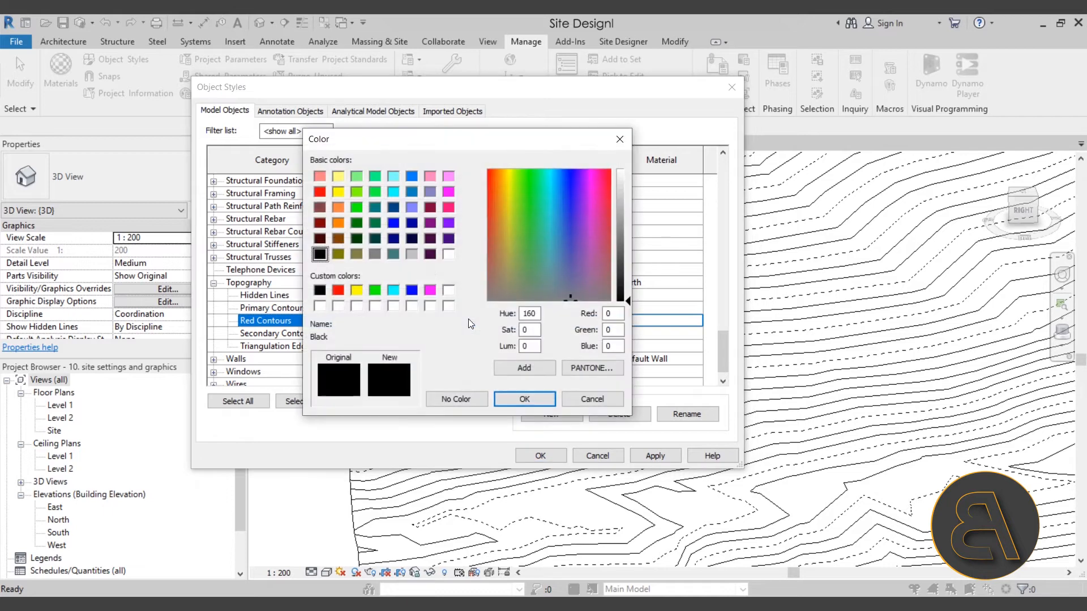
pyautogui.click(324, 193)
pyautogui.click(524, 398)
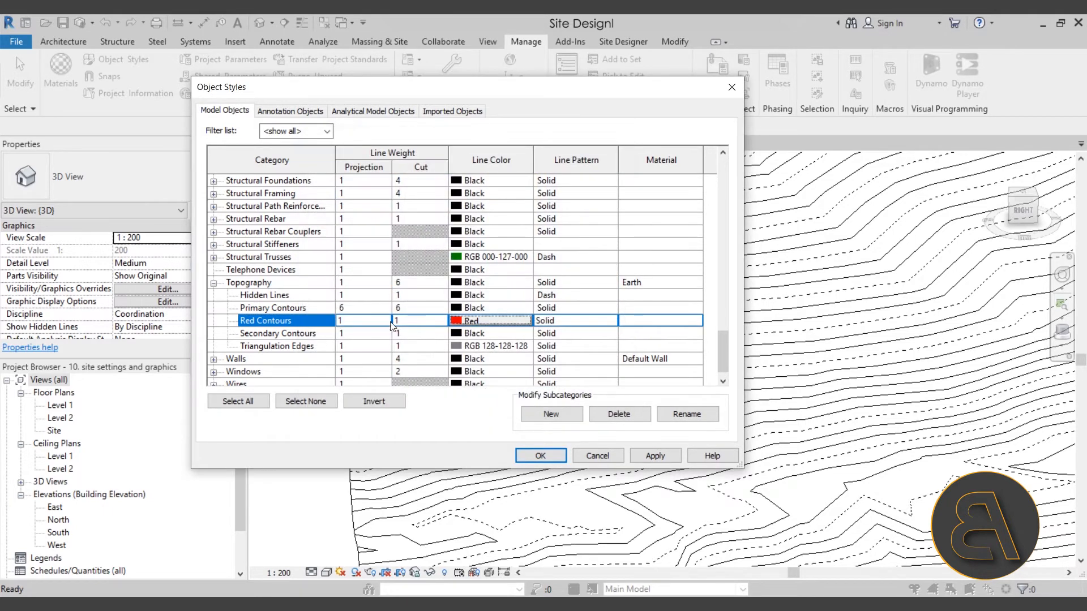
pyautogui.click(374, 321)
pyautogui.click(384, 323)
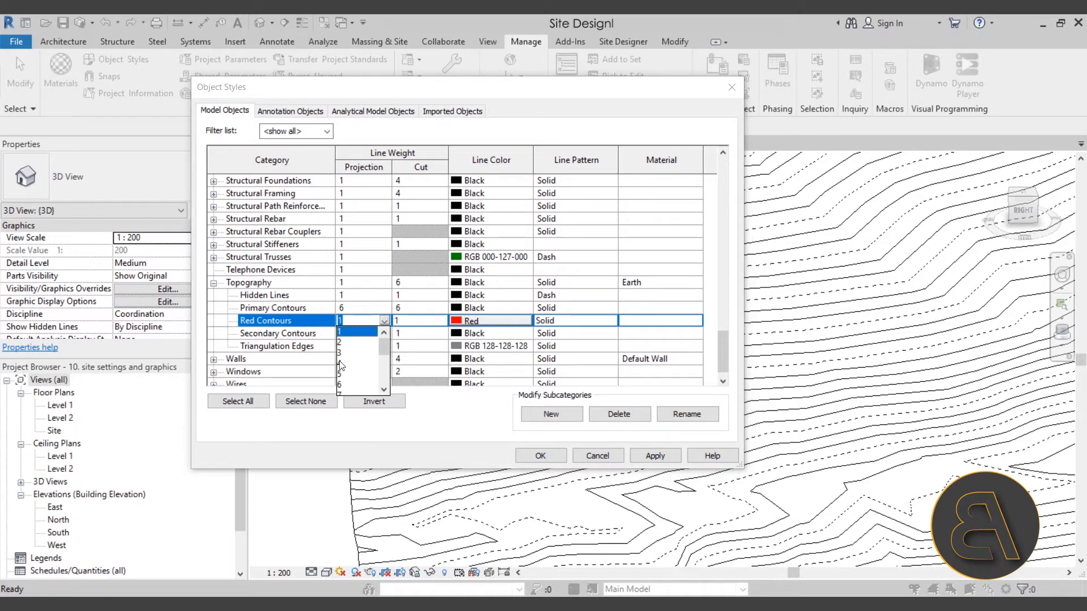
pyautogui.click(361, 365)
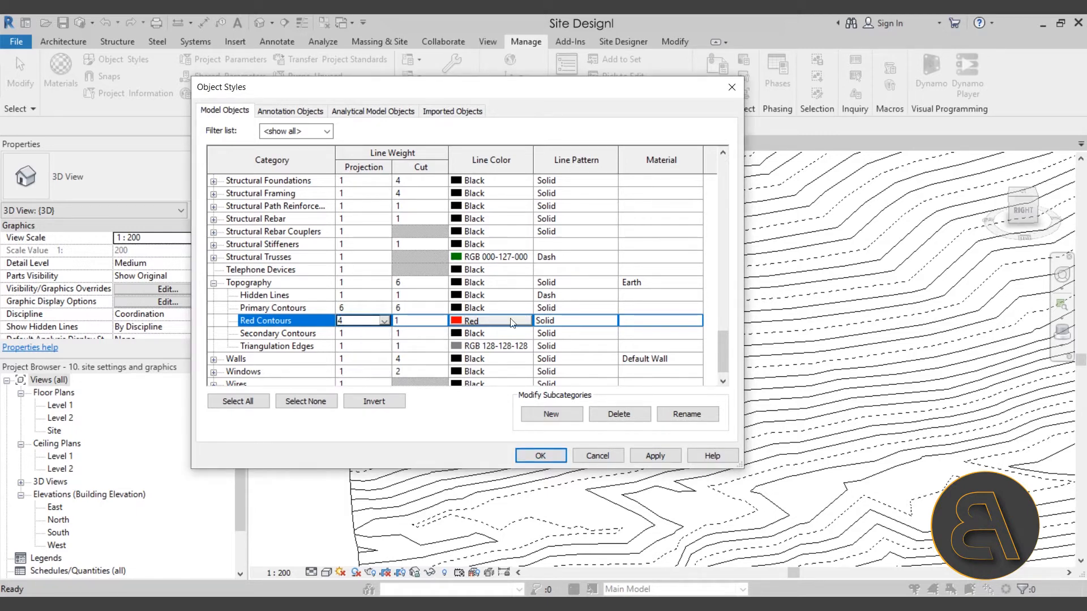
# - Assign the Dot 2mm line pattern to the Red Contours subcategory, then apply and accept the object styles
pyautogui.click(577, 321)
pyautogui.click(611, 322)
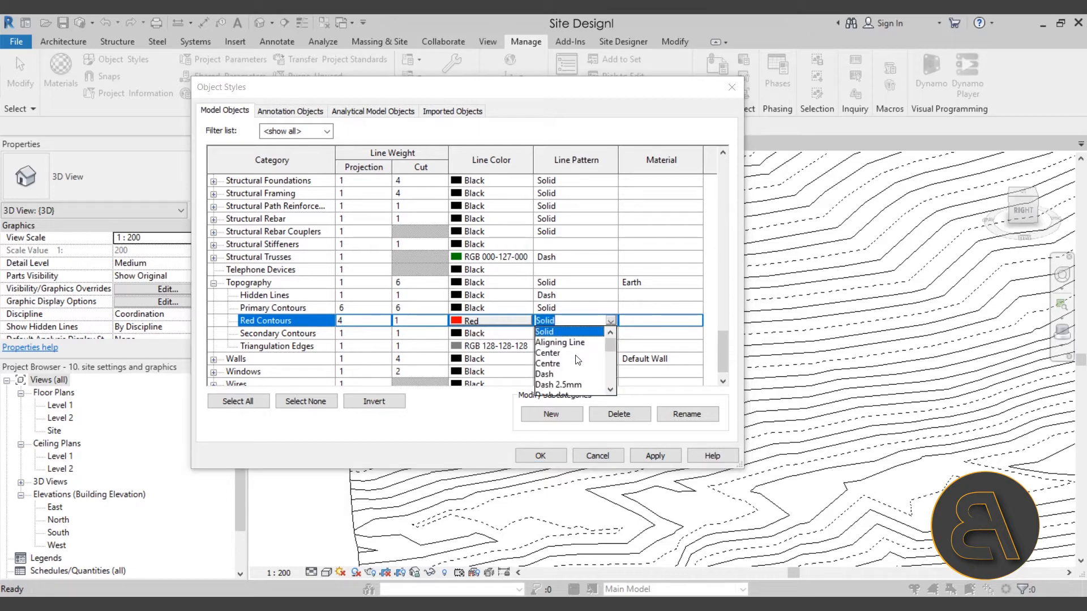
pyautogui.scroll(-3, 566, 362)
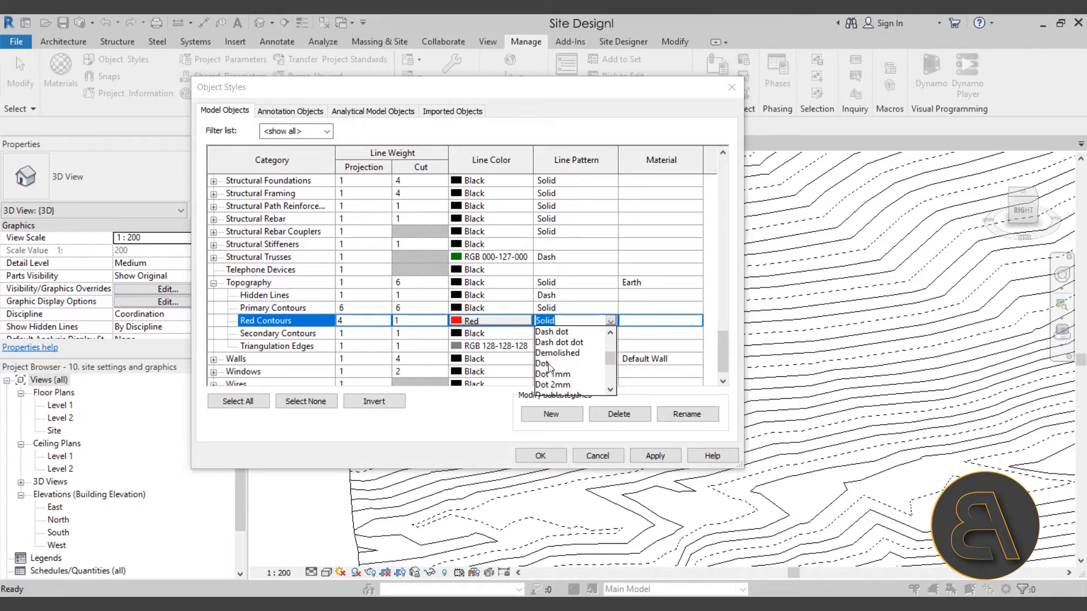
pyautogui.click(564, 365)
pyautogui.click(611, 322)
pyautogui.scroll(-1, 584, 347)
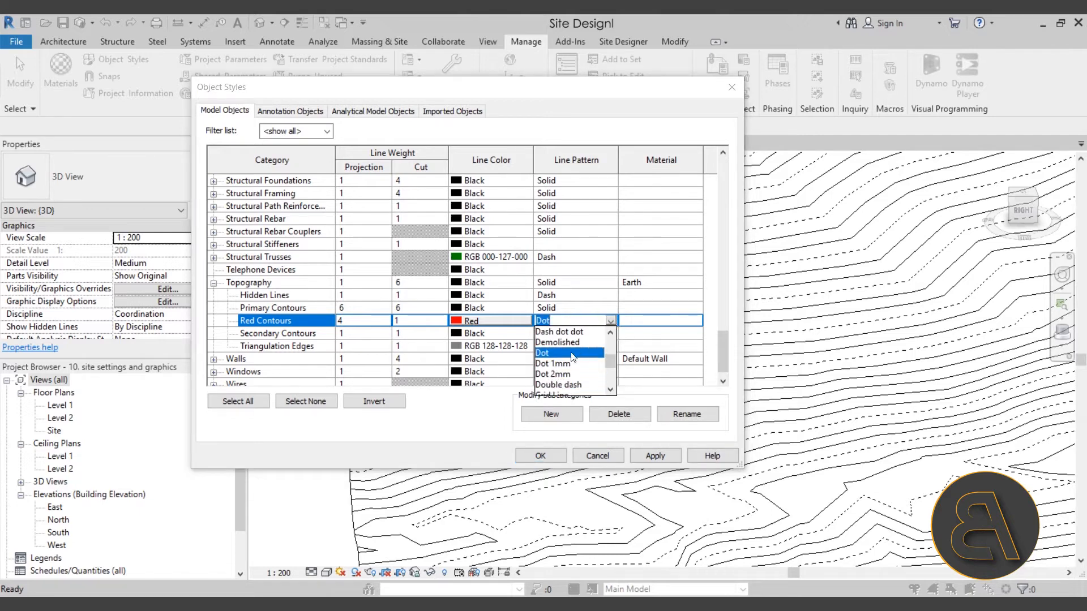
pyautogui.click(561, 374)
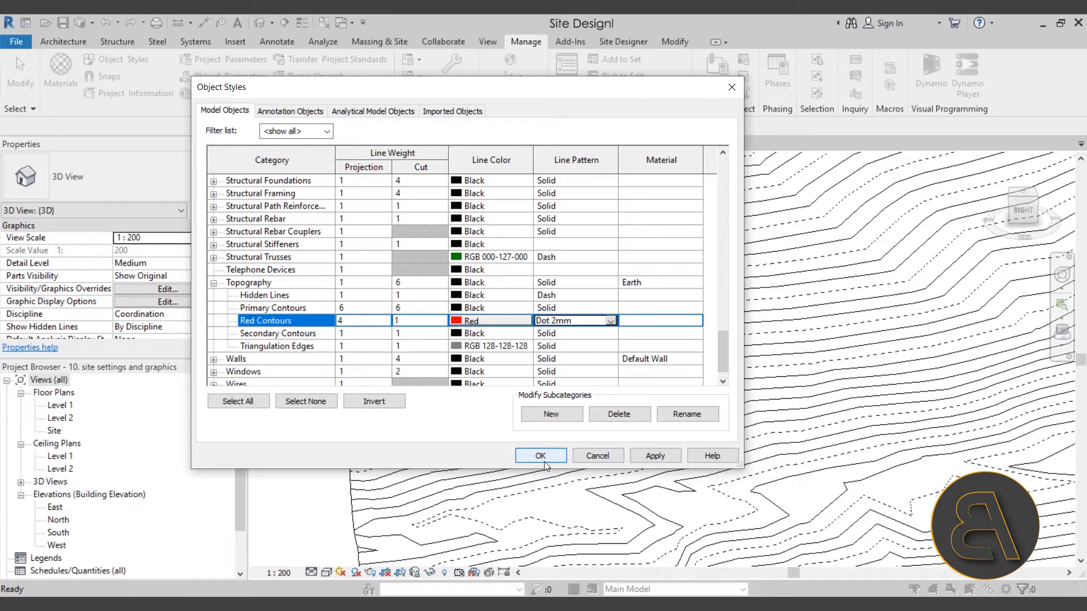
pyautogui.click(655, 456)
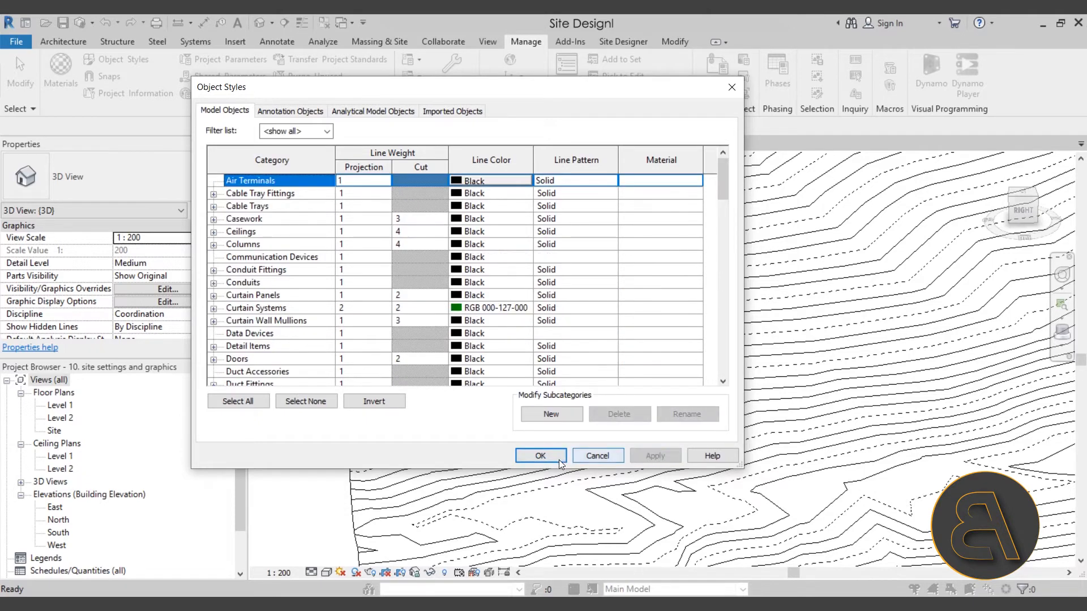
pyautogui.click(561, 458)
pyautogui.moveTo(322, 373); pyautogui.dragTo(299, 358, button='middle')
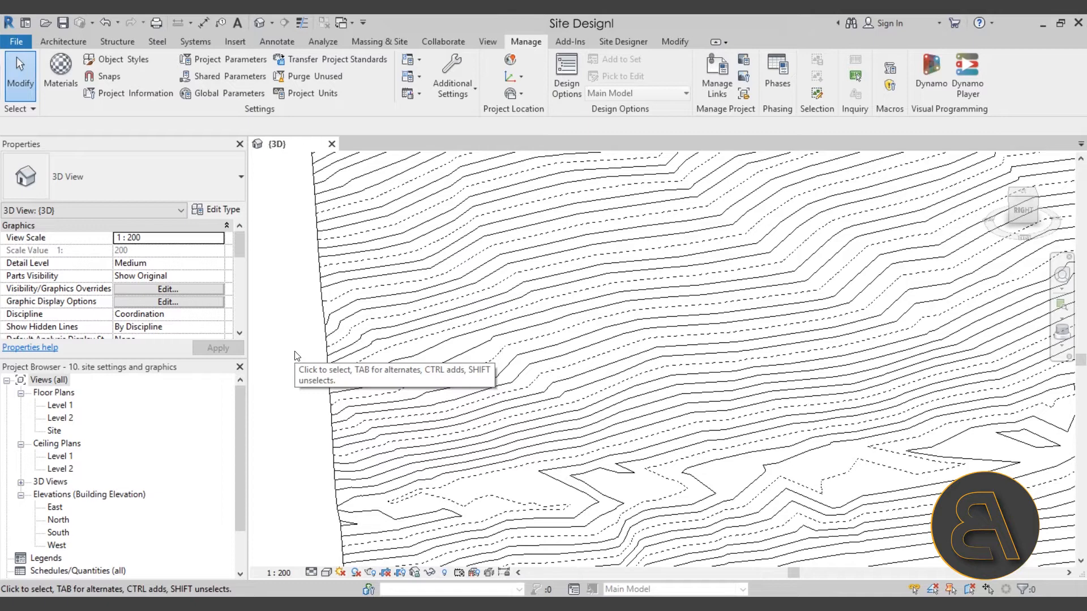
# - Assign the Red Contours subcategory to the first additional contour range in the site settings and apply it
pyautogui.scroll(1, 298, 356)
pyautogui.scroll(1, 324, 361)
pyautogui.moveTo(659, 326); pyautogui.dragTo(630, 327, button='middle')
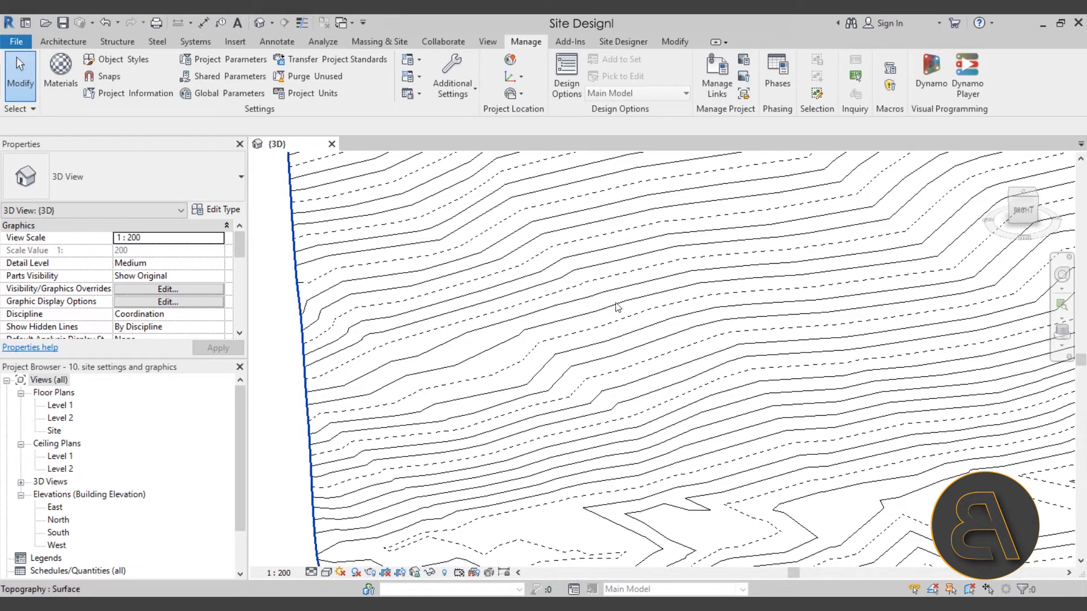
pyautogui.click(392, 43)
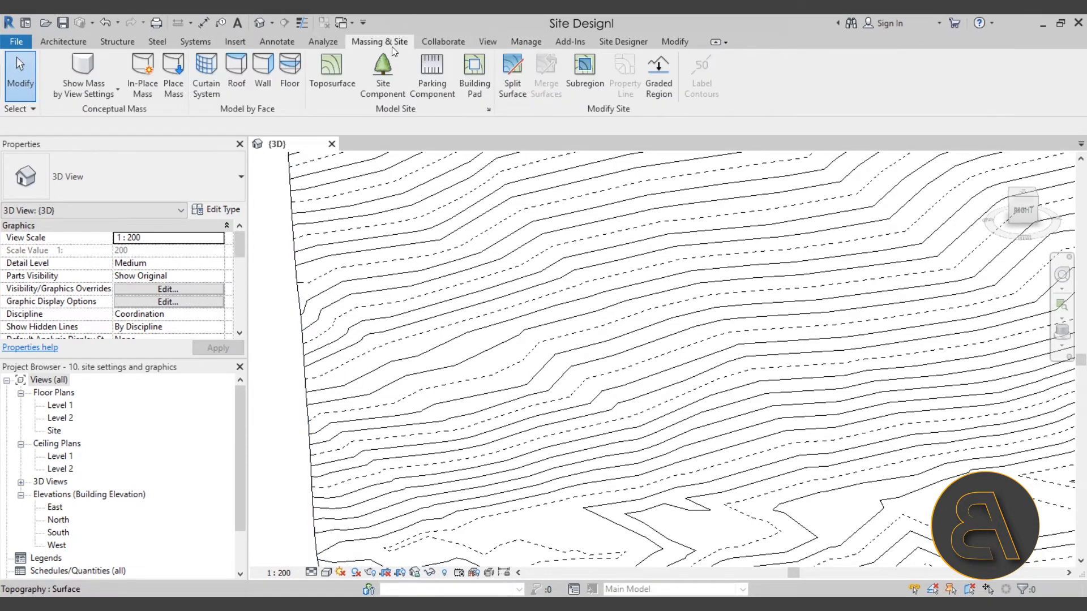
pyautogui.click(488, 110)
pyautogui.moveTo(568, 181); pyautogui.dragTo(380, 182)
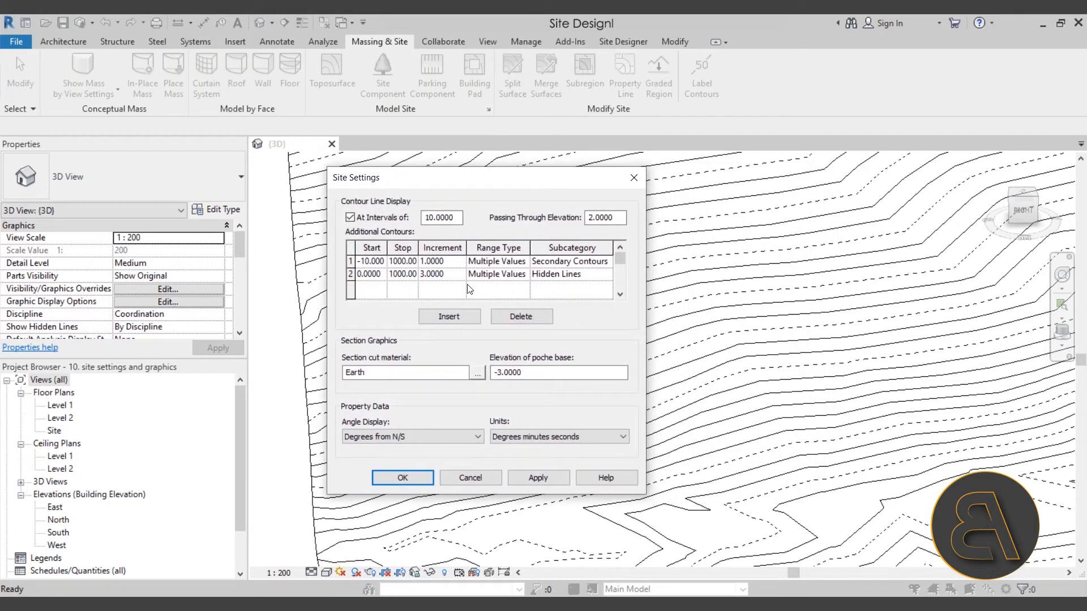
pyautogui.click(598, 263)
pyautogui.click(604, 263)
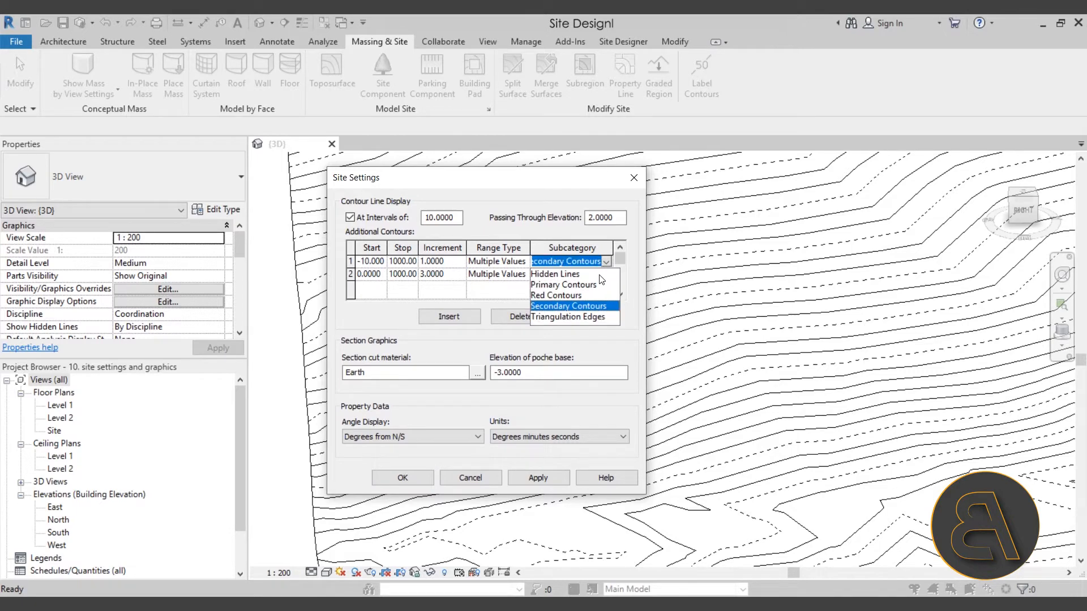
pyautogui.click(569, 296)
pyautogui.click(535, 478)
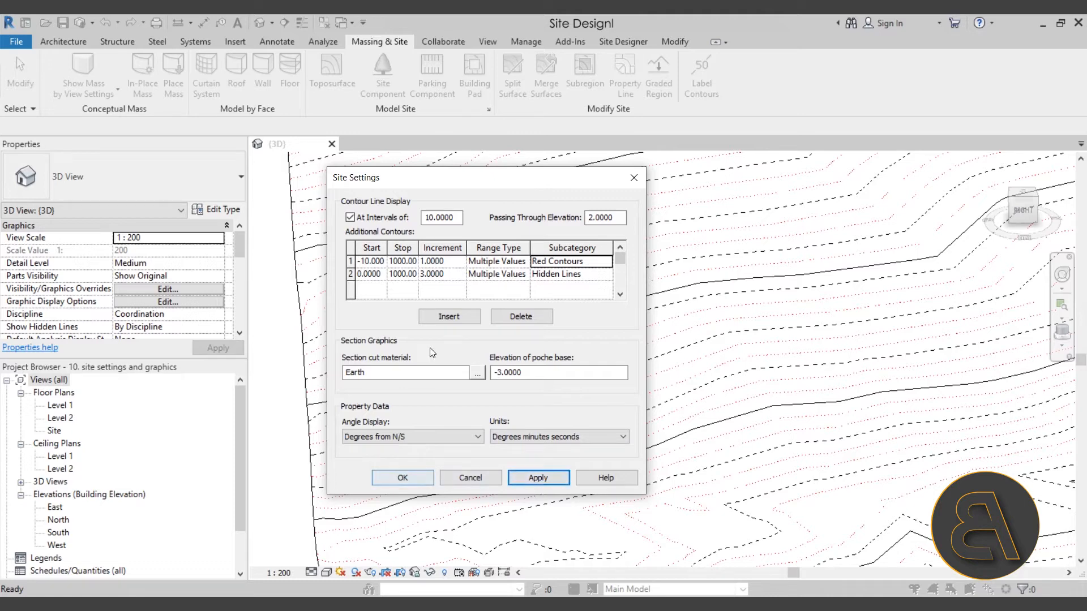
# - Close the site settings and undo the subcategory change on the first additional contour range
pyautogui.moveTo(465, 185); pyautogui.dragTo(608, 187)
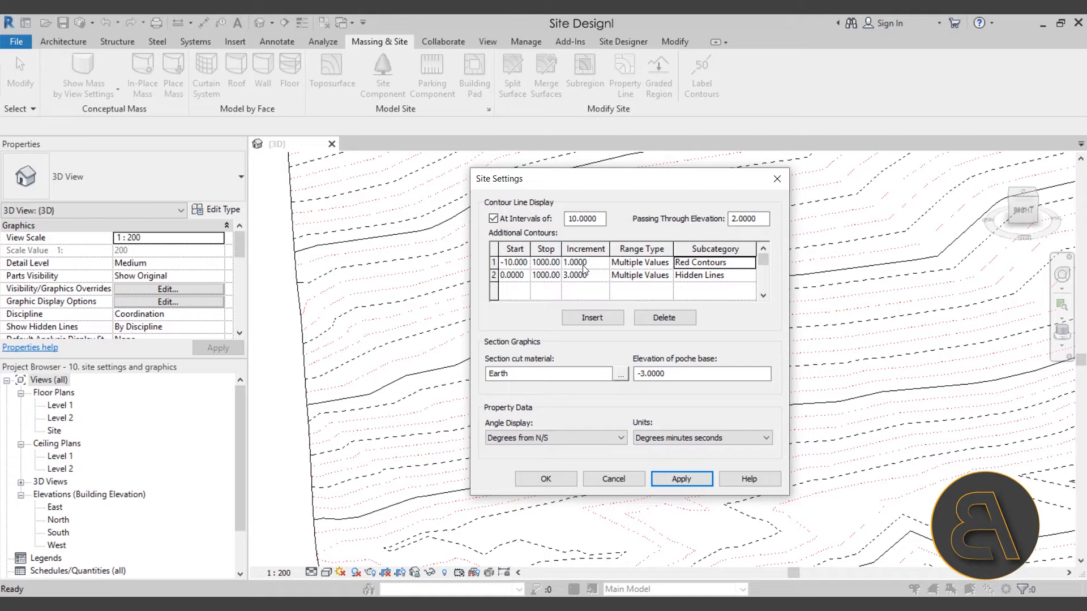
pyautogui.click(617, 480)
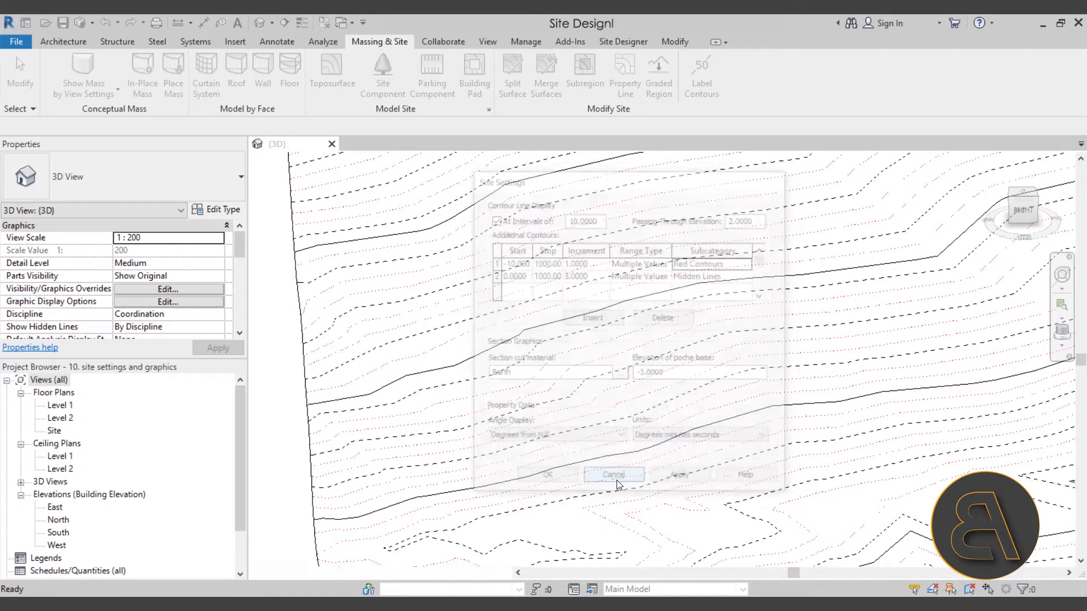
pyautogui.click(105, 25)
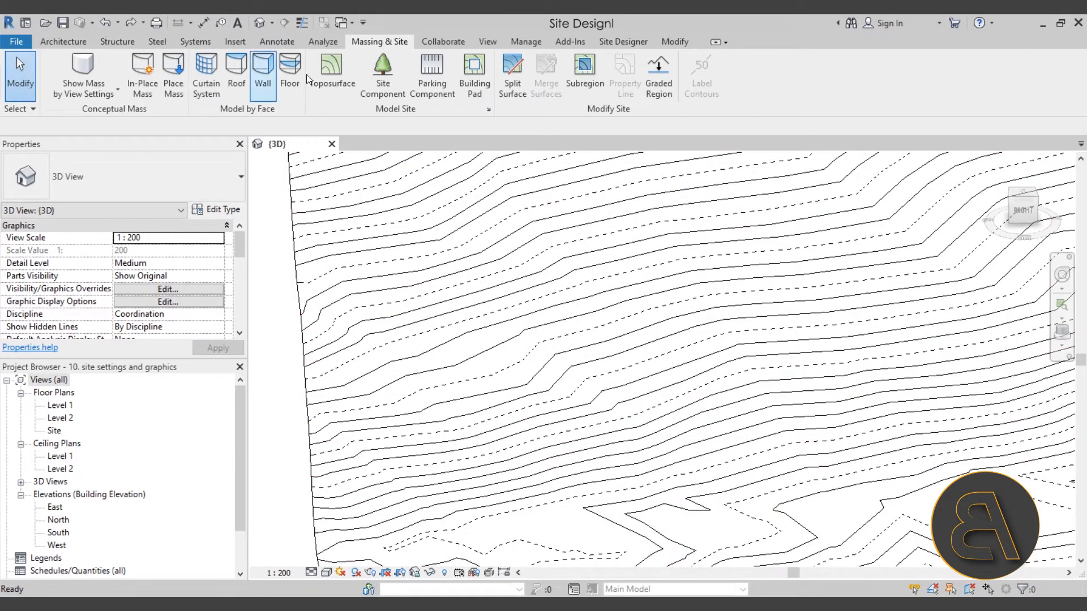
# - In the site settings, set the second additional contour range's increment to 4 and its subcategory to Red Contours, then apply and accept
pyautogui.click(488, 110)
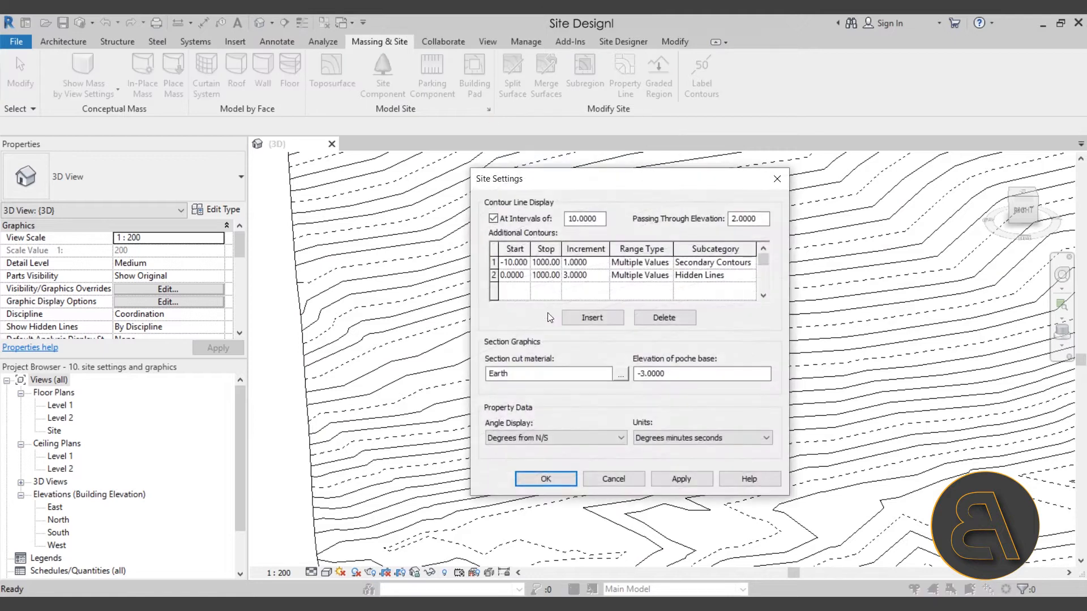
pyautogui.moveTo(657, 179); pyautogui.dragTo(493, 179)
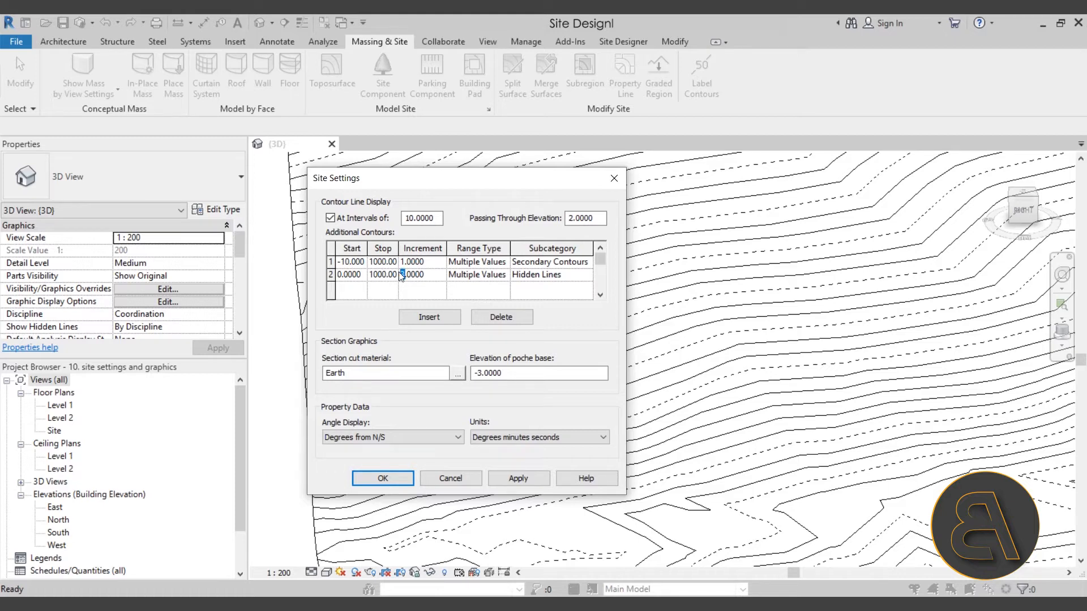
pyautogui.click(589, 276)
pyautogui.click(587, 275)
pyautogui.click(551, 308)
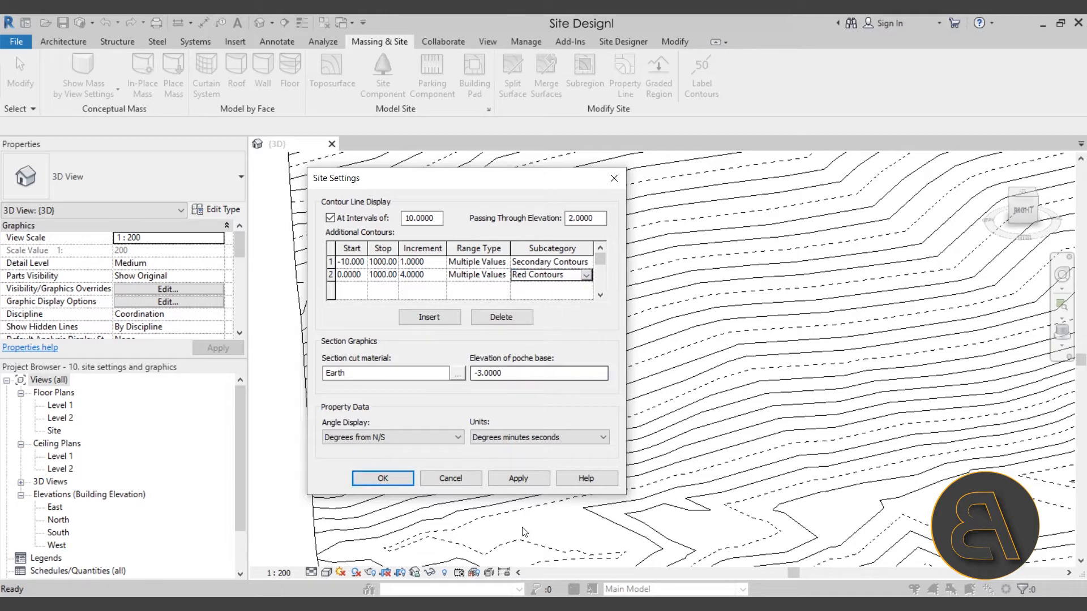
pyautogui.click(518, 480)
pyautogui.click(378, 481)
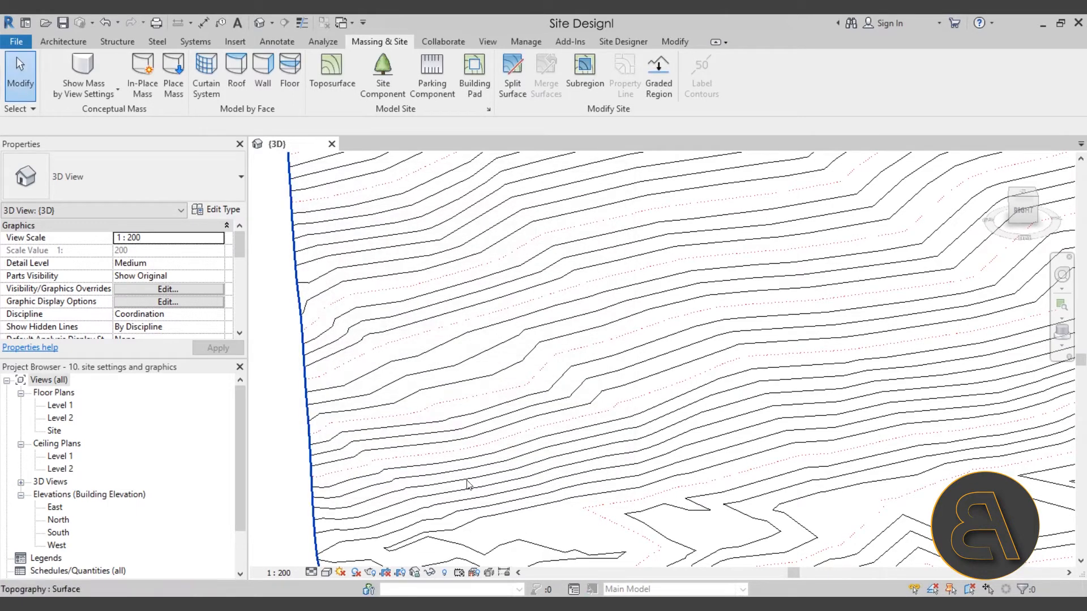
# - Examine how the red dotted contours display across the toposurface, both close up and zoomed out
pyautogui.scroll(4, 318, 380)
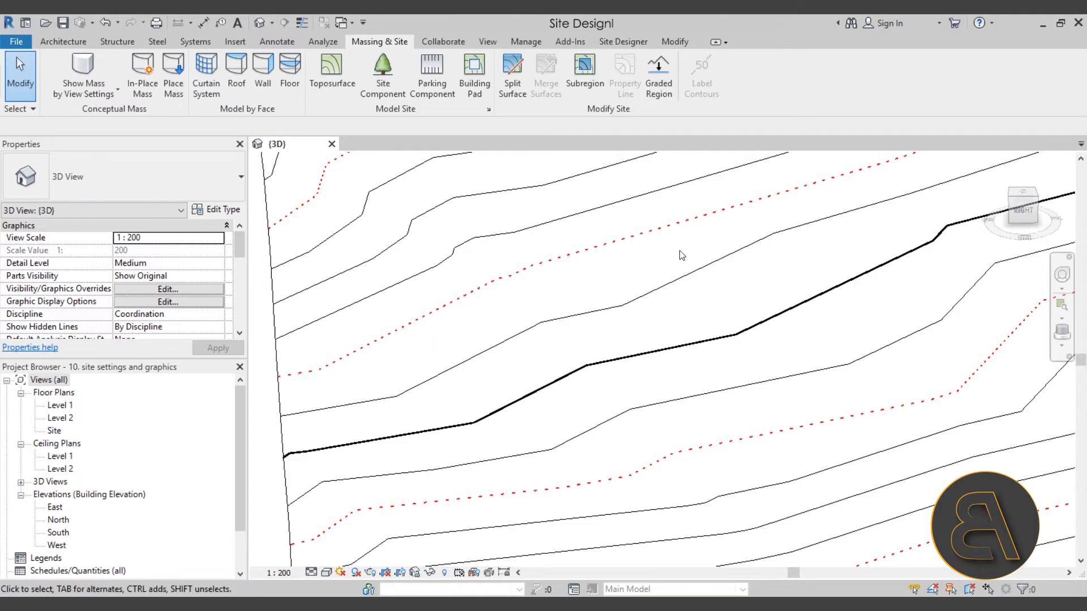
pyautogui.scroll(-1, 538, 258)
pyautogui.scroll(-3, 537, 262)
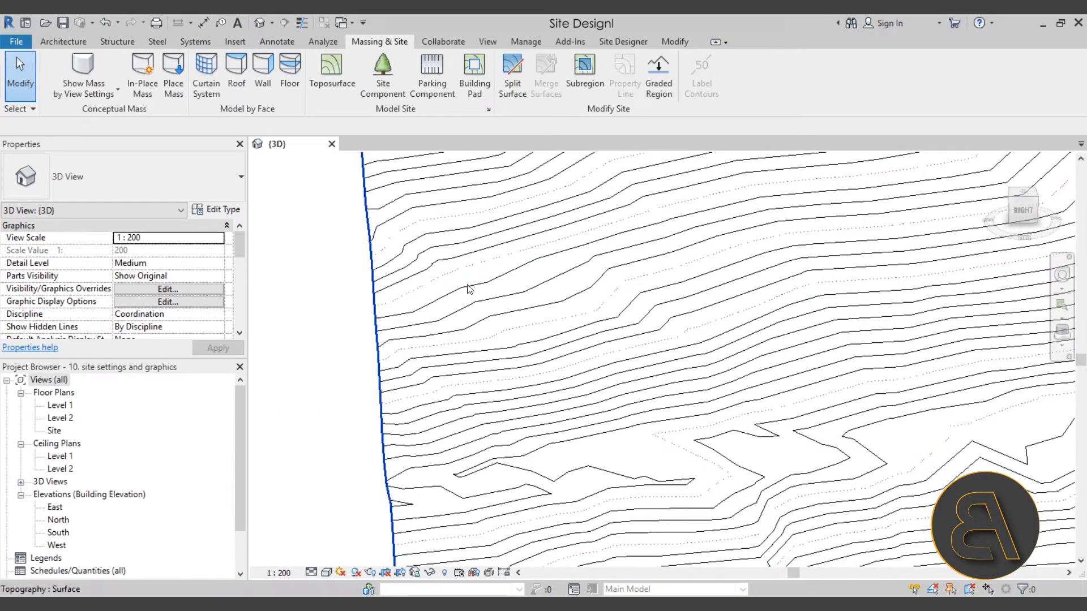
pyautogui.scroll(3, 502, 439)
pyautogui.scroll(-2, 507, 323)
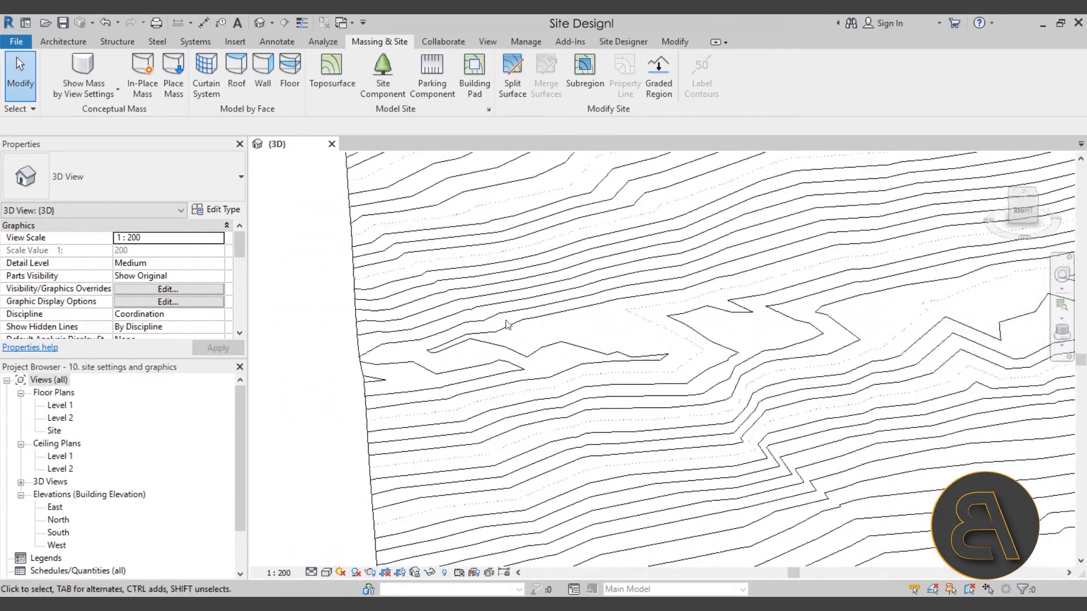
pyautogui.moveTo(507, 323); pyautogui.dragTo(508, 373, button='middle')
pyautogui.scroll(4, 426, 385)
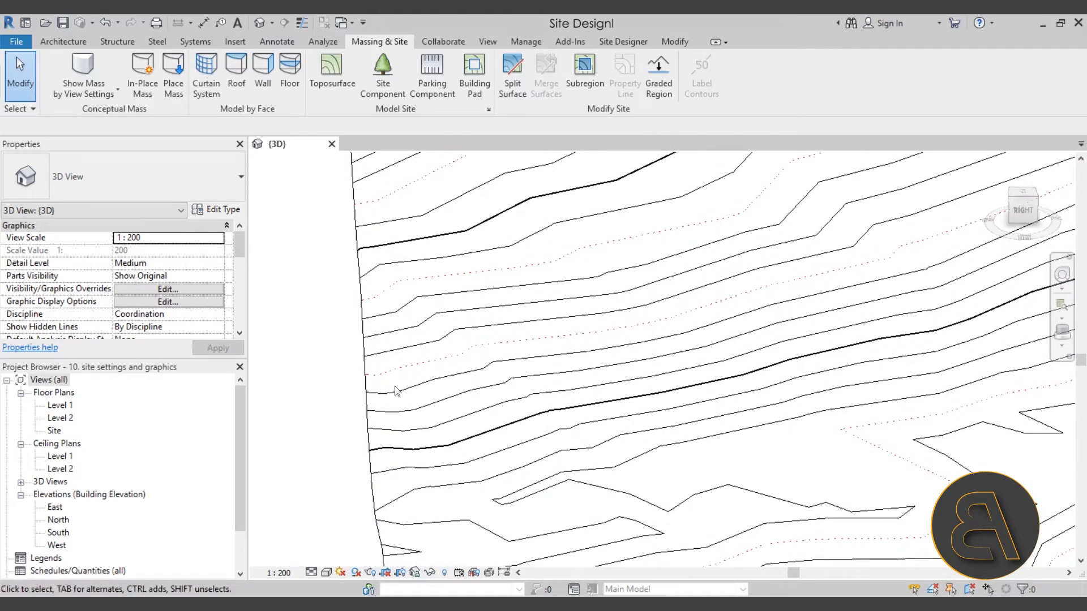
pyautogui.scroll(-3, 502, 358)
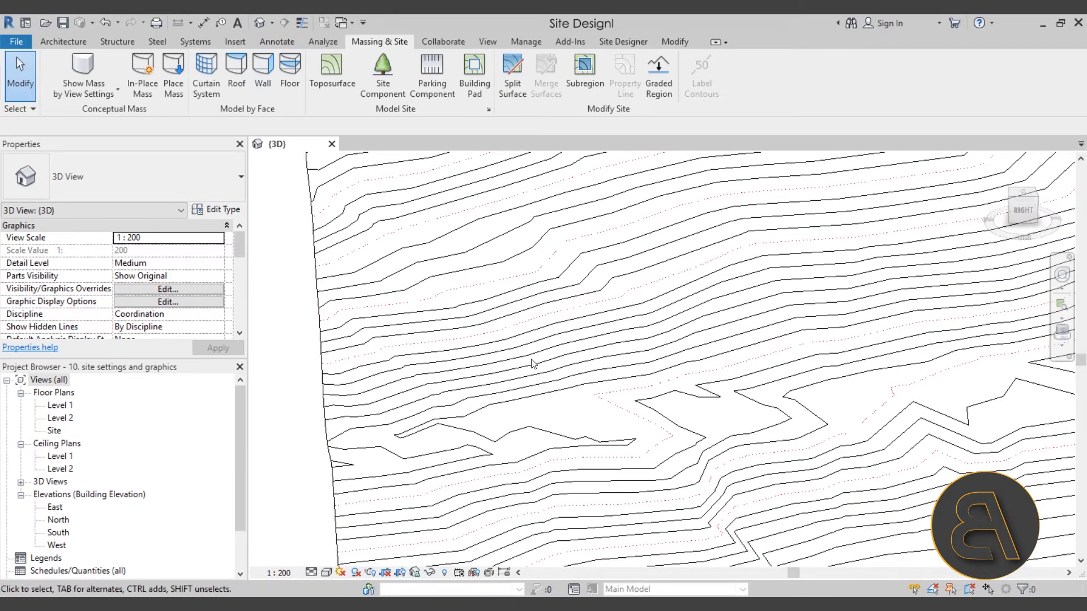
pyautogui.moveTo(452, 382); pyautogui.dragTo(445, 371, button='middle')
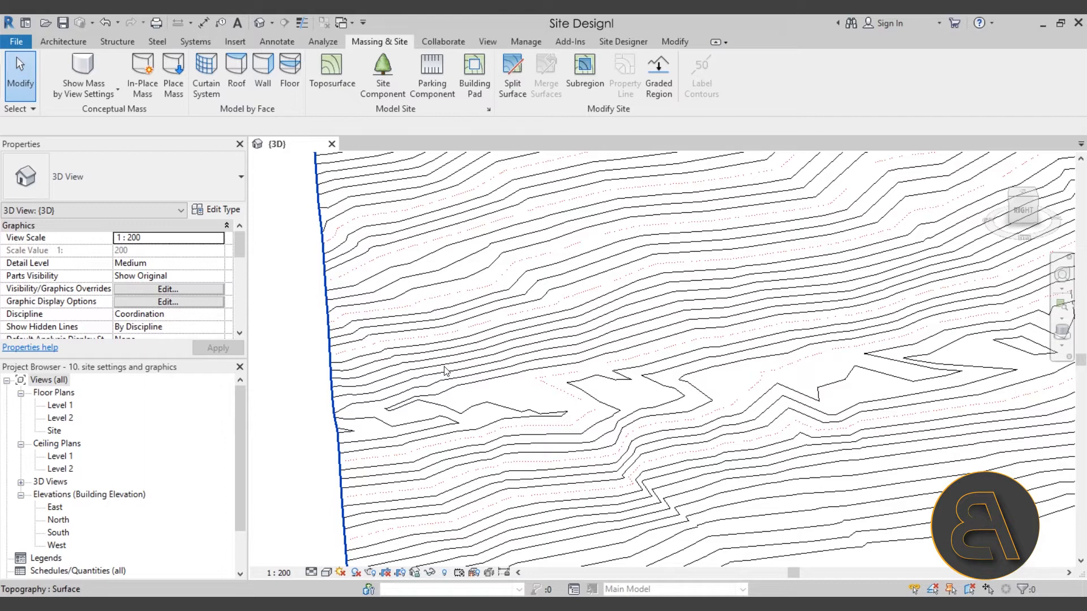
pyautogui.scroll(-6, 446, 371)
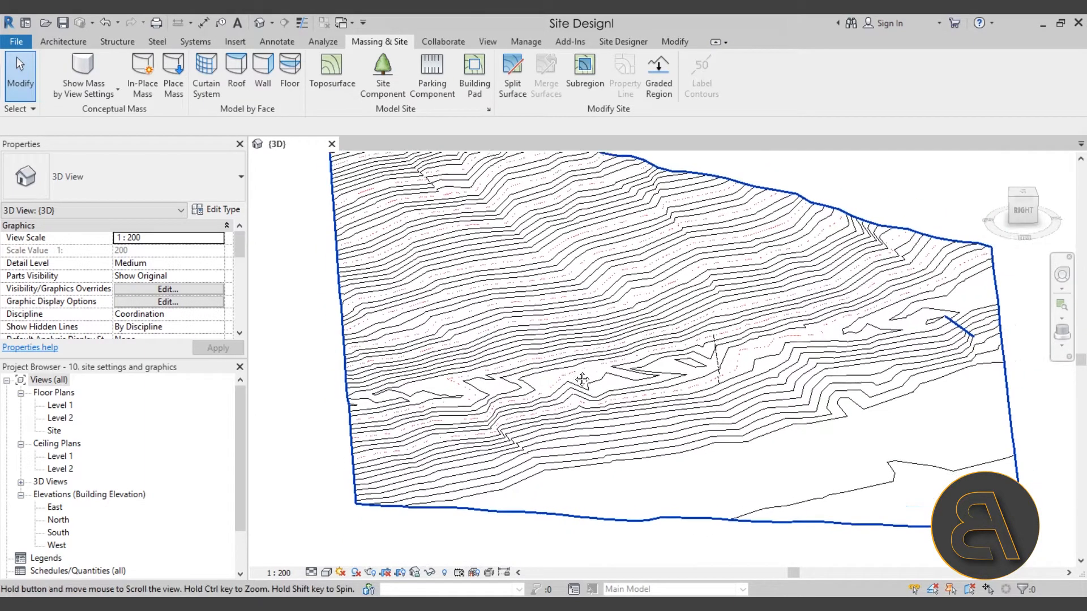
pyautogui.moveTo(555, 397); pyautogui.dragTo(548, 365, button='middle')
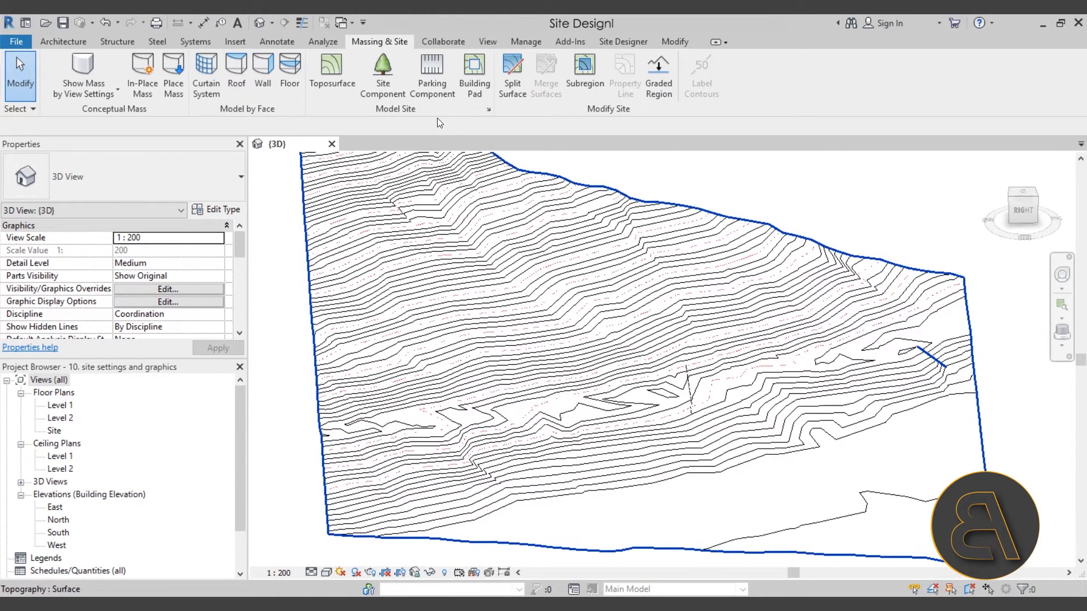
pyautogui.click(489, 110)
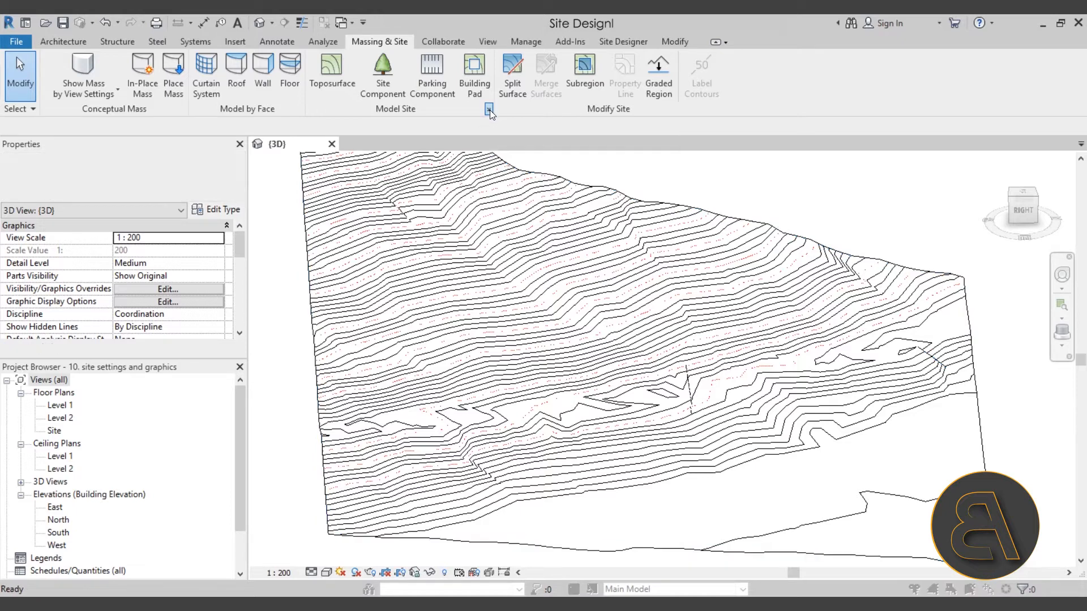
pyautogui.moveTo(503, 182); pyautogui.dragTo(528, 204)
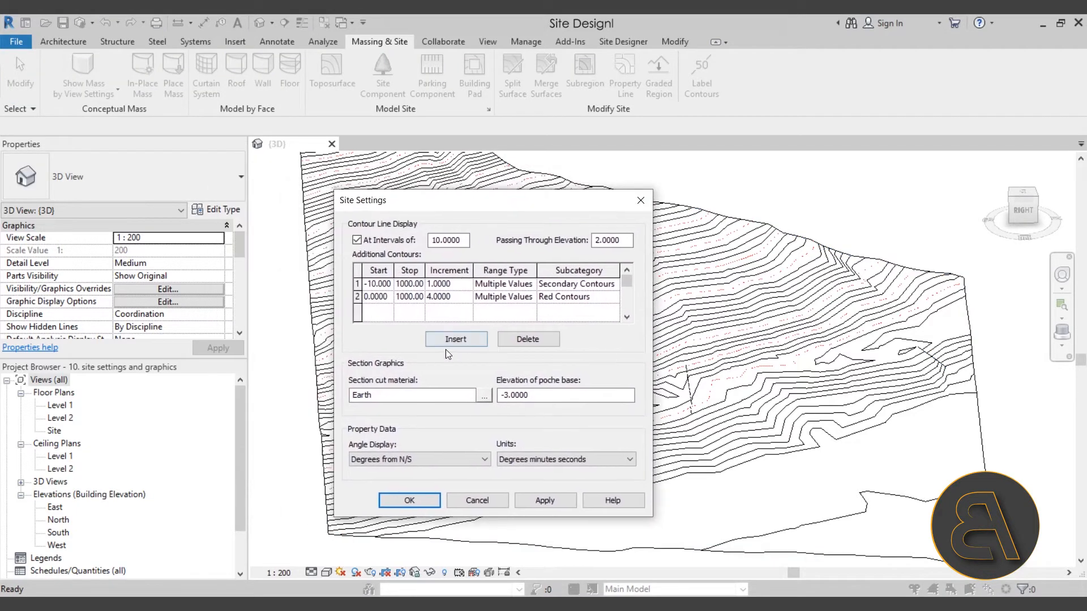
pyautogui.click(445, 341)
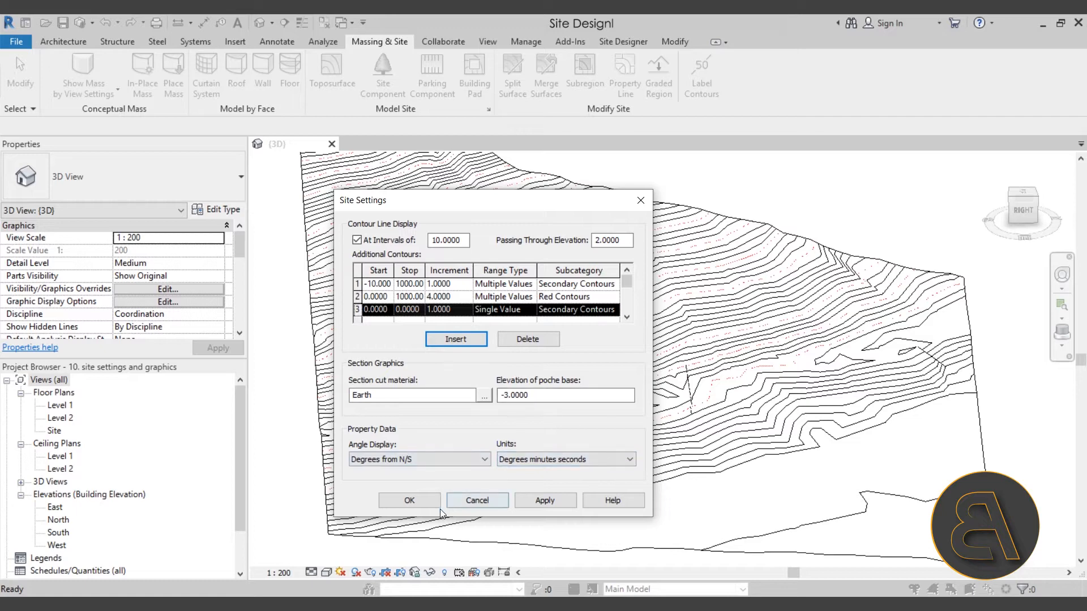
pyautogui.click(474, 502)
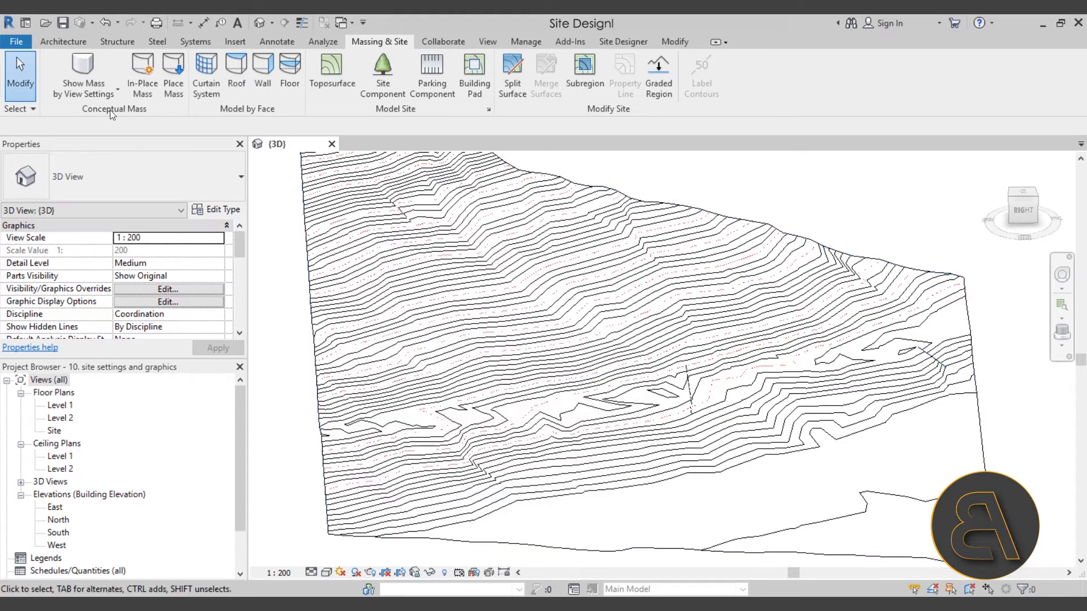
# - Open the project's object styles, expand the Topography category and select its Red Contours subcategory
pyautogui.click(525, 41)
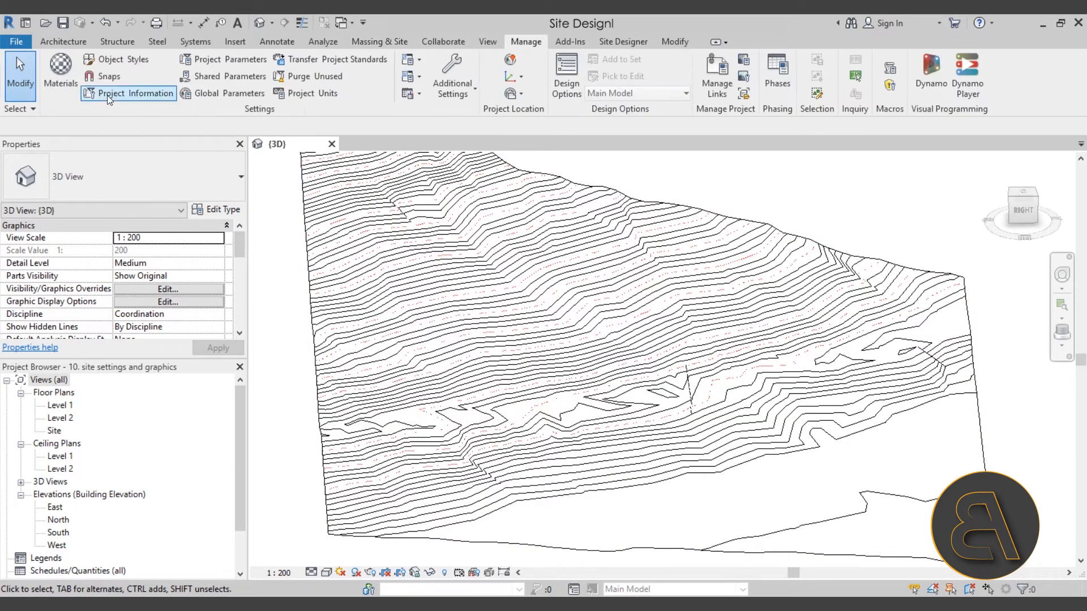
pyautogui.click(117, 63)
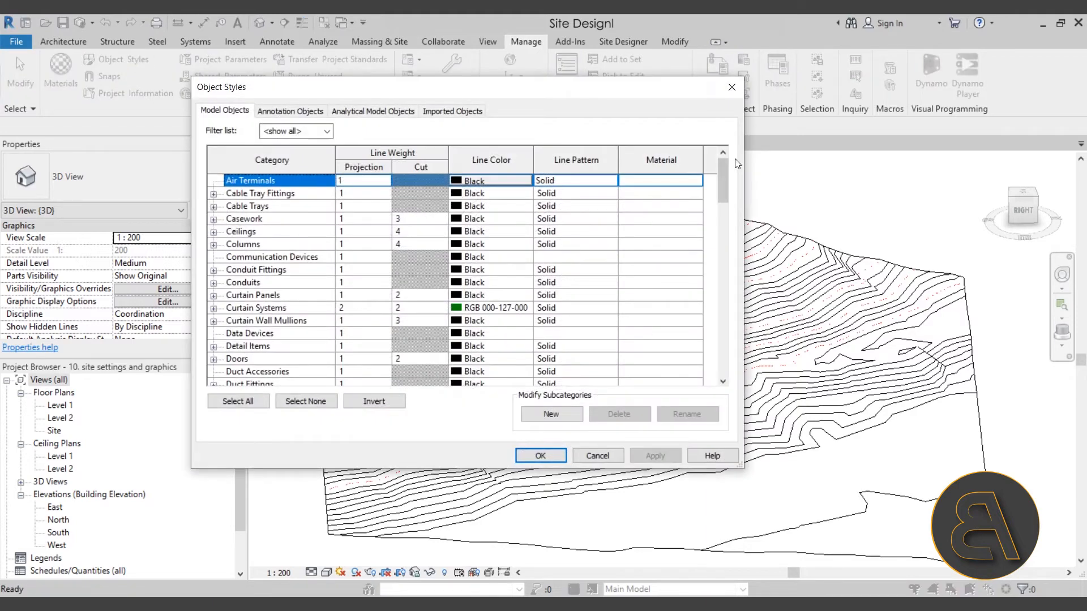
pyautogui.moveTo(724, 169); pyautogui.dragTo(724, 351)
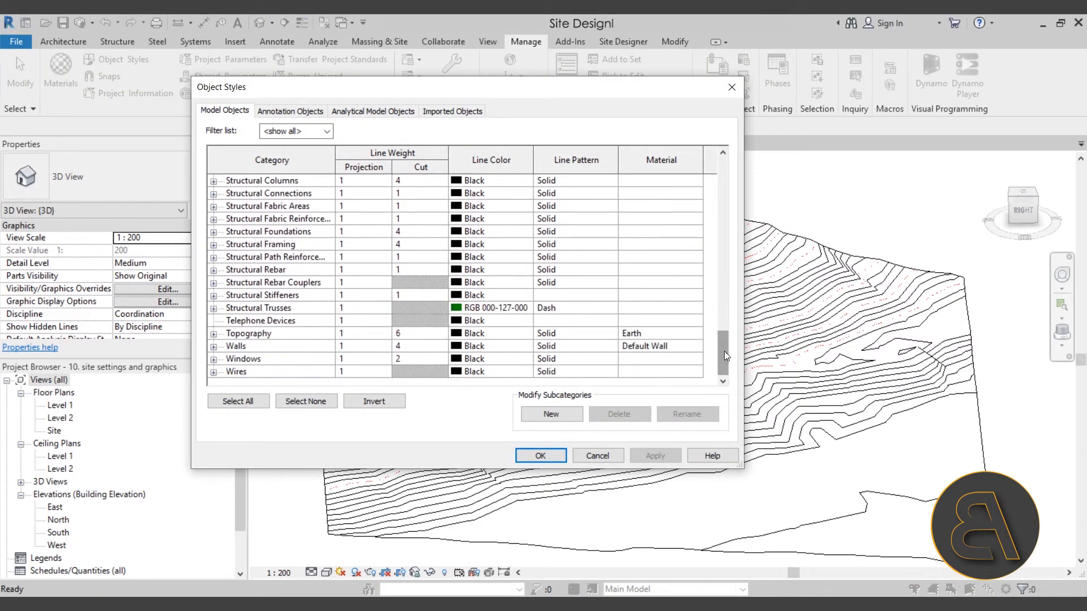
pyautogui.click(213, 334)
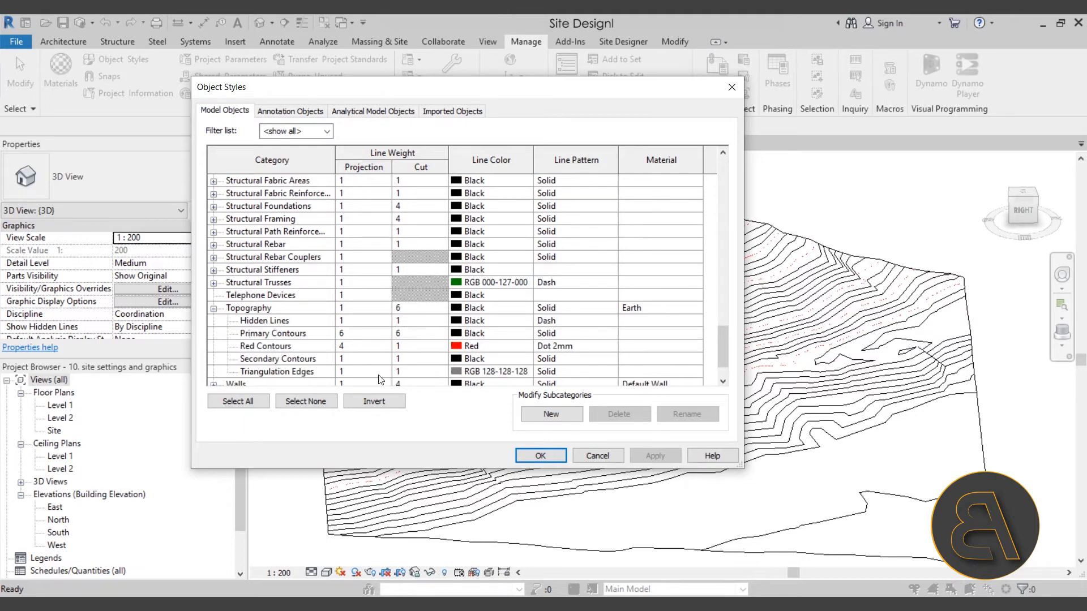
pyautogui.click(261, 345)
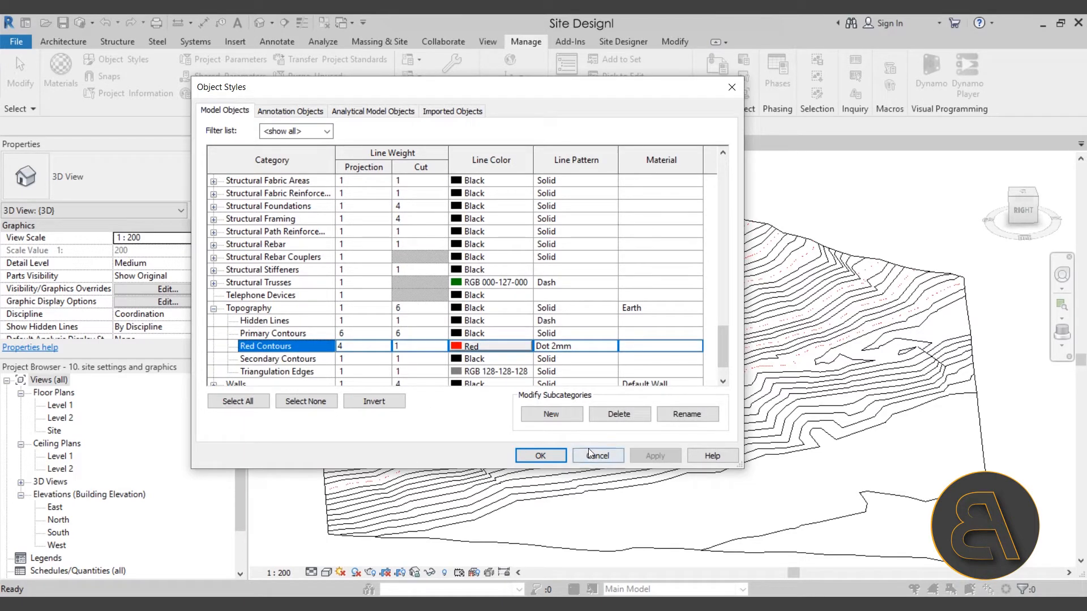
# - Create a new subcategory of Topography named Blue Countour
pyautogui.click(551, 416)
pyautogui.click(429, 259)
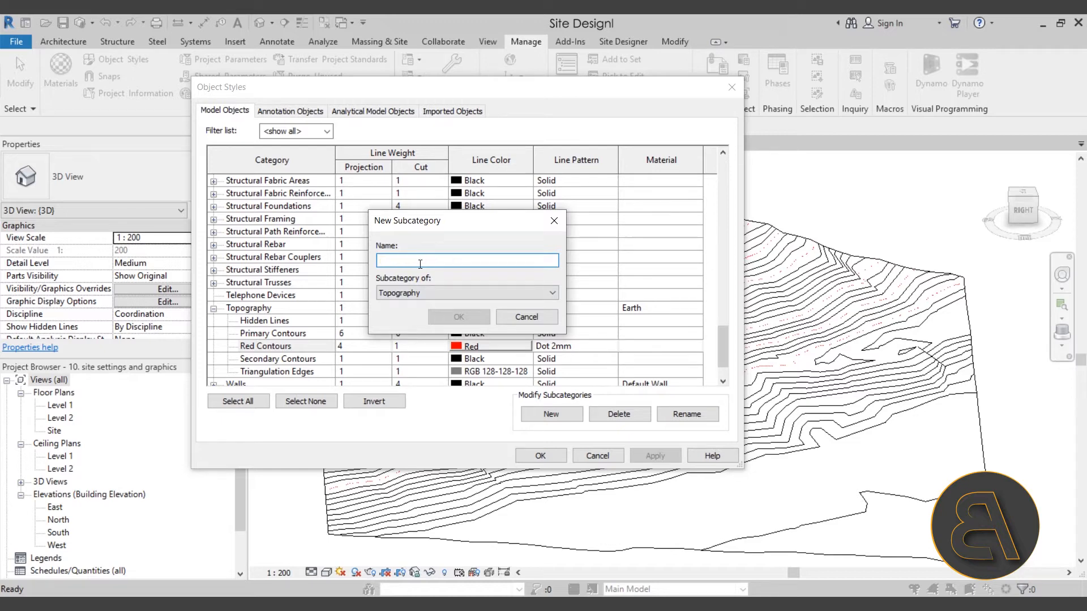
pyautogui.write('Blue Countour')
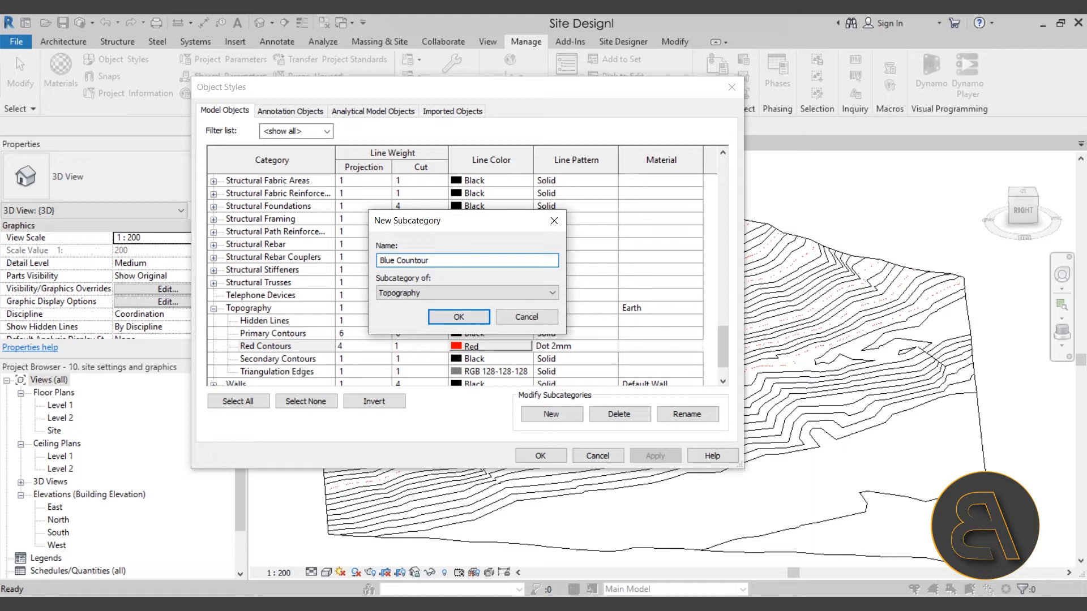
pyautogui.click(459, 316)
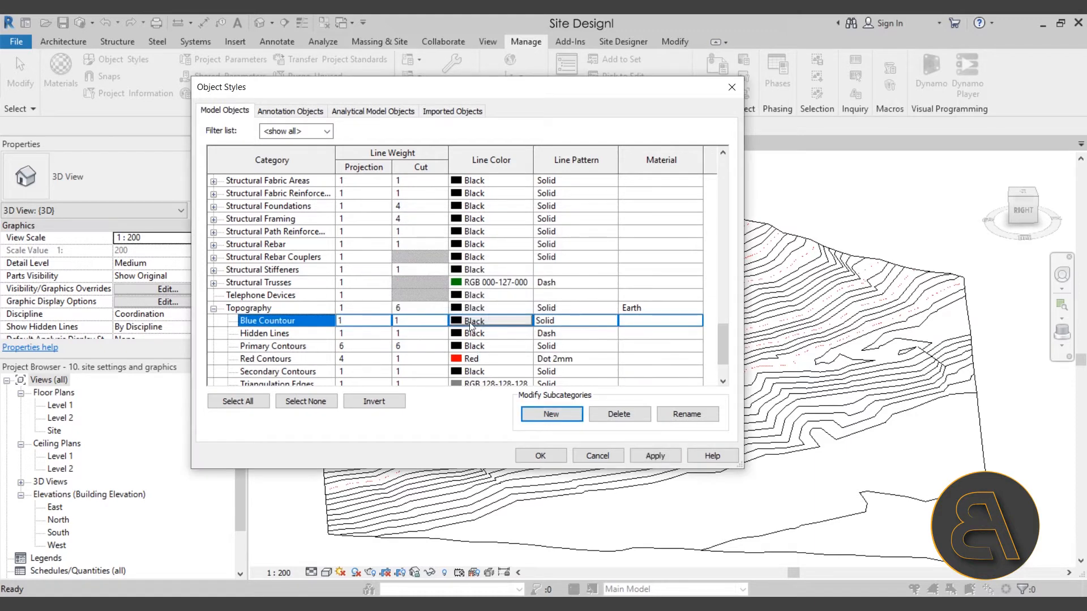
# - Set the Blue Countour subcategory's line colour to the basic blue RGB 000-128-255
pyautogui.click(462, 319)
pyautogui.click(393, 192)
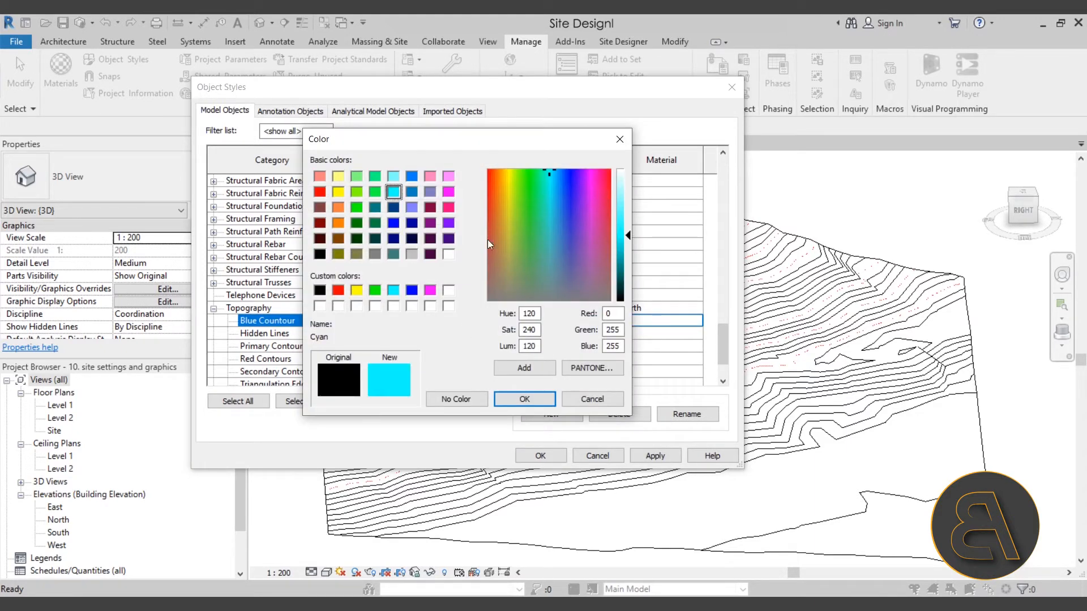
pyautogui.click(393, 223)
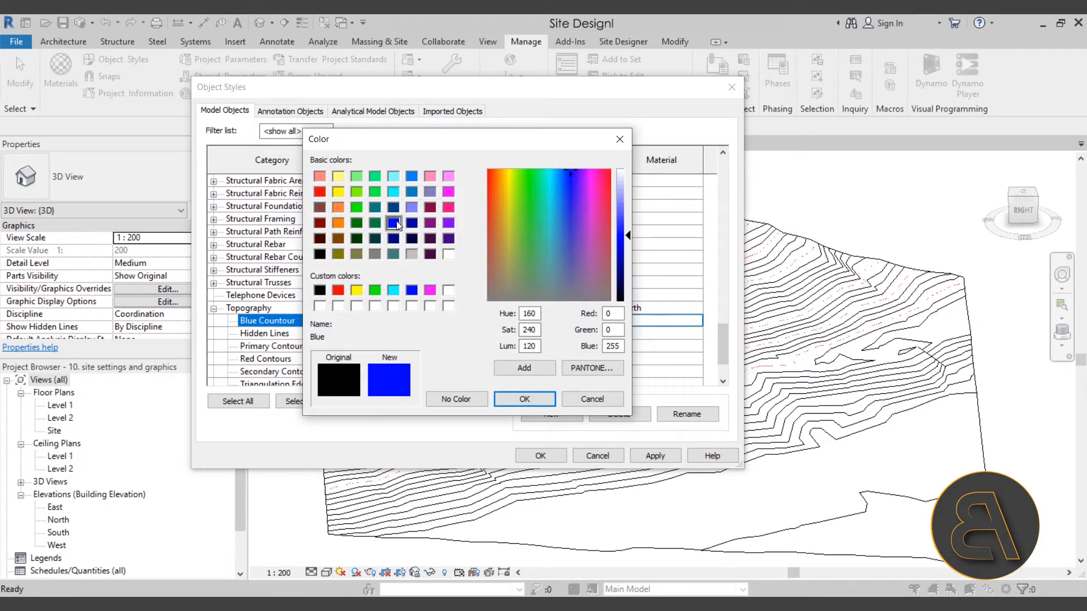
pyautogui.click(412, 177)
pyautogui.click(528, 397)
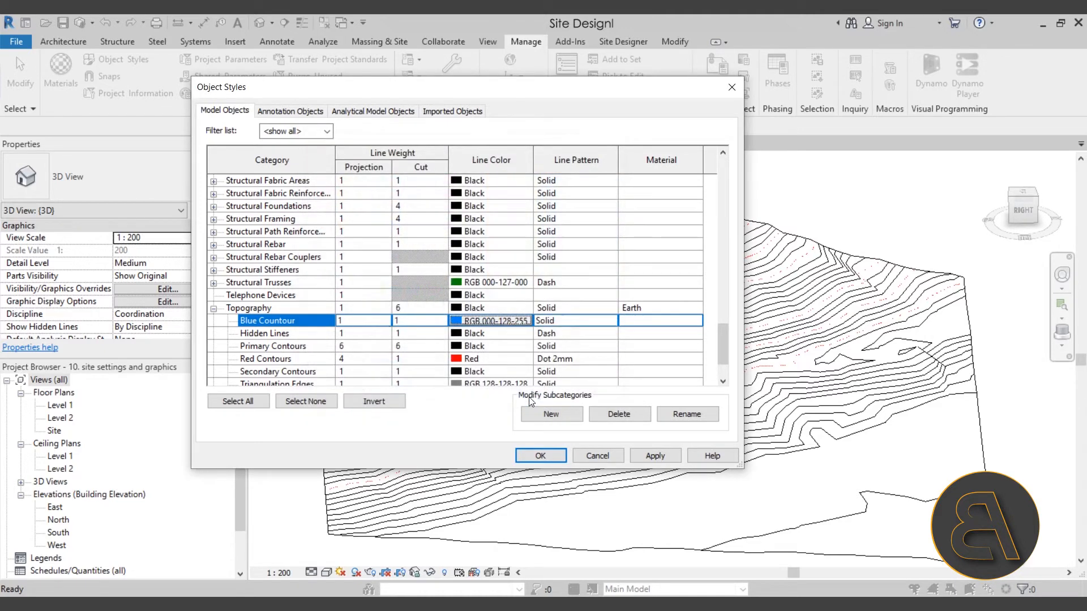
# - Set the Blue Countour subcategory's projection line weight to 8 and apply the object styles
pyautogui.click(386, 320)
pyautogui.click(386, 321)
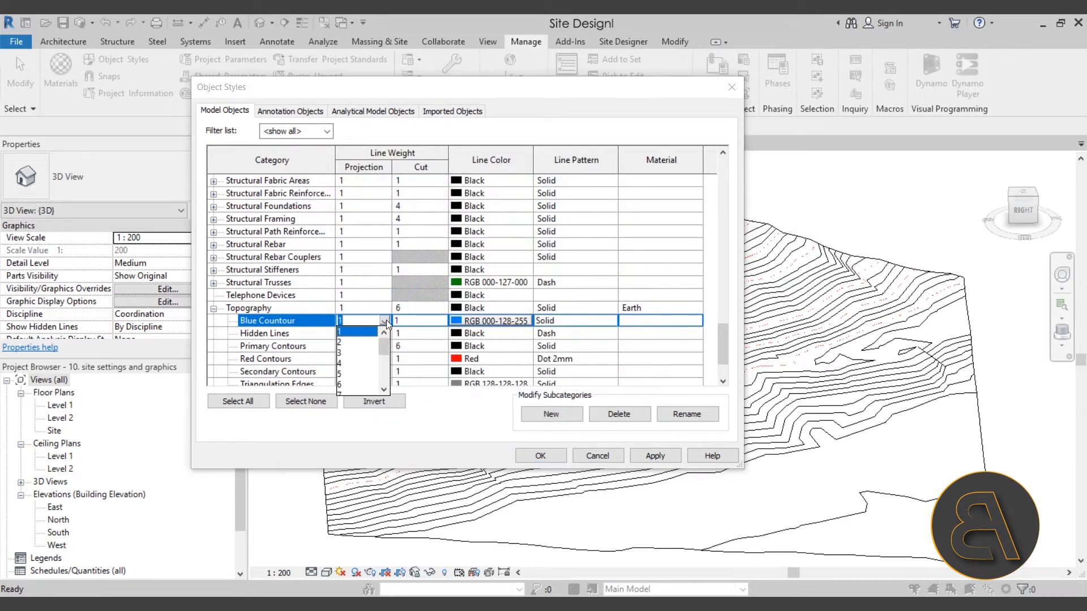
pyautogui.scroll(-1, 352, 371)
pyautogui.click(340, 374)
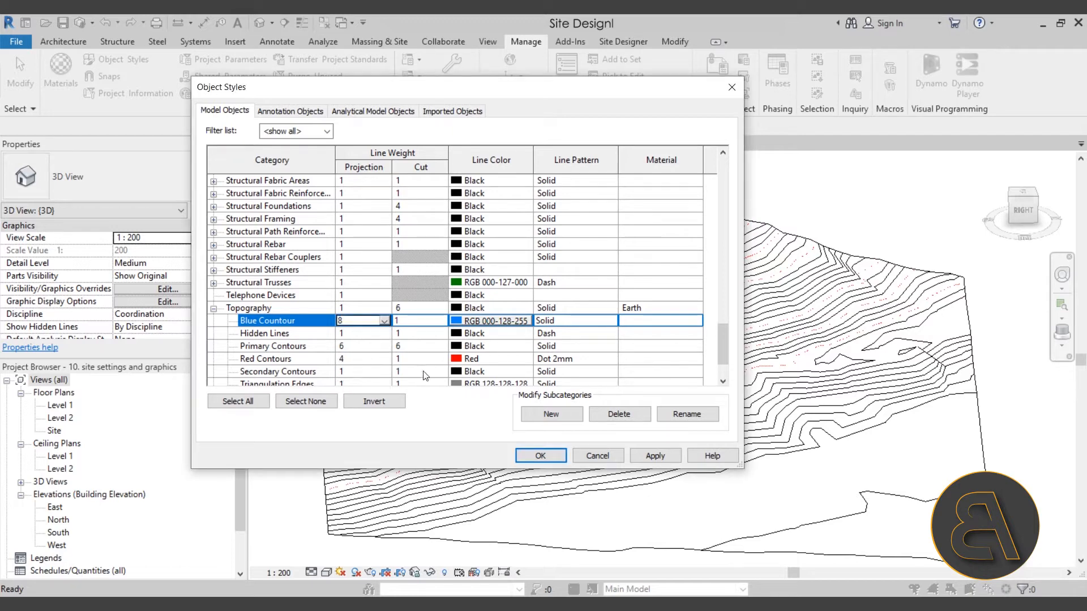
pyautogui.click(642, 456)
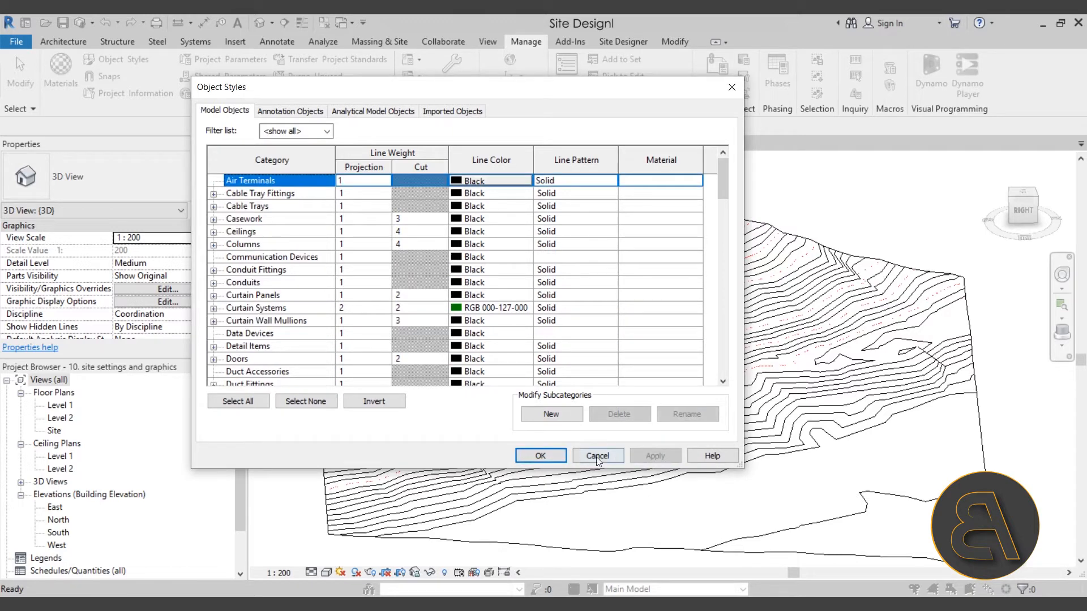
pyautogui.click(541, 456)
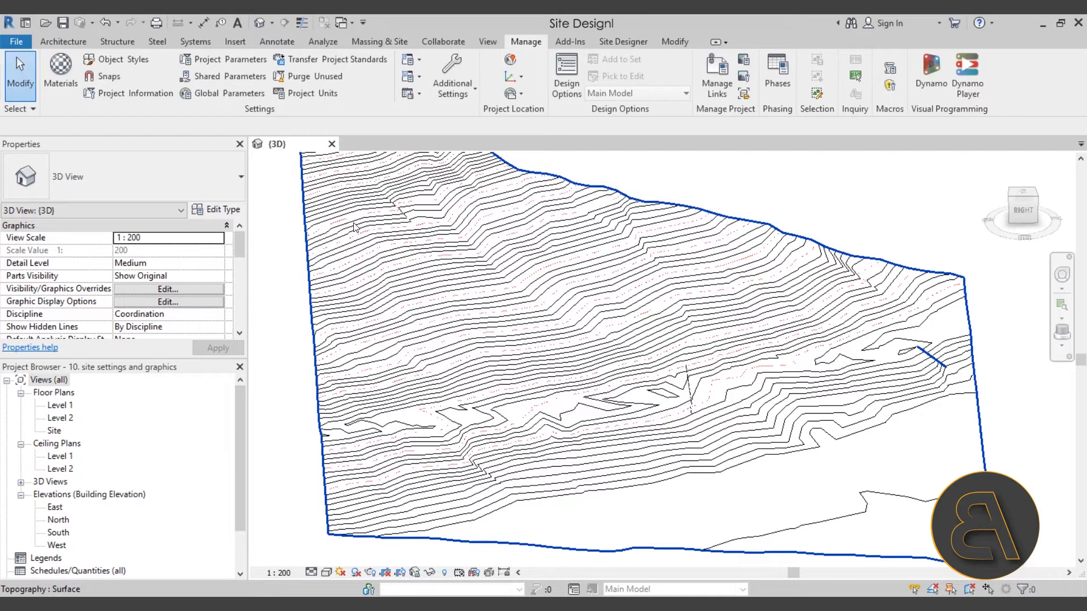
# - In the site settings, add a third additional contour as a single value starting at 20 and apply it
pyautogui.click(379, 42)
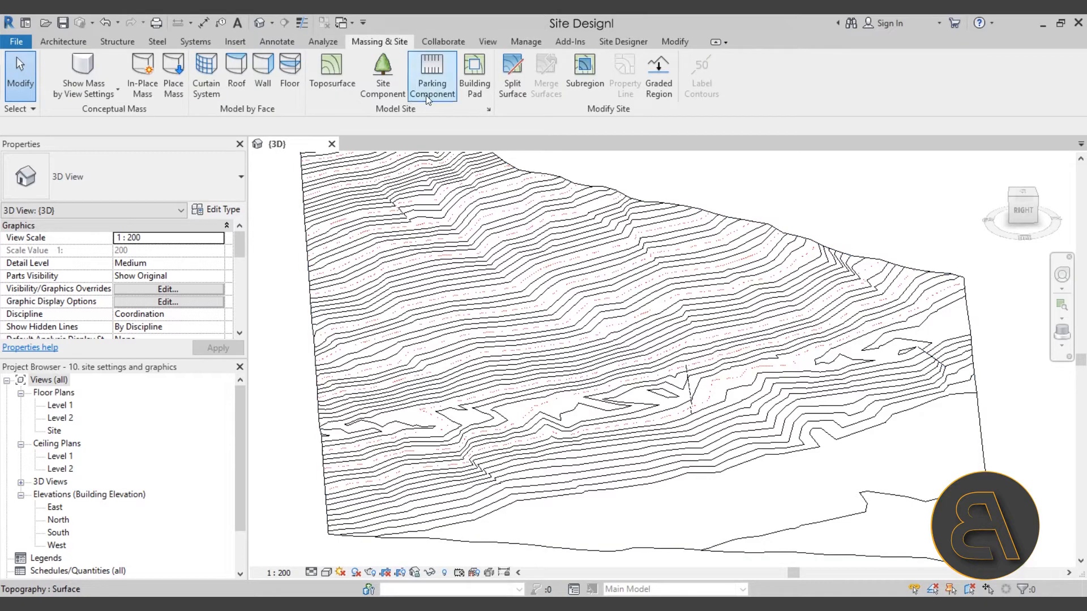
pyautogui.click(489, 110)
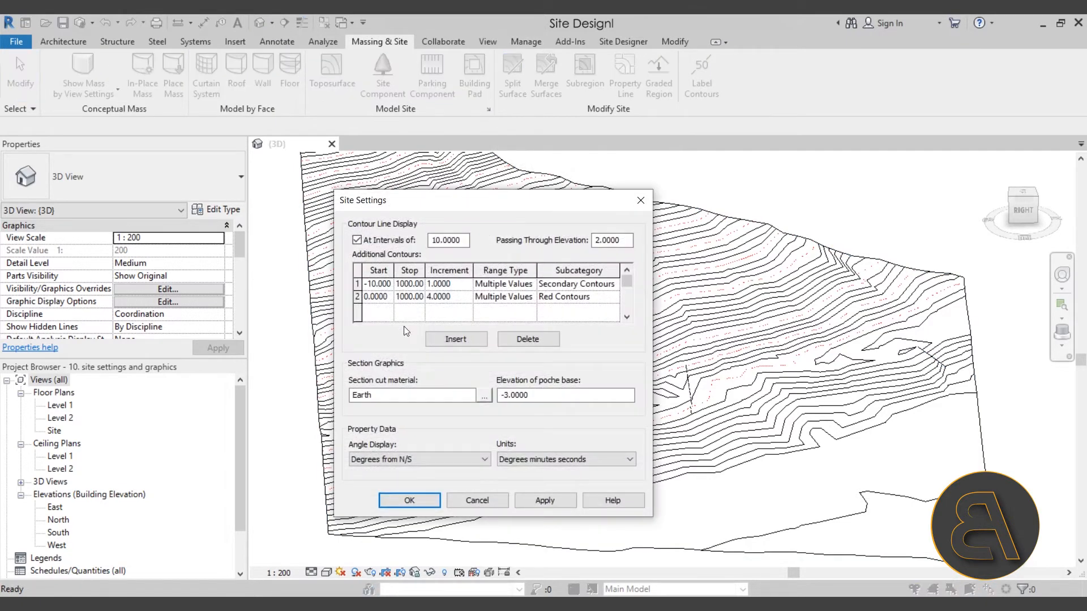
pyautogui.click(456, 340)
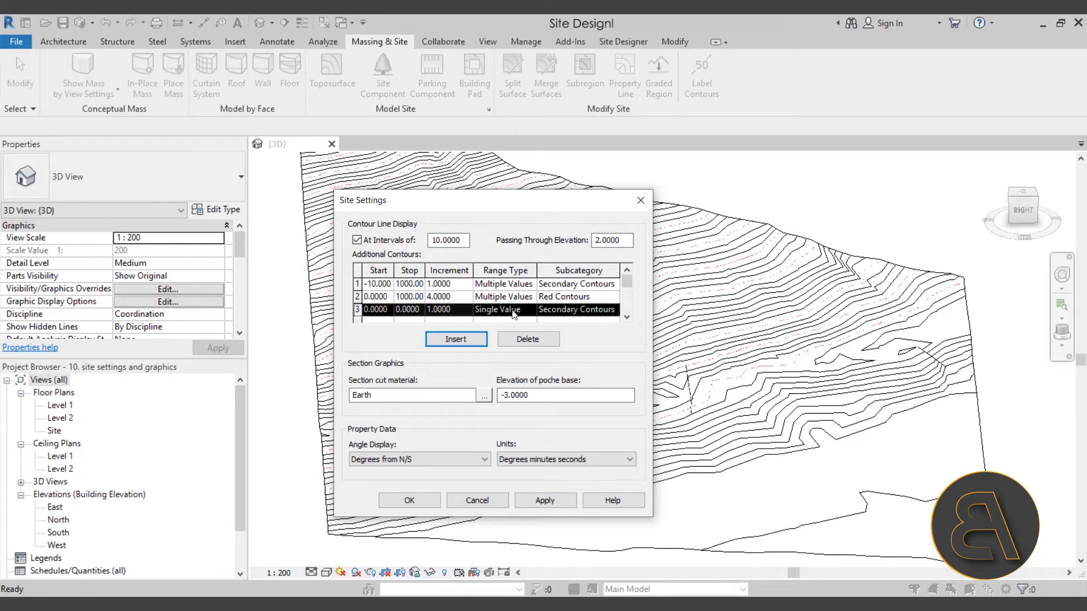
pyautogui.click(378, 310)
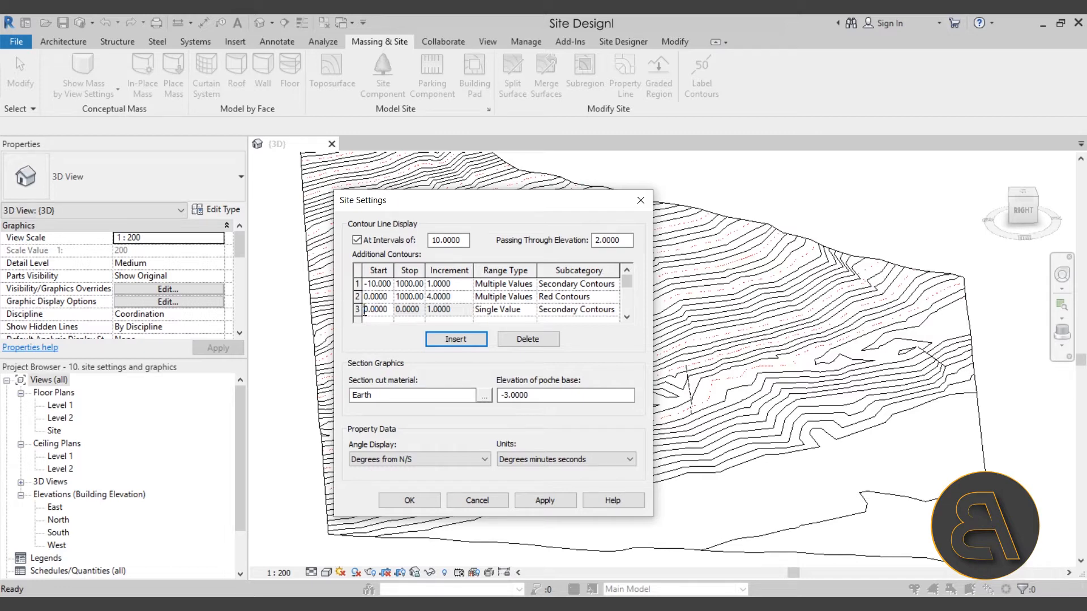
pyautogui.write('20')
pyautogui.click(541, 501)
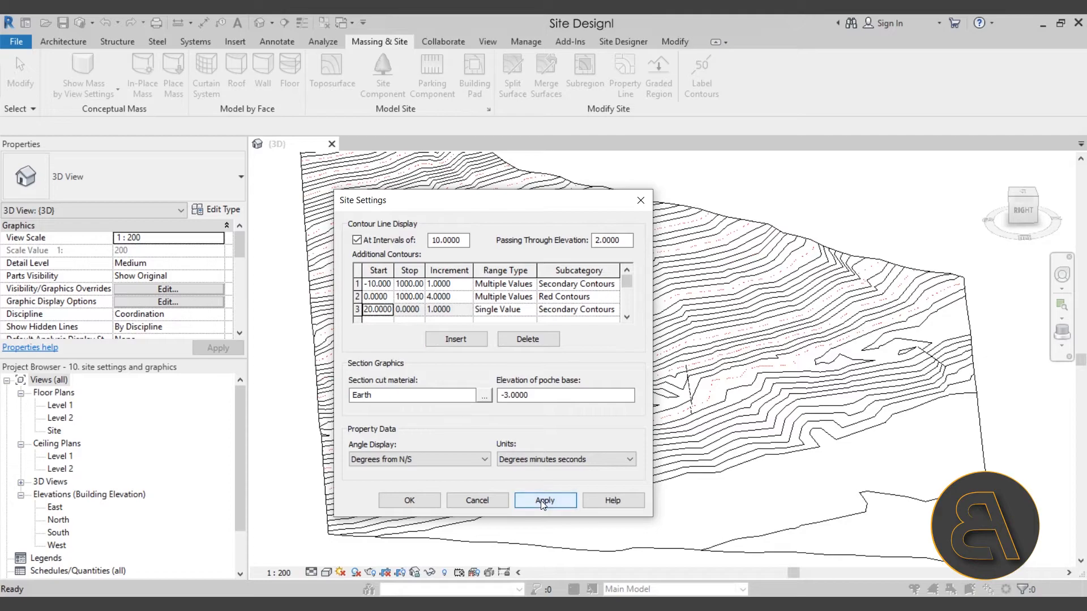
pyautogui.click(487, 499)
# - Examine the contours across the toposurface, close up and zoomed out, for the additional contour at elevation 20
pyautogui.scroll(3, 661, 272)
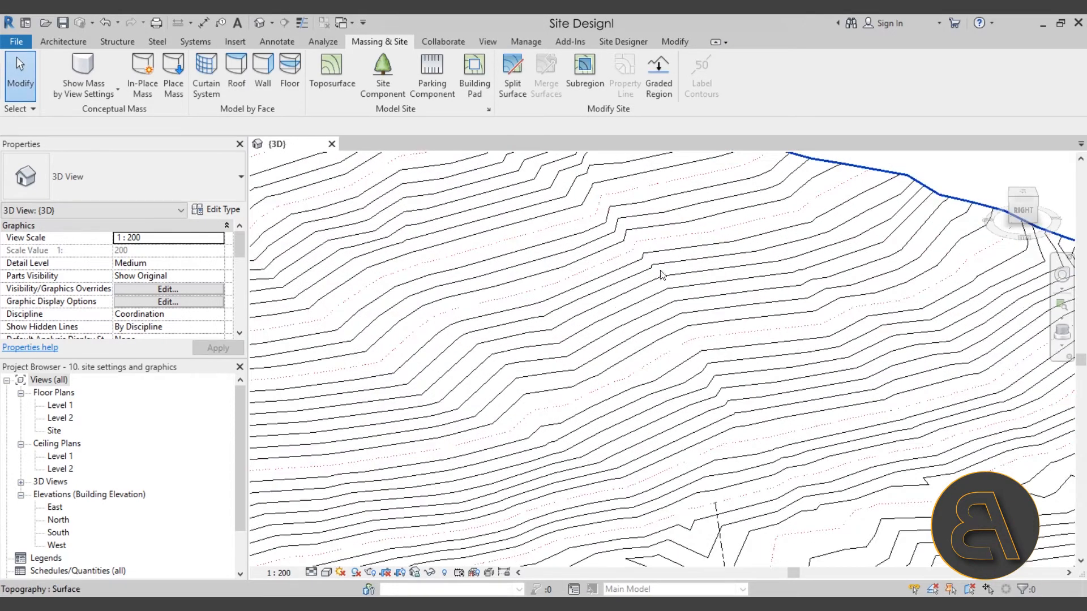
pyautogui.moveTo(679, 340); pyautogui.dragTo(844, 468, button='middle')
pyautogui.scroll(-3, 781, 427)
pyautogui.moveTo(576, 350); pyautogui.dragTo(682, 371, button='middle')
pyautogui.scroll(3, 456, 253)
pyautogui.scroll(-4, 456, 253)
pyautogui.moveTo(456, 253); pyautogui.dragTo(436, 192, button='middle')
pyautogui.scroll(4, 424, 436)
pyautogui.scroll(-2, 404, 391)
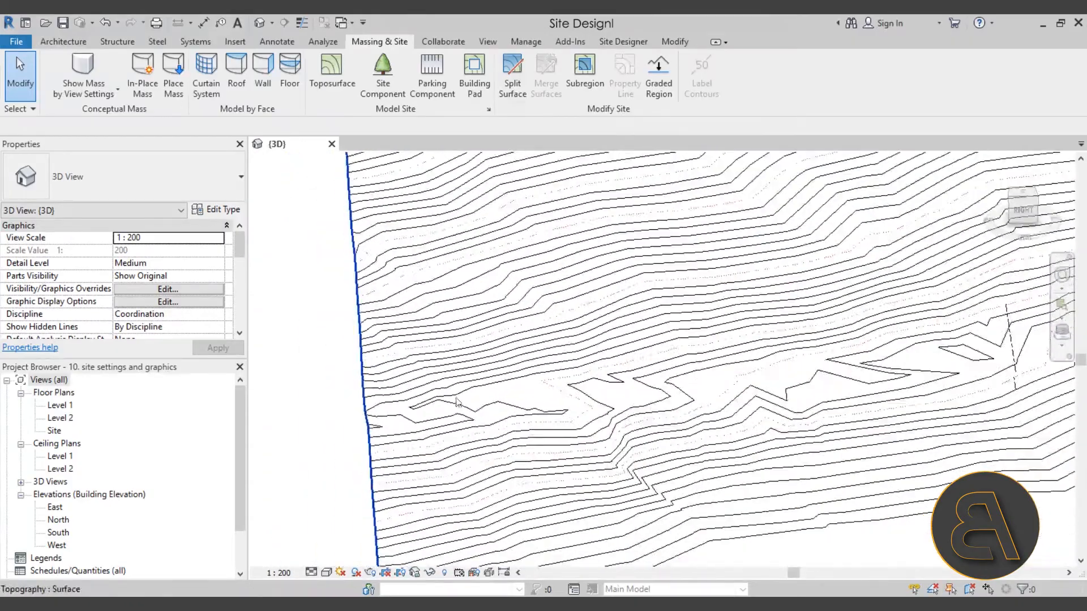
pyautogui.moveTo(527, 438); pyautogui.dragTo(397, 278, button='middle')
pyautogui.moveTo(667, 315); pyautogui.dragTo(398, 440, button='middle')
pyautogui.moveTo(646, 359); pyautogui.dragTo(538, 287, button='middle')
pyautogui.scroll(-6, 594, 400)
pyautogui.scroll(4, 390, 263)
pyautogui.scroll(3, 430, 238)
pyautogui.scroll(-2, 400, 233)
pyautogui.moveTo(630, 407); pyautogui.dragTo(494, 287, button='middle')
pyautogui.scroll(-5, 494, 288)
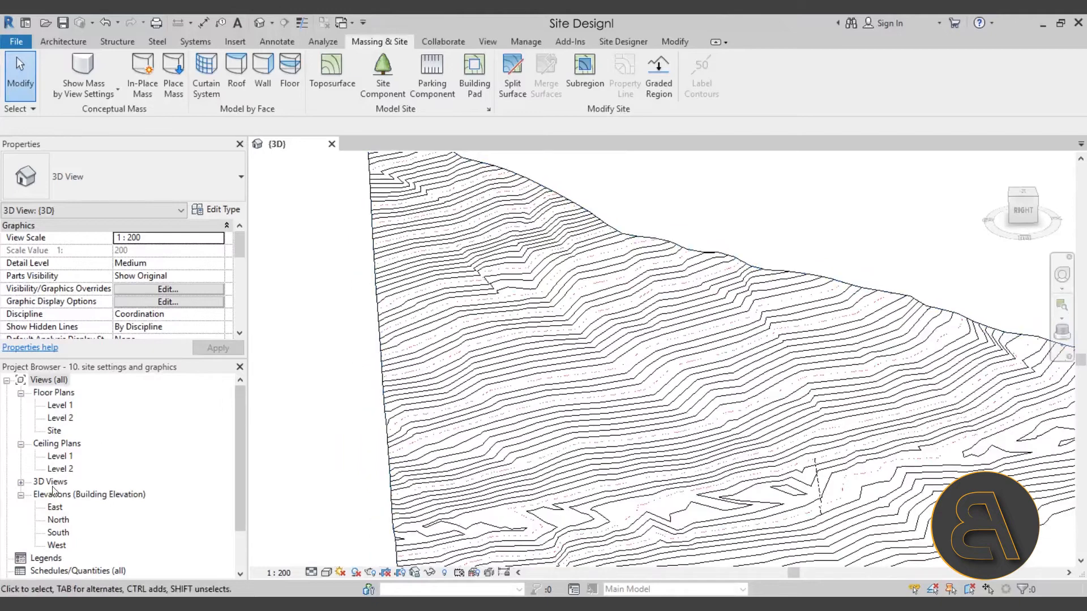
# - Open the South building elevation view
pyautogui.scroll(-2, 57, 490)
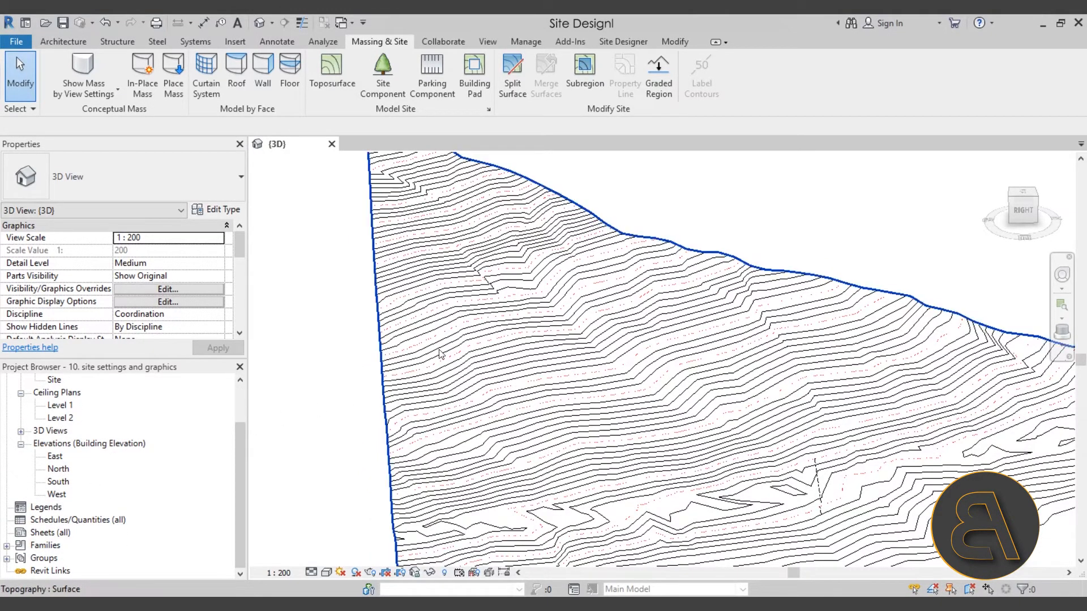
pyautogui.scroll(-2, 437, 352)
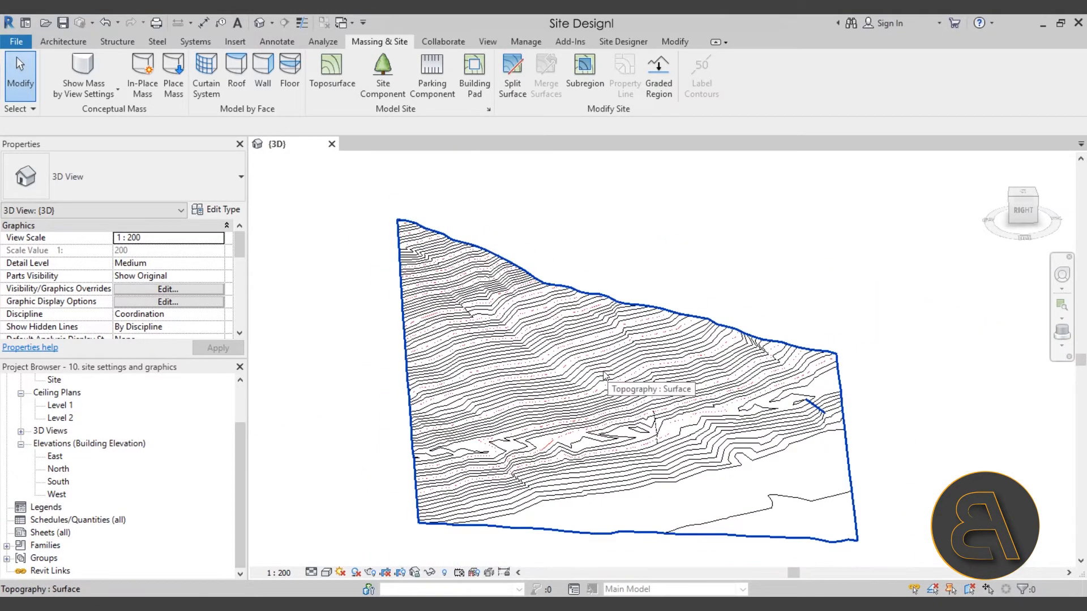
pyautogui.doubleClick(58, 482)
pyautogui.scroll(2, 512, 357)
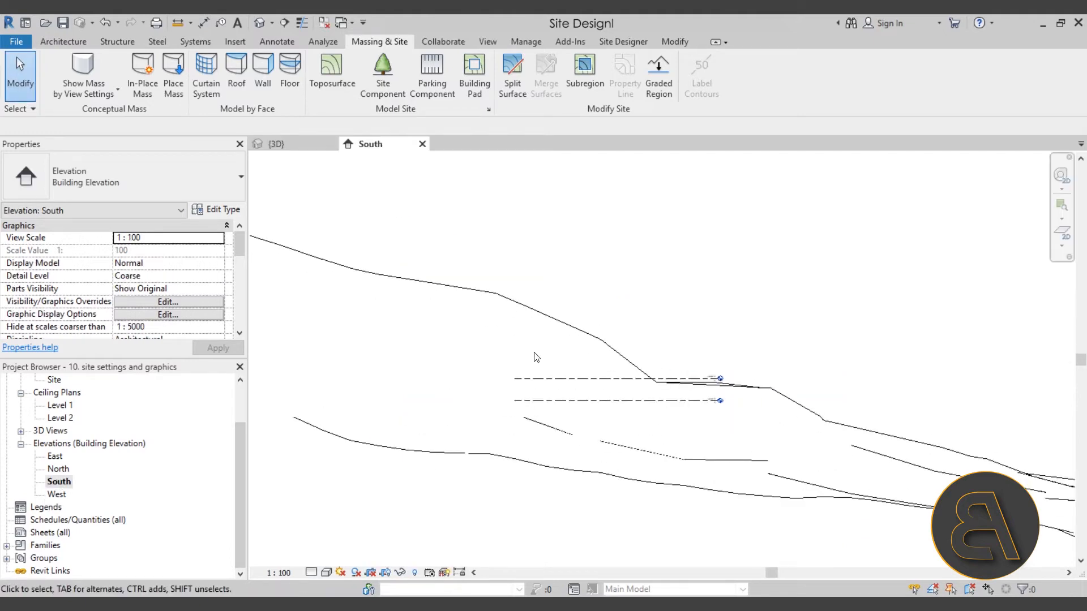
# - Set Level 2's elevation to 20 in the South elevation
pyautogui.scroll(3, 600, 359)
pyautogui.scroll(-1, 784, 415)
pyautogui.click(784, 415)
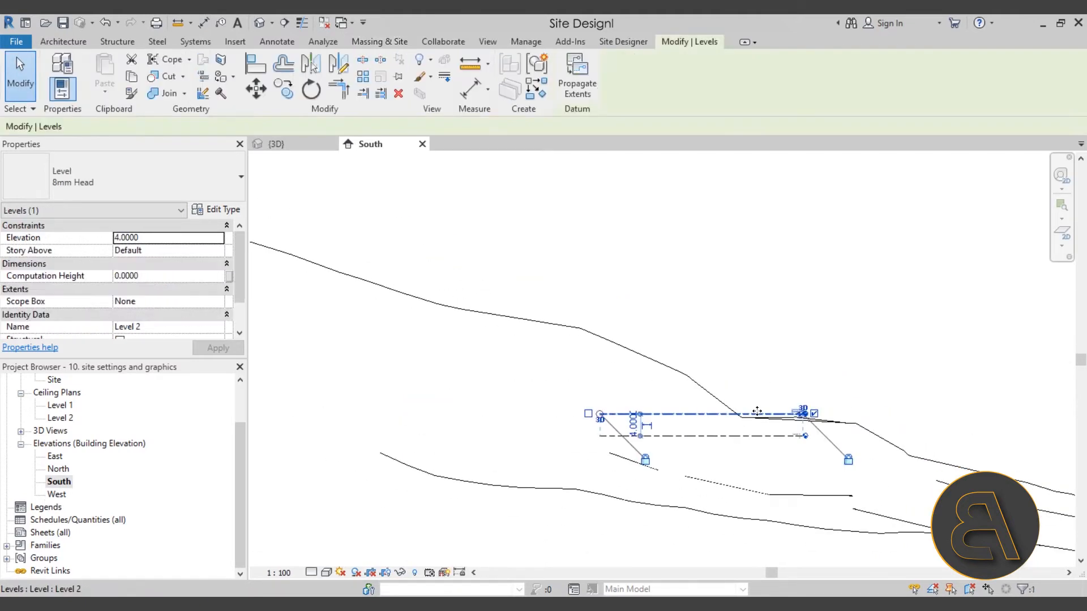
pyautogui.scroll(2, 803, 417)
pyautogui.scroll(2, 803, 417)
pyautogui.click(788, 408)
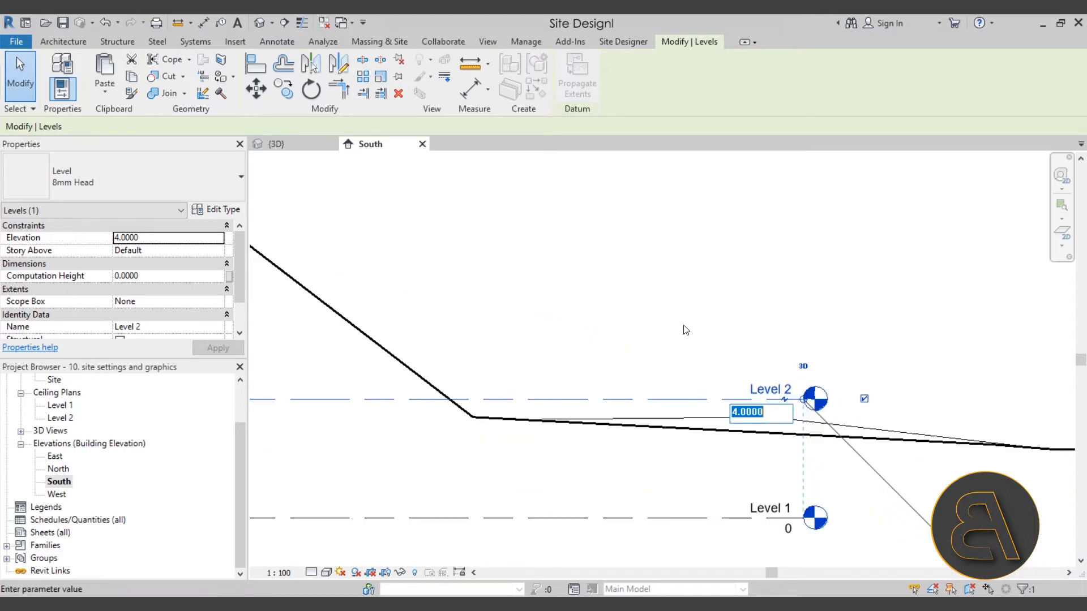
pyautogui.write('20')
pyautogui.press('Return')
pyautogui.scroll(-3, 643, 347)
pyautogui.scroll(-2, 598, 357)
pyautogui.scroll(-4, 597, 358)
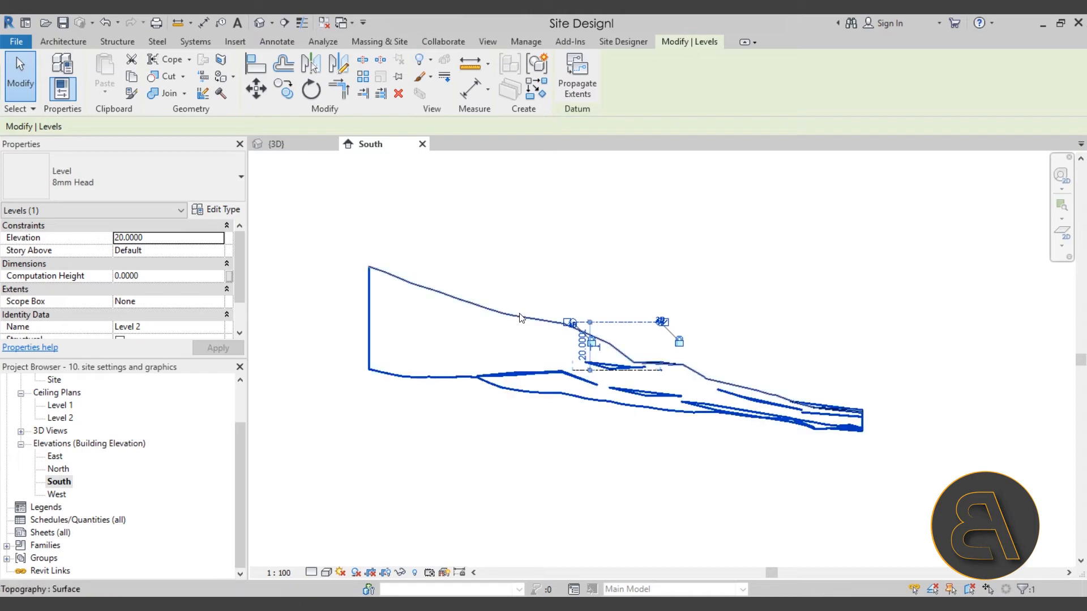
# - Return to the 3D view and examine where the Level 2 plane meets the toposurface's contours
pyautogui.click(285, 145)
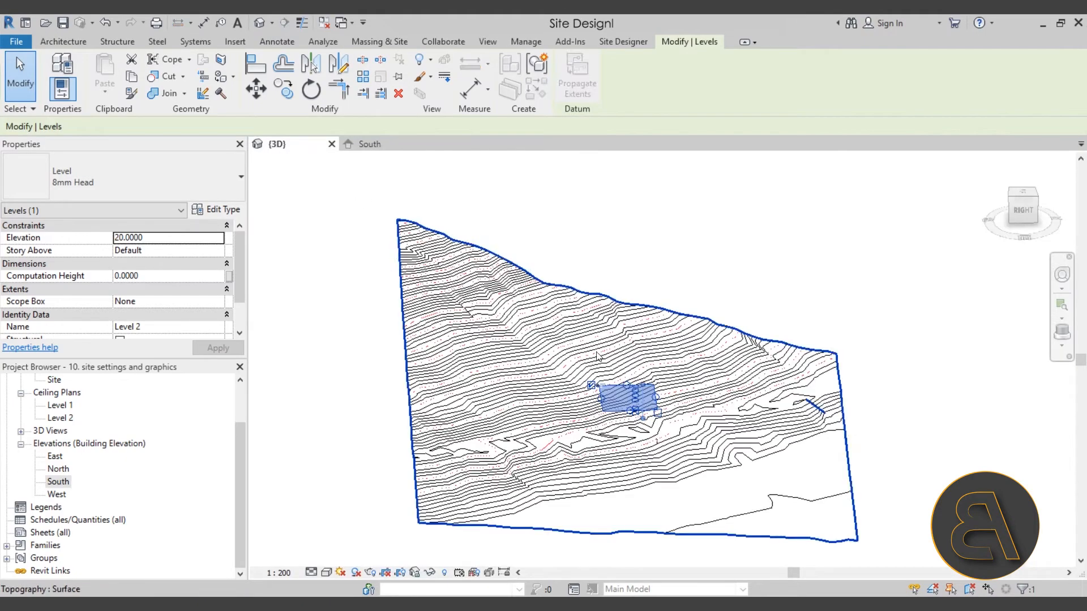
pyautogui.scroll(6, 509, 314)
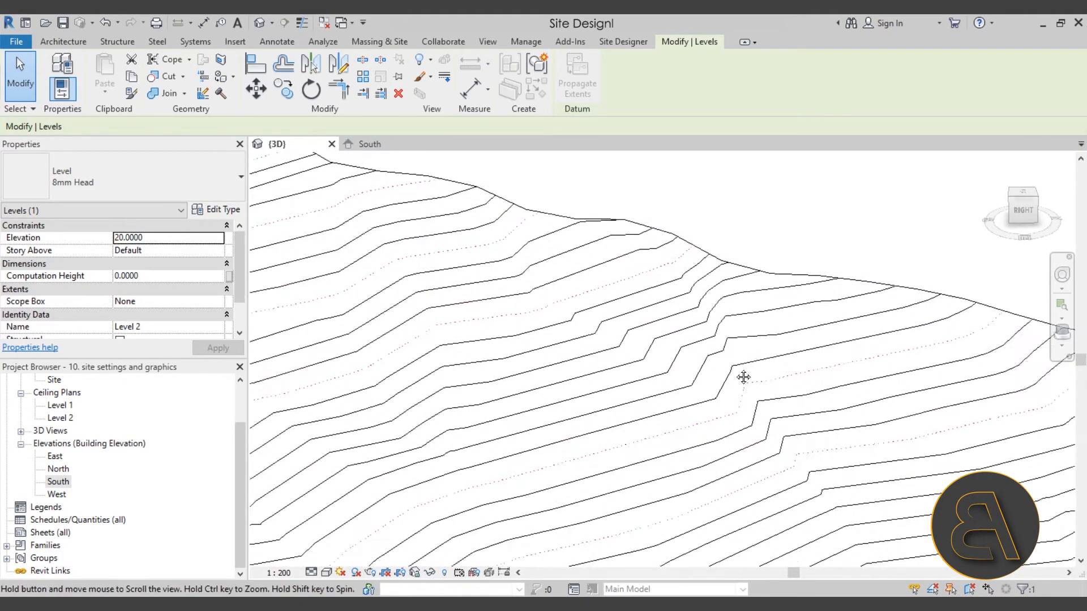
pyautogui.scroll(4, 813, 281)
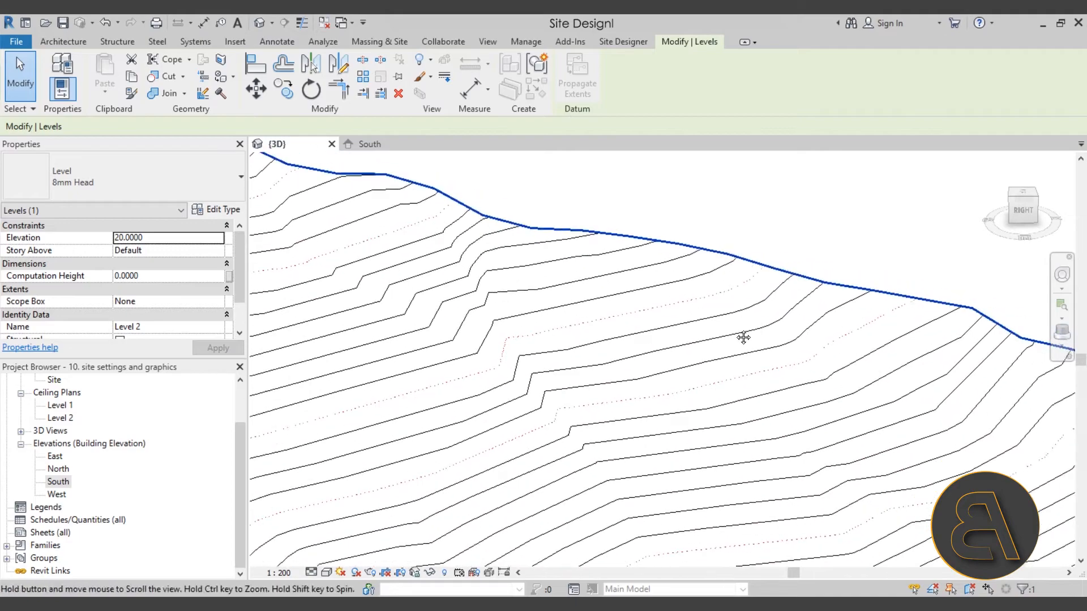
pyautogui.scroll(-6, 727, 285)
pyautogui.moveTo(527, 348); pyautogui.dragTo(727, 165, button='middle')
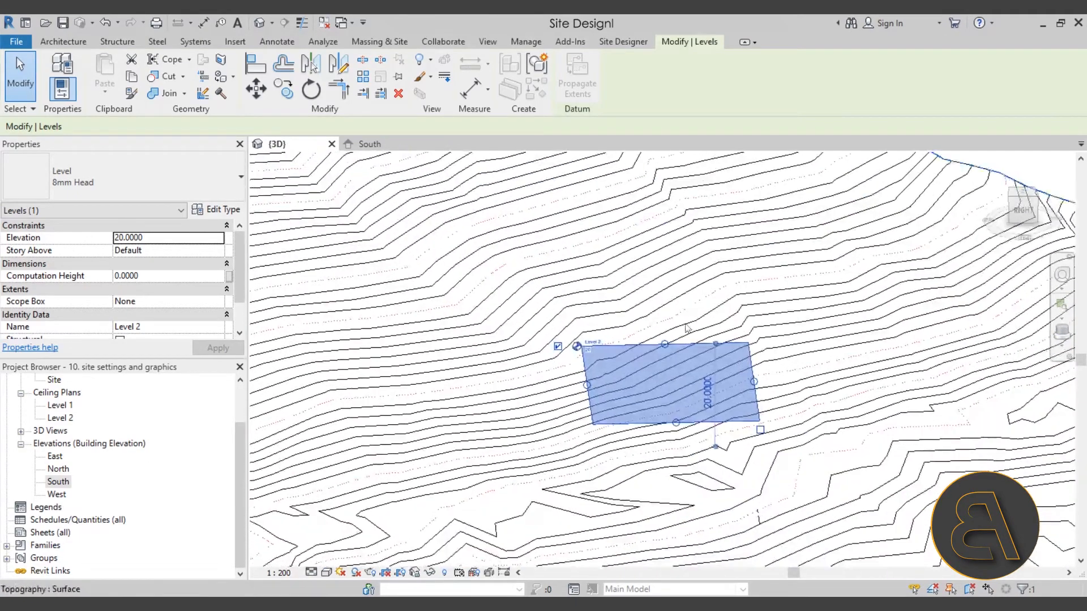
pyautogui.keyDown('shift'); pyautogui.moveTo(598, 449); pyautogui.dragTo(736, 368, button='middle'); pyautogui.keyUp('shift')
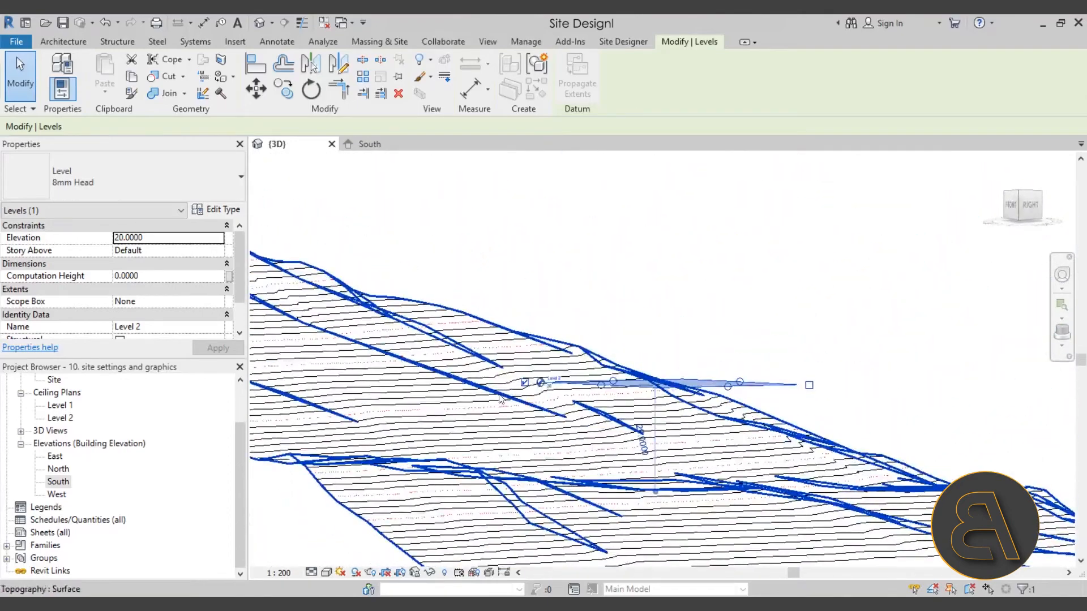
# - Assign the Blue Countour subcategory to the single-value additional contour at elevation 20 in the site settings and apply it
pyautogui.scroll(3, 475, 399)
pyautogui.scroll(3, 475, 399)
pyautogui.scroll(-3, 476, 399)
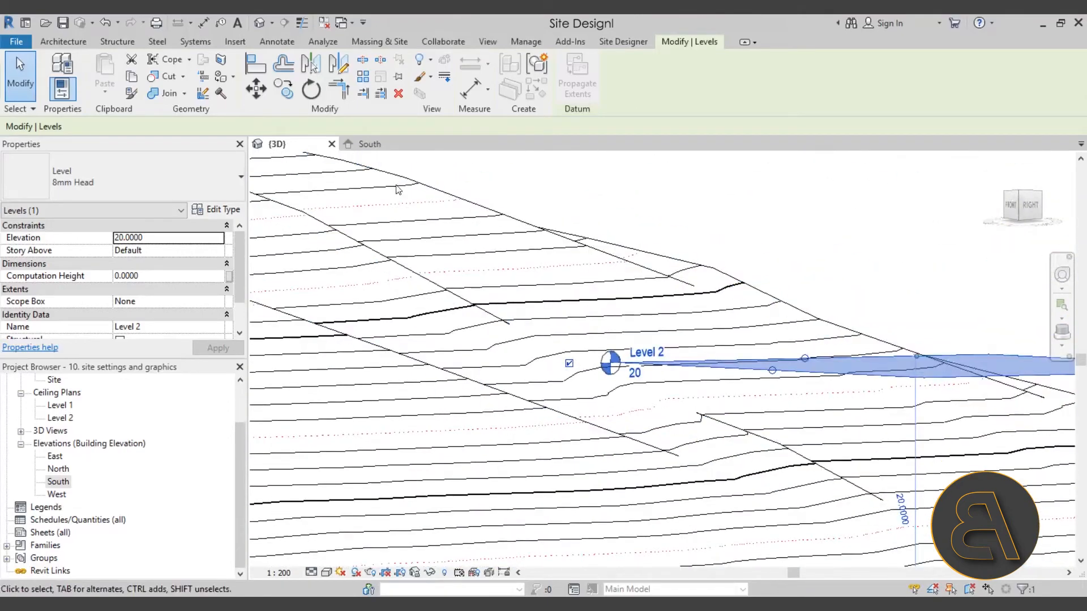
pyautogui.click(505, 169)
pyautogui.click(487, 111)
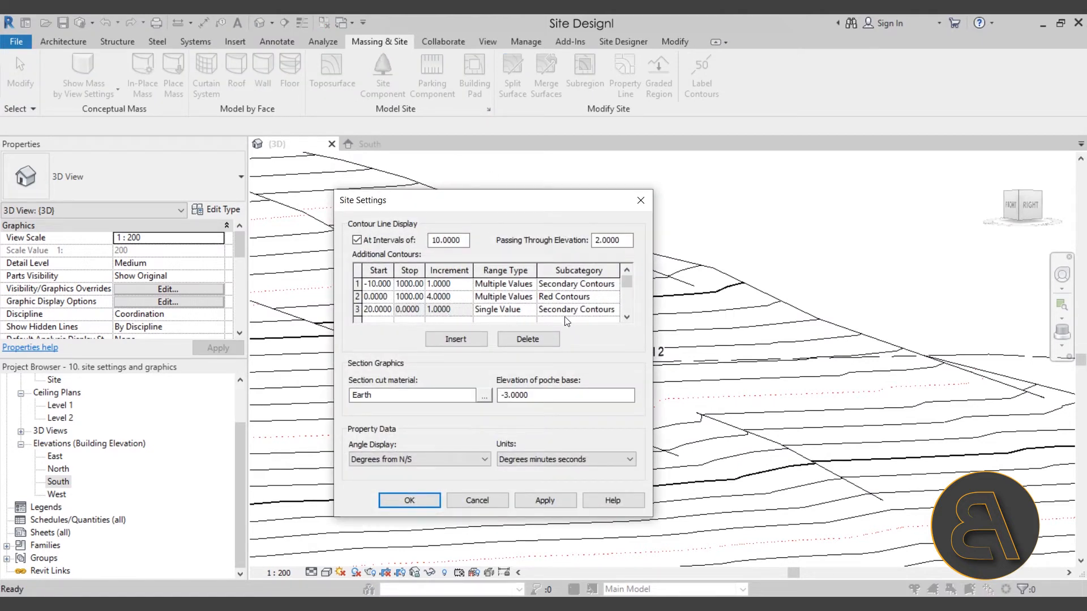
pyautogui.click(609, 310)
pyautogui.click(613, 310)
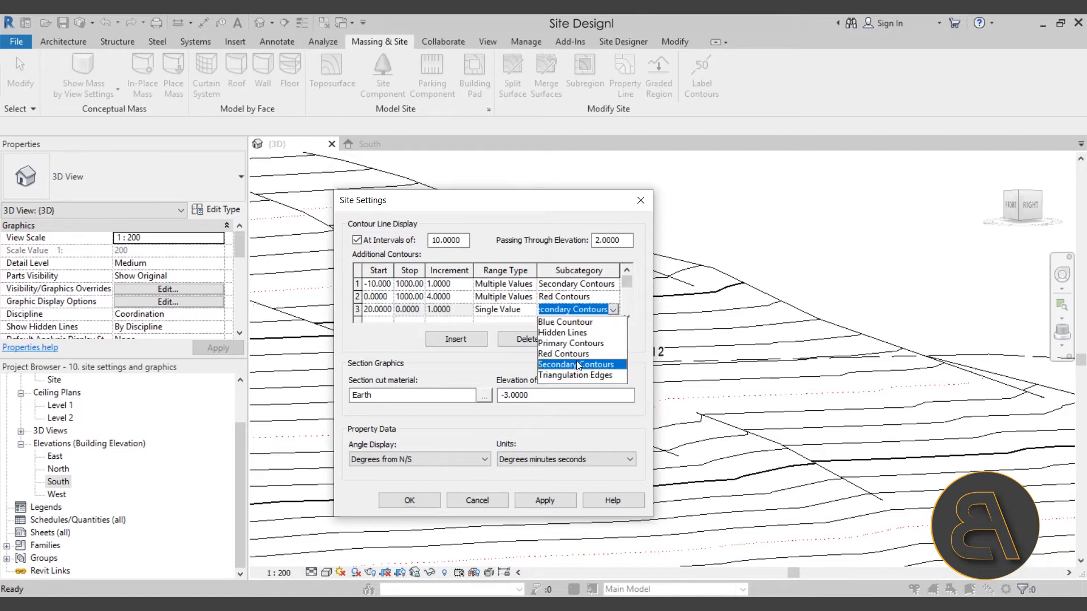
pyautogui.click(565, 322)
pyautogui.click(543, 500)
pyautogui.click(422, 499)
# - Inspect the blue contour across the toposurface in the 3D view from several angles and review the contour line settings
pyautogui.scroll(-2, 606, 241)
pyautogui.keyDown('shift'); pyautogui.moveTo(616, 327); pyautogui.dragTo(626, 302, button='middle'); pyautogui.keyUp('shift')
pyautogui.scroll(-3, 626, 302)
pyautogui.keyDown('shift'); pyautogui.moveTo(445, 410); pyautogui.dragTo(458, 344, button='middle'); pyautogui.keyUp('shift')
pyautogui.scroll(3, 390, 287)
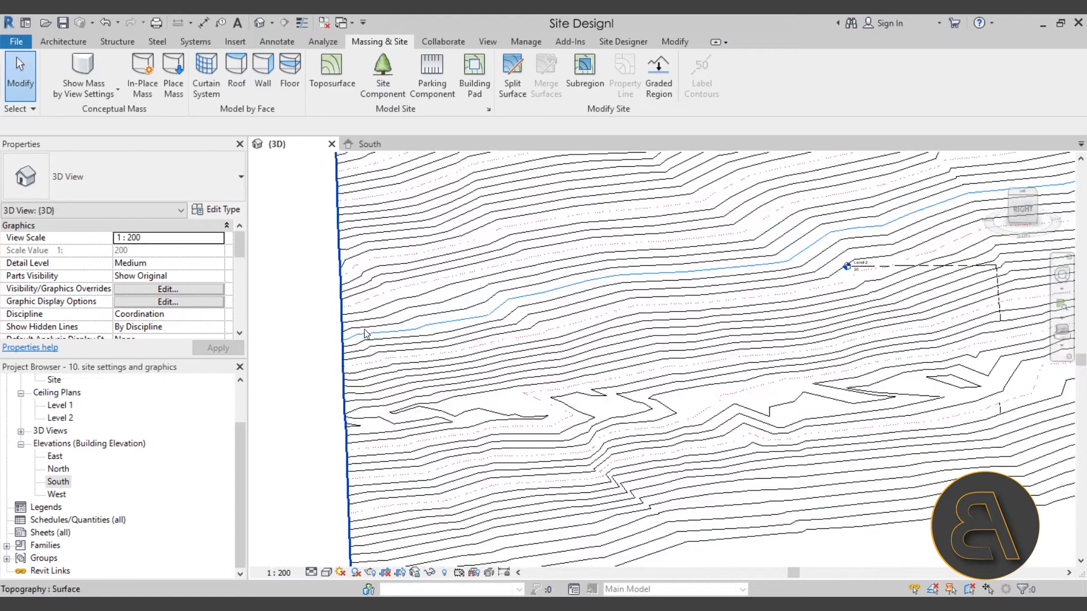
pyautogui.scroll(-3, 365, 334)
pyautogui.keyDown('shift'); pyautogui.moveTo(365, 334); pyautogui.dragTo(381, 351, button='middle'); pyautogui.keyUp('shift')
pyautogui.scroll(3, 363, 356)
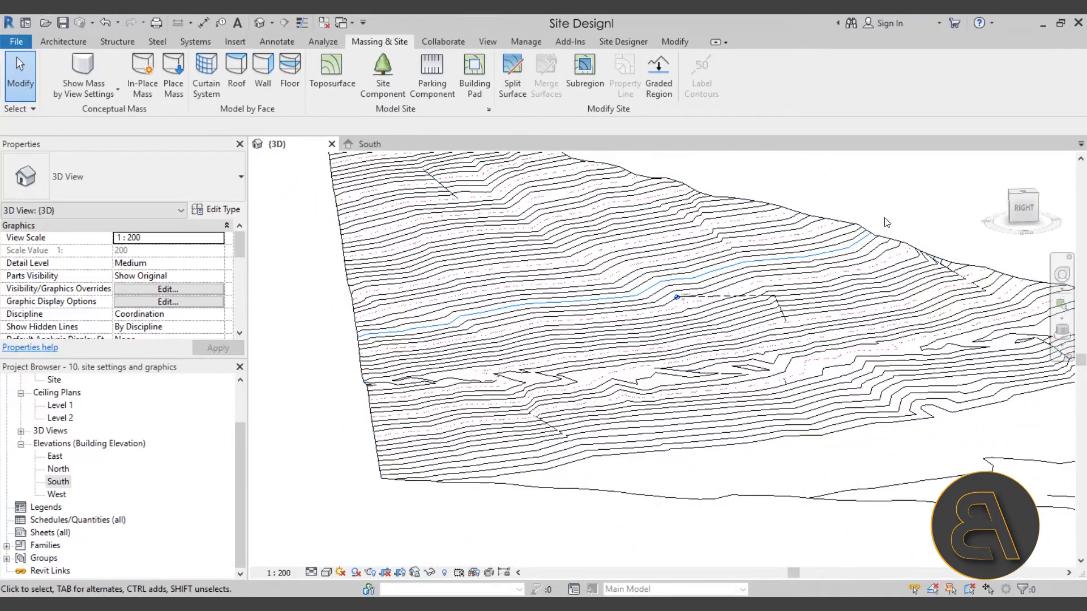
pyautogui.scroll(-3, 886, 223)
pyautogui.keyDown('shift'); pyautogui.moveTo(886, 224); pyautogui.dragTo(885, 245, button='middle'); pyautogui.keyUp('shift')
pyautogui.moveTo(789, 329); pyautogui.dragTo(606, 407, button='middle')
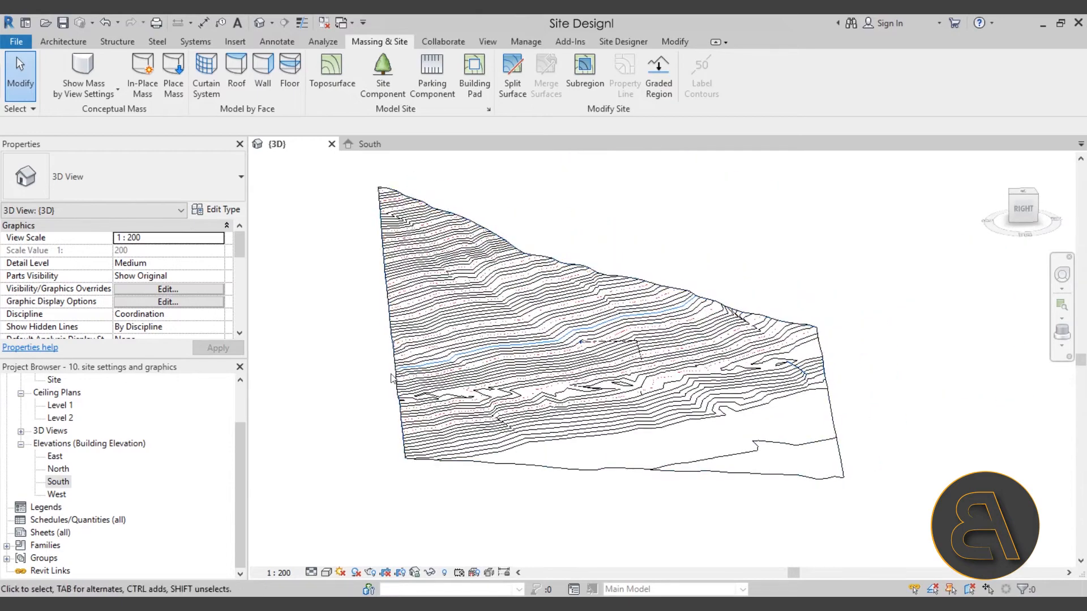
pyautogui.keyDown('shift'); pyautogui.moveTo(734, 282); pyautogui.dragTo(686, 281, button='middle'); pyautogui.keyUp('shift')
pyautogui.scroll(3, 686, 281)
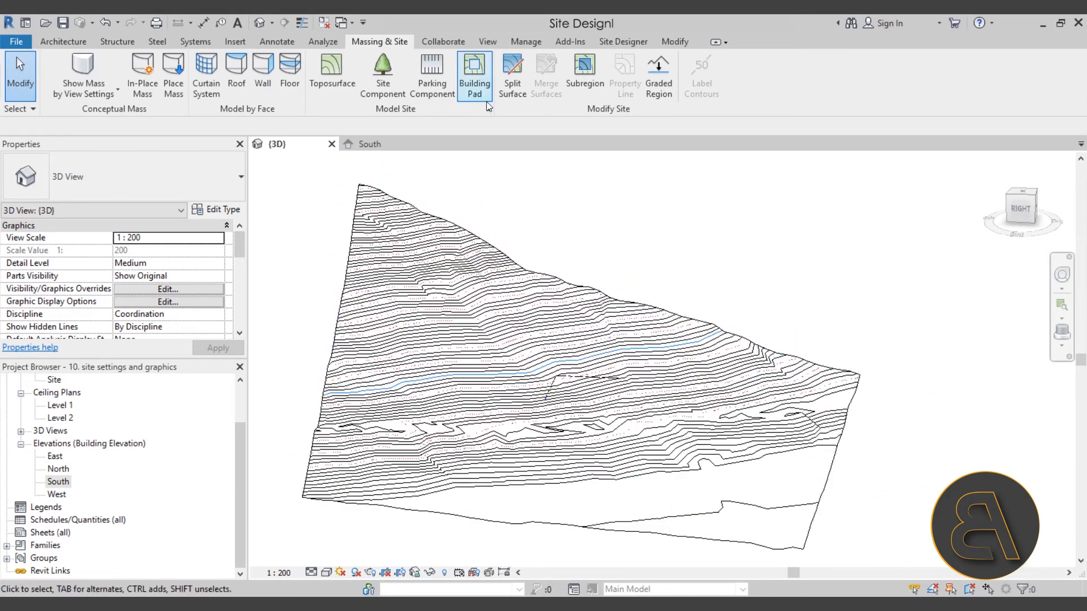
pyautogui.click(487, 110)
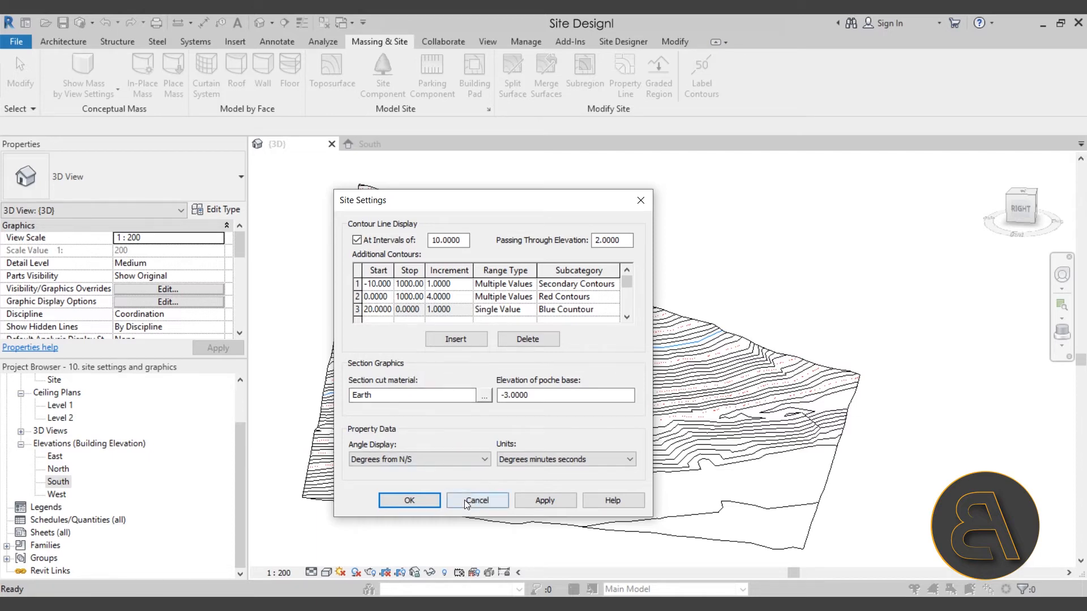
pyautogui.click(422, 501)
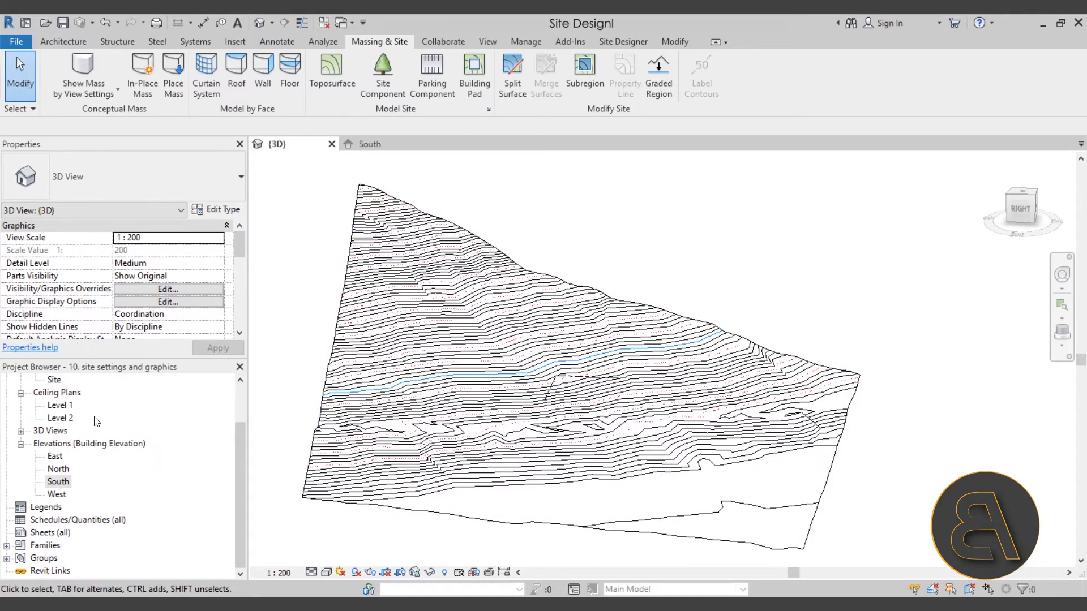
# - Open the Site floor plan and draw a horizontal building section across the full width of the toposurface, below the elevation markers
pyautogui.scroll(2, 97, 422)
pyautogui.doubleClick(54, 430)
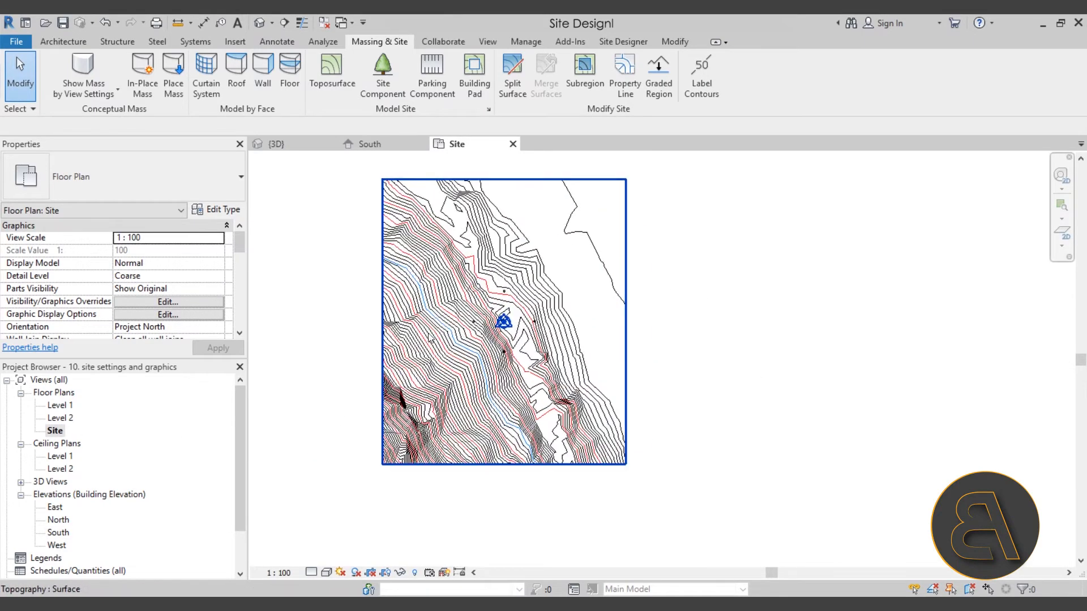
pyautogui.click(283, 24)
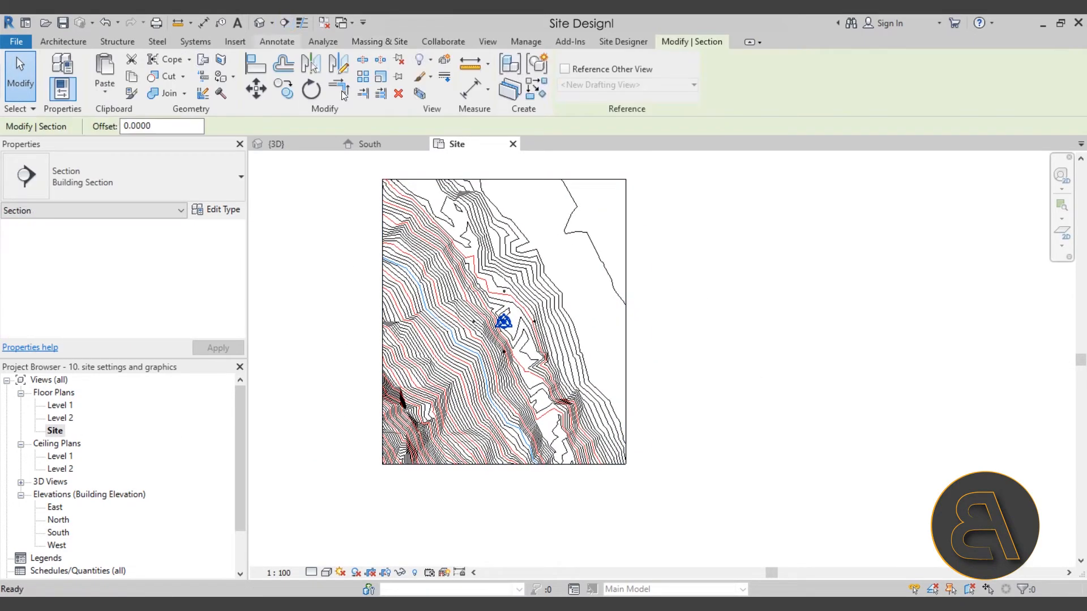
pyautogui.click(353, 367)
pyautogui.click(638, 367)
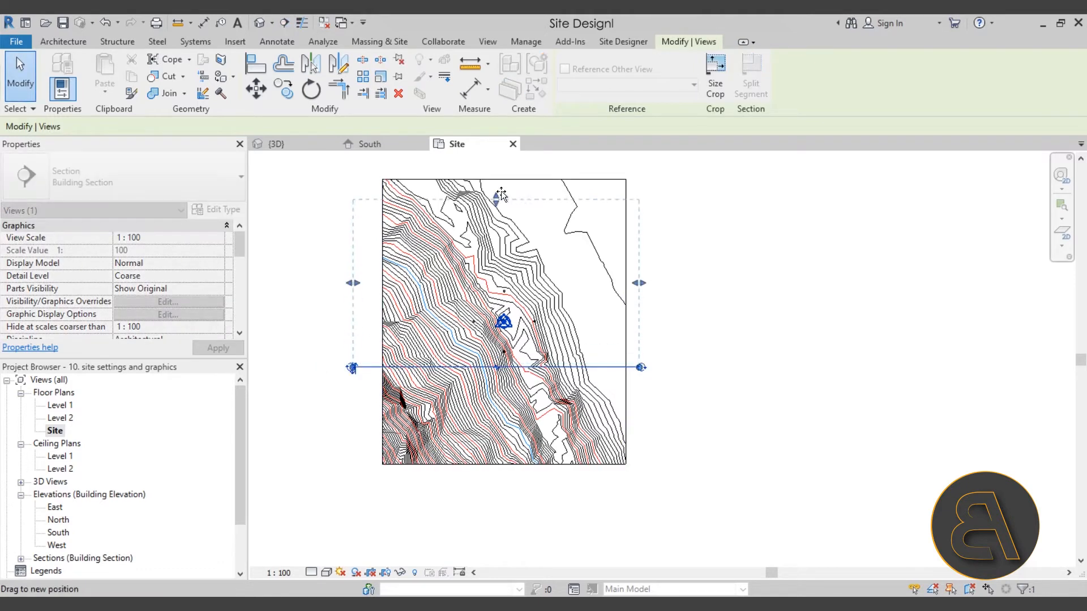
pyautogui.click(687, 409)
# - Open the new section's view from its section head and select the cut topography to inspect its profile
pyautogui.scroll(4, 348, 369)
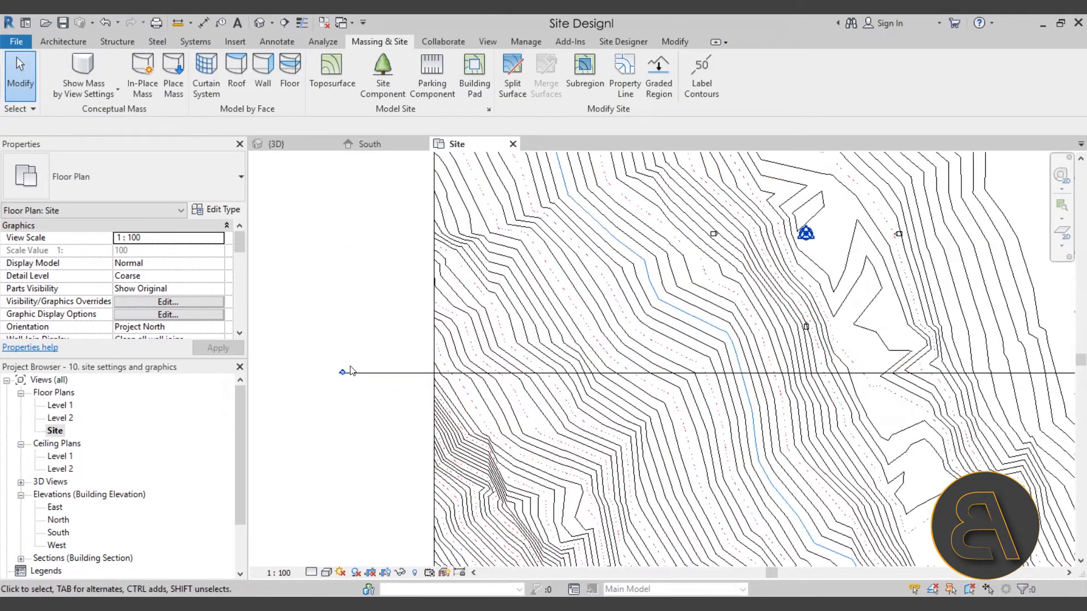
pyautogui.doubleClick(333, 383)
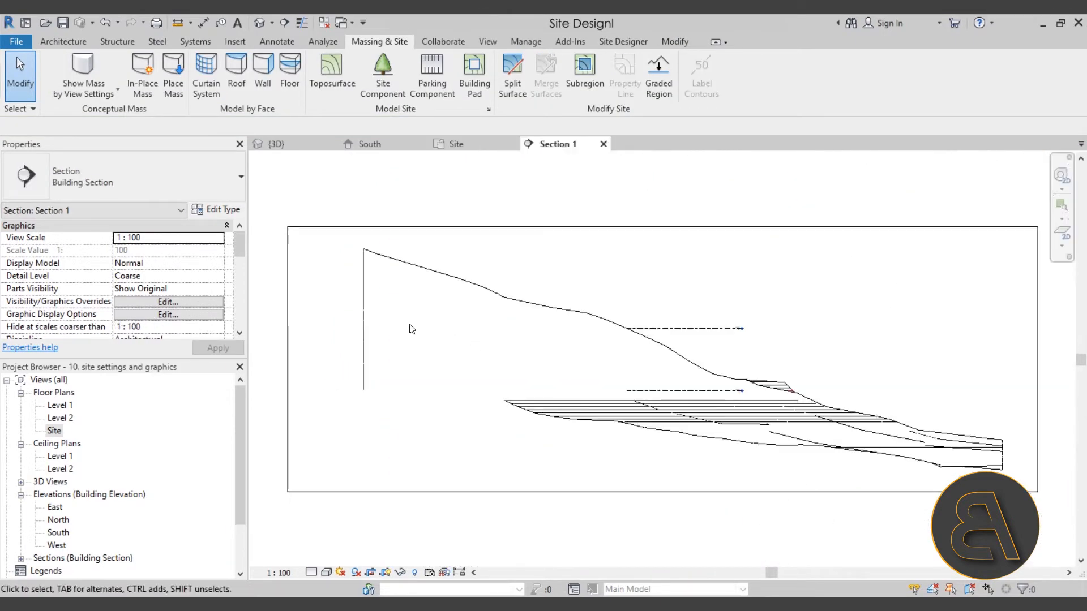
pyautogui.scroll(-2, 603, 361)
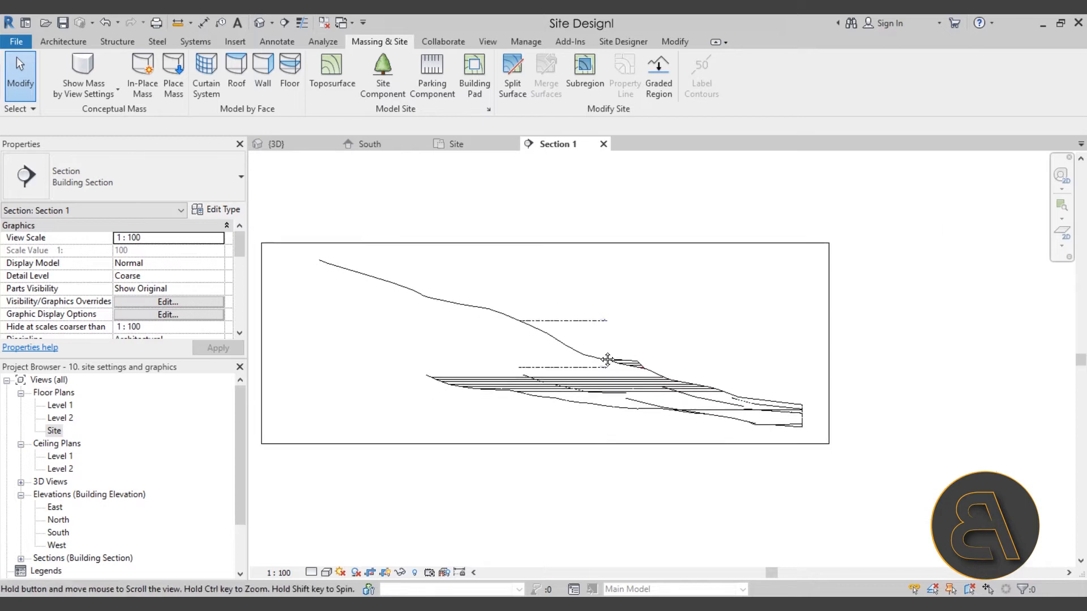
pyautogui.scroll(3, 371, 289)
pyautogui.scroll(-2, 413, 308)
pyautogui.click(436, 280)
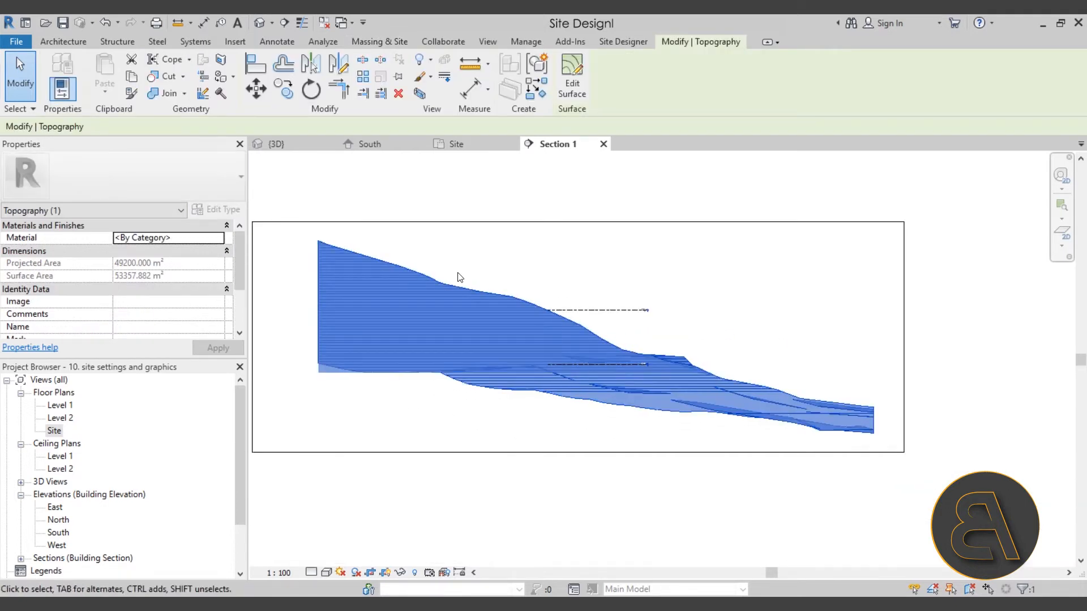
# - Extend the lower edge of the section view's crop region downward, well below the terrain
pyautogui.moveTo(515, 399); pyautogui.dragTo(520, 325, button='middle')
pyautogui.click(505, 380)
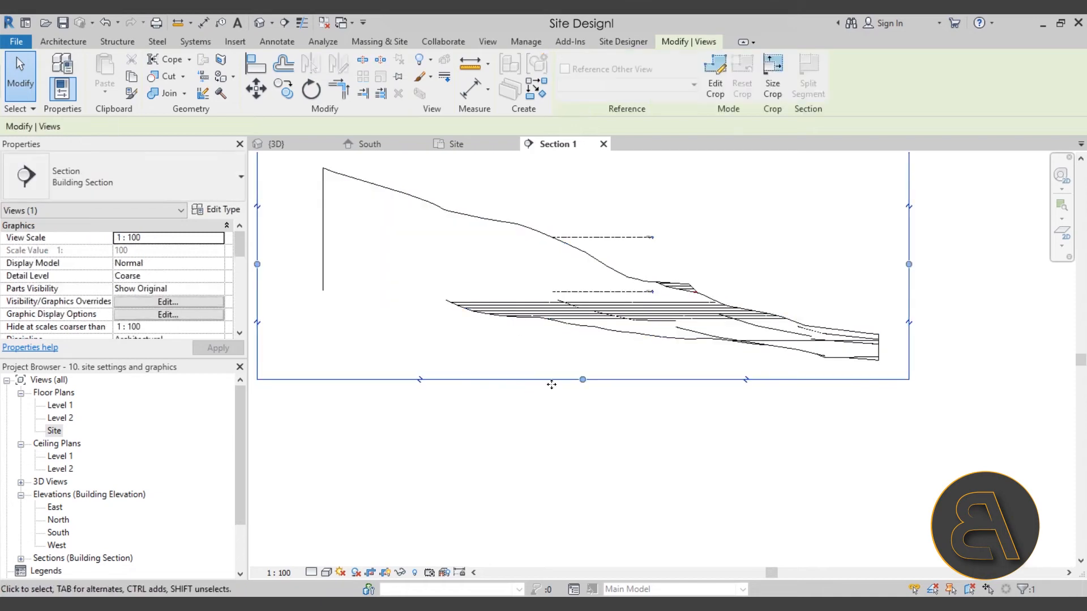
pyautogui.moveTo(586, 381); pyautogui.dragTo(577, 475)
pyautogui.click(571, 392)
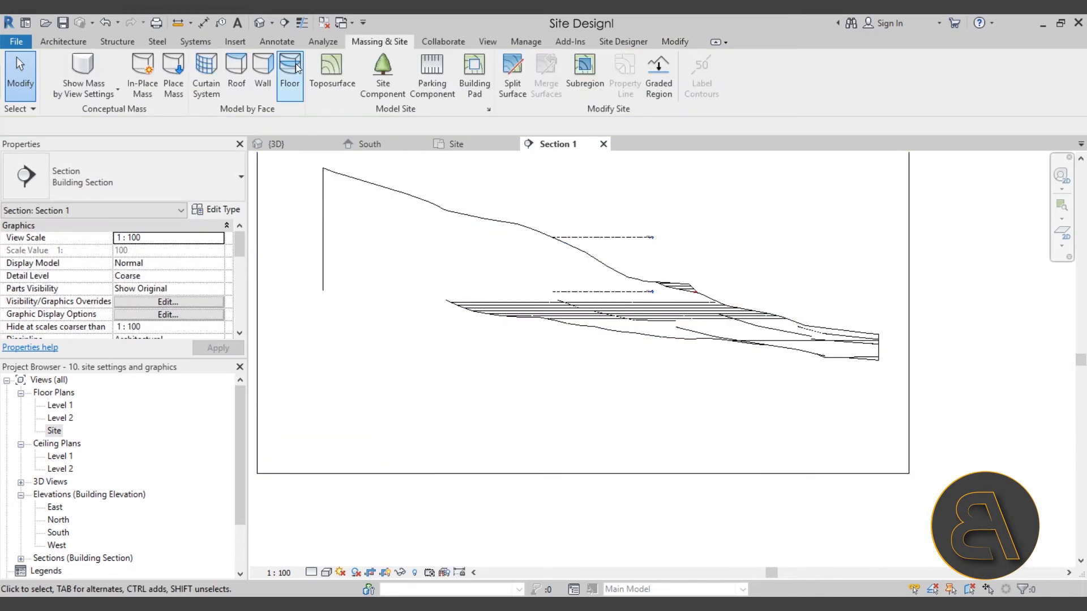
# - Check the section cut material and poche base elevation in the site settings without changing them
pyautogui.click(490, 111)
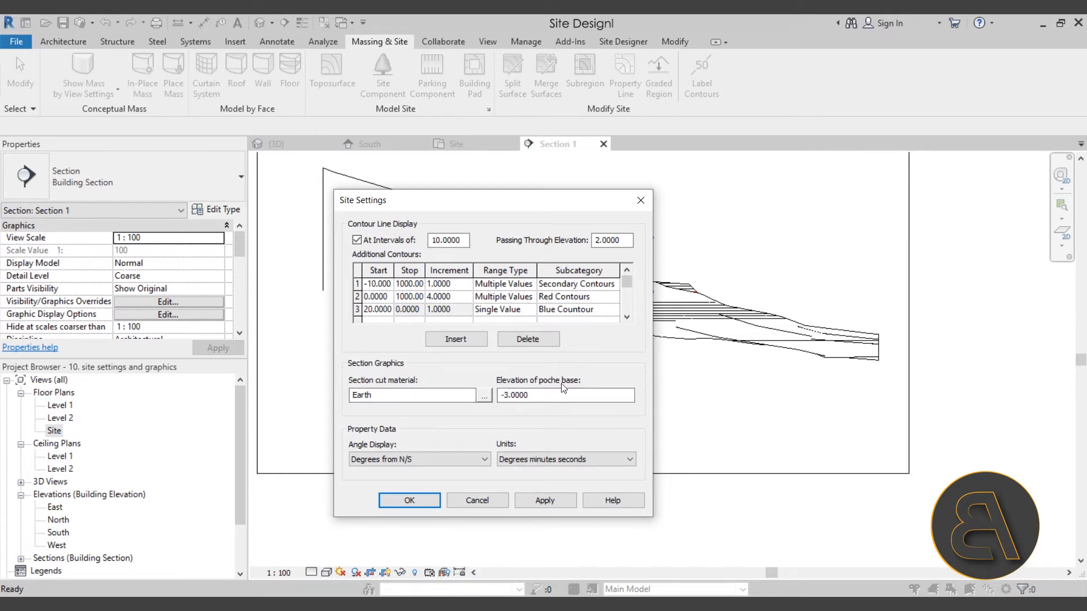
pyautogui.click(493, 500)
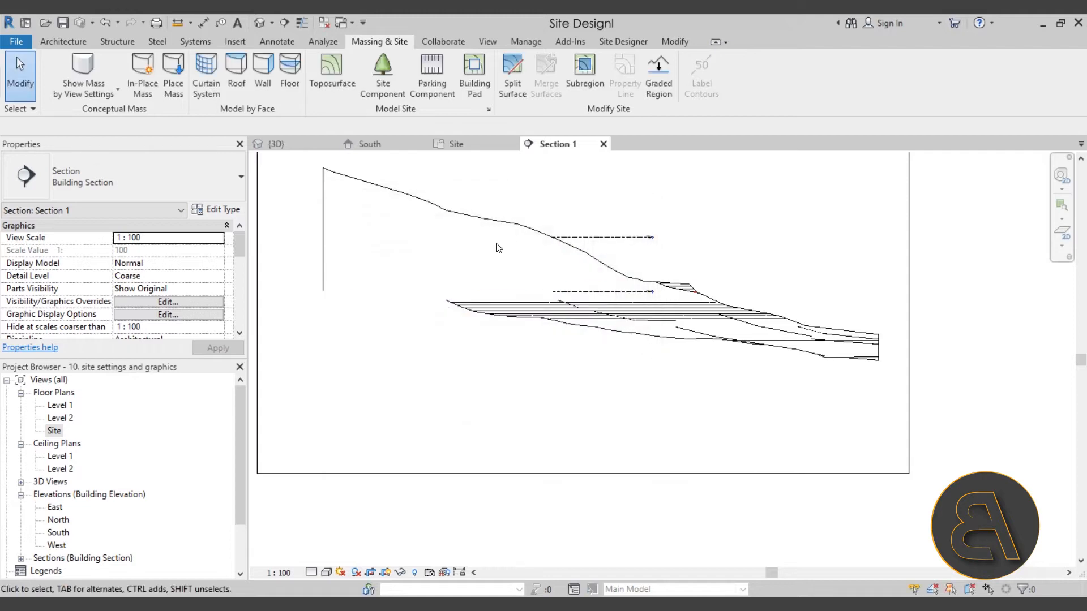
# - Set the section view's detail level to Fine and its visual style to Shaded
pyautogui.click(311, 572)
pyautogui.click(322, 558)
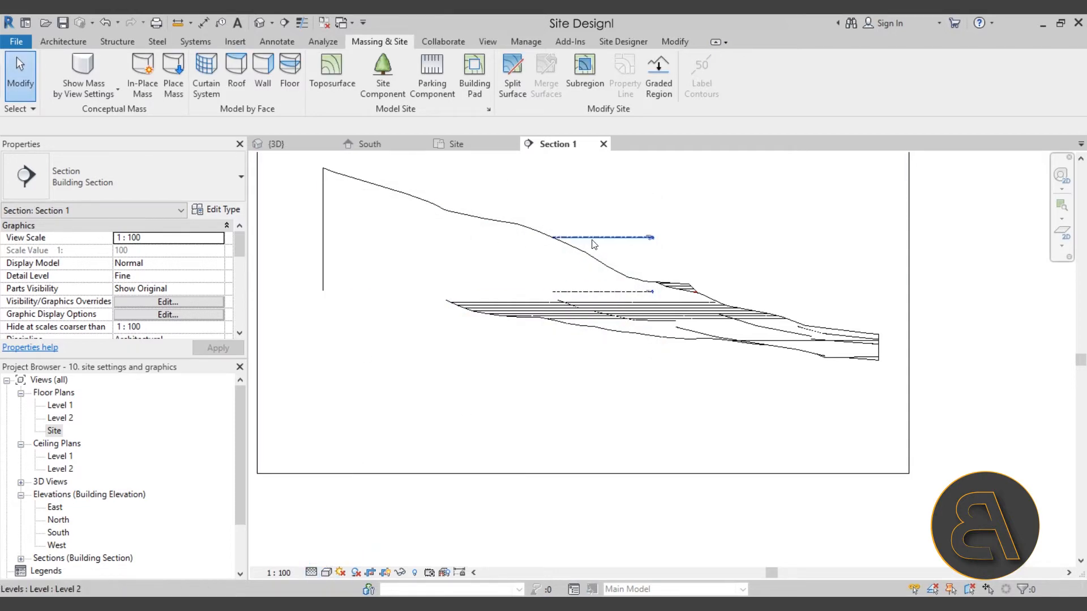
pyautogui.scroll(5, 593, 245)
pyautogui.scroll(-4, 572, 267)
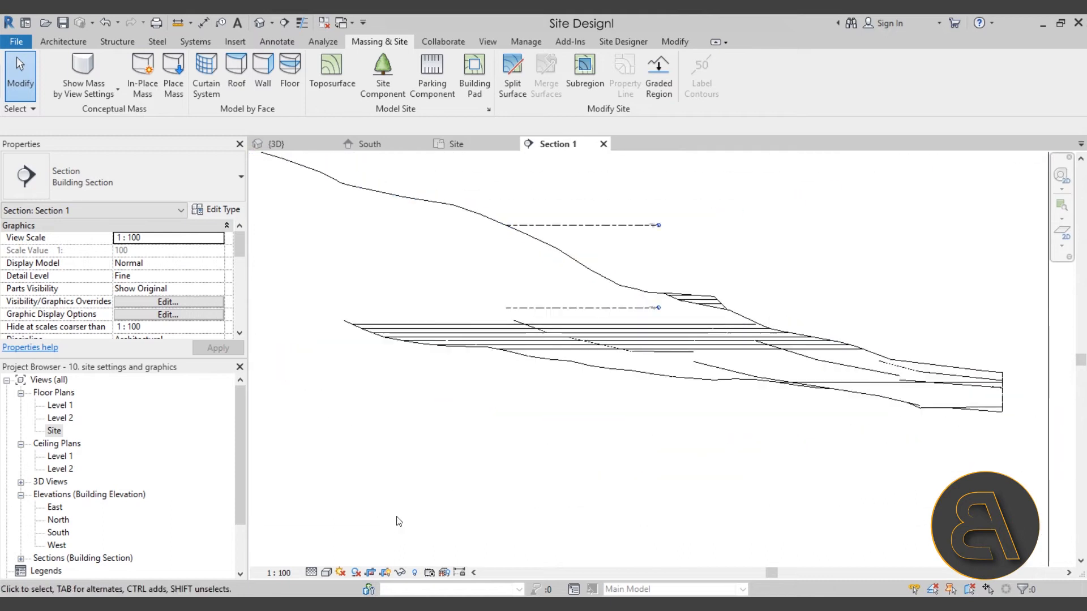
pyautogui.click(327, 572)
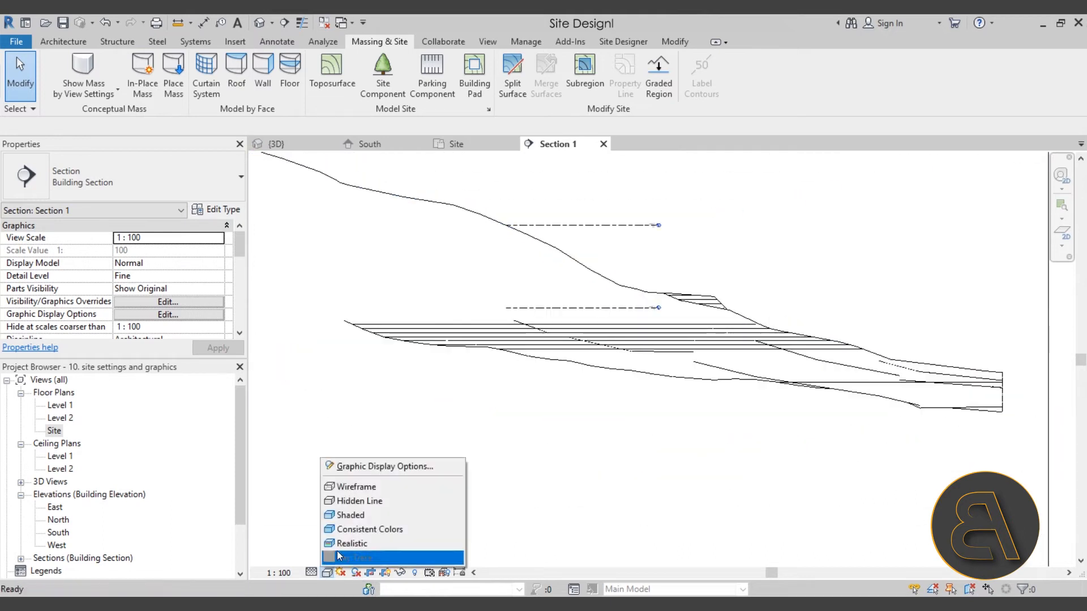
pyautogui.click(352, 515)
pyautogui.scroll(-3, 602, 386)
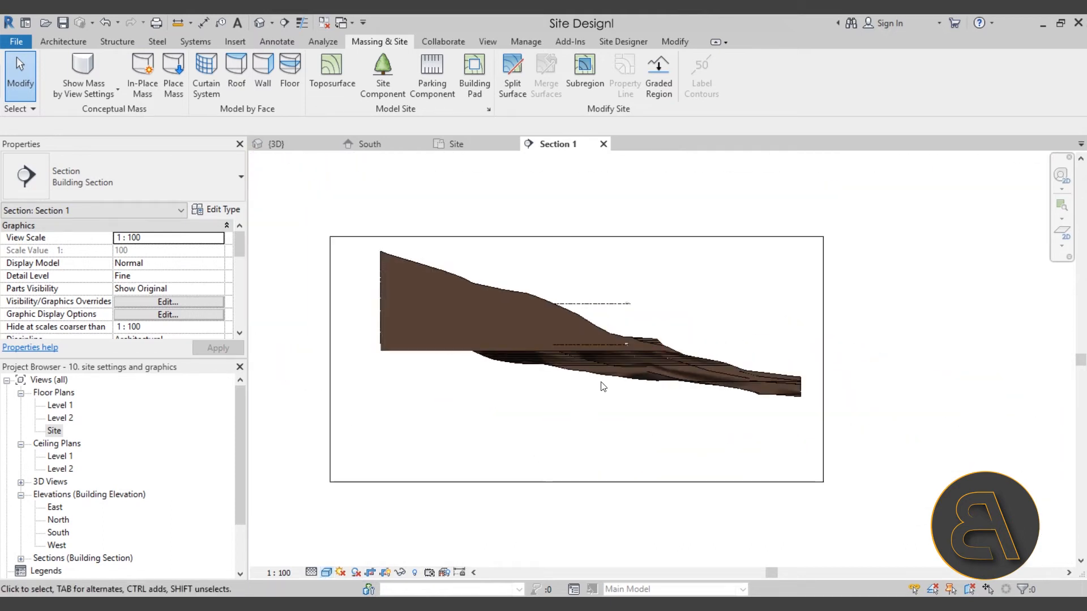
# - Examine the shaded section cut of the terrain, including the flat base of the earth fill and the lower slope beyond it
pyautogui.scroll(3, 399, 335)
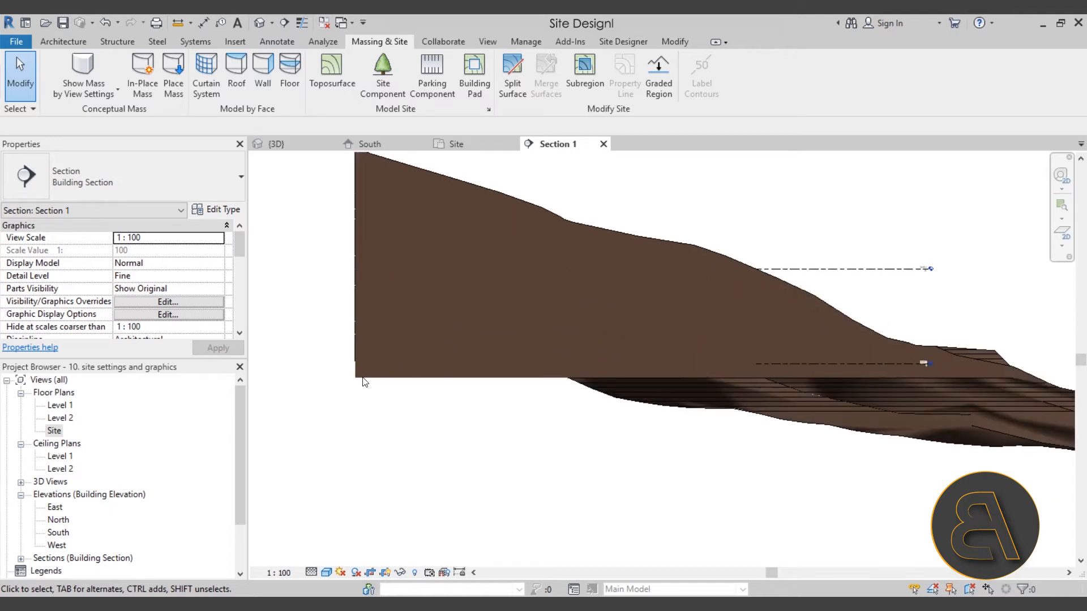
pyautogui.scroll(-3, 365, 382)
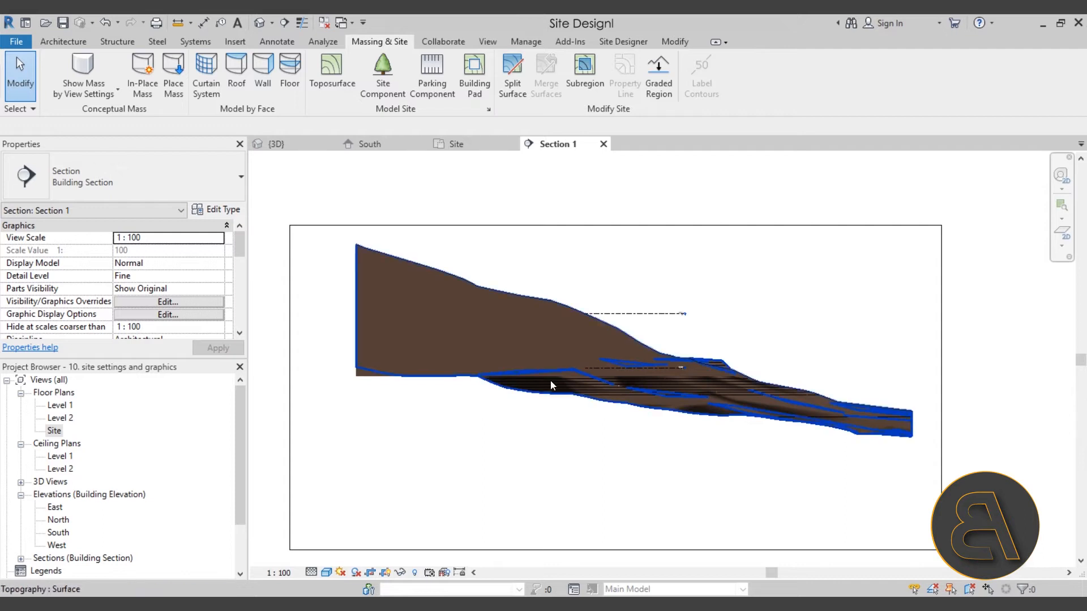
pyautogui.scroll(2, 578, 396)
pyautogui.moveTo(577, 396); pyautogui.dragTo(657, 416, button='middle')
pyautogui.scroll(-4, 633, 408)
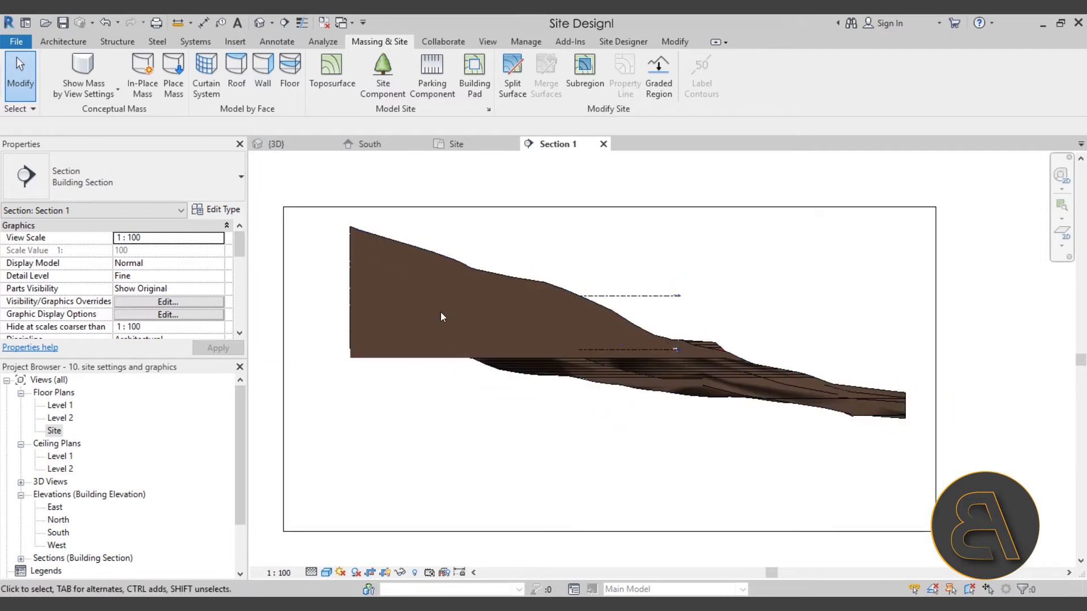
pyautogui.scroll(5, 358, 217)
pyautogui.scroll(-3, 538, 281)
pyautogui.moveTo(509, 284); pyautogui.dragTo(447, 220, button='middle')
pyautogui.scroll(5, 408, 368)
pyautogui.scroll(4, 450, 368)
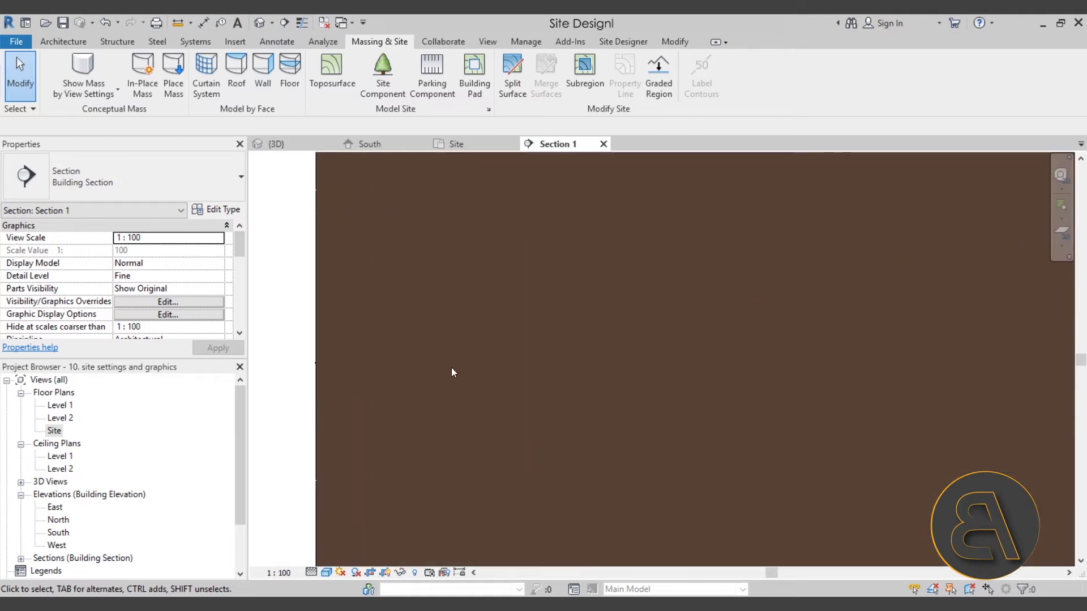
pyautogui.scroll(-6, 399, 314)
pyautogui.scroll(-1, 364, 446)
pyautogui.scroll(-2, 391, 464)
pyautogui.moveTo(491, 504); pyautogui.dragTo(460, 485, button='middle')
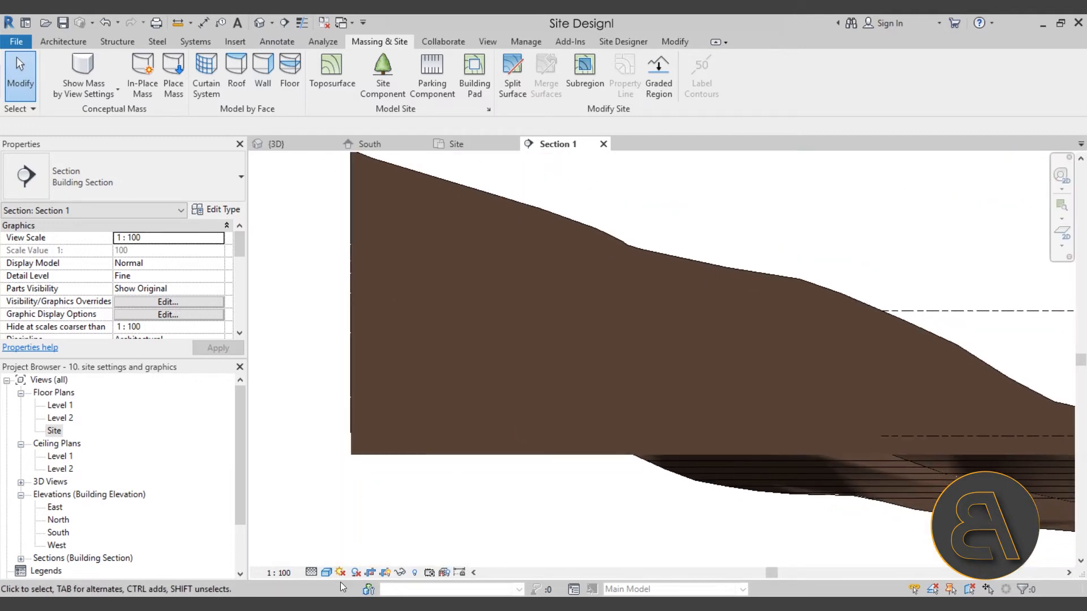
pyautogui.scroll(-3, 453, 461)
pyautogui.moveTo(528, 473); pyautogui.dragTo(331, 420, button='middle')
pyautogui.scroll(2, 549, 359)
pyautogui.scroll(2, 514, 325)
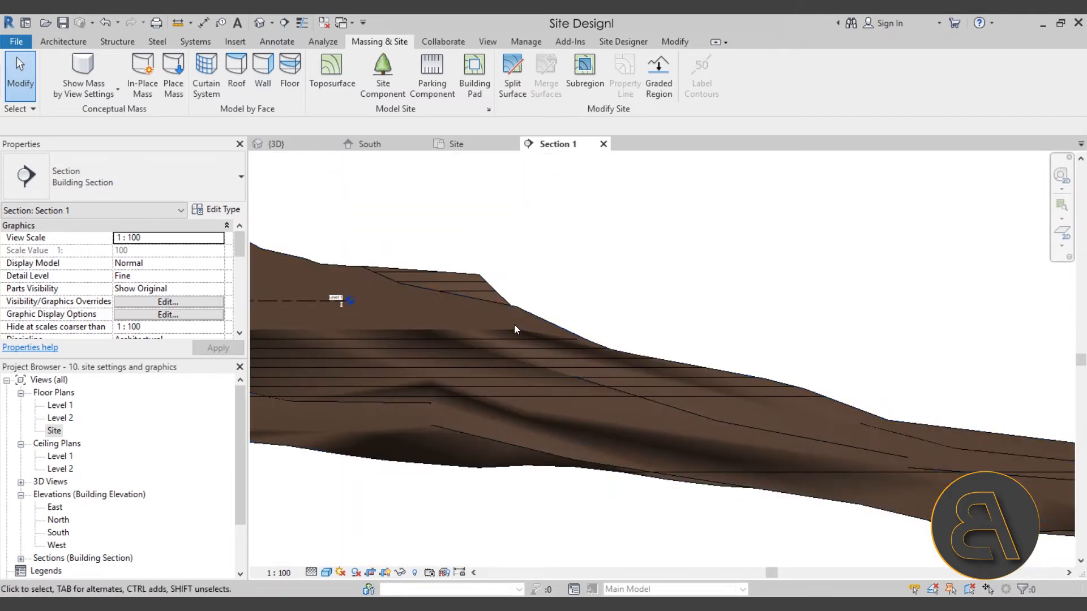
pyautogui.scroll(-6, 690, 402)
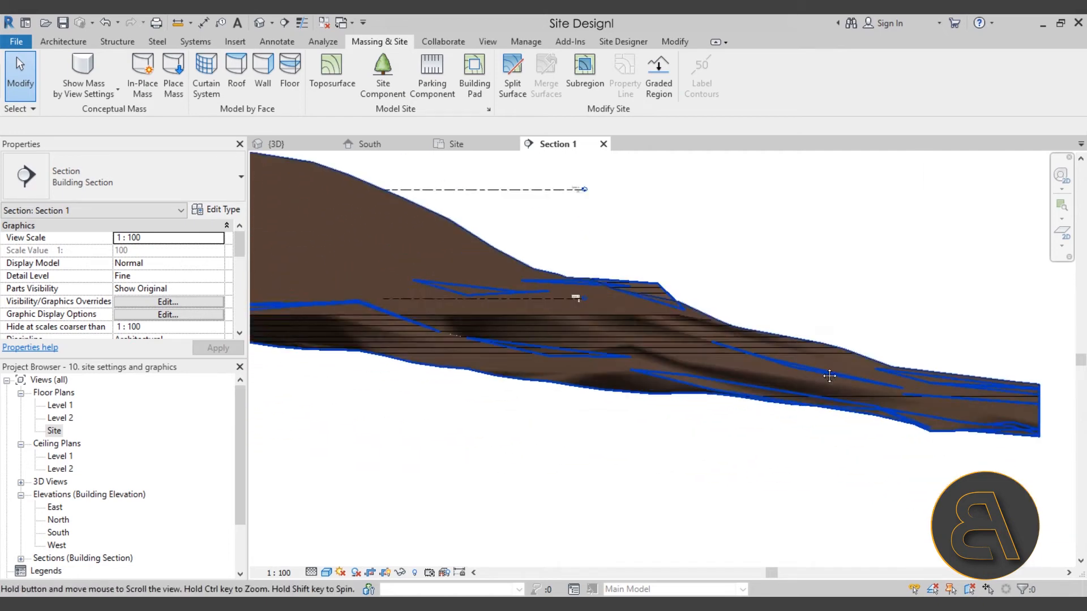
pyautogui.scroll(-1, 584, 391)
pyautogui.moveTo(584, 393); pyautogui.dragTo(633, 359, button='middle')
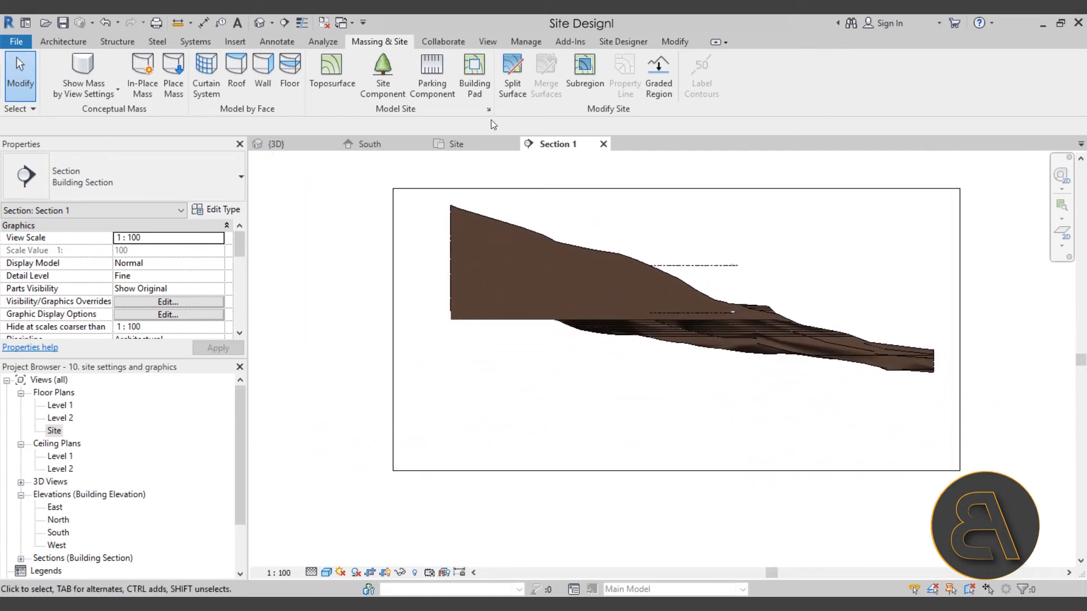
# - Set the elevation of the poche base to -20 in the site settings and apply it to the section
pyautogui.click(489, 110)
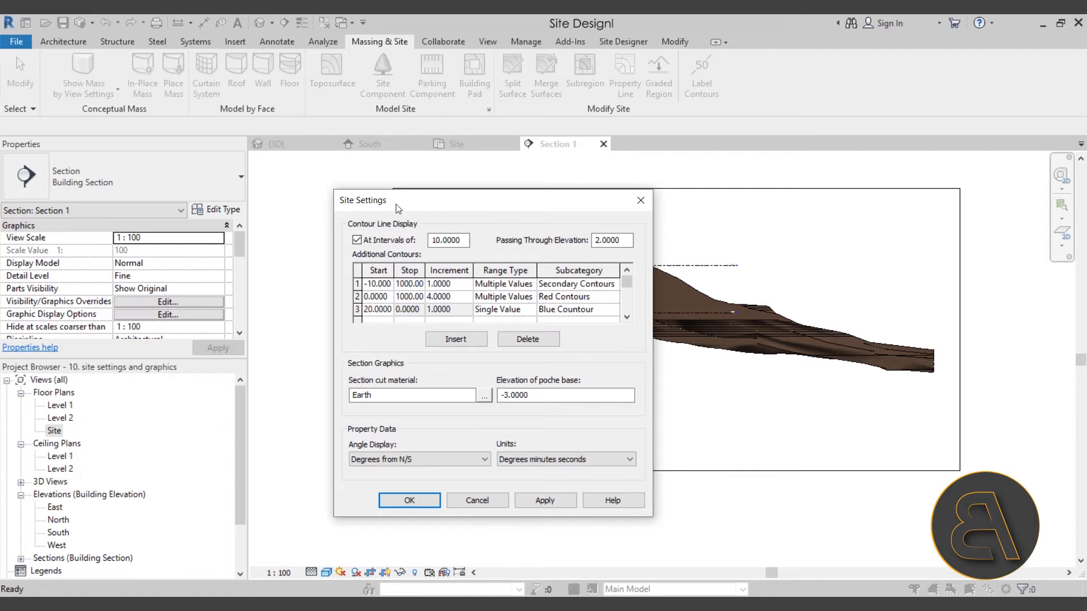
pyautogui.moveTo(443, 207); pyautogui.dragTo(198, 180)
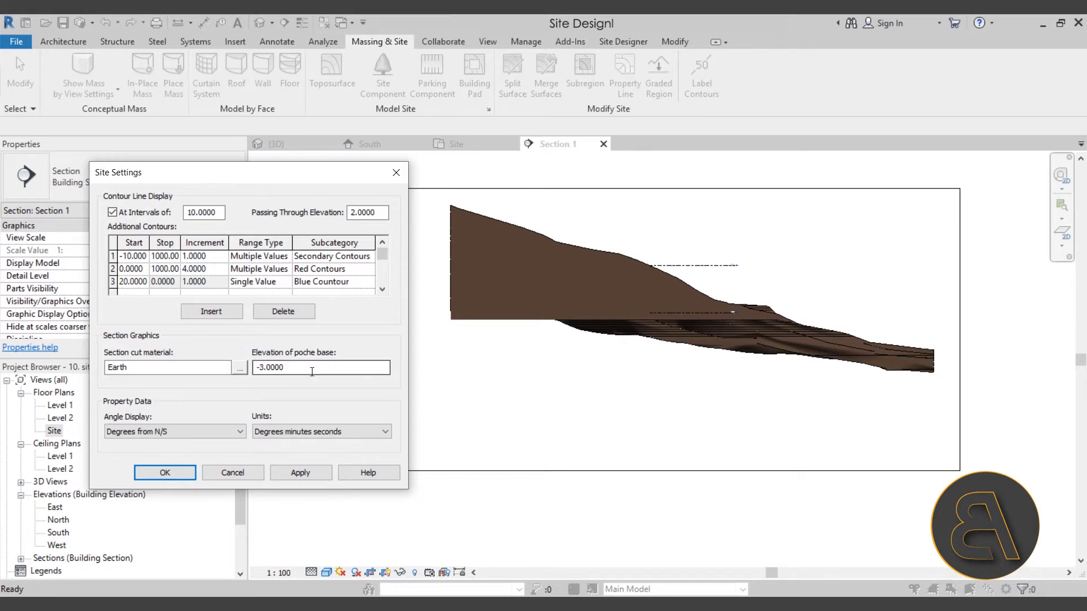
pyautogui.moveTo(317, 370); pyautogui.dragTo(155, 369)
pyautogui.write('-20')
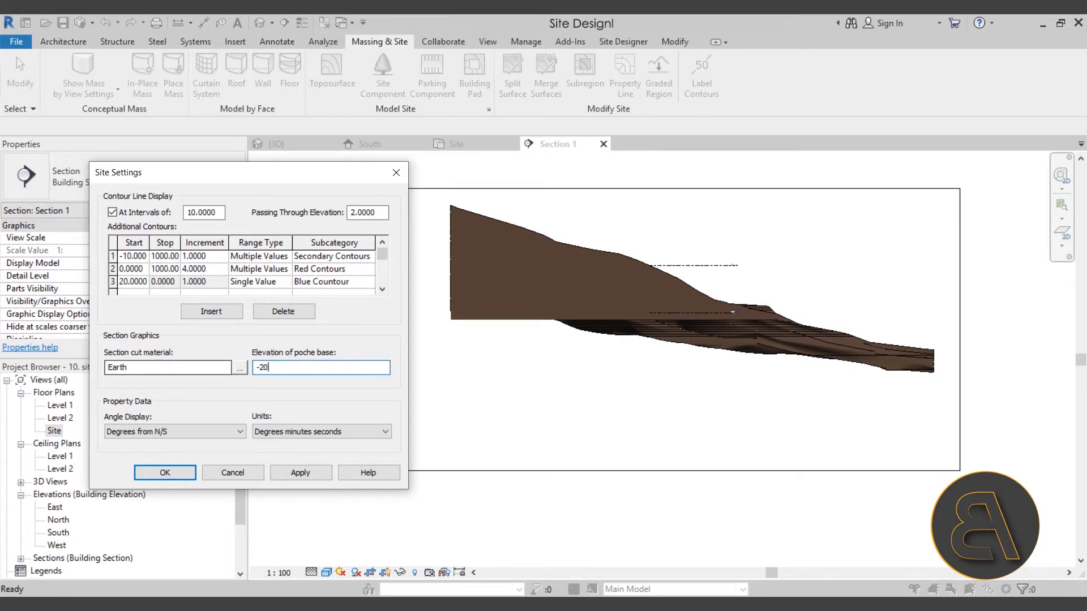
pyautogui.click(300, 473)
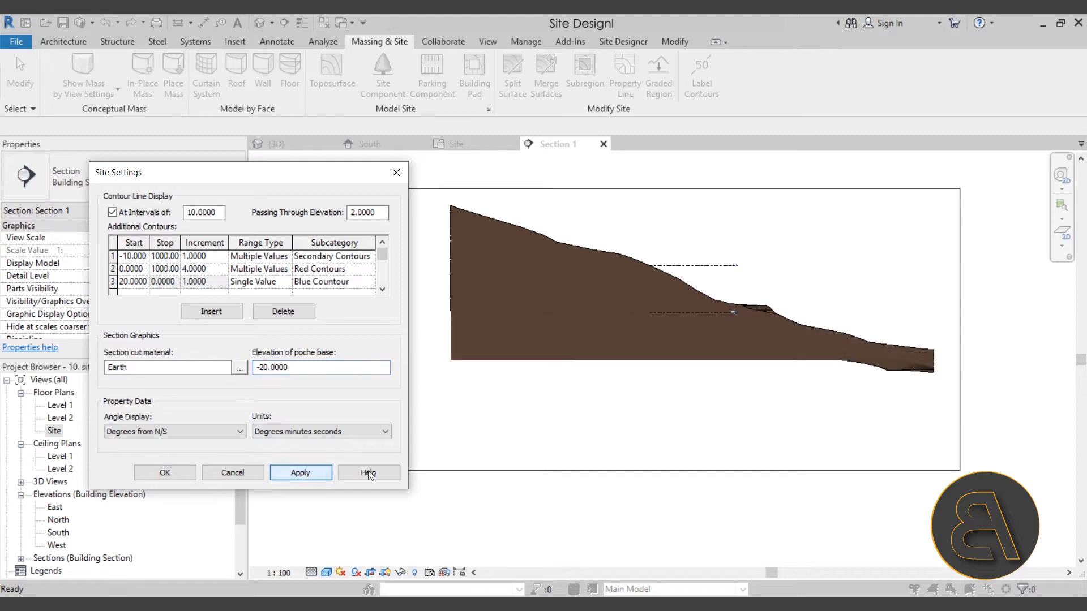
# - Set the elevation of the poche base to -30 and apply it to the section
pyautogui.click(326, 372)
pyautogui.doubleClick(327, 372)
pyautogui.write('-30')
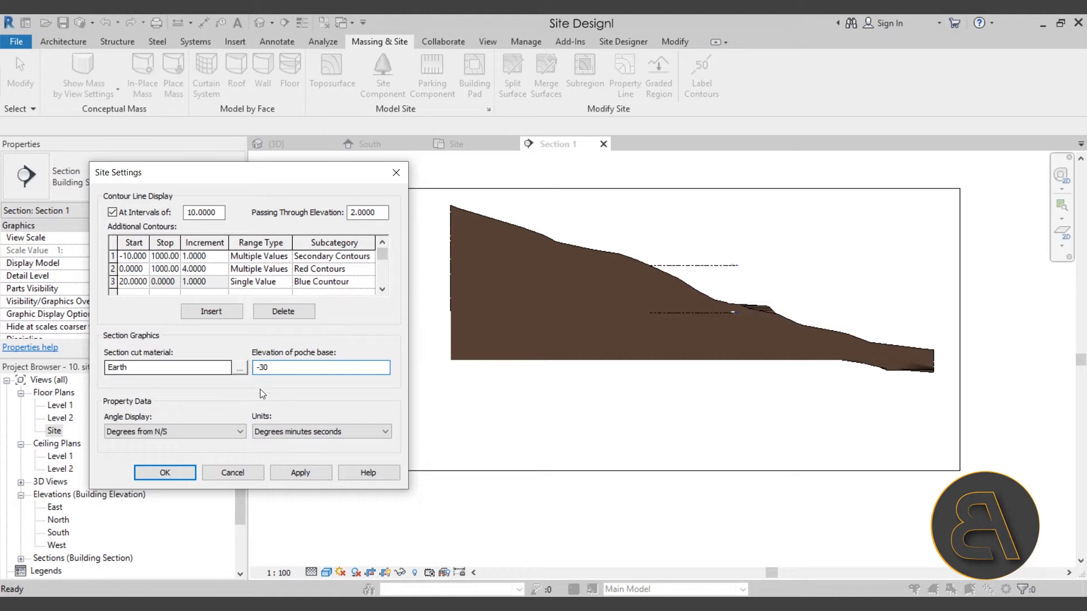
pyautogui.click(293, 471)
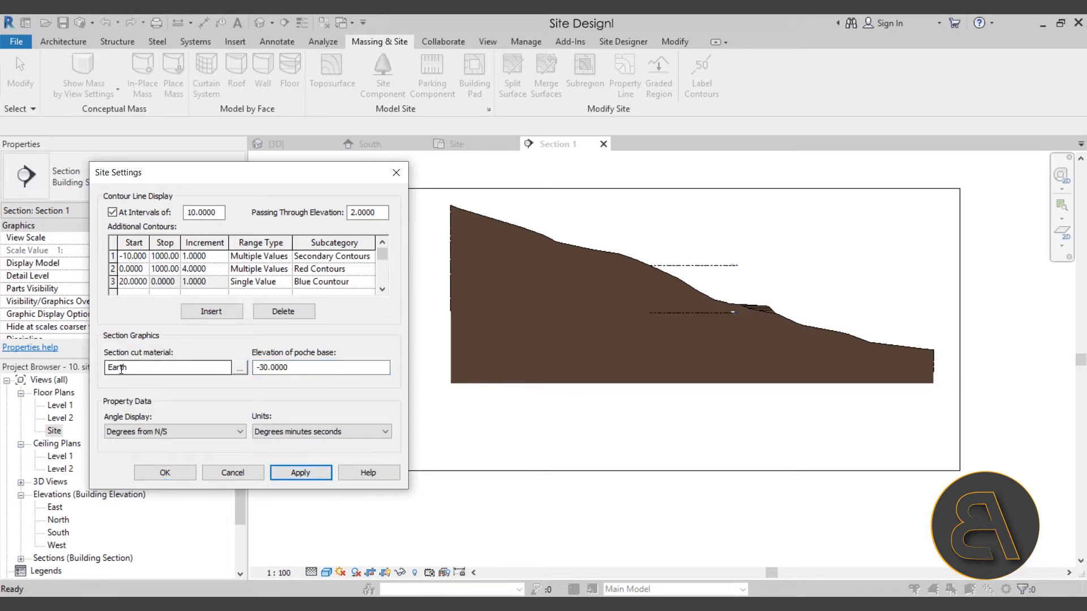
# - Assign the Earth drafting pattern as the foreground cut pattern of the Earth section cut material and accept the site settings
pyautogui.click(240, 369)
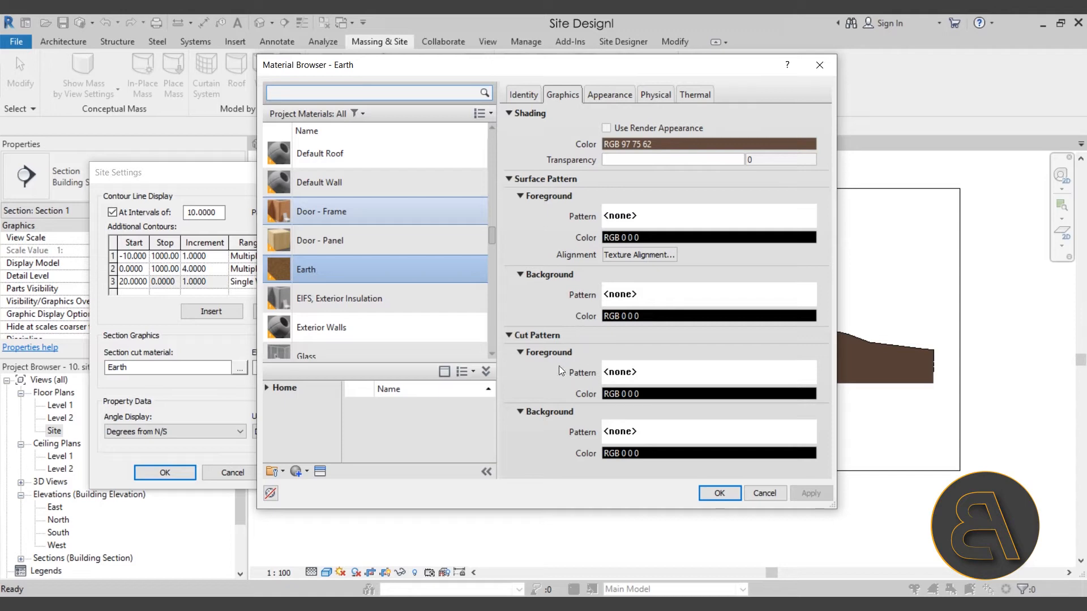
pyautogui.click(644, 372)
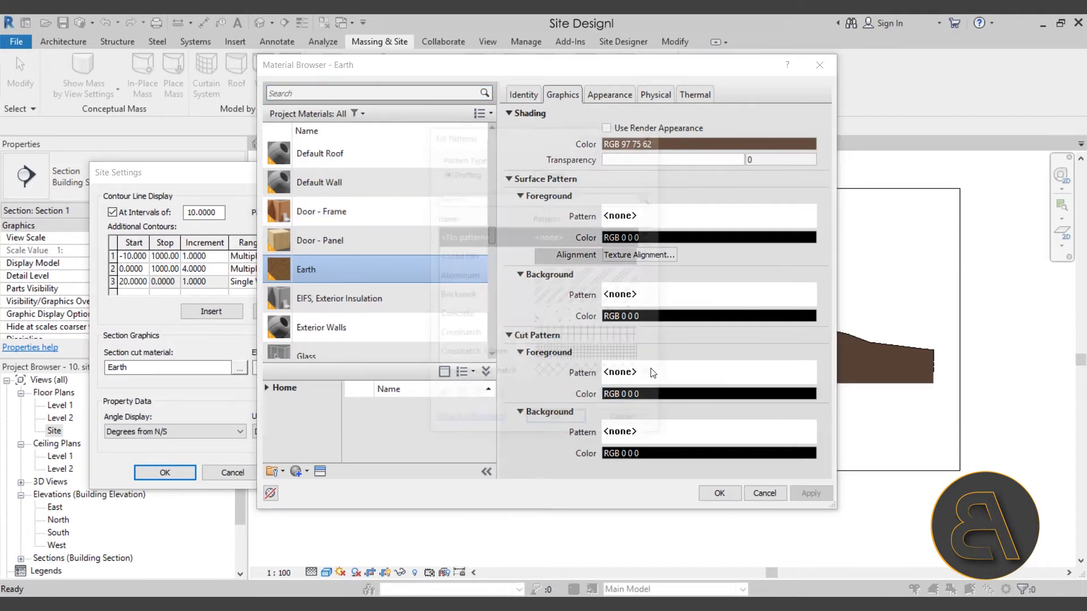
pyautogui.scroll(-5, 591, 317)
pyautogui.scroll(1, 572, 297)
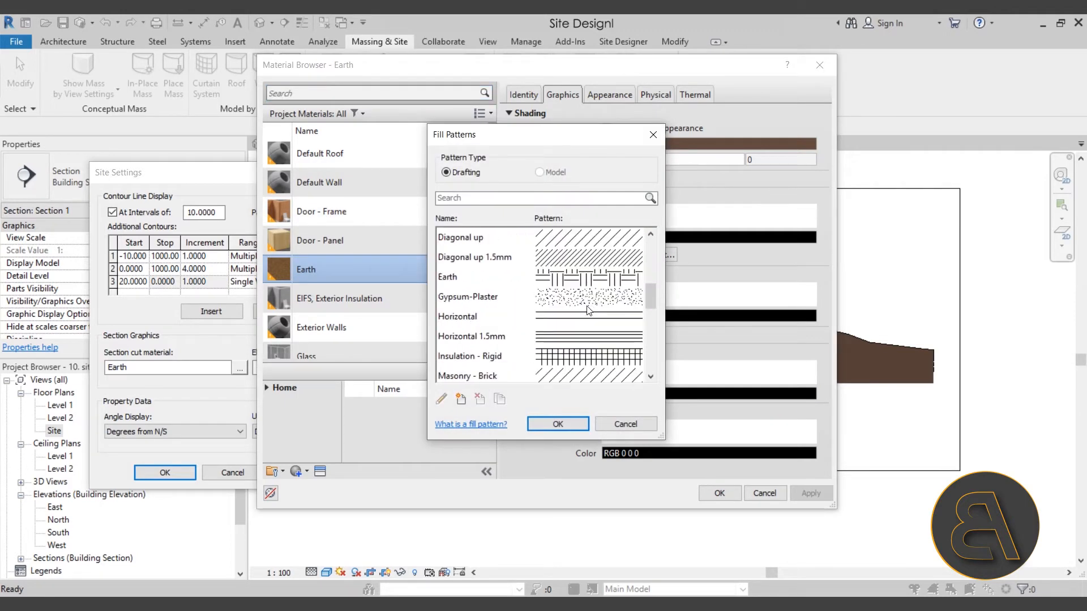
pyautogui.click(554, 282)
pyautogui.click(557, 425)
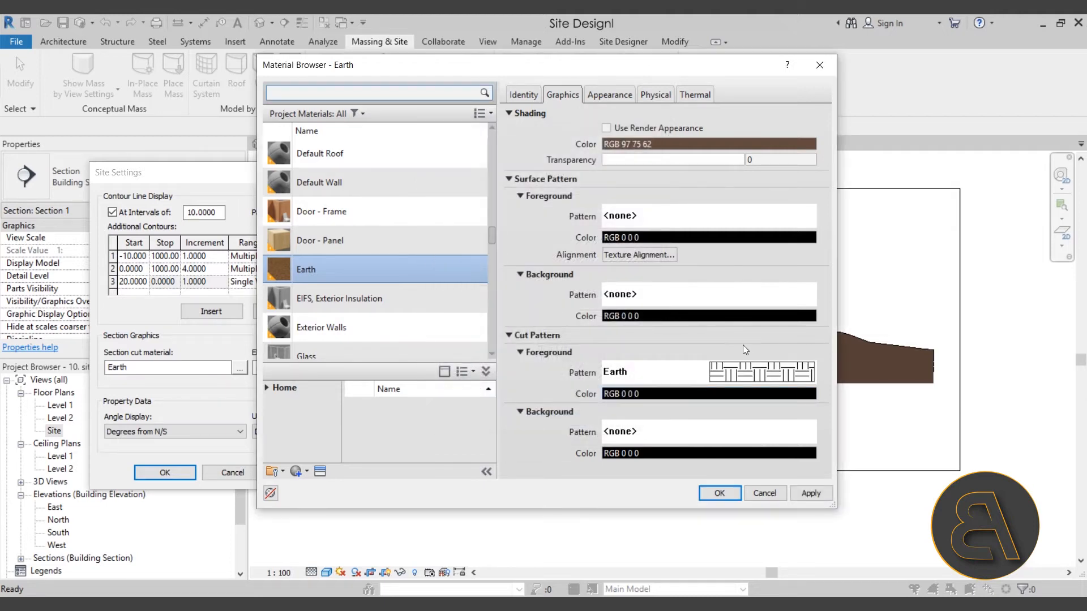
pyautogui.click(800, 492)
pyautogui.click(717, 494)
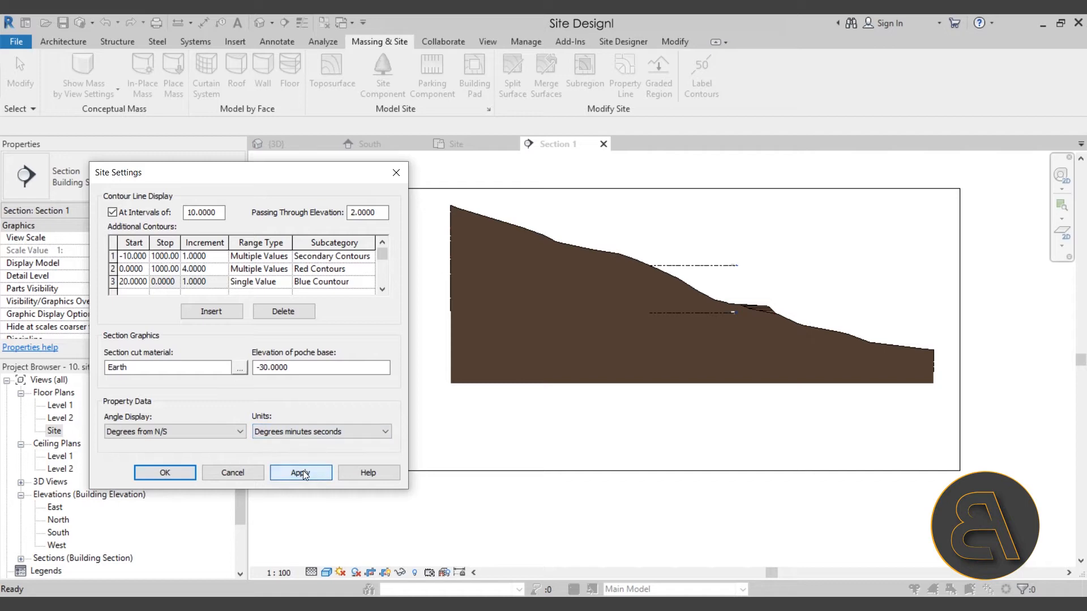
pyautogui.click(165, 472)
# - Set the section view's visual style to Hidden Line
pyautogui.scroll(-1, 593, 260)
pyautogui.click(327, 572)
pyautogui.click(350, 502)
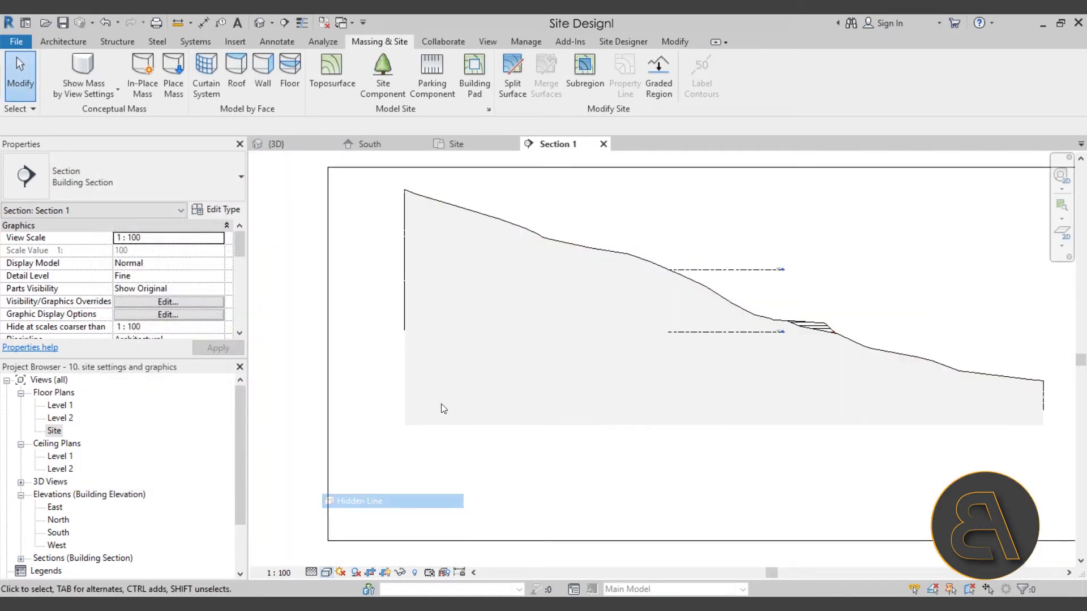
# - Examine the earth hatch in the section cut along the slope and at the terrain's lower end and flat base
pyautogui.scroll(4, 543, 271)
pyautogui.scroll(2, 553, 283)
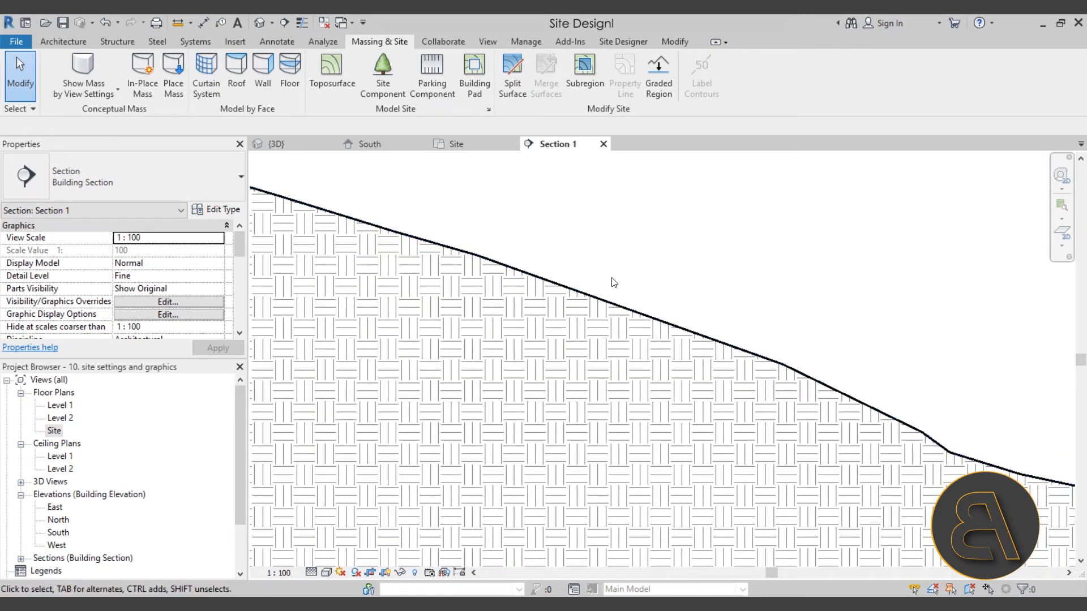
pyautogui.scroll(-1, 539, 247)
pyautogui.scroll(3, 541, 252)
pyautogui.scroll(-2, 489, 293)
pyautogui.moveTo(660, 388); pyautogui.dragTo(563, 313, button='middle')
pyautogui.scroll(-5, 700, 357)
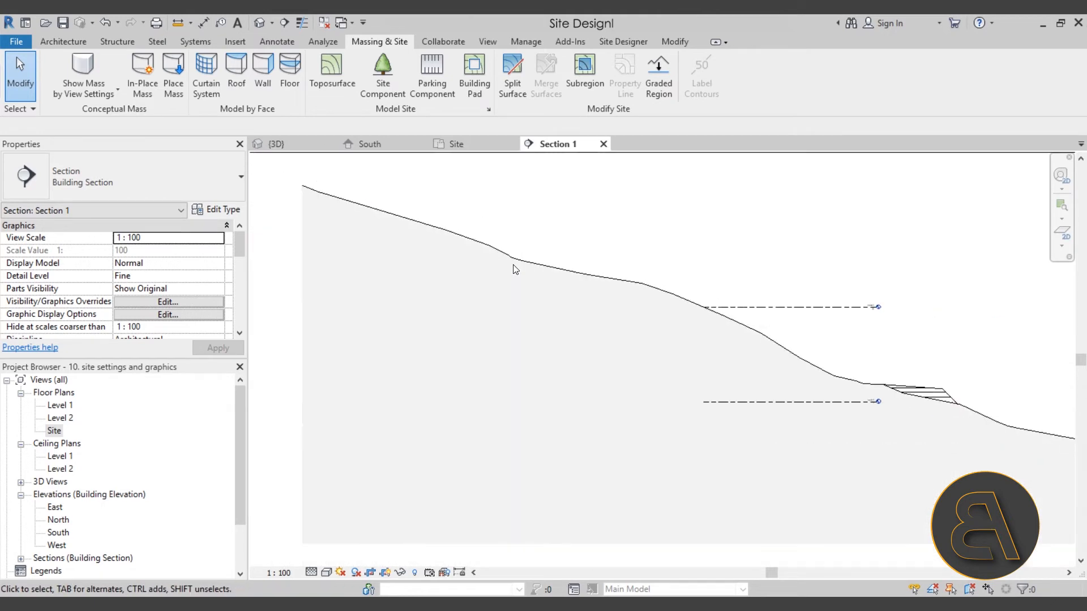
pyautogui.moveTo(714, 366); pyautogui.dragTo(467, 271, button='middle')
pyautogui.moveTo(768, 359); pyautogui.dragTo(494, 316, button='middle')
pyautogui.scroll(3, 715, 335)
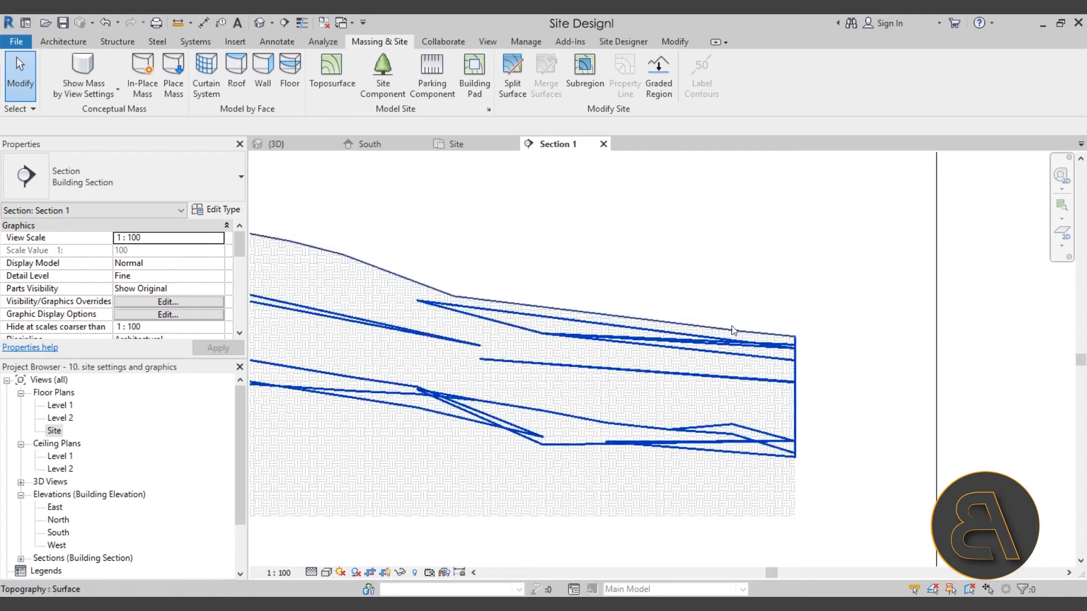
pyautogui.scroll(-5, 734, 325)
pyautogui.scroll(6, 764, 386)
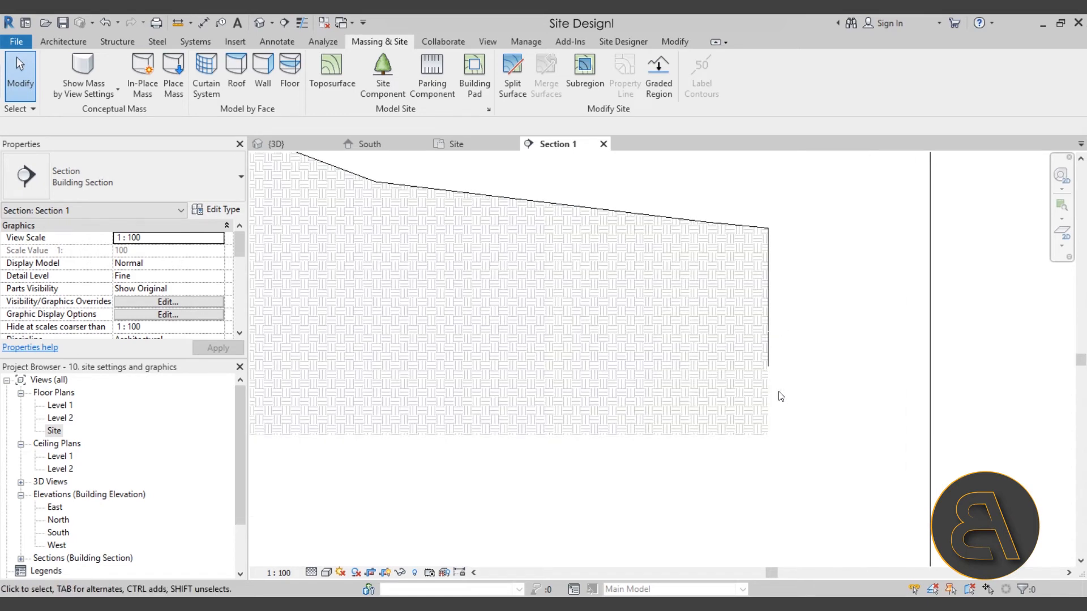
pyautogui.scroll(-5, 758, 424)
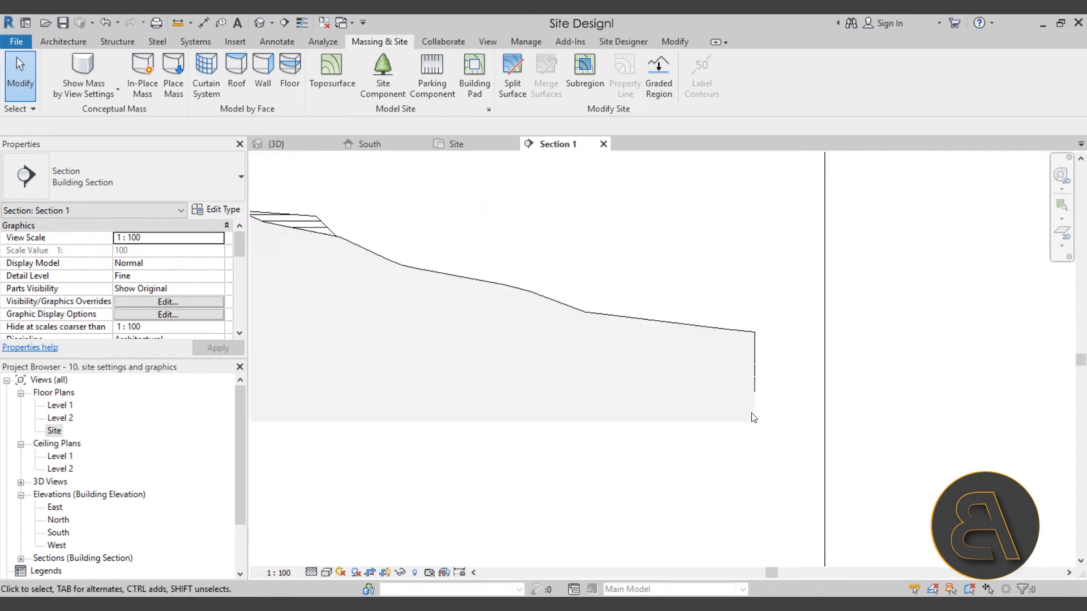
# - Check the angle display and units options for property data in the site settings, then cancel without changing them
pyautogui.click(488, 110)
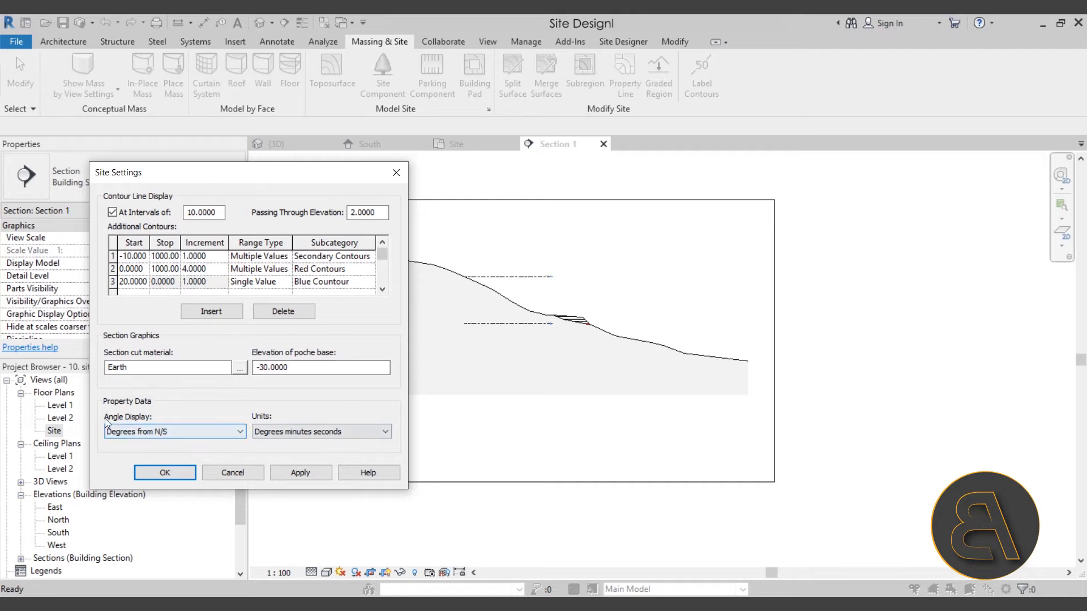
pyautogui.click(164, 432)
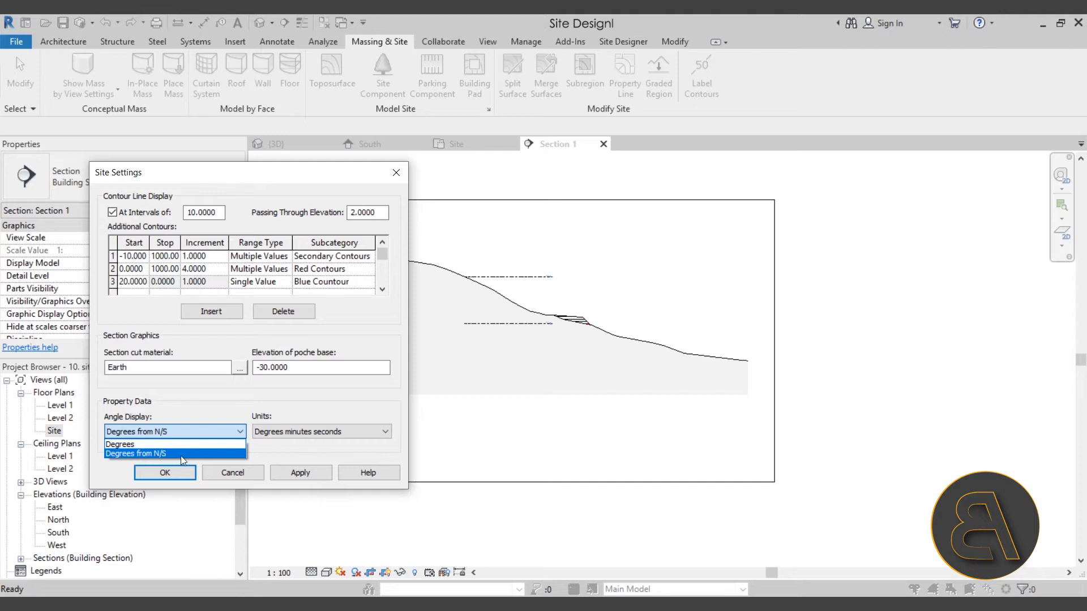
pyautogui.click(280, 435)
pyautogui.click(273, 433)
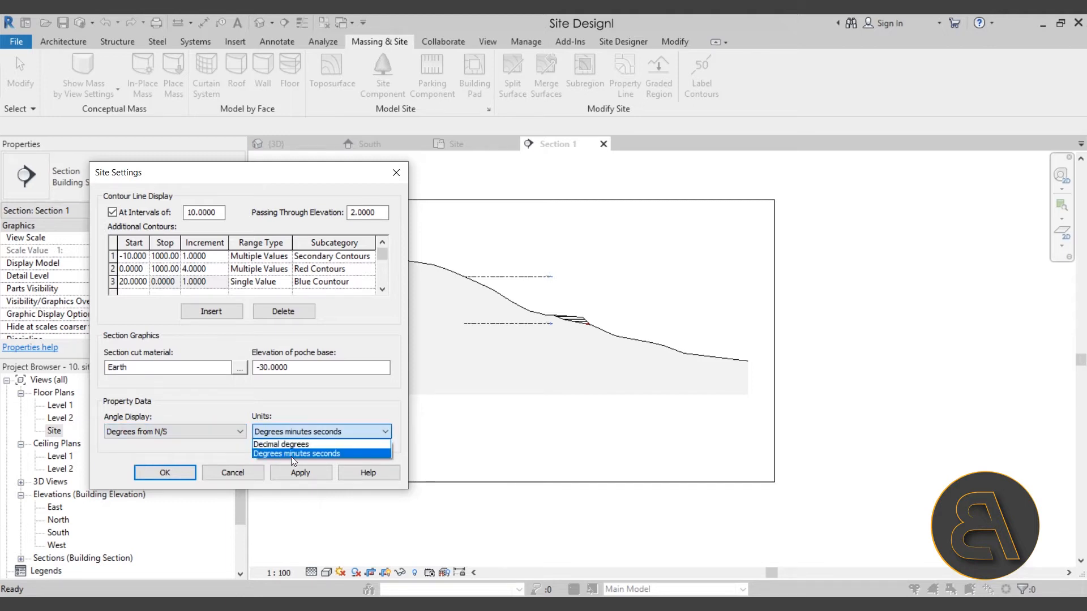
pyautogui.click(216, 450)
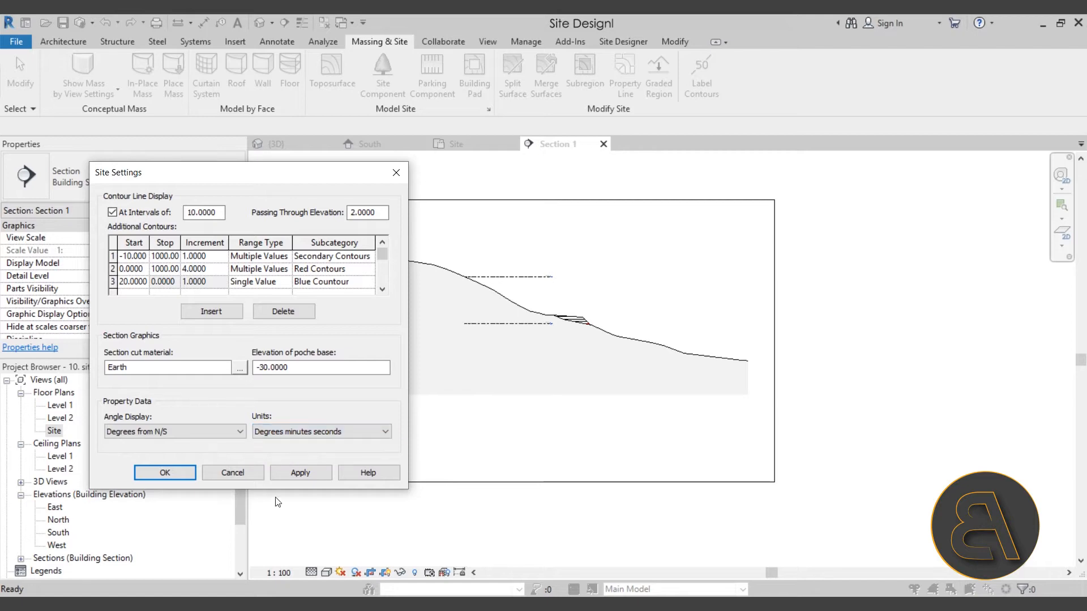
pyautogui.click(242, 475)
pyautogui.scroll(-2, 428, 381)
pyautogui.moveTo(427, 381); pyautogui.dragTo(477, 391, button='middle')
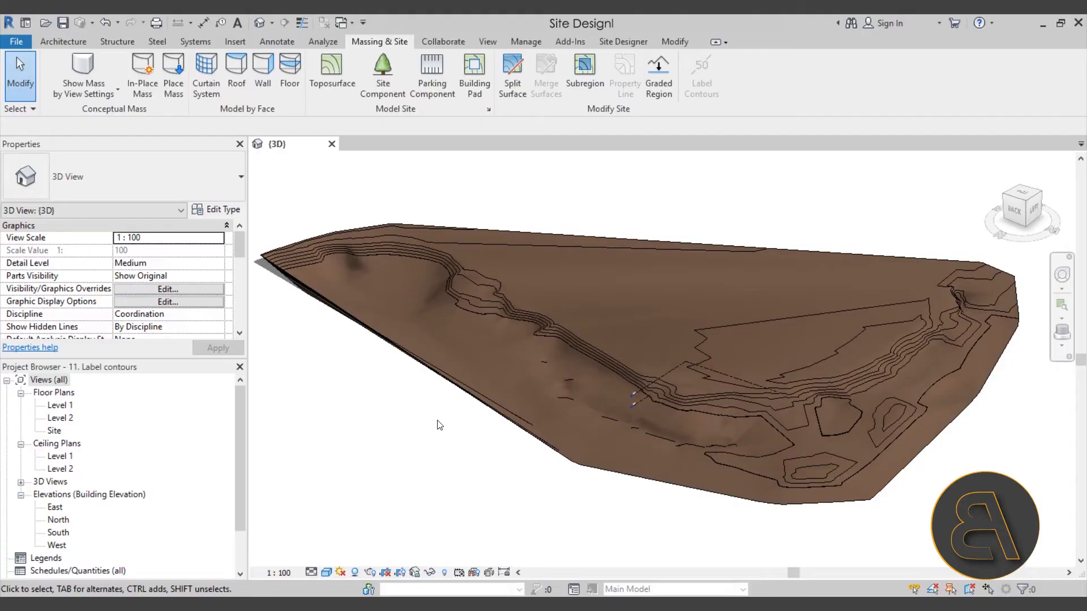
# - Examine the contour lines across the toposurface in the 3D view, up close and as a whole
pyautogui.moveTo(562, 433); pyautogui.dragTo(554, 415, button='middle')
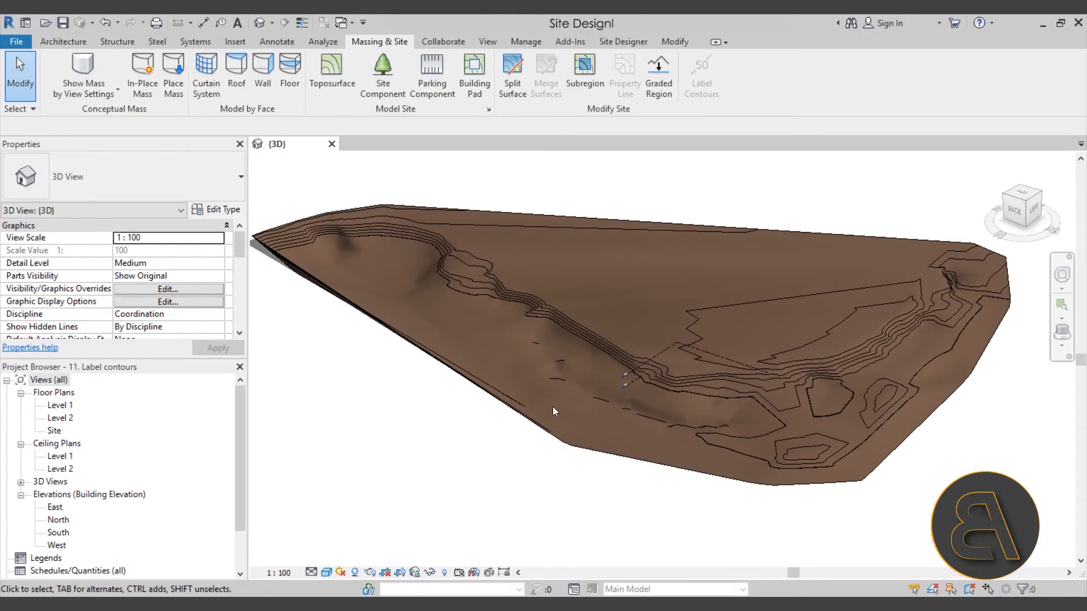
pyautogui.scroll(3, 776, 400)
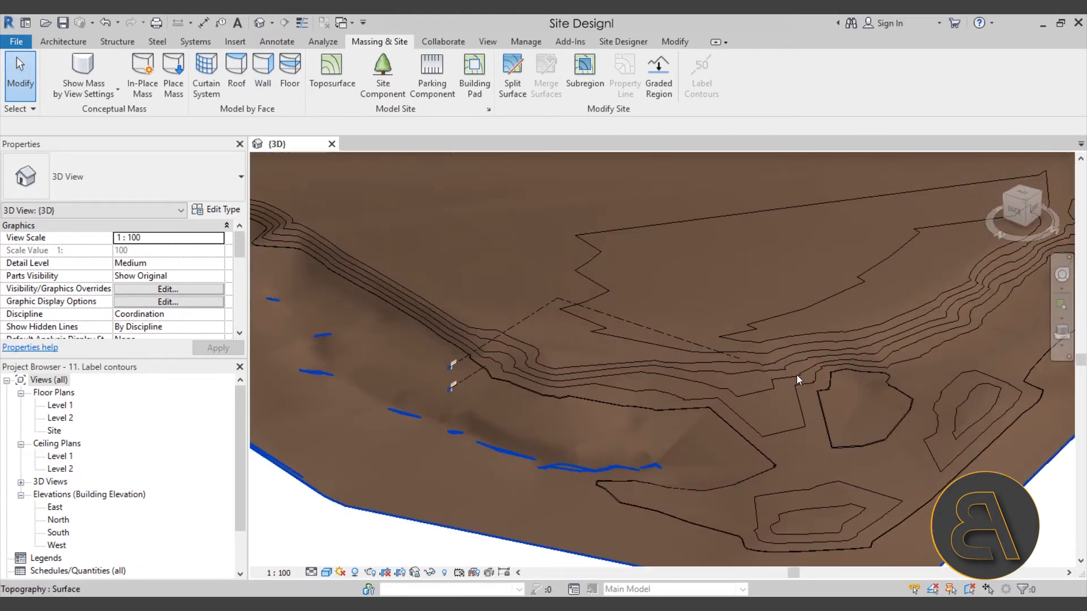
pyautogui.scroll(3, 797, 375)
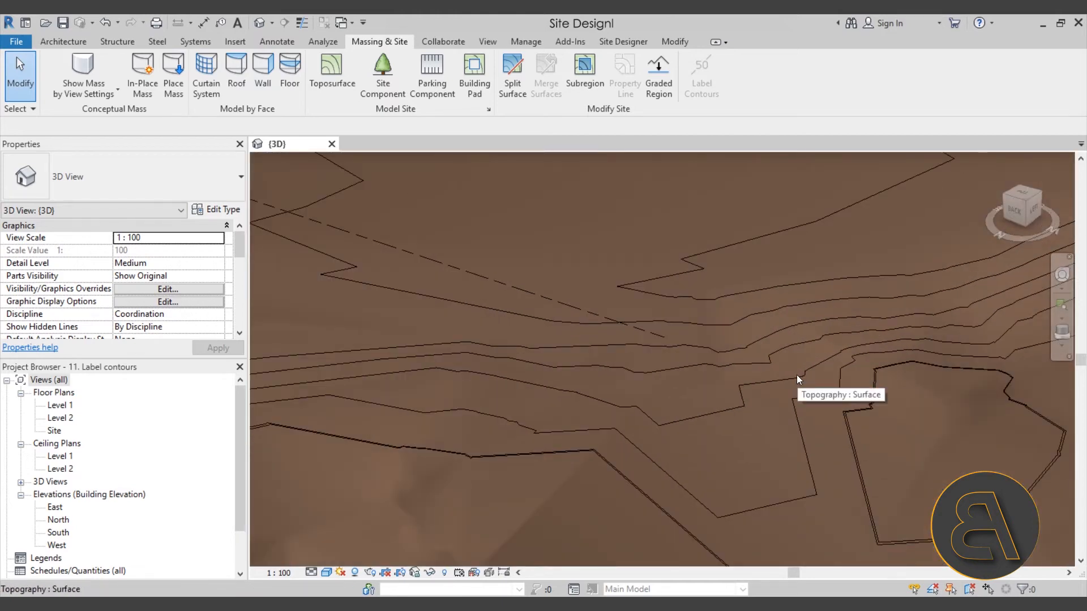
pyautogui.scroll(-2, 743, 374)
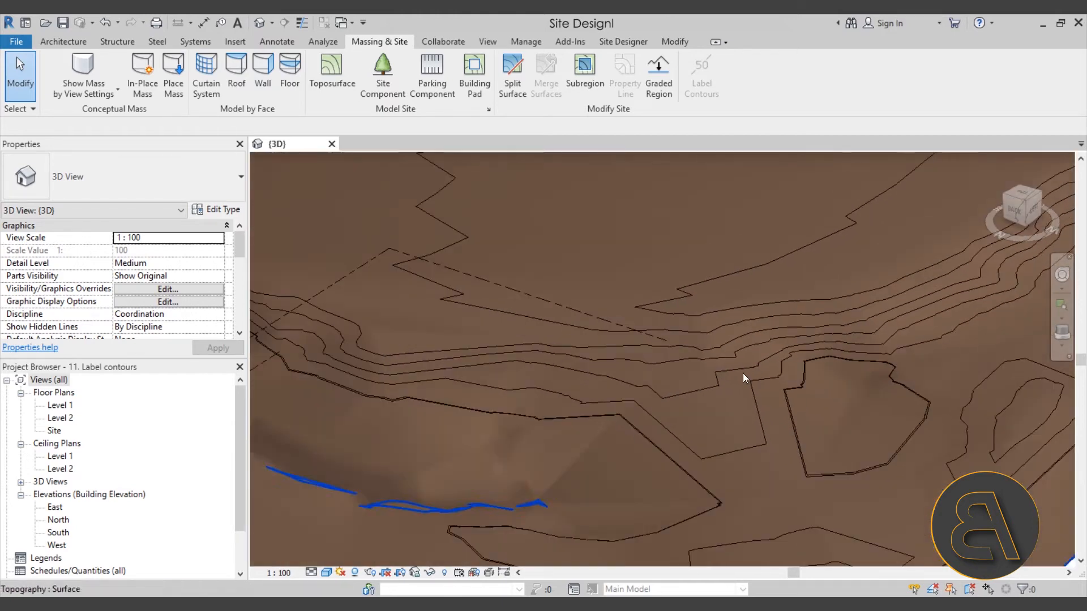
pyautogui.scroll(-1, 739, 379)
pyautogui.scroll(-2, 727, 365)
pyautogui.moveTo(739, 379); pyautogui.dragTo(635, 395, button='middle')
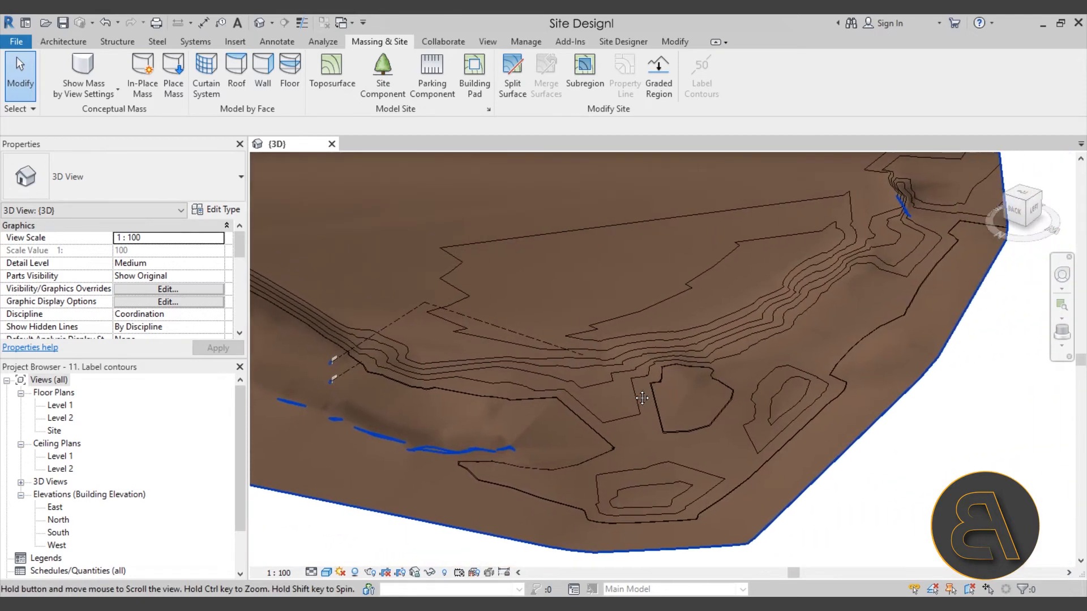
pyautogui.scroll(1, 823, 317)
pyautogui.scroll(2, 822, 318)
pyautogui.scroll(1, 567, 300)
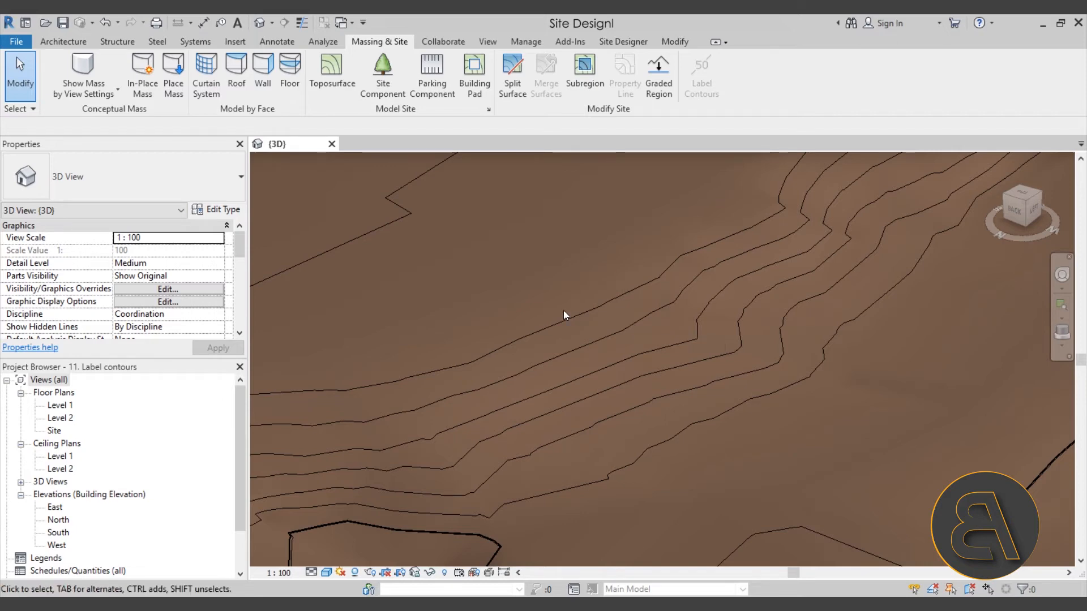
pyautogui.scroll(-1, 564, 312)
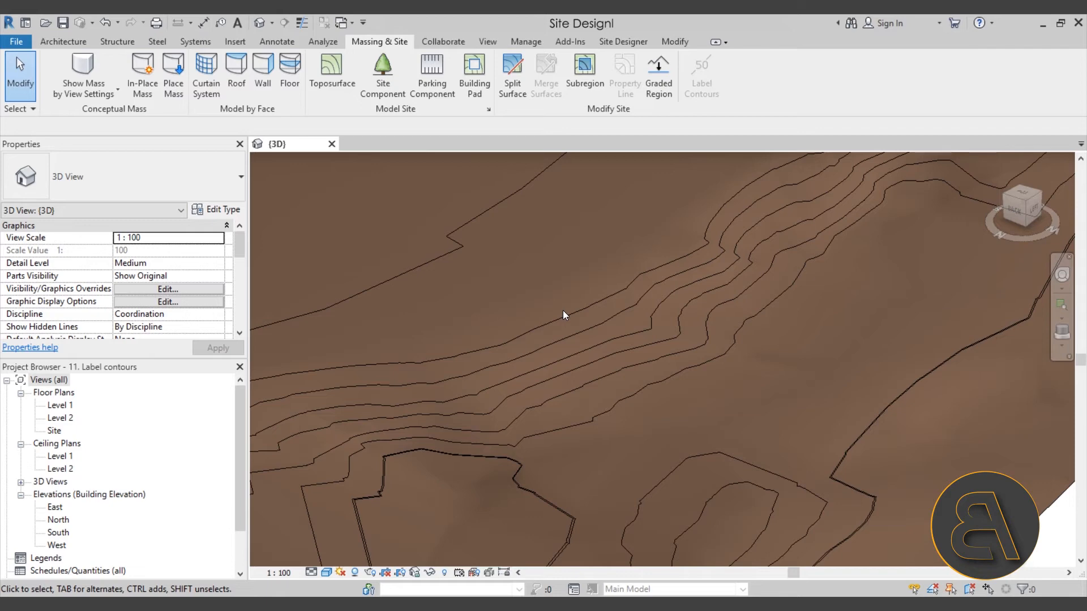
pyautogui.scroll(-3, 644, 331)
pyautogui.moveTo(612, 369); pyautogui.dragTo(792, 383, button='middle')
pyautogui.scroll(-3, 623, 364)
pyautogui.moveTo(708, 376); pyautogui.dragTo(687, 389, button='middle')
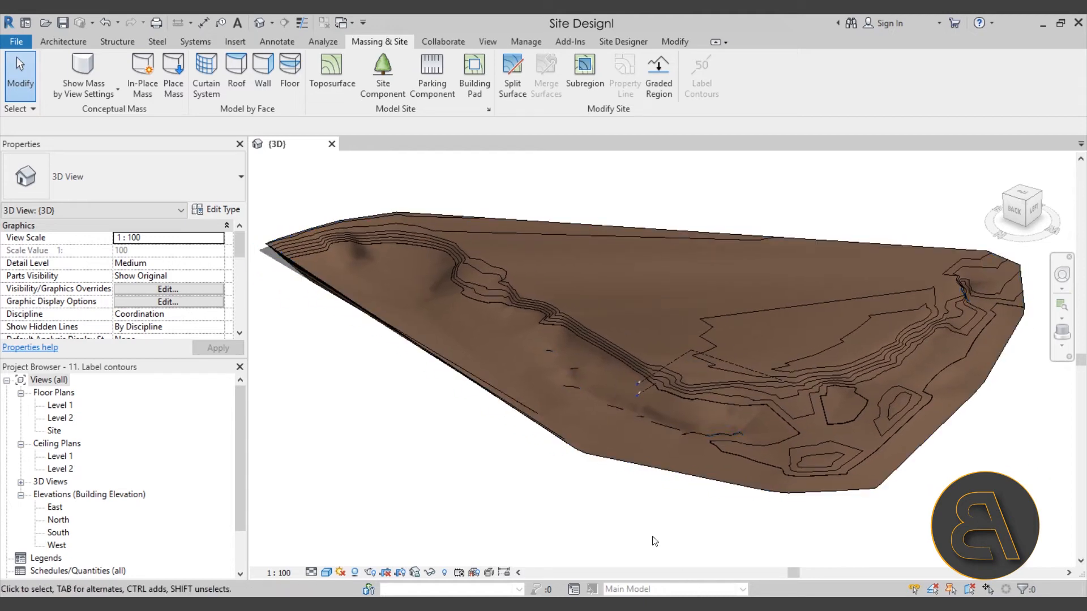
# - Open the Site floor plan at the dense contour lines along the slope
pyautogui.doubleClick(55, 431)
pyautogui.scroll(-2, 519, 314)
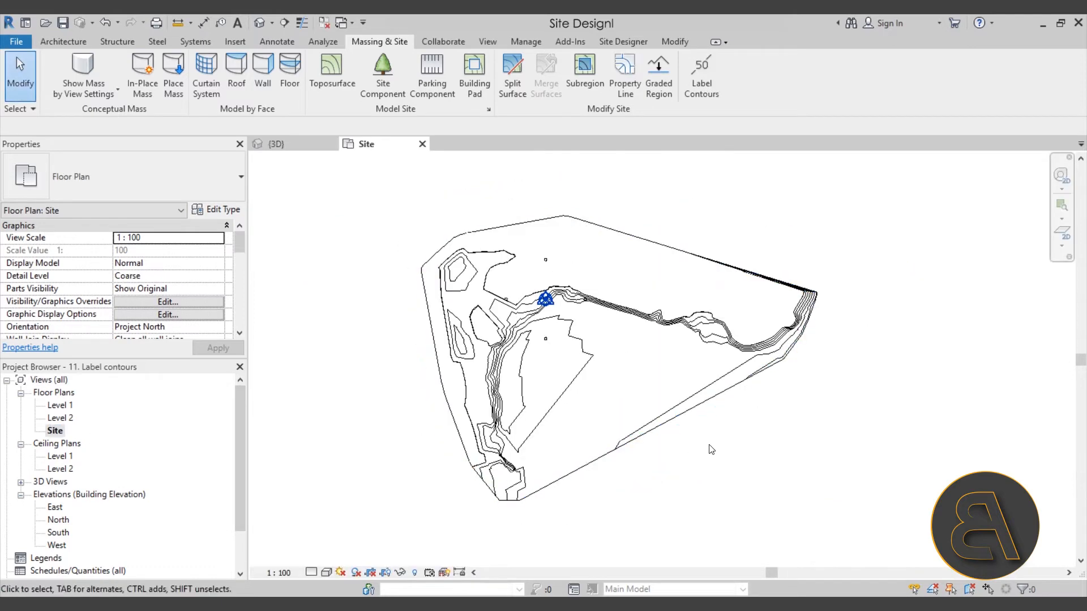
pyautogui.scroll(2, 484, 333)
pyautogui.moveTo(484, 333); pyautogui.dragTo(488, 328, button='middle')
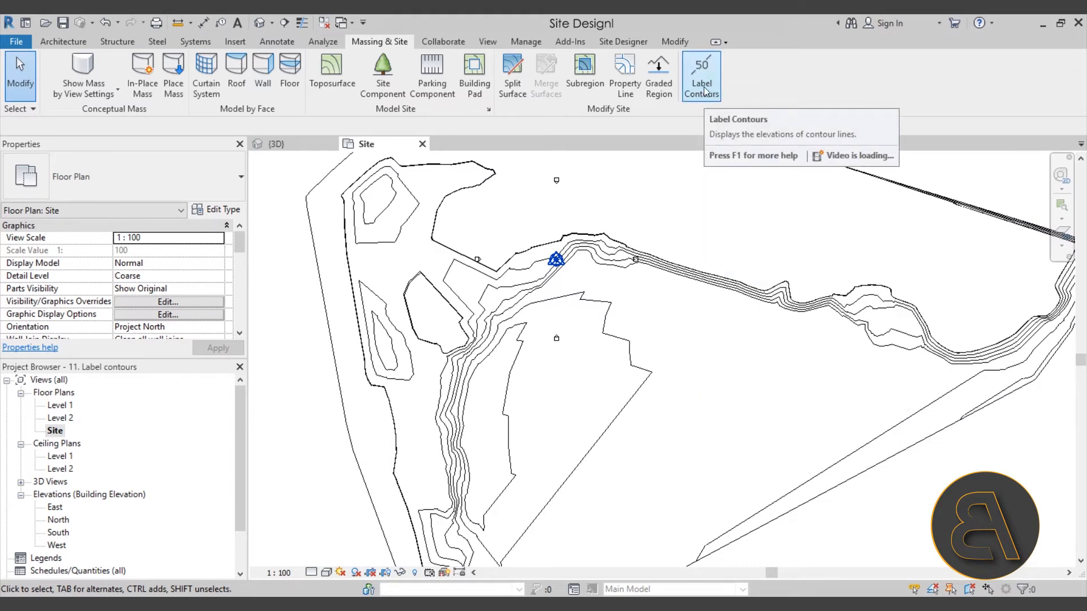
pyautogui.scroll(3, 362, 382)
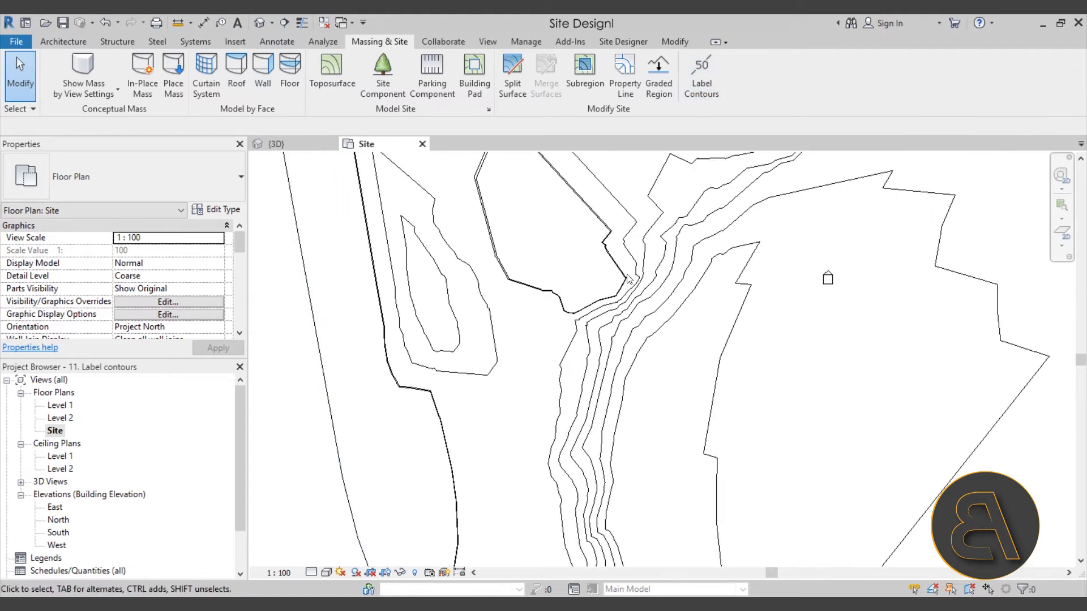
pyautogui.scroll(-2, 542, 292)
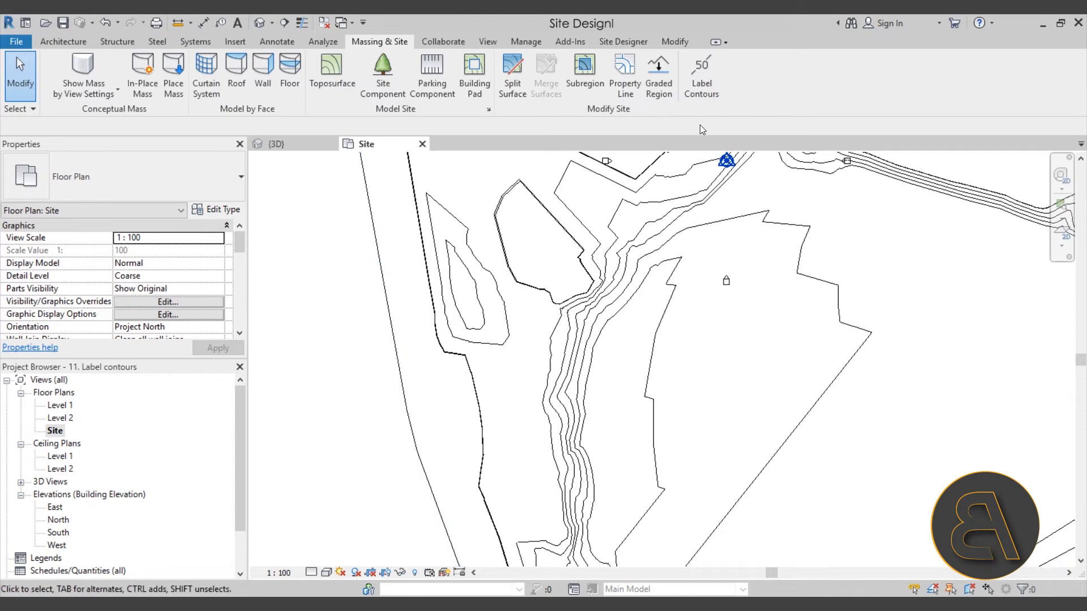
# - Label the contours with a Label Contours line about 44 units long, crossing the slope diagonally beside the closed contour loop
pyautogui.click(708, 100)
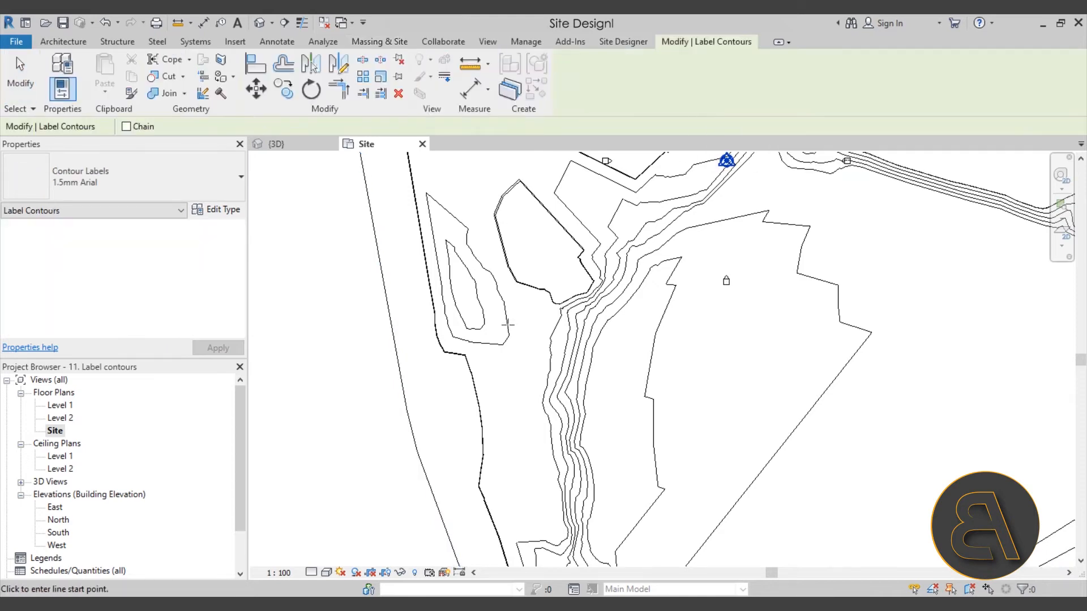
pyautogui.scroll(2, 382, 281)
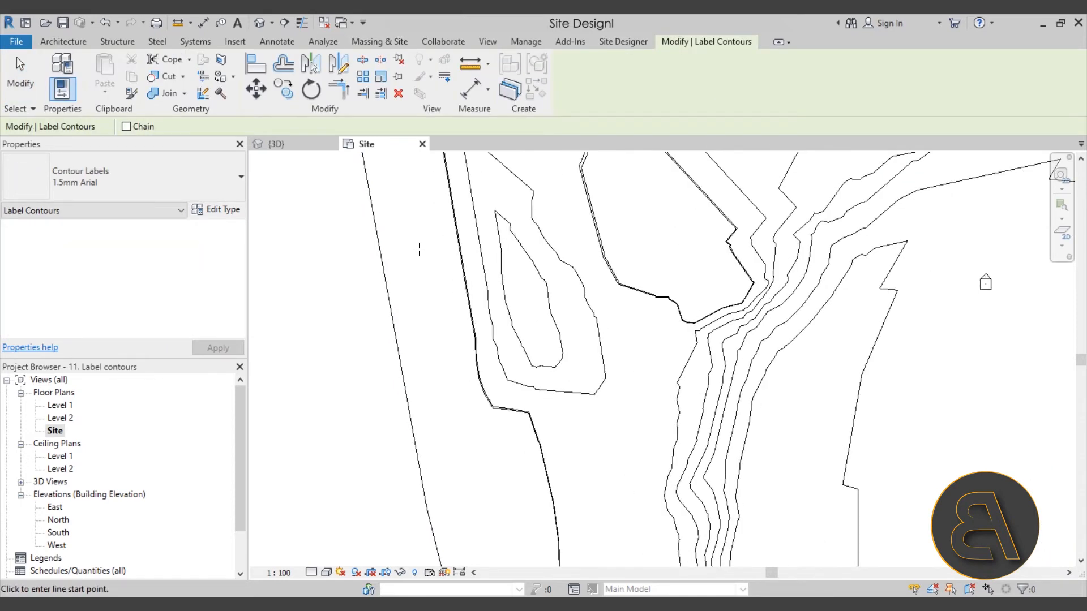
pyautogui.scroll(-2, 419, 249)
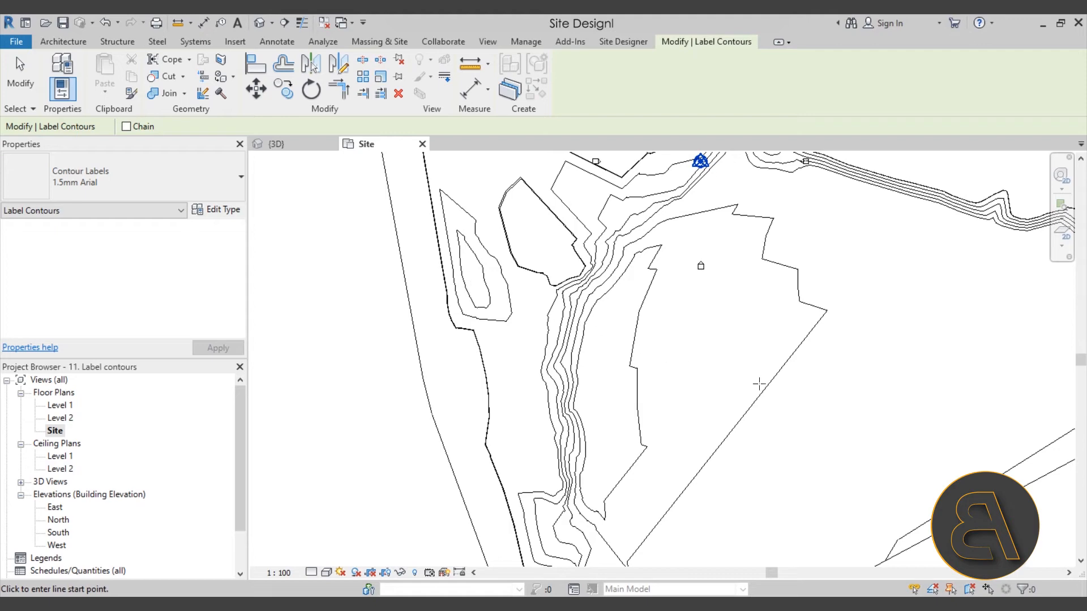
pyautogui.moveTo(438, 266); pyautogui.dragTo(444, 335, button='middle')
pyautogui.scroll(2, 542, 276)
pyautogui.moveTo(565, 281); pyautogui.dragTo(512, 307, button='middle')
pyautogui.scroll(2, 532, 292)
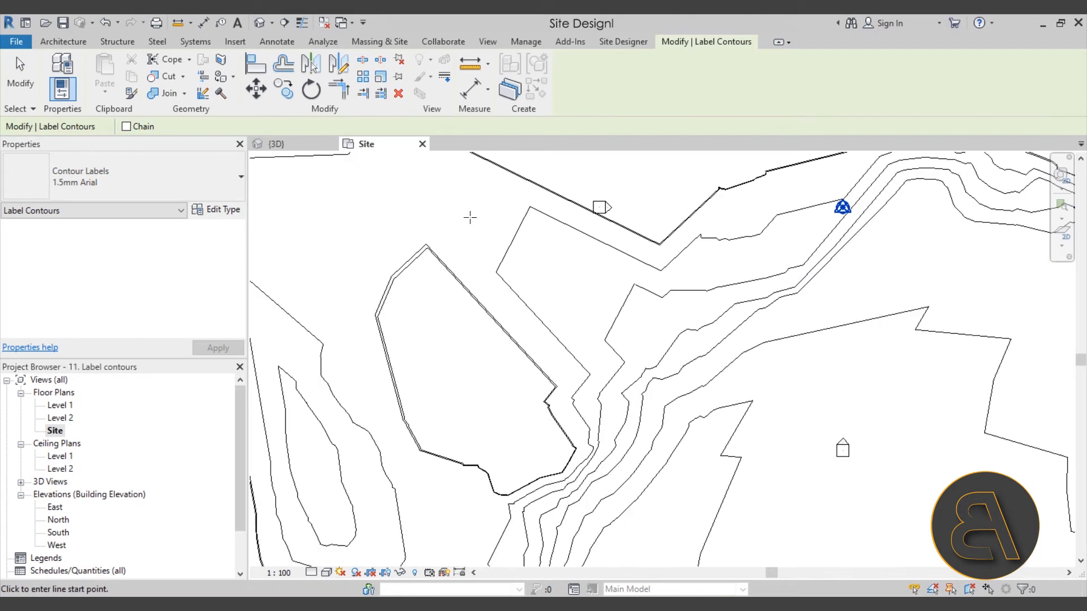
pyautogui.click(433, 189)
pyautogui.scroll(-3, 515, 263)
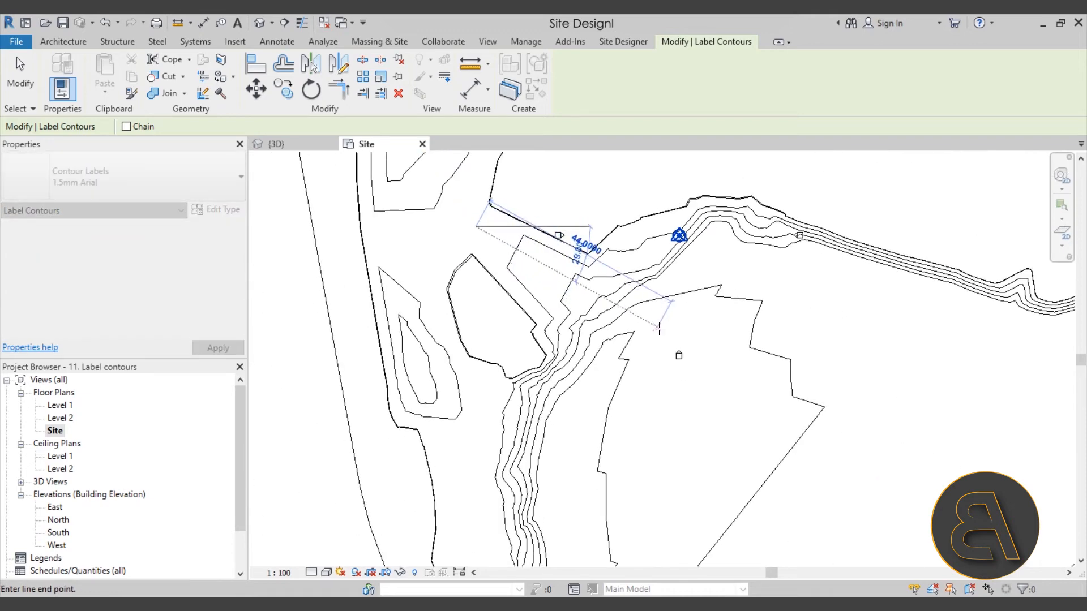
pyautogui.click(658, 327)
pyautogui.scroll(5, 597, 287)
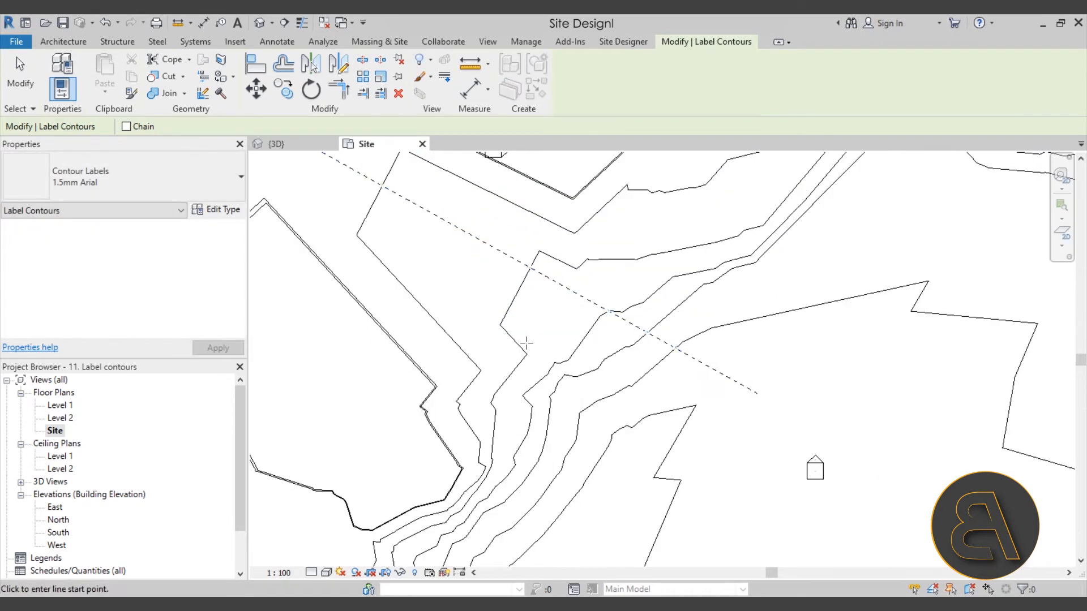
pyautogui.moveTo(505, 284); pyautogui.dragTo(538, 332, button='middle')
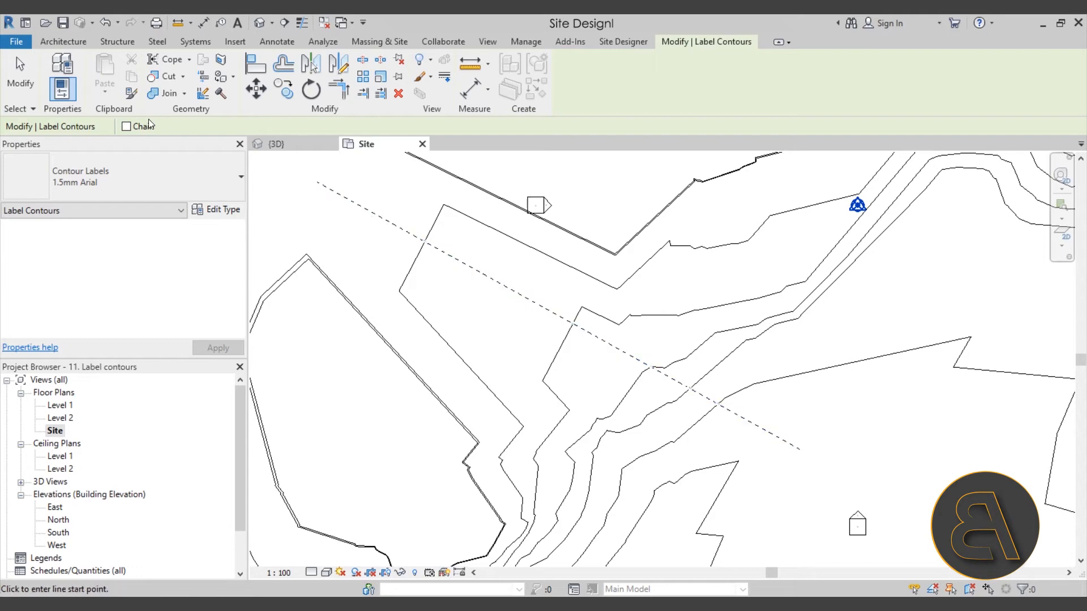
pyautogui.click(27, 90)
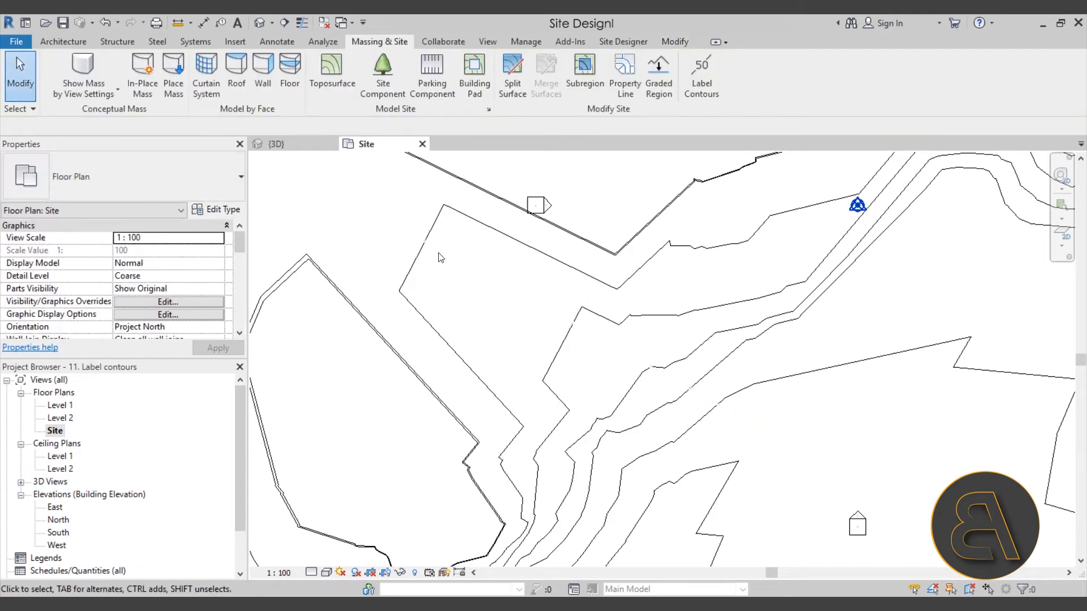
# - Set the Site plan's view scale to 1:500 after trying 1:200
pyautogui.scroll(8, 419, 256)
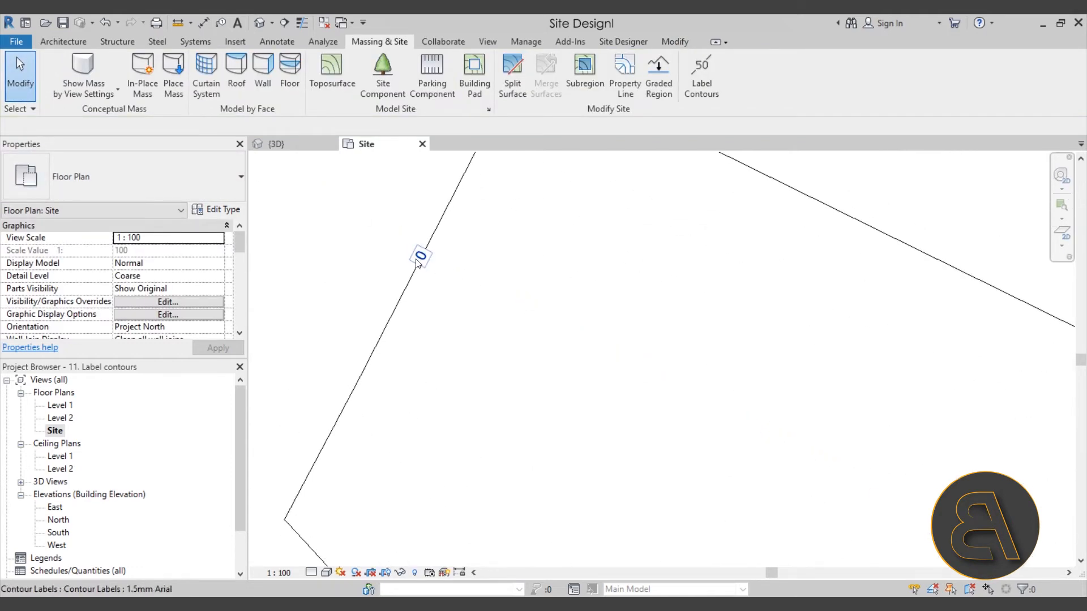
pyautogui.scroll(-8, 412, 259)
pyautogui.moveTo(434, 319); pyautogui.dragTo(435, 315, button='middle')
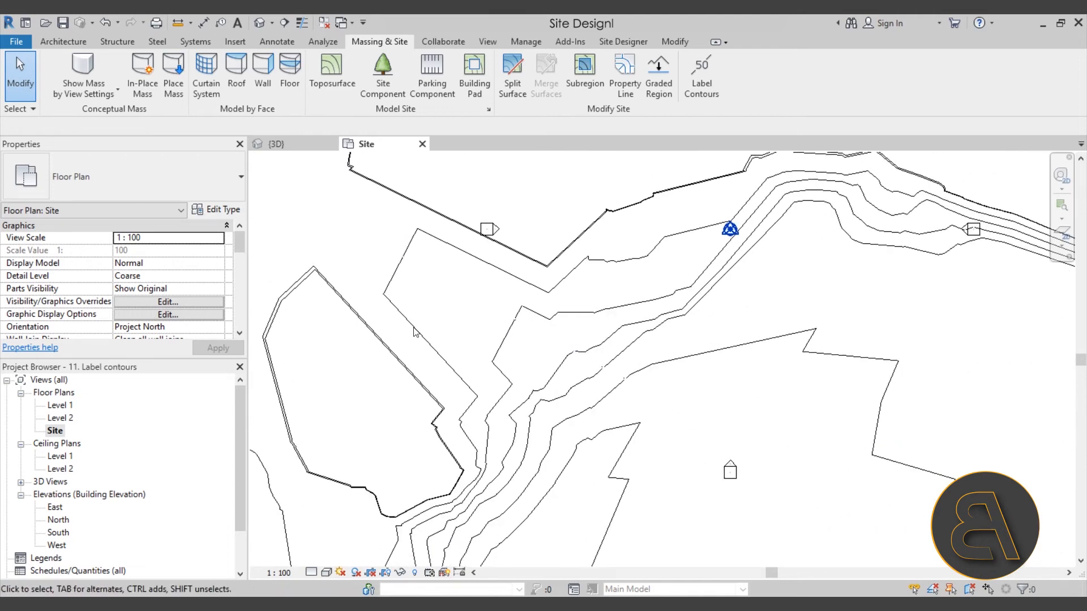
pyautogui.scroll(5, 408, 277)
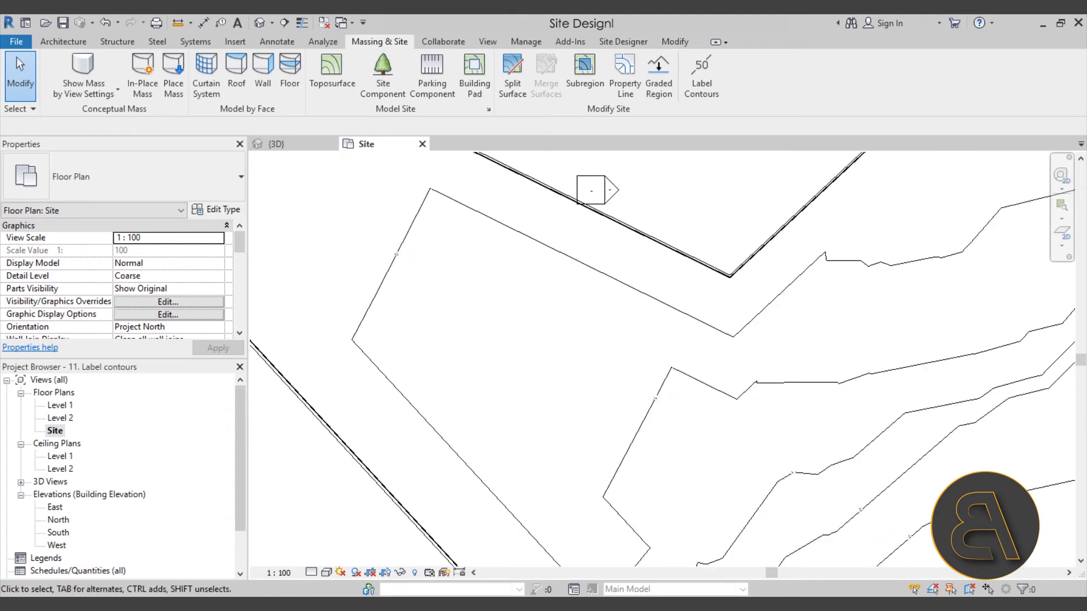
pyautogui.click(292, 574)
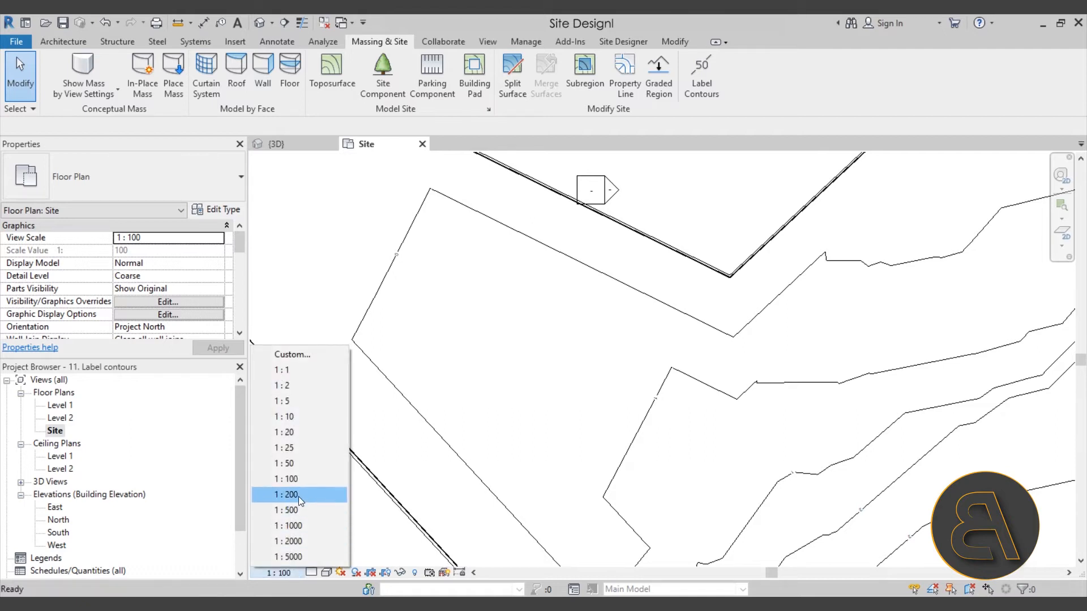
pyautogui.click(299, 498)
pyautogui.click(292, 573)
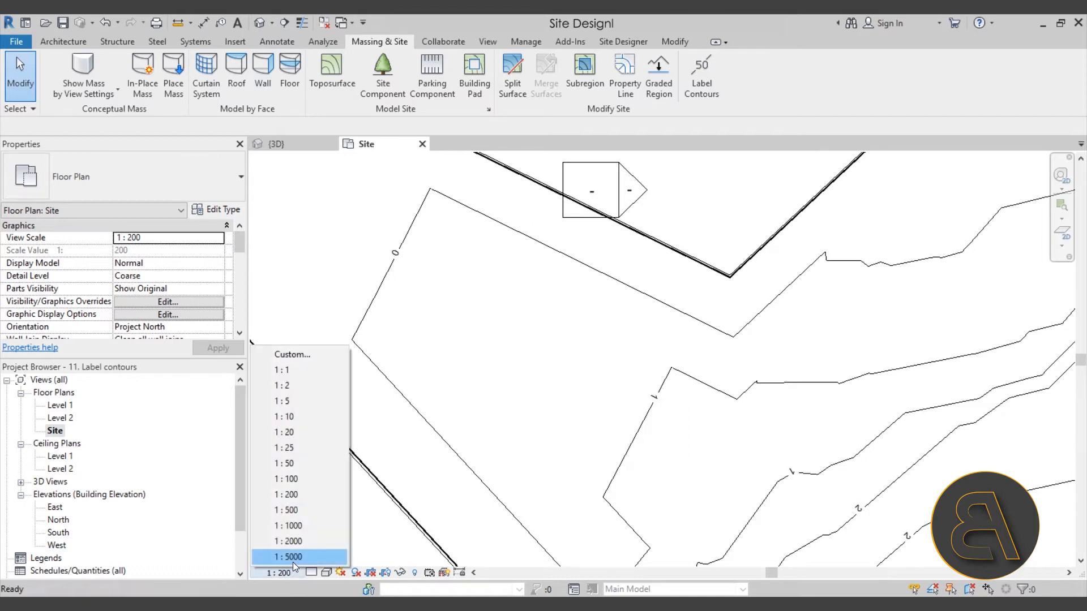
pyautogui.click(296, 509)
# - Examine the contour labels across the slope, up close and from farther out, including with the label line selected
pyautogui.scroll(-6, 467, 367)
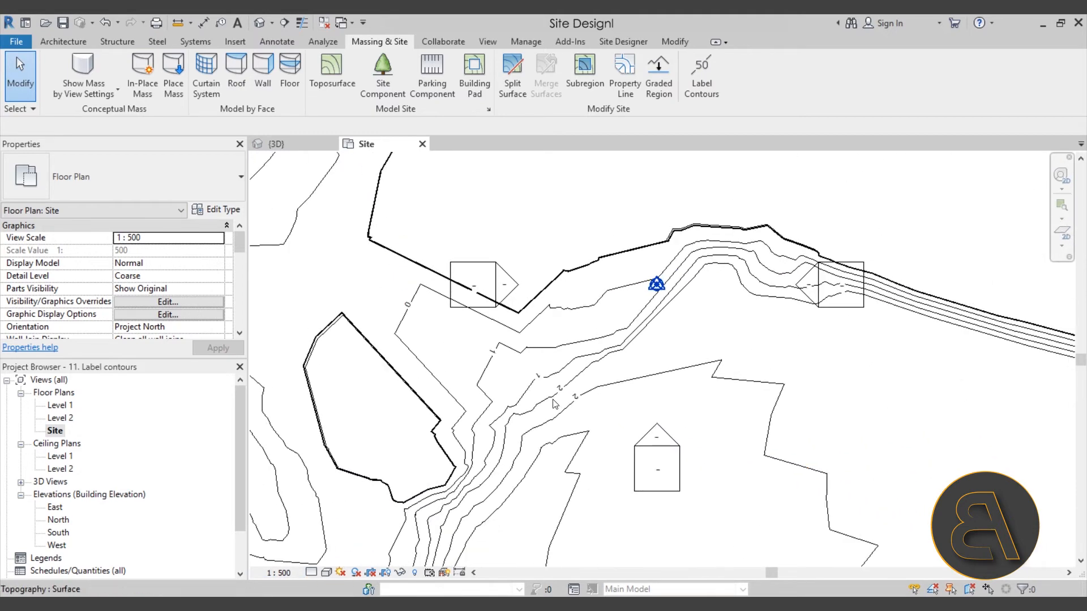
pyautogui.scroll(5, 573, 402)
pyautogui.scroll(-3, 560, 413)
pyautogui.scroll(-3, 544, 424)
pyautogui.scroll(4, 453, 396)
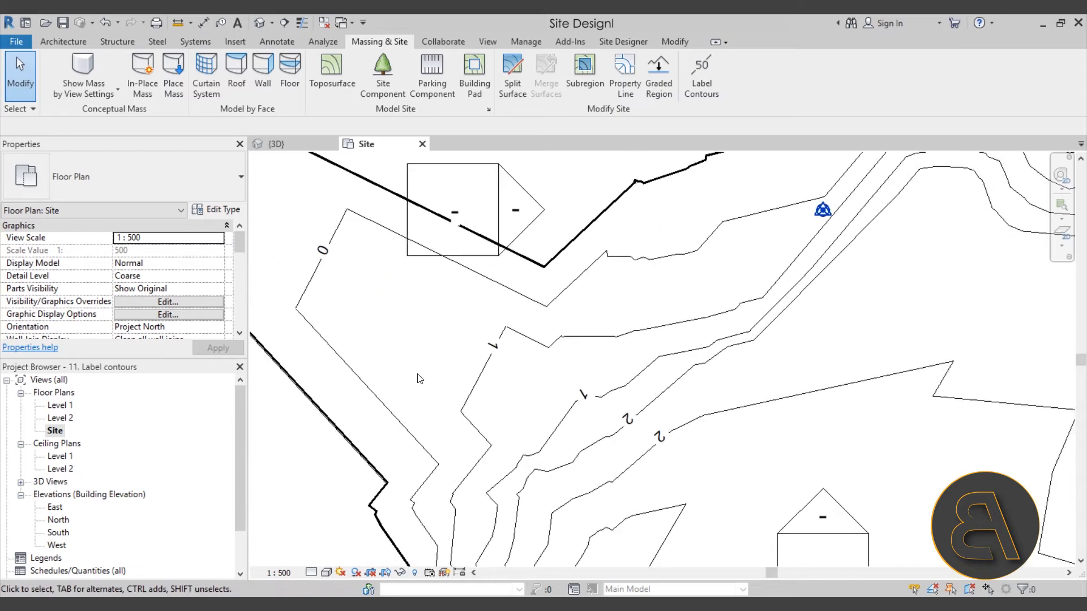
pyautogui.scroll(-2, 424, 391)
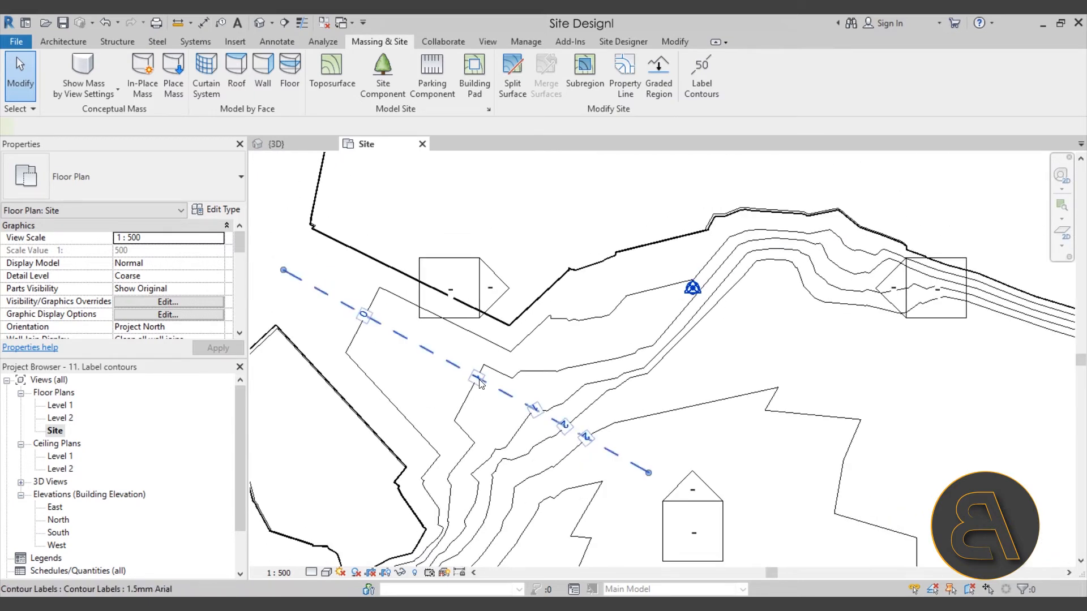
pyautogui.click(451, 365)
pyautogui.scroll(-2, 427, 410)
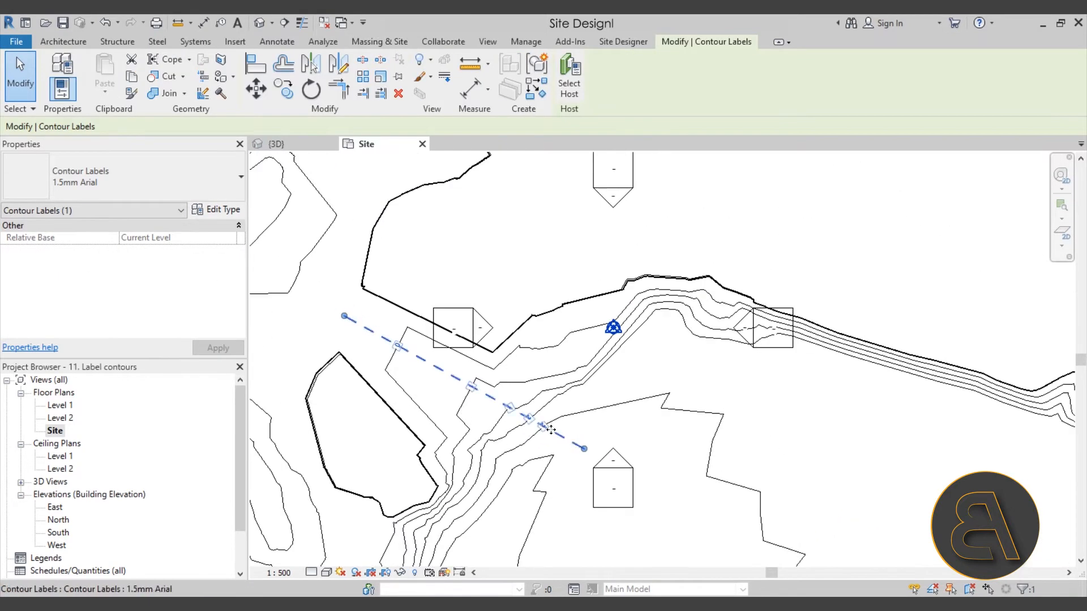
pyautogui.scroll(4, 503, 406)
pyautogui.scroll(4, 522, 433)
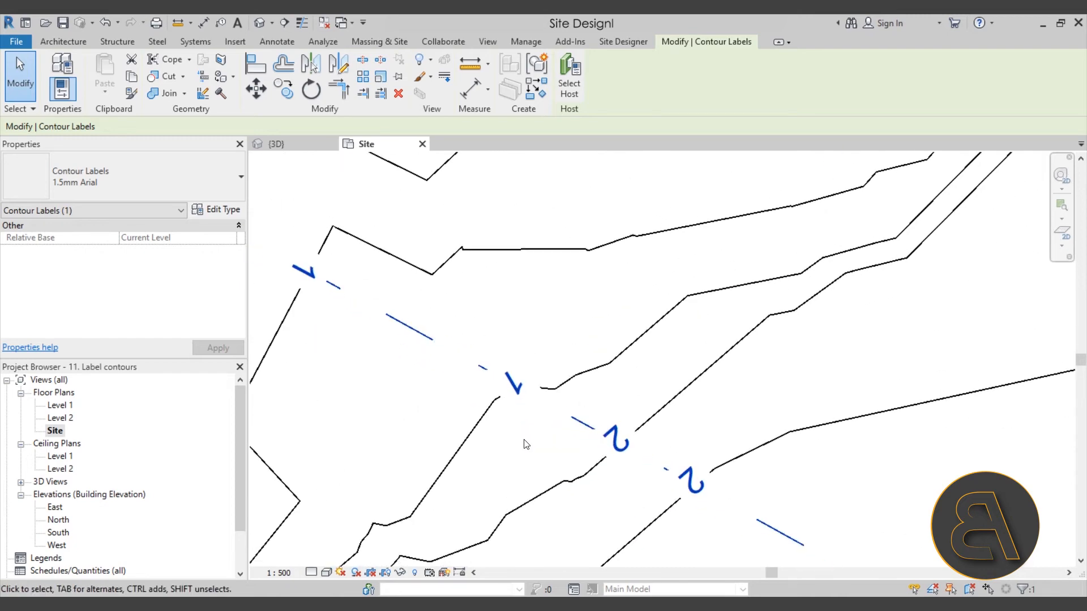
pyautogui.scroll(-2, 600, 442)
pyautogui.press('Escape')
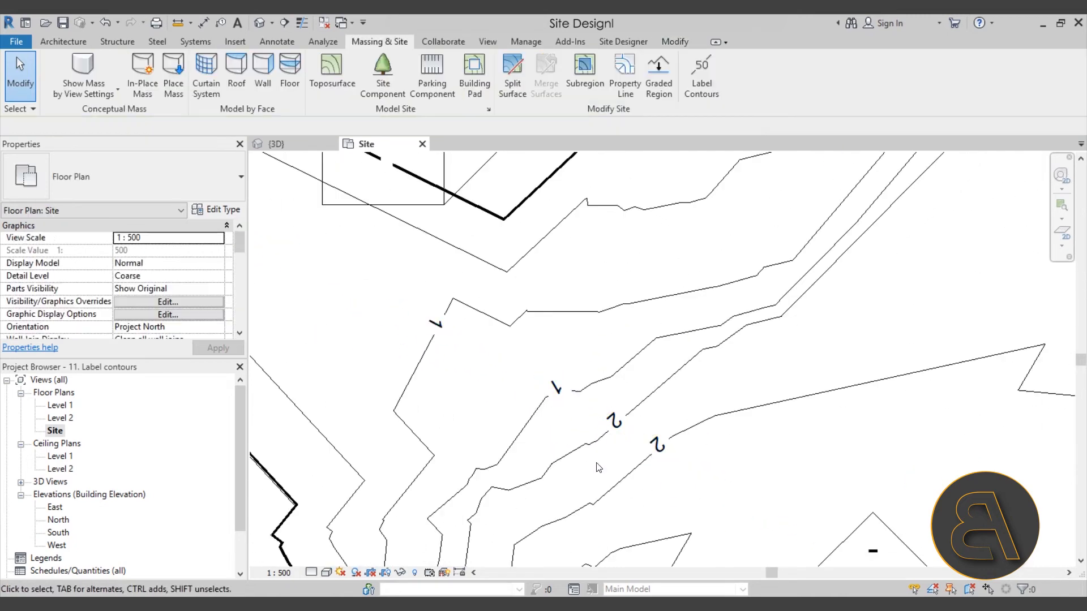
pyautogui.moveTo(526, 397)
pyautogui.mouseDown(button='middle')
pyautogui.moveTo(466, 373)
pyautogui.moveTo(532, 393)
pyautogui.mouseUp(button='middle')
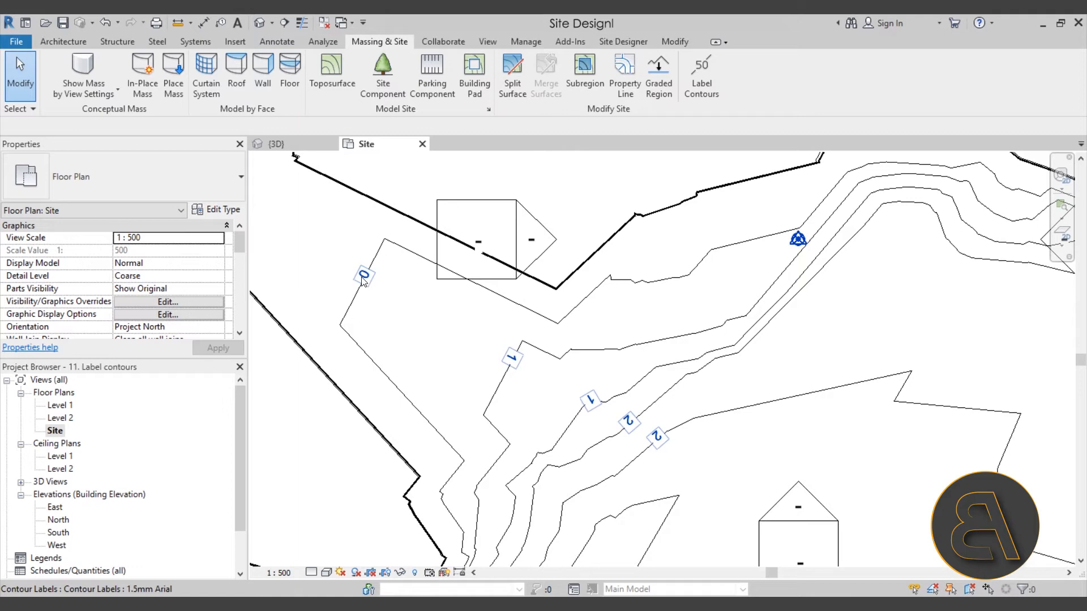
pyautogui.scroll(-3, 411, 315)
pyautogui.scroll(3, 461, 336)
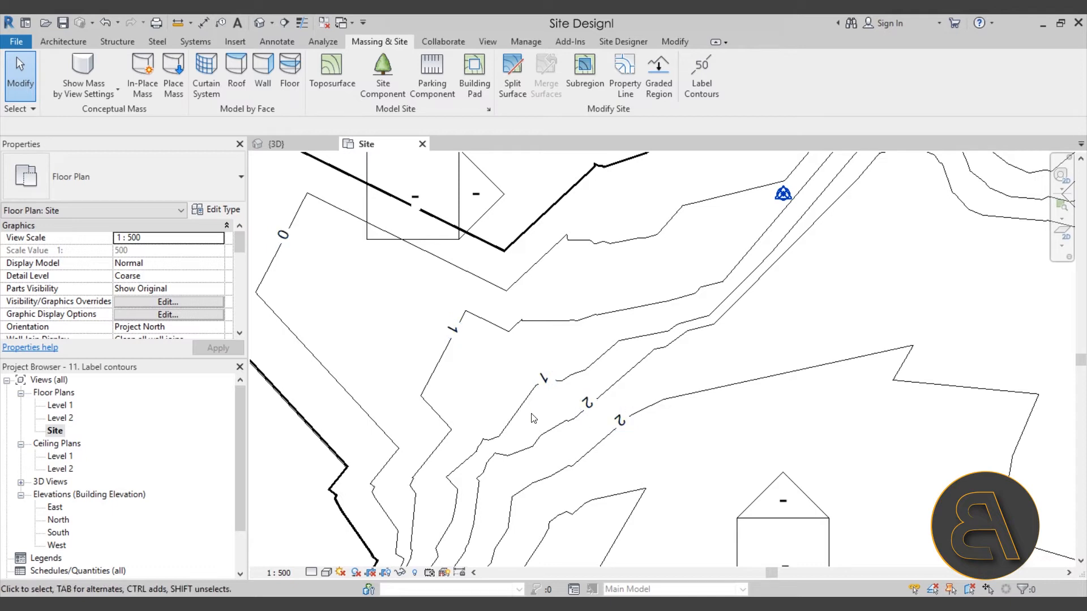
# - Check the contour intervals in the site settings without changing them, and compare them with the labels on the slope
pyautogui.click(488, 110)
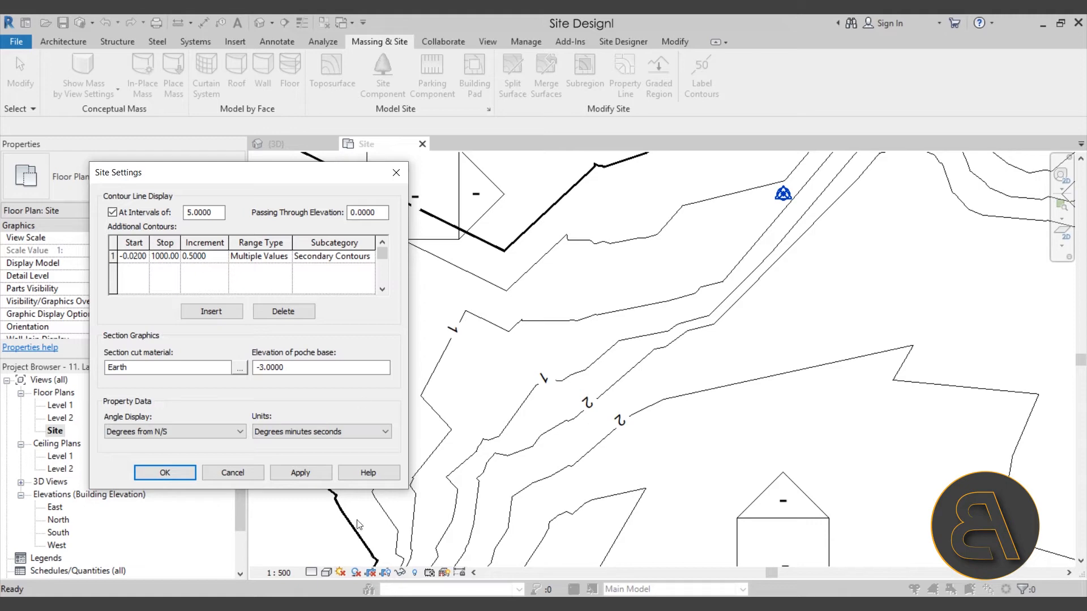
pyautogui.click(255, 474)
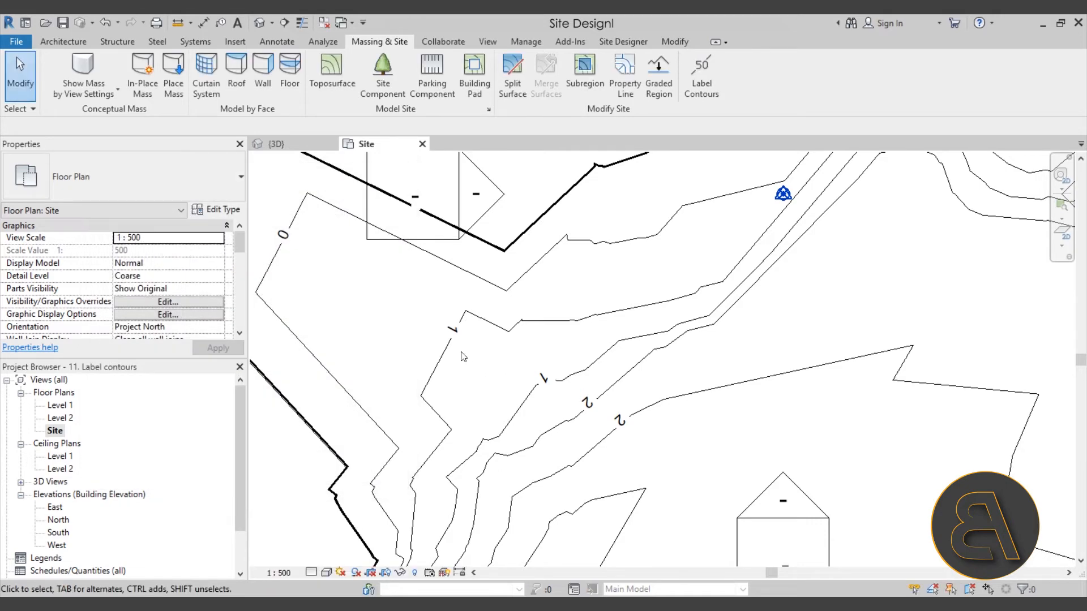
pyautogui.click(454, 329)
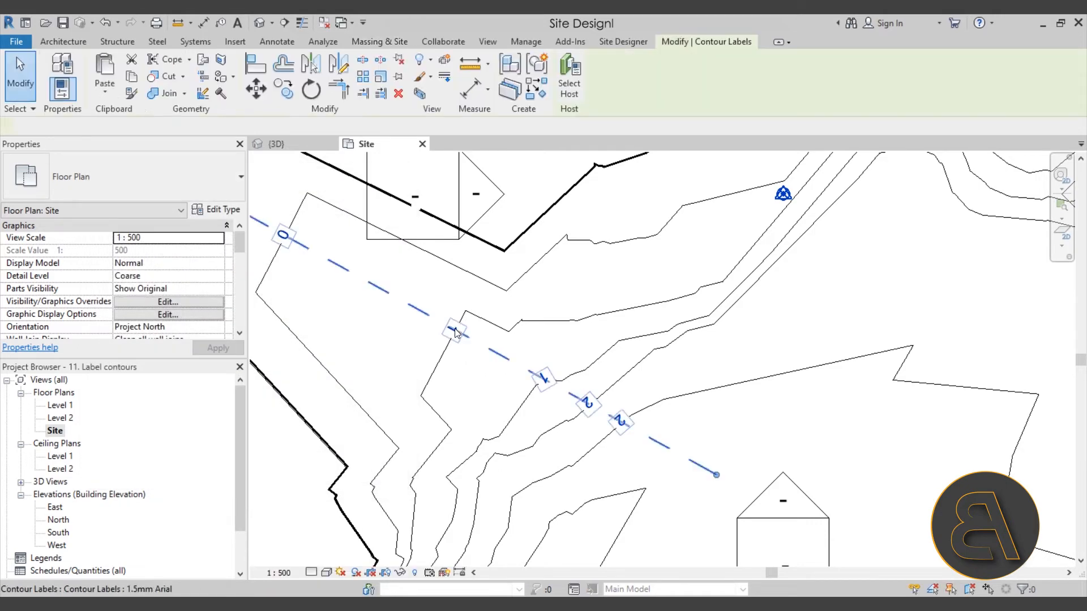
pyautogui.click(583, 440)
pyautogui.moveTo(501, 417); pyautogui.dragTo(511, 414, button='middle')
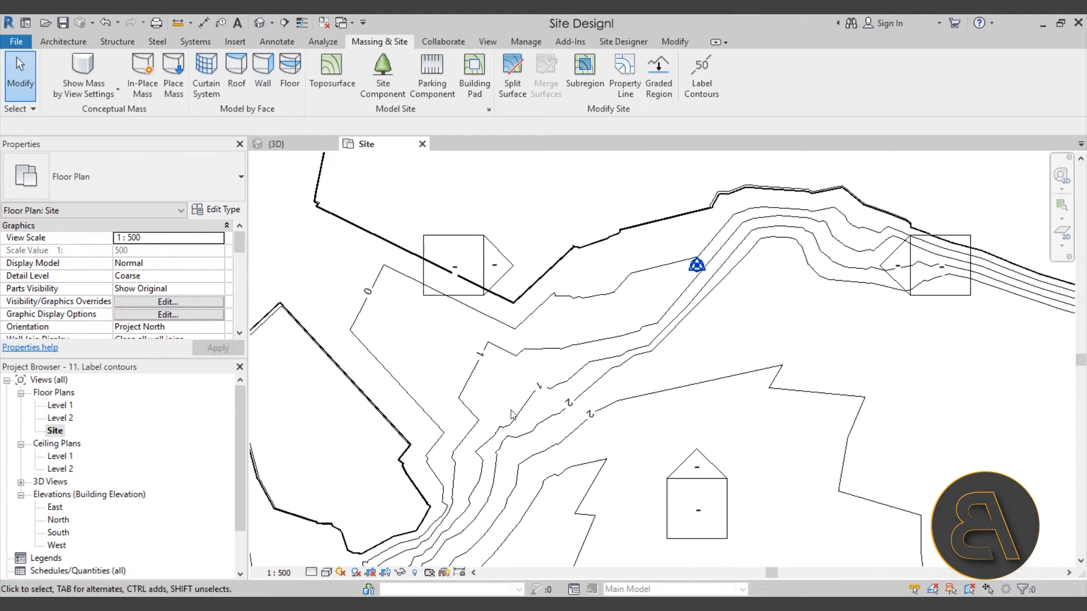
# - Extend the outer end of the contour label line across the closed hill contours in the terrain's northwest corner
pyautogui.click(511, 374)
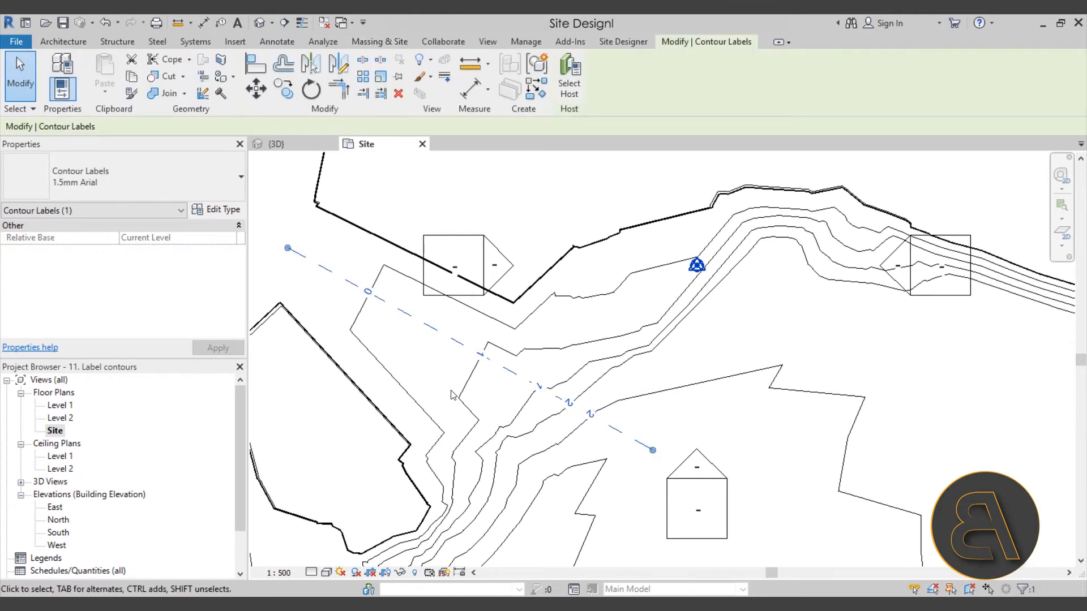
pyautogui.scroll(-3, 452, 394)
pyautogui.scroll(2, 469, 376)
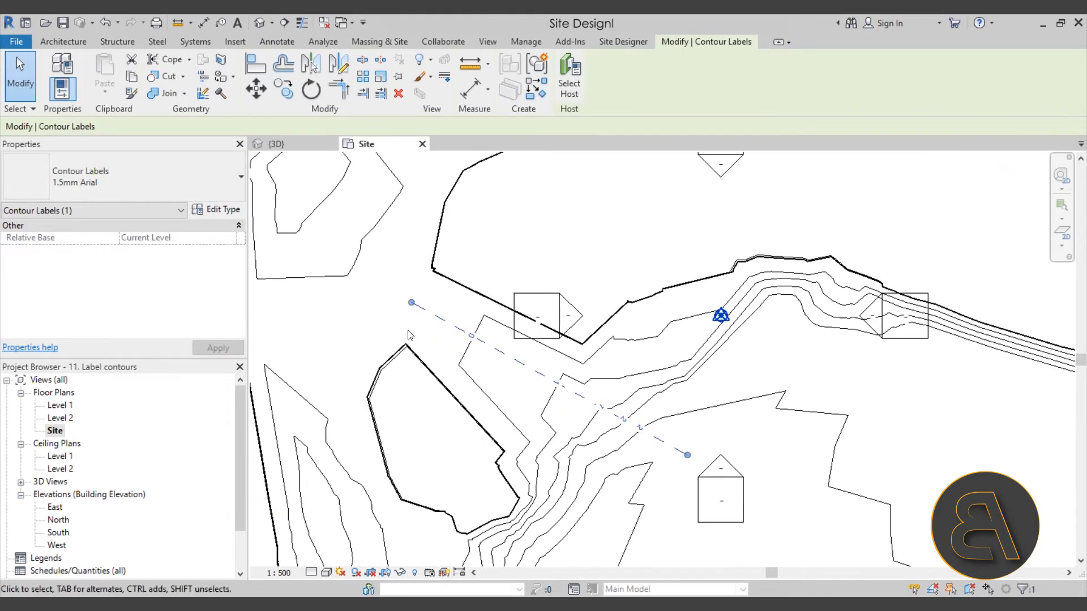
pyautogui.moveTo(455, 359); pyautogui.dragTo(632, 476, button='middle')
pyautogui.scroll(-1, 632, 476)
pyautogui.moveTo(602, 435); pyautogui.dragTo(519, 372)
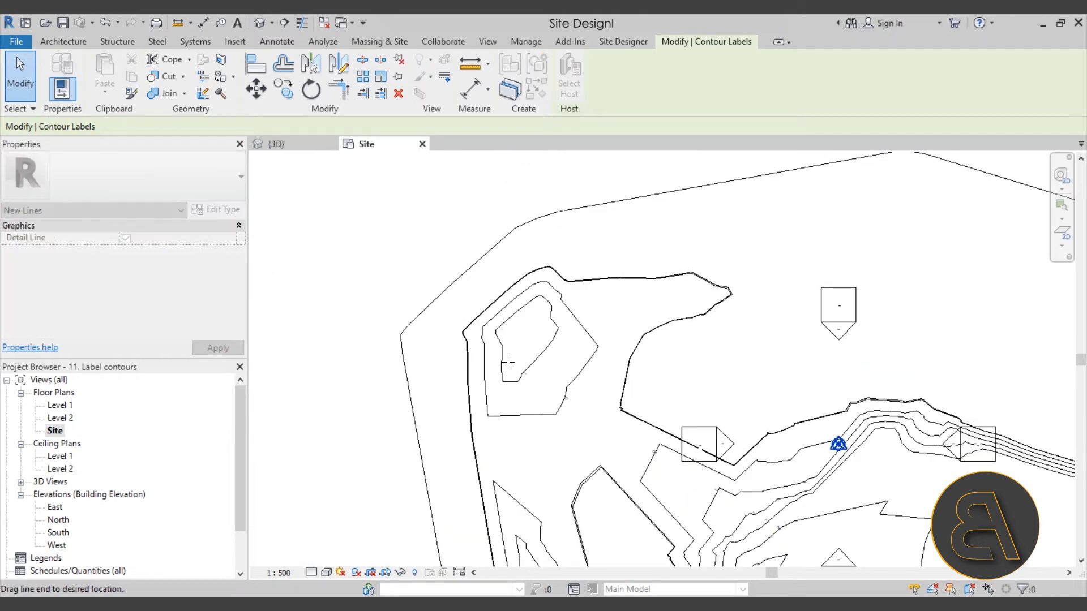
pyautogui.moveTo(452, 326); pyautogui.dragTo(452, 325)
pyautogui.click(569, 444)
pyautogui.scroll(-1, 561, 372)
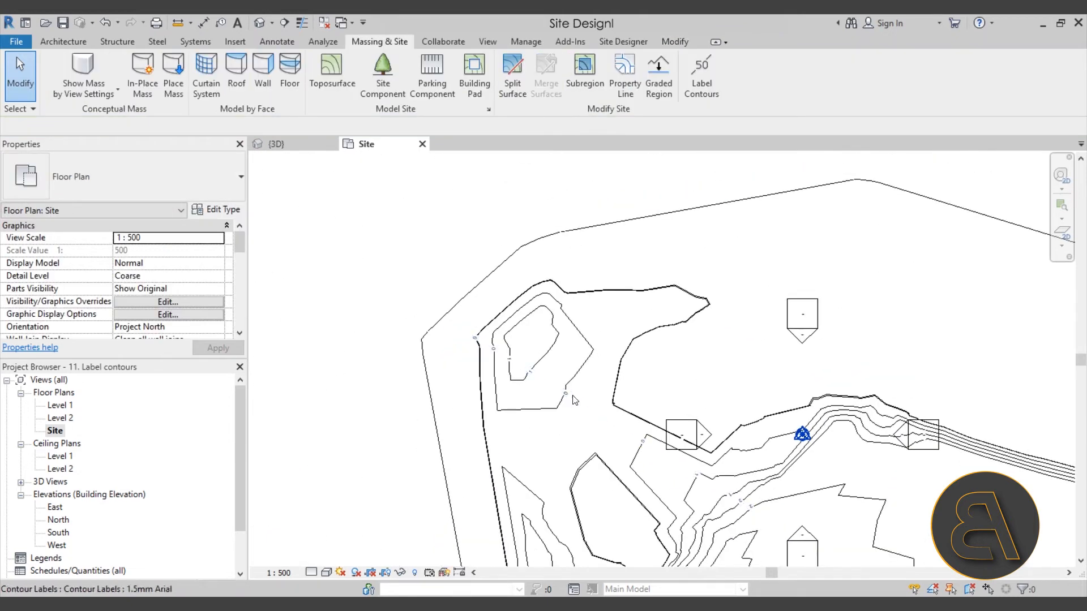
# - Try other positions for the ends of the contour label line across the northwest hill and the slope
pyautogui.click(697, 475)
pyautogui.click(667, 479)
pyautogui.click(728, 494)
pyautogui.scroll(-1, 715, 505)
pyautogui.moveTo(715, 505); pyautogui.dragTo(665, 439, button='middle')
pyautogui.moveTo(722, 457); pyautogui.dragTo(591, 276)
pyautogui.moveTo(449, 287); pyautogui.dragTo(752, 493)
pyautogui.moveTo(589, 276); pyautogui.dragTo(453, 273)
pyautogui.scroll(3, 564, 350)
pyautogui.moveTo(636, 454); pyautogui.dragTo(504, 388, button='middle')
pyautogui.moveTo(693, 488); pyautogui.dragTo(625, 426)
pyautogui.scroll(-1, 553, 383)
pyautogui.moveTo(552, 383); pyautogui.dragTo(575, 423, button='middle')
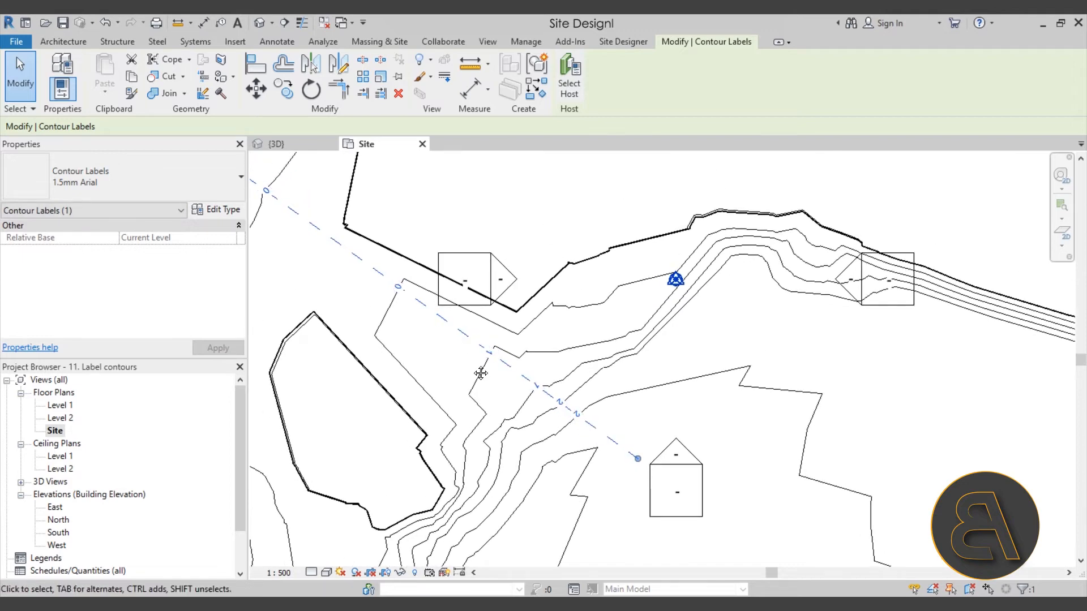
# - Shorten the contour label line by moving its northwest end back to just outside the 0 contour on the slope
pyautogui.moveTo(481, 373); pyautogui.dragTo(616, 462, button='middle')
pyautogui.scroll(-1, 615, 463)
pyautogui.moveTo(325, 233)
pyautogui.mouseDown()
pyautogui.moveTo(317, 238)
pyautogui.moveTo(473, 366)
pyautogui.mouseUp()
pyautogui.moveTo(669, 491); pyautogui.dragTo(644, 449, button='middle')
pyautogui.scroll(2, 643, 450)
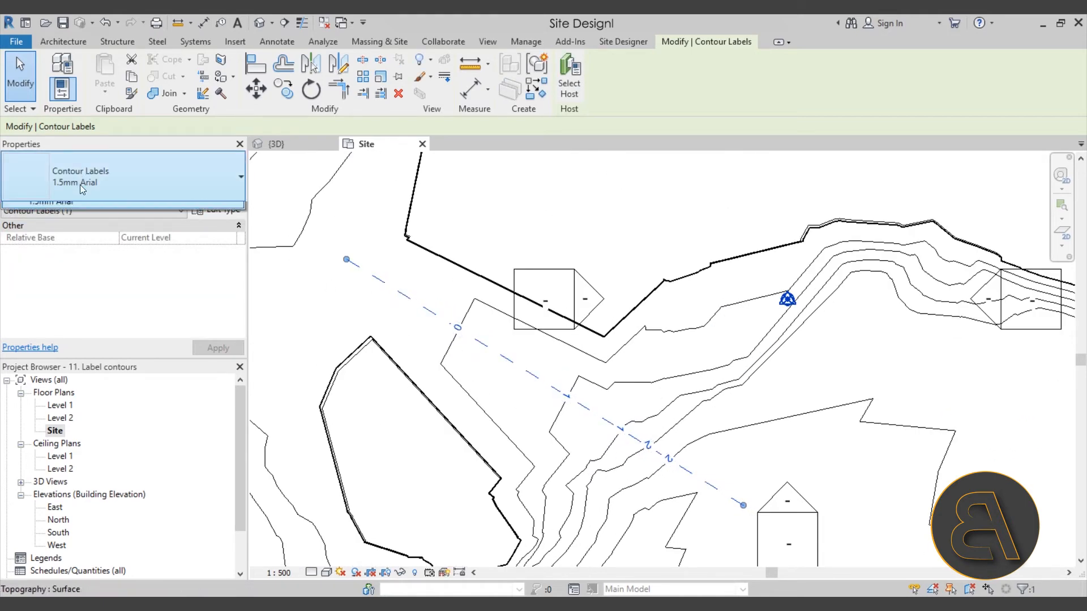
# - Duplicate the selected label line's 1.5mm Arial type under the name Balkan Architect Contour Labels
pyautogui.click(80, 185)
pyautogui.click(33, 249)
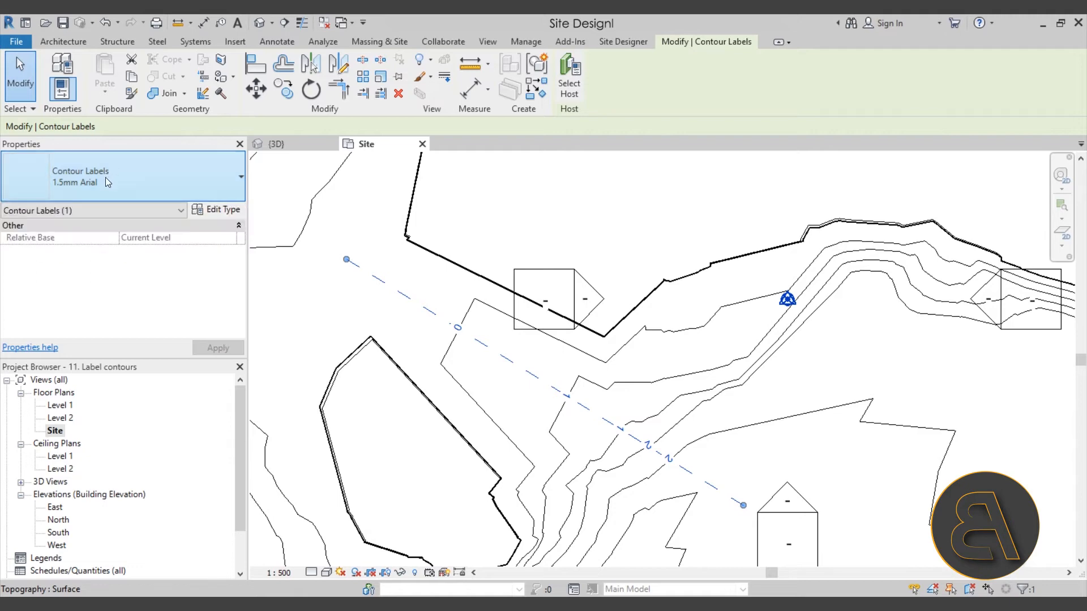
pyautogui.click(224, 210)
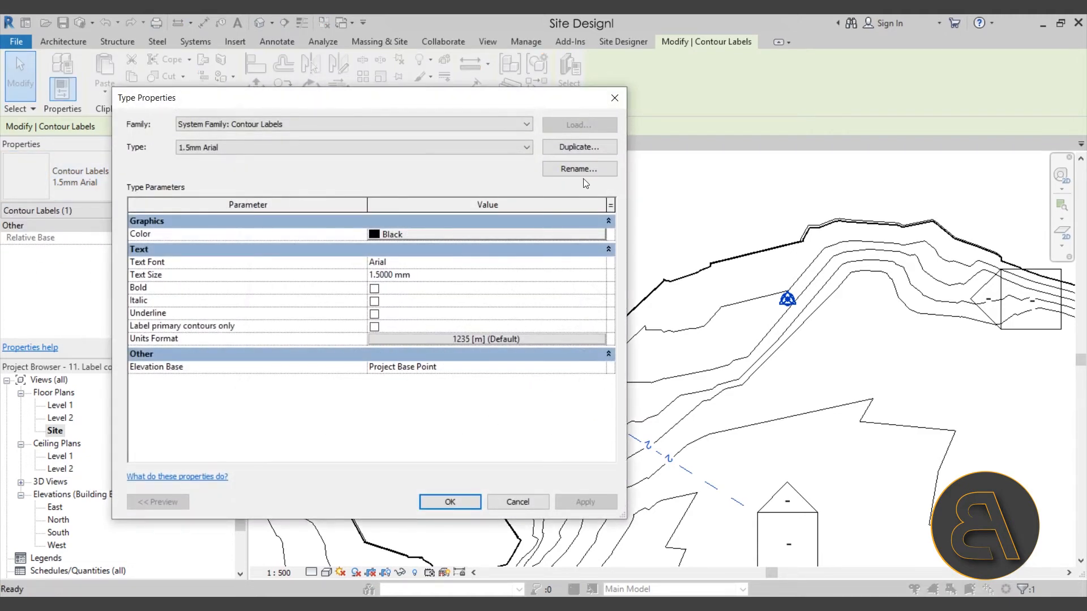
pyautogui.click(597, 149)
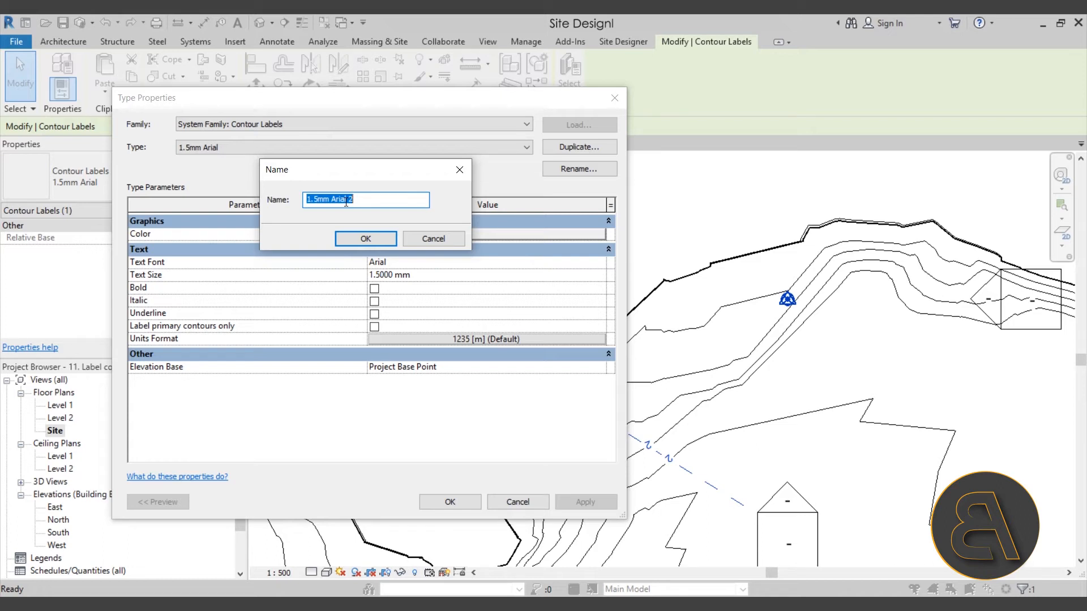
pyautogui.write('Balkan Architect LaContour Labels')
pyautogui.click(348, 240)
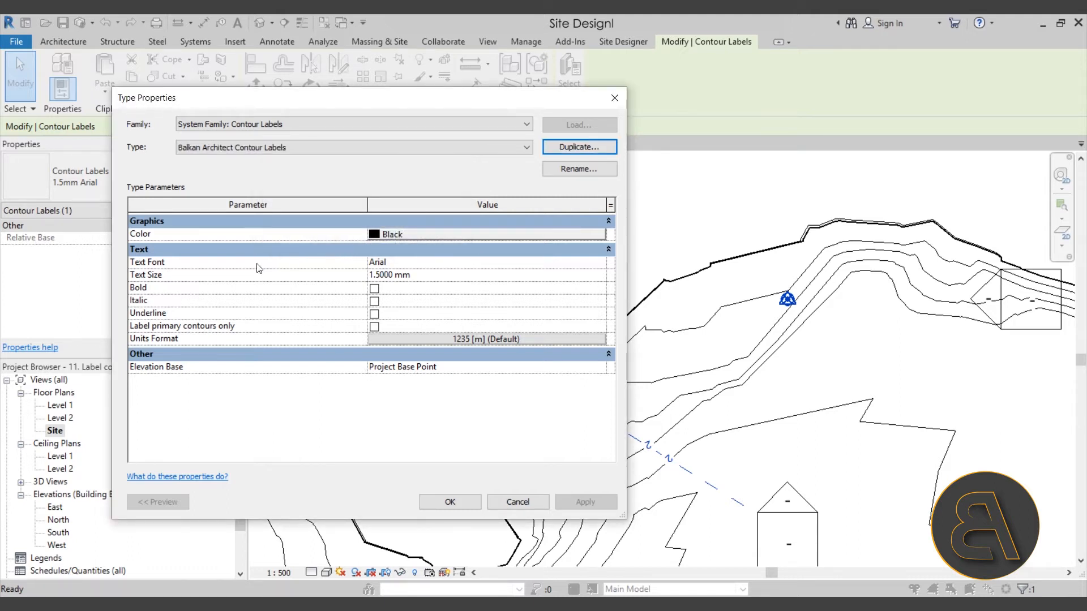
# - Set the new contour label type's text font to Century Gothic and its text size to 2 mm
pyautogui.click(600, 262)
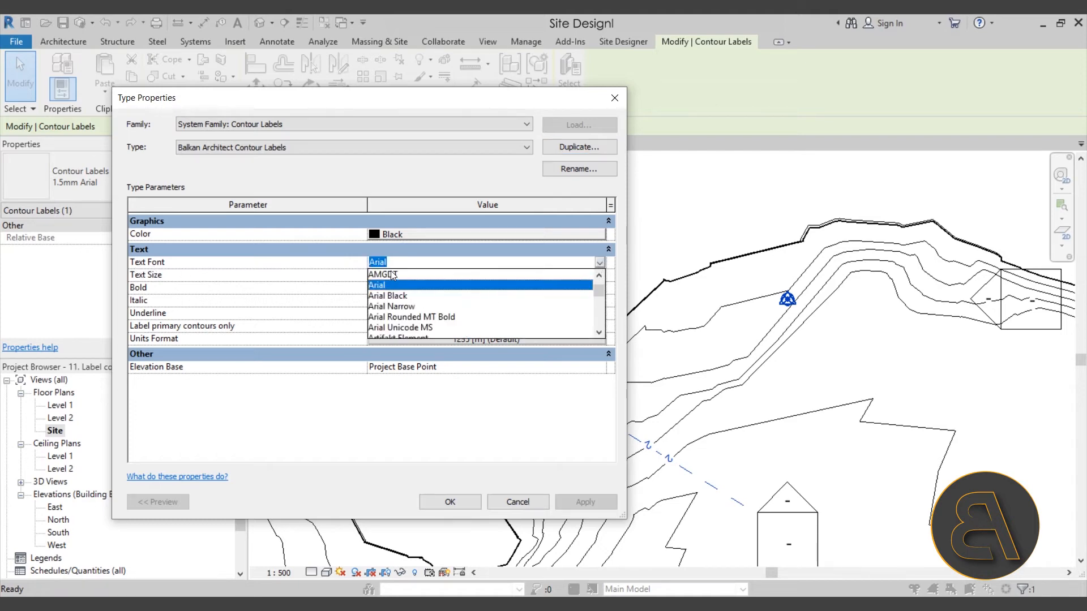
pyautogui.scroll(-5, 391, 270)
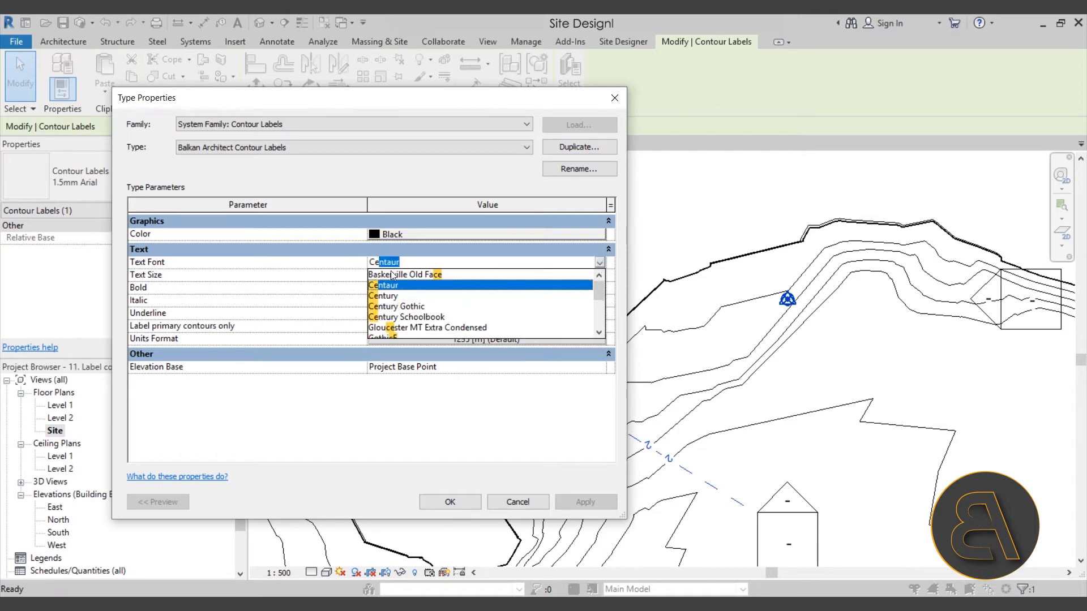
pyautogui.click(412, 311)
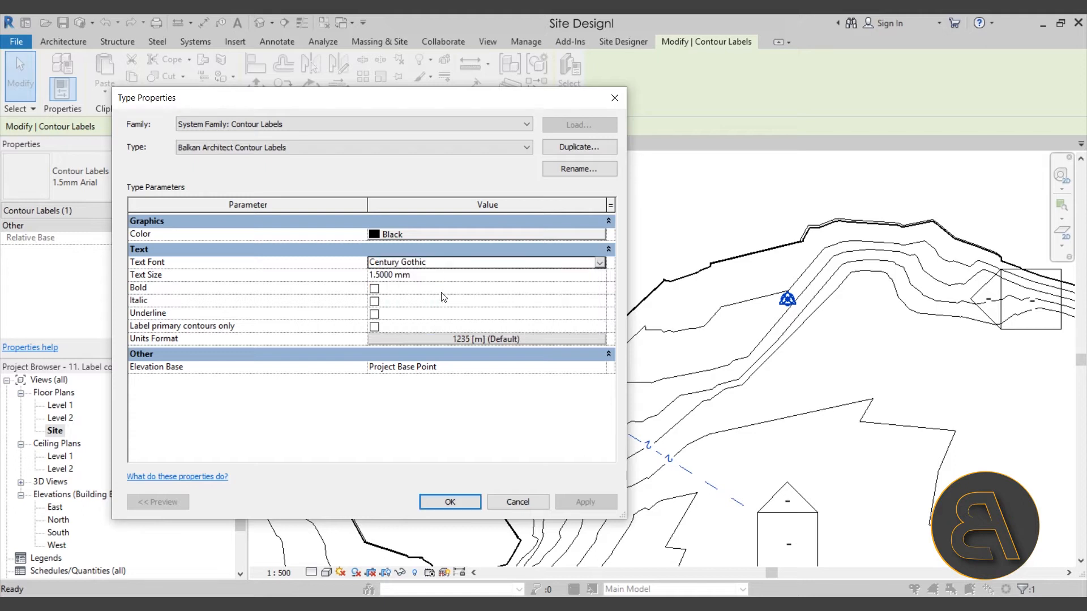
pyautogui.click(374, 275)
pyautogui.moveTo(380, 276); pyautogui.dragTo(348, 283)
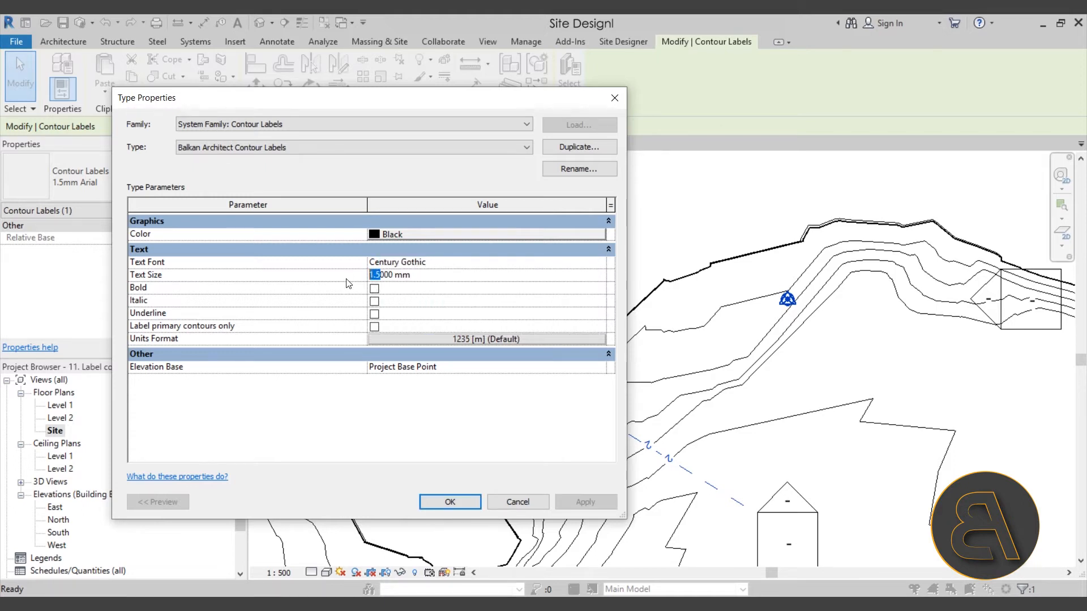
pyautogui.write('2.')
pyautogui.moveTo(497, 107); pyautogui.dragTo(244, 363)
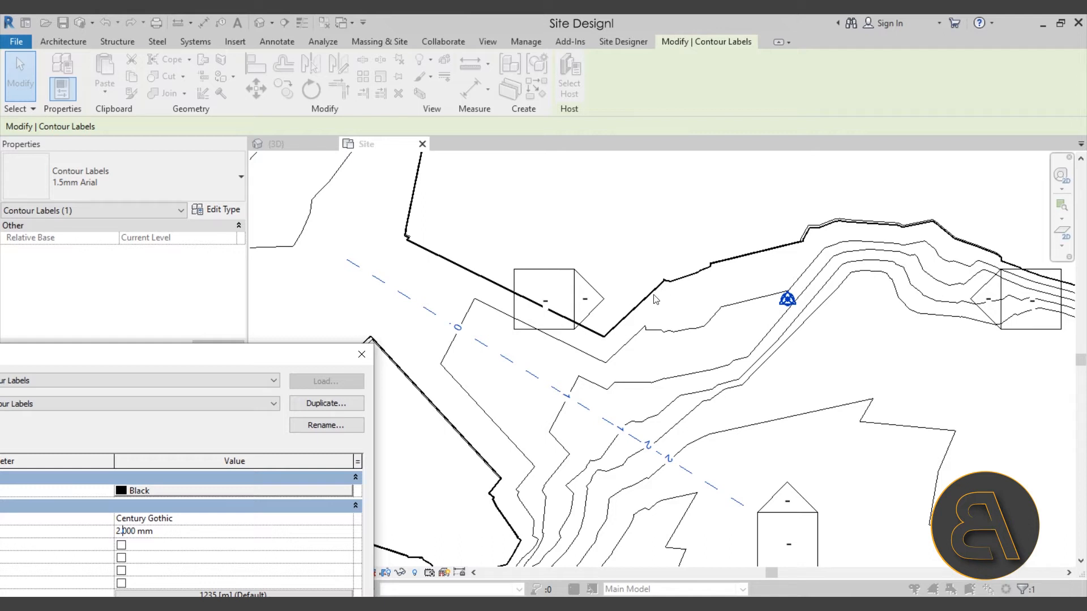
pyautogui.moveTo(215, 358); pyautogui.dragTo(436, 104)
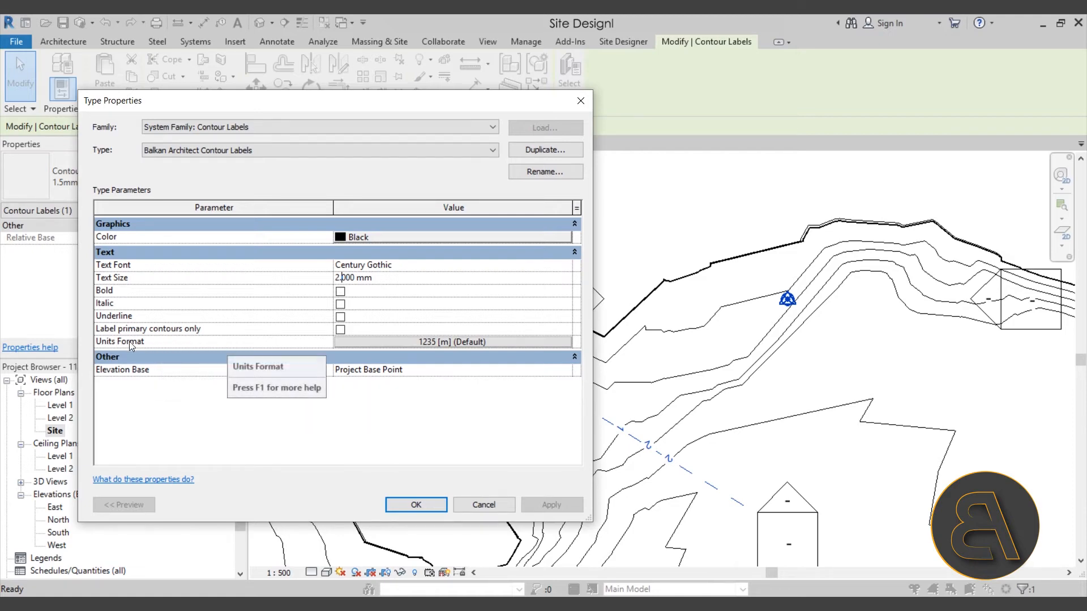
# - Override the label type's project units format with meters rounded to 2 decimal places, and apply the type changes
pyautogui.click(402, 342)
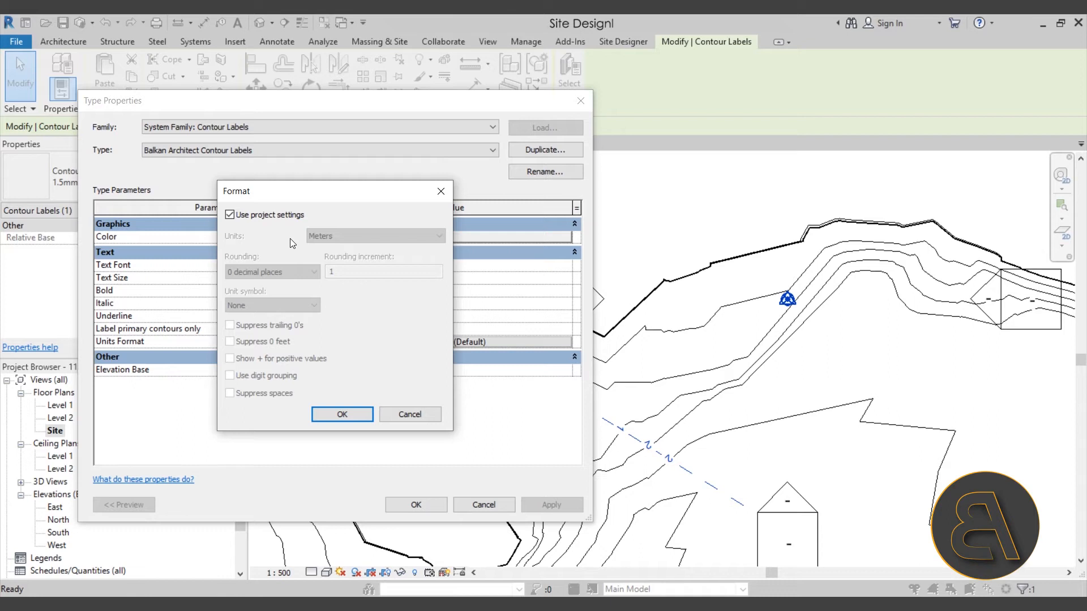
pyautogui.click(260, 216)
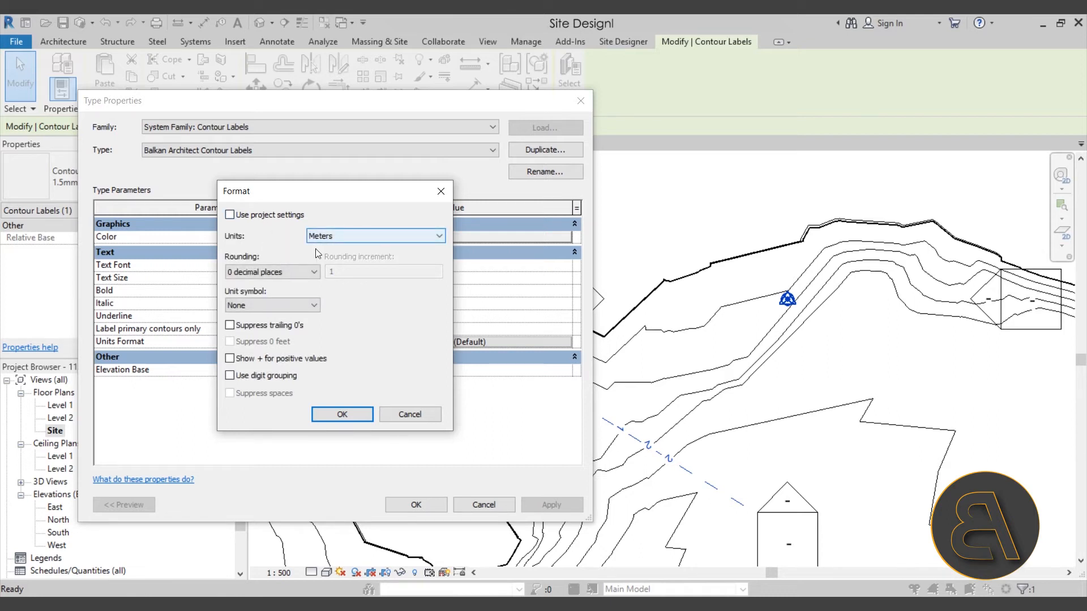
pyautogui.click(278, 273)
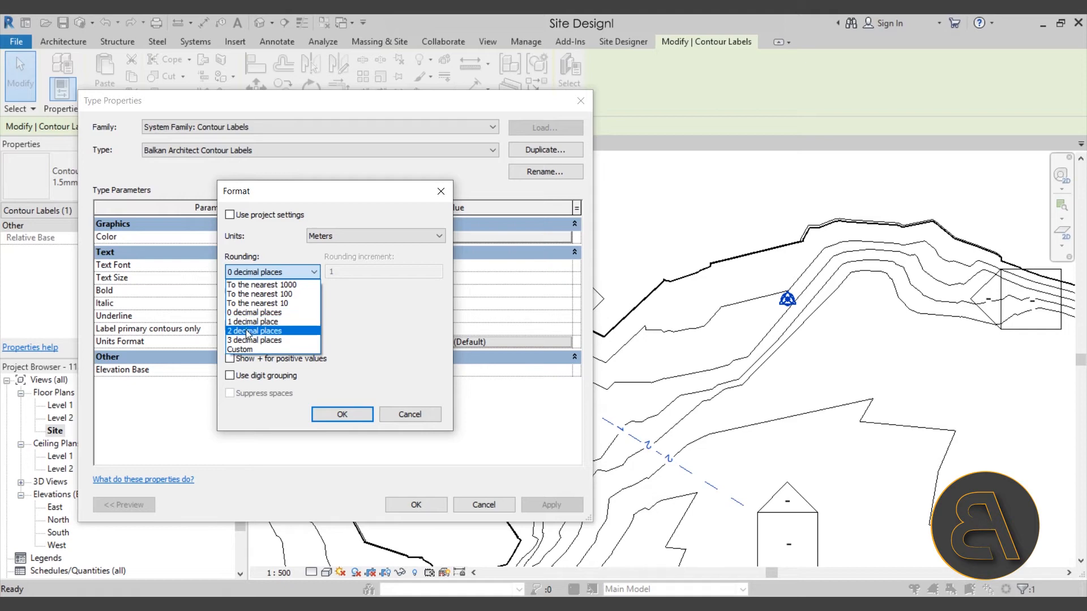
pyautogui.click(248, 332)
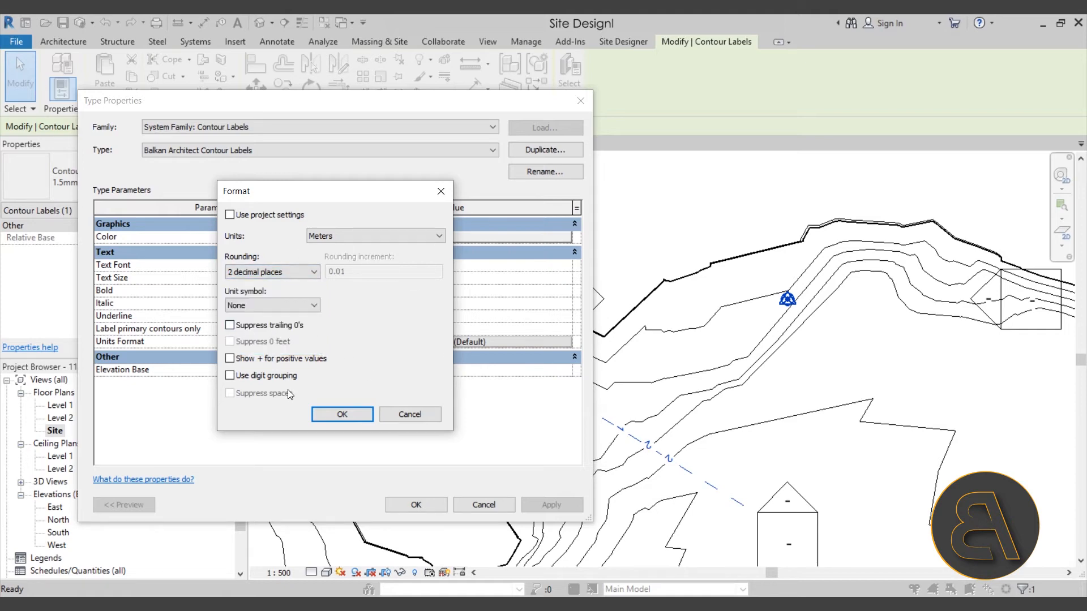
pyautogui.click(328, 415)
pyautogui.click(420, 505)
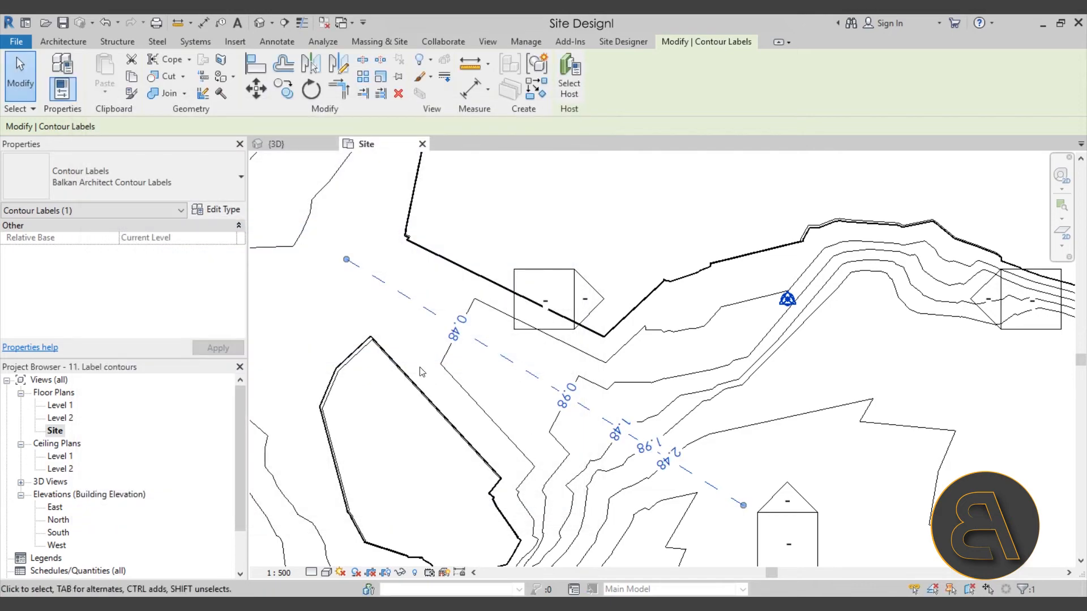
# - Examine the size, readability and spacing of the elevation labels along the label line on the slope, both close up and from afar
pyautogui.scroll(5, 444, 327)
pyautogui.scroll(-8, 476, 333)
pyautogui.scroll(-3, 479, 334)
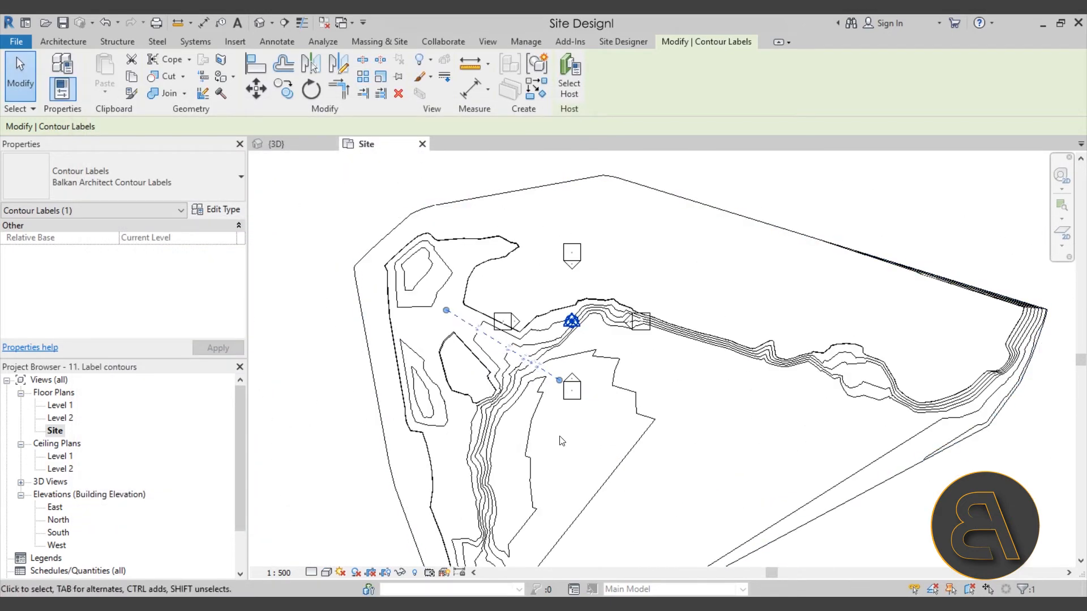
pyautogui.scroll(3, 490, 336)
pyautogui.moveTo(490, 337); pyautogui.dragTo(485, 351, button='middle')
pyautogui.scroll(2, 618, 336)
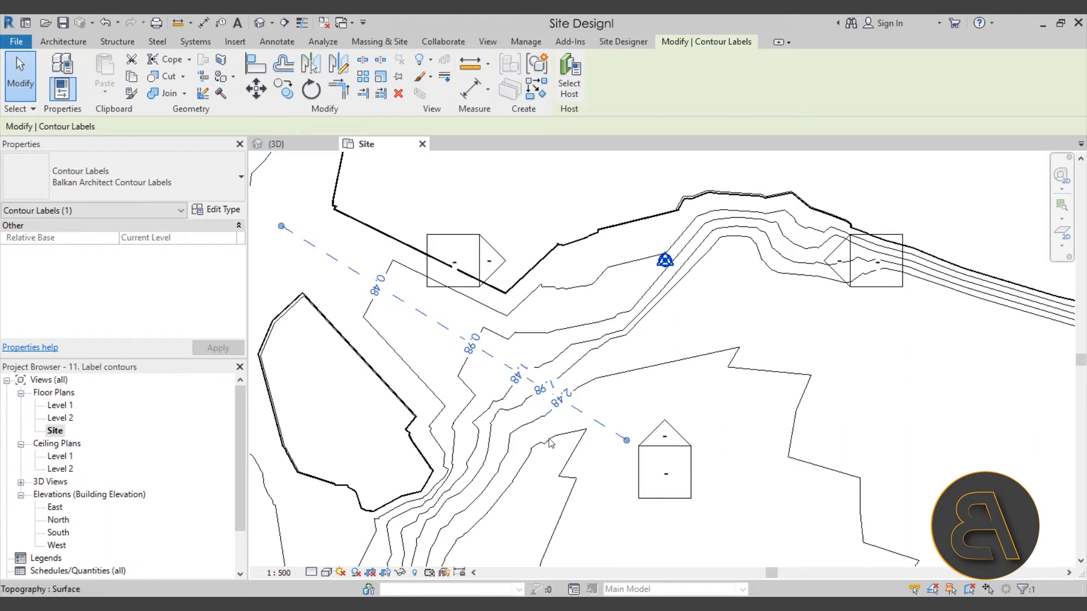
pyautogui.moveTo(496, 430); pyautogui.dragTo(501, 424, button='middle')
pyautogui.moveTo(451, 379); pyautogui.dragTo(451, 383, button='middle')
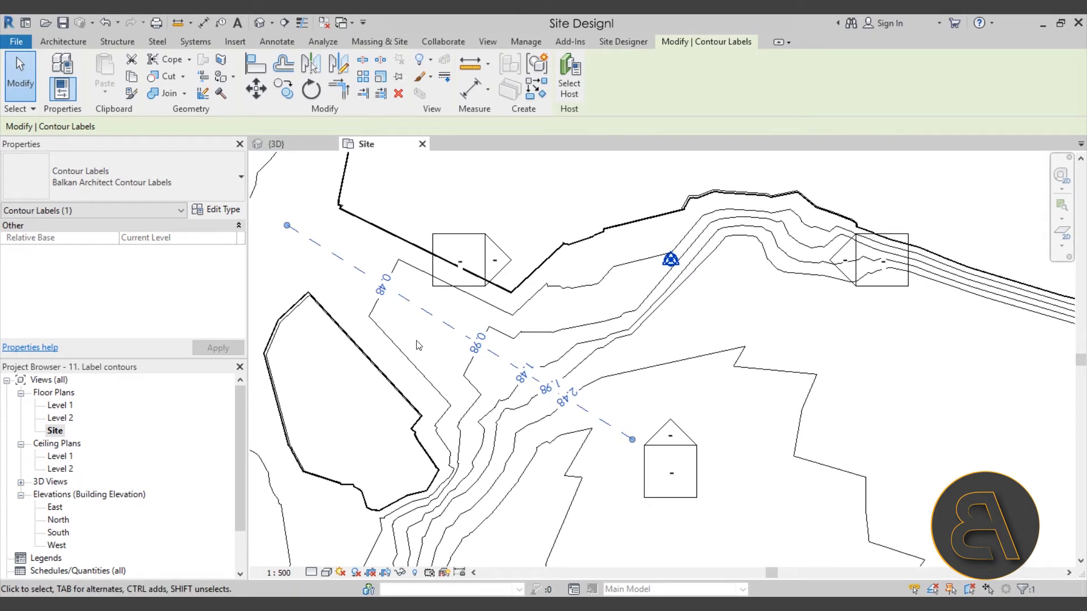
pyautogui.moveTo(421, 348)
pyautogui.mouseDown(button='middle')
pyautogui.moveTo(430, 341)
pyautogui.moveTo(430, 355)
pyautogui.mouseUp(button='middle')
pyautogui.scroll(-3, 429, 355)
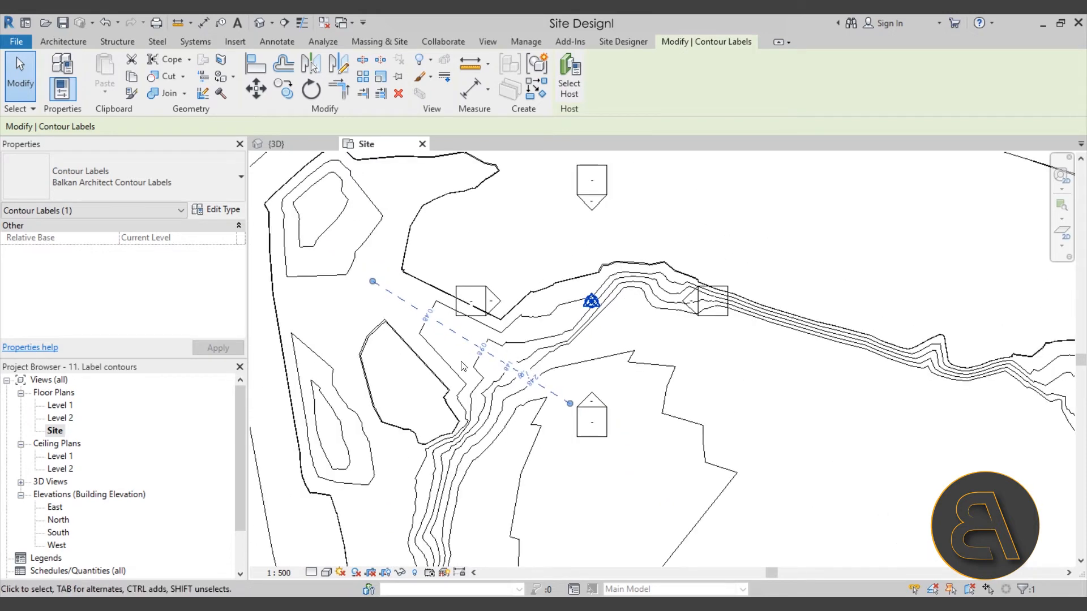
pyautogui.scroll(4, 387, 283)
pyautogui.moveTo(532, 404); pyautogui.dragTo(451, 354, button='middle')
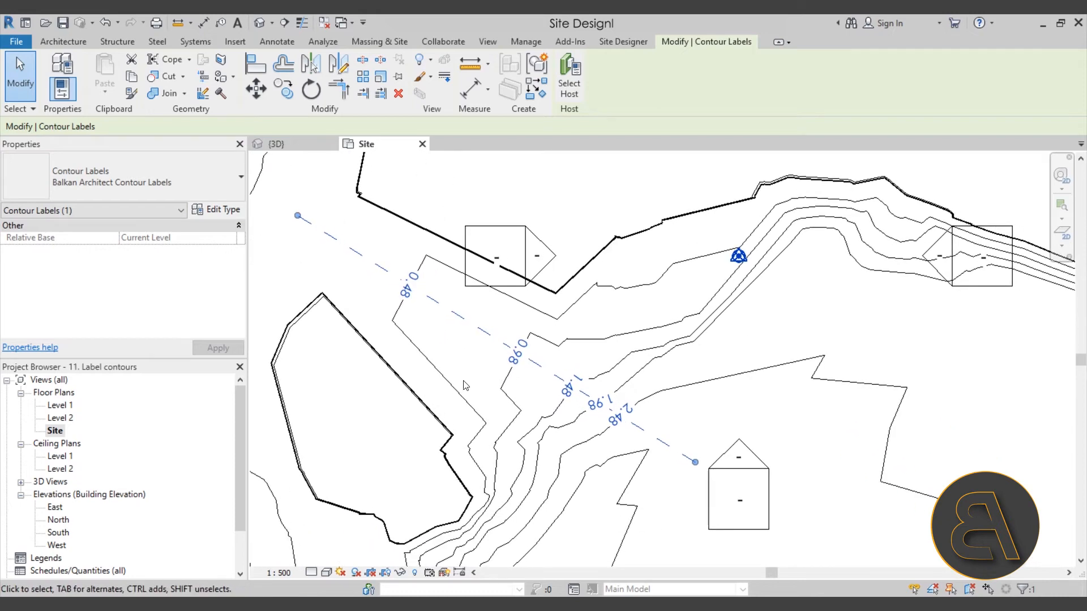
pyautogui.scroll(2, 464, 385)
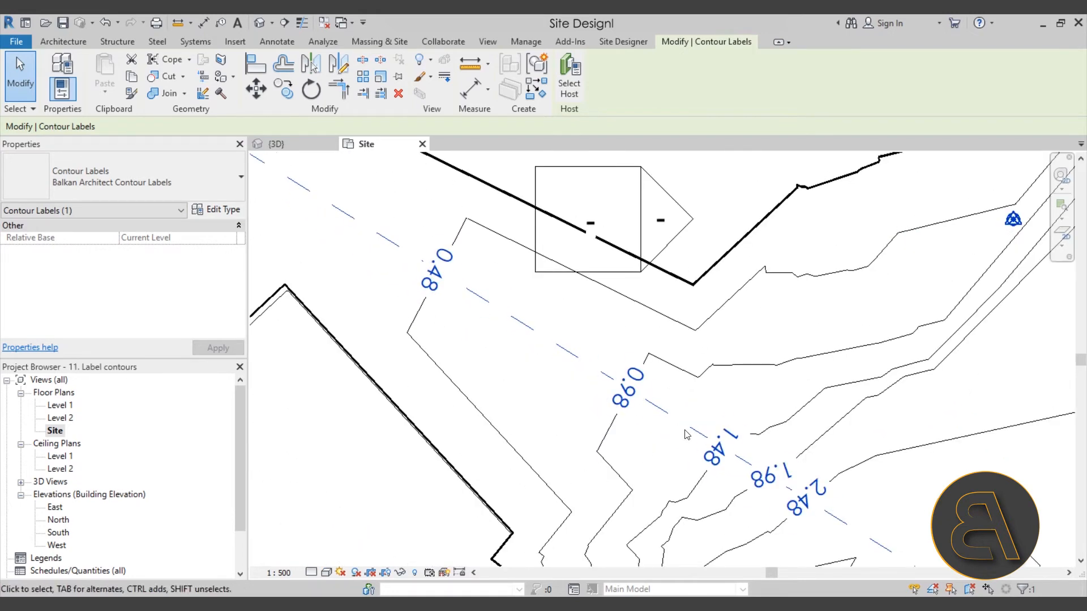
pyautogui.scroll(-5, 686, 434)
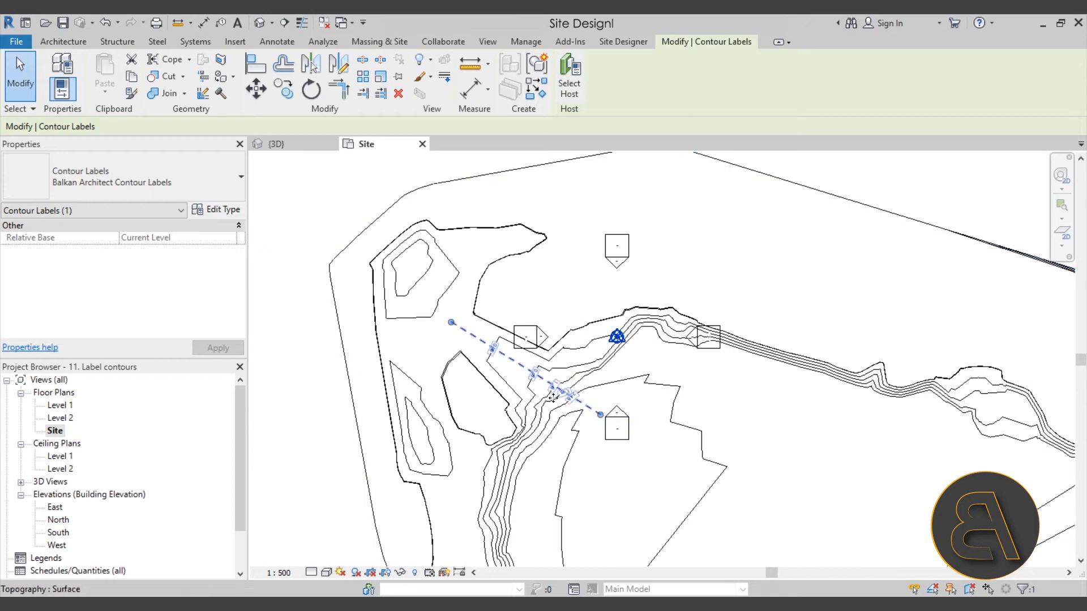
pyautogui.scroll(3, 453, 329)
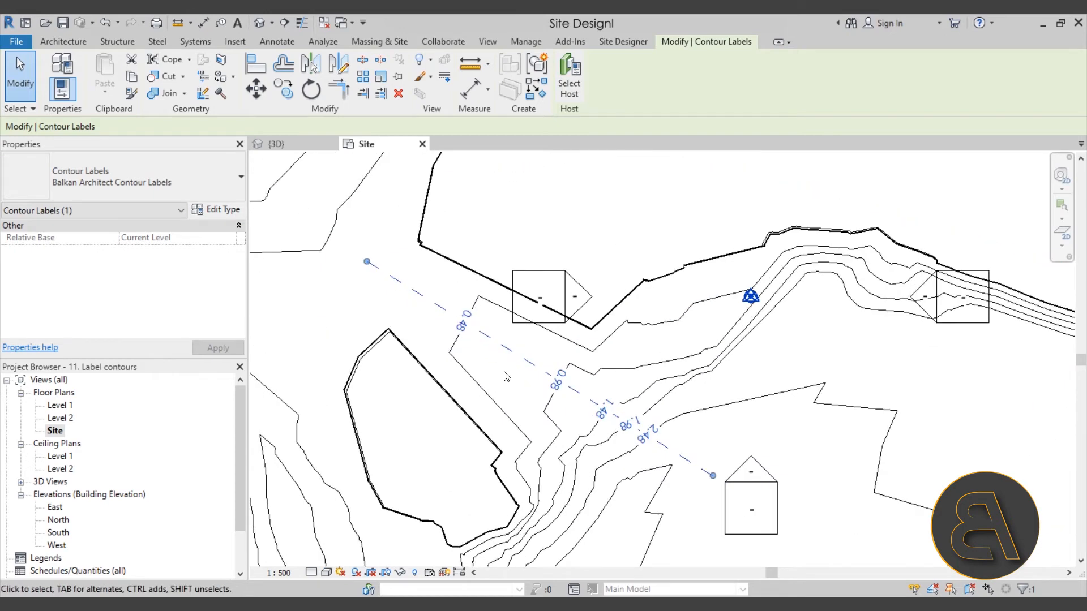
pyautogui.scroll(3, 458, 331)
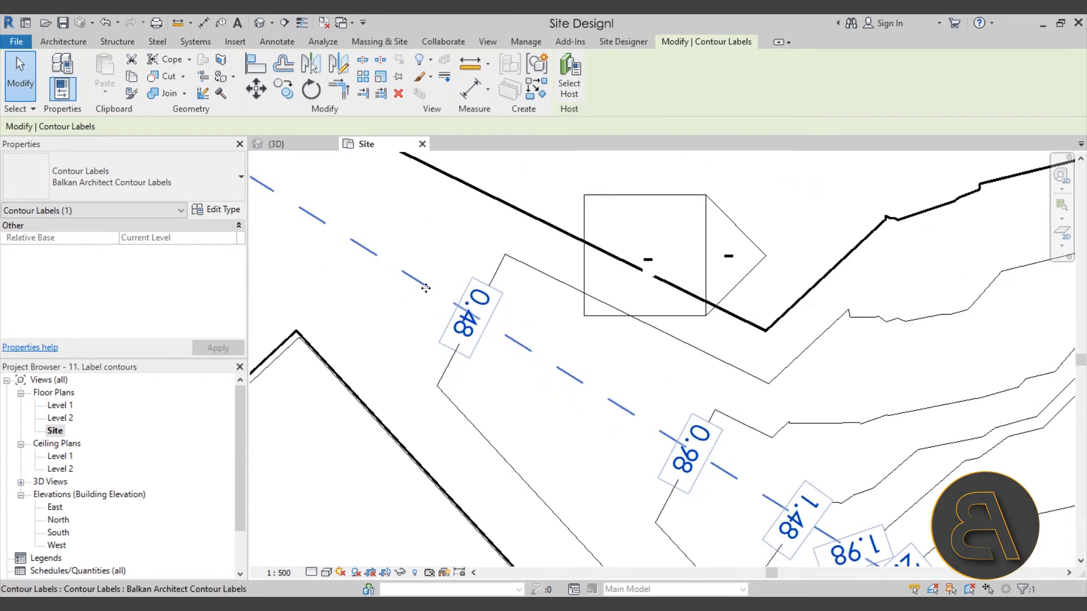
pyautogui.scroll(-3, 427, 288)
pyautogui.moveTo(509, 366); pyautogui.dragTo(434, 266, button='middle')
pyautogui.scroll(5, 550, 294)
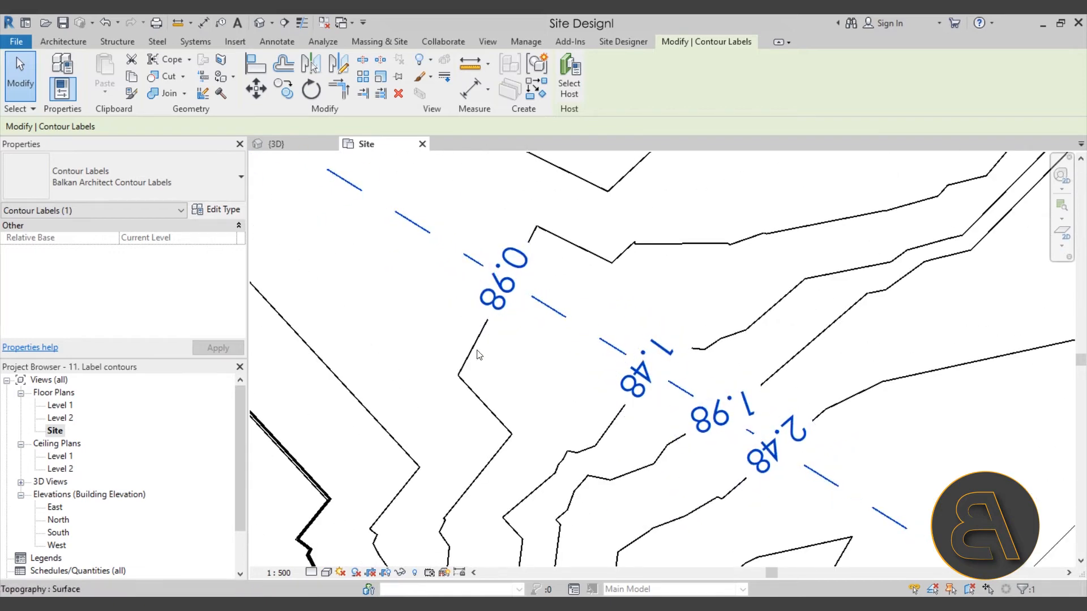
pyautogui.scroll(-4, 505, 378)
pyautogui.moveTo(505, 378); pyautogui.dragTo(415, 287, button='middle')
pyautogui.scroll(5, 584, 326)
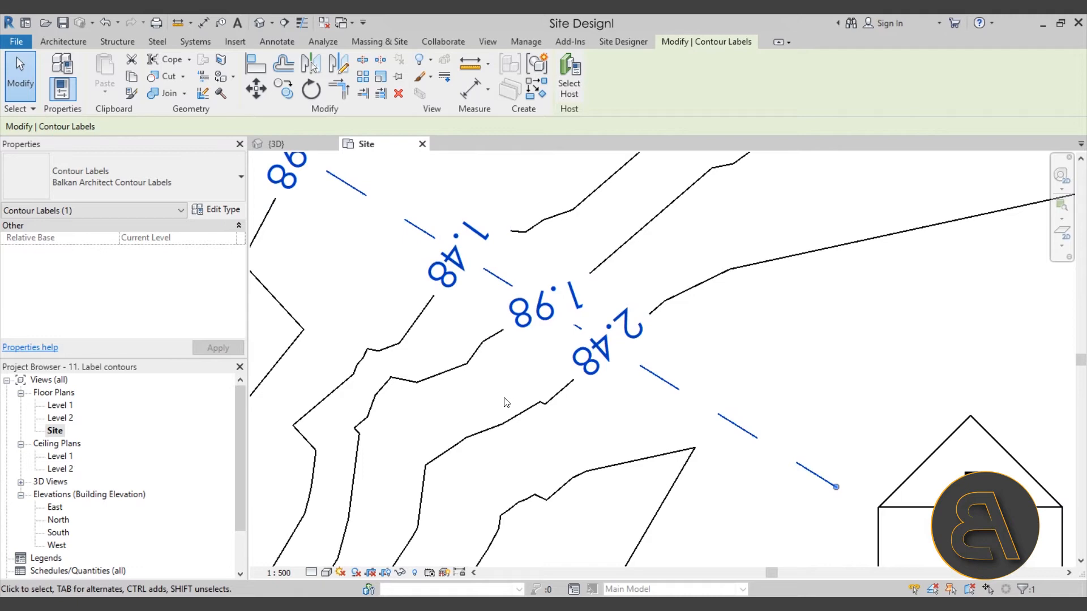
pyautogui.scroll(-1, 513, 340)
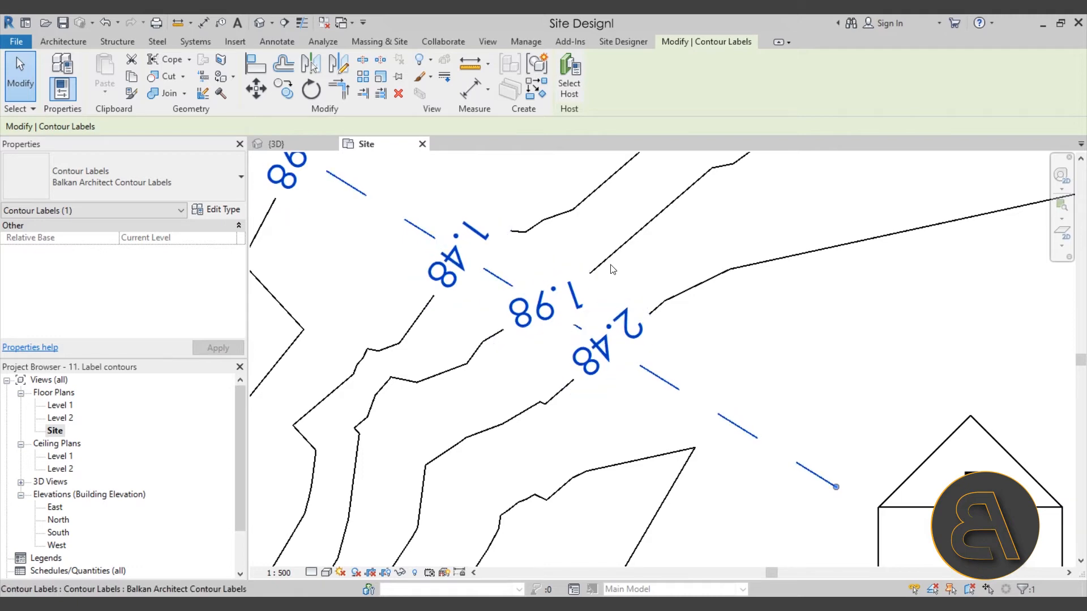
# - Place a second contour label line across the narrow band of contours just east of the eastern elevation marker
pyautogui.scroll(-2, 598, 291)
pyautogui.moveTo(582, 391); pyautogui.dragTo(560, 332, button='middle')
pyautogui.scroll(-2, 559, 330)
pyautogui.moveTo(538, 401); pyautogui.dragTo(517, 366, button='middle')
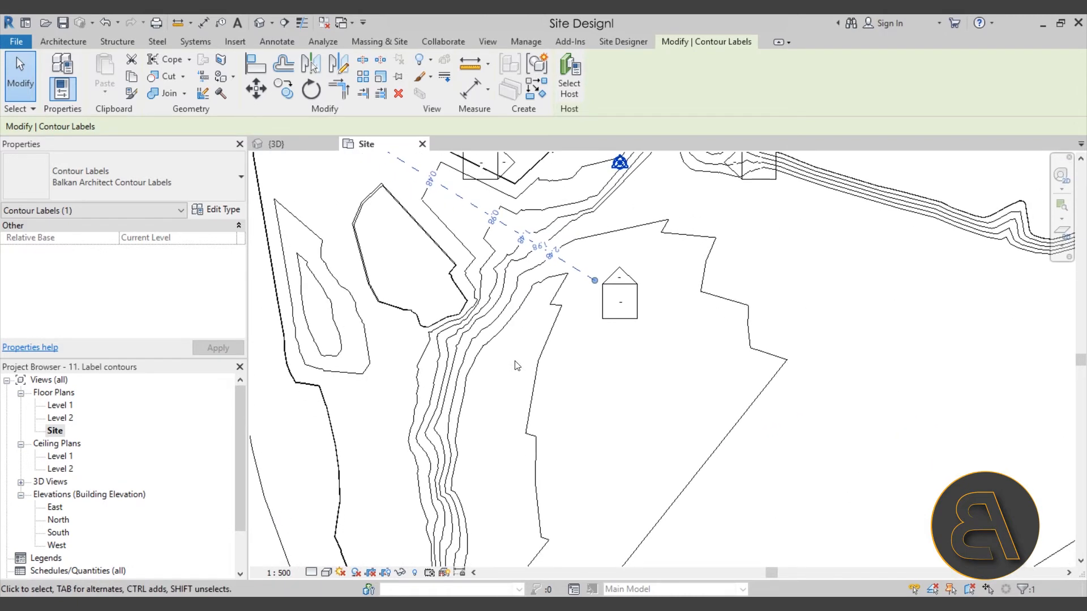
pyautogui.click(399, 41)
pyautogui.click(701, 74)
pyautogui.scroll(-3, 691, 265)
pyautogui.moveTo(692, 266); pyautogui.dragTo(459, 338, button='middle')
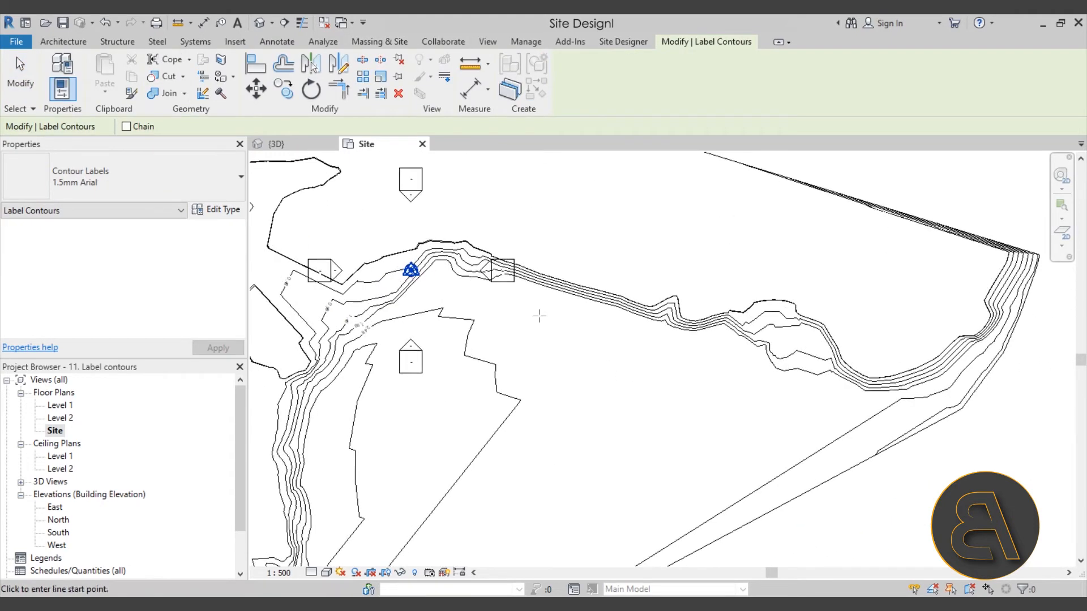
pyautogui.scroll(4, 594, 286)
pyautogui.click(615, 240)
pyautogui.click(583, 372)
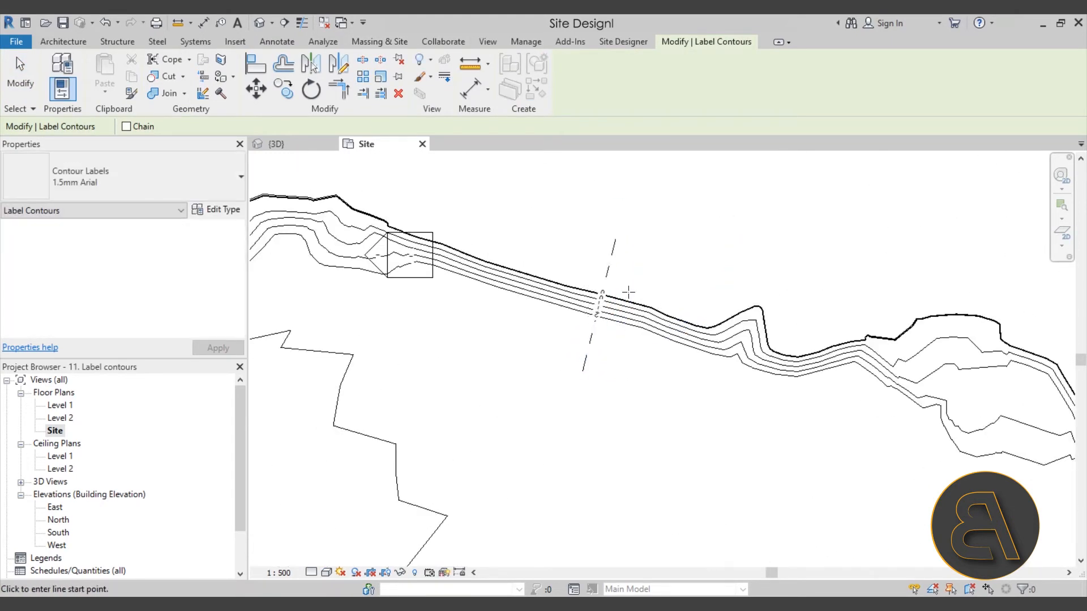
# - Finish labeling and change the second contour label line's type to Balkan Architect Contour Labels
pyautogui.scroll(3, 556, 334)
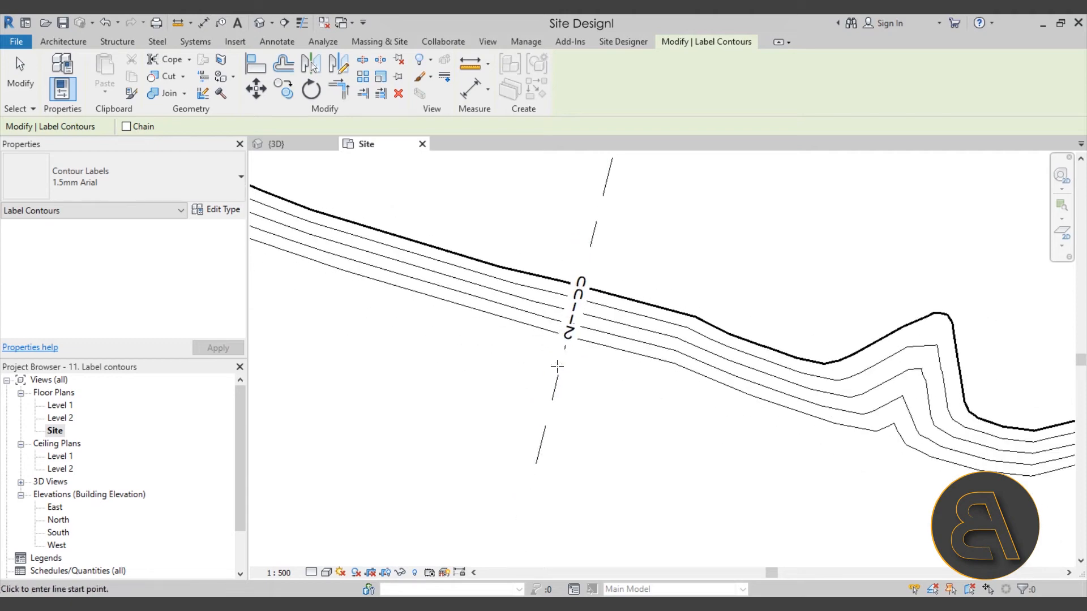
pyautogui.scroll(-4, 575, 300)
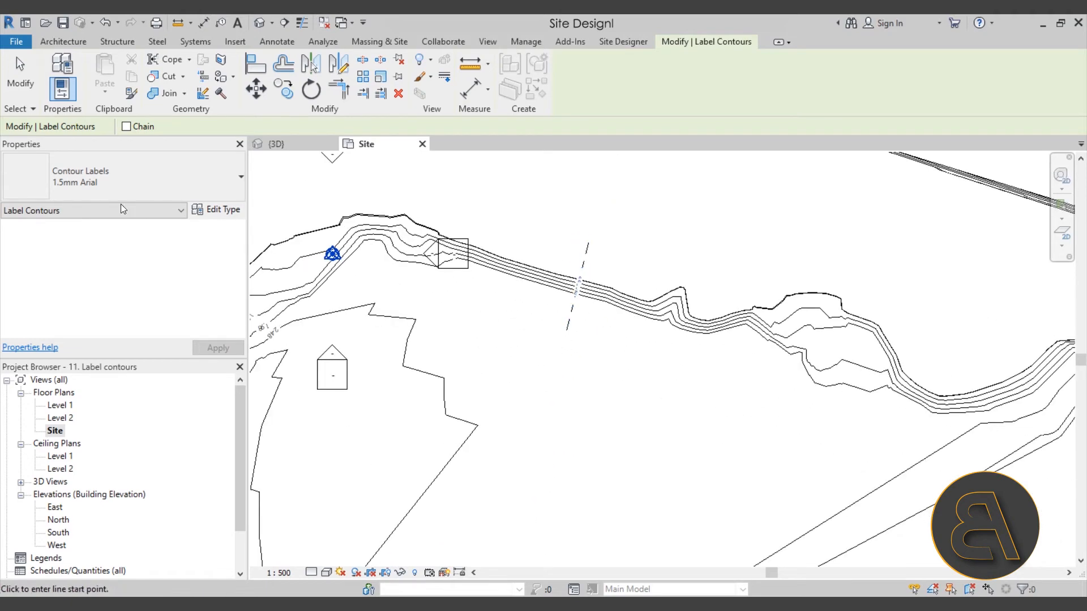
pyautogui.click(20, 73)
pyautogui.scroll(2, 554, 300)
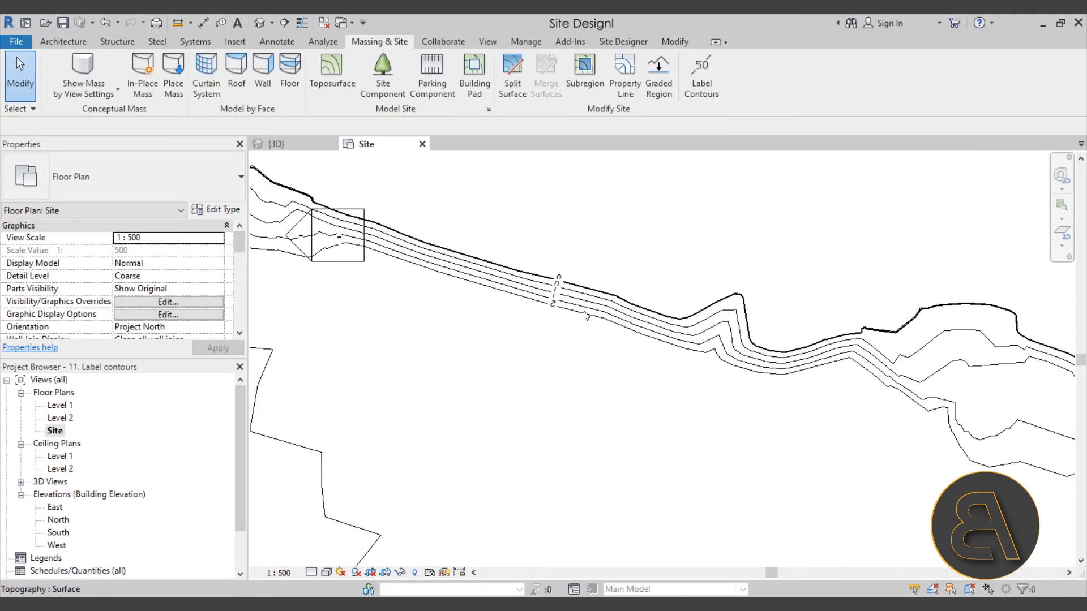
pyautogui.click(554, 300)
pyautogui.click(117, 190)
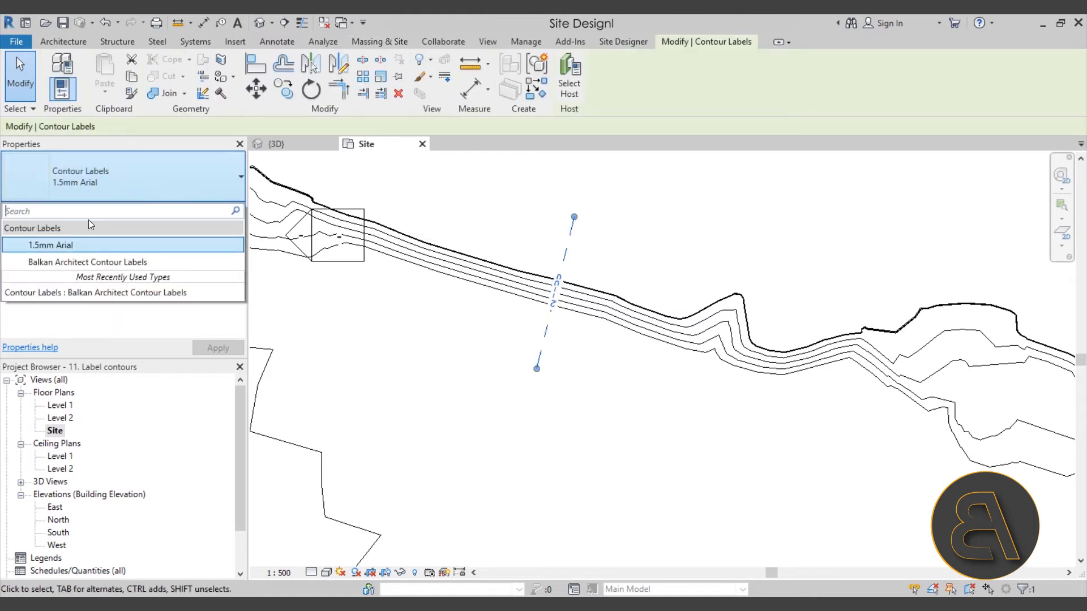
pyautogui.click(73, 263)
pyautogui.click(621, 442)
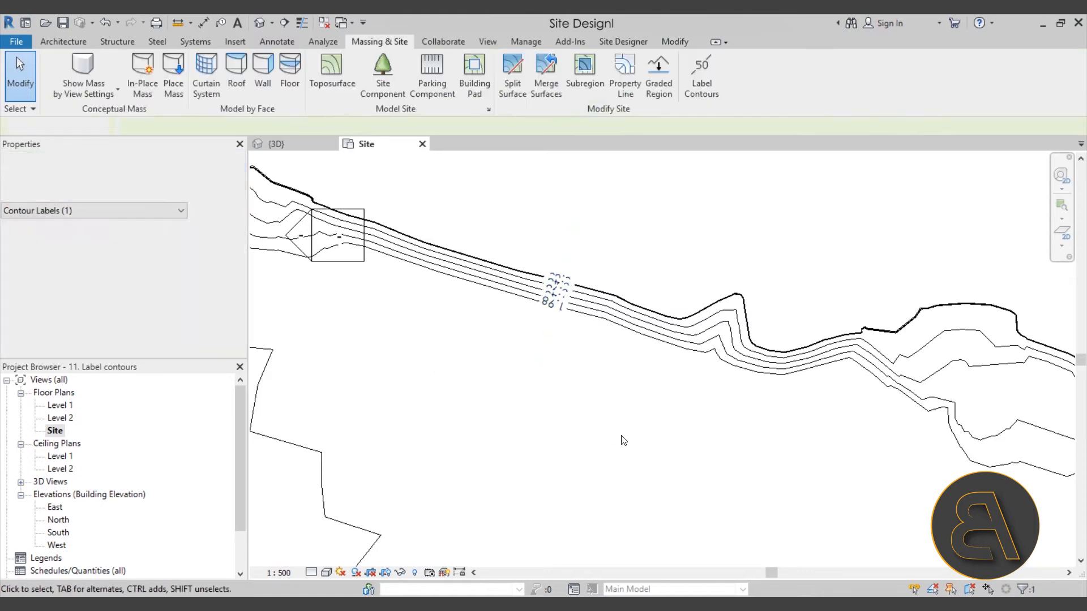
# - Place a contour label line of type Balkan Architect Contour Labels diagonally across the site's southwestern contours, and finish labeling
pyautogui.scroll(2, 543, 314)
pyautogui.scroll(-3, 556, 366)
pyautogui.moveTo(594, 435); pyautogui.dragTo(819, 265, button='middle')
pyautogui.scroll(-1, 781, 289)
pyautogui.moveTo(640, 340); pyautogui.dragTo(635, 253, button='middle')
pyautogui.scroll(1, 631, 249)
pyautogui.click(702, 79)
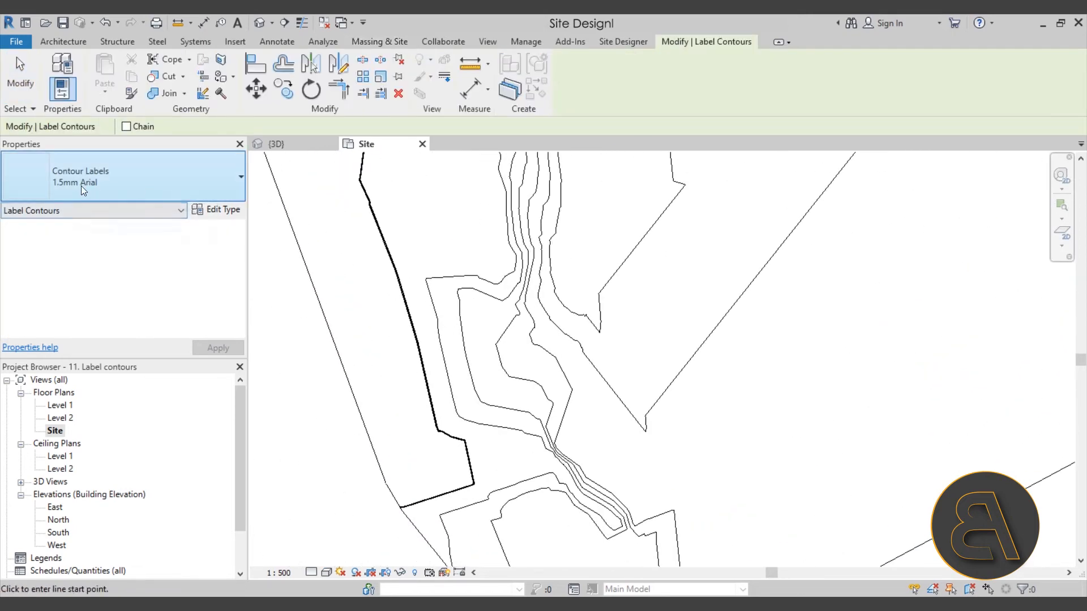
pyautogui.click(97, 186)
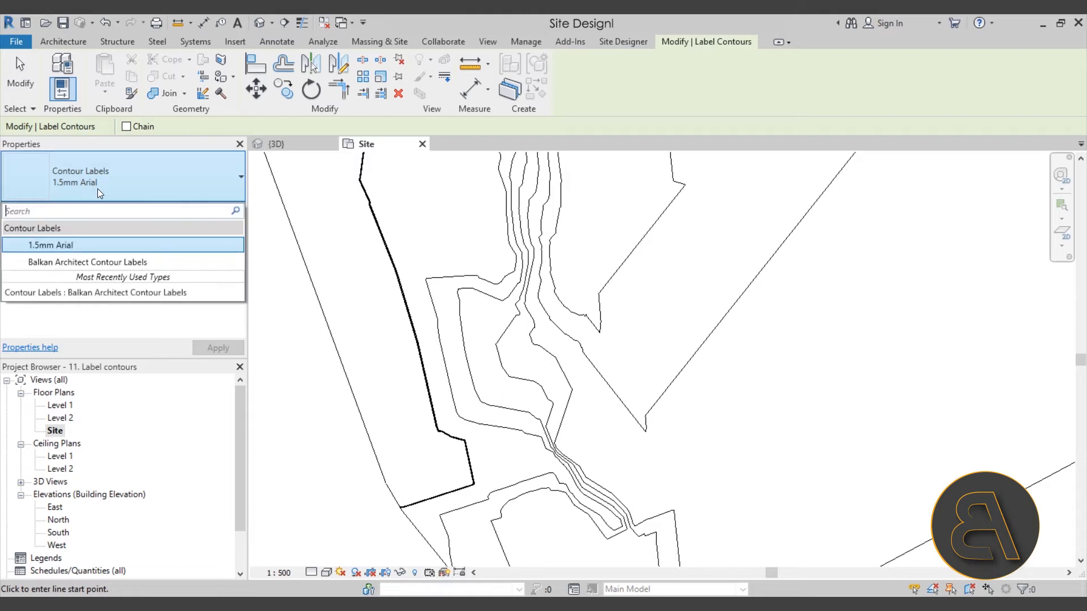
pyautogui.click(71, 262)
pyautogui.click(406, 456)
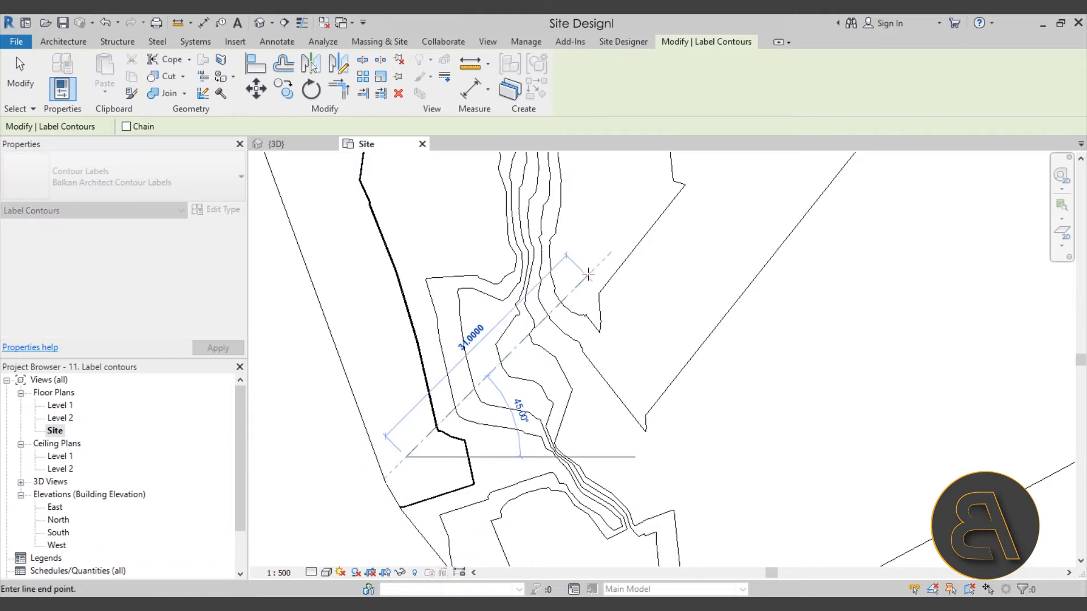
pyautogui.click(592, 273)
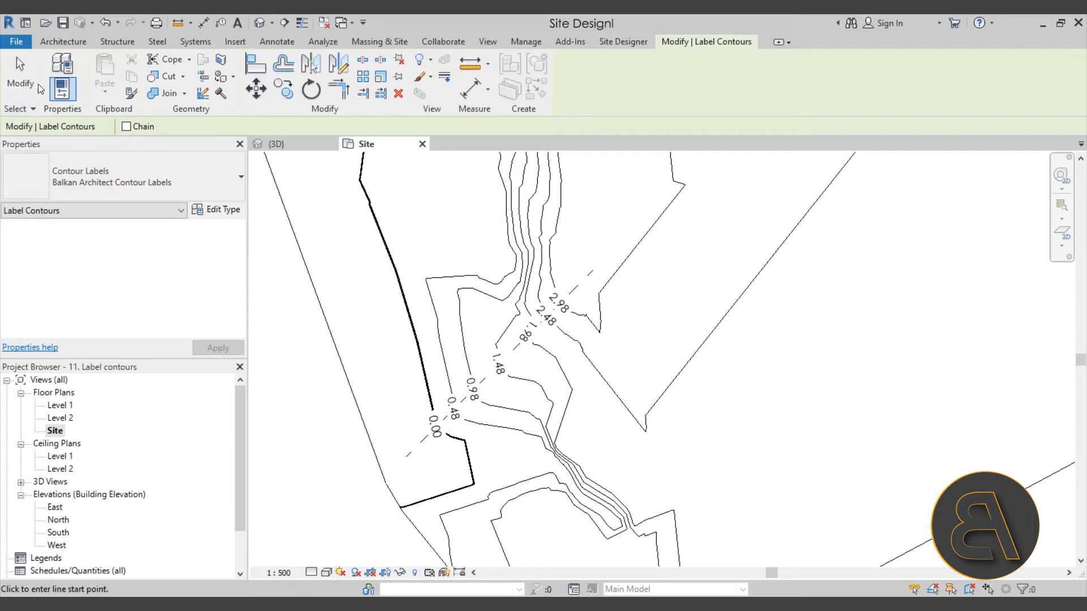
pyautogui.click(20, 73)
# - Examine the elevation labels along the new diagonal label line, both close up and from afar
pyautogui.scroll(-3, 463, 376)
pyautogui.scroll(3, 463, 377)
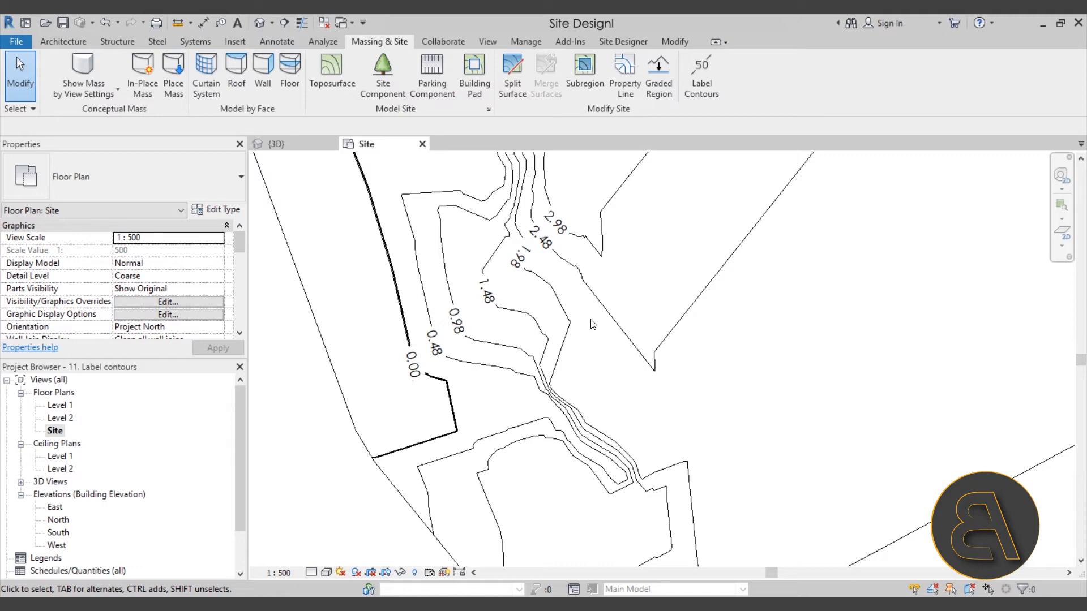
pyautogui.scroll(-5, 593, 287)
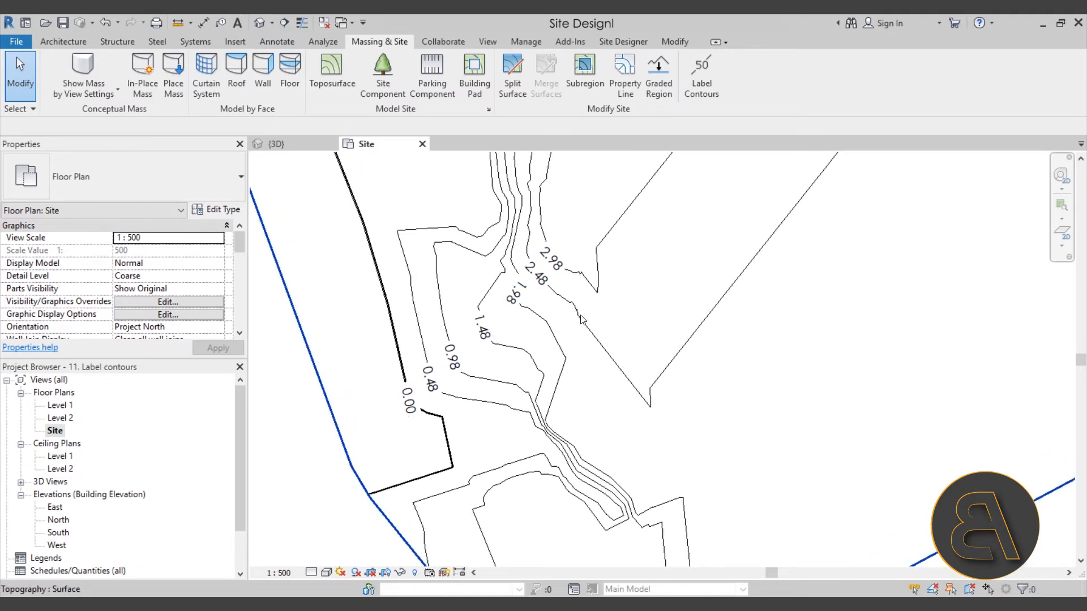
pyautogui.moveTo(622, 294); pyautogui.dragTo(582, 375, button='middle')
pyautogui.scroll(-1, 611, 394)
pyautogui.scroll(-1, 572, 388)
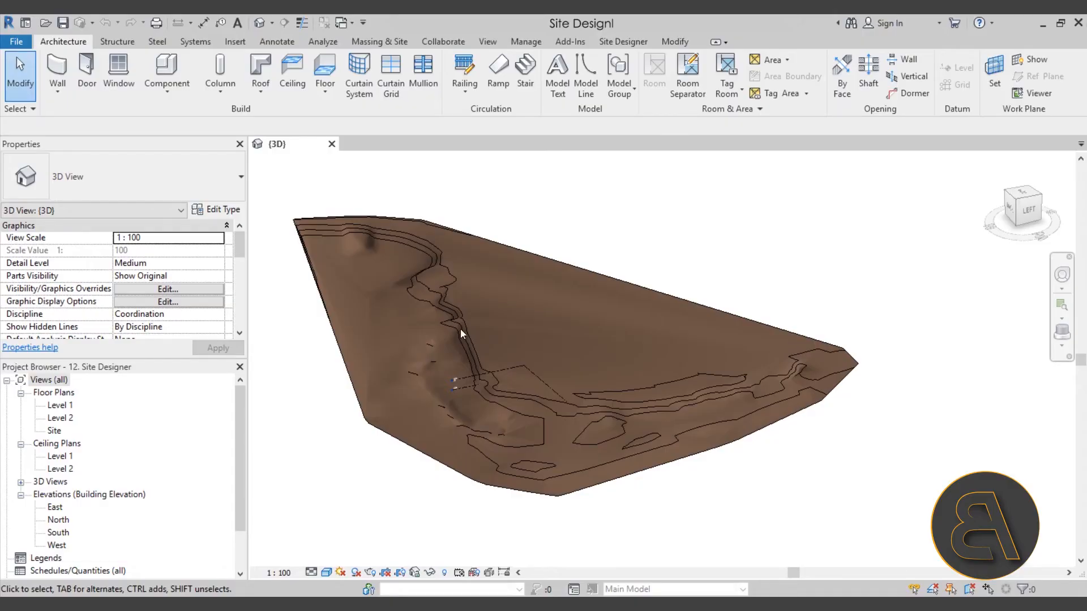
# - Review the Site Designer tools in the 3D view and compare them with the standard Massing & Site tools
pyautogui.click(624, 42)
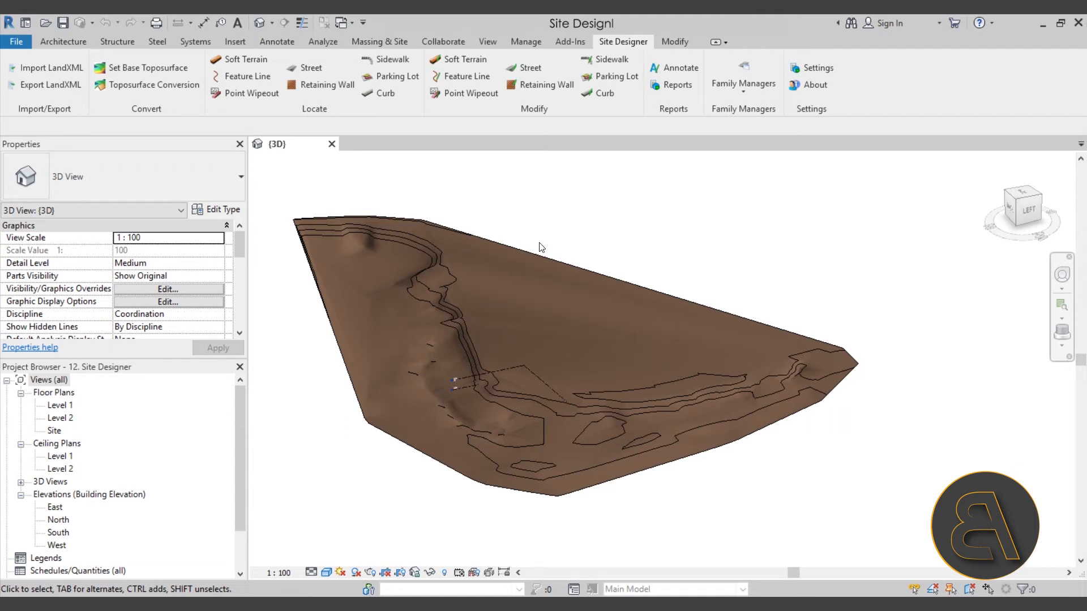
pyautogui.moveTo(536, 264); pyautogui.dragTo(521, 294, button='middle')
pyautogui.scroll(1, 506, 278)
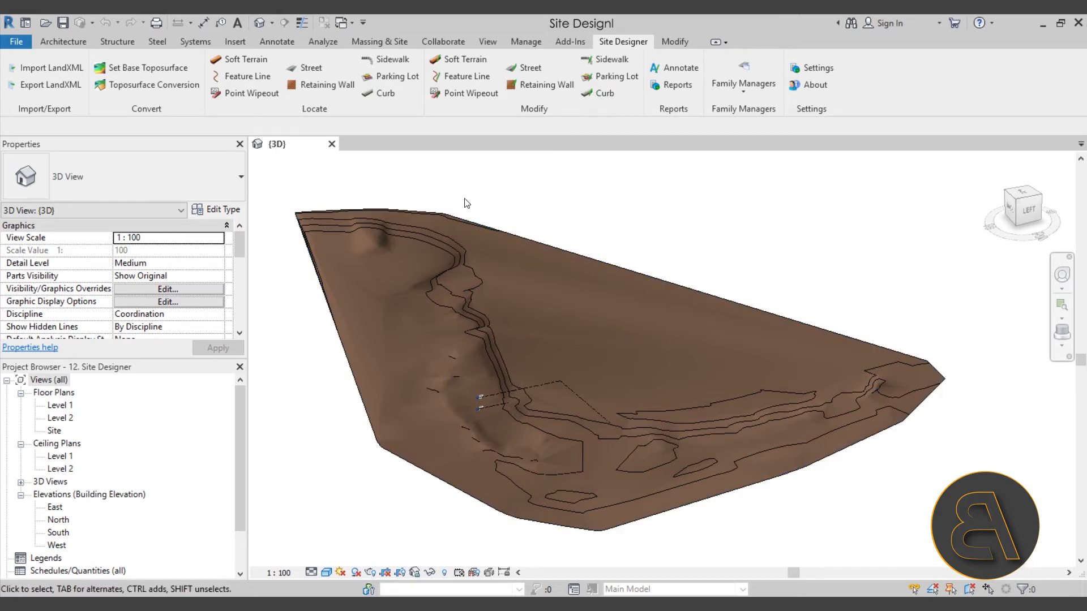
pyautogui.click(388, 45)
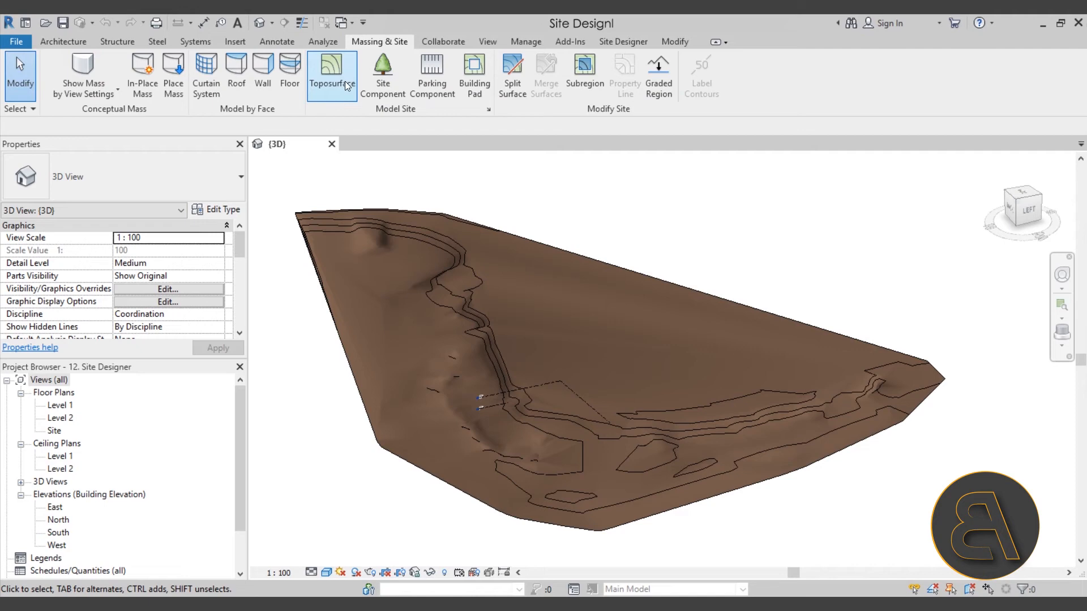
pyautogui.click(615, 43)
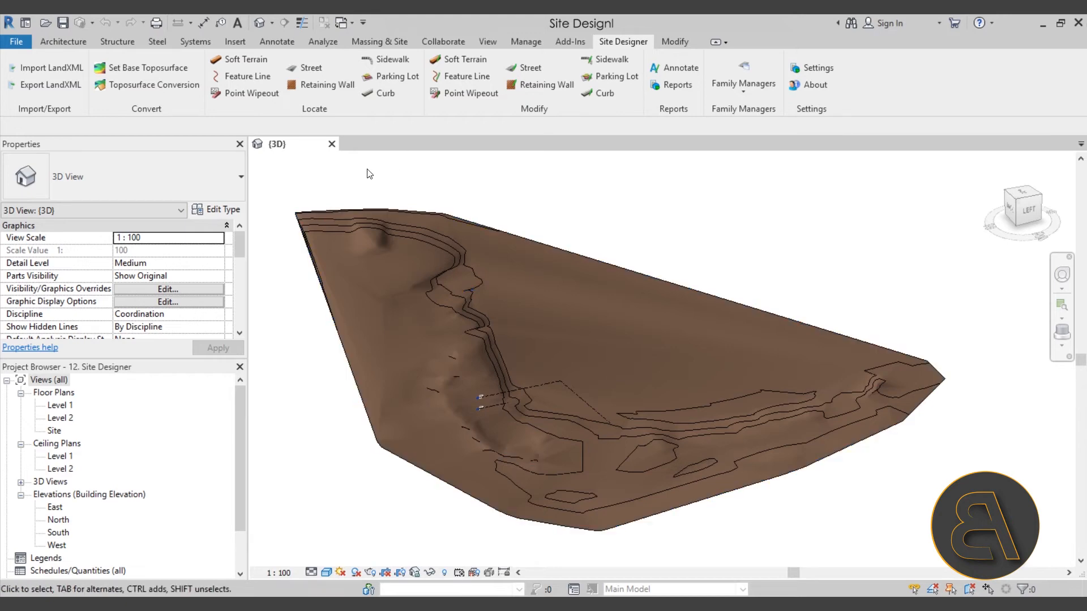
pyautogui.moveTo(376, 172); pyautogui.dragTo(410, 175, button='middle')
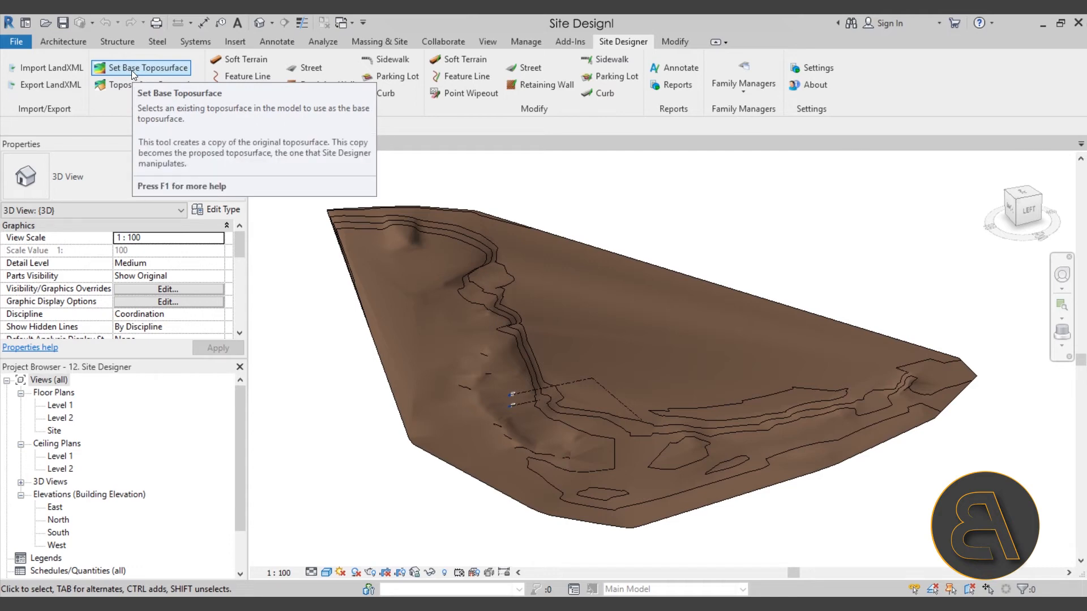
# - Inspect the existing toposurface's properties in the 3D view and clear the selection
pyautogui.click(369, 333)
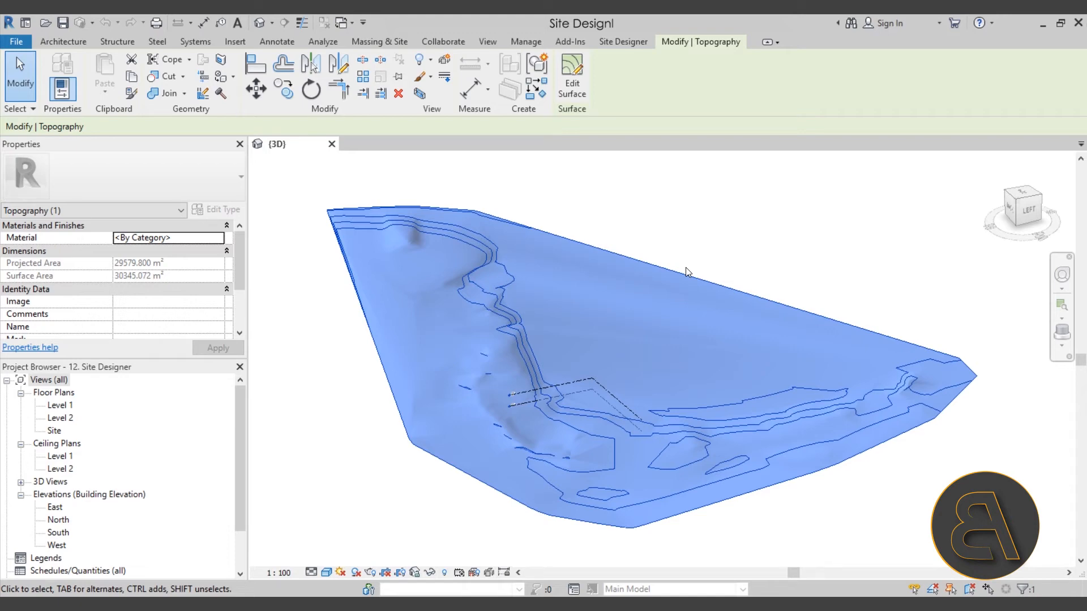
pyautogui.press('Escape')
pyautogui.click(639, 266)
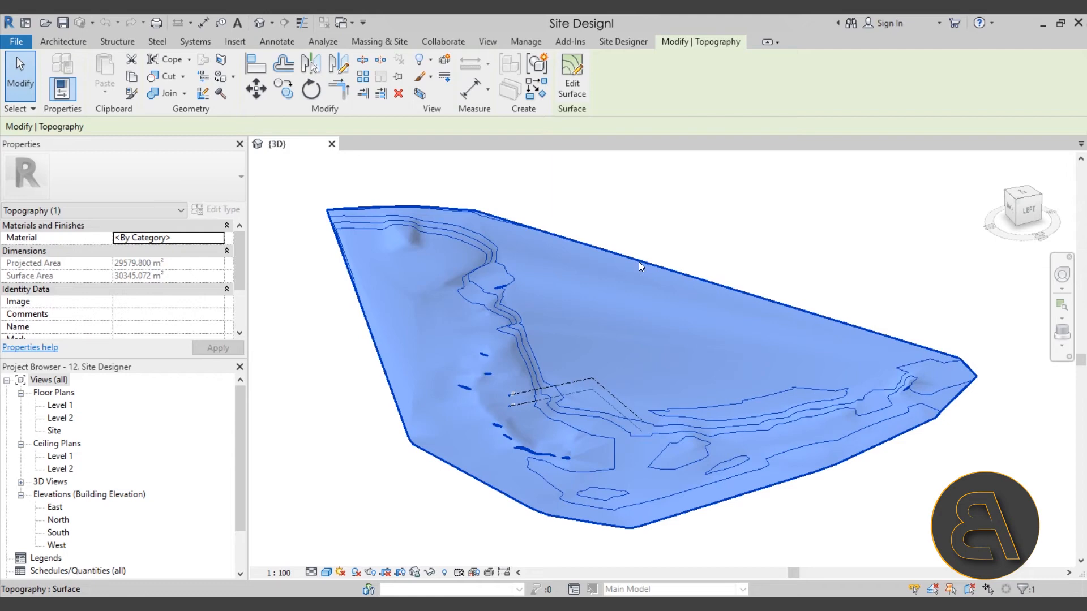
pyautogui.click(661, 230)
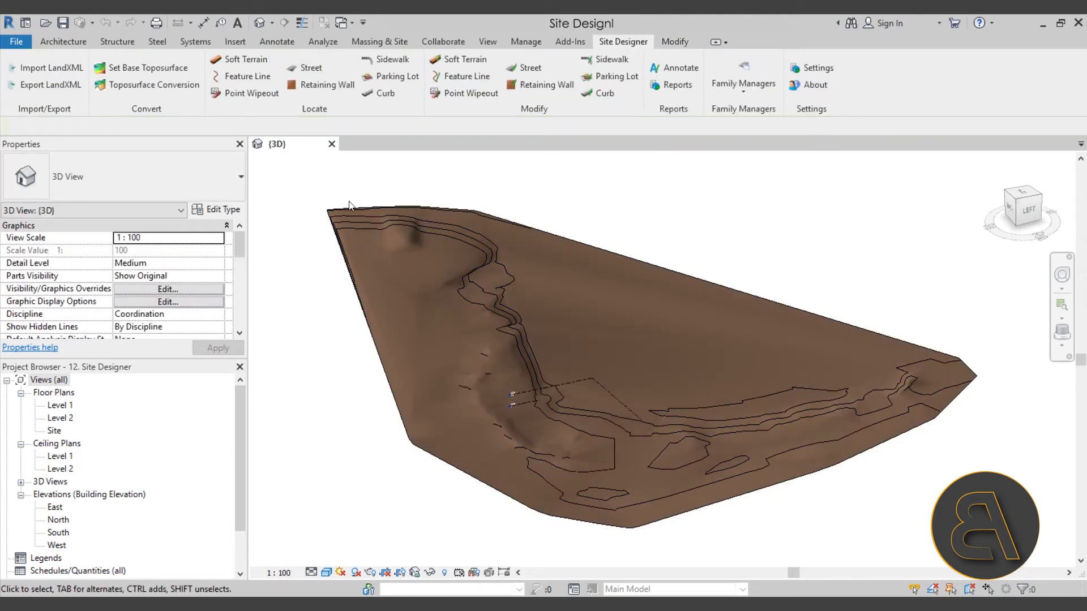
pyautogui.moveTo(297, 317); pyautogui.dragTo(330, 314, button='middle')
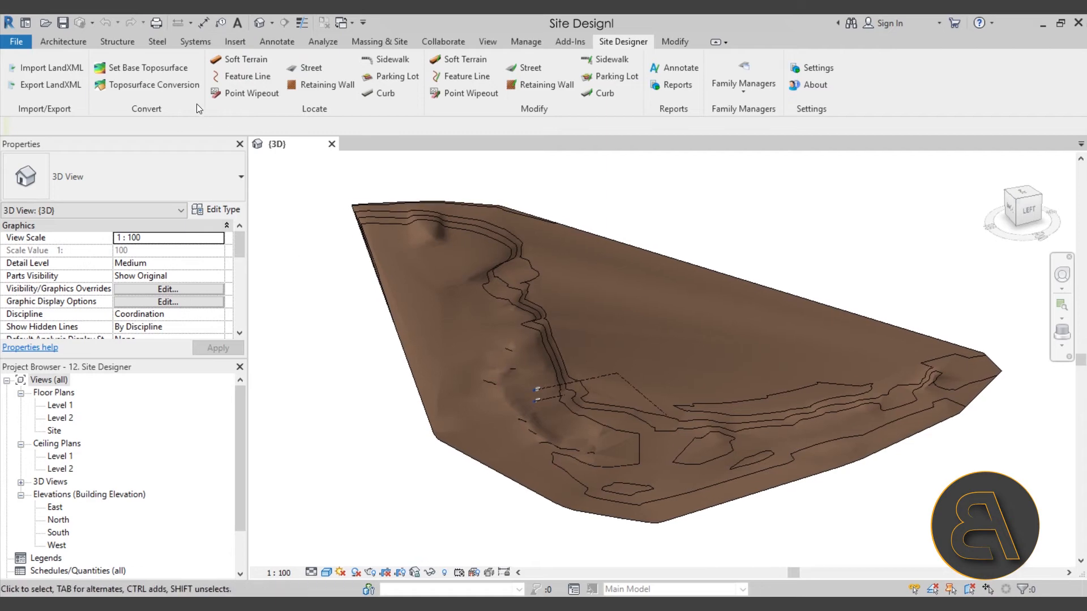
# - Set <Unnamed Surface 1> as the base toposurface for Site Designer
pyautogui.click(147, 70)
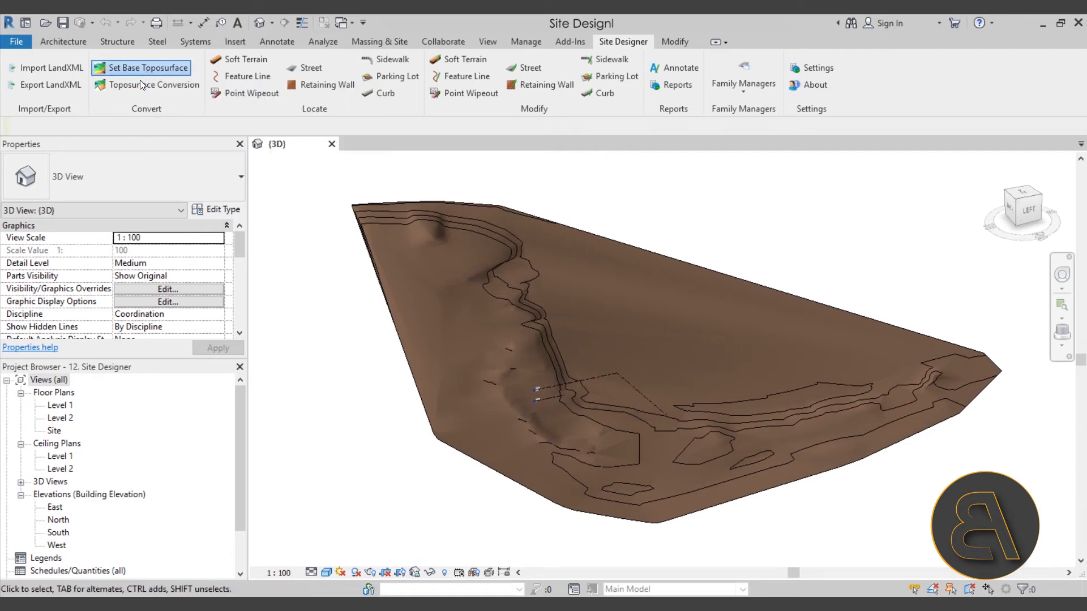
pyautogui.moveTo(138, 52); pyautogui.dragTo(156, 84)
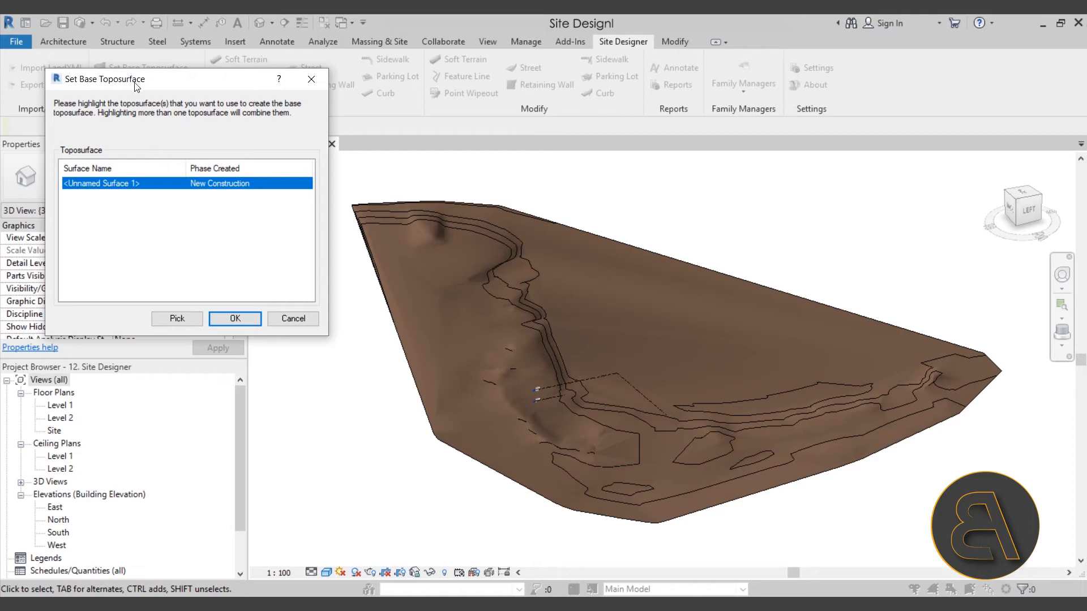
pyautogui.click(176, 319)
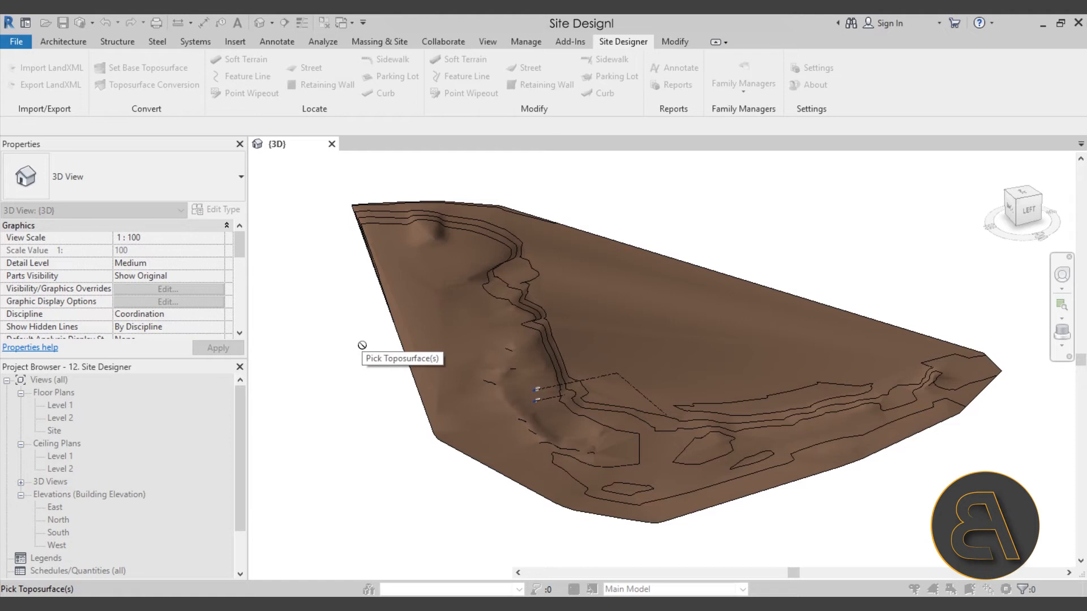
pyautogui.press('Escape')
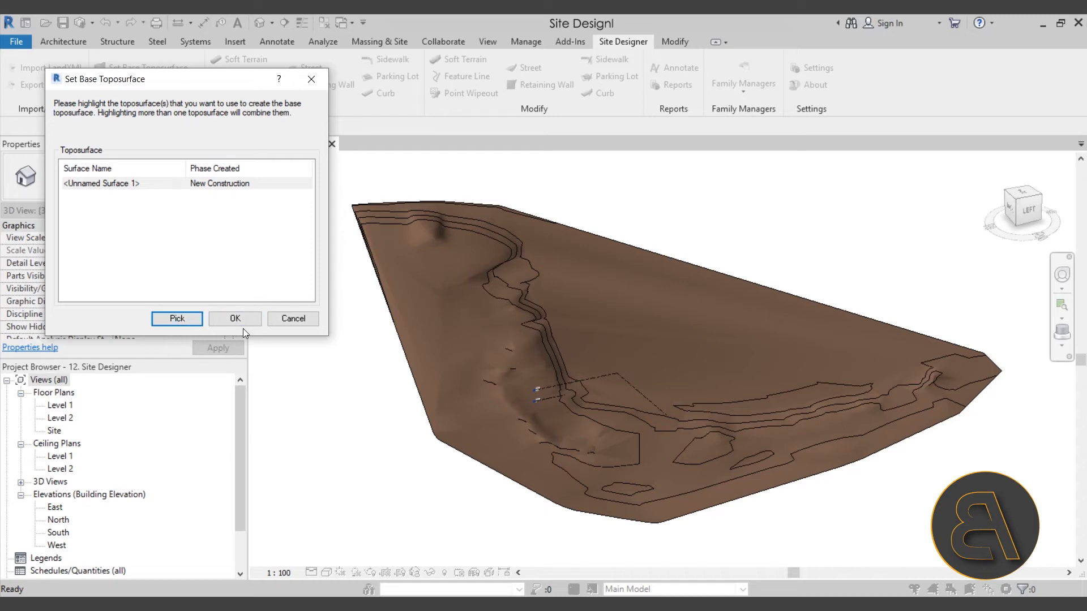
pyautogui.click(218, 321)
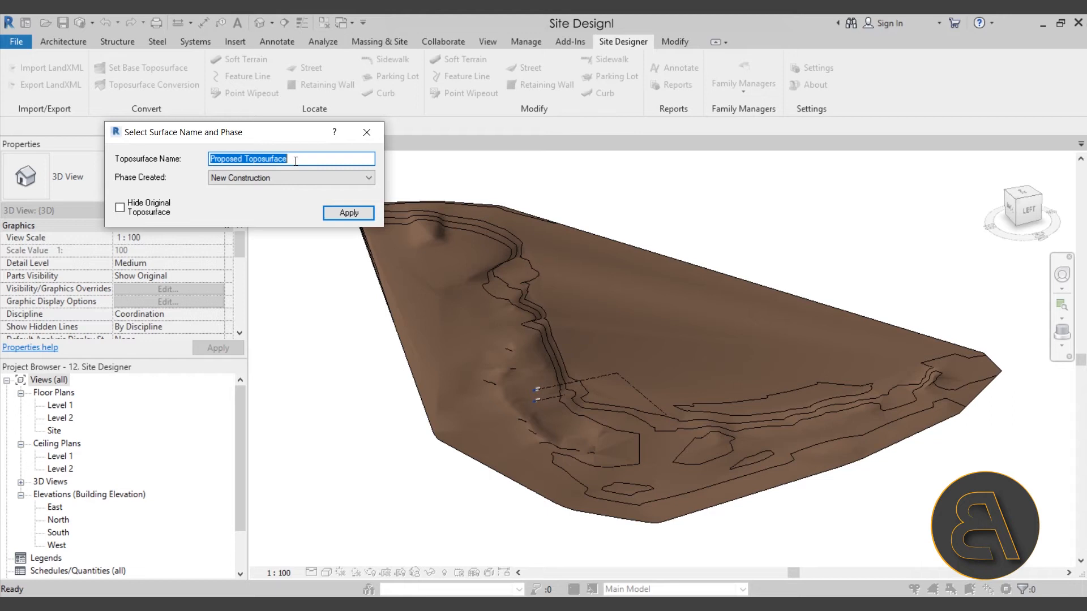
# - Name the proposed toposurface Test Topo, enable hiding of the original toposurface, and apply the settings
pyautogui.write('Test Topo')
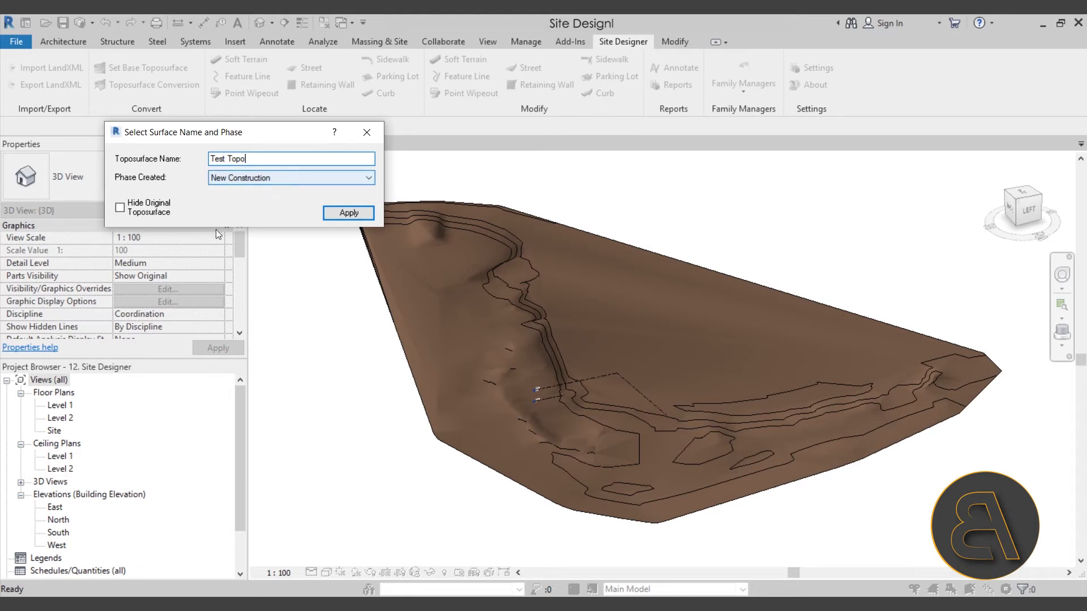
pyautogui.click(145, 218)
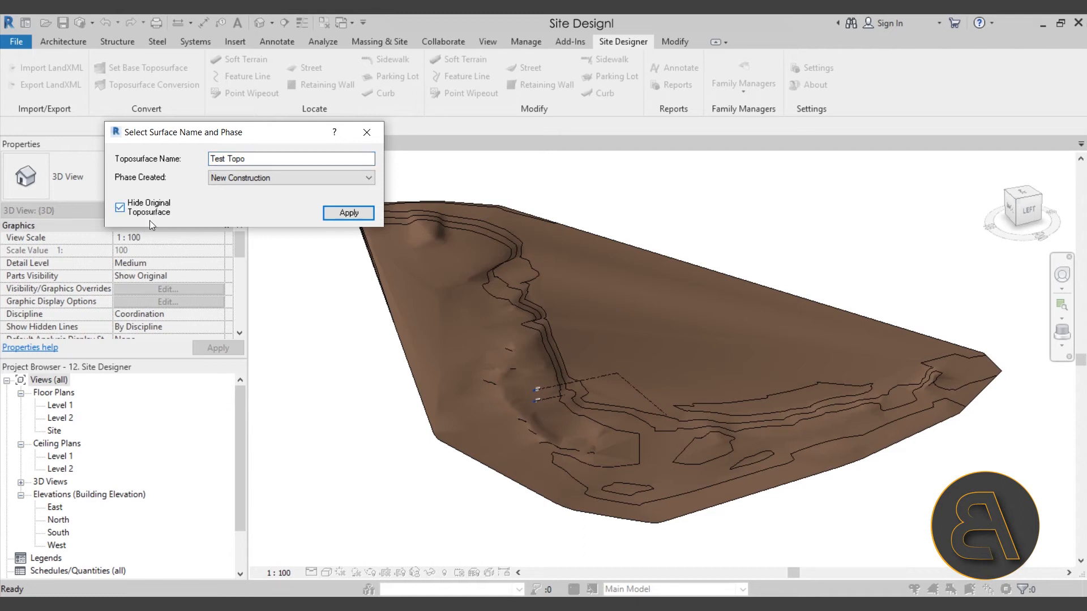
pyautogui.click(349, 213)
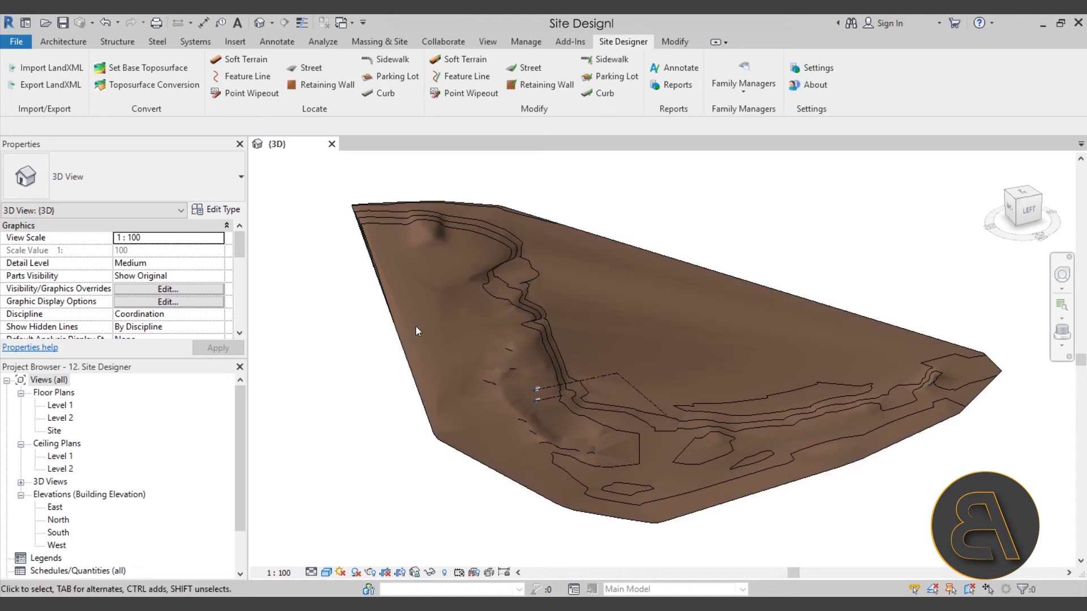
# - Temporarily hide the Test Topo toposurface as an element in the 3D view
pyautogui.click(398, 334)
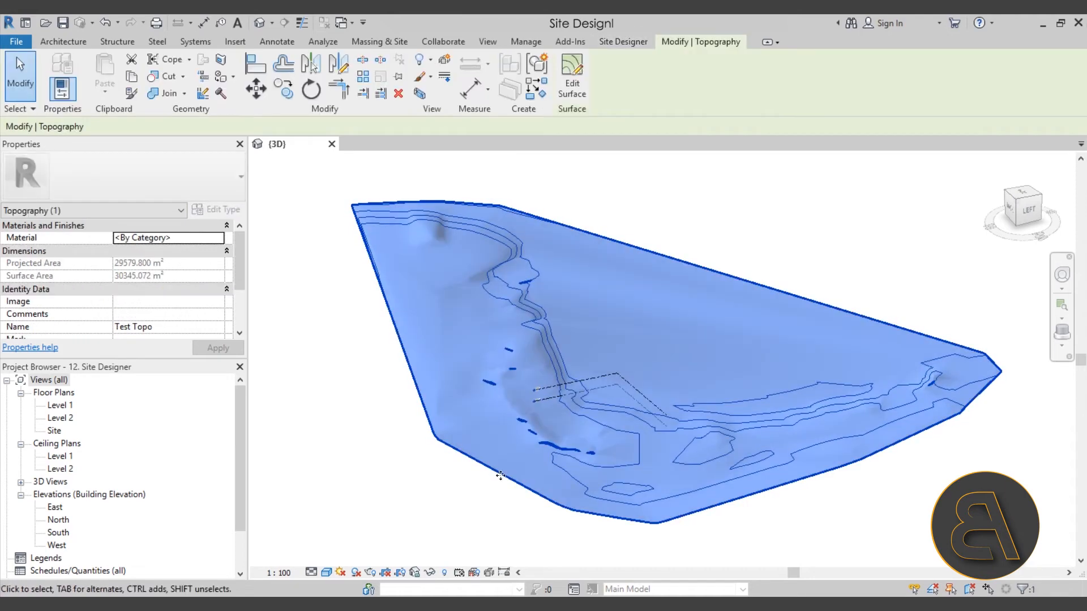
pyautogui.click(426, 571)
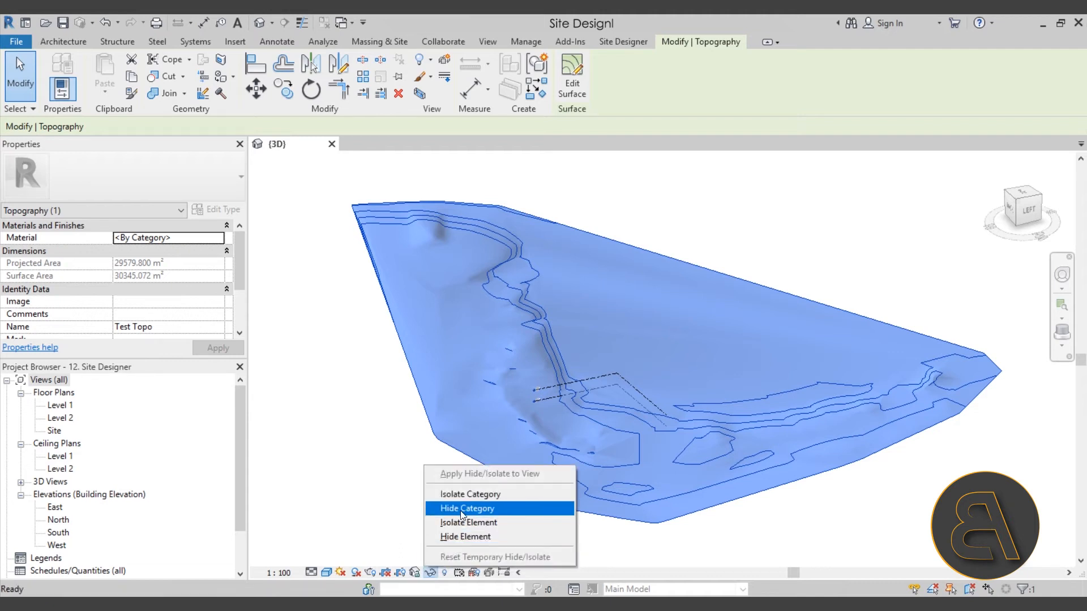
pyautogui.click(458, 535)
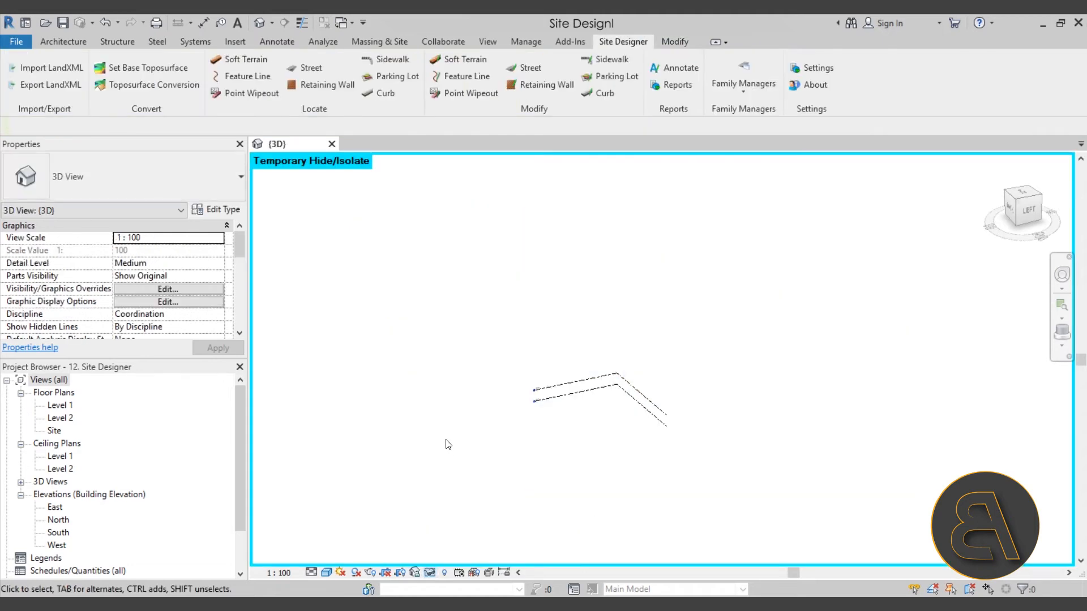
# - Reveal the hidden elements, inspect the overlapping hidden toposurfaces' properties, and leave the reveal mode
pyautogui.click(445, 573)
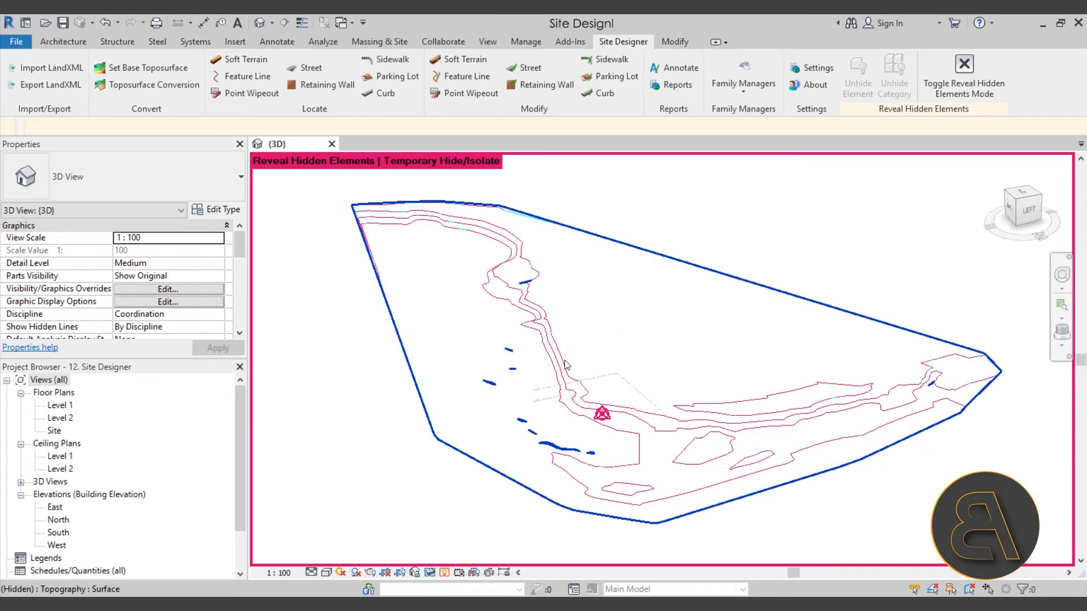
pyautogui.click(552, 373)
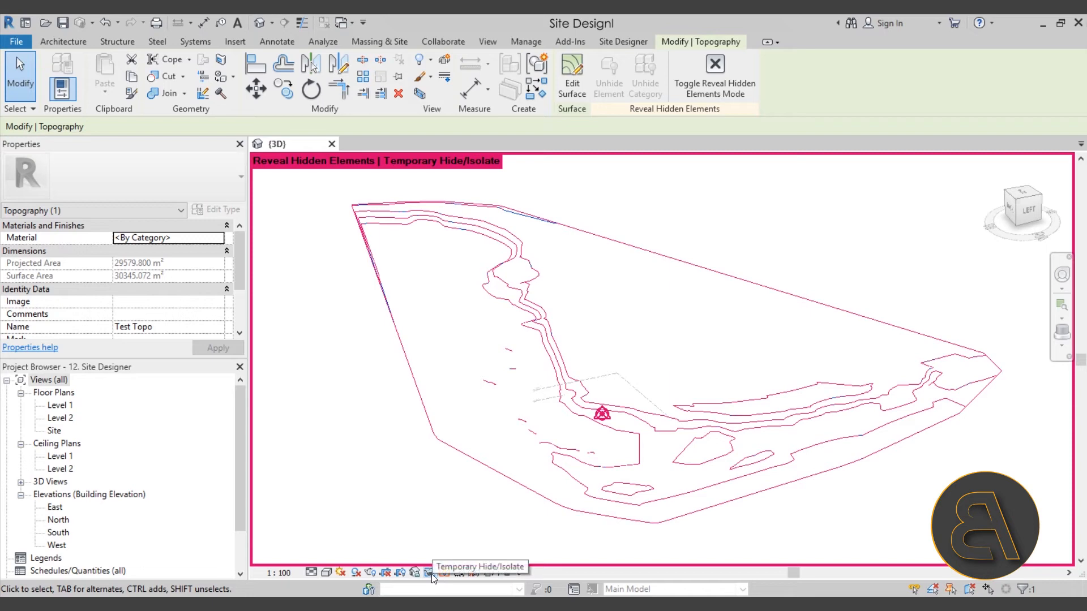
pyautogui.click(483, 474)
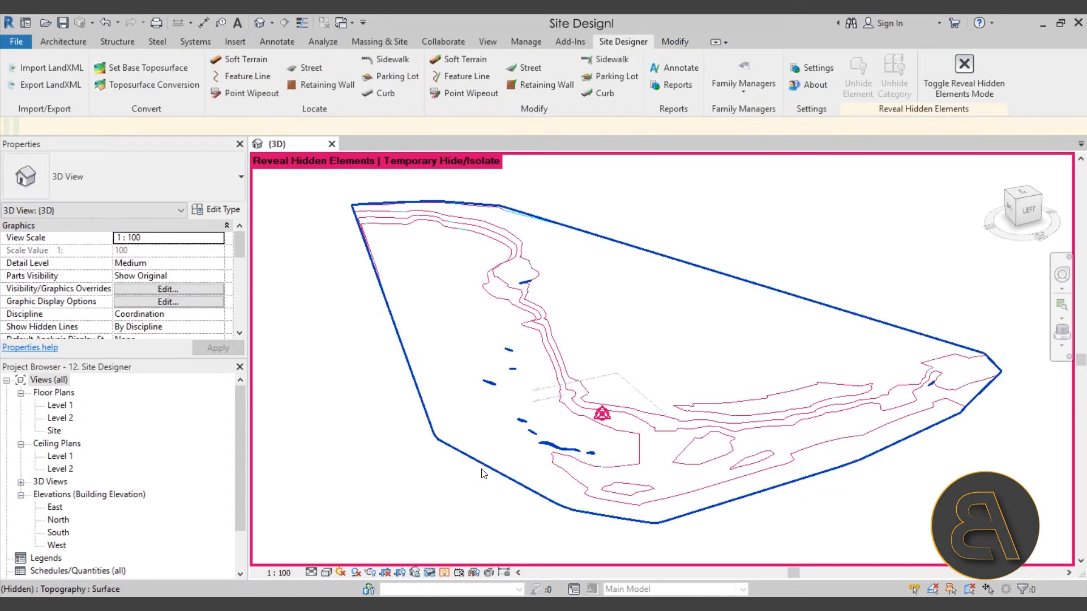
pyautogui.click(481, 475)
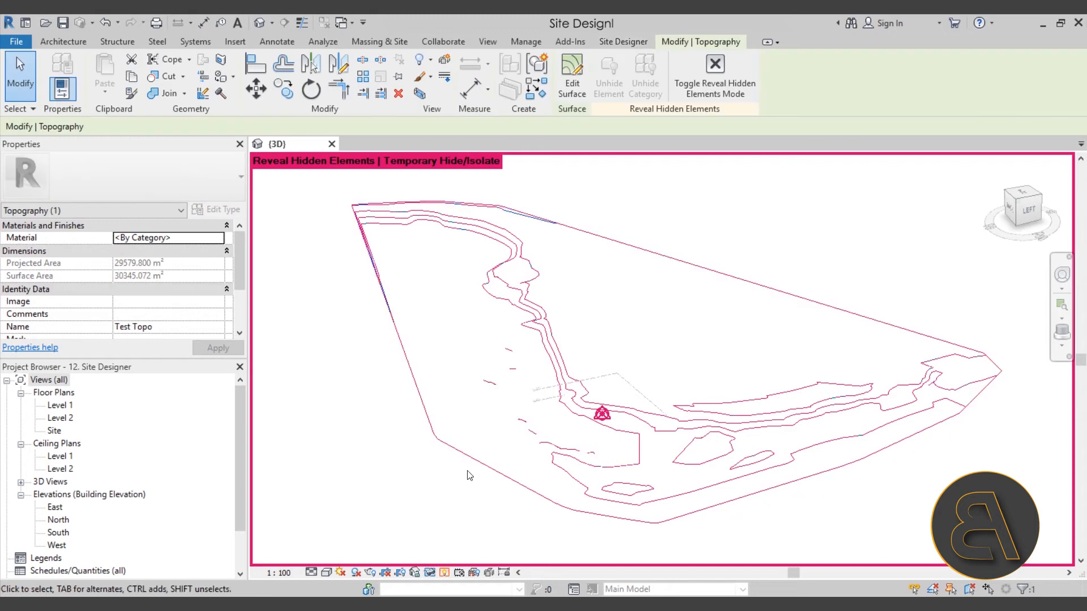
pyautogui.click(456, 482)
pyautogui.click(444, 573)
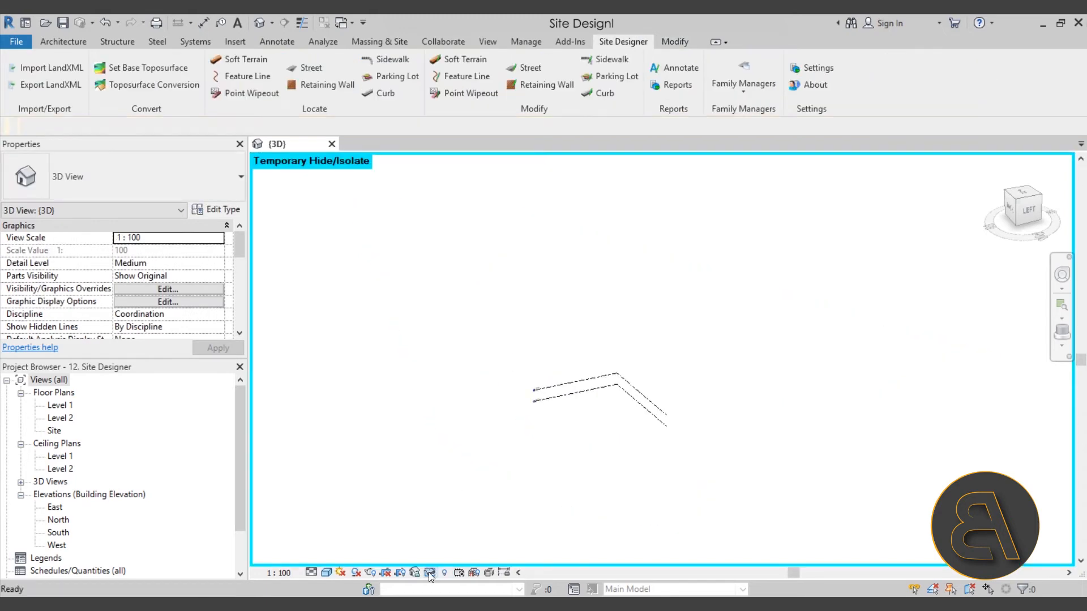
# - Reset the temporary hide/isolate in the 3D view and select the Test Topo toposurface
pyautogui.click(429, 573)
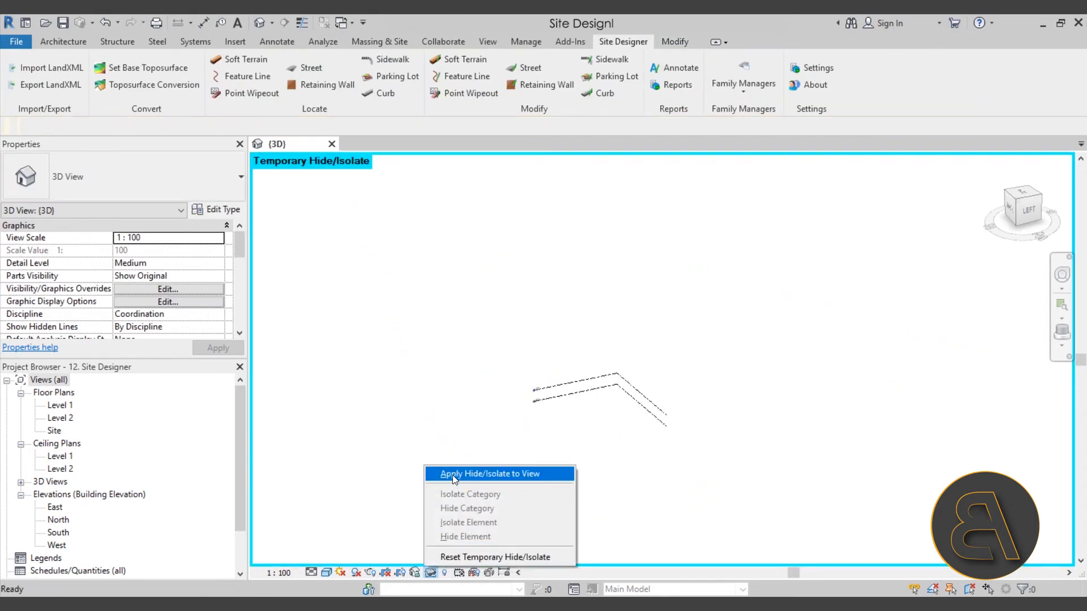
pyautogui.click(467, 557)
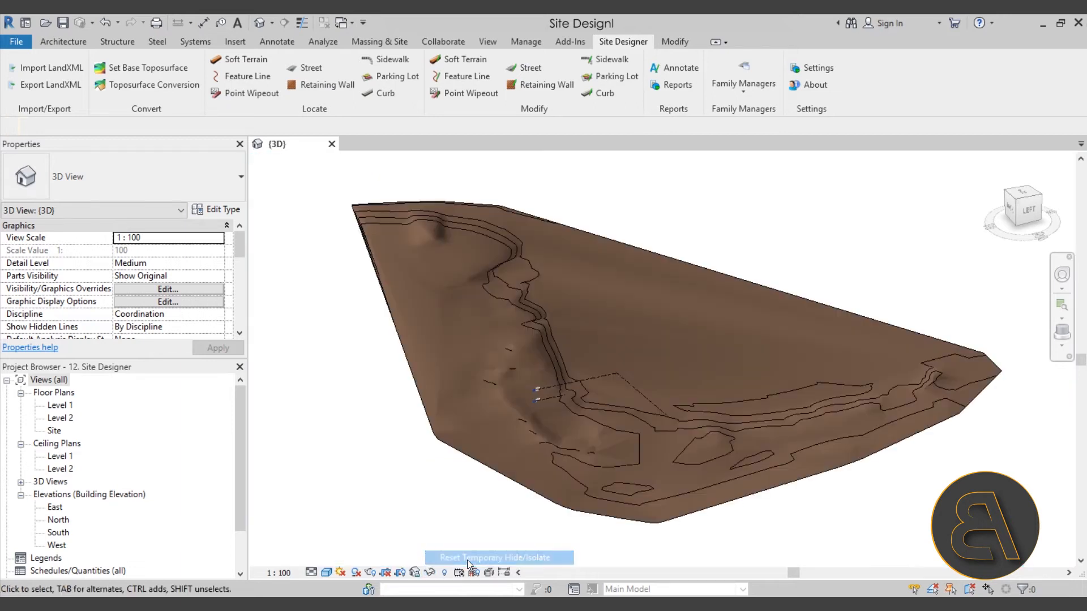
pyautogui.click(507, 481)
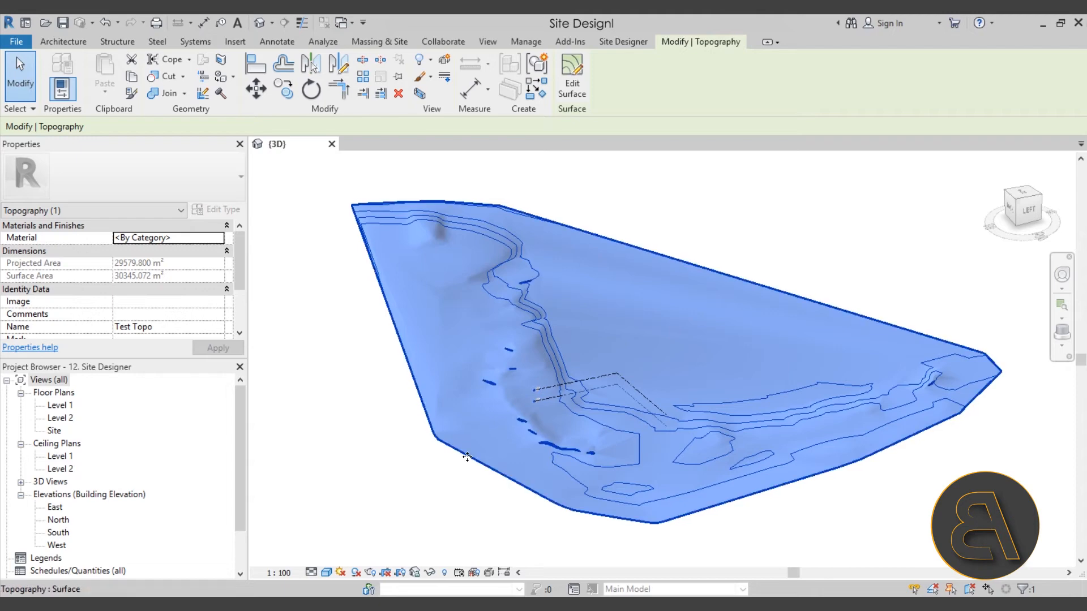
# - Shift the Test Topo toposurface slightly in the 3D view, reveal the hidden elements, and select the hidden toposurface for comparison
pyautogui.moveTo(469, 454); pyautogui.dragTo(490, 440)
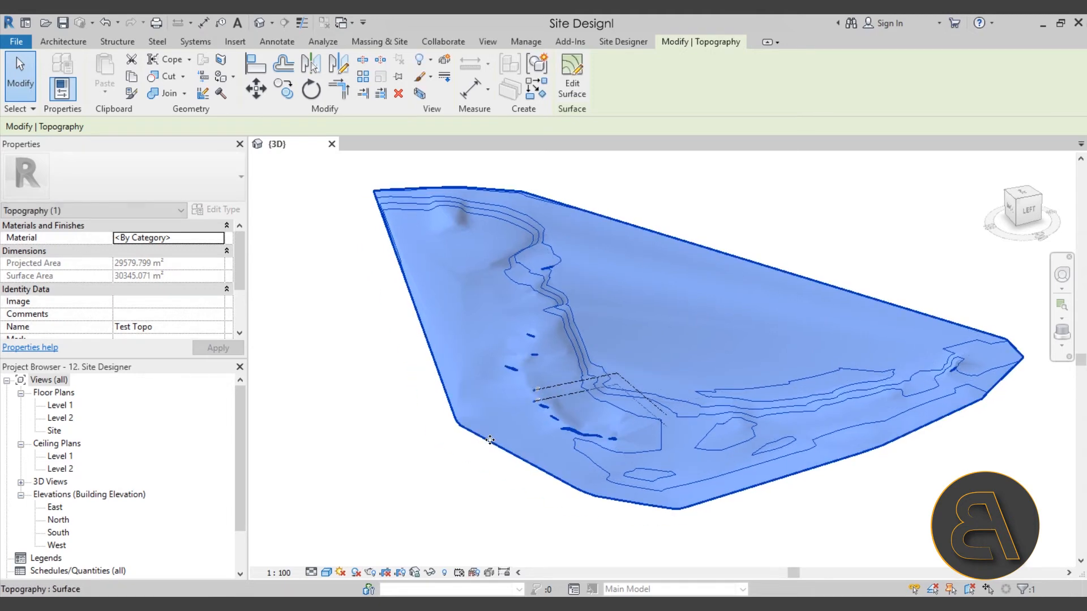
pyautogui.click(445, 572)
pyautogui.scroll(3, 357, 215)
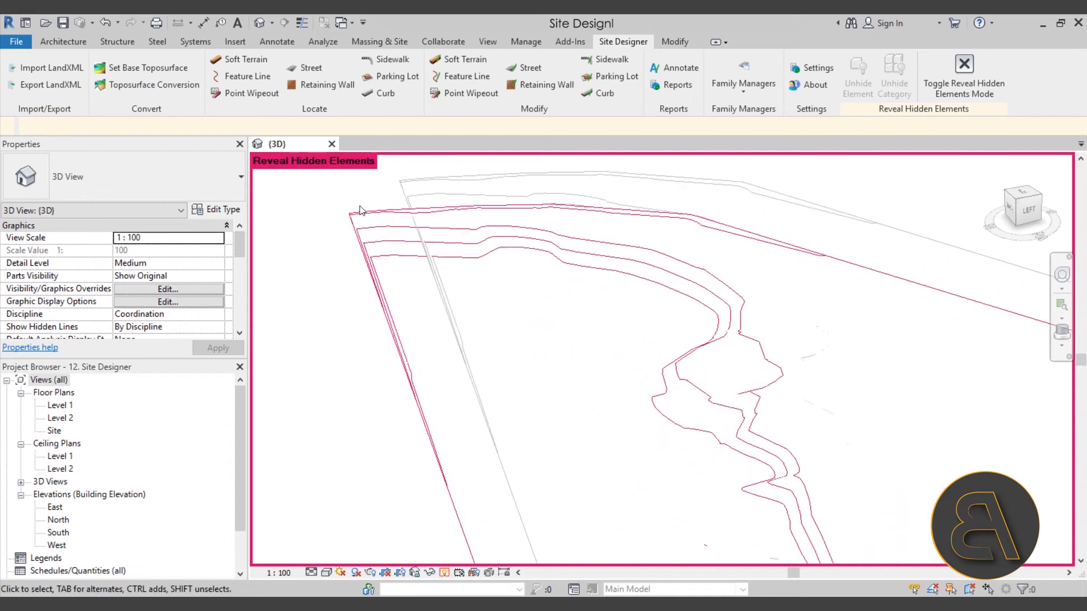
pyautogui.click(355, 236)
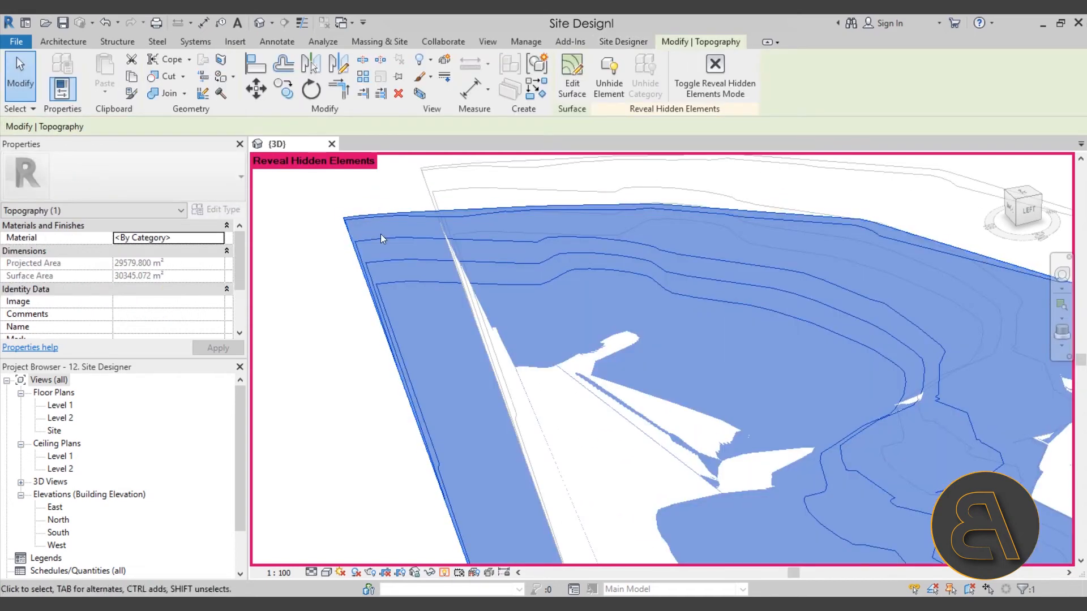
pyautogui.scroll(-3, 355, 223)
pyautogui.scroll(-4, 367, 278)
pyautogui.scroll(2, 370, 356)
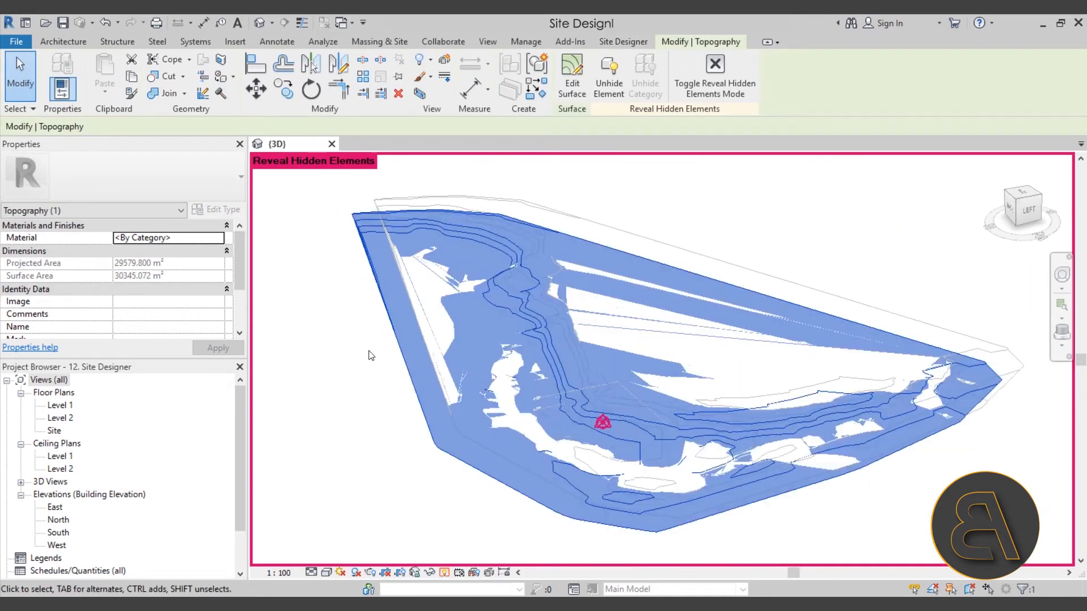
# - Undo the Test Topo toposurface's move in the 3D view
pyautogui.click(104, 25)
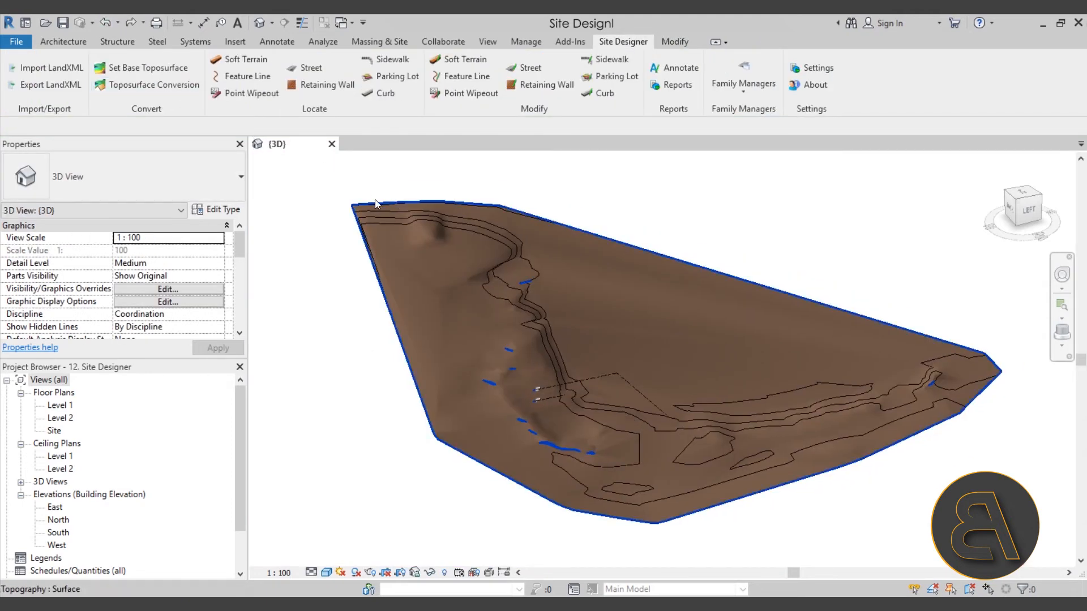
pyautogui.moveTo(572, 315); pyautogui.dragTo(558, 303, button='middle')
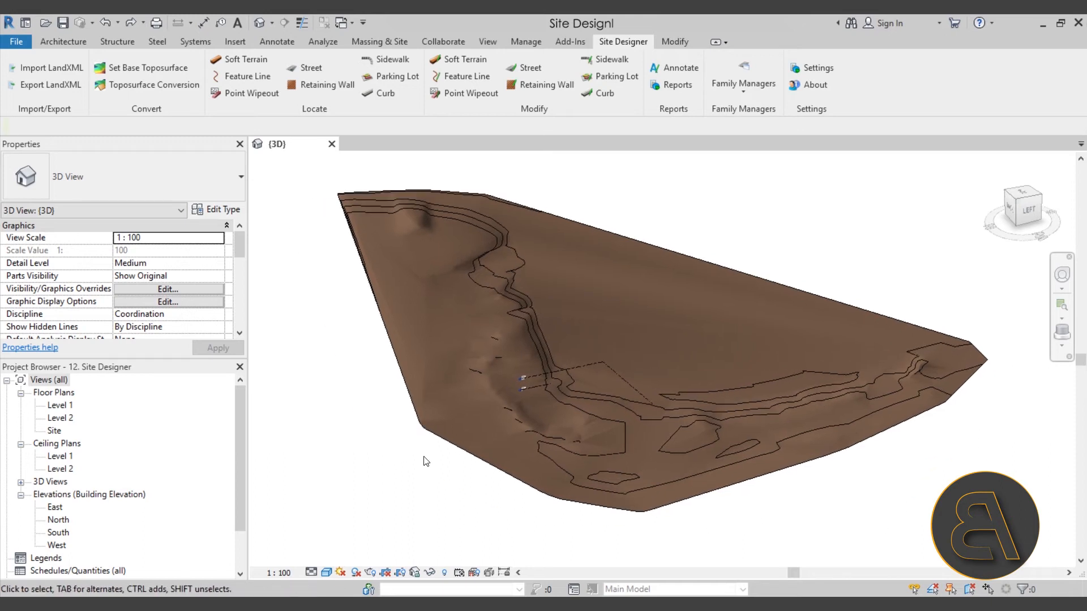
pyautogui.scroll(-1, 379, 442)
pyautogui.moveTo(388, 448); pyautogui.dragTo(415, 441, button='middle')
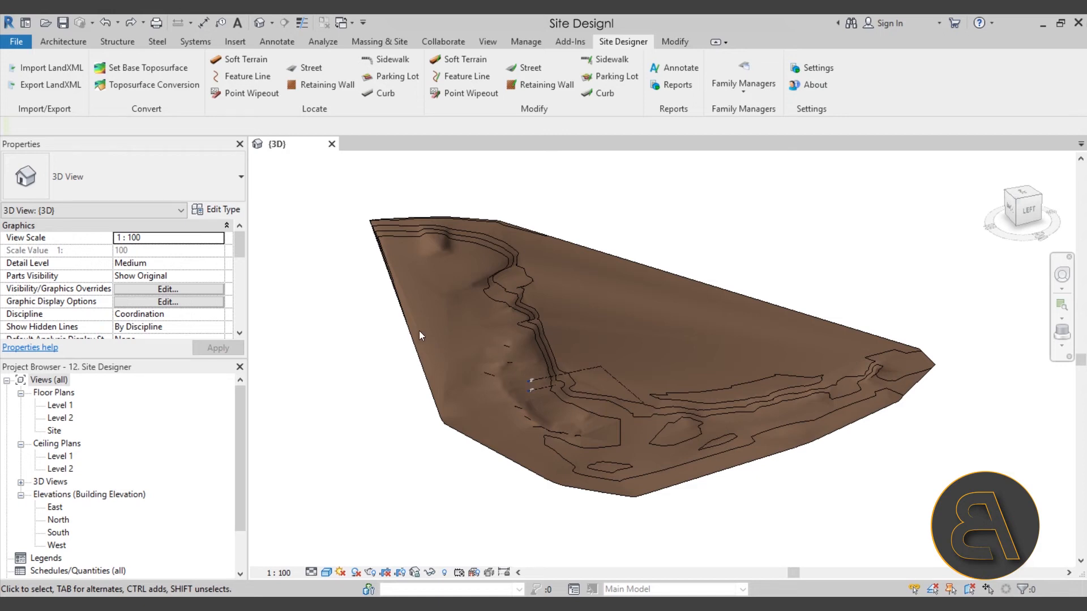
# - Set the mass display to Show Mass Form and Floors
pyautogui.click(386, 43)
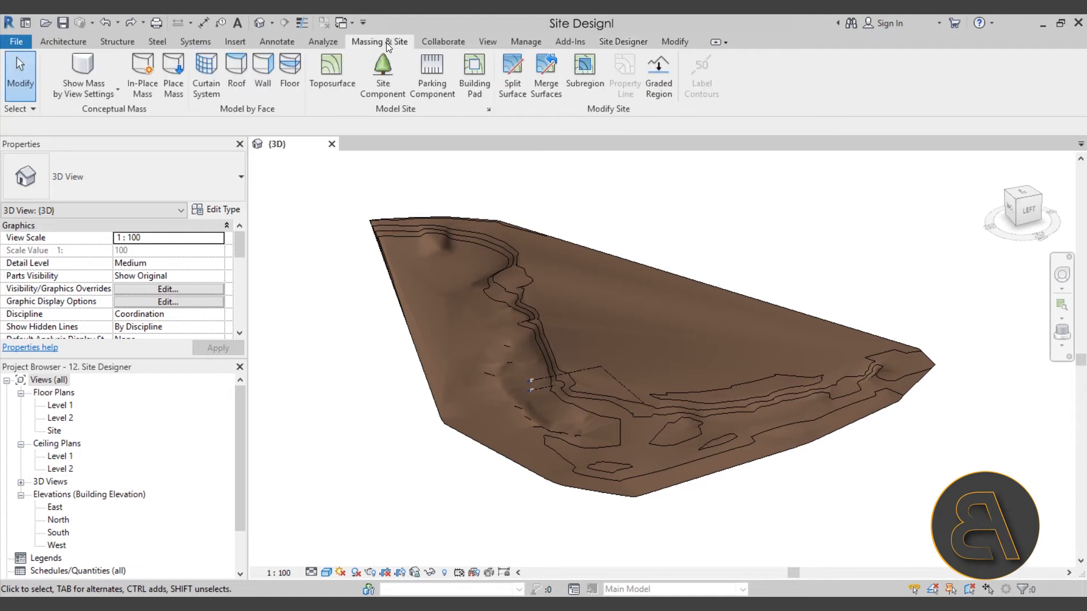
pyautogui.click(83, 70)
pyautogui.moveTo(351, 330); pyautogui.dragTo(443, 329, button='middle')
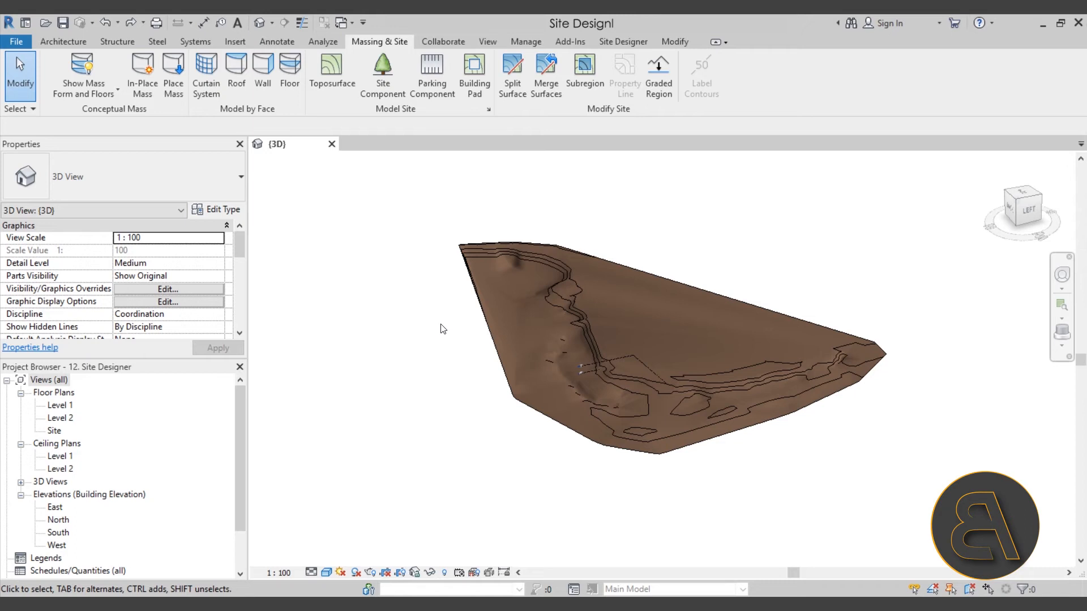
# - Start an in-place mass with the name Mass 1
pyautogui.click(141, 96)
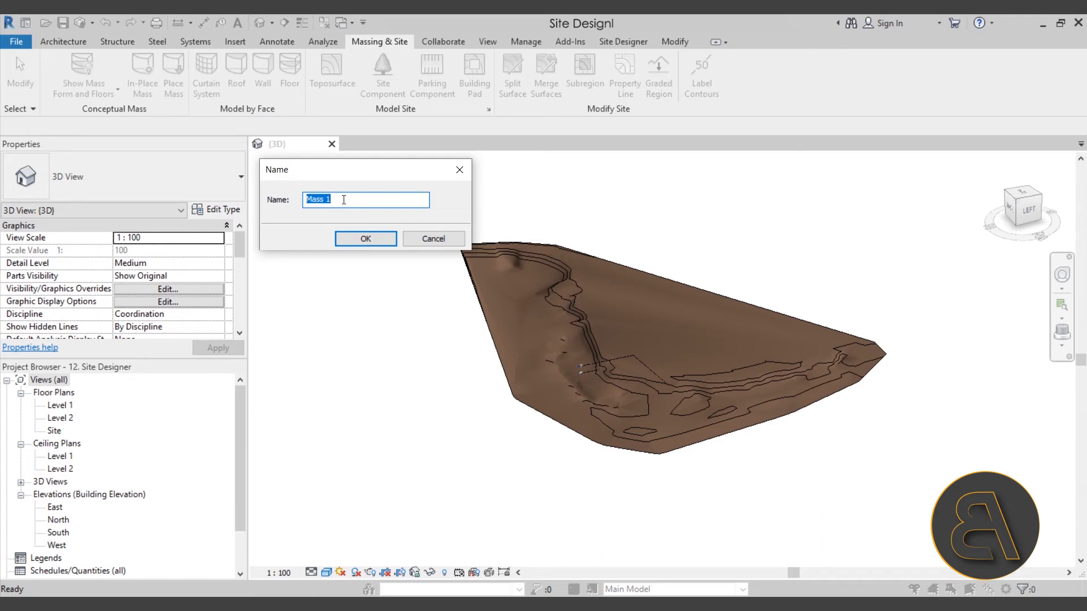
pyautogui.click(343, 200)
pyautogui.click(381, 238)
pyautogui.moveTo(405, 266); pyautogui.dragTo(451, 296, button='middle')
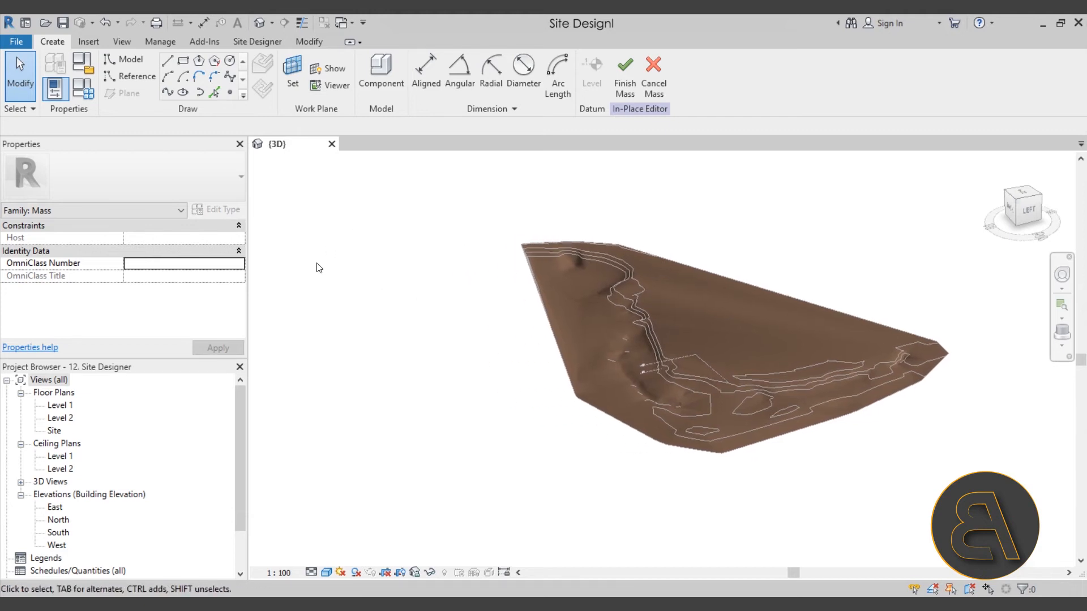
pyautogui.moveTo(391, 318); pyautogui.dragTo(413, 320, button='middle')
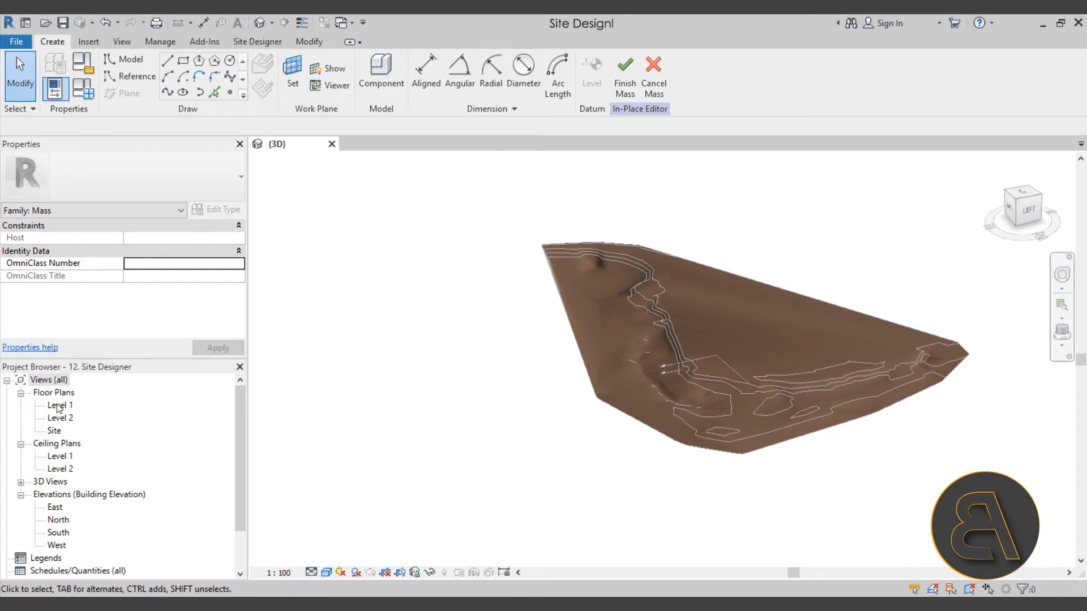
# - In the Site plan, draw four slanted reference planes side by side just north of the toposurface, the first two parallel at about 72°
pyautogui.doubleClick(54, 430)
pyautogui.scroll(-4, 490, 475)
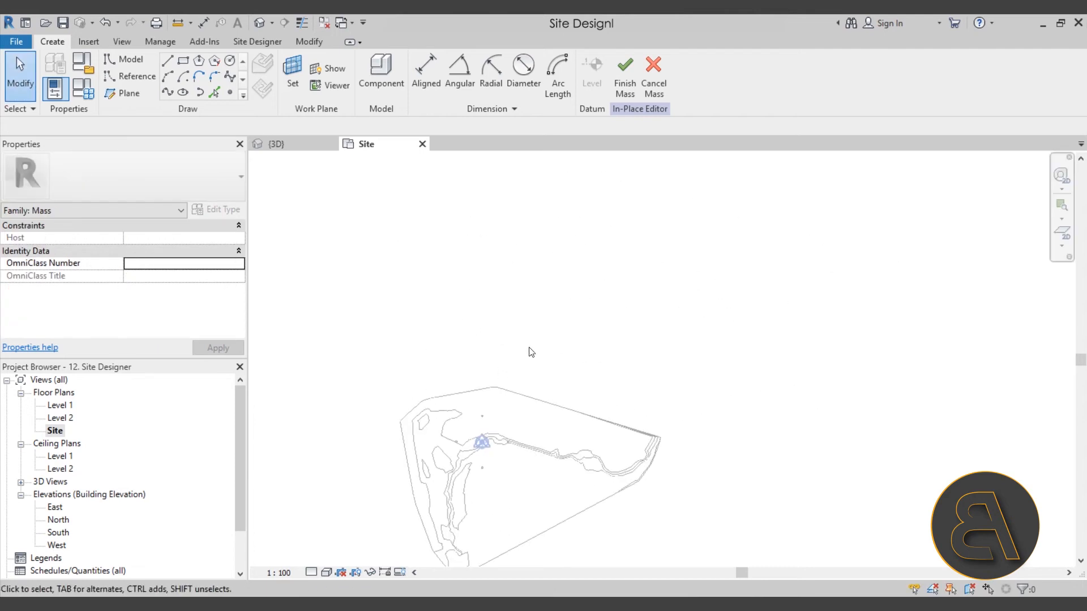
pyautogui.scroll(2, 510, 335)
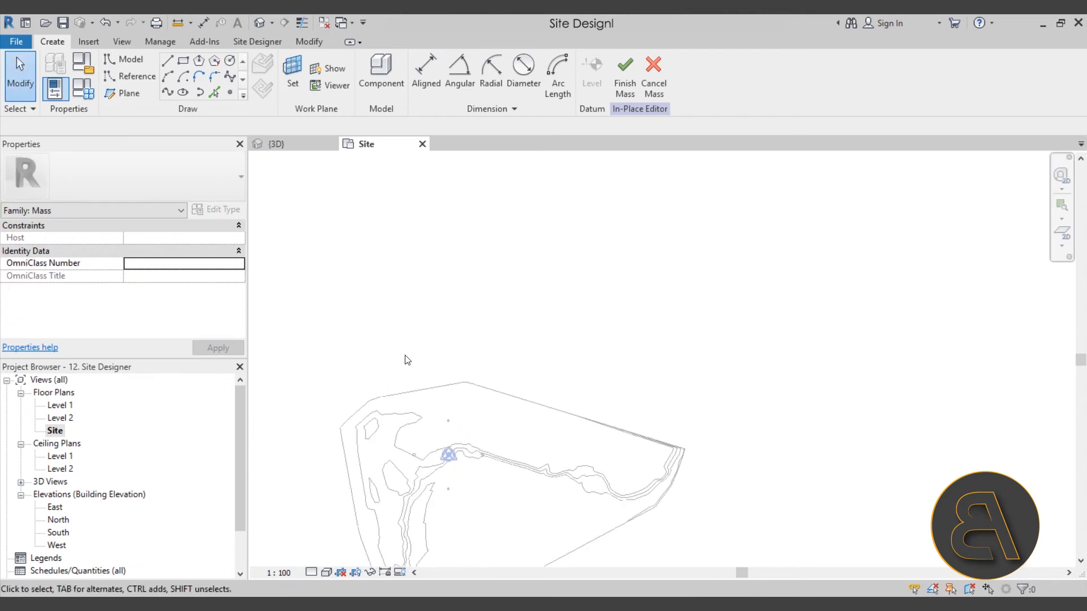
pyautogui.click(128, 96)
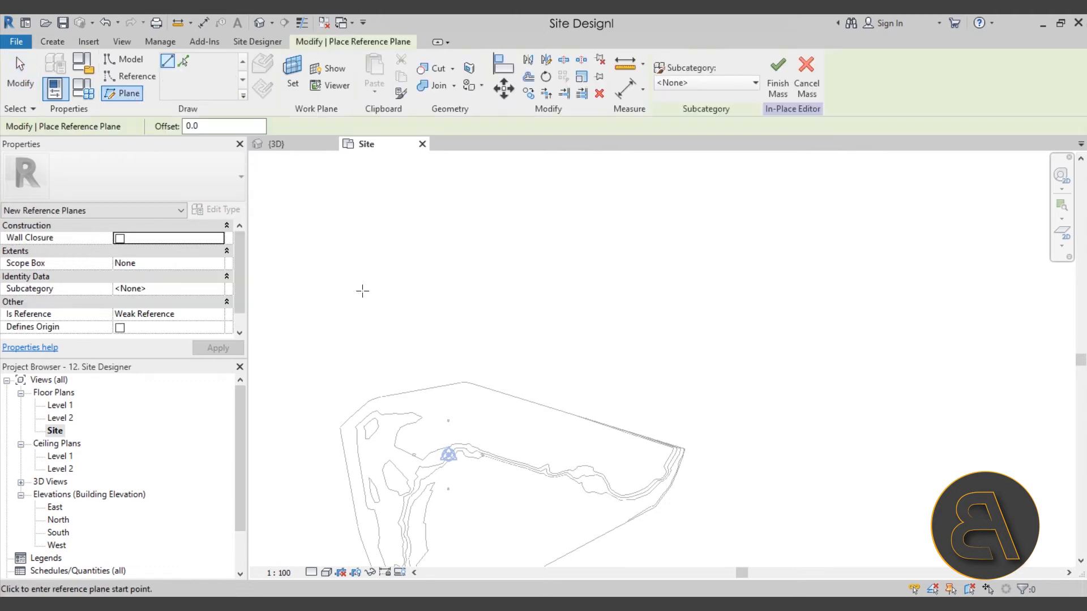
pyautogui.click(372, 341)
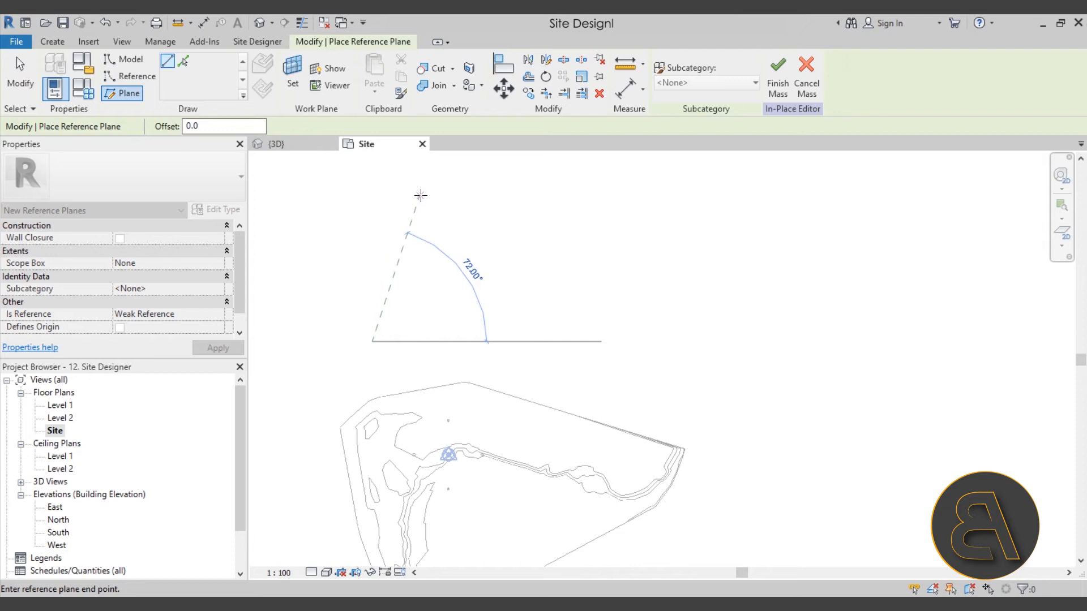
pyautogui.click(419, 197)
pyautogui.click(437, 362)
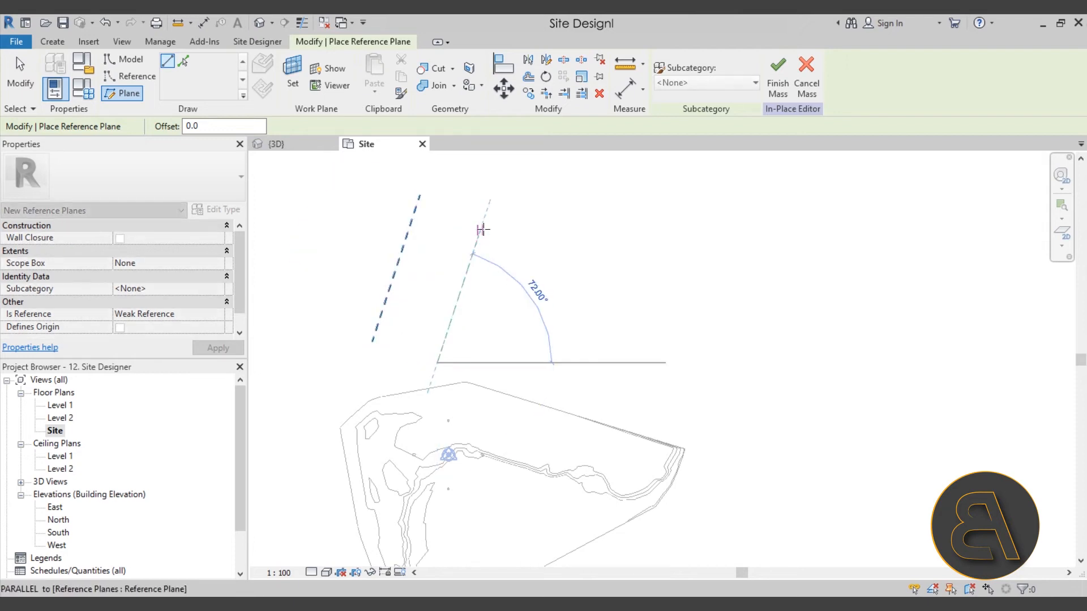
pyautogui.click(485, 217)
pyautogui.click(517, 388)
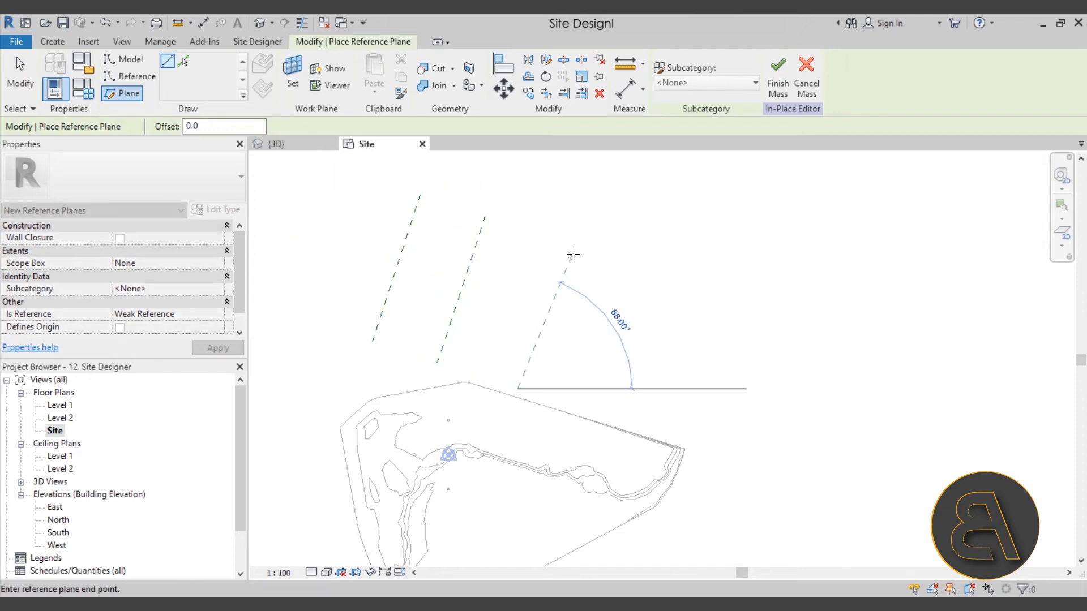
pyautogui.click(575, 247)
pyautogui.click(617, 420)
pyautogui.click(648, 266)
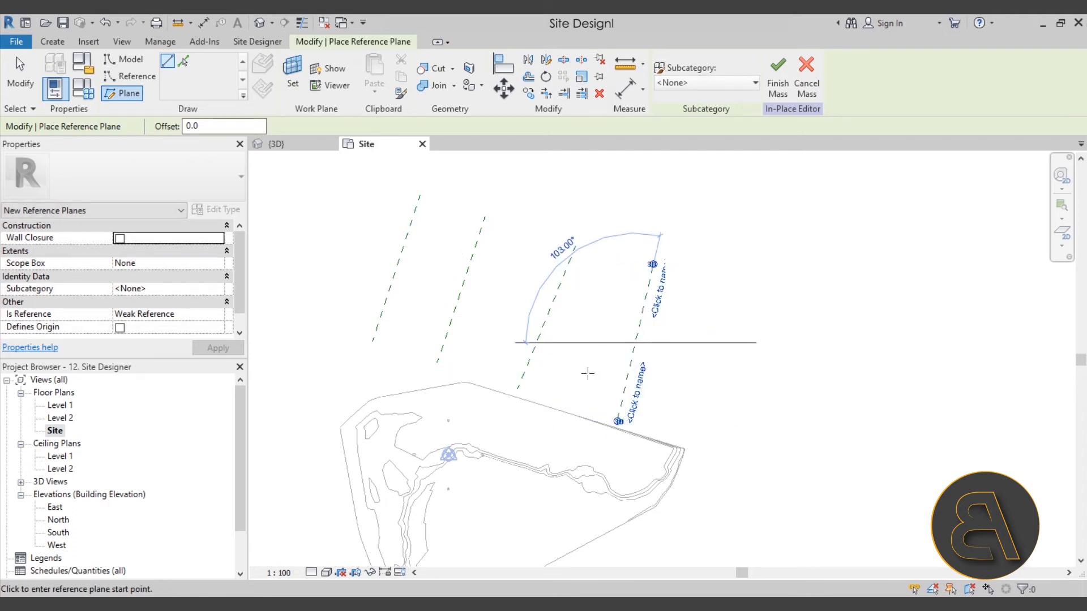
pyautogui.press('Escape')
pyautogui.press('Escape')
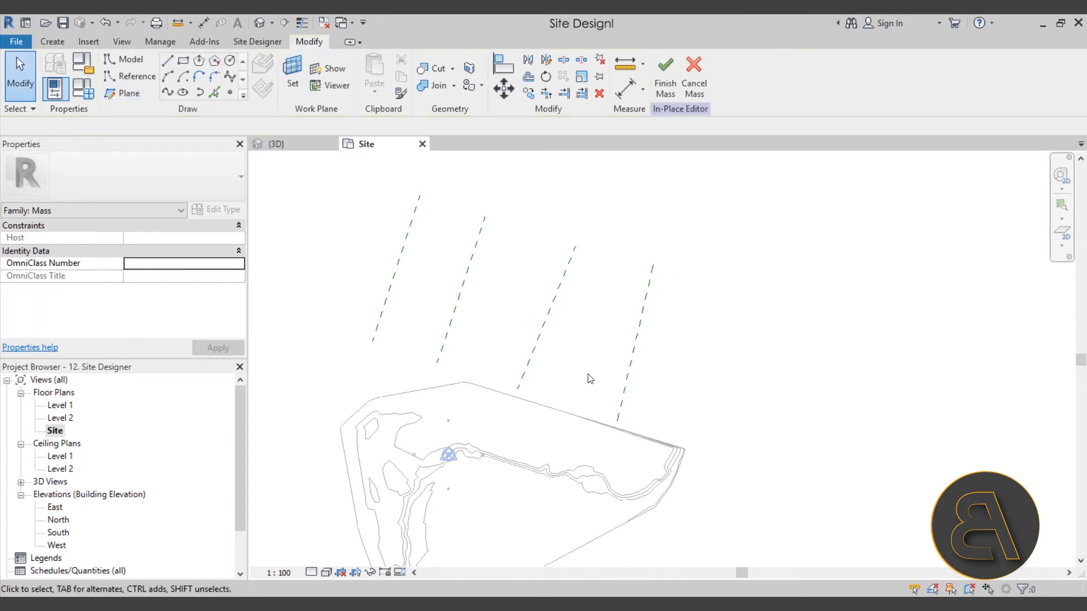
# - Name the westernmost reference plane 1 and the one next to it 2
pyautogui.click(383, 331)
pyautogui.click(392, 325)
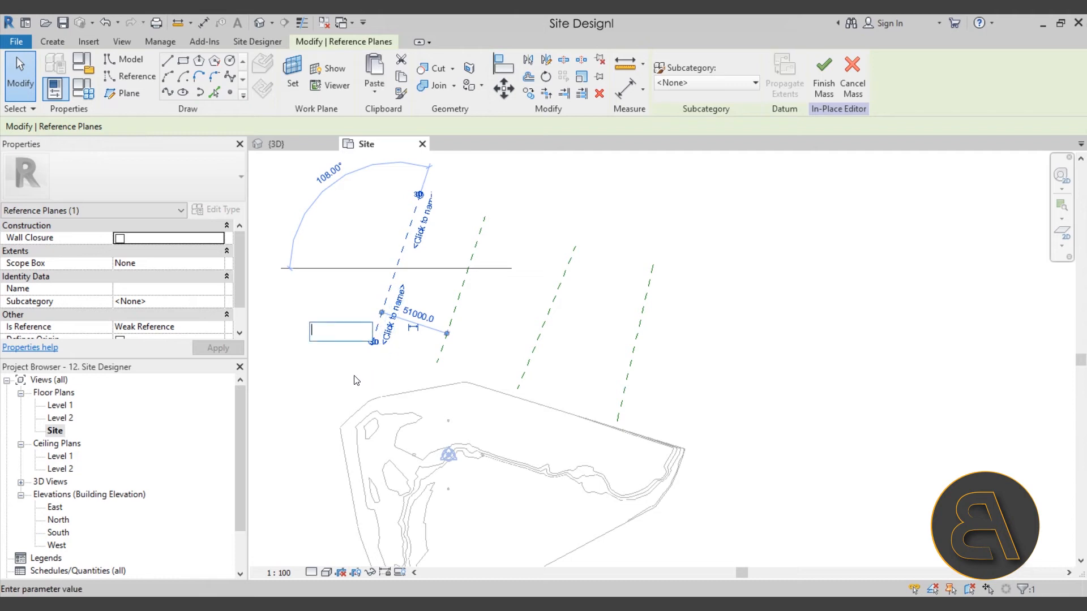
pyautogui.press('Escape')
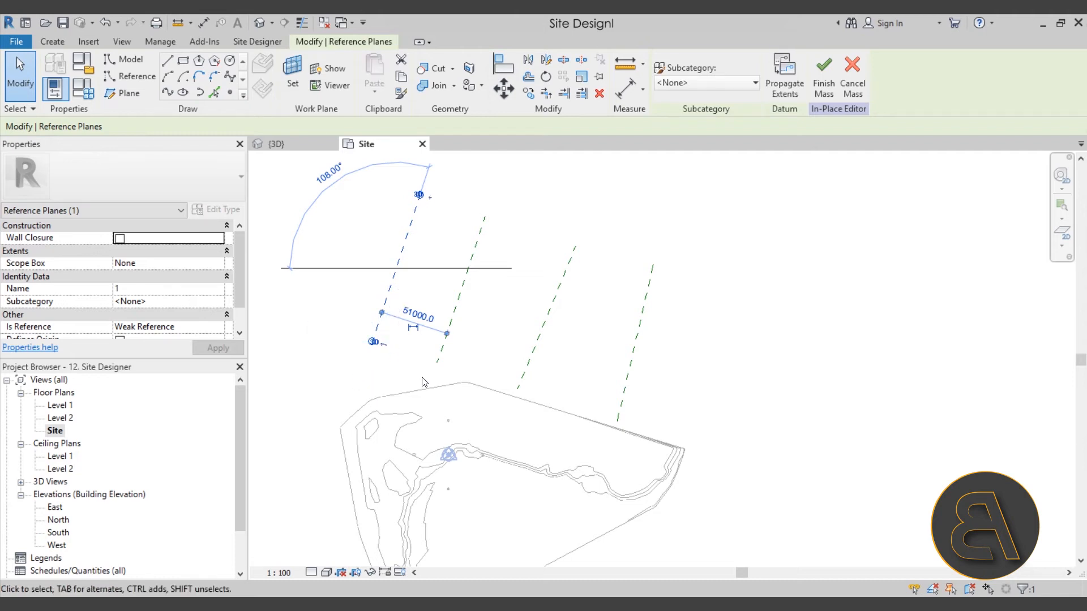
pyautogui.click(438, 362)
pyautogui.click(452, 357)
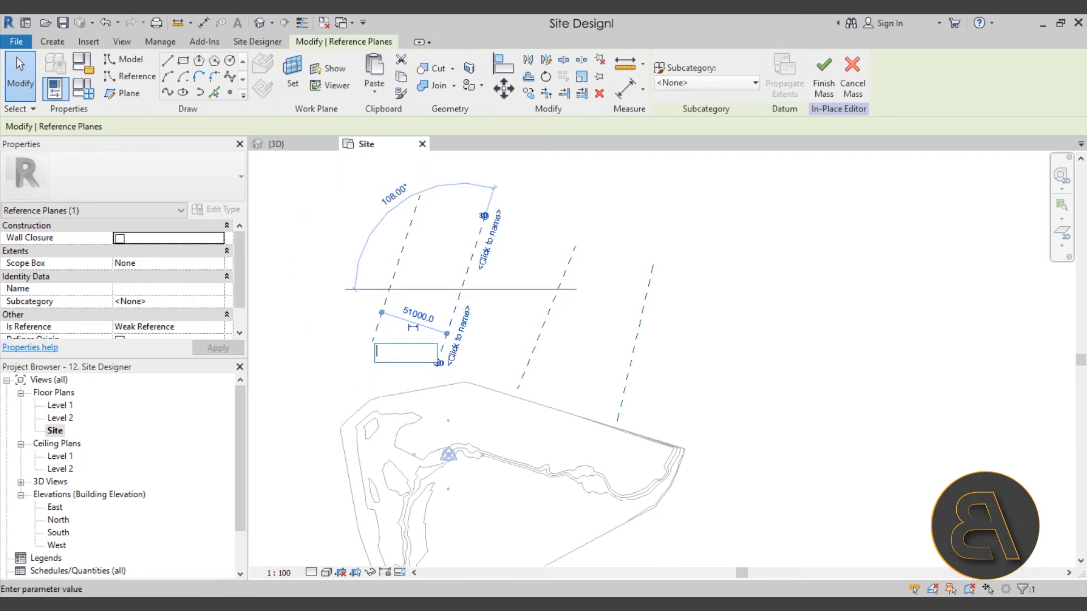
pyautogui.press('Escape')
# - Name the third reference plane from the west 3 and the easternmost one 4
pyautogui.click(523, 373)
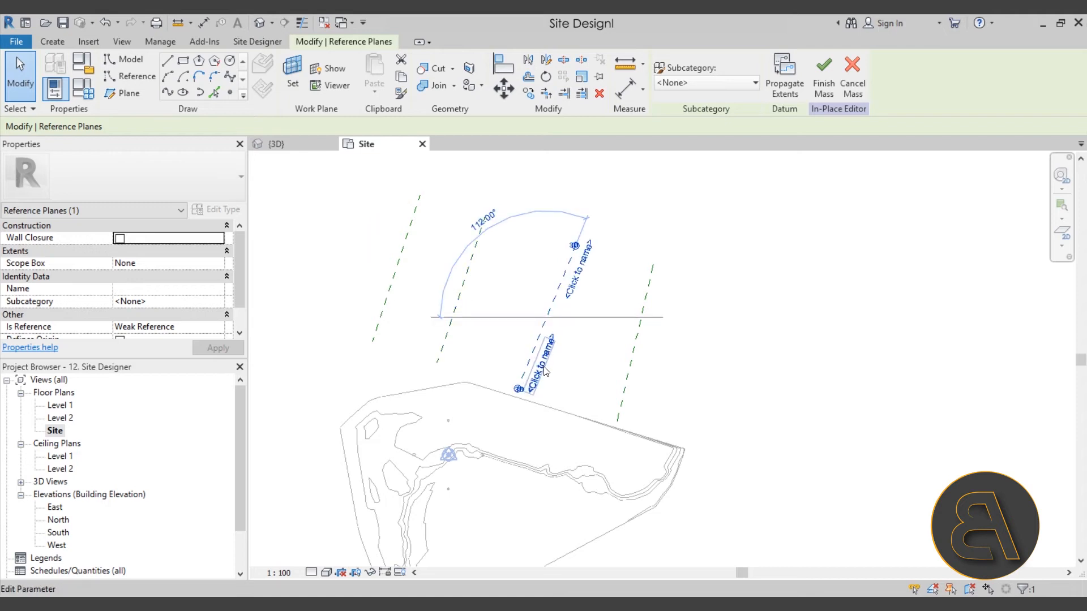
pyautogui.click(545, 371)
pyautogui.write('2')
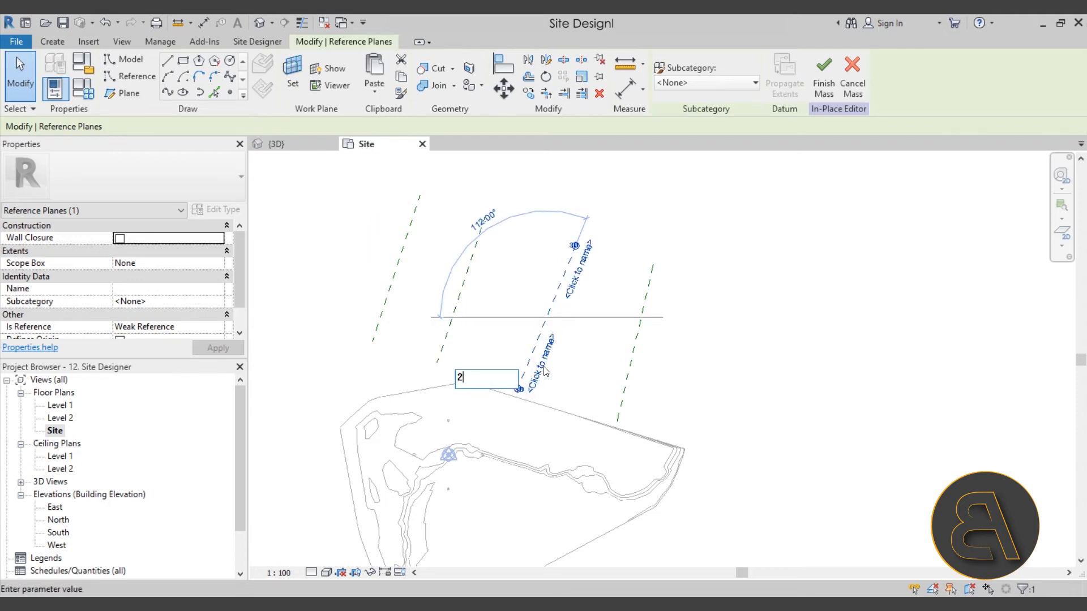
pyautogui.press('Escape')
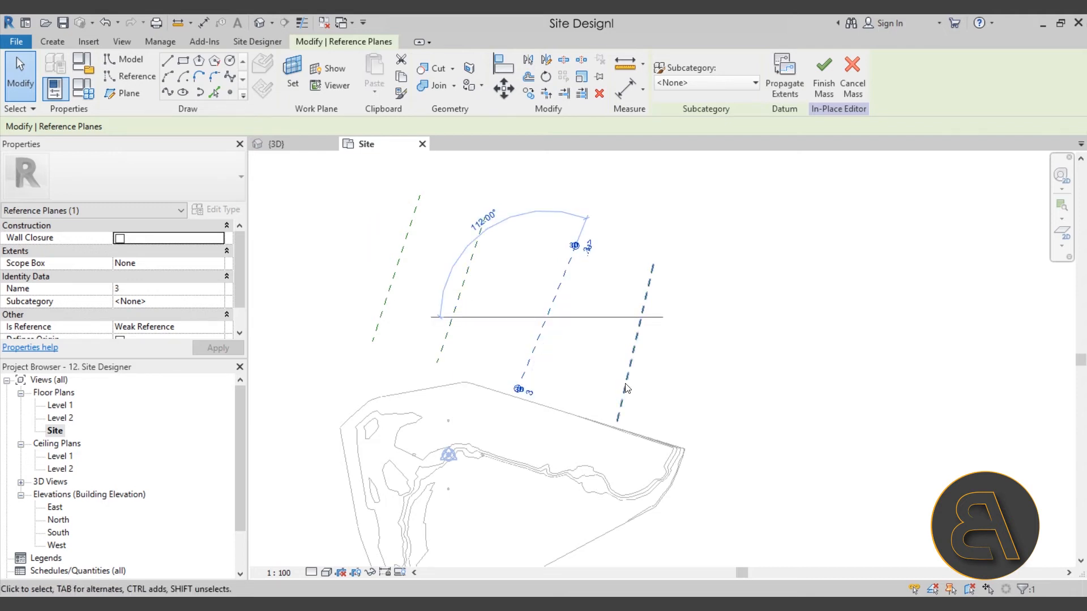
pyautogui.click(632, 399)
pyautogui.click(635, 403)
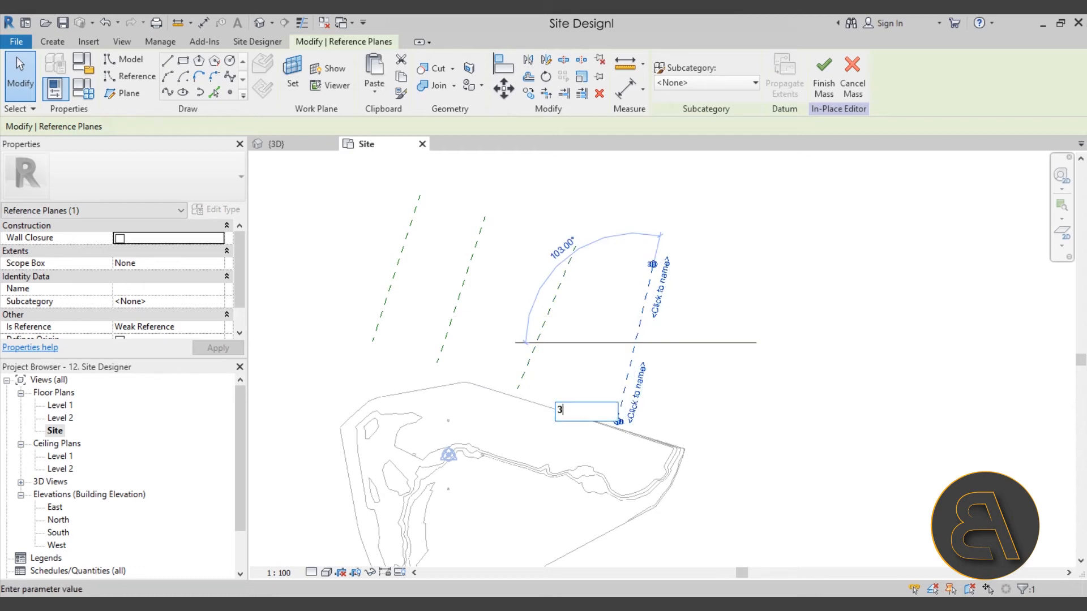
pyautogui.write('3')
pyautogui.press('Return')
pyautogui.click(629, 422)
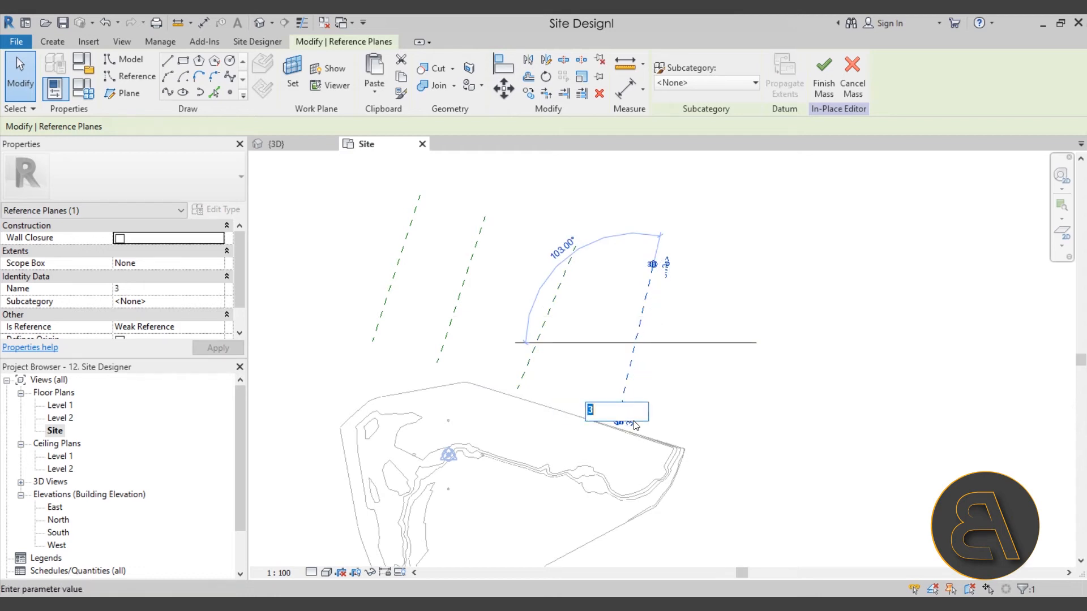
pyautogui.write('4')
pyautogui.press('Return')
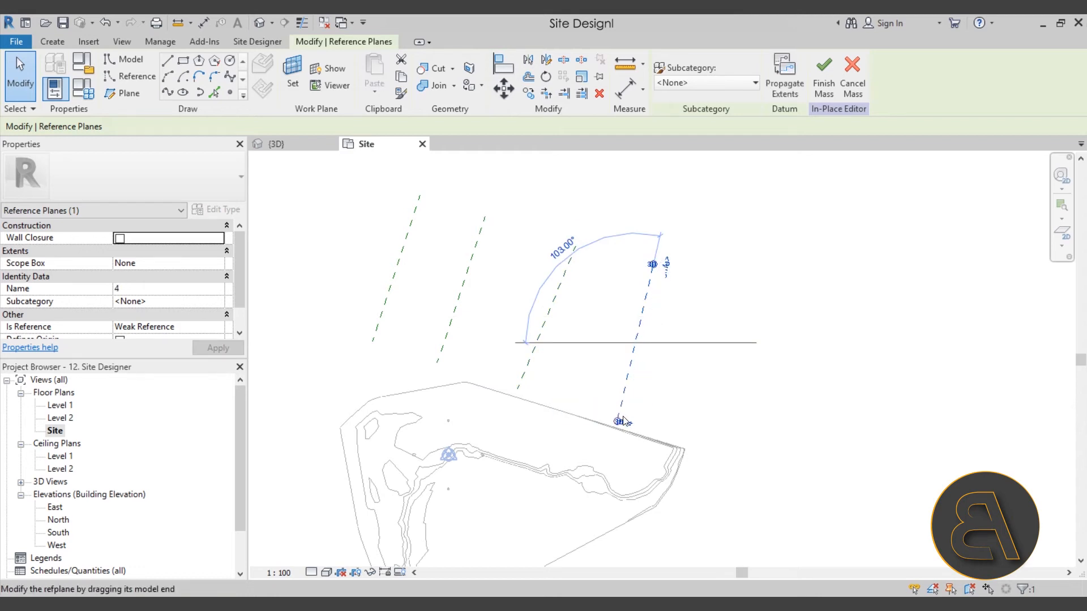
pyautogui.click(701, 389)
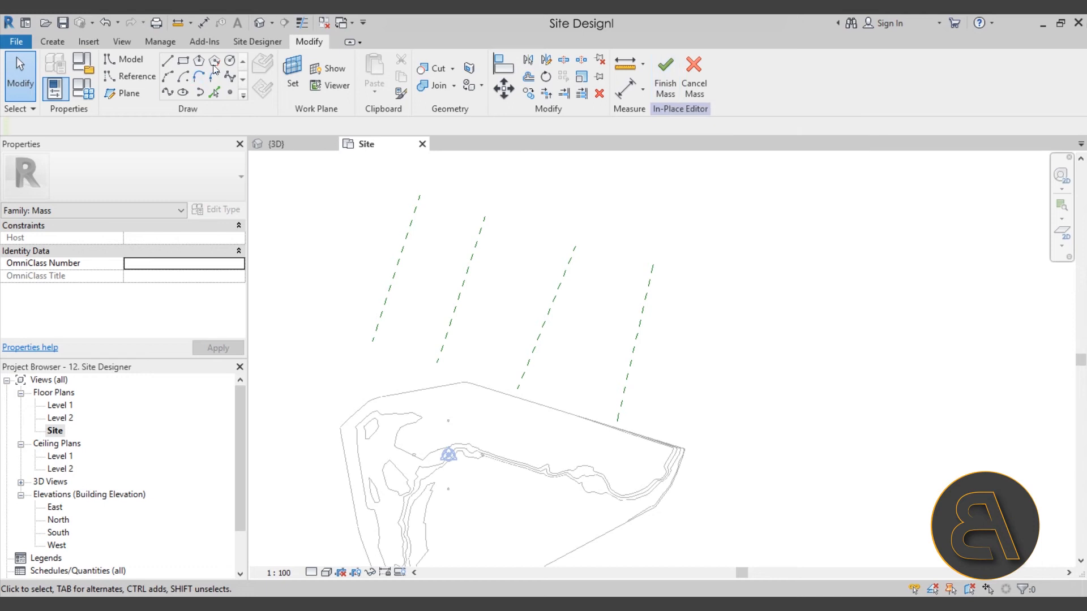
# - In the 3D view, set the work plane to Reference Plane : 1 and show it
pyautogui.click(258, 23)
pyautogui.keyDown('shift'); pyautogui.moveTo(549, 445); pyautogui.dragTo(483, 439, button='middle'); pyautogui.keyUp('shift')
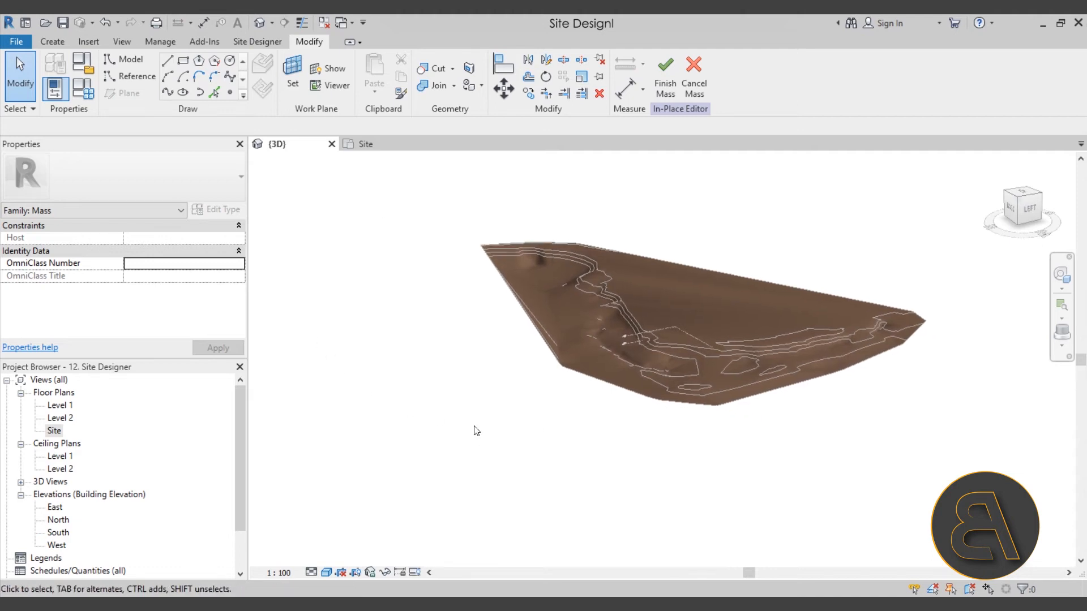
pyautogui.click(293, 89)
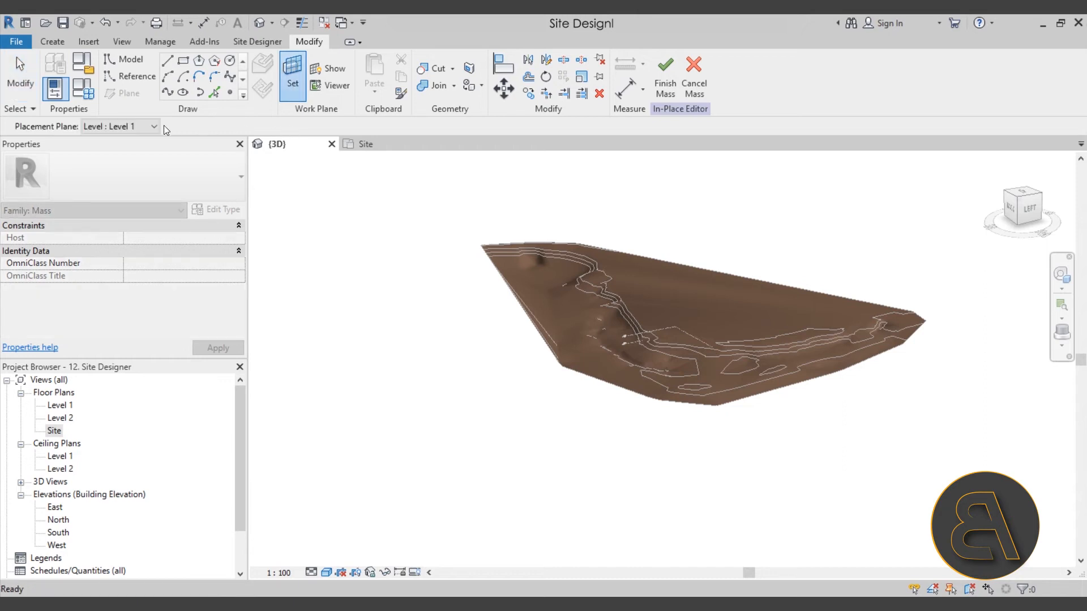
pyautogui.click(144, 126)
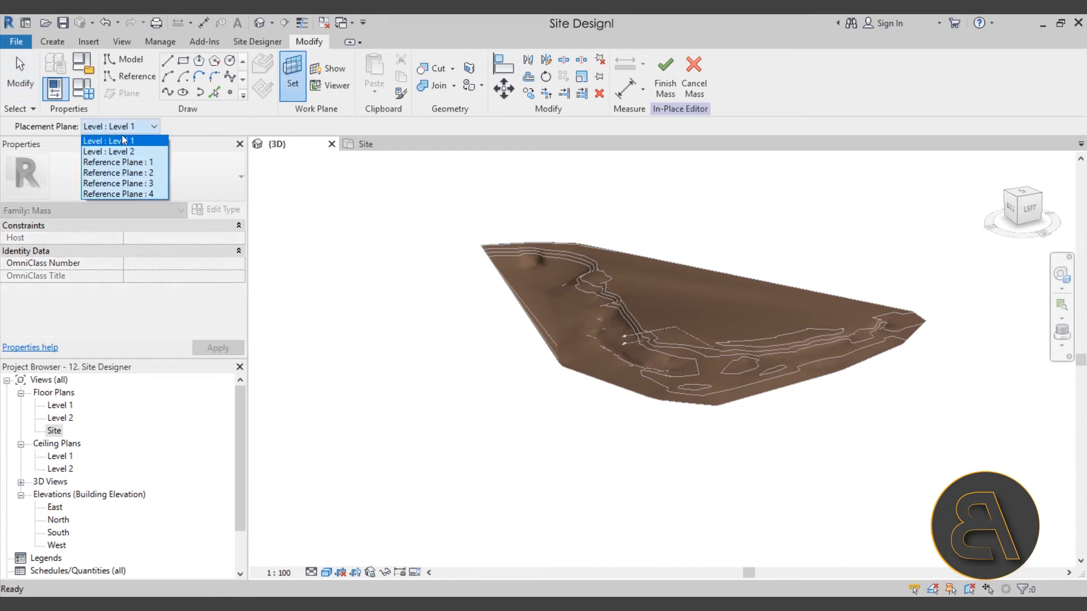
pyautogui.click(146, 162)
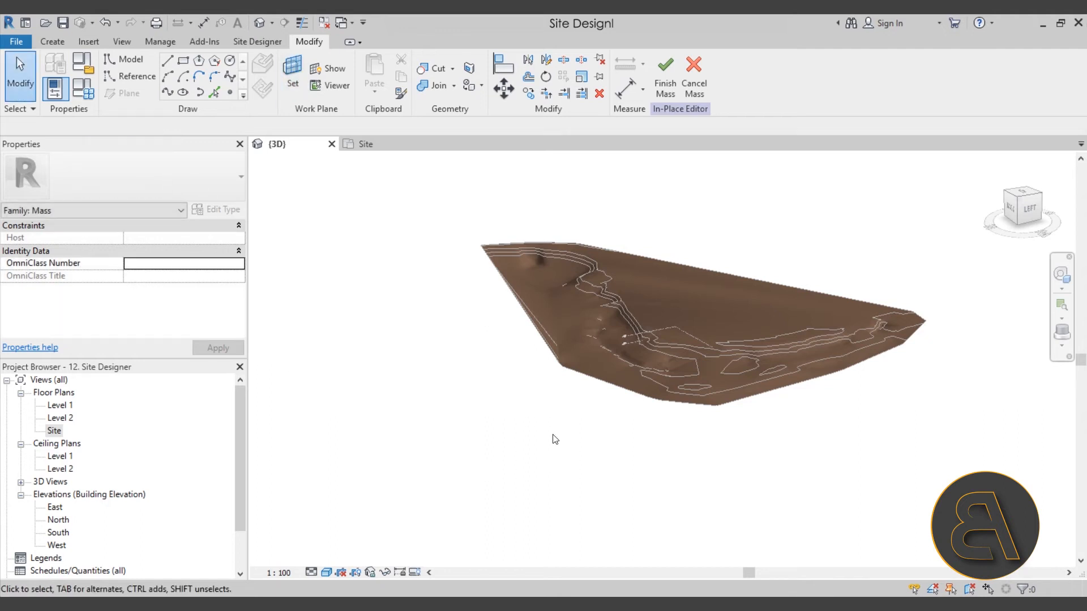
pyautogui.click(332, 69)
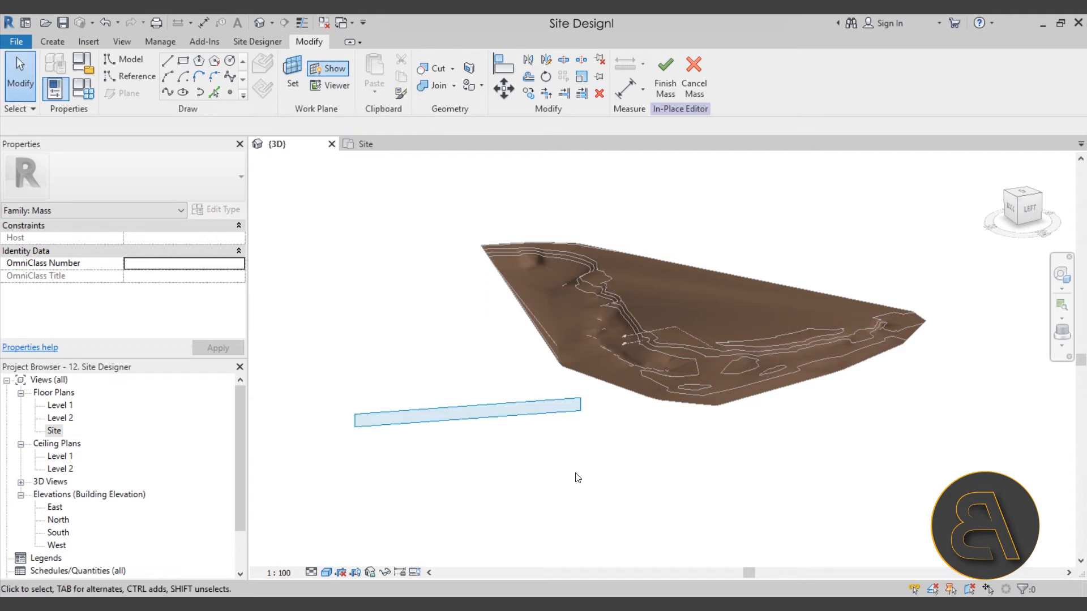
# - Draw a wavy model spline on Reference Plane : 1, with a low wave at one end rising to a larger hump at the other
pyautogui.scroll(2, 401, 437)
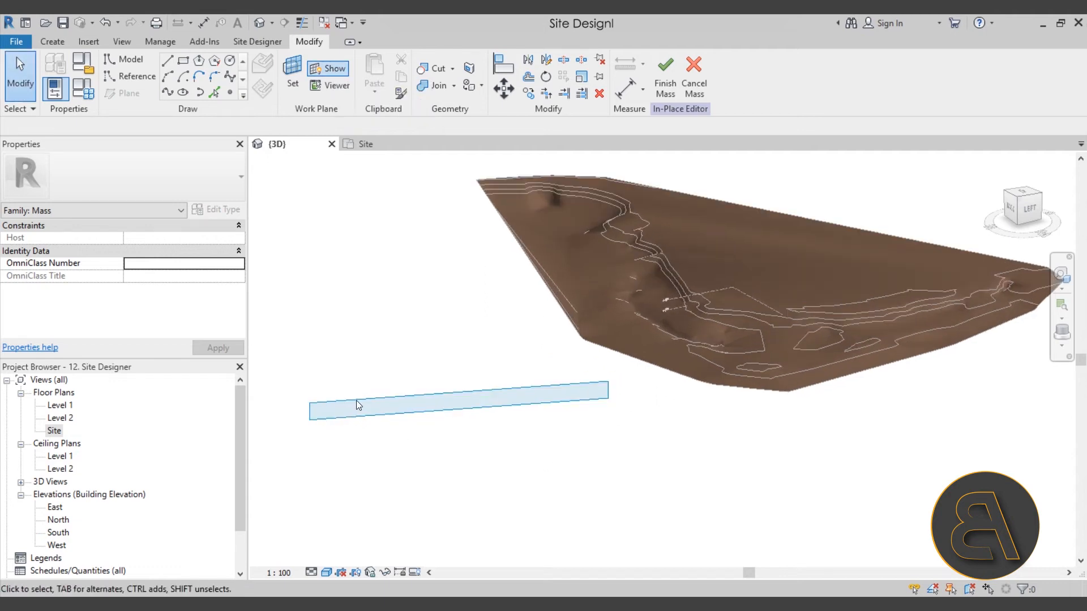
pyautogui.moveTo(424, 456)
pyautogui.keyDown('shift'); pyautogui.mouseDown(button='middle')
pyautogui.moveTo(443, 440)
pyautogui.moveTo(434, 447)
pyautogui.mouseUp(button='middle'); pyautogui.keyUp('shift')
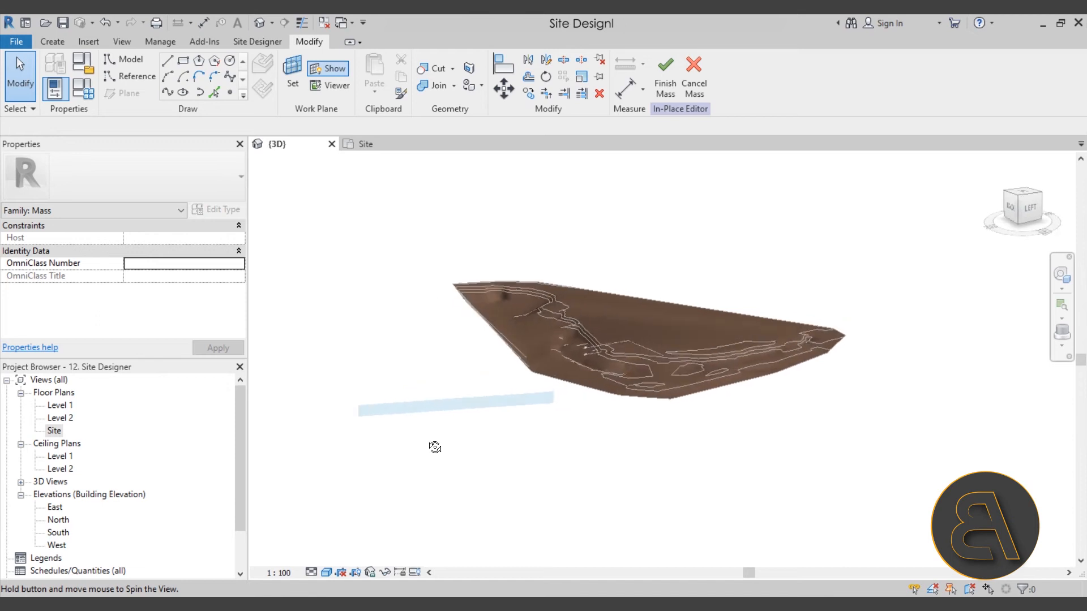
pyautogui.scroll(3, 373, 423)
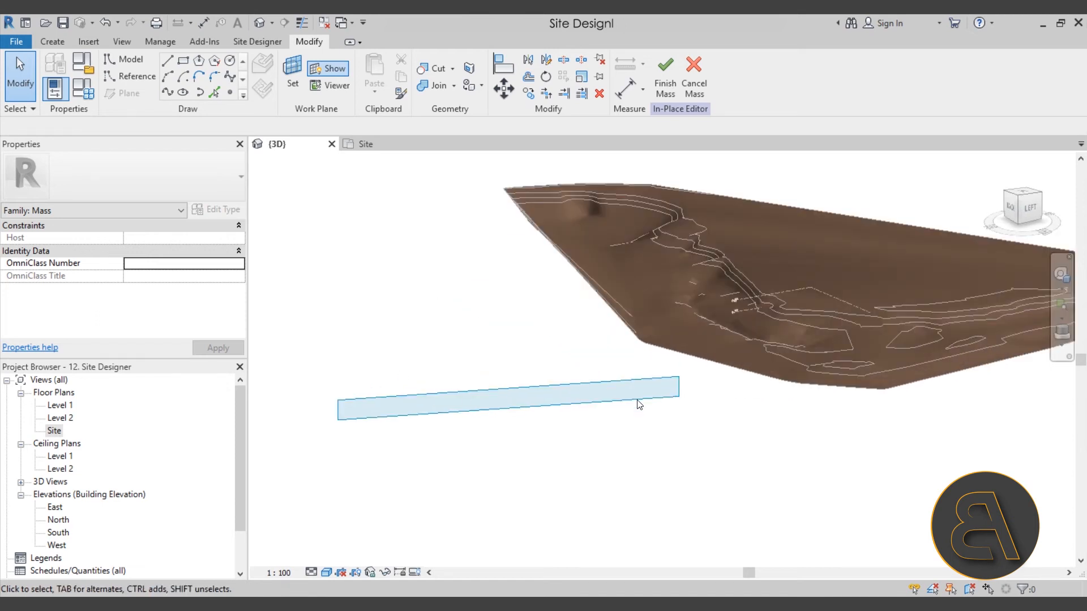
pyautogui.click(168, 92)
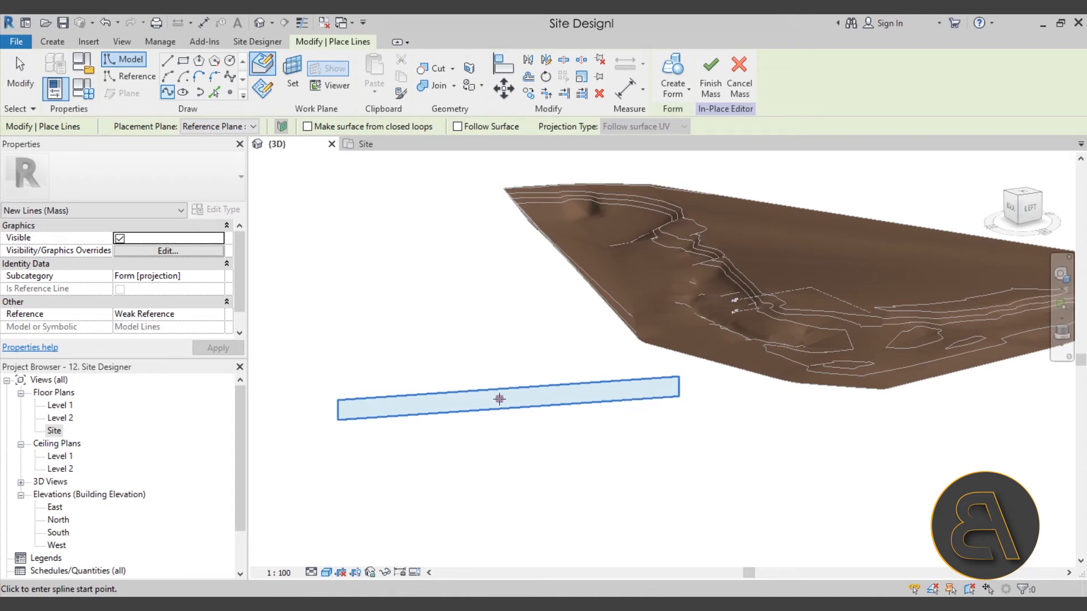
pyautogui.scroll(2, 642, 391)
pyautogui.click(643, 394)
pyautogui.click(607, 377)
pyautogui.click(470, 397)
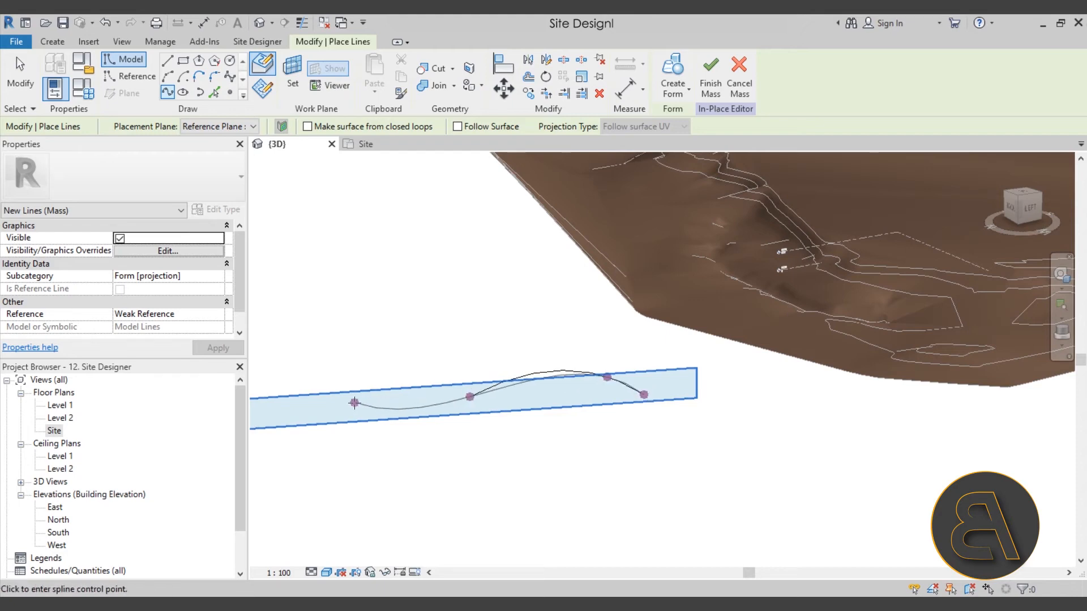
pyautogui.moveTo(354, 403); pyautogui.dragTo(616, 381, button='middle')
pyautogui.scroll(-1, 611, 373)
pyautogui.click(608, 368)
pyautogui.click(558, 332)
pyautogui.click(501, 289)
pyautogui.click(409, 295)
pyautogui.doubleClick(360, 320)
pyautogui.click(361, 320)
pyautogui.doubleClick(322, 328)
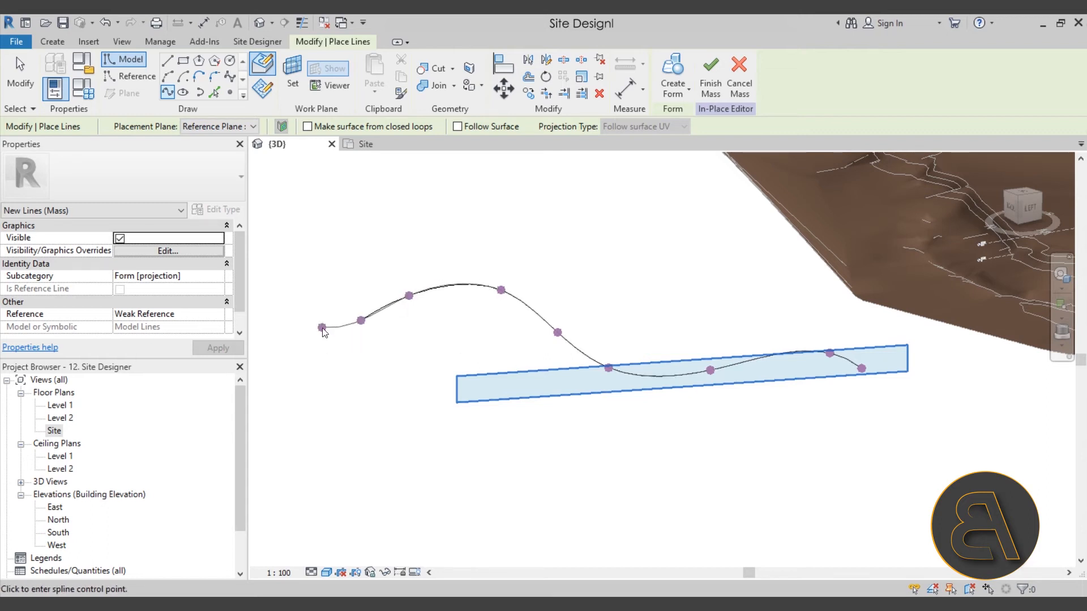
pyautogui.scroll(-3, 328, 351)
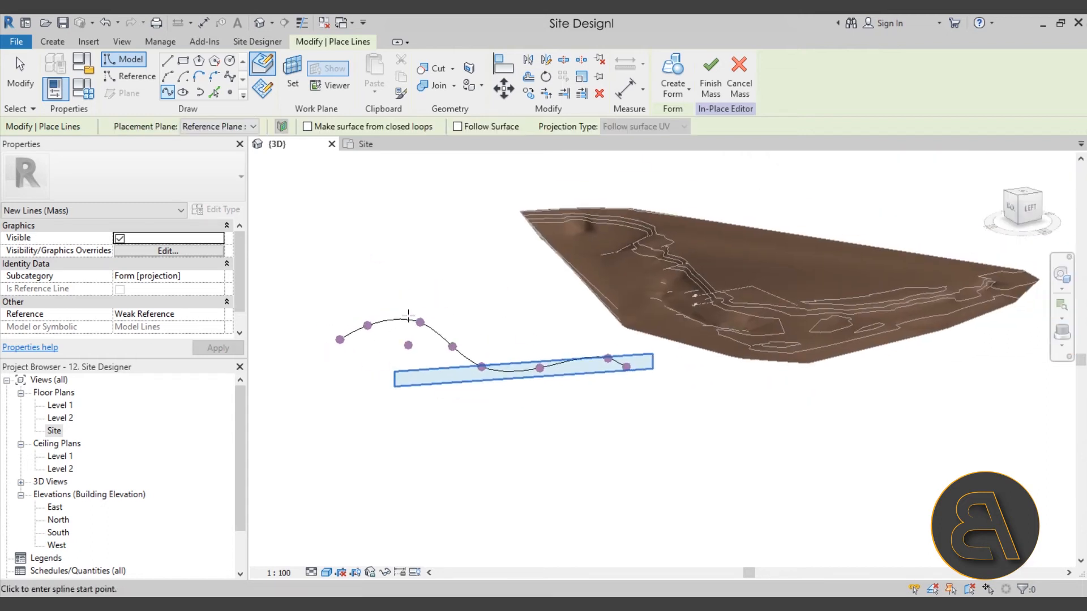
# - Set the placement plane to Reference Plane : 2 and draw a second wavy spline on it, behind the first one
pyautogui.click(207, 130)
pyautogui.click(222, 183)
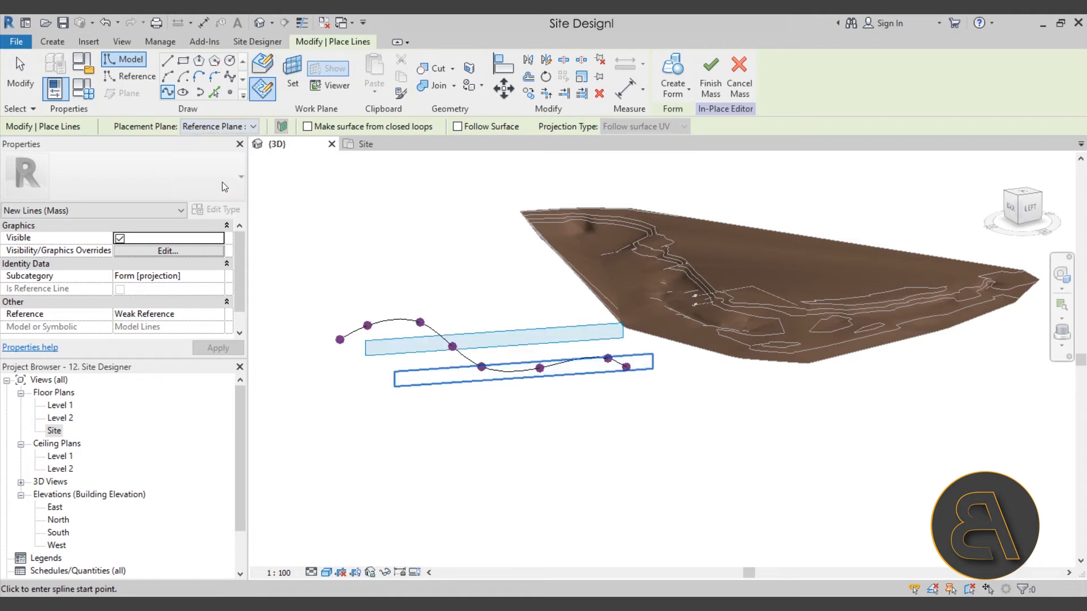
pyautogui.scroll(2, 577, 330)
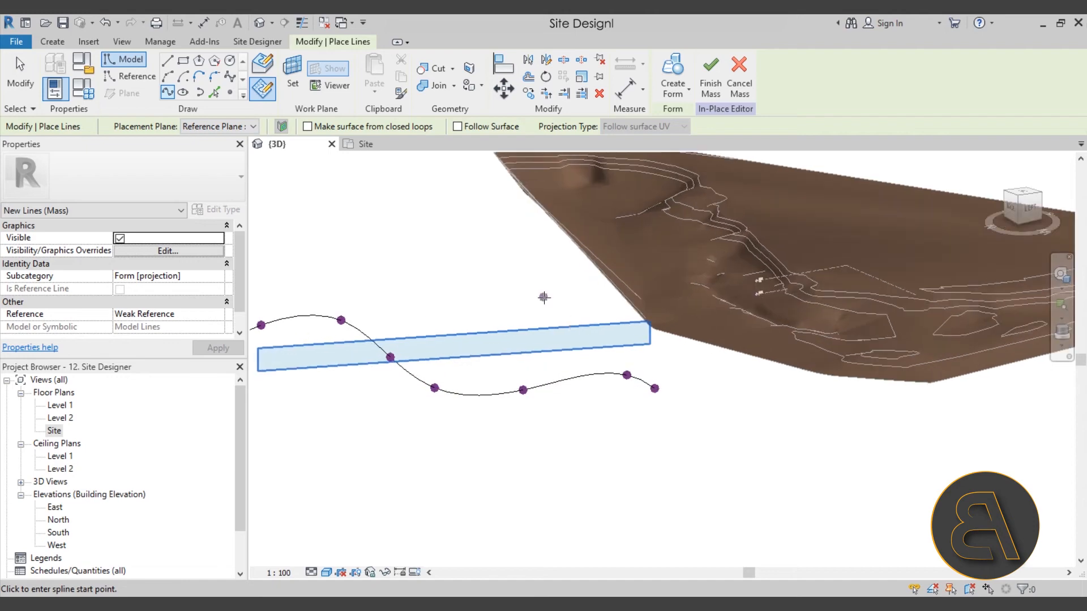
pyautogui.click(263, 91)
pyautogui.keyDown('shift'); pyautogui.moveTo(382, 206); pyautogui.dragTo(362, 213, button='middle'); pyautogui.keyUp('shift')
pyautogui.scroll(-1, 535, 356)
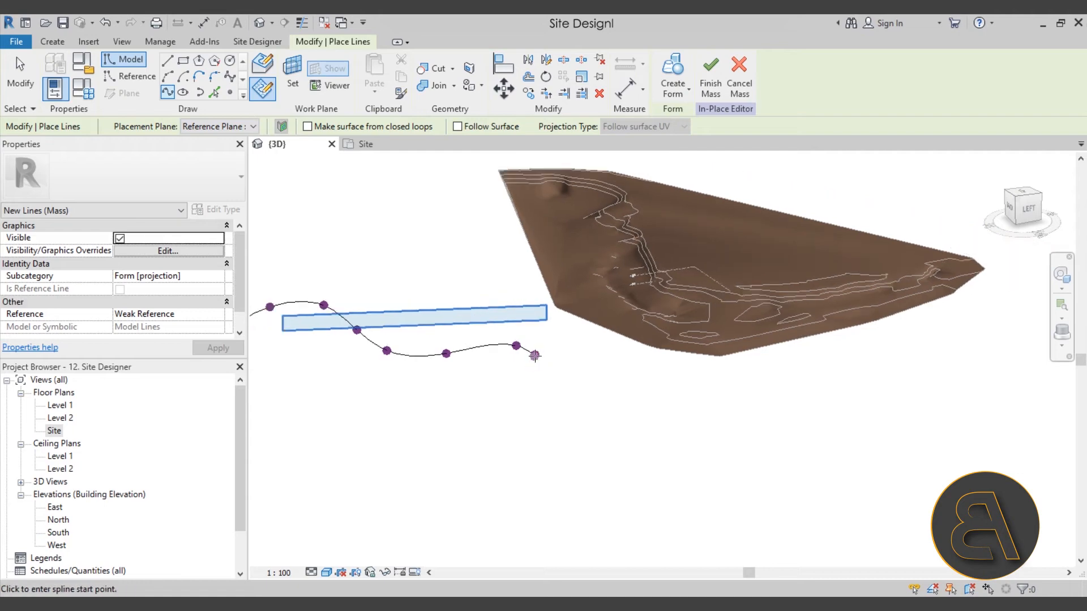
pyautogui.moveTo(535, 356); pyautogui.dragTo(578, 357, button='middle')
pyautogui.scroll(2, 566, 320)
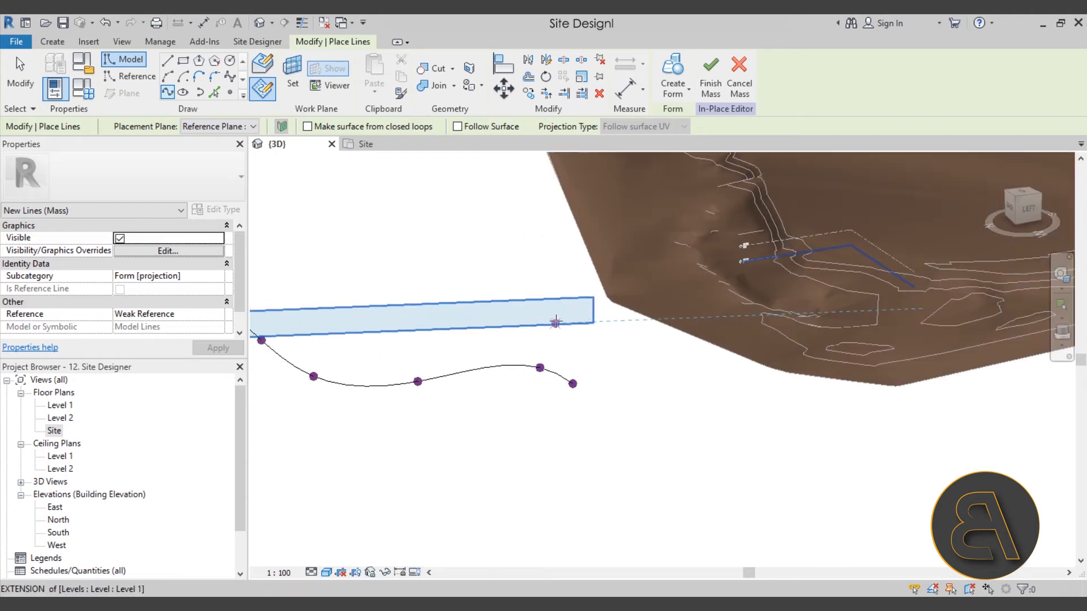
pyautogui.click(578, 290)
pyautogui.click(525, 310)
pyautogui.click(413, 306)
pyautogui.click(386, 285)
pyautogui.scroll(-1, 339, 198)
pyautogui.moveTo(340, 198); pyautogui.dragTo(499, 214, button='middle')
pyautogui.click(471, 226)
pyautogui.click(367, 244)
pyautogui.click(315, 276)
pyautogui.click(287, 275)
pyautogui.press('Escape')
pyautogui.press('Escape')
# - Set the placement plane to Reference Plane : 3 and draw a third wavy spline with a central peak on it
pyautogui.scroll(-2, 340, 227)
pyautogui.moveTo(355, 221); pyautogui.dragTo(382, 302, button='middle')
pyautogui.scroll(1, 381, 301)
pyautogui.click(206, 127)
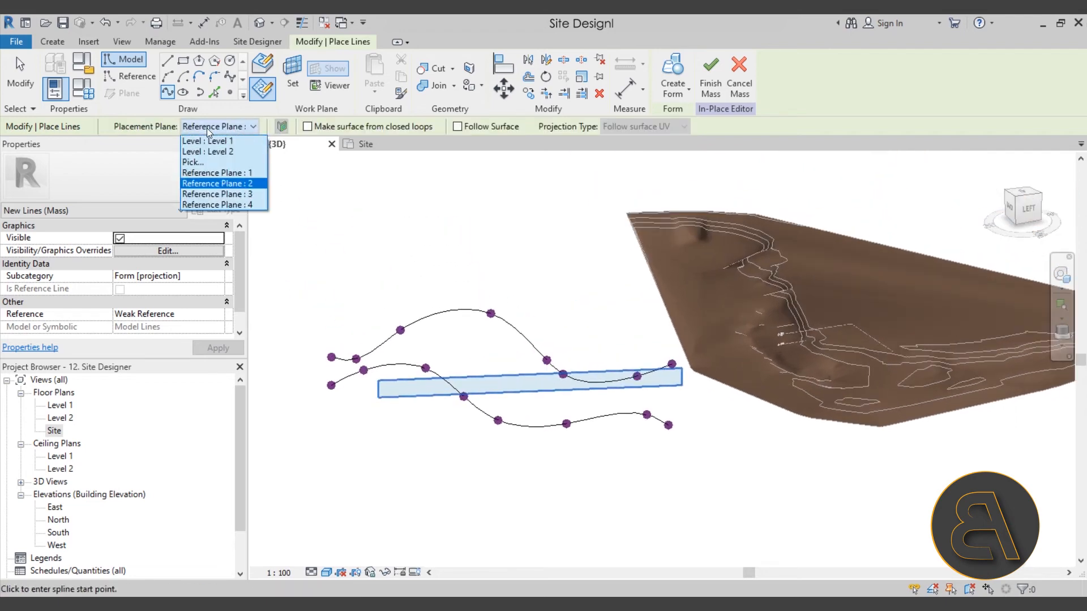
pyautogui.click(222, 188)
pyautogui.keyDown('shift'); pyautogui.moveTo(464, 283); pyautogui.dragTo(528, 249, button='middle'); pyautogui.keyUp('shift')
pyautogui.scroll(2, 529, 249)
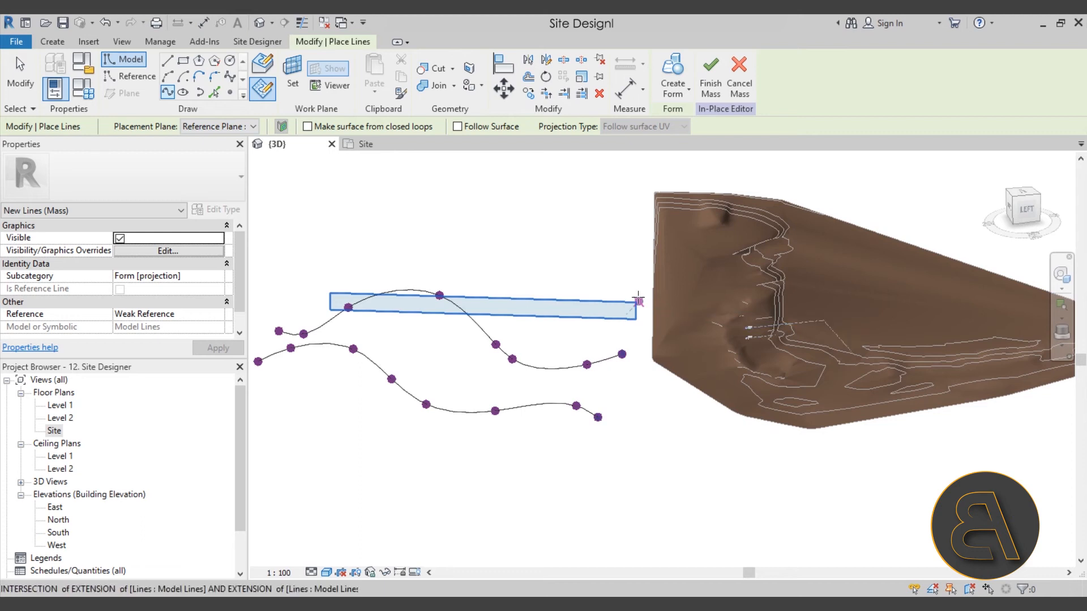
pyautogui.click(635, 292)
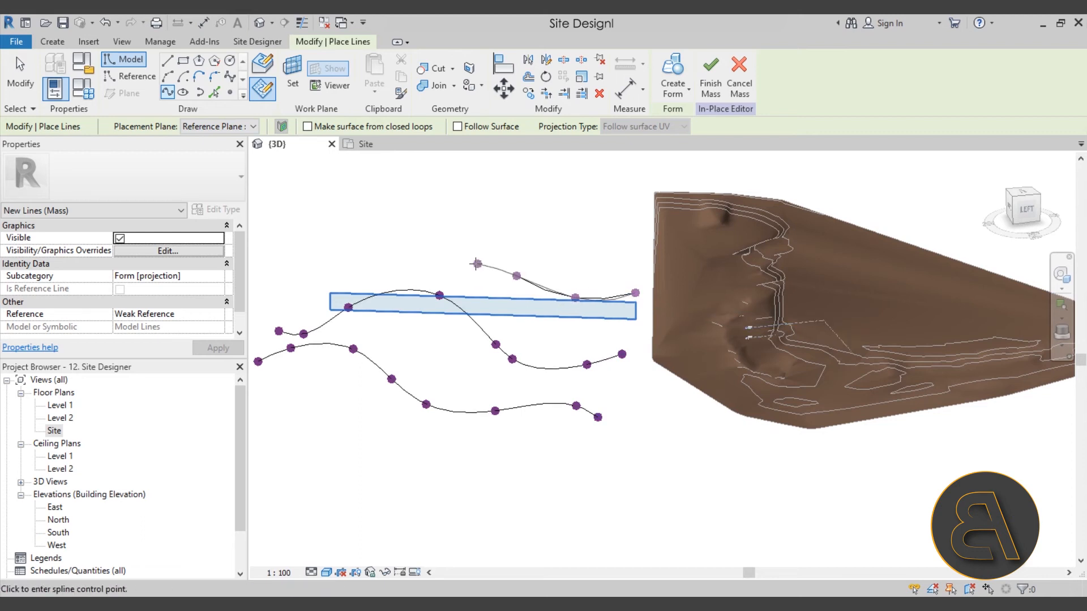
pyautogui.click(452, 282)
pyautogui.click(410, 301)
pyautogui.scroll(-1, 374, 318)
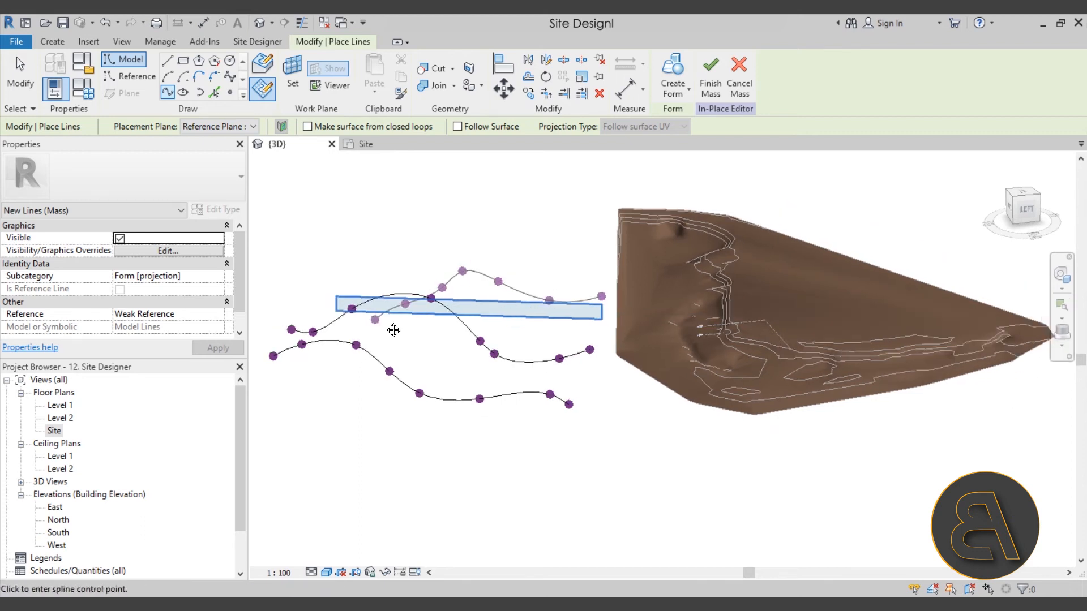
pyautogui.moveTo(374, 317); pyautogui.dragTo(538, 320, button='middle')
pyautogui.click(496, 308)
pyautogui.click(465, 303)
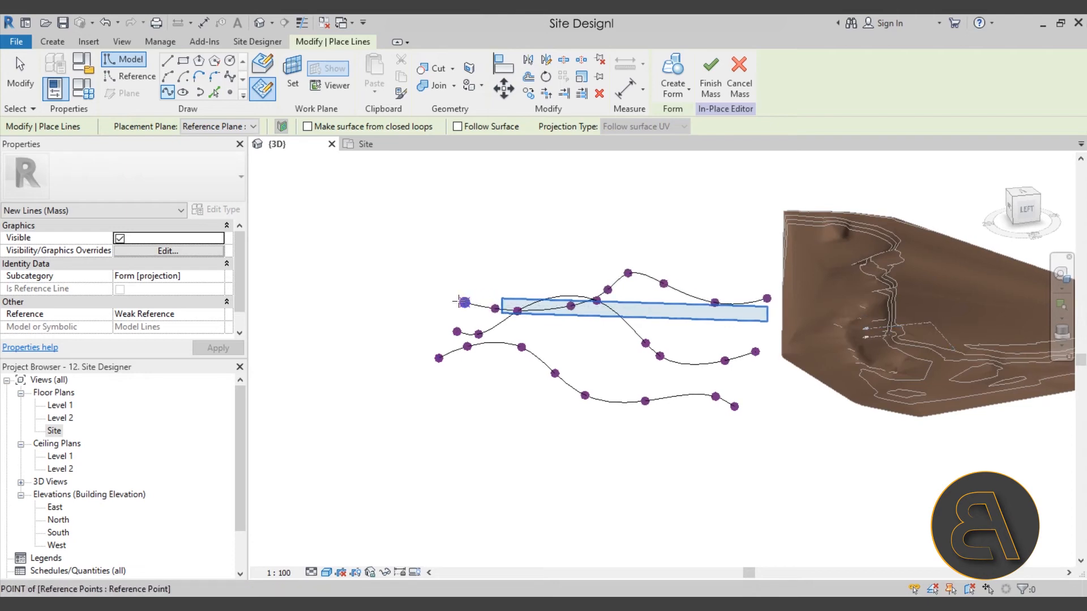
pyautogui.press('Escape')
# - Set the placement plane to Reference Plane : 4, draw a fourth wavy spline along it and leave the spline command
pyautogui.scroll(-1, 525, 262)
pyautogui.keyDown('shift'); pyautogui.moveTo(527, 263); pyautogui.dragTo(546, 300, button='middle'); pyautogui.keyUp('shift')
pyautogui.moveTo(569, 250); pyautogui.dragTo(547, 294, button='middle')
pyautogui.scroll(1, 547, 294)
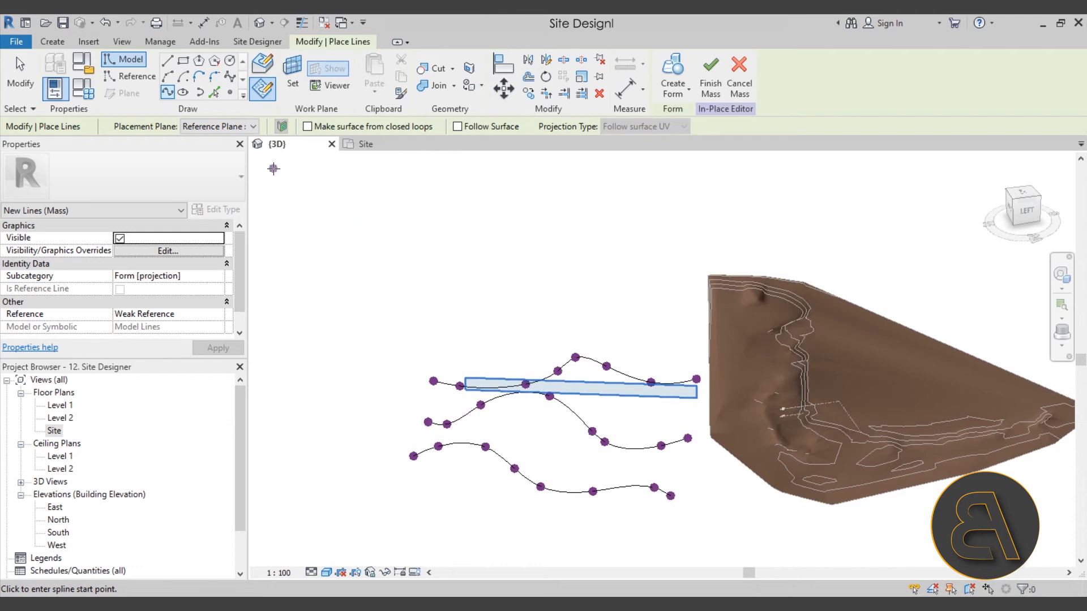
pyautogui.click(237, 130)
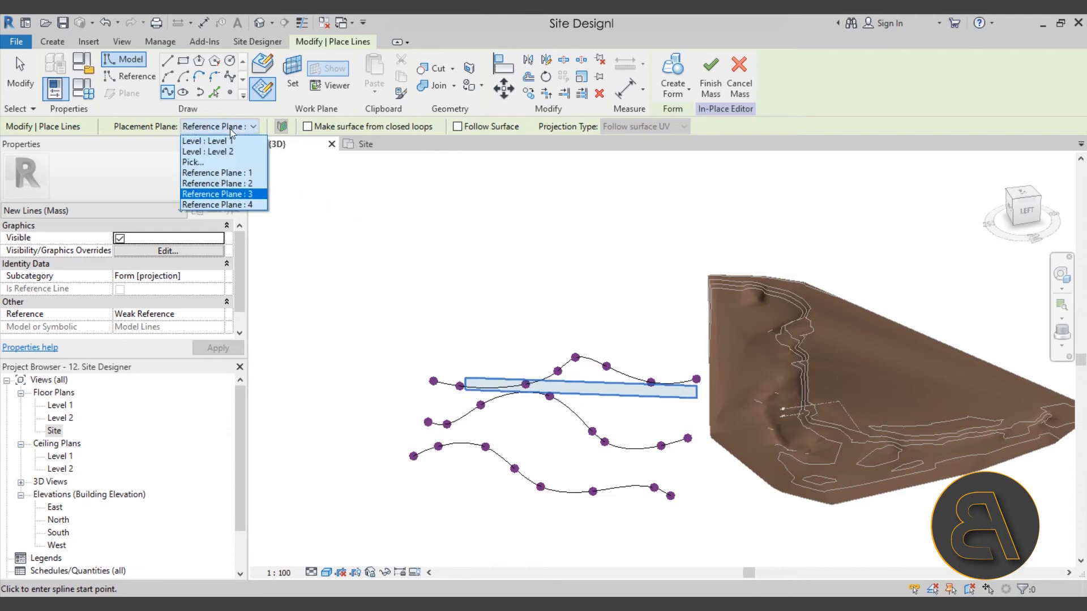
pyautogui.click(247, 205)
pyautogui.keyDown('shift'); pyautogui.moveTo(574, 306); pyautogui.dragTo(686, 303, button='middle'); pyautogui.keyUp('shift')
pyautogui.click(737, 285)
pyautogui.click(644, 284)
pyautogui.click(601, 321)
pyautogui.click(540, 327)
pyautogui.click(422, 278)
pyautogui.click(374, 281)
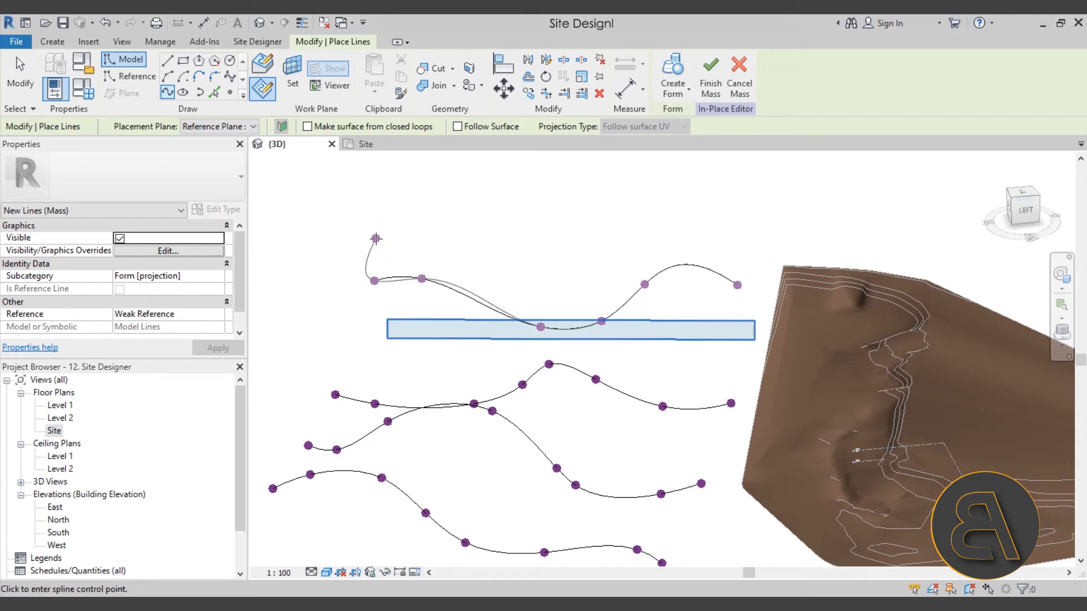
pyautogui.press('Escape')
pyautogui.press('Escape')
# - Create a form from all four wavy splines to make one continuous undulating mass surface
pyautogui.keyDown('shift'); pyautogui.moveTo(381, 252); pyautogui.dragTo(456, 281, button='middle'); pyautogui.keyUp('shift')
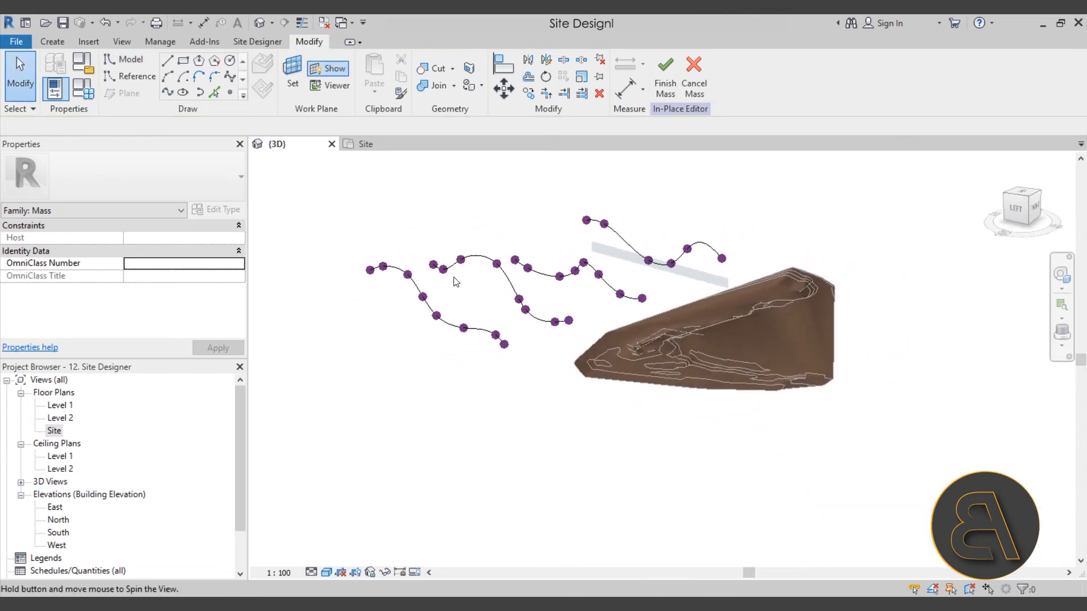
pyautogui.scroll(2, 451, 307)
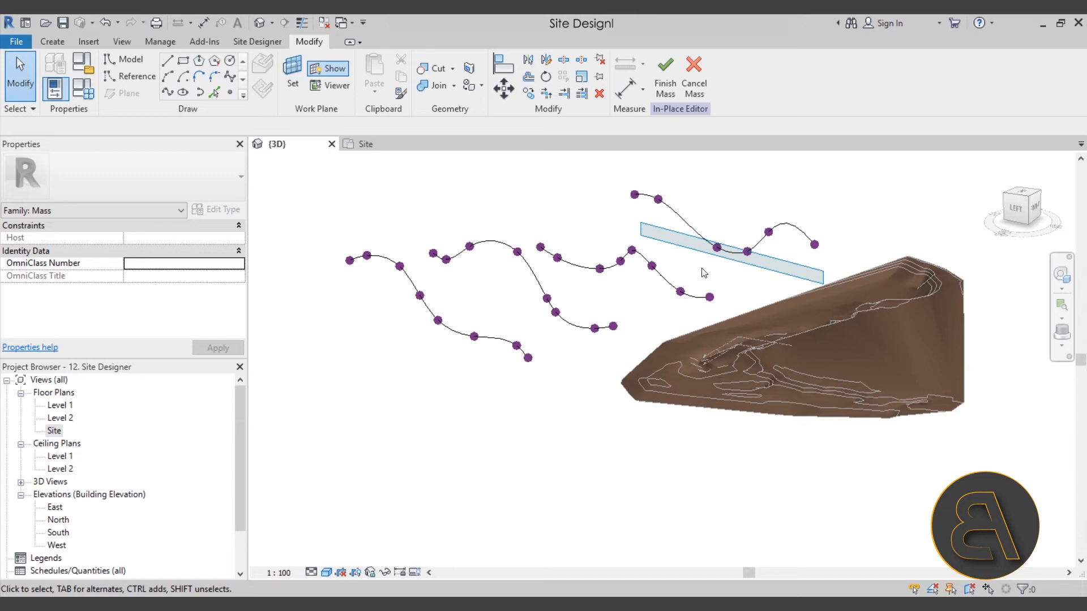
pyautogui.moveTo(703, 272); pyautogui.dragTo(686, 309, button='middle')
pyautogui.click(667, 263)
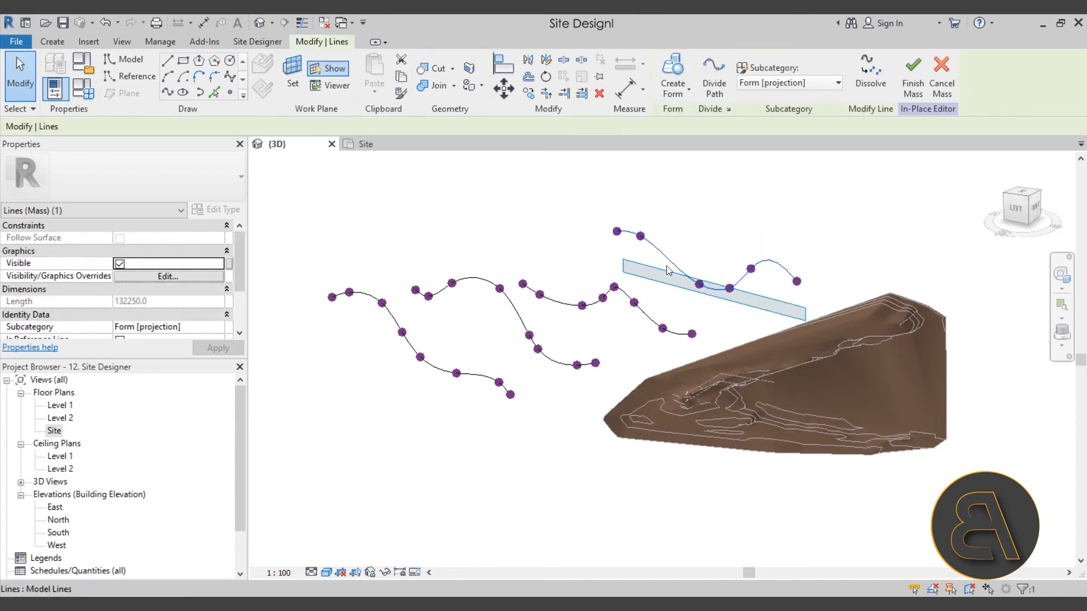
pyautogui.keyDown('ctrl'); pyautogui.click(645, 317); pyautogui.keyUp('ctrl')
pyautogui.keyDown('ctrl'); pyautogui.click(515, 311); pyautogui.keyUp('ctrl')
pyautogui.keyDown('ctrl'); pyautogui.click(414, 347); pyautogui.keyUp('ctrl')
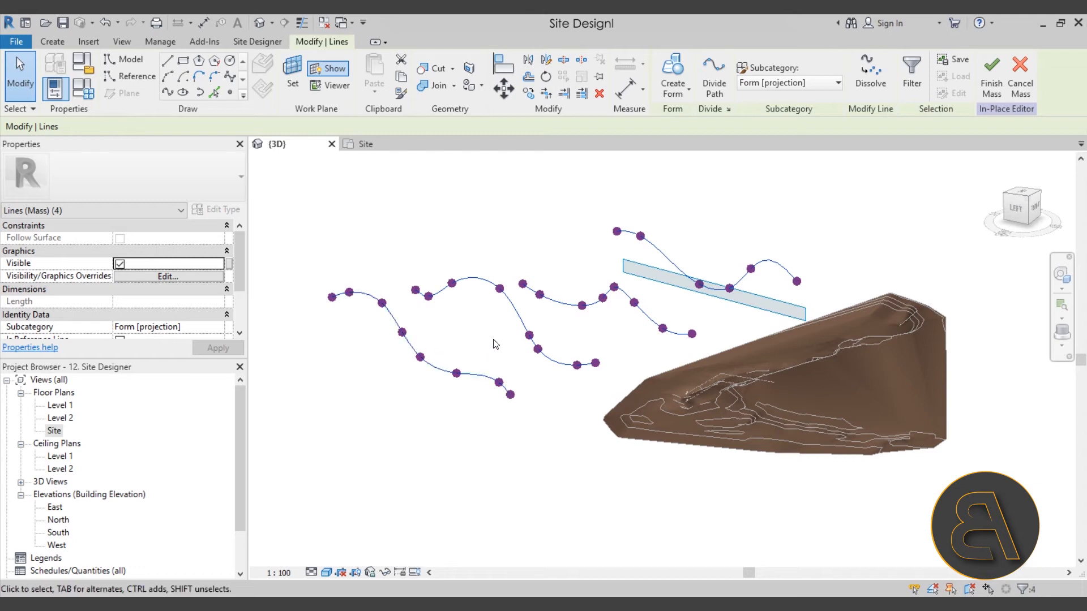
pyautogui.click(672, 73)
# - Finish the in-place mass and look over the undulating surface beside the toposurface
pyautogui.keyDown('shift'); pyautogui.moveTo(575, 356); pyautogui.dragTo(527, 429, button='middle'); pyautogui.keyUp('shift')
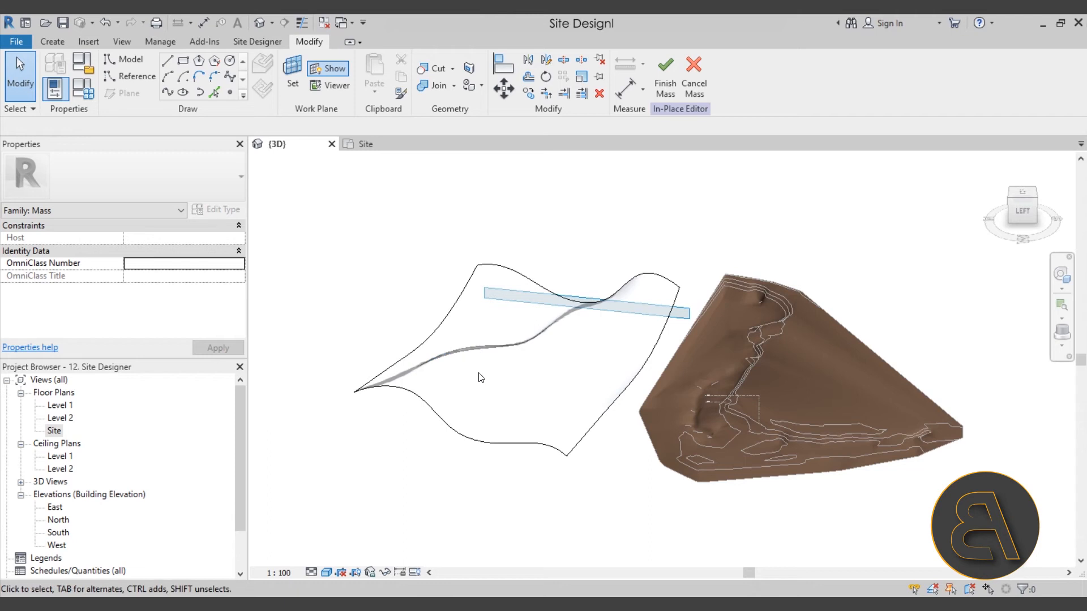
pyautogui.moveTo(528, 390)
pyautogui.keyDown('shift'); pyautogui.mouseDown(button='middle')
pyautogui.moveTo(560, 350)
pyautogui.moveTo(504, 335)
pyautogui.moveTo(543, 380)
pyautogui.mouseUp(button='middle'); pyautogui.keyUp('shift')
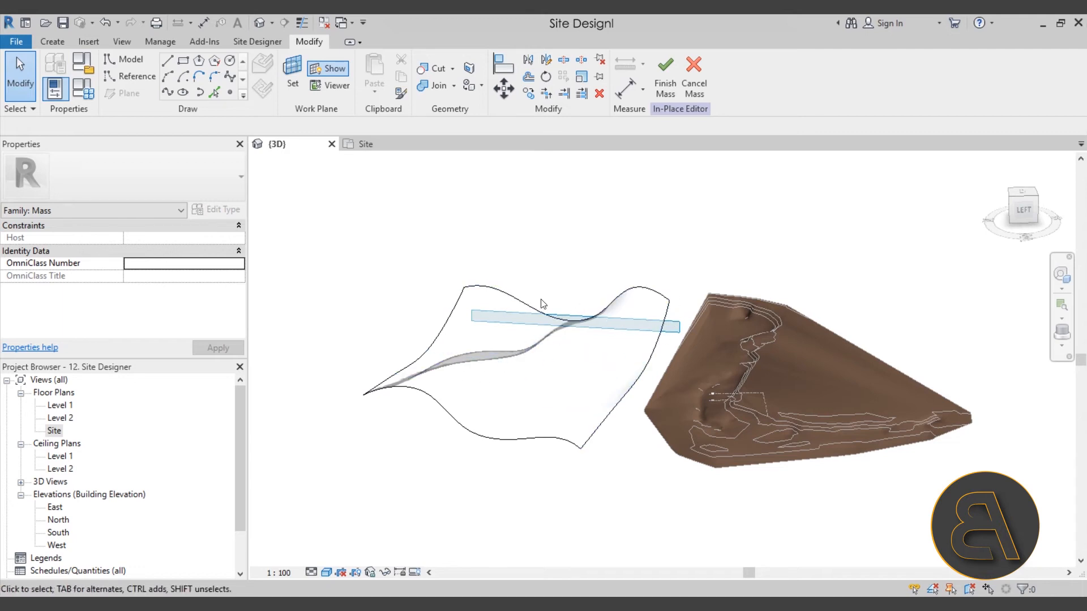
pyautogui.click(662, 96)
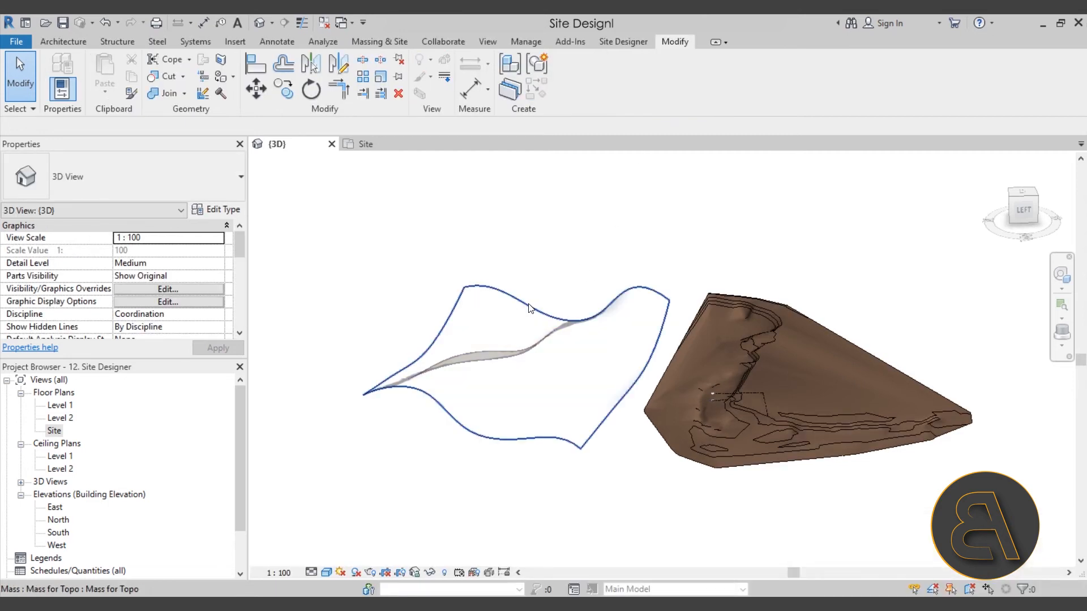
pyautogui.click(591, 367)
pyautogui.keyDown('shift'); pyautogui.moveTo(592, 367); pyautogui.dragTo(554, 394, button='middle'); pyautogui.keyUp('shift')
pyautogui.click(600, 276)
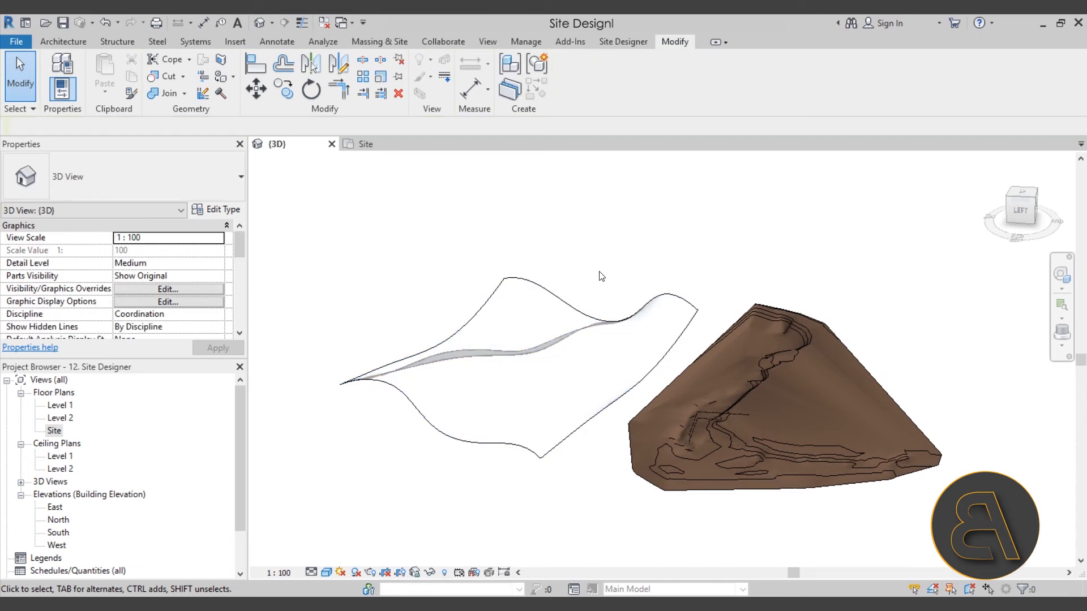
# - Convert the mass to a toposurface named Topo from Mass in the New Construction phase with the original hidden, and select the new surface
pyautogui.click(610, 44)
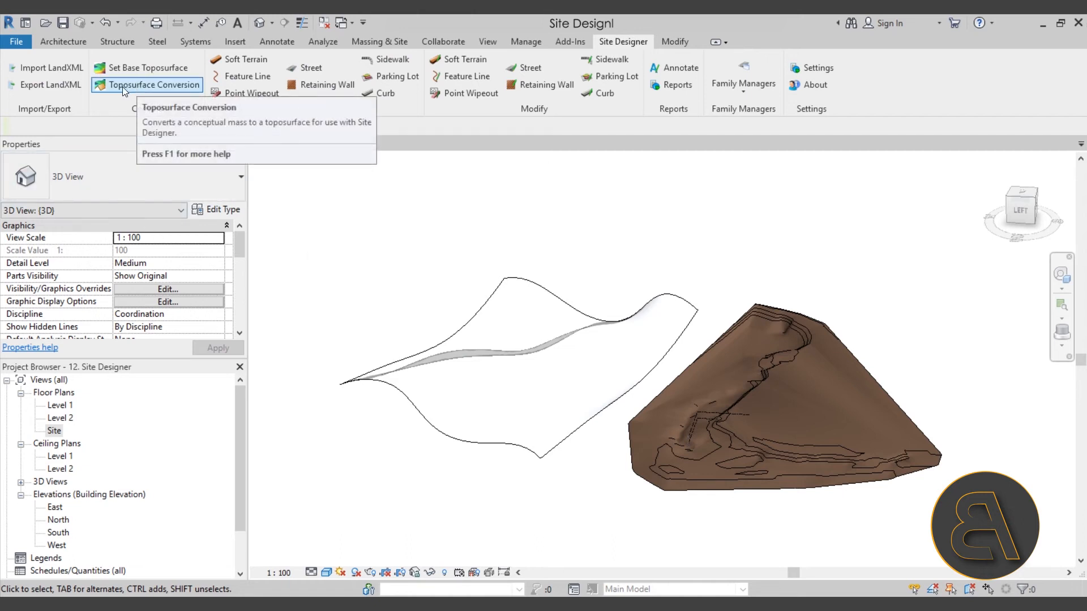
pyautogui.click(137, 87)
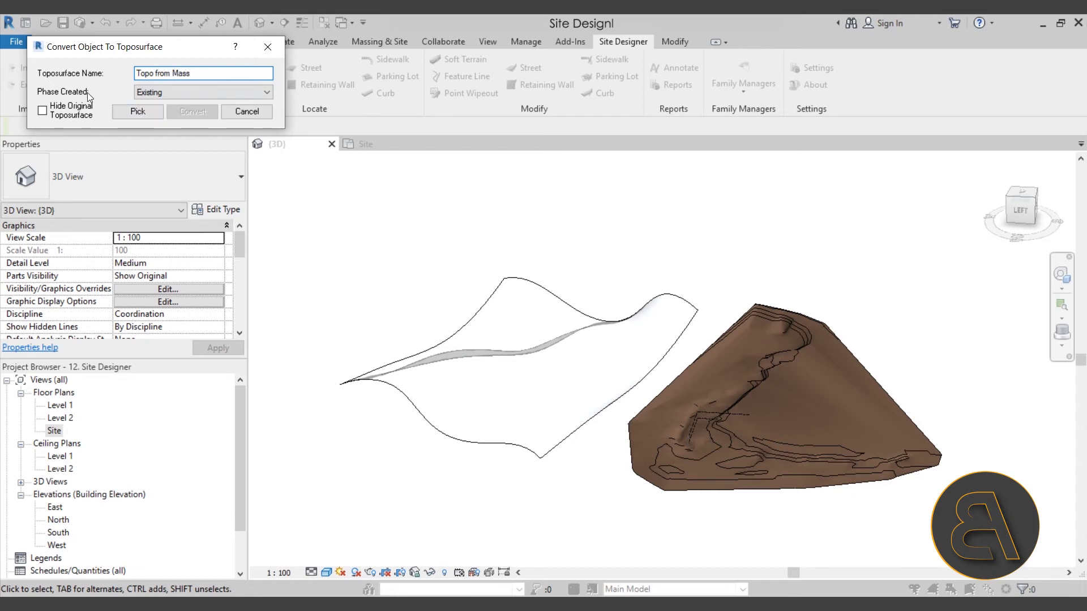
pyautogui.click(158, 93)
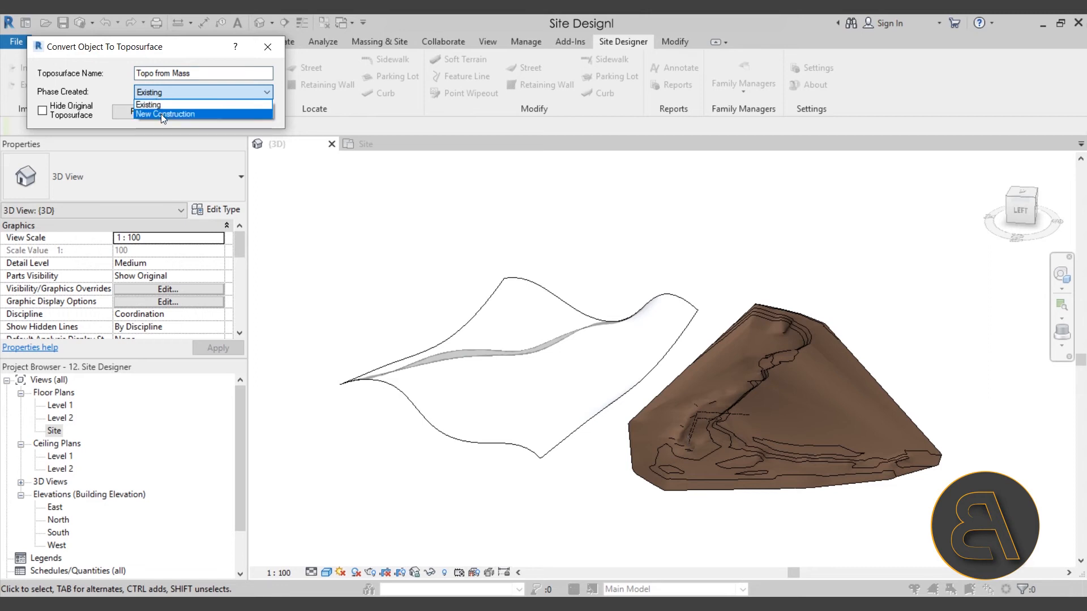
pyautogui.click(160, 113)
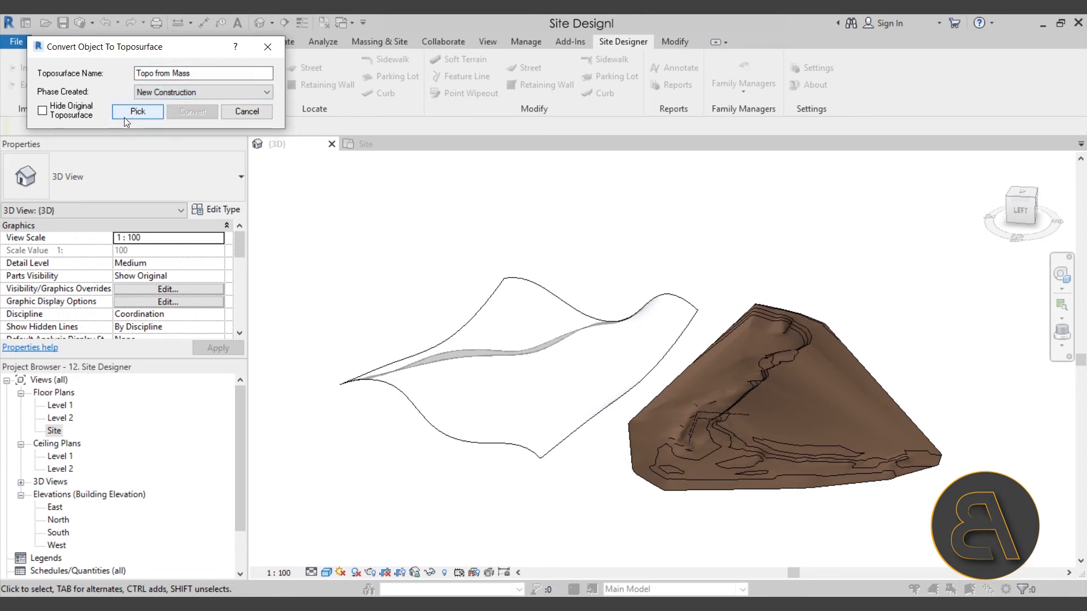
pyautogui.click(63, 116)
pyautogui.click(125, 113)
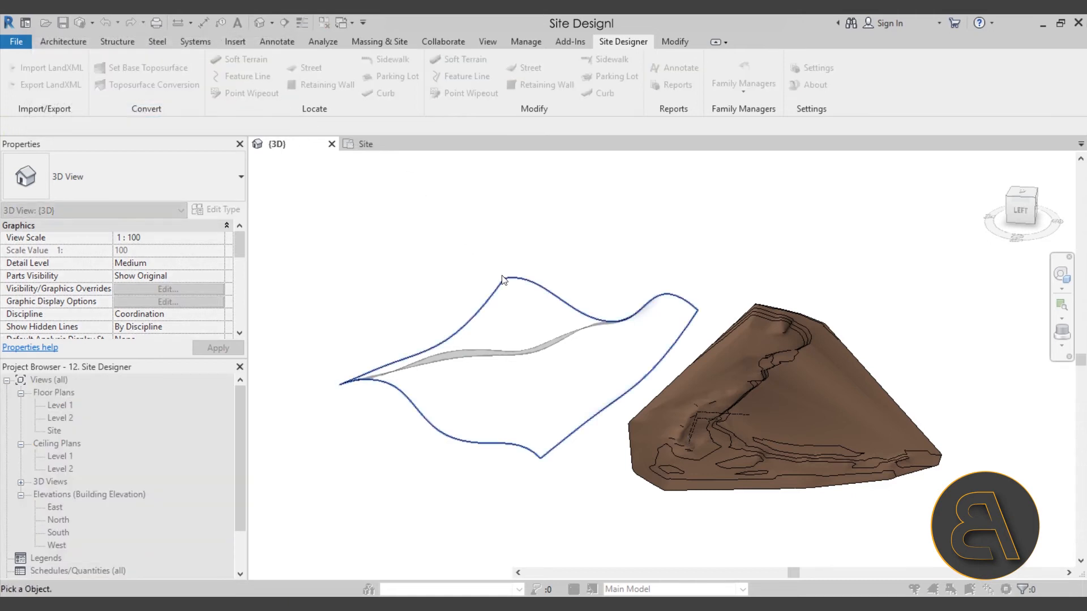
pyautogui.click(515, 301)
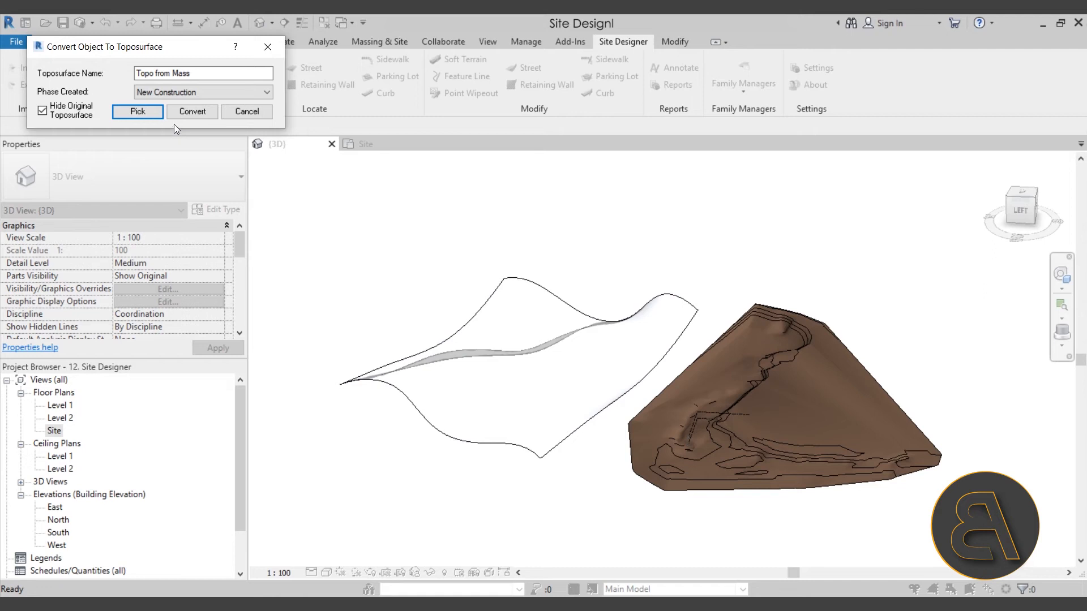
pyautogui.click(192, 112)
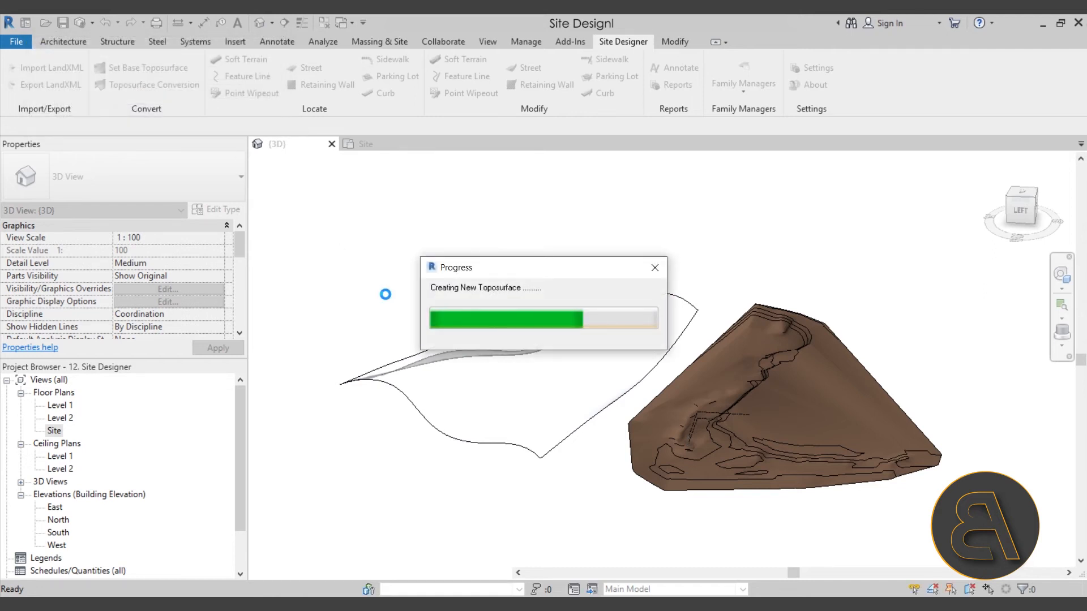
pyautogui.keyDown('shift'); pyautogui.moveTo(516, 444); pyautogui.dragTo(859, 540, button='middle'); pyautogui.keyUp('shift')
pyautogui.click(478, 391)
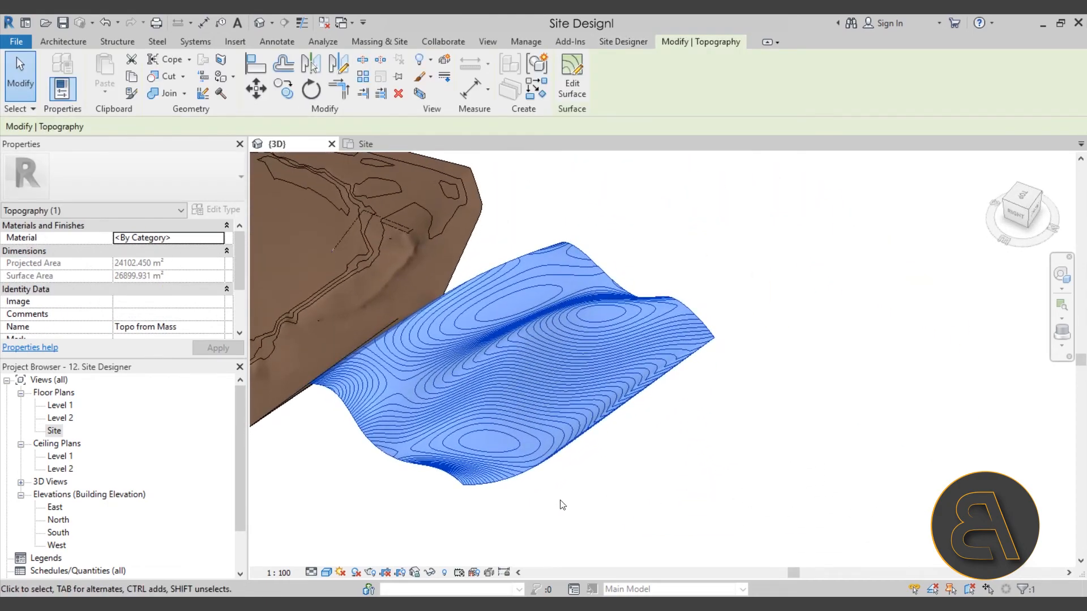
# - Inspect the Topo from Mass surface from several sides, then open it for surface editing and examine its points
pyautogui.keyDown('shift'); pyautogui.moveTo(465, 421); pyautogui.dragTo(840, 362, button='middle'); pyautogui.keyUp('shift')
pyautogui.scroll(5, 452, 419)
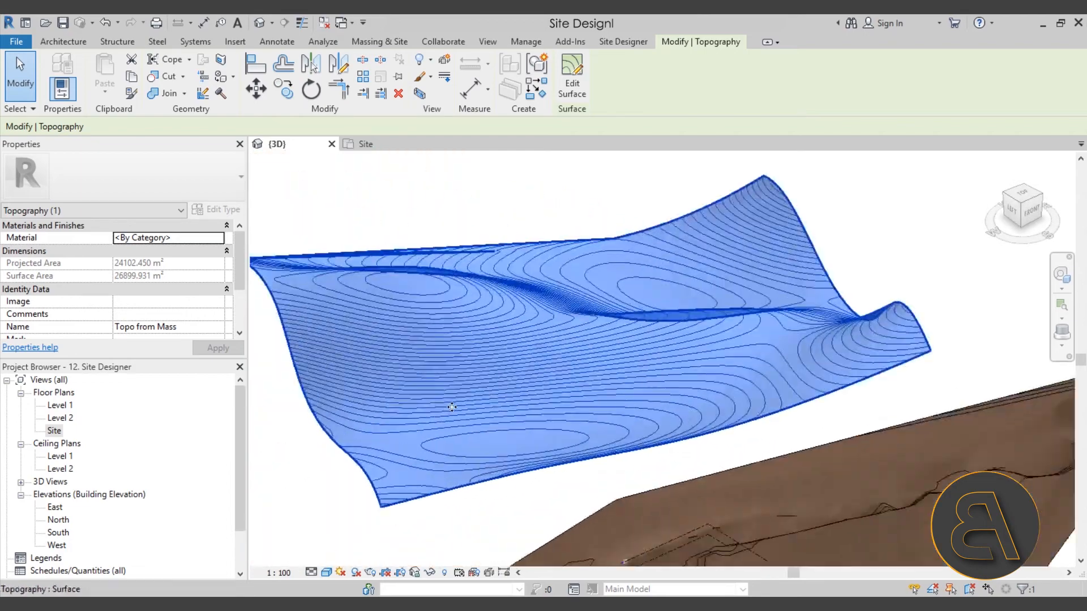
pyautogui.scroll(-3, 650, 354)
pyautogui.keyDown('shift'); pyautogui.moveTo(619, 384); pyautogui.dragTo(529, 498, button='middle'); pyautogui.keyUp('shift')
pyautogui.click(530, 498)
pyautogui.keyDown('shift'); pyautogui.moveTo(525, 368); pyautogui.dragTo(442, 472, button='middle'); pyautogui.keyUp('shift')
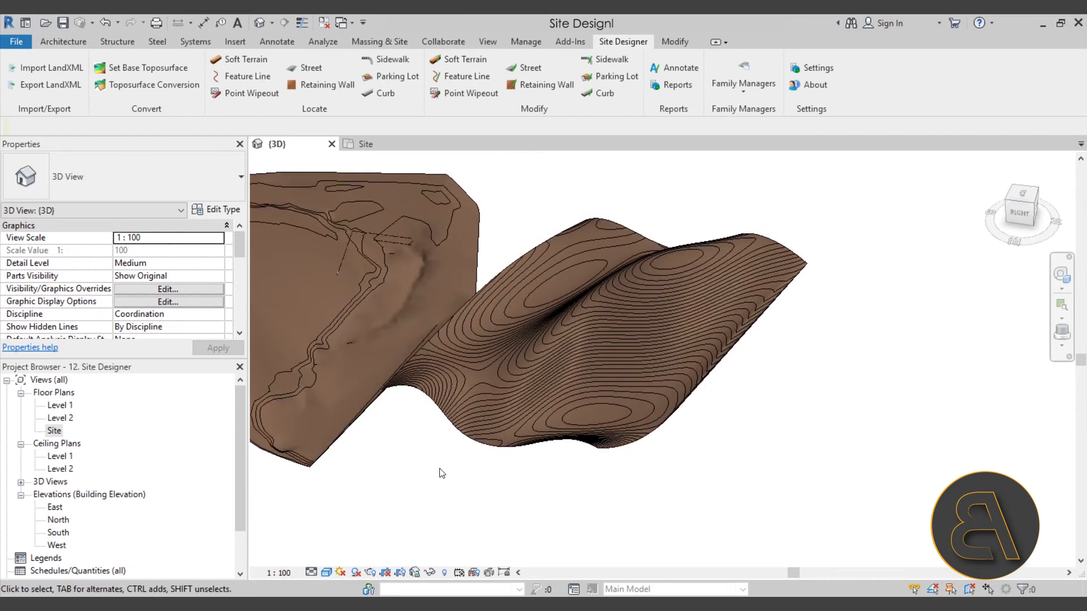
pyautogui.click(476, 443)
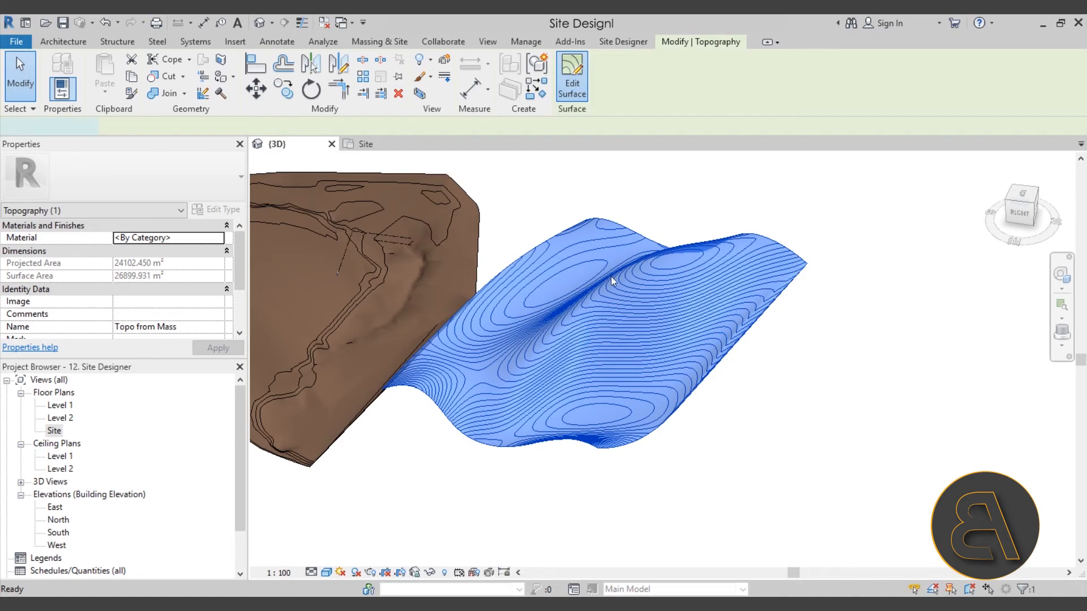
pyautogui.keyDown('shift'); pyautogui.moveTo(677, 357); pyautogui.dragTo(754, 336, button='middle'); pyautogui.keyUp('shift')
pyautogui.scroll(3, 589, 322)
pyautogui.scroll(3, 660, 324)
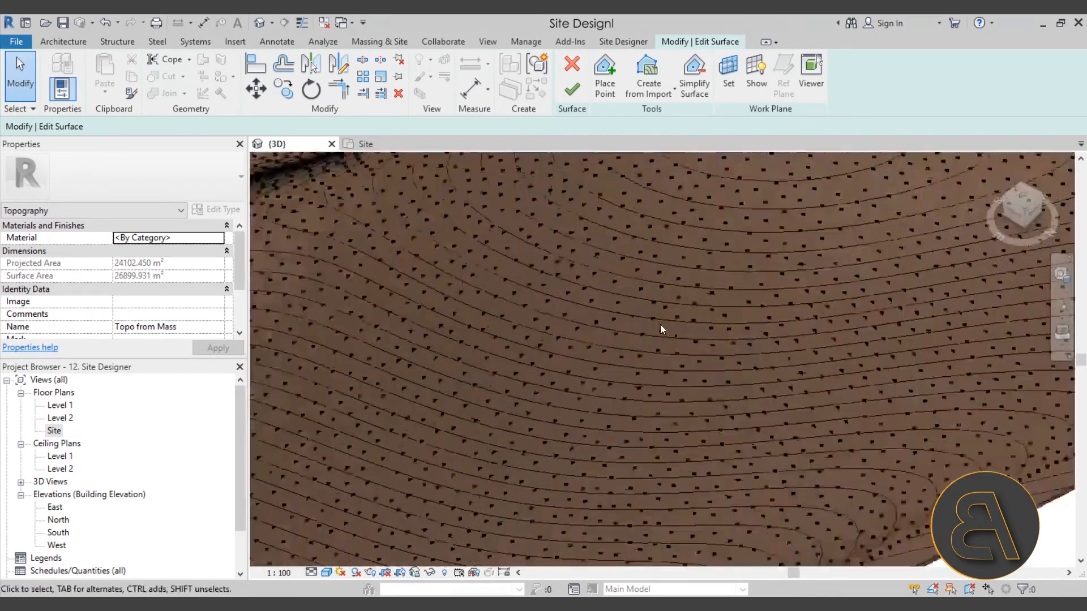
pyautogui.scroll(-4, 680, 321)
pyautogui.keyDown('shift'); pyautogui.moveTo(681, 320); pyautogui.dragTo(571, 362, button='middle'); pyautogui.keyUp('shift')
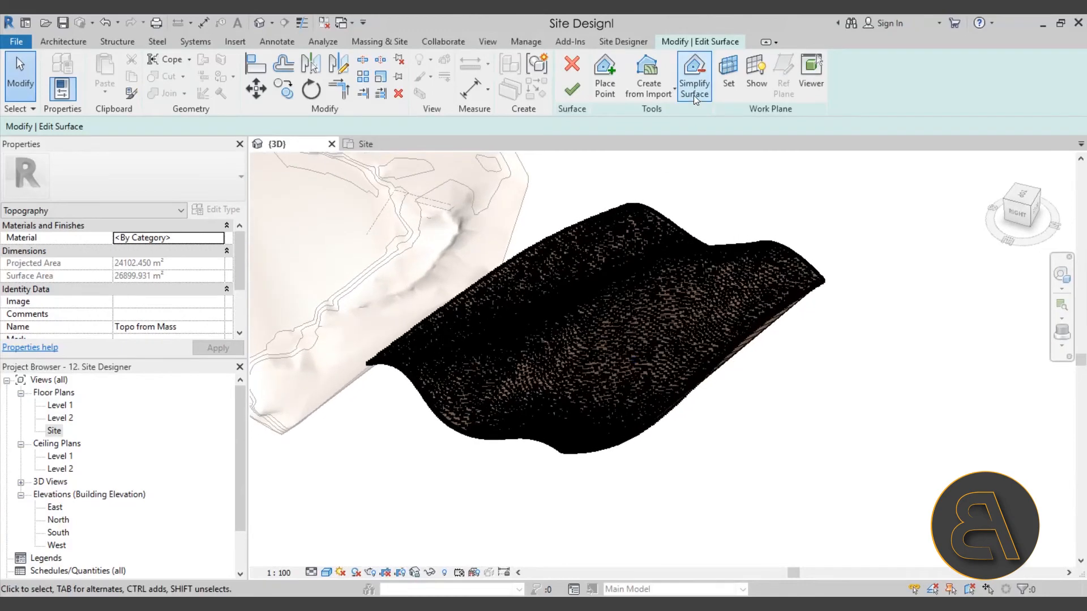
# - Simplify the Topo from Mass surface with an accuracy of 500
pyautogui.click(694, 95)
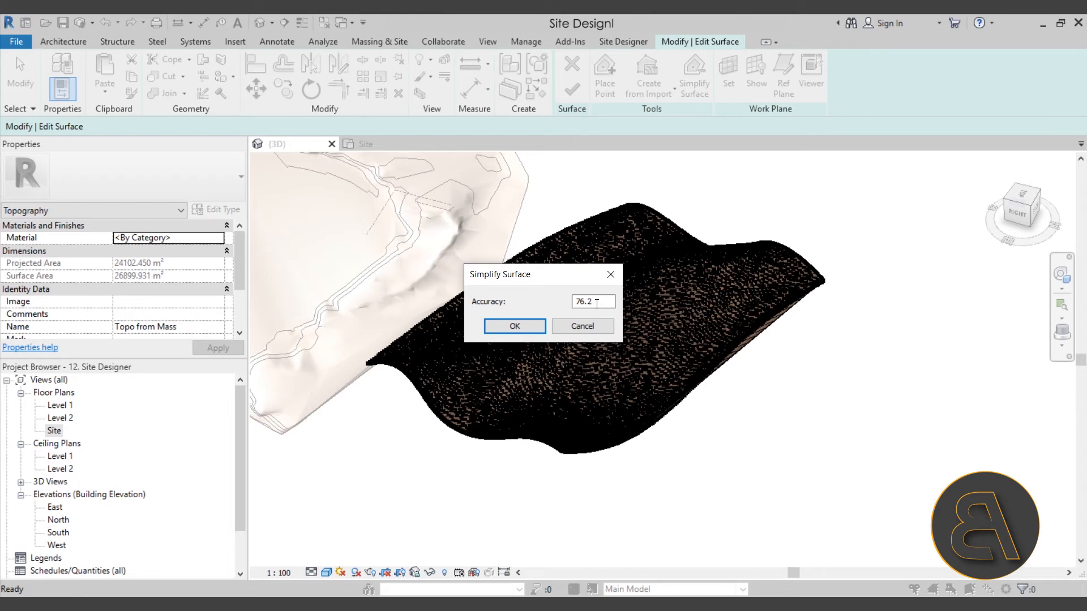
pyautogui.write('500')
pyautogui.press('Return')
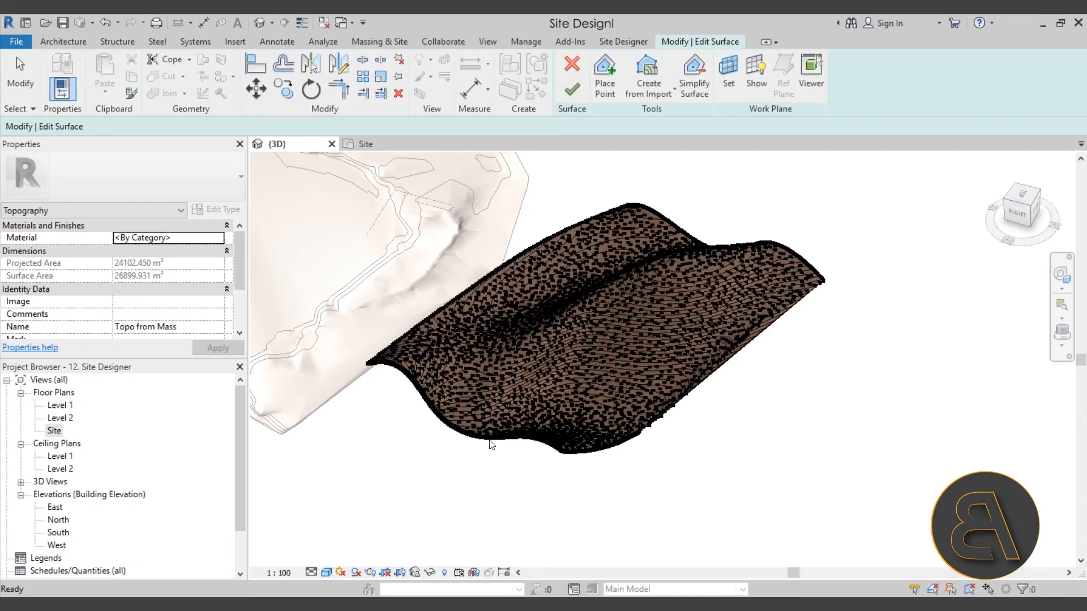
# - Simplify the edited surface again with an accuracy of 1000 to thin out its points further
pyautogui.keyDown('shift'); pyautogui.moveTo(463, 475); pyautogui.dragTo(487, 462, button='middle'); pyautogui.keyUp('shift')
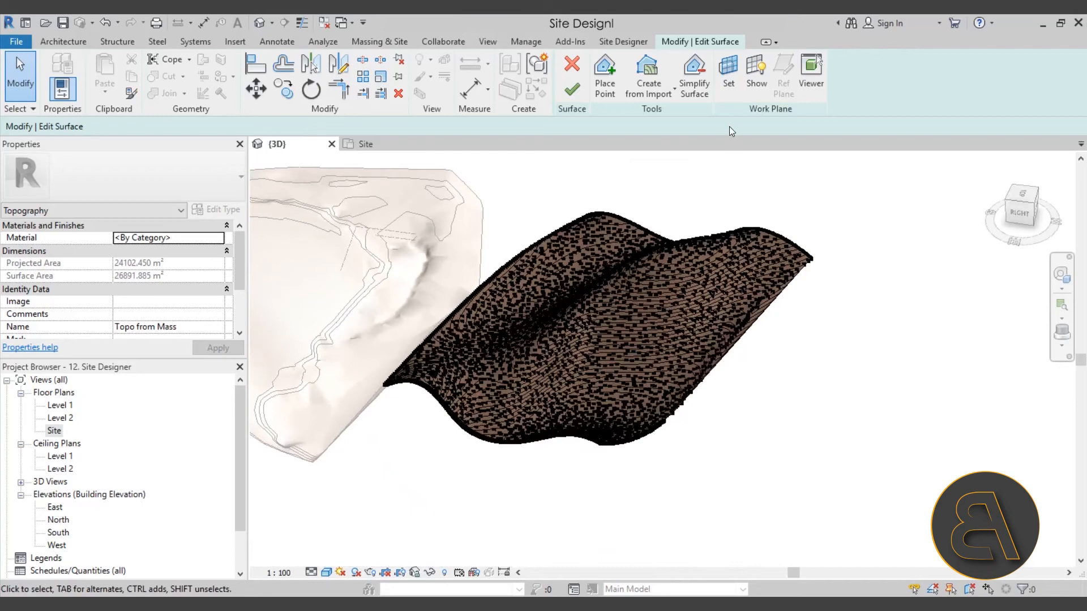
pyautogui.click(694, 76)
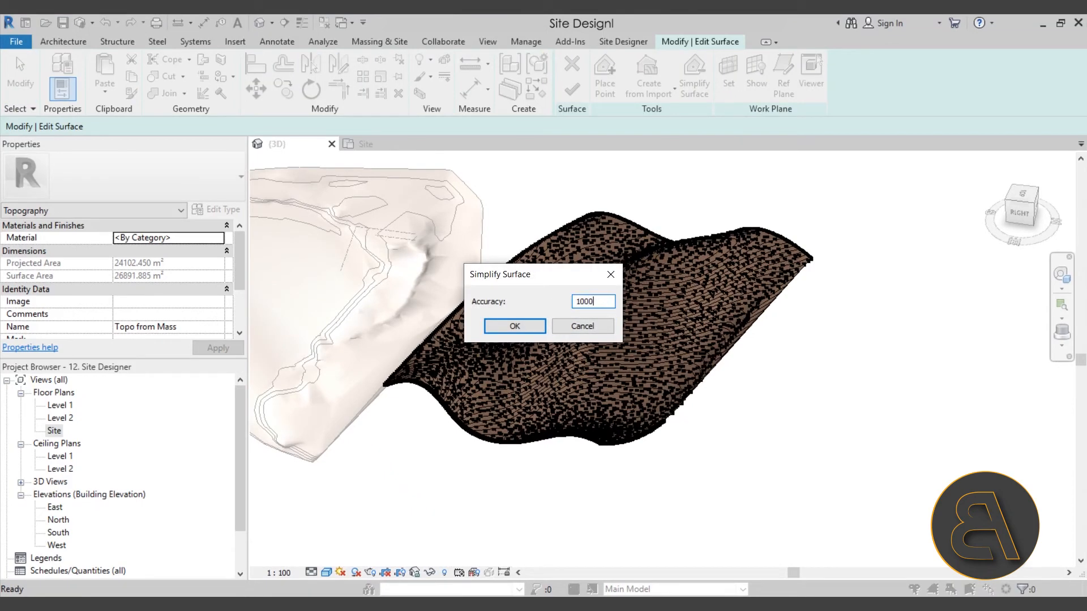
pyautogui.click(502, 327)
# - Simplify the surface once more with an accuracy of 2000 and finish the surface edit
pyautogui.keyDown('shift'); pyautogui.moveTo(526, 380); pyautogui.dragTo(651, 340, button='middle'); pyautogui.keyUp('shift')
pyautogui.click(696, 85)
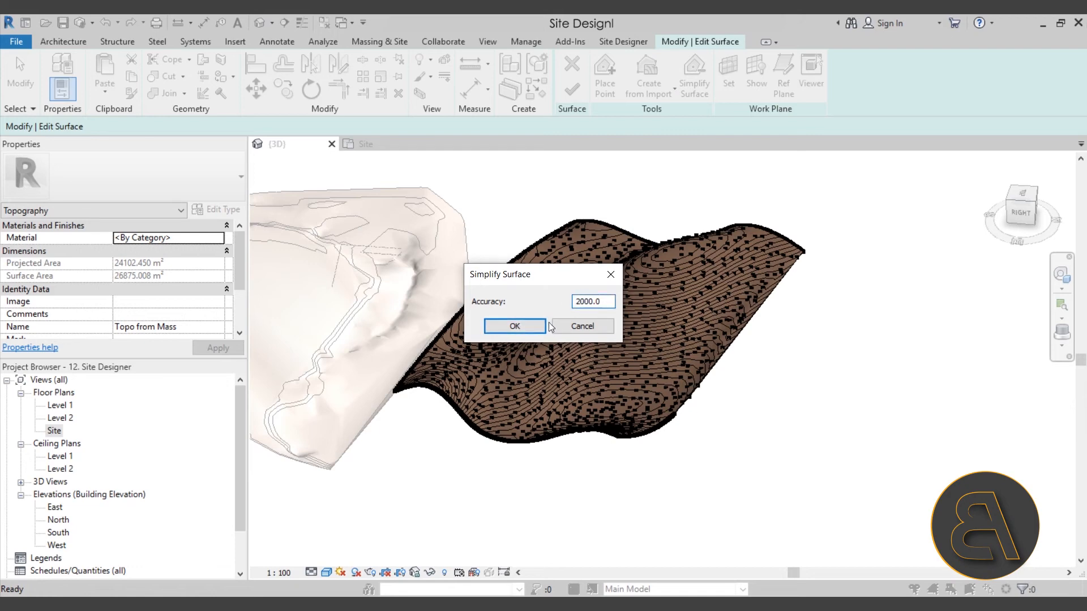
pyautogui.click(524, 327)
pyautogui.keyDown('shift'); pyautogui.moveTo(587, 397); pyautogui.dragTo(529, 287, button='middle'); pyautogui.keyUp('shift')
pyautogui.scroll(3, 522, 402)
pyautogui.scroll(-3, 521, 372)
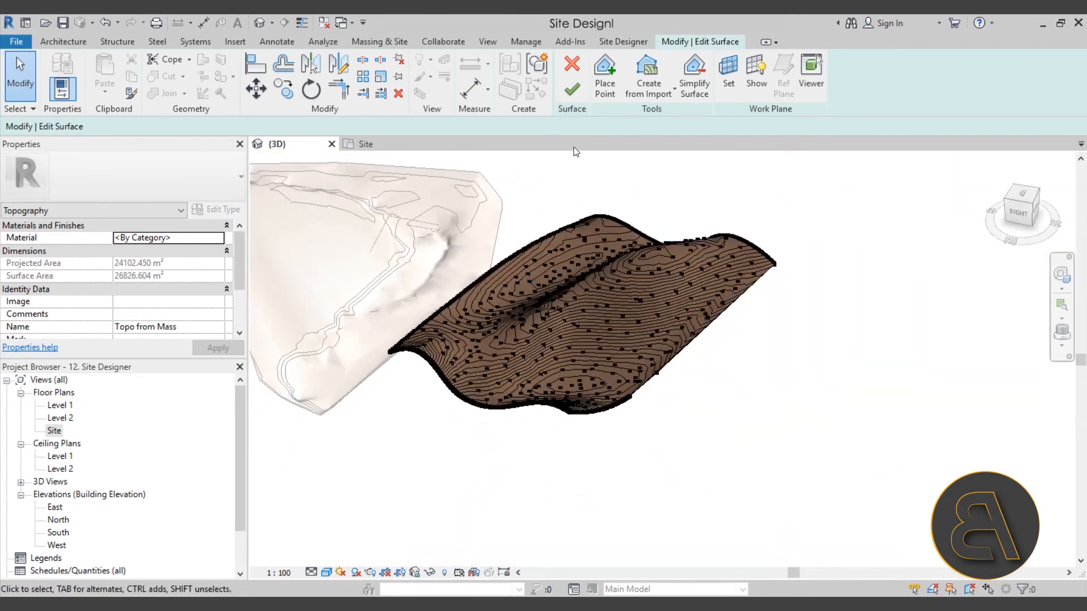
pyautogui.click(572, 89)
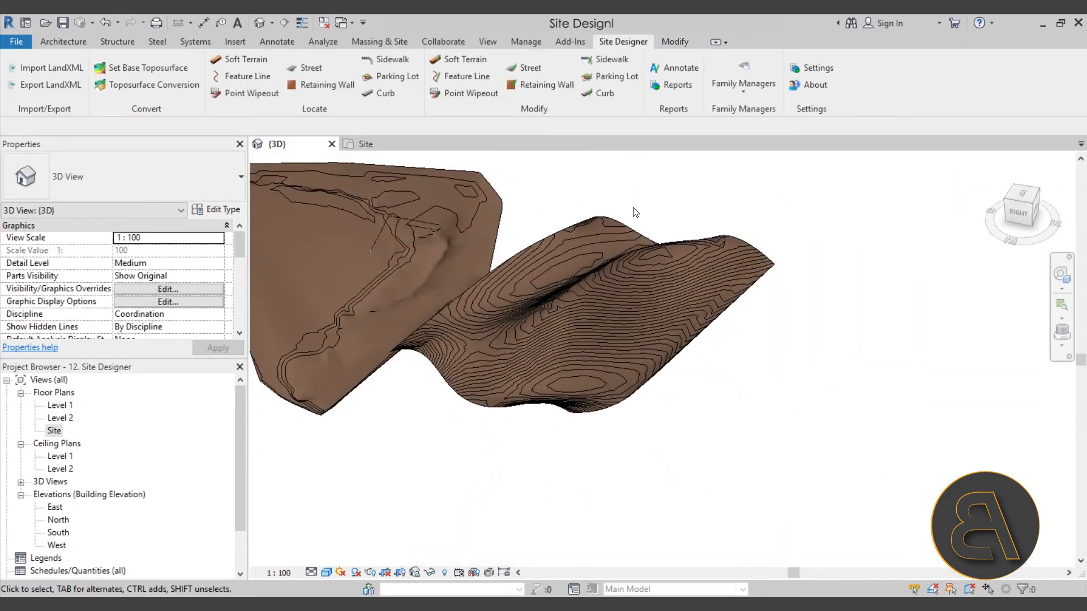
# - Inspect the contours of the simplified Topo from Mass surface from several sides
pyautogui.click(604, 249)
pyautogui.keyDown('shift'); pyautogui.moveTo(604, 249); pyautogui.dragTo(572, 336, button='middle'); pyautogui.keyUp('shift')
pyautogui.keyDown('shift'); pyautogui.moveTo(481, 336); pyautogui.dragTo(604, 388, button='middle'); pyautogui.keyUp('shift')
pyautogui.scroll(4, 606, 328)
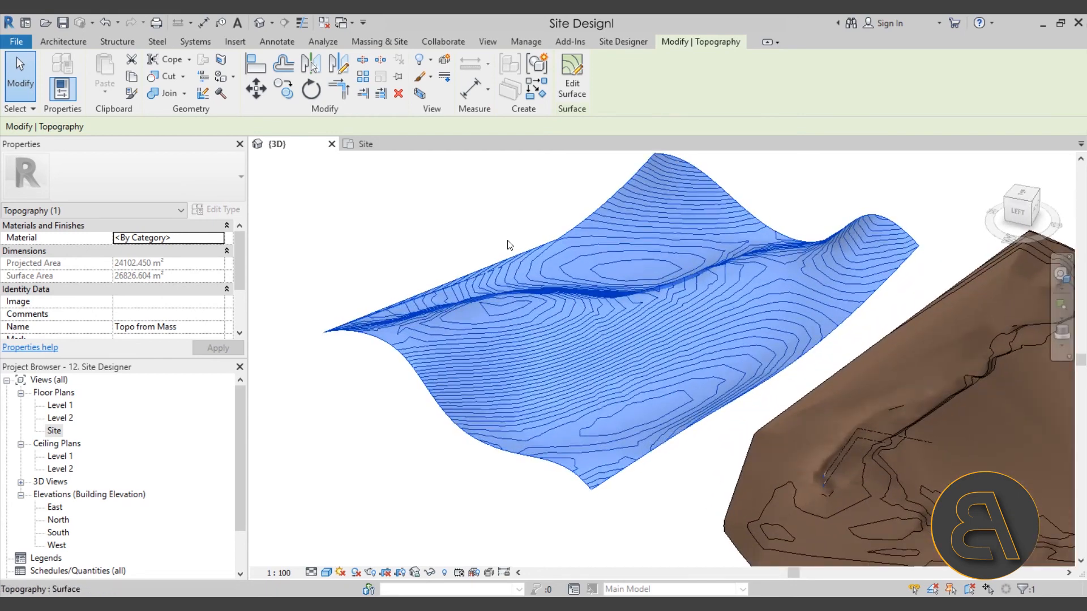
pyautogui.press('Escape')
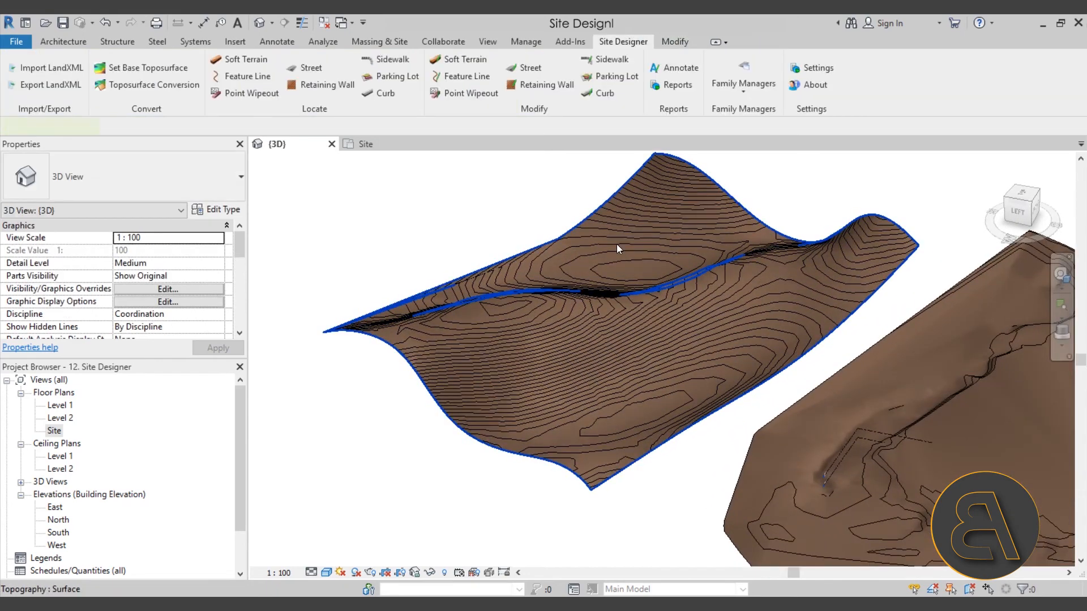
pyautogui.click(616, 243)
pyautogui.click(379, 42)
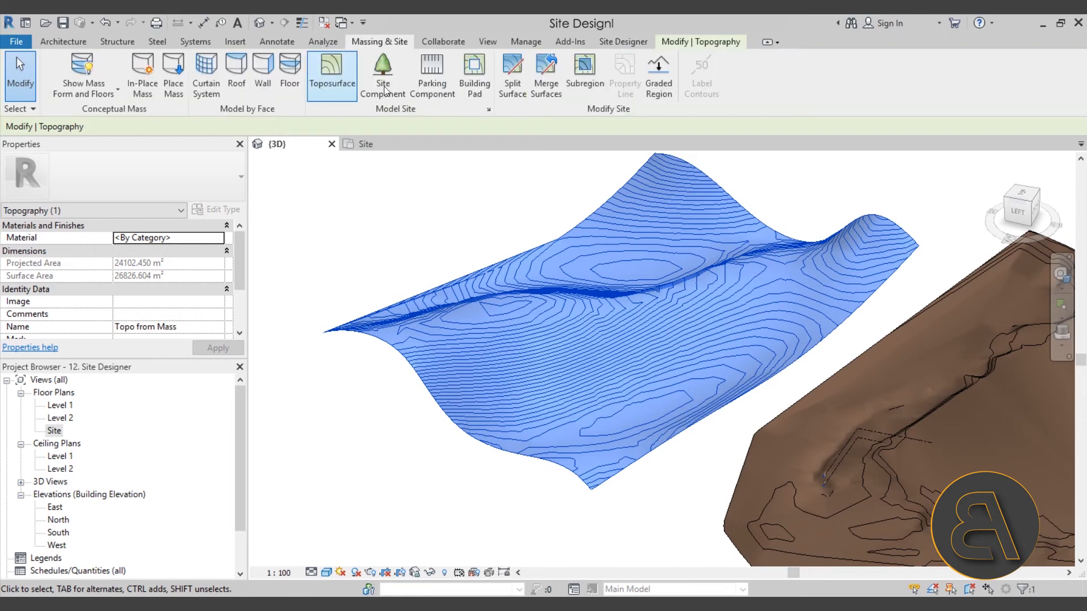
pyautogui.click(445, 211)
pyautogui.scroll(-3, 479, 228)
pyautogui.moveTo(480, 231); pyautogui.dragTo(459, 238, button='middle')
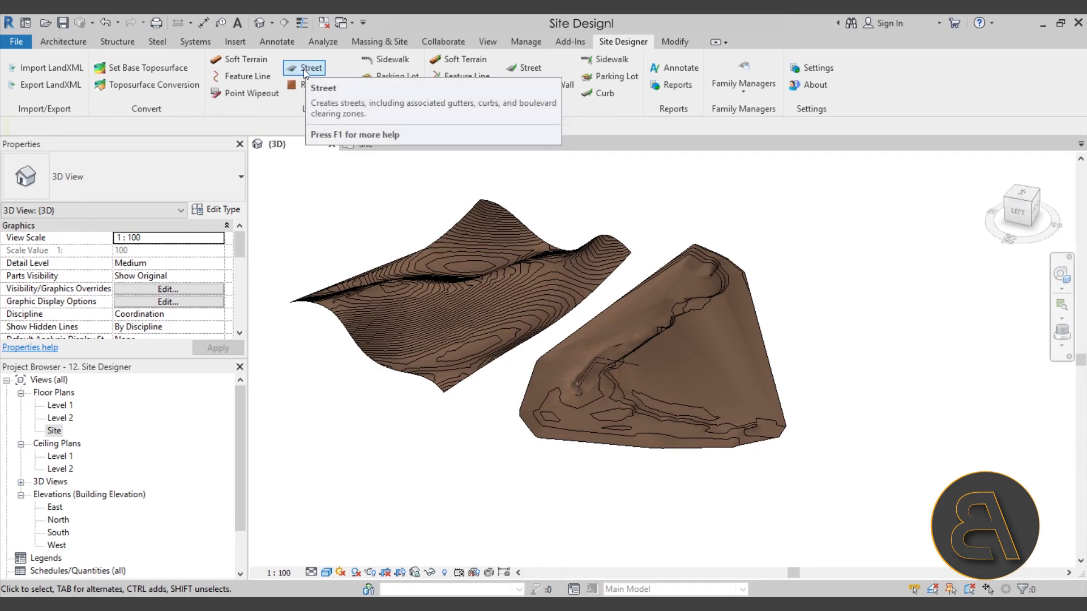
pyautogui.click(358, 42)
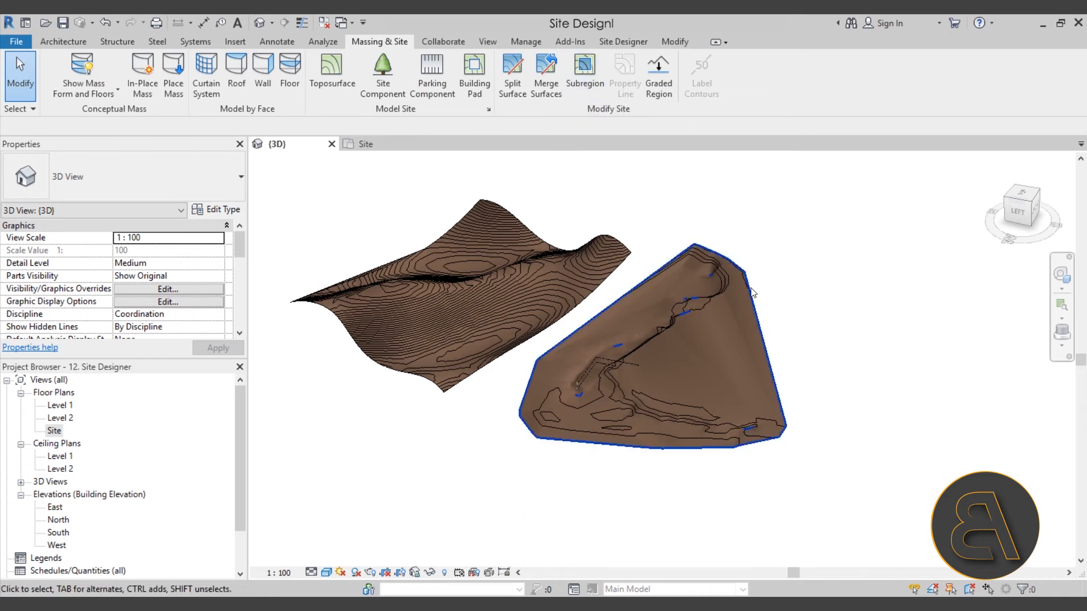
pyautogui.scroll(3, 681, 389)
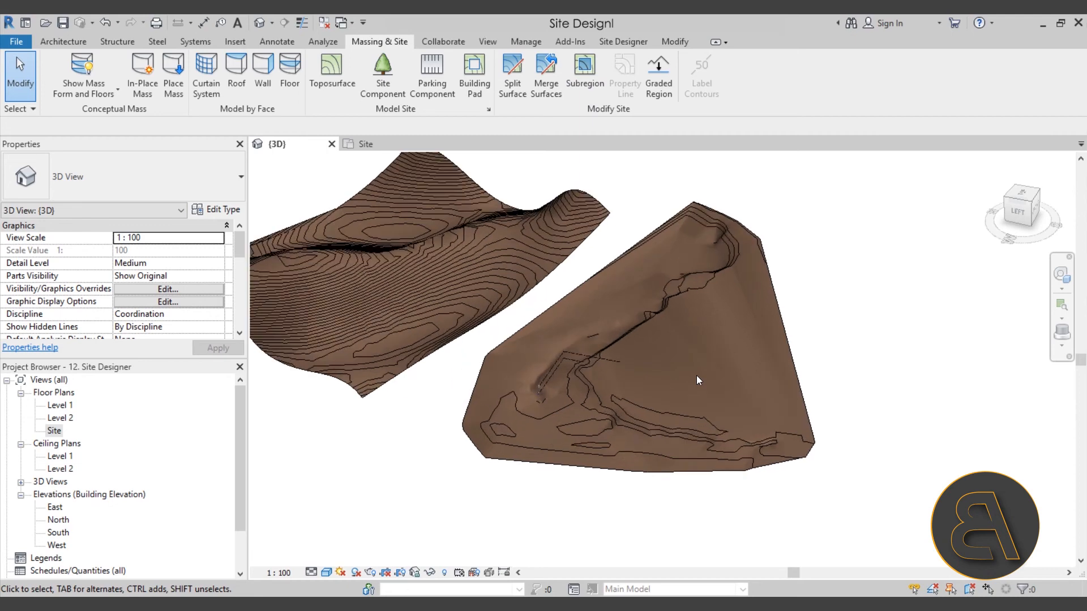
pyautogui.moveTo(682, 389); pyautogui.dragTo(678, 398, button='middle')
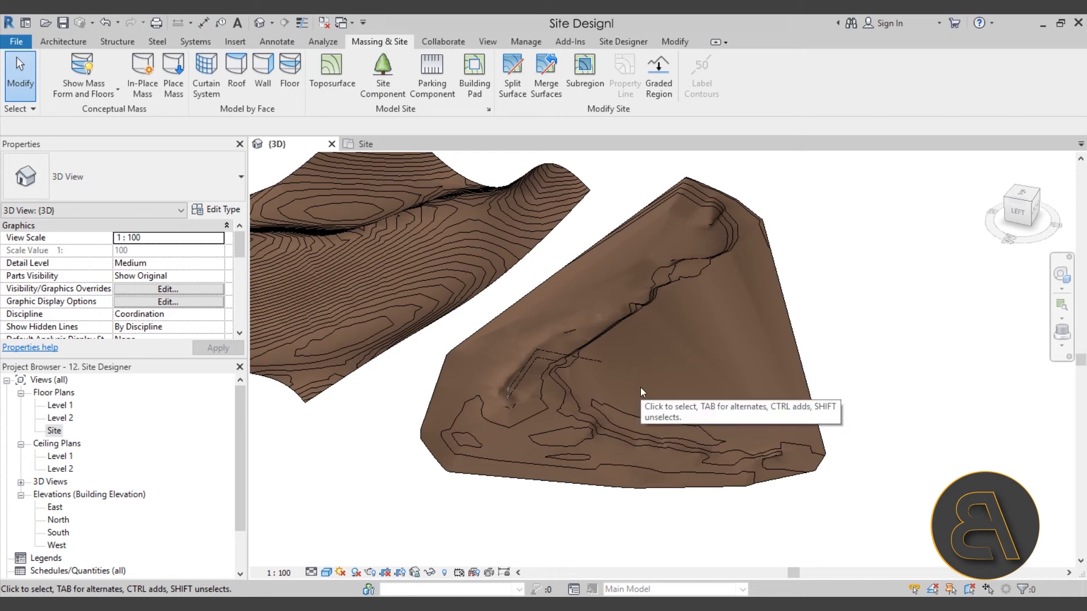
# - Open the Site floor plan at the original triangular toposurface beside the new one, ready for locating a street
pyautogui.click(607, 45)
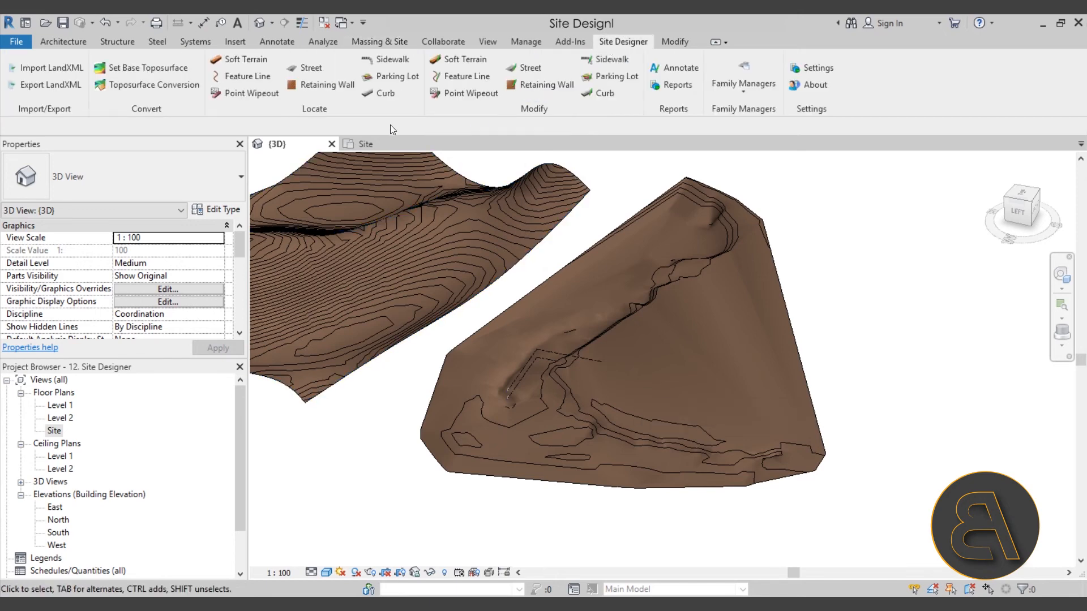
pyautogui.click(300, 68)
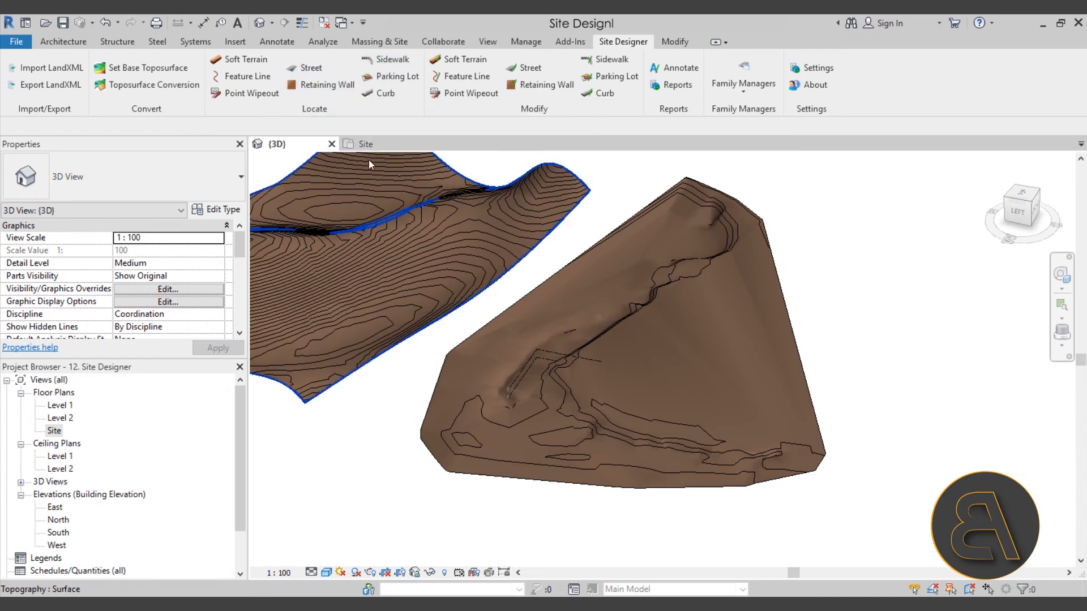
pyautogui.click(367, 145)
pyautogui.moveTo(488, 338); pyautogui.dragTo(474, 250, button='middle')
pyautogui.scroll(5, 429, 369)
pyautogui.moveTo(453, 423); pyautogui.dragTo(422, 376, button='middle')
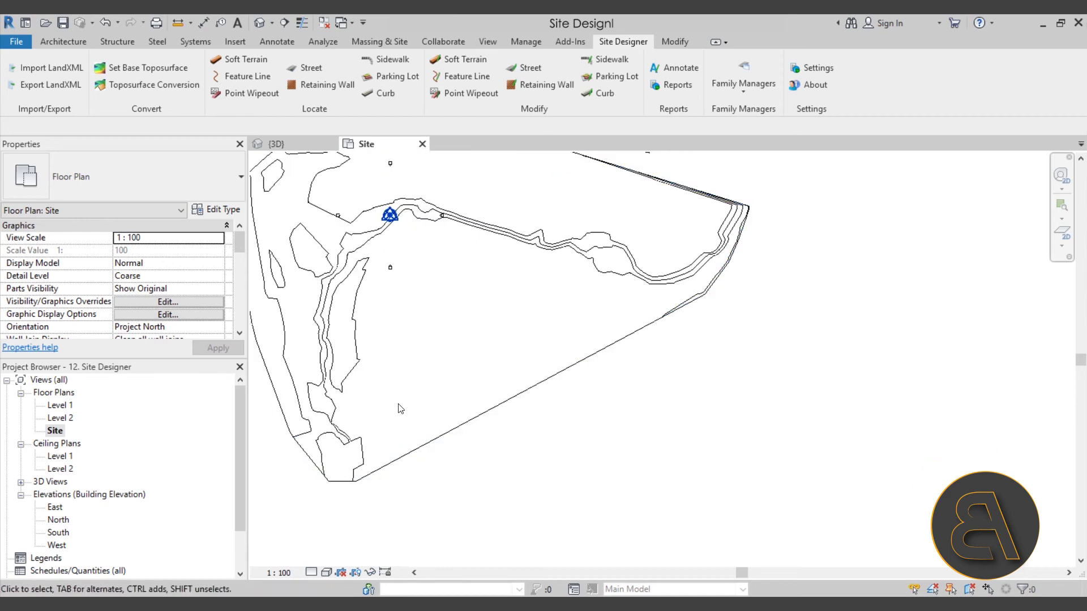
pyautogui.scroll(-2, 442, 392)
pyautogui.moveTo(442, 393); pyautogui.dragTo(420, 444, button='middle')
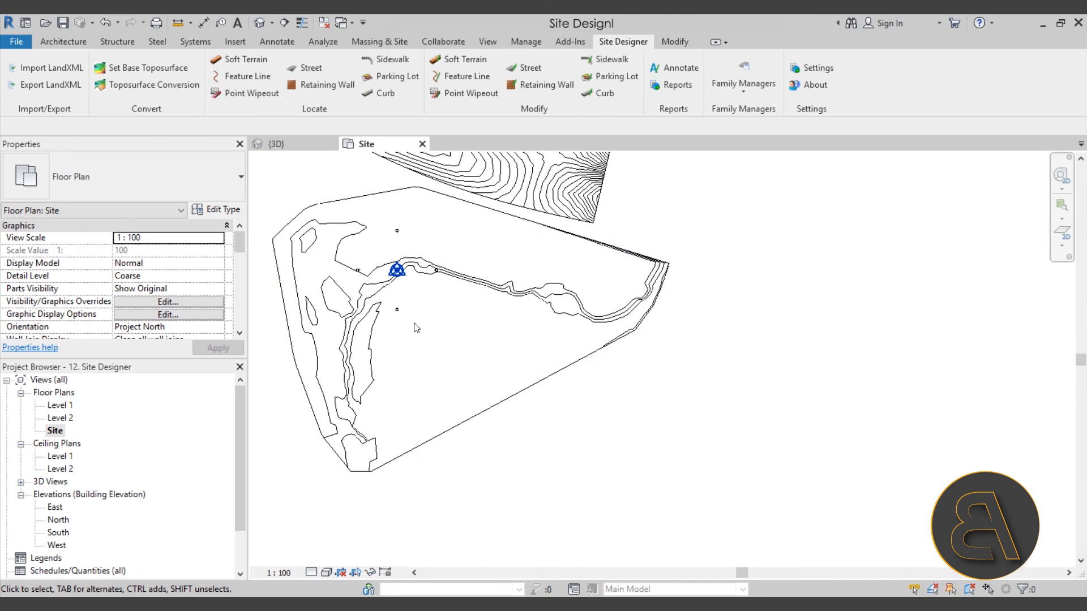
pyautogui.moveTo(439, 363)
pyautogui.mouseDown(button='middle')
pyautogui.moveTo(415, 307)
pyautogui.moveTo(440, 364)
pyautogui.mouseUp(button='middle')
pyautogui.scroll(1, 419, 340)
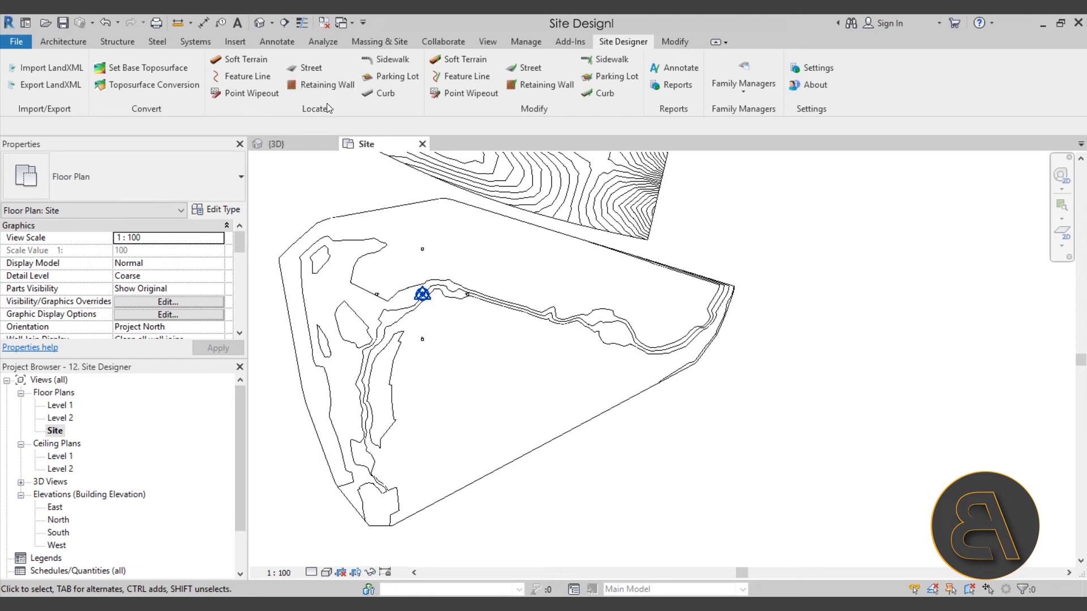
# - Start locating a street and check which street families are available
pyautogui.click(312, 71)
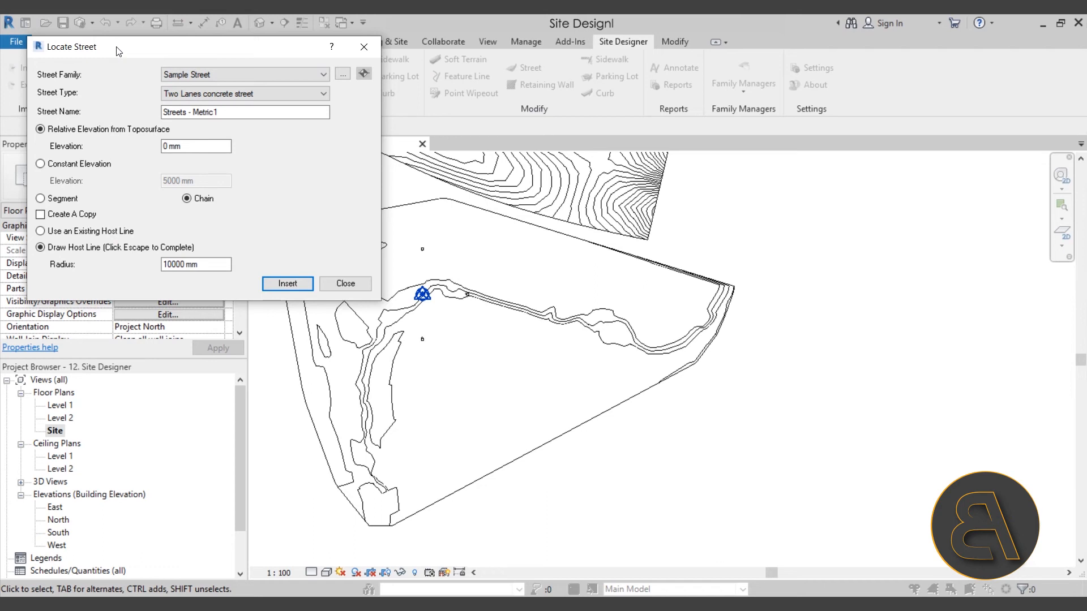
pyautogui.moveTo(119, 51); pyautogui.dragTo(123, 174)
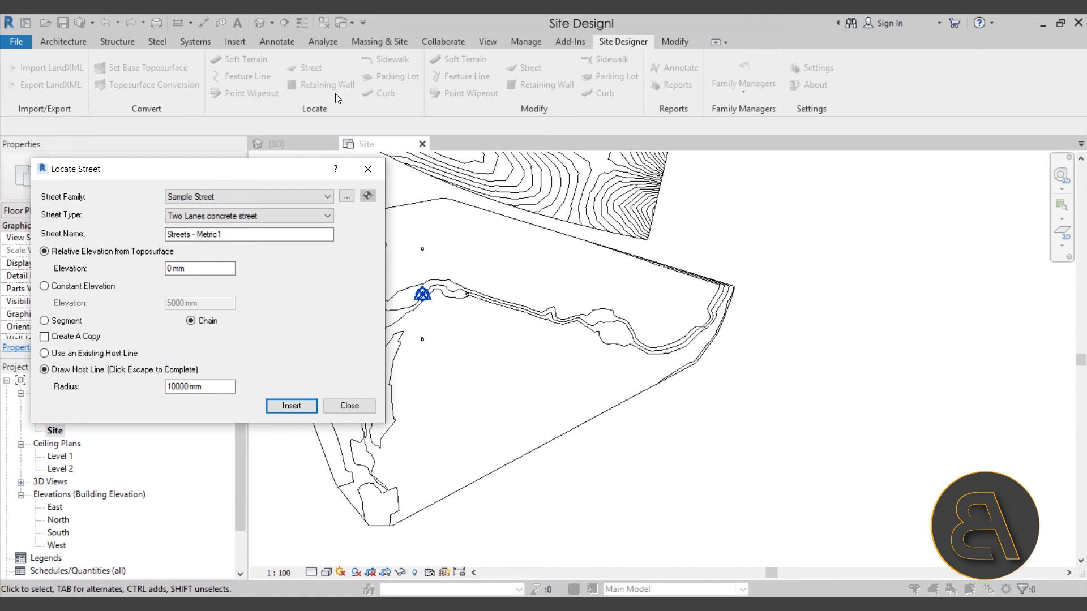
pyautogui.moveTo(244, 170); pyautogui.dragTo(256, 69)
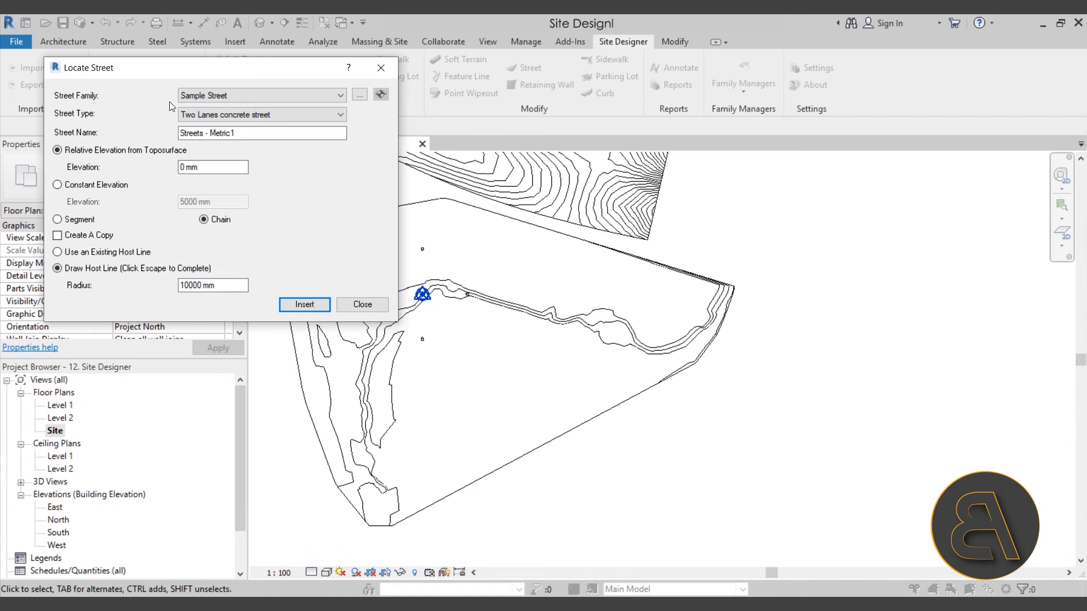
pyautogui.click(212, 100)
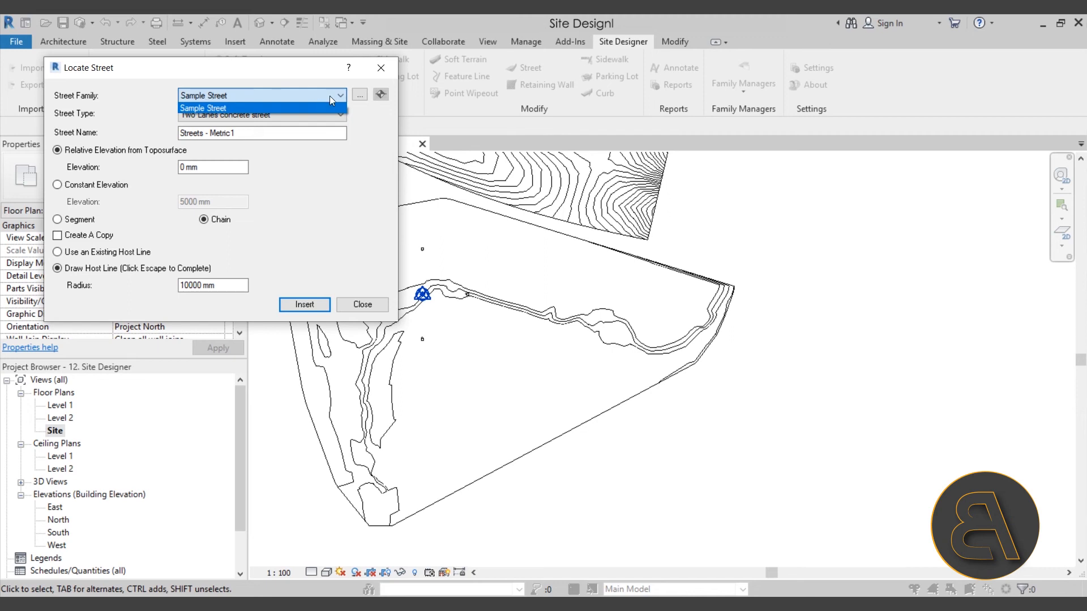
pyautogui.click(226, 83)
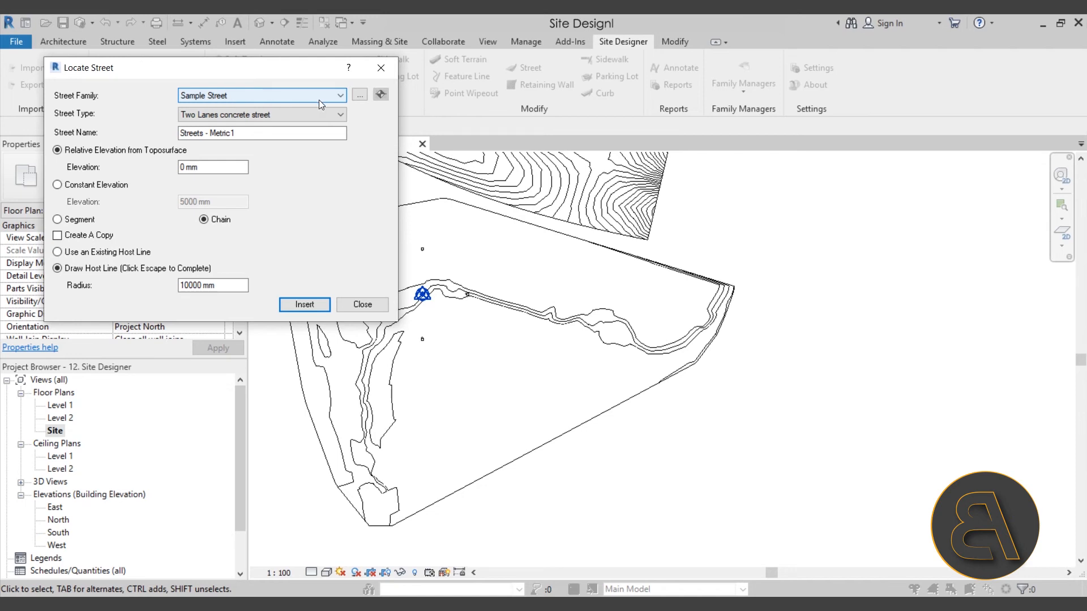
# - Load the Streets - Metric family from the Site Designer library as the street family
pyautogui.click(359, 95)
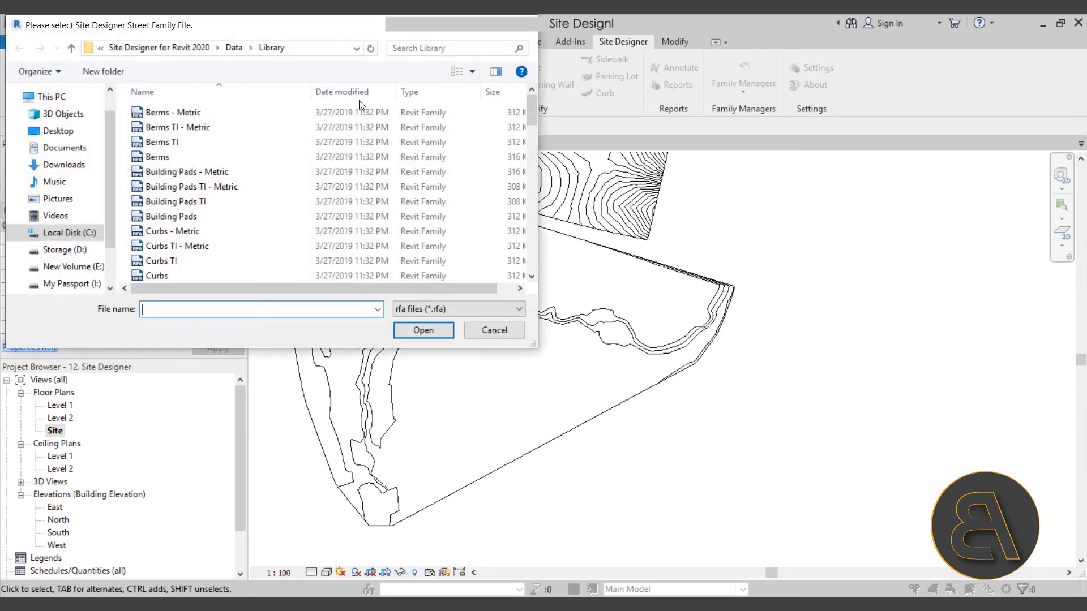
pyautogui.moveTo(202, 32); pyautogui.dragTo(255, 82)
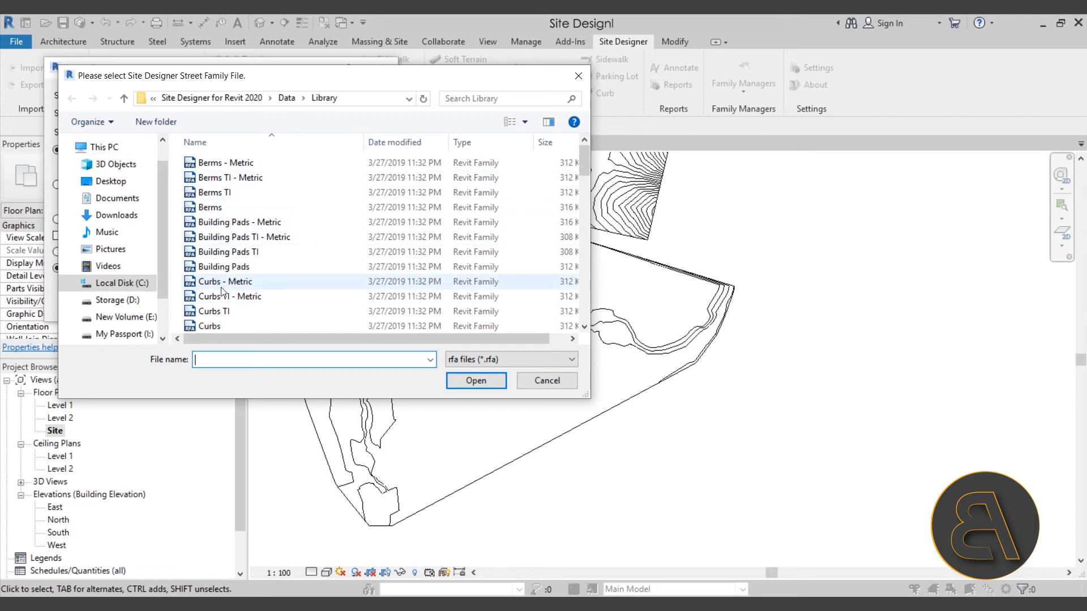
pyautogui.moveTo(582, 161); pyautogui.dragTo(577, 297)
pyautogui.scroll(-1, 255, 271)
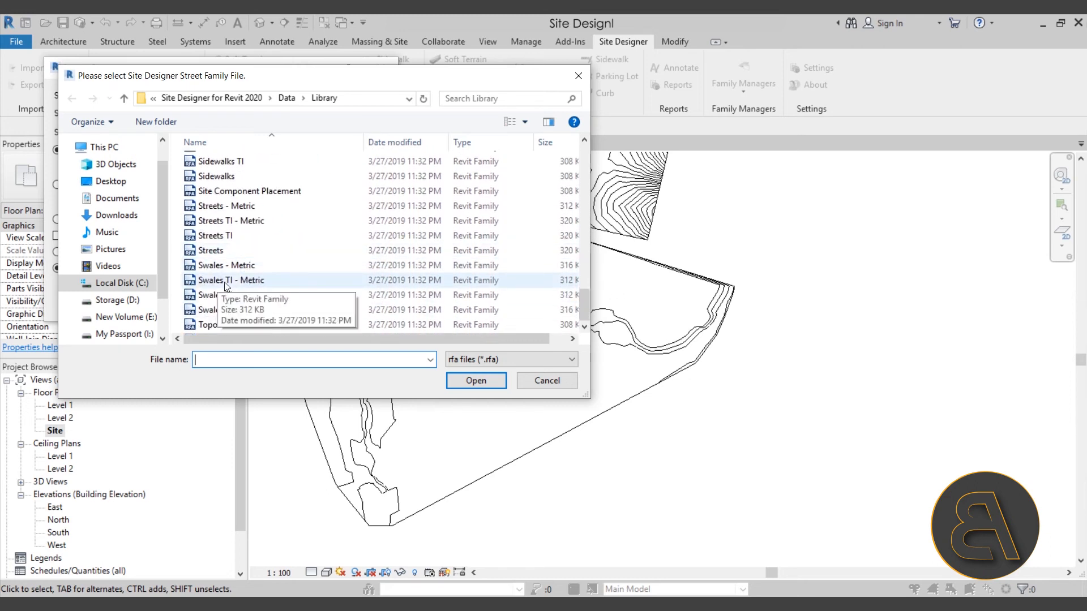
pyautogui.click(222, 208)
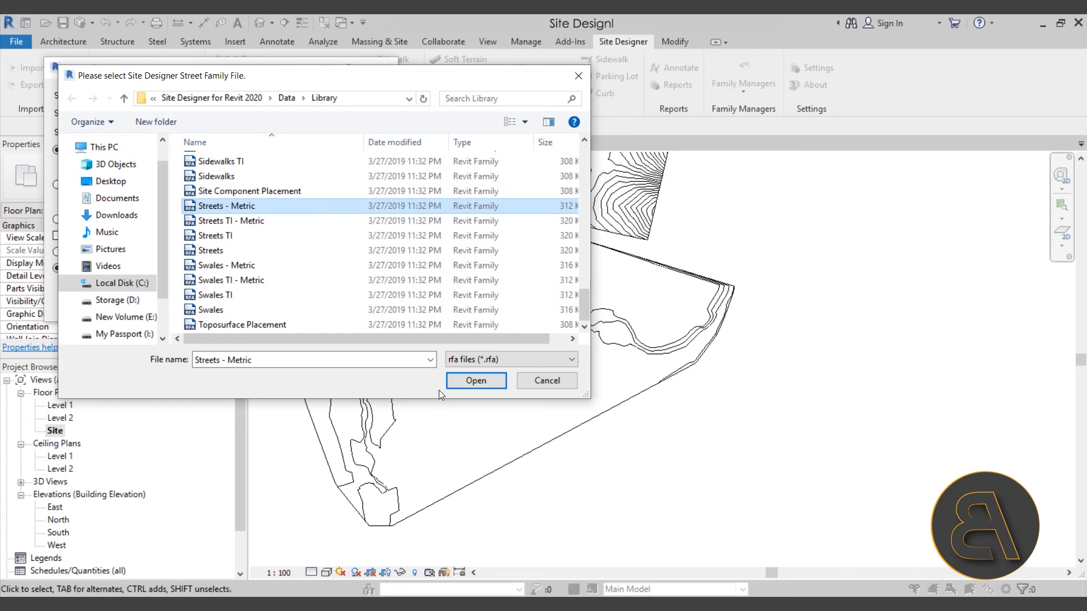
pyautogui.click(459, 382)
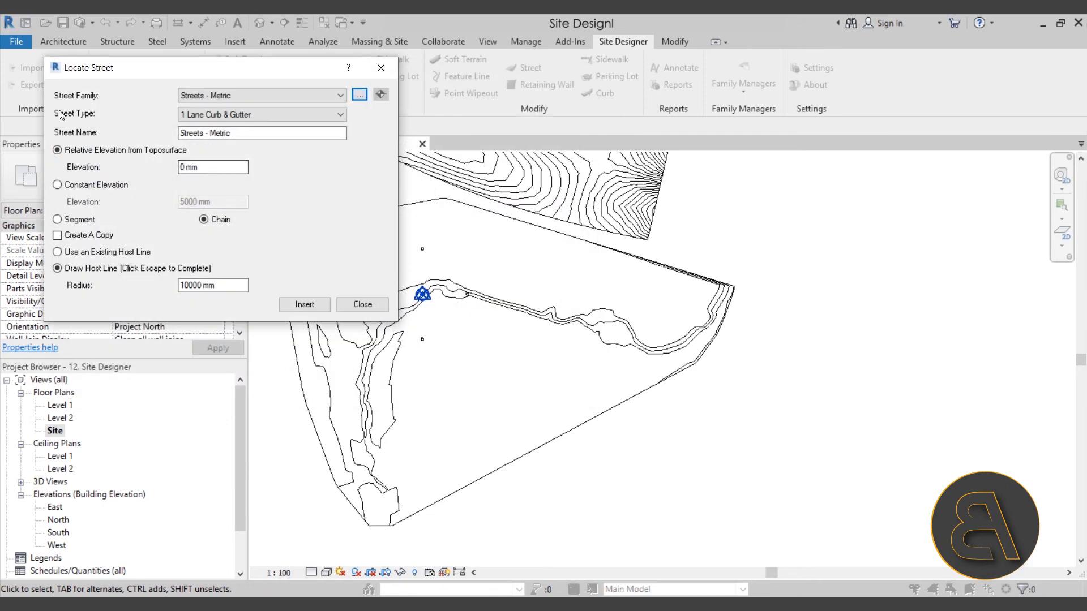
# - Set the street type to 2 lanes with curb and gutter and name the street Balkan Architect Street
pyautogui.click(219, 116)
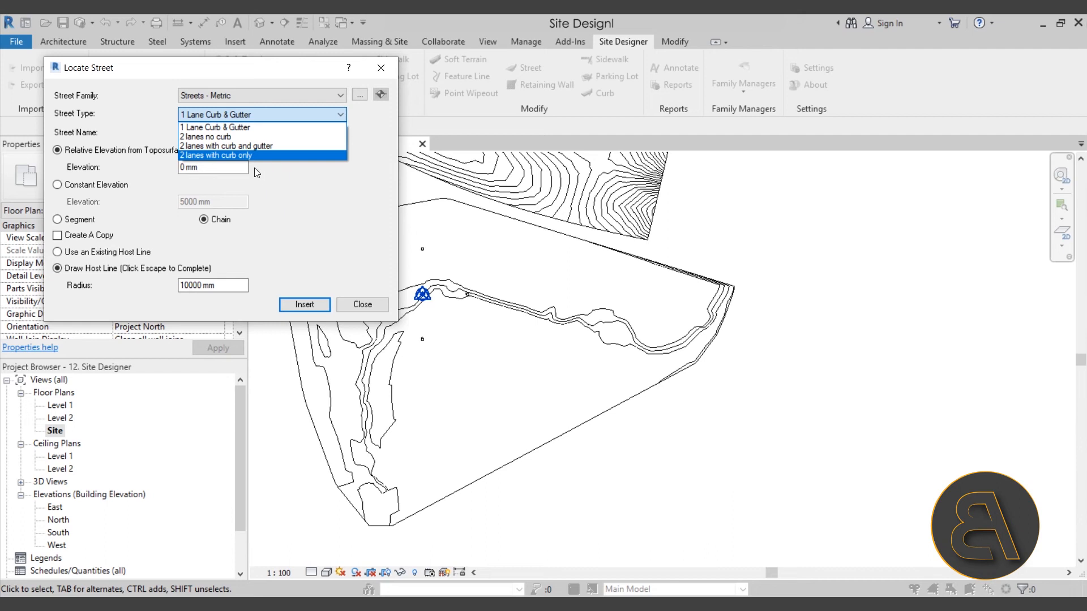
pyautogui.click(202, 146)
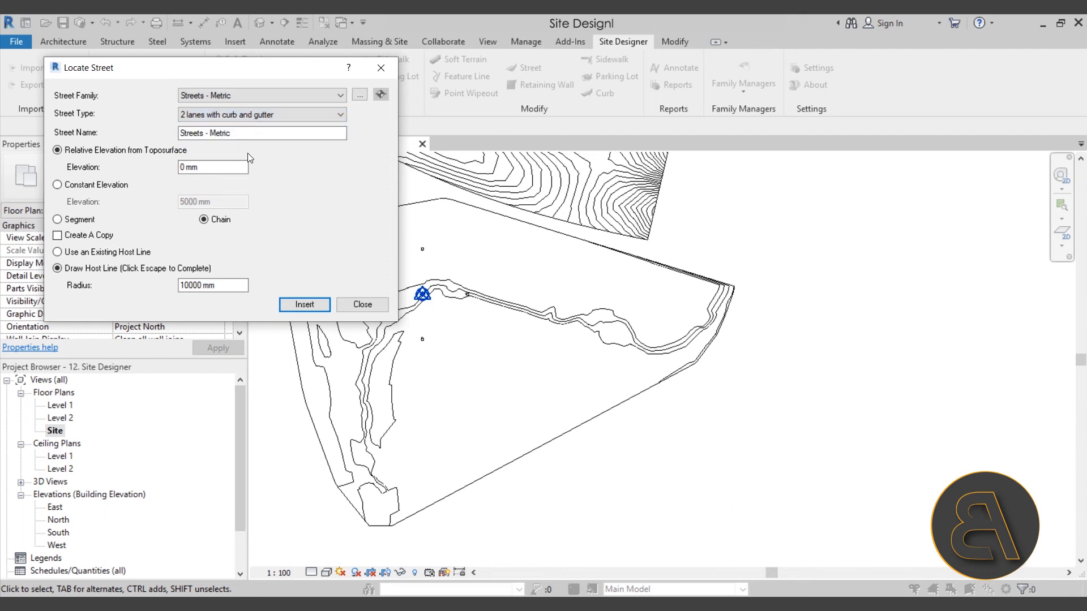
pyautogui.moveTo(265, 136); pyautogui.dragTo(25, 141)
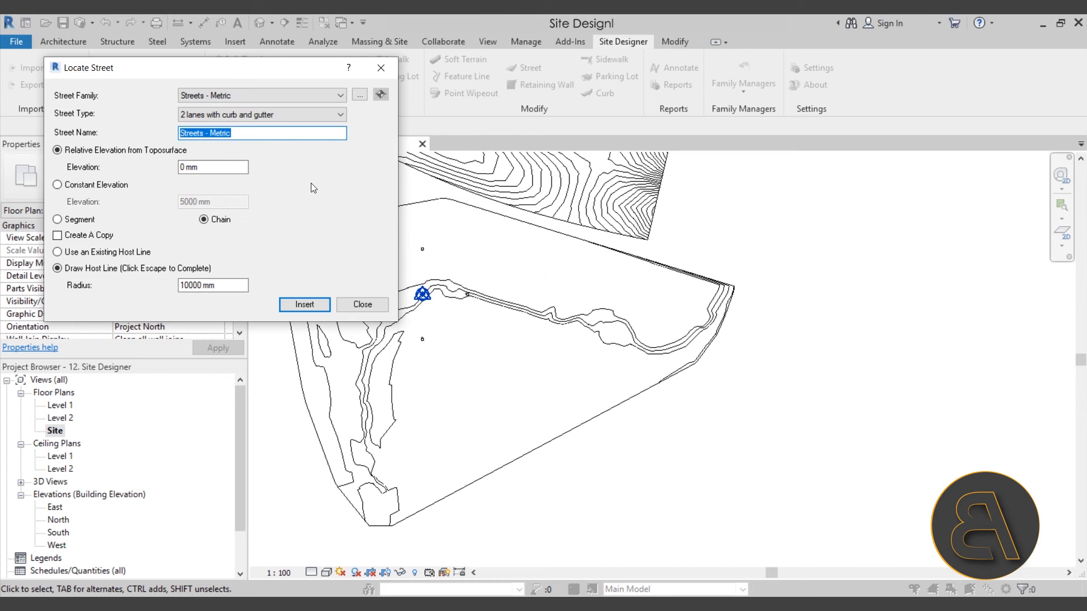
pyautogui.write('BA')
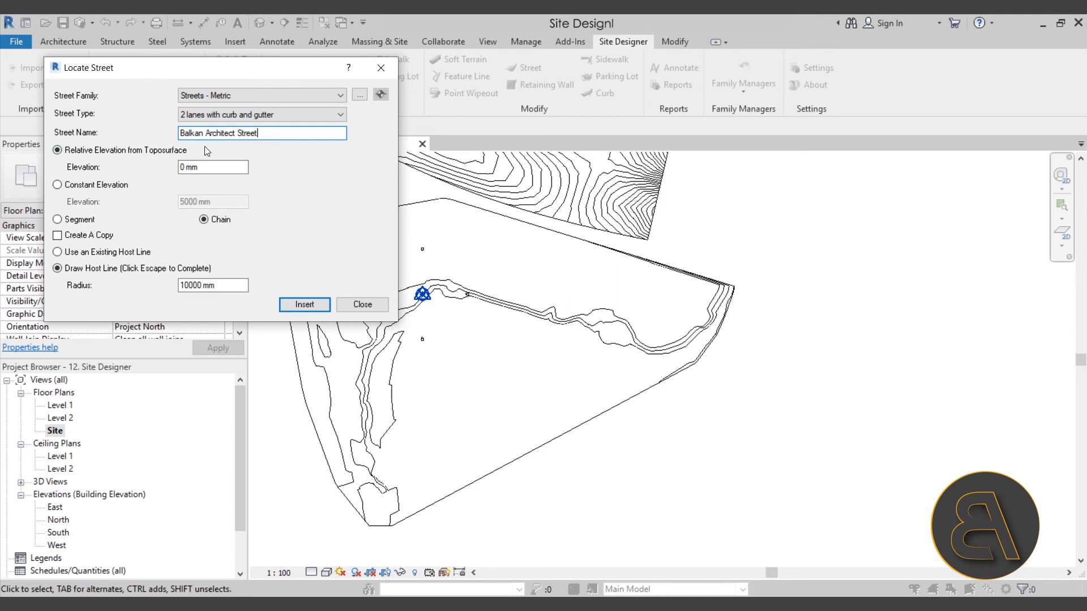
# - Set the street's relative elevation from the toposurface to 500 mm and the host line radius to 20000 mm
pyautogui.doubleClick(184, 168)
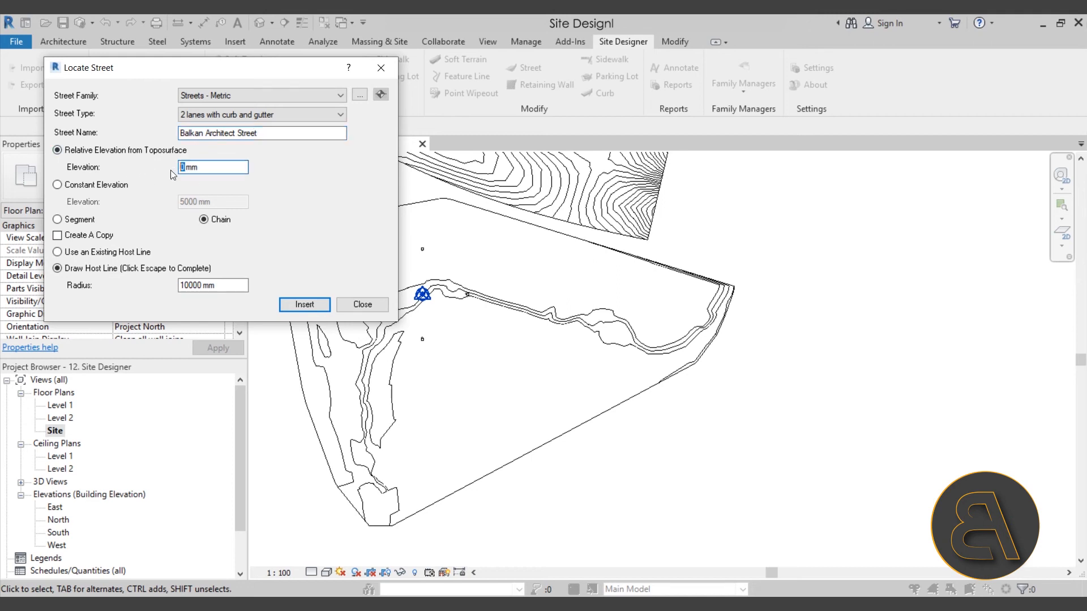
pyautogui.write('500')
pyautogui.click(188, 285)
pyautogui.press('BackSpace')
pyautogui.press('BackSpace')
pyautogui.write('20')
# - Insert the street by drawing a chained, bent host line across the flat area of the original toposurface, inside the contour bend
pyautogui.click(304, 305)
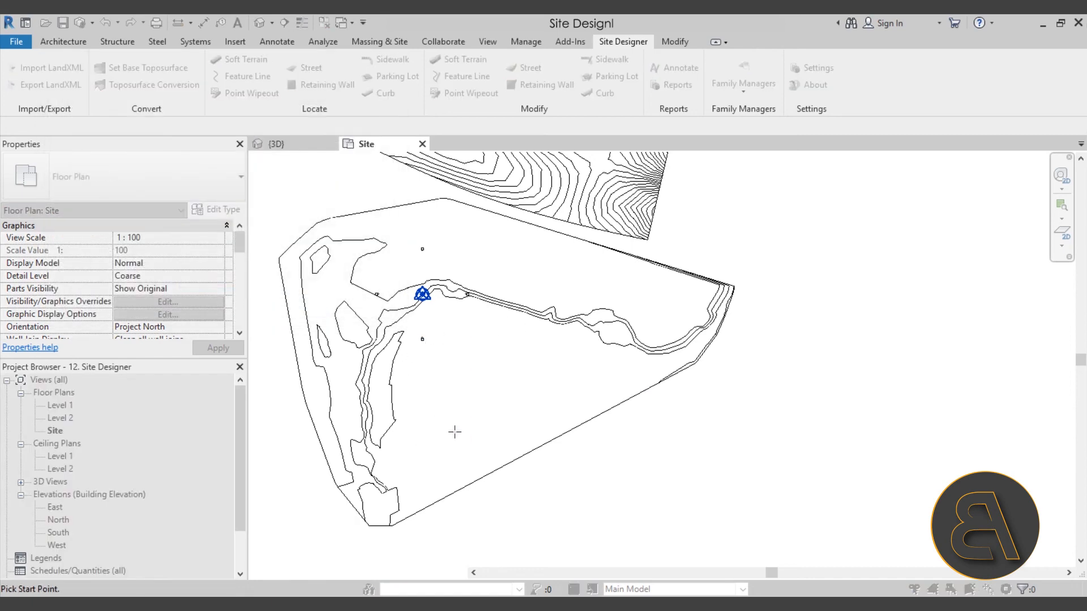
pyautogui.scroll(2, 433, 462)
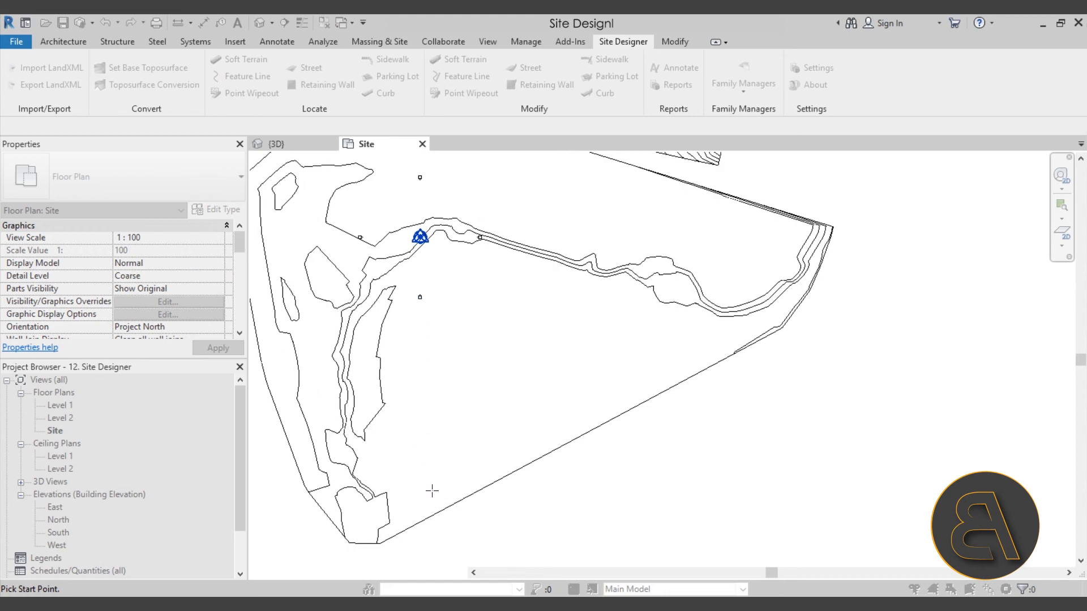
pyautogui.scroll(-2, 430, 464)
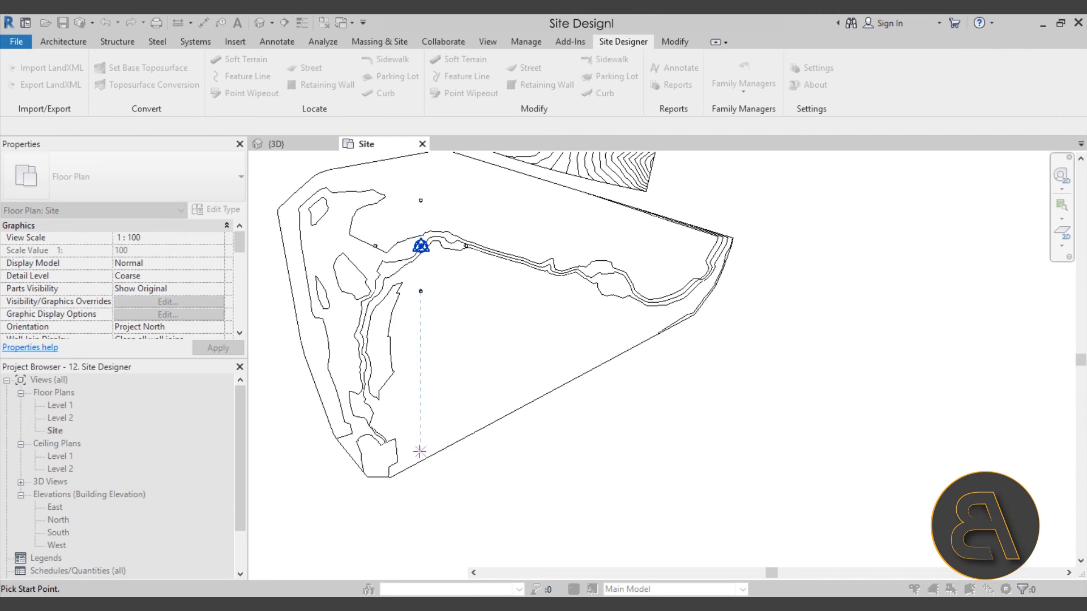
pyautogui.moveTo(437, 410); pyautogui.dragTo(429, 425, button='middle')
pyautogui.scroll(1, 424, 437)
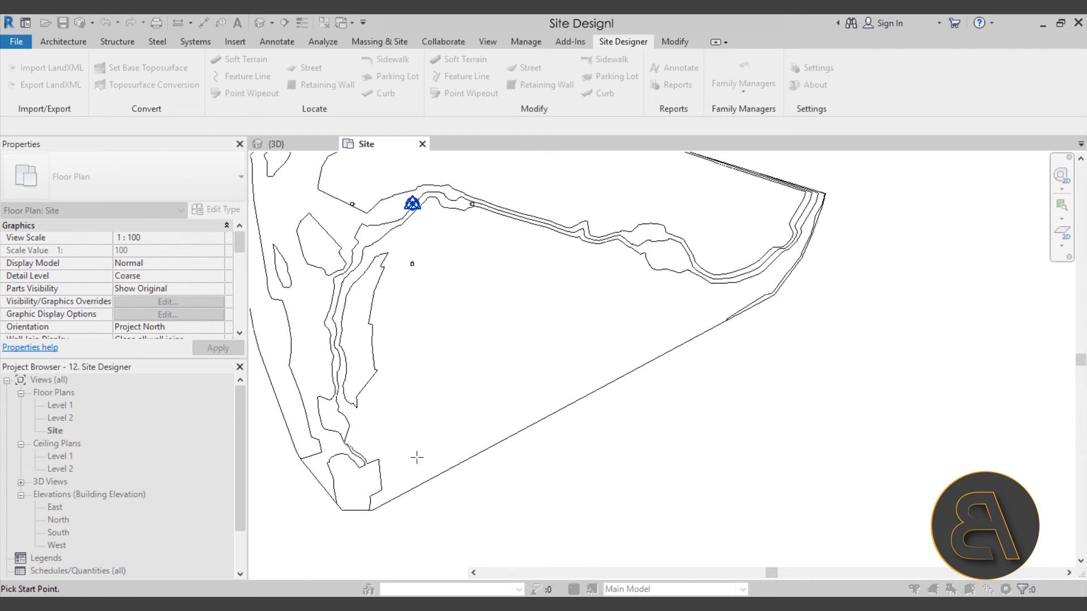
pyautogui.click(433, 451)
pyautogui.scroll(2, 402, 306)
pyautogui.click(461, 244)
pyautogui.click(628, 287)
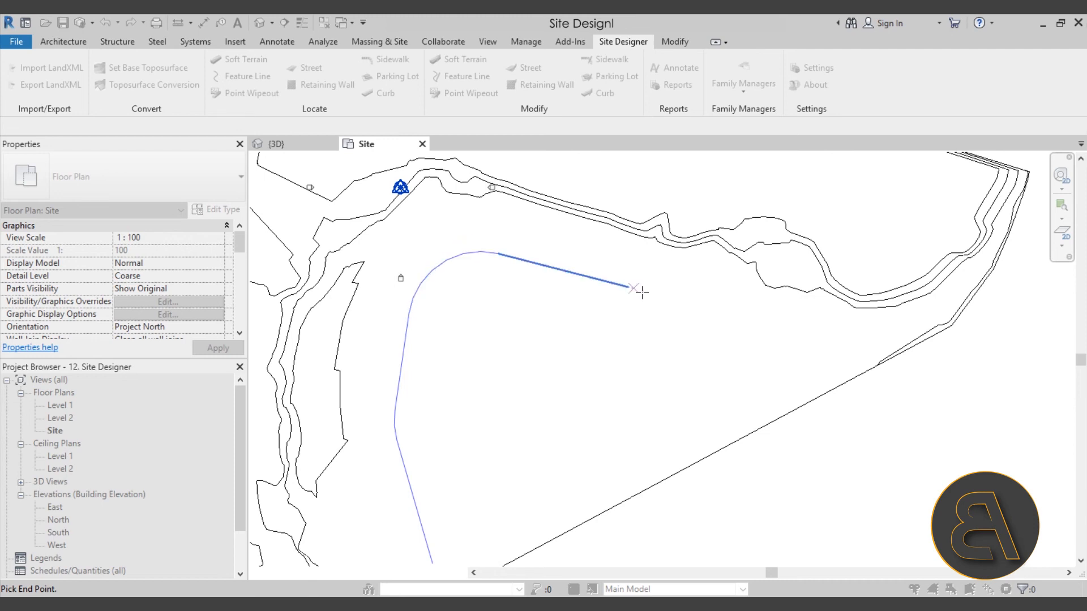
pyautogui.click(799, 356)
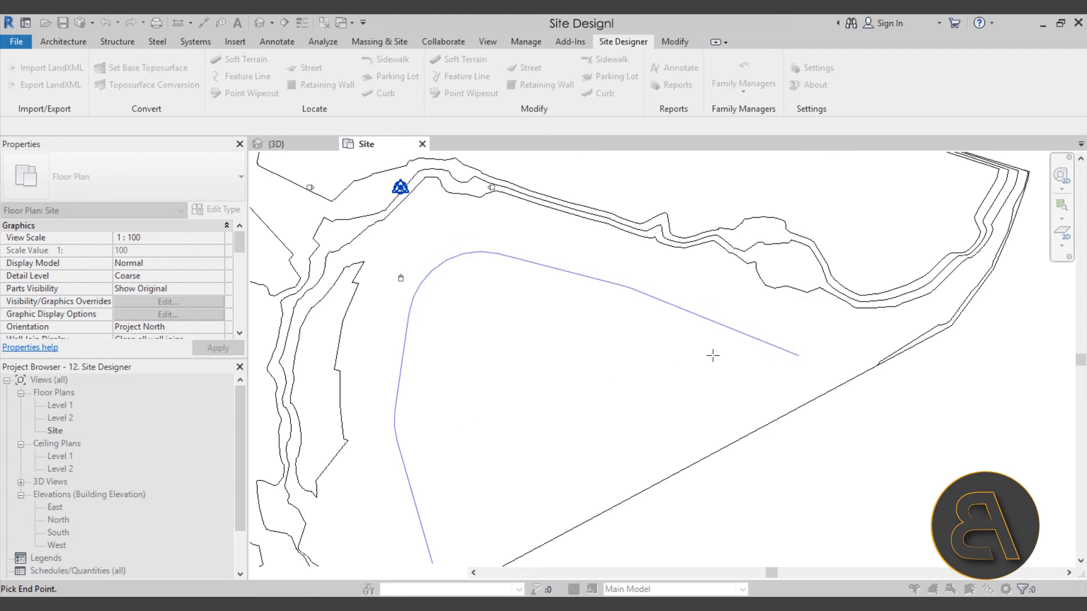
pyautogui.scroll(-2, 634, 351)
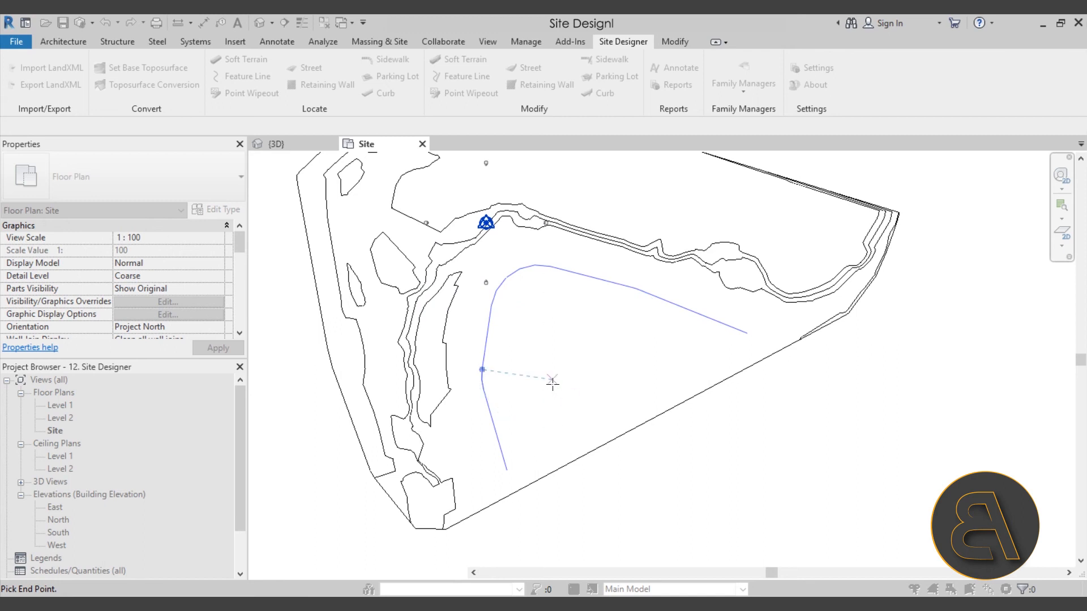
pyautogui.press('Escape')
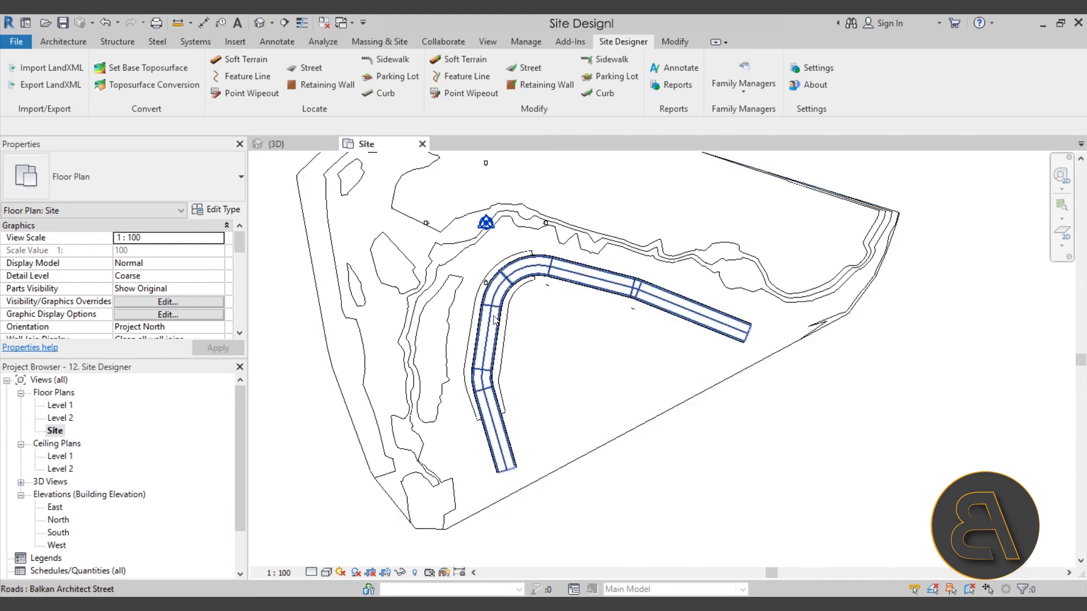
# - Inspect the inserted street and the graded terrain around it in the default 3D view
pyautogui.click(260, 28)
pyautogui.keyDown('shift'); pyautogui.moveTo(583, 425); pyautogui.dragTo(541, 412, button='middle'); pyautogui.keyUp('shift')
pyautogui.scroll(6, 636, 392)
pyautogui.scroll(-4, 640, 407)
pyautogui.keyDown('shift'); pyautogui.moveTo(627, 350); pyautogui.dragTo(582, 409, button='middle'); pyautogui.keyUp('shift')
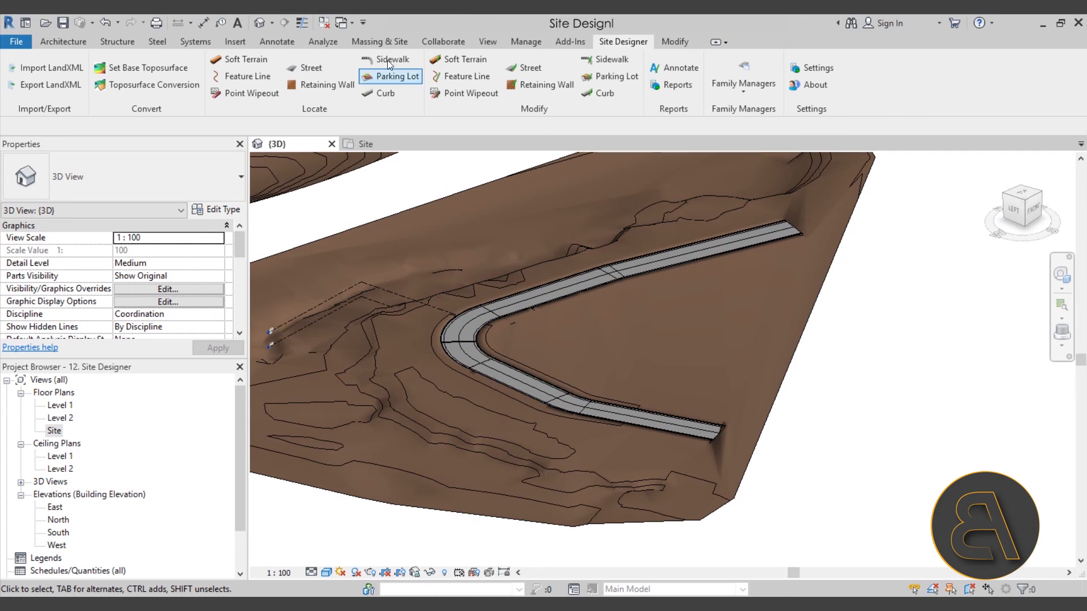
# - Start a subregion in the Site floor plan and draw a curved spline following the inner side of the street as its outer edge
pyautogui.click(391, 43)
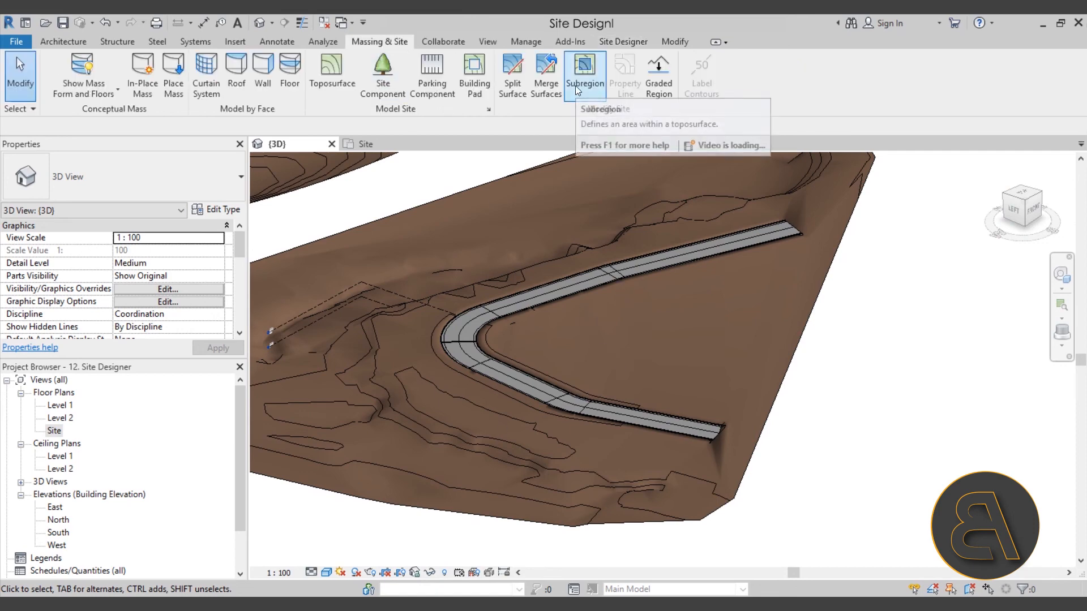
pyautogui.moveTo(602, 388); pyautogui.dragTo(594, 362, button='middle')
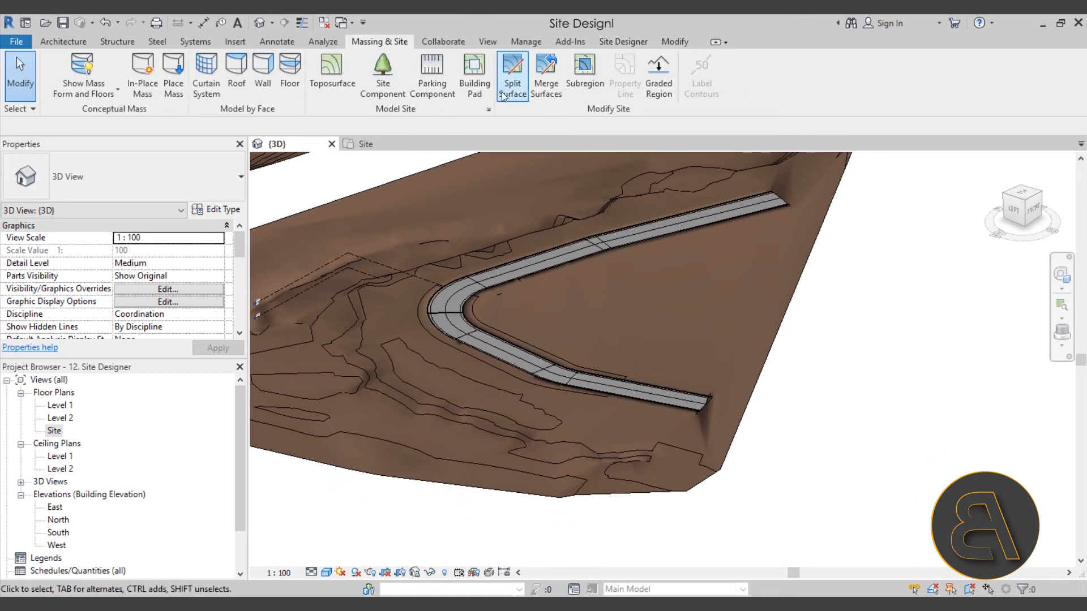
pyautogui.doubleClick(56, 431)
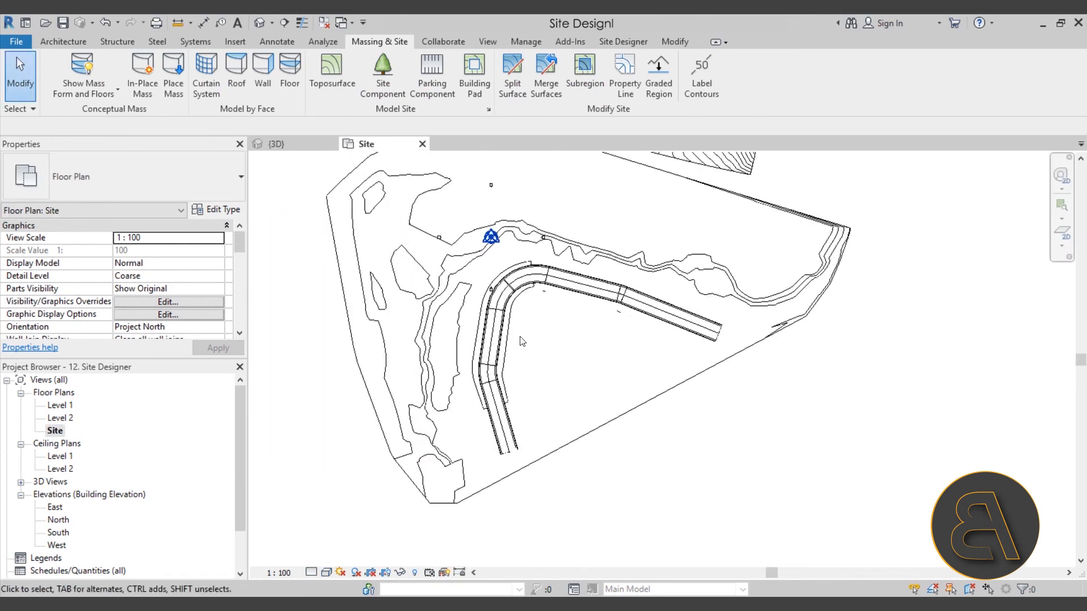
pyautogui.scroll(3, 451, 337)
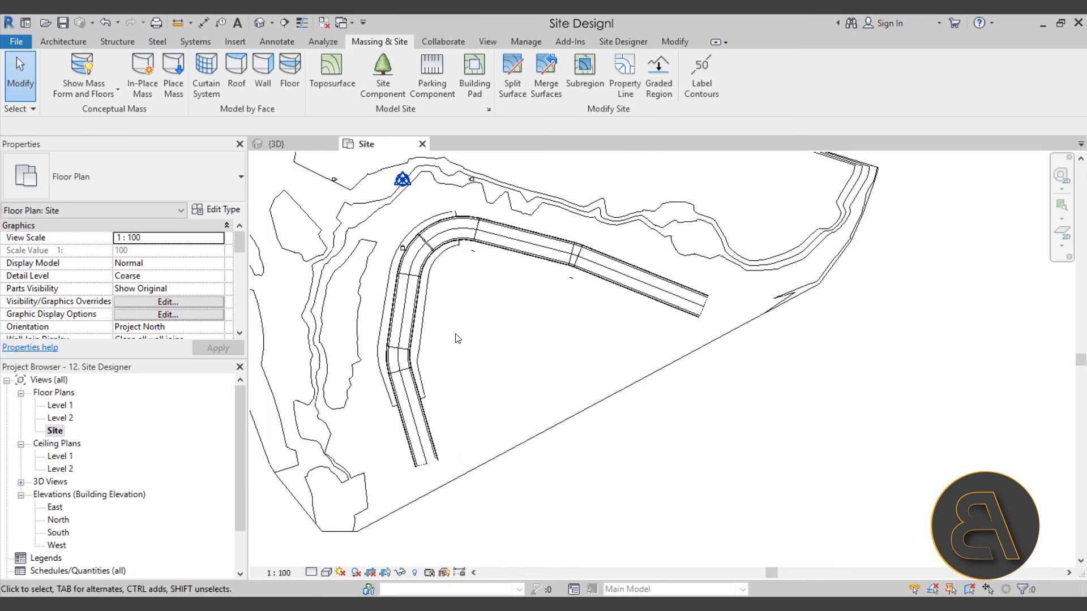
pyautogui.click(585, 91)
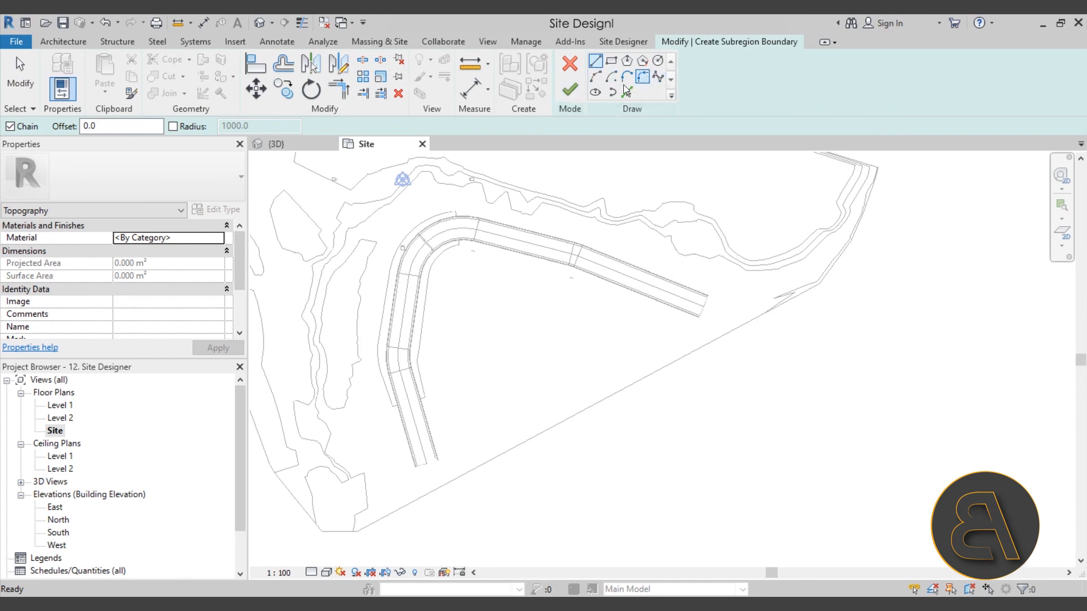
pyautogui.click(658, 79)
pyautogui.scroll(3, 470, 441)
pyautogui.click(464, 365)
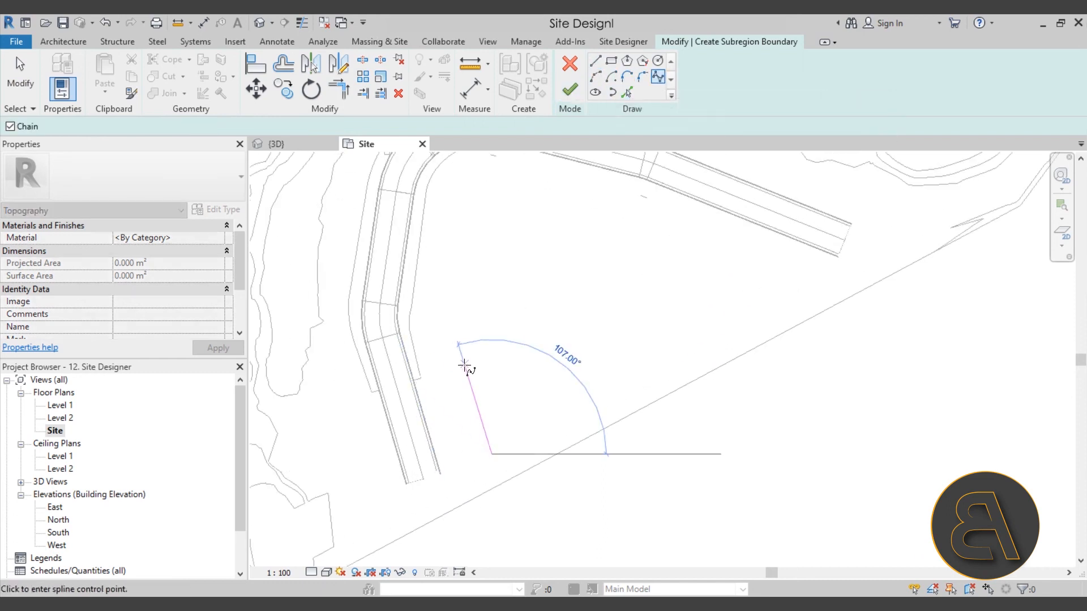
pyautogui.click(444, 226)
pyautogui.click(473, 174)
pyautogui.click(579, 194)
pyautogui.click(766, 259)
pyautogui.click(813, 279)
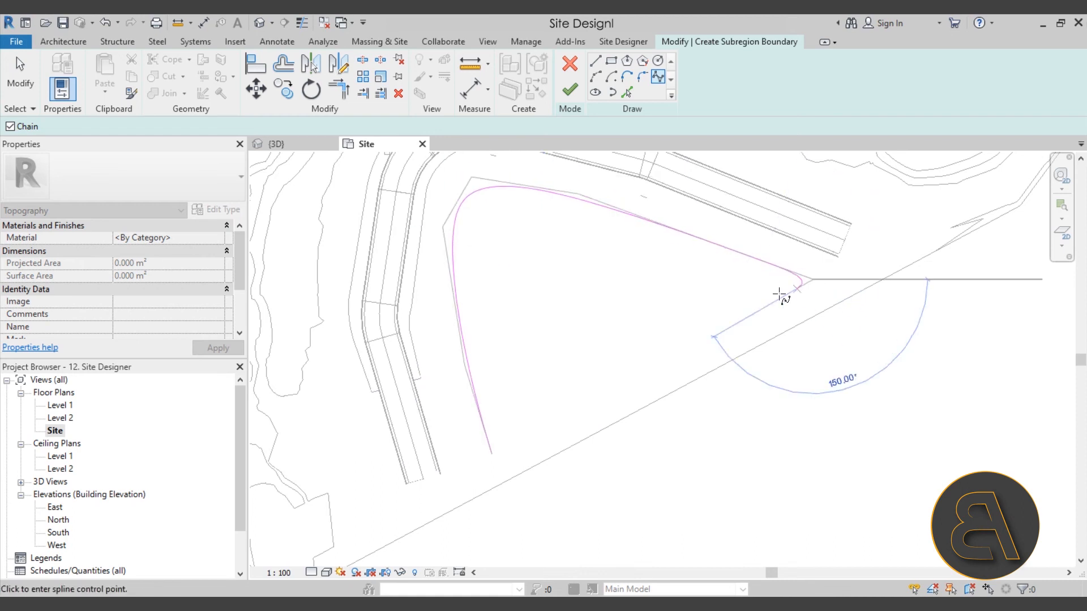
pyautogui.press('Escape')
pyautogui.press('Escape')
# - Draw a second spline inside the first, roughly parallel to it, as the inner edge of the subregion road
pyautogui.click(658, 78)
pyautogui.click(527, 436)
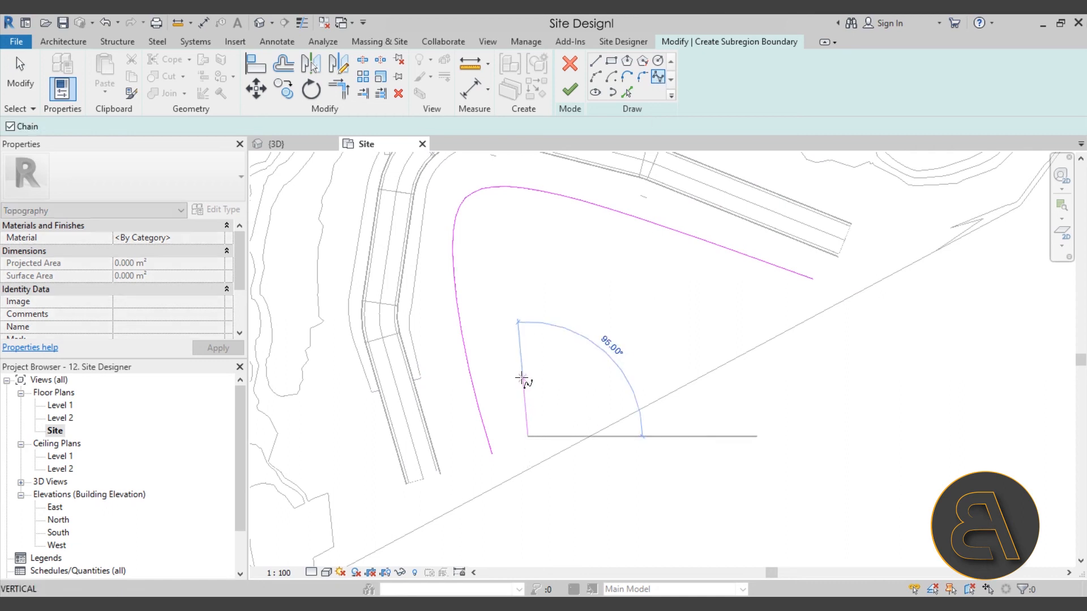
pyautogui.click(508, 373)
pyautogui.click(487, 294)
pyautogui.click(487, 243)
pyautogui.click(493, 218)
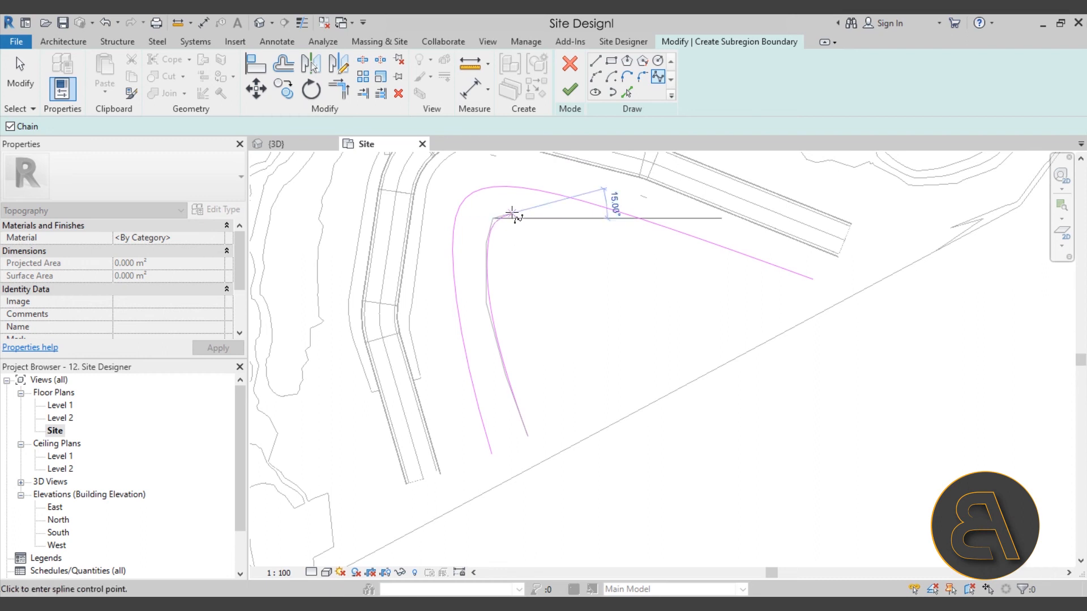
pyautogui.click(714, 273)
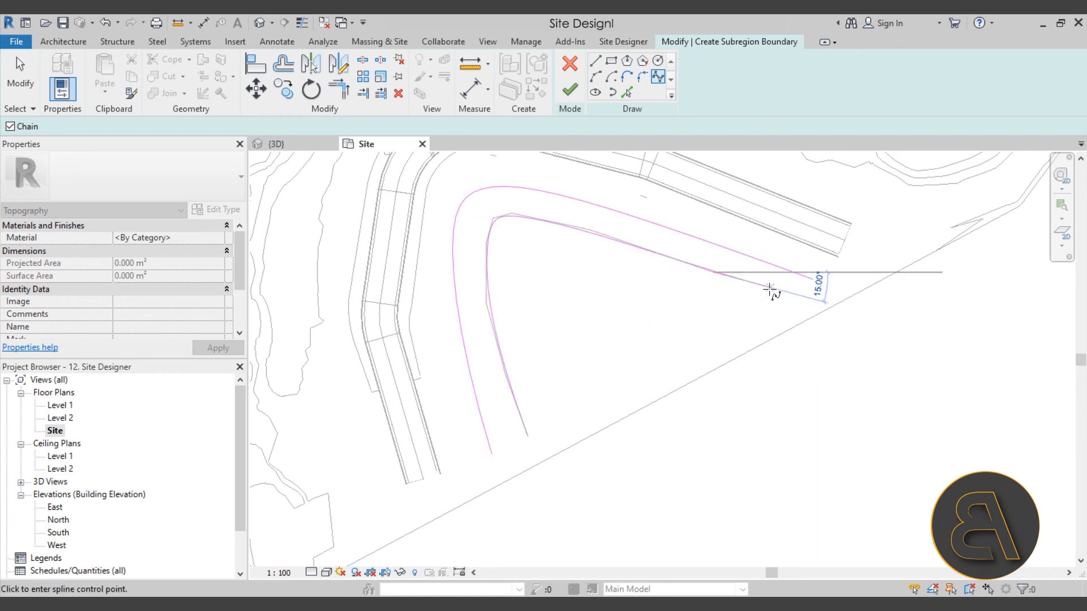
pyautogui.click(791, 301)
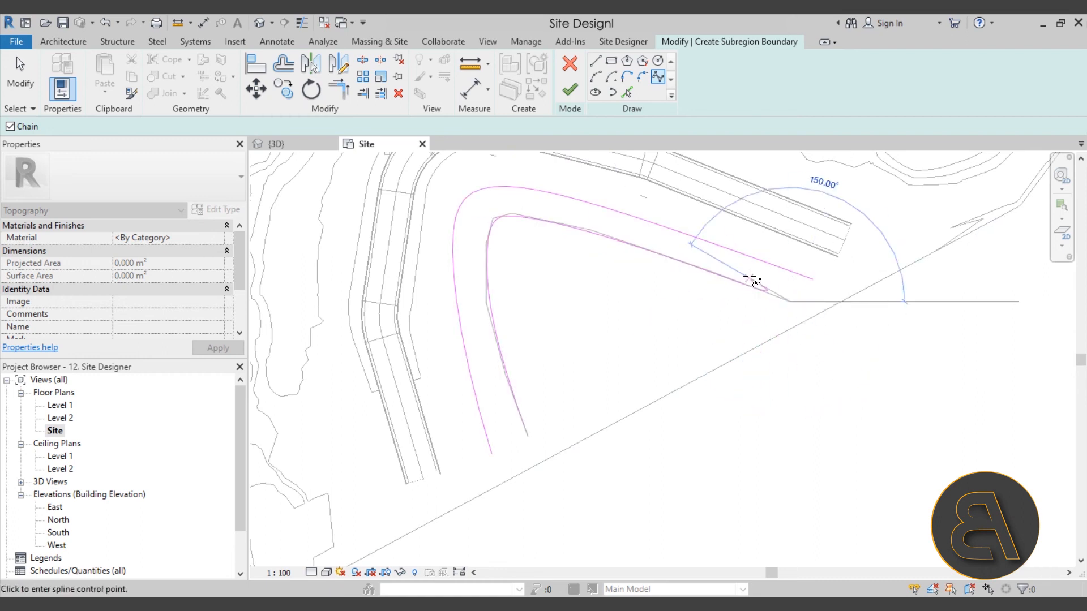
pyautogui.press('Escape')
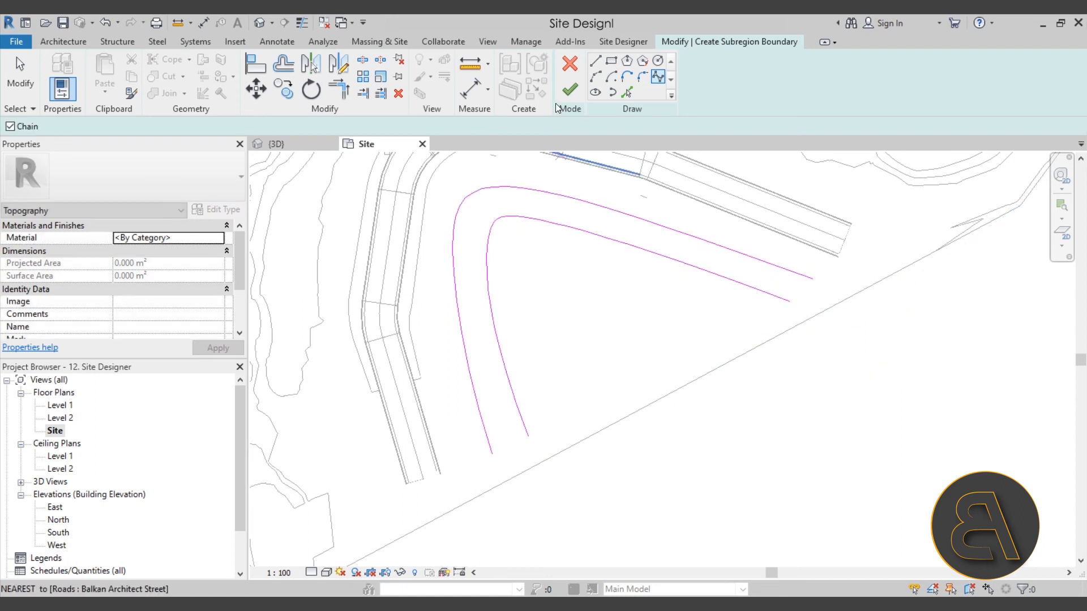
# - Close both open ends of the two splines with straight lines and finish the subregion road boundary
pyautogui.press('l')
pyautogui.press('i')
pyautogui.scroll(1, 518, 470)
pyautogui.click(529, 437)
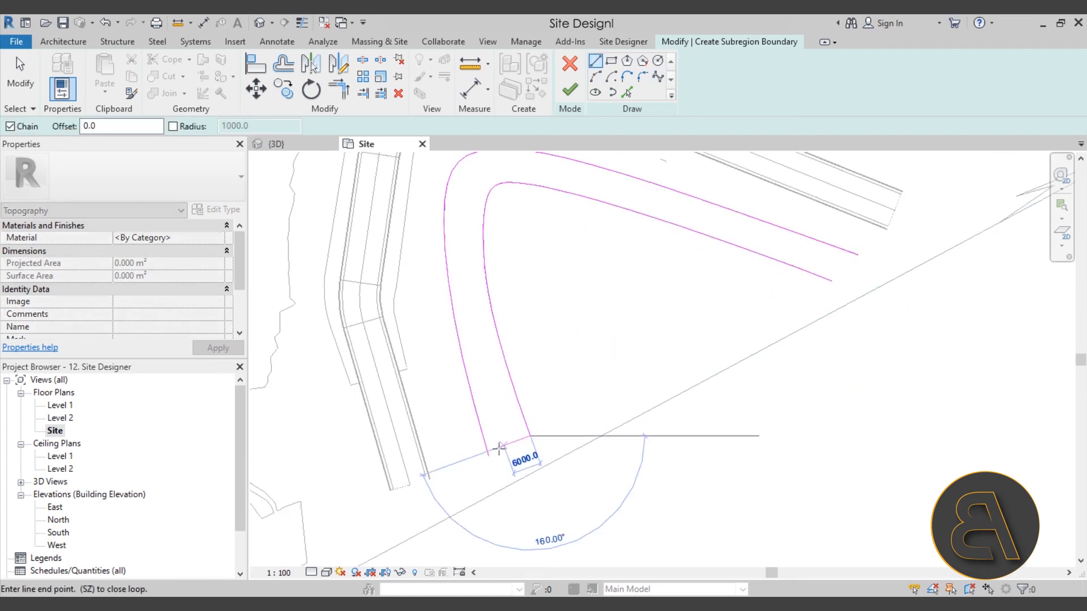
pyautogui.click(488, 456)
pyautogui.moveTo(697, 439); pyautogui.dragTo(626, 388, button='middle')
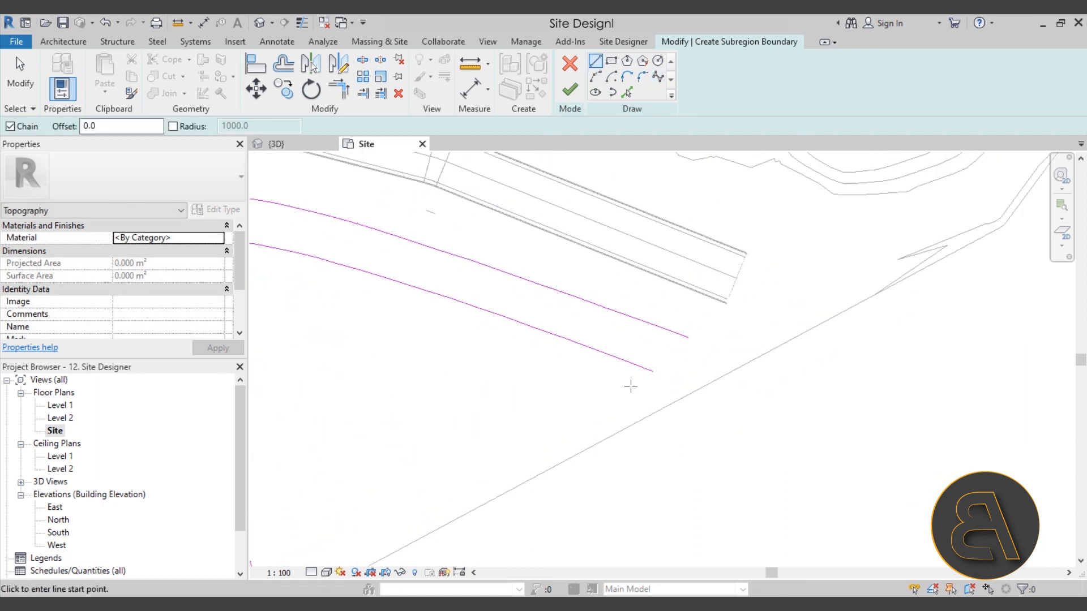
pyautogui.click(654, 371)
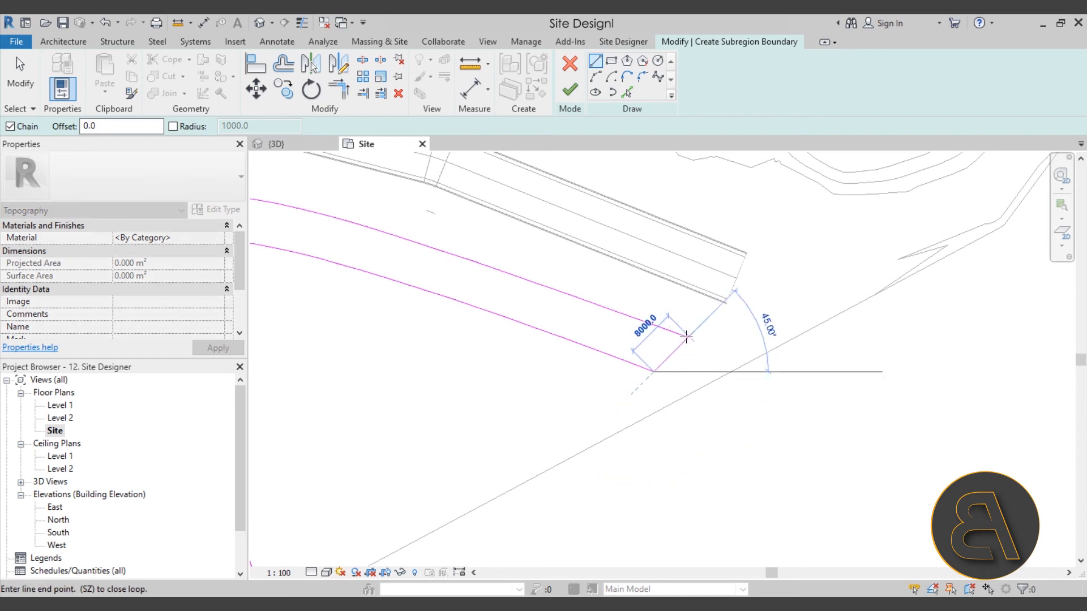
pyautogui.scroll(1, 684, 339)
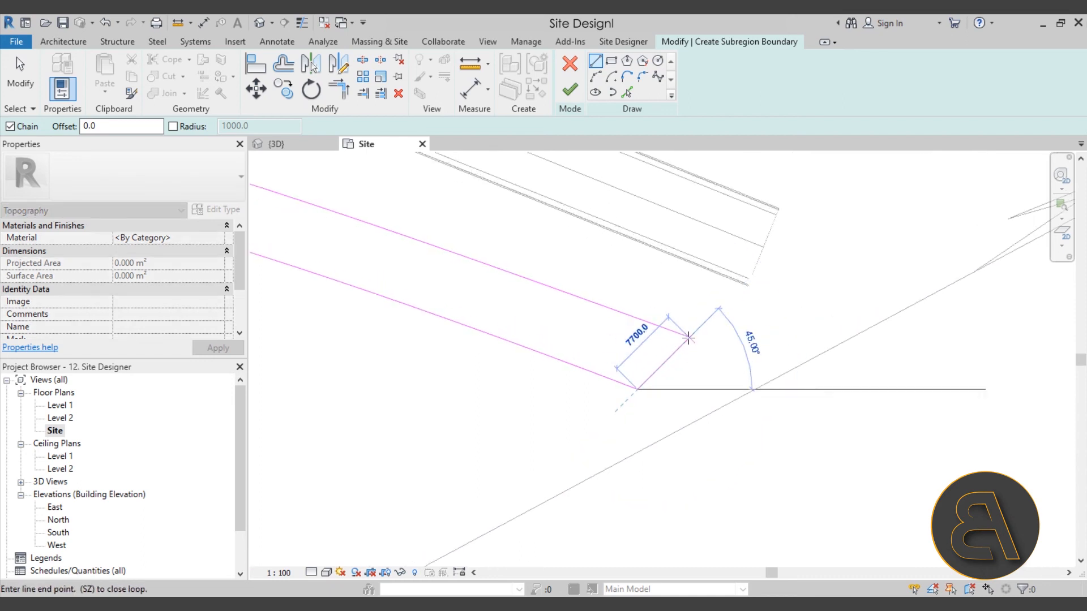
pyautogui.click(688, 338)
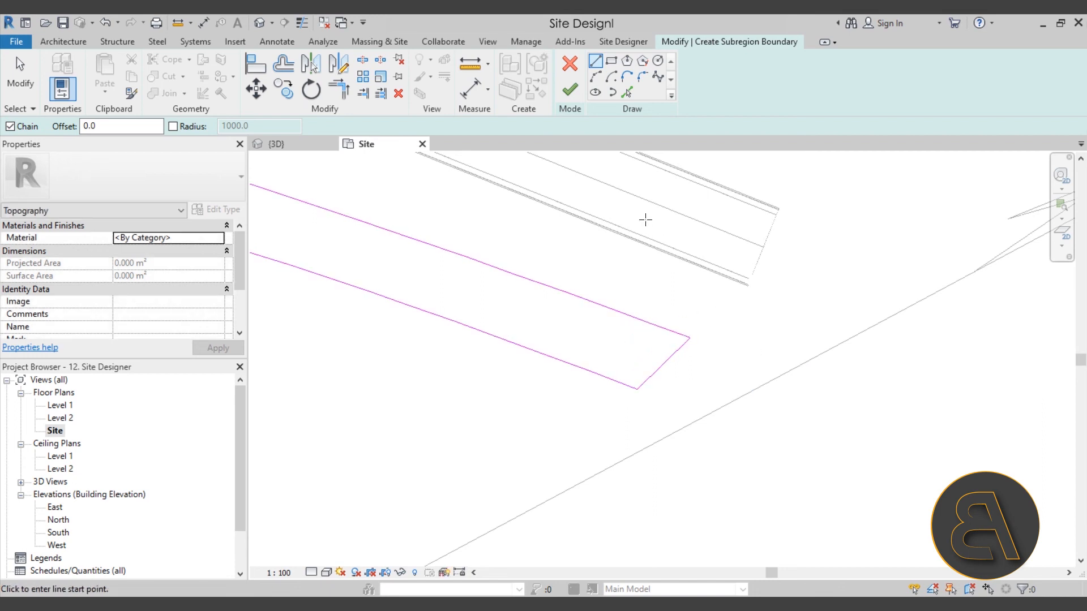
pyautogui.press('Escape')
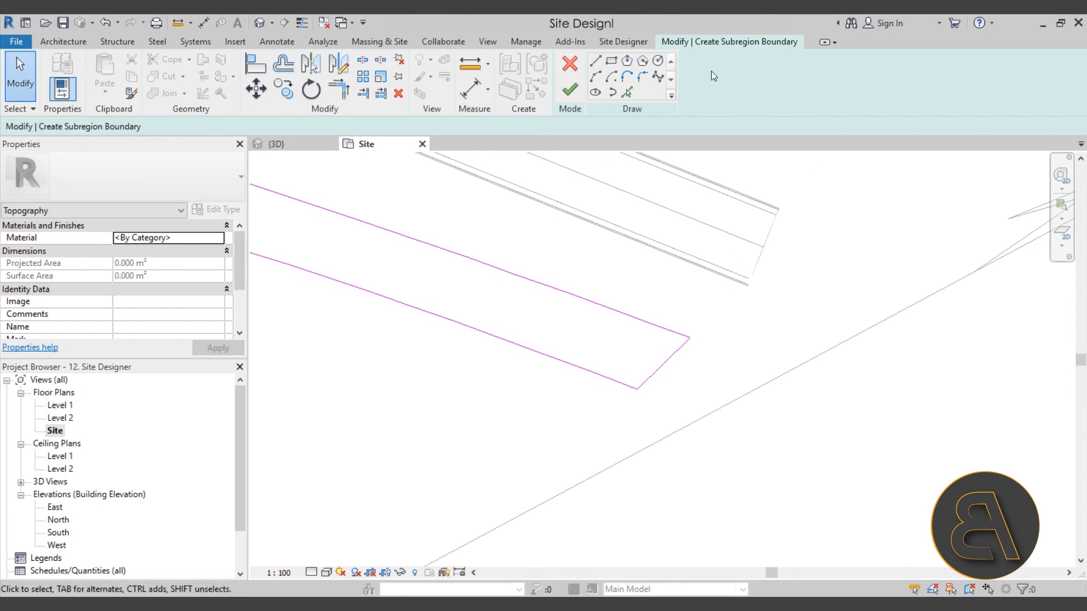
pyautogui.click(570, 90)
pyautogui.scroll(-3, 779, 371)
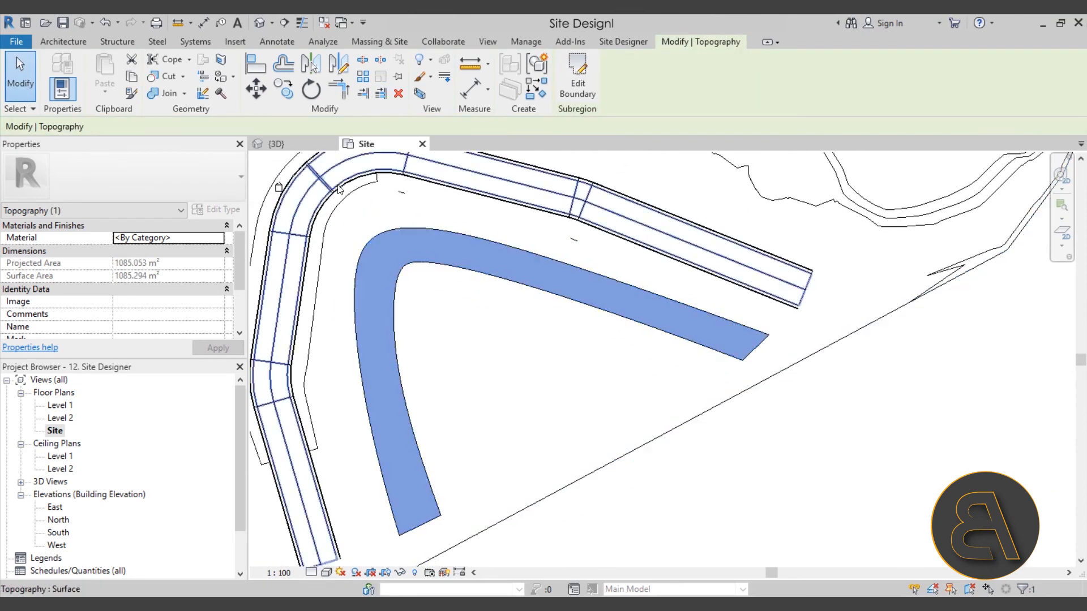
# - Assign the Asphalt, Pavement, Light Grey library material to the subregion road in the 3D view
pyautogui.click(276, 143)
pyautogui.scroll(-2, 461, 320)
pyautogui.scroll(1, 521, 310)
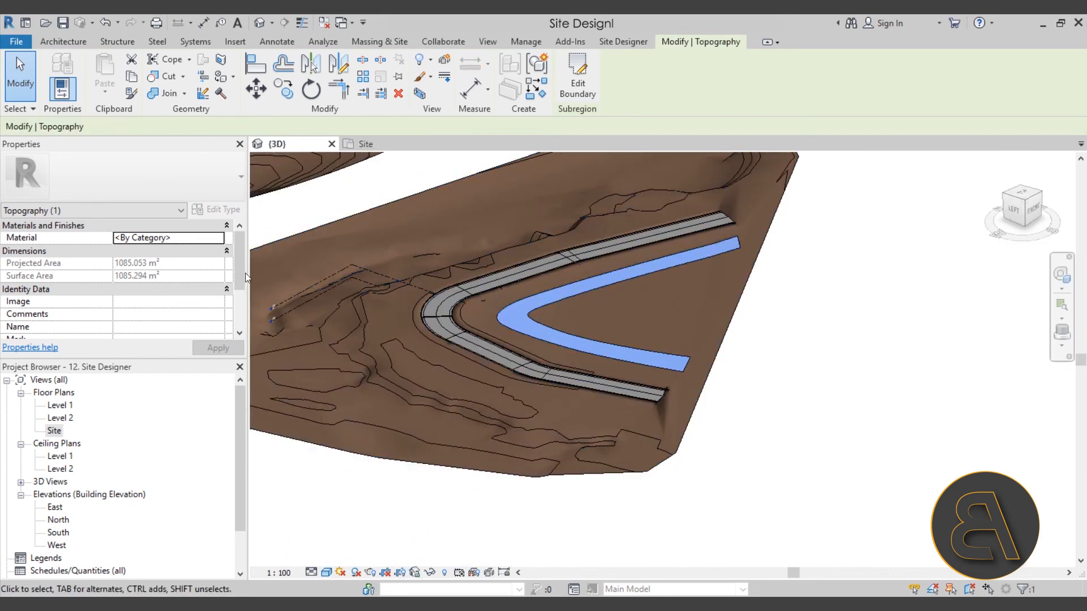
pyautogui.click(219, 238)
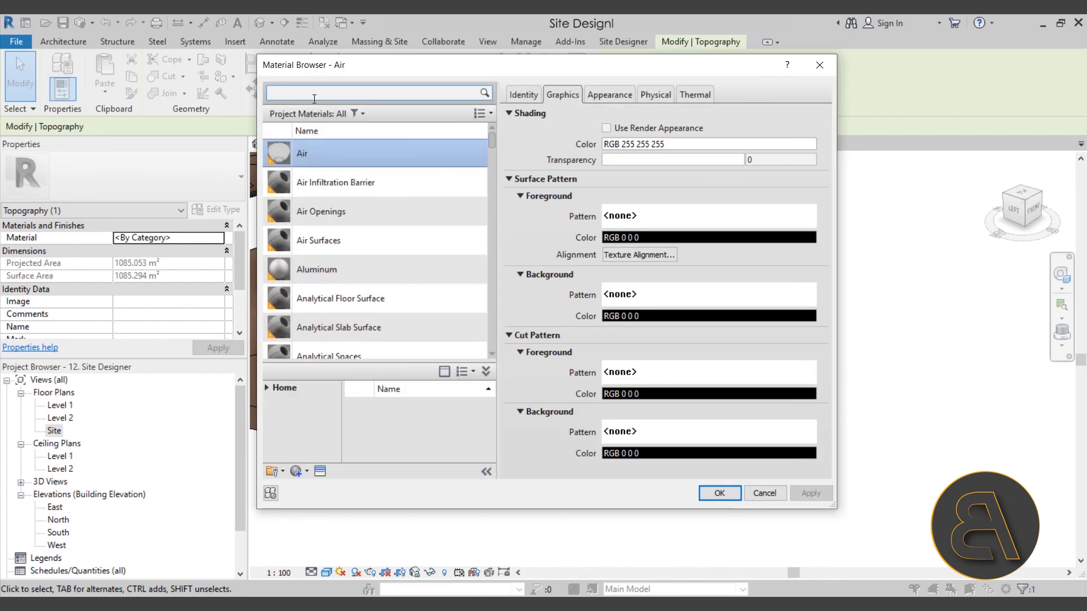
pyautogui.write('a')
pyautogui.write('spah')
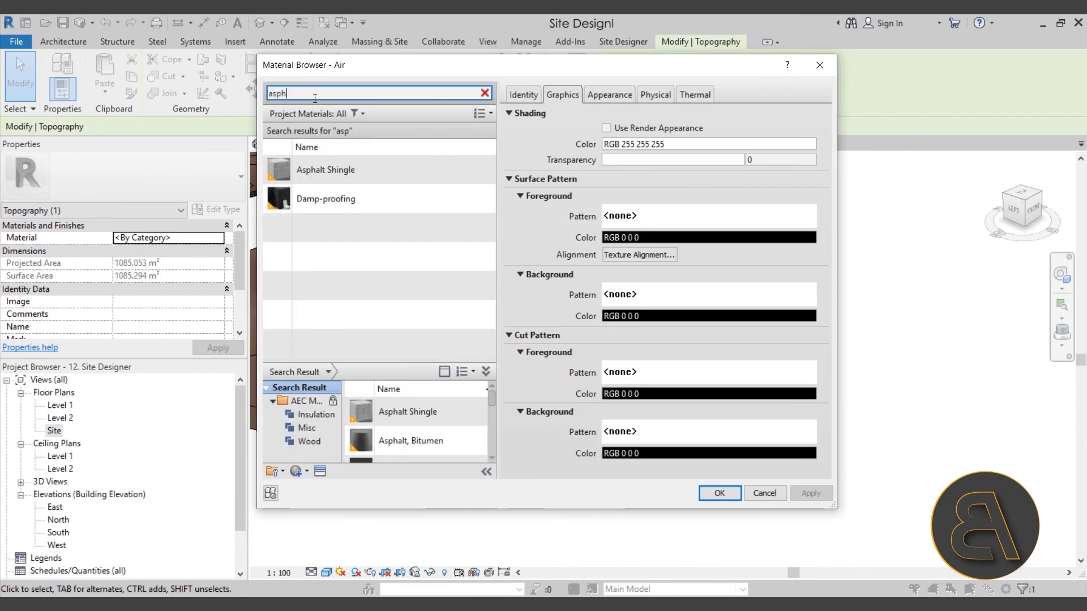
pyautogui.scroll(-2, 437, 426)
pyautogui.scroll(-5, 462, 434)
pyautogui.scroll(5, 438, 436)
pyautogui.scroll(-1, 433, 447)
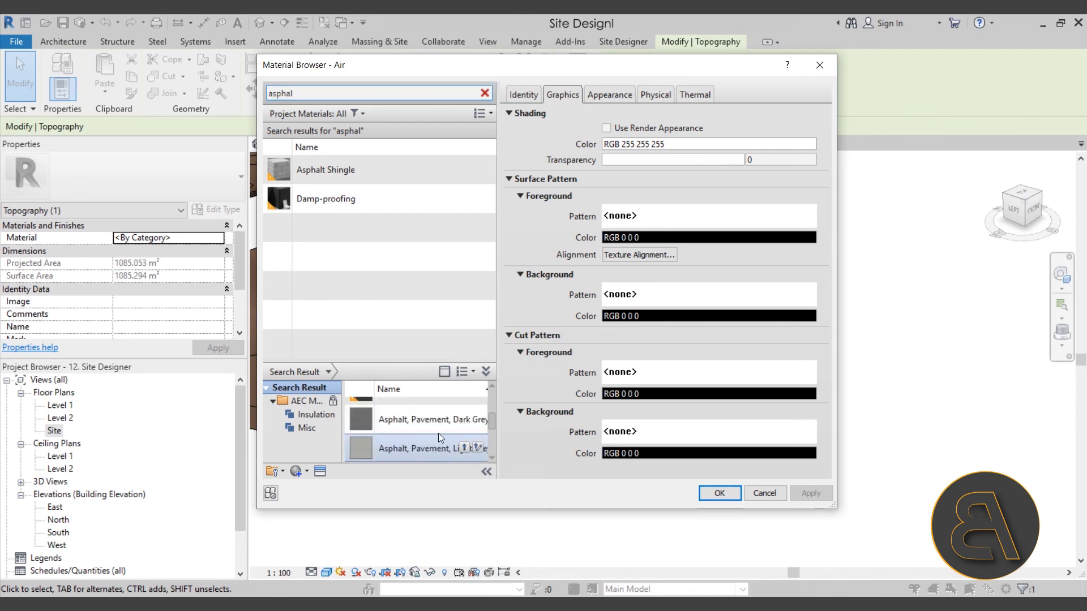
pyautogui.click(463, 449)
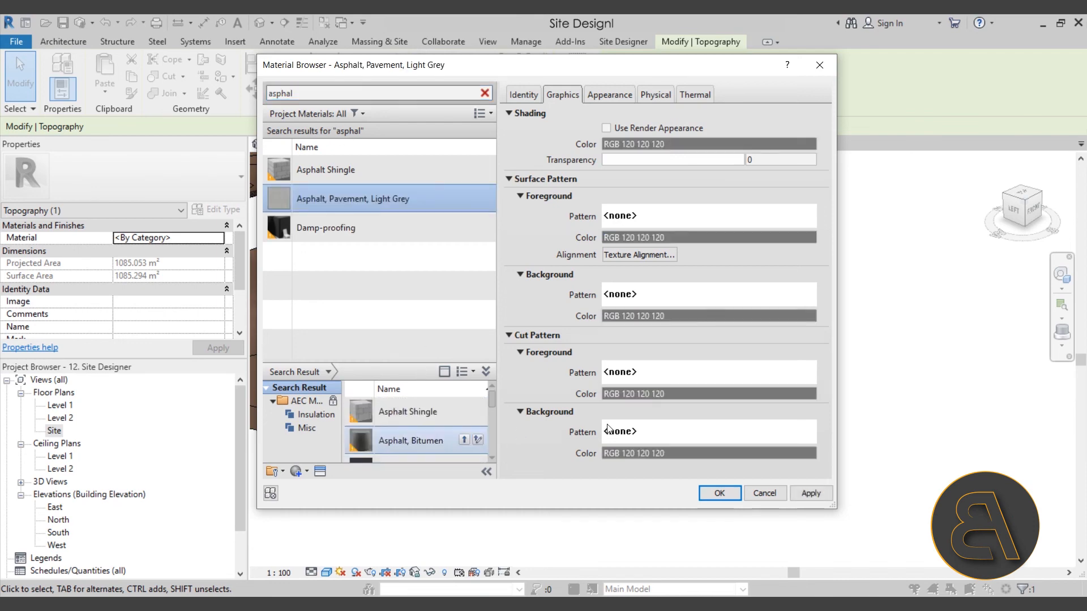
pyautogui.click(815, 495)
pyautogui.click(719, 493)
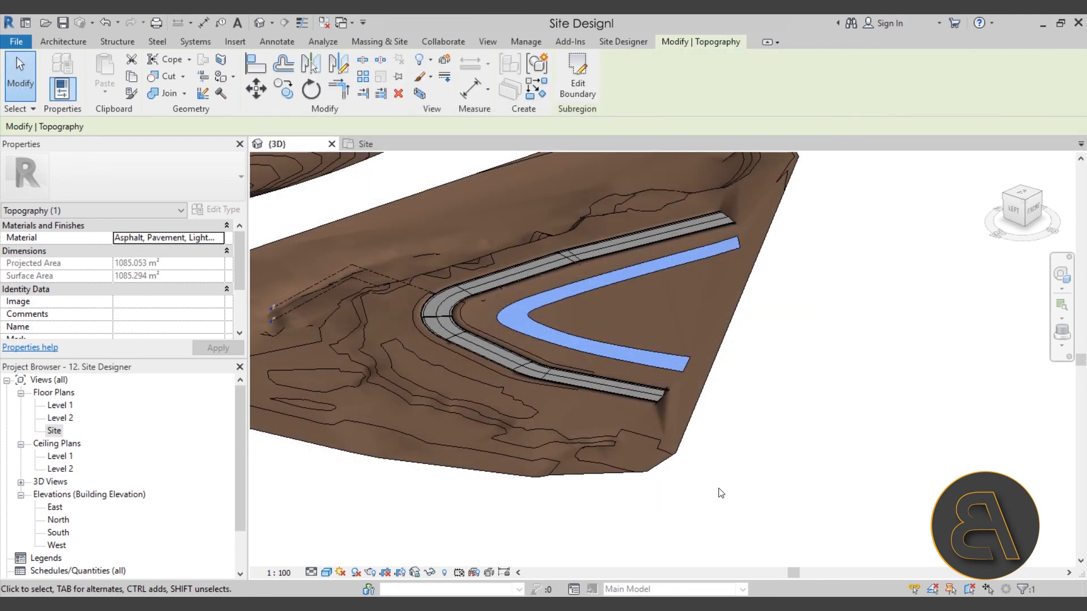
# - Examine the asphalt subregion road next to the Site Designer street and its curb up close in 3D
pyautogui.click(734, 418)
pyautogui.keyDown('shift'); pyautogui.moveTo(735, 418); pyautogui.dragTo(363, 458, button='middle'); pyautogui.keyUp('shift')
pyautogui.scroll(3, 464, 408)
pyautogui.moveTo(437, 429); pyautogui.dragTo(550, 358, button='middle')
pyautogui.scroll(2, 500, 420)
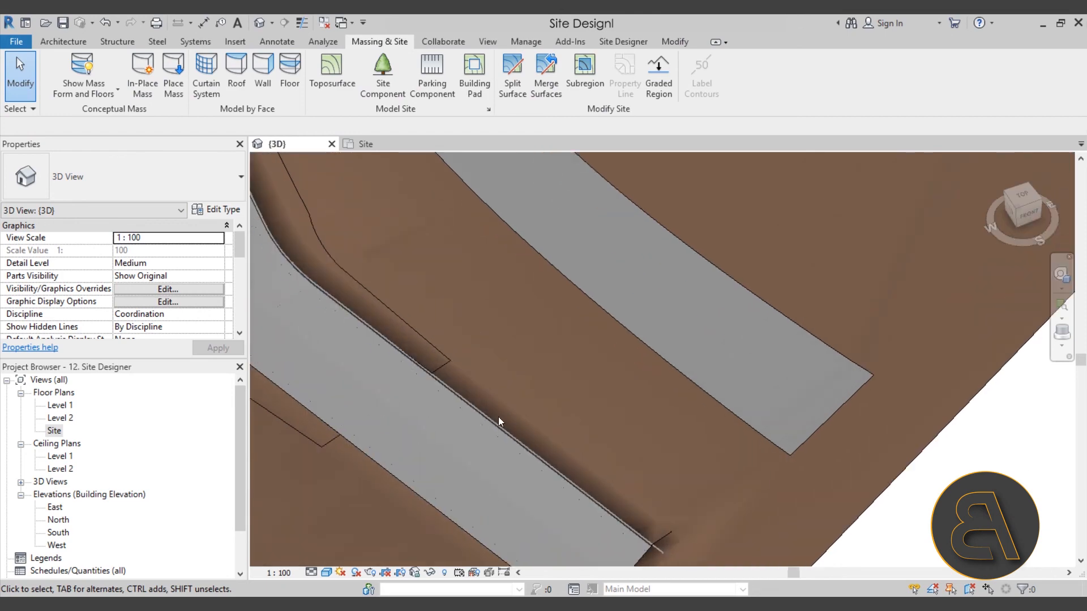
pyautogui.scroll(1, 481, 433)
pyautogui.moveTo(468, 451); pyautogui.dragTo(487, 428, button='middle')
pyautogui.scroll(5, 519, 401)
pyautogui.scroll(-8, 572, 369)
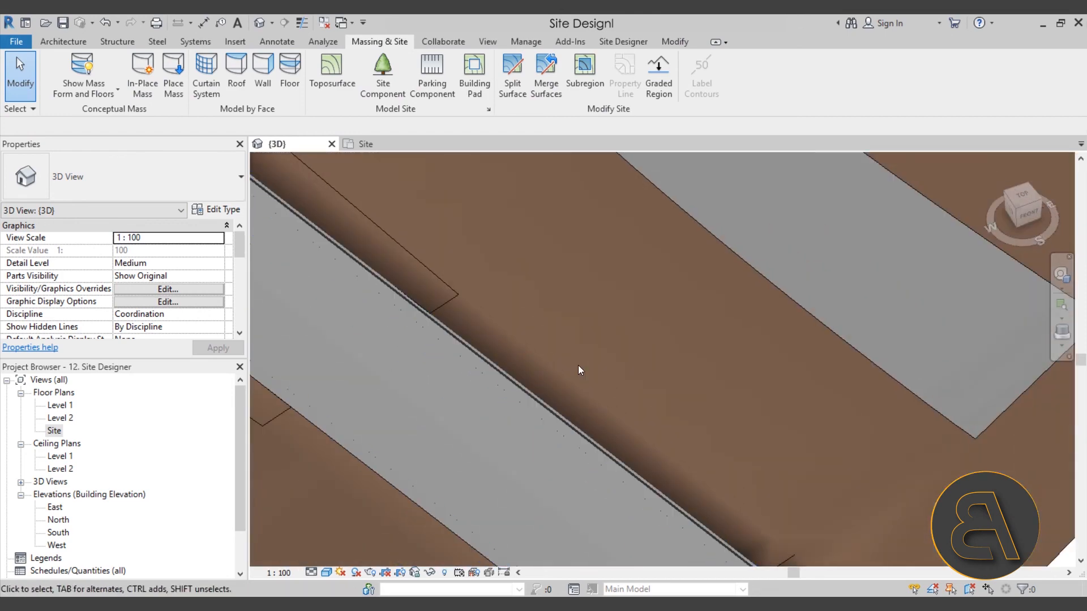
# - Draw a section line in the Site floor plan across the lower leg of the street and the subregion road
pyautogui.click(371, 146)
pyautogui.scroll(-2, 453, 346)
pyautogui.moveTo(452, 347); pyautogui.dragTo(521, 268, button='middle')
pyautogui.scroll(1, 521, 269)
pyautogui.moveTo(342, 335); pyautogui.dragTo(371, 325, button='middle')
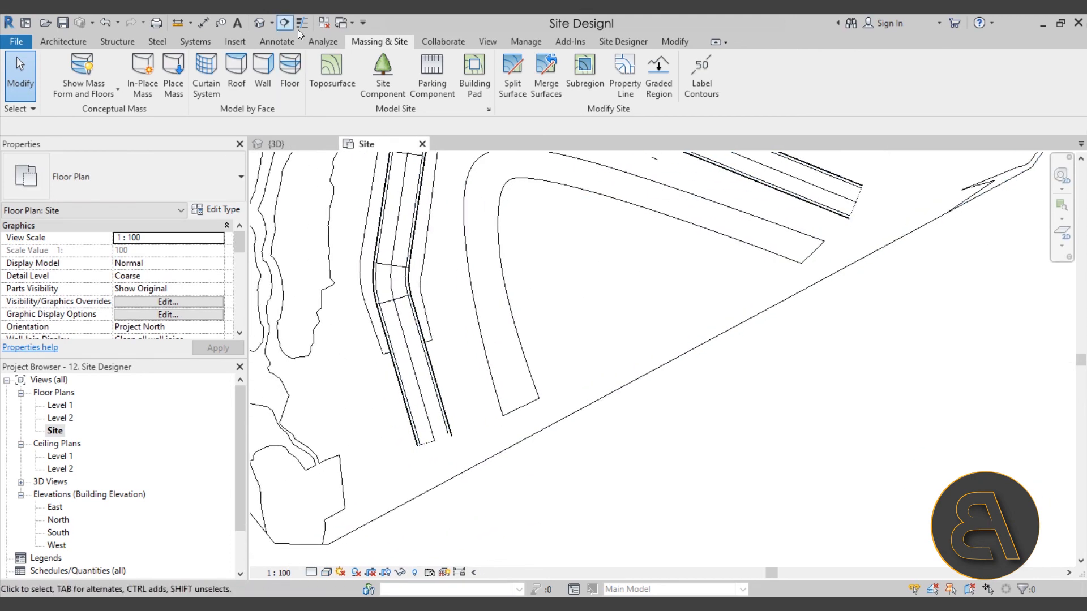
pyautogui.click(284, 23)
pyautogui.click(352, 373)
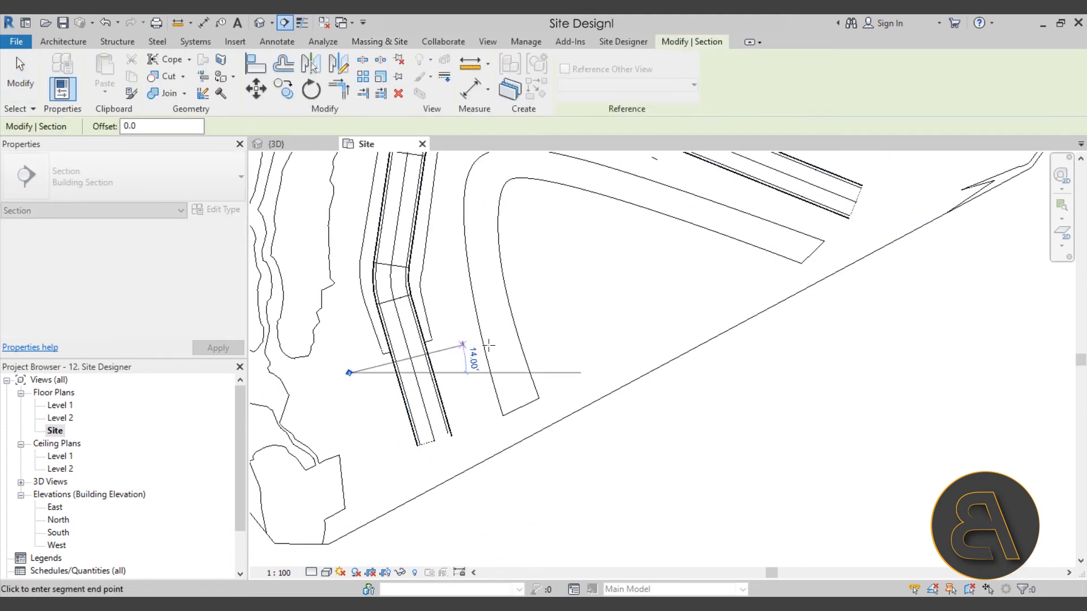
pyautogui.click(541, 335)
# - Extend the section's view depth farther up along the roads and open the section view
pyautogui.scroll(3, 448, 352)
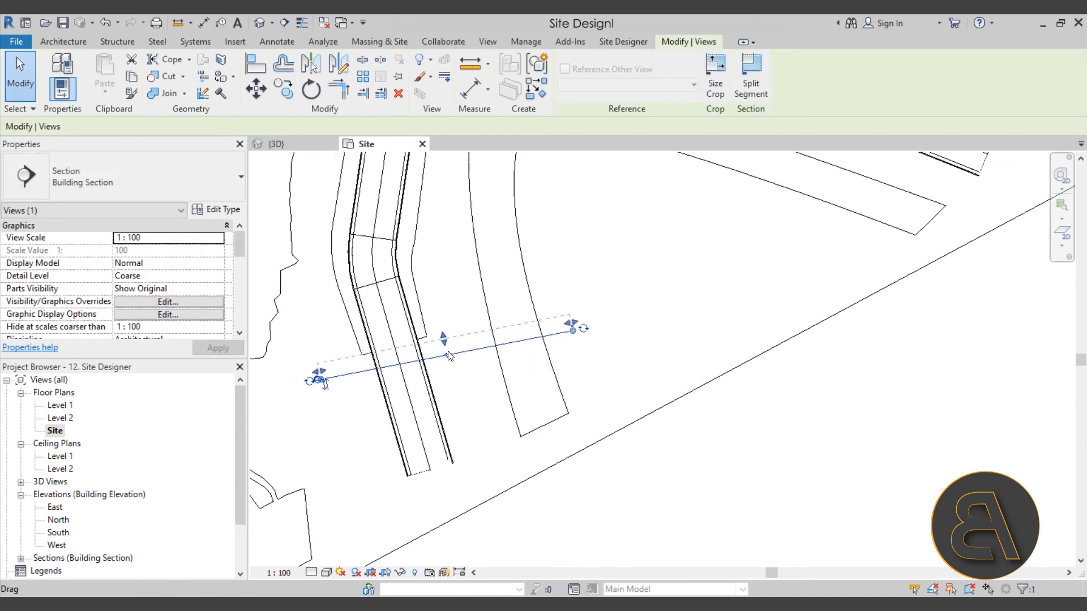
pyautogui.moveTo(443, 338); pyautogui.dragTo(427, 259)
pyautogui.press('Escape')
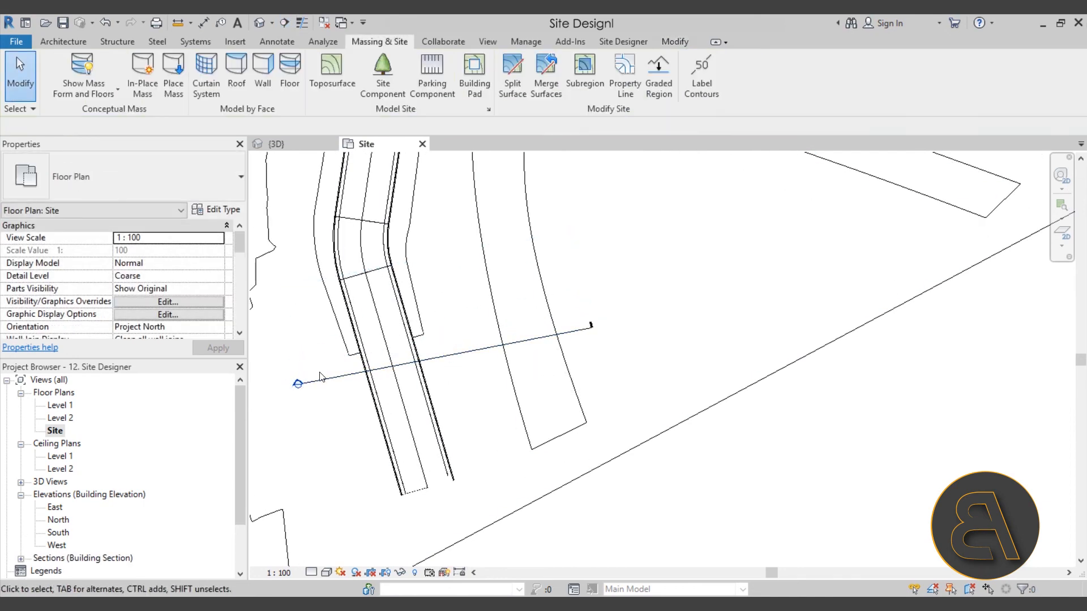
pyautogui.scroll(4, 305, 385)
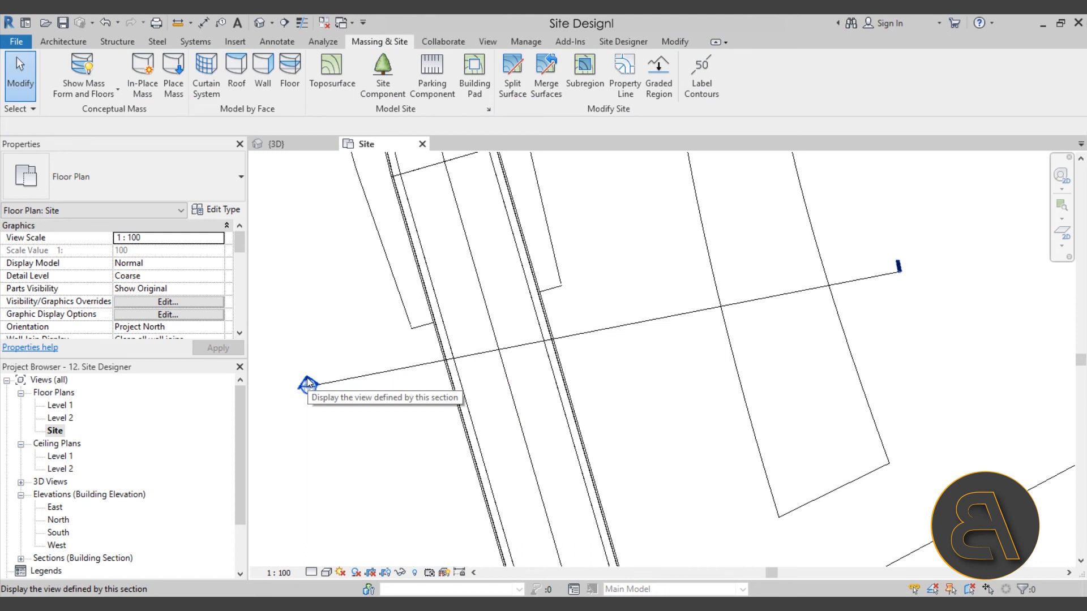
pyautogui.doubleClick(307, 384)
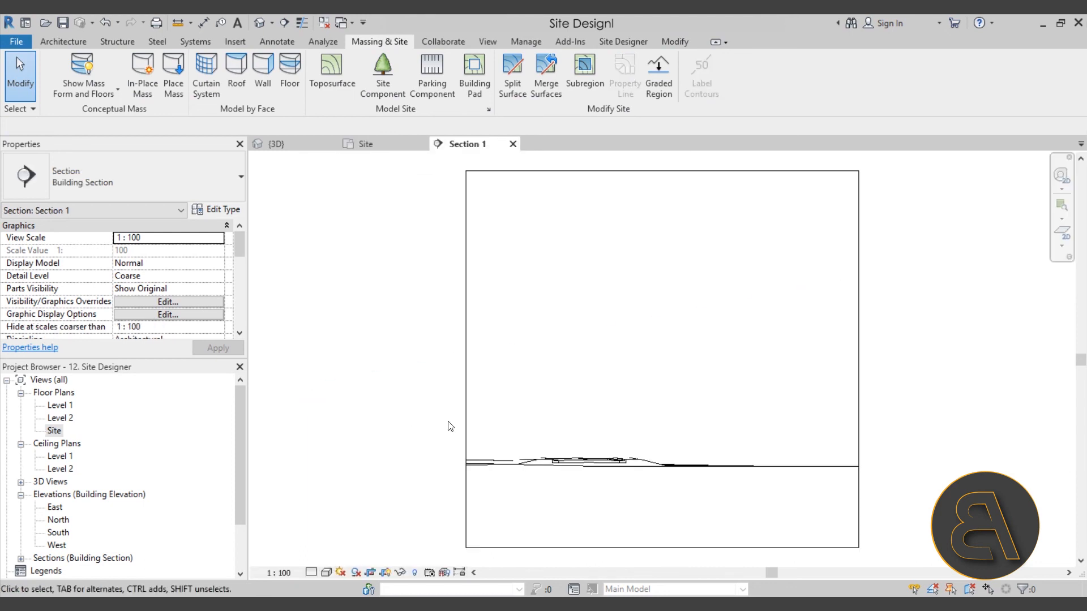
# - Examine the street's curb, gutter and pavement profile and the graded terrain beneath it in the section view
pyautogui.scroll(2, 494, 401)
pyautogui.moveTo(611, 483); pyautogui.dragTo(481, 379, button='middle')
pyautogui.scroll(4, 290, 356)
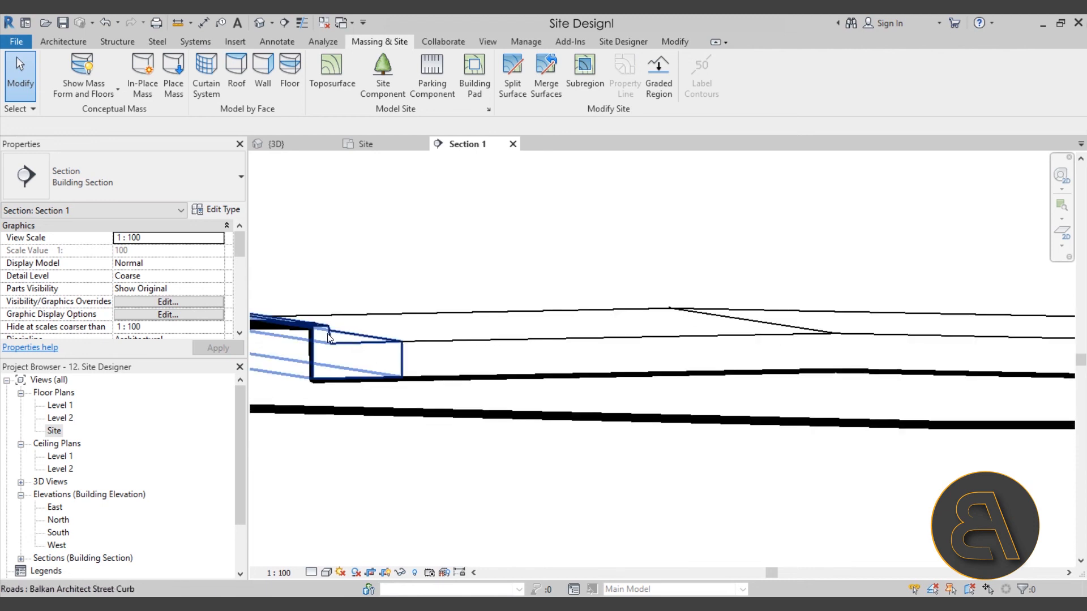
pyautogui.scroll(-2, 367, 357)
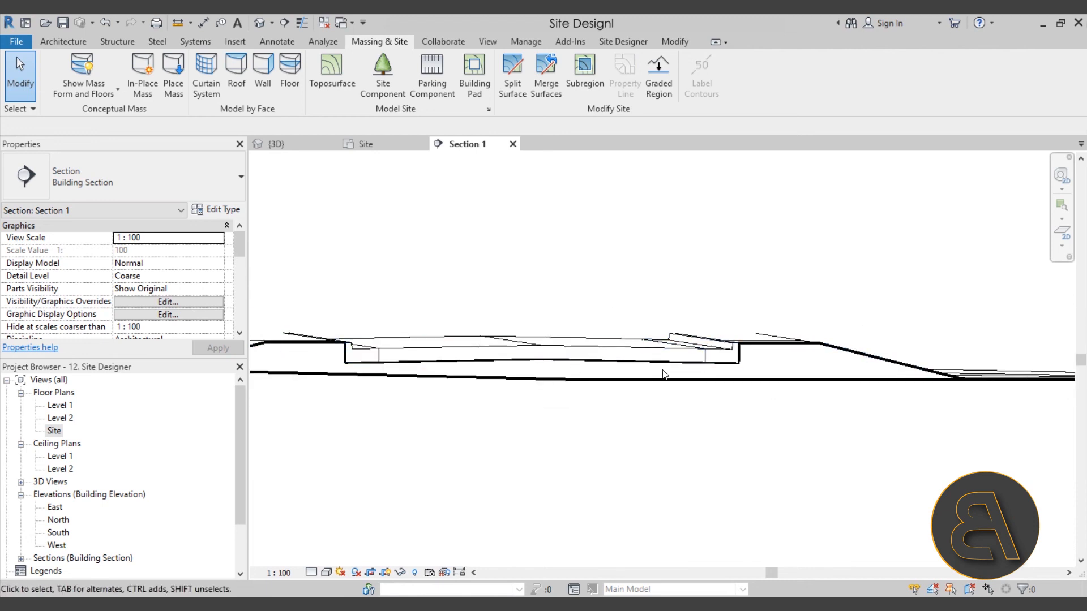
pyautogui.scroll(2, 394, 365)
pyautogui.click(326, 330)
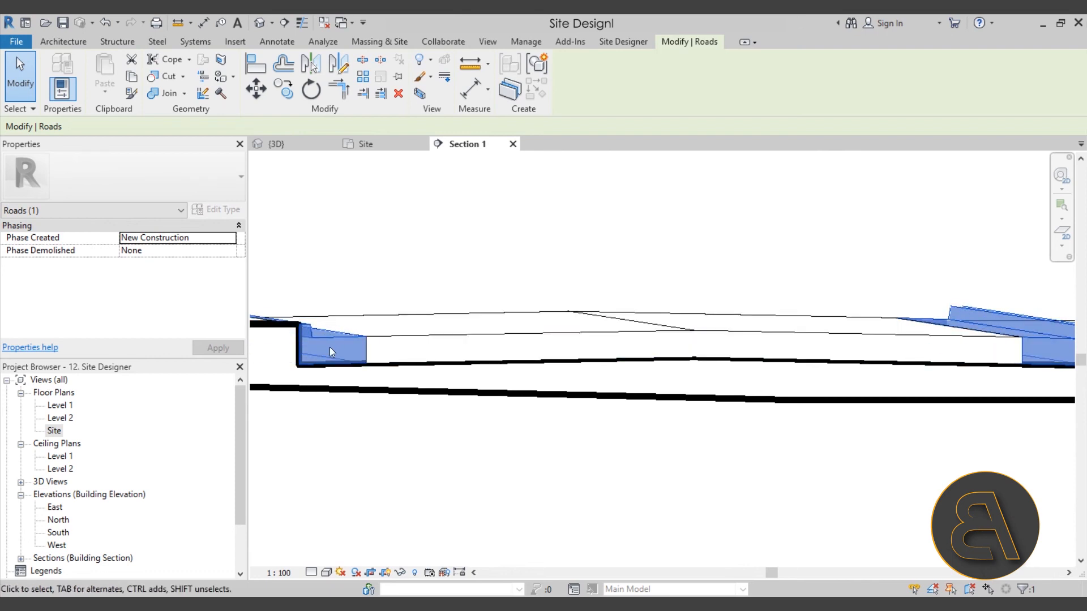
pyautogui.click(531, 381)
pyautogui.scroll(-3, 531, 381)
pyautogui.moveTo(538, 387); pyautogui.dragTo(471, 369, button='middle')
pyautogui.scroll(-1, 543, 332)
pyautogui.scroll(10, 558, 332)
pyautogui.scroll(-4, 584, 321)
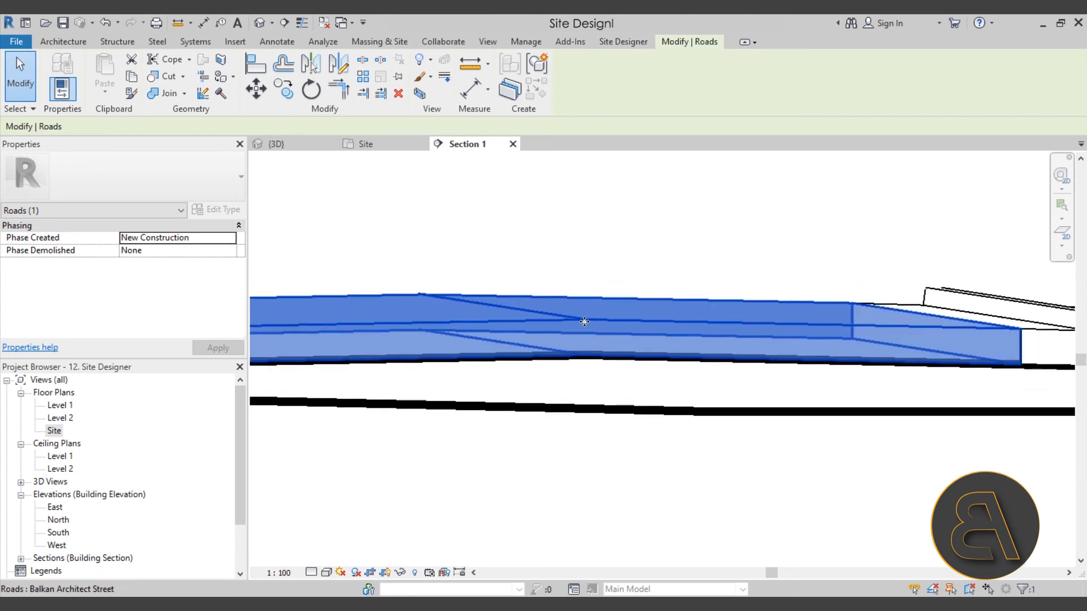
# - Compare the subregion road's profile on the toposurface with the street's layered profile in the section view
pyautogui.scroll(-1, 584, 322)
pyautogui.scroll(-3, 881, 328)
pyautogui.scroll(-4, 528, 326)
pyautogui.scroll(-1, 471, 340)
pyautogui.moveTo(628, 376); pyautogui.dragTo(485, 362, button='middle')
pyautogui.scroll(-2, 488, 360)
pyautogui.click(492, 359)
pyautogui.click(714, 339)
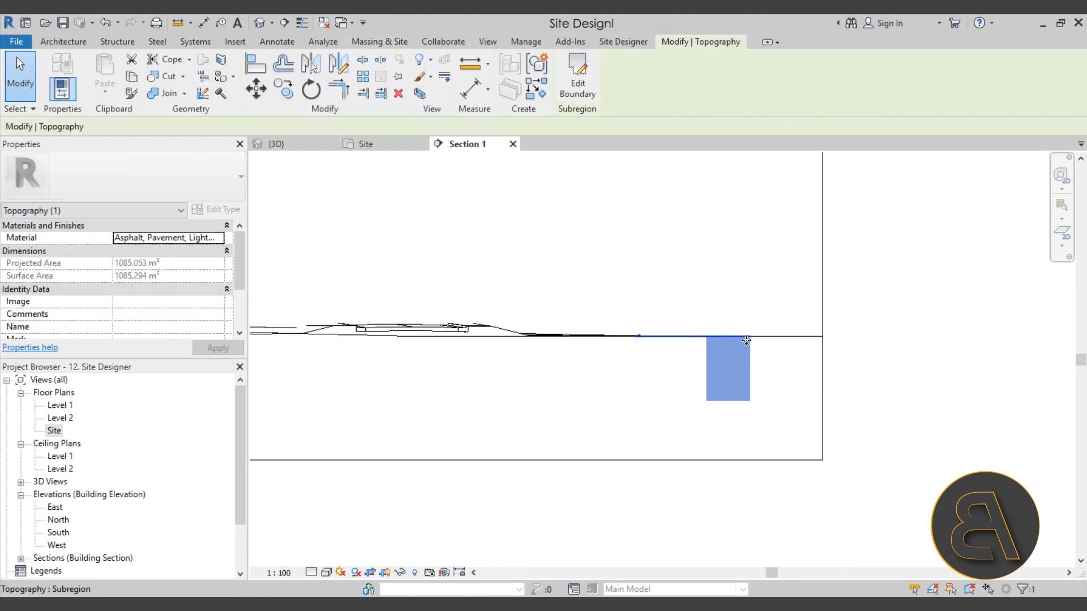
pyautogui.click(517, 381)
pyautogui.scroll(2, 354, 317)
pyautogui.scroll(2, 347, 333)
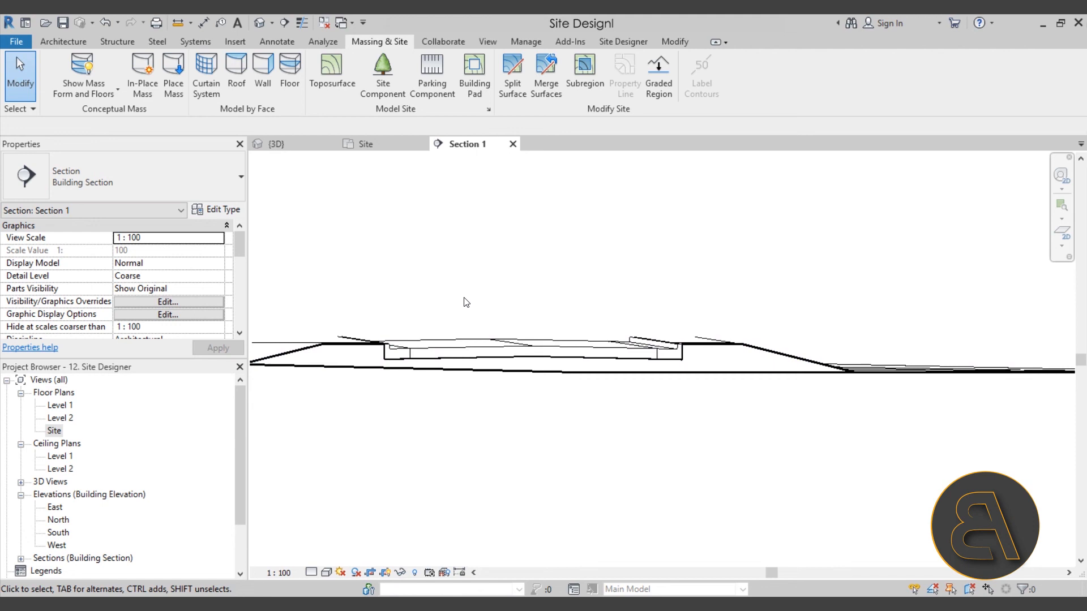
# - Delete the subregion road beside the street in the Site floor plan
pyautogui.click(625, 43)
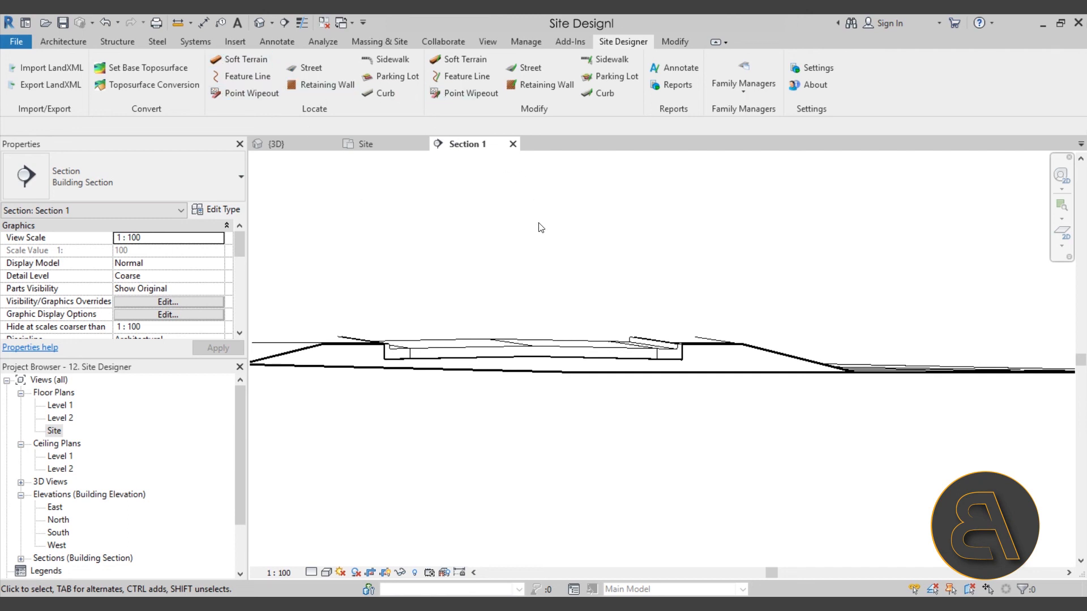
pyautogui.scroll(-1, 485, 217)
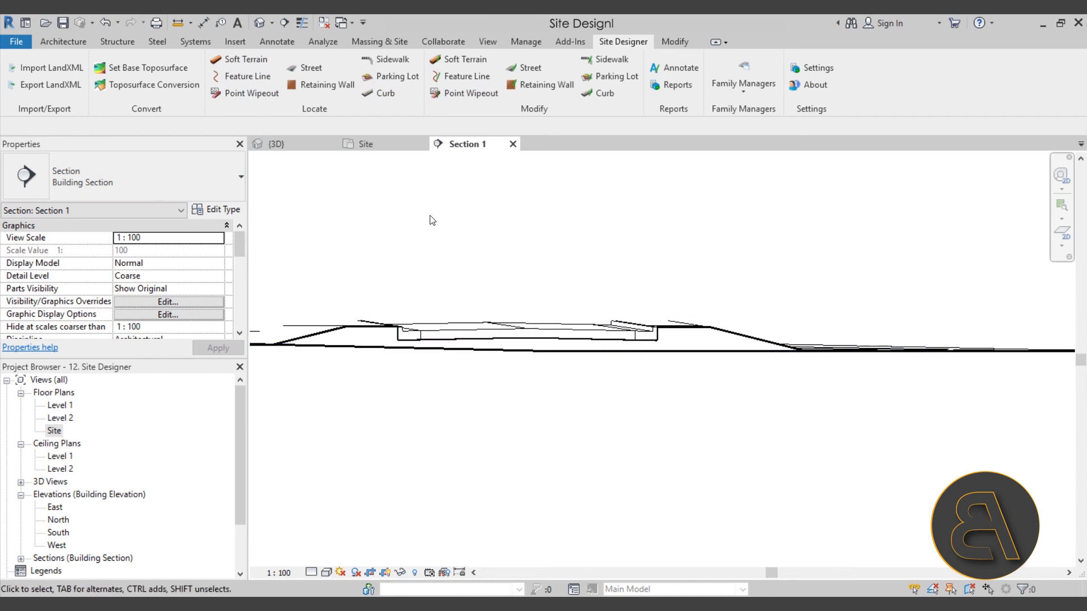
pyautogui.click(372, 144)
pyautogui.scroll(-6, 576, 378)
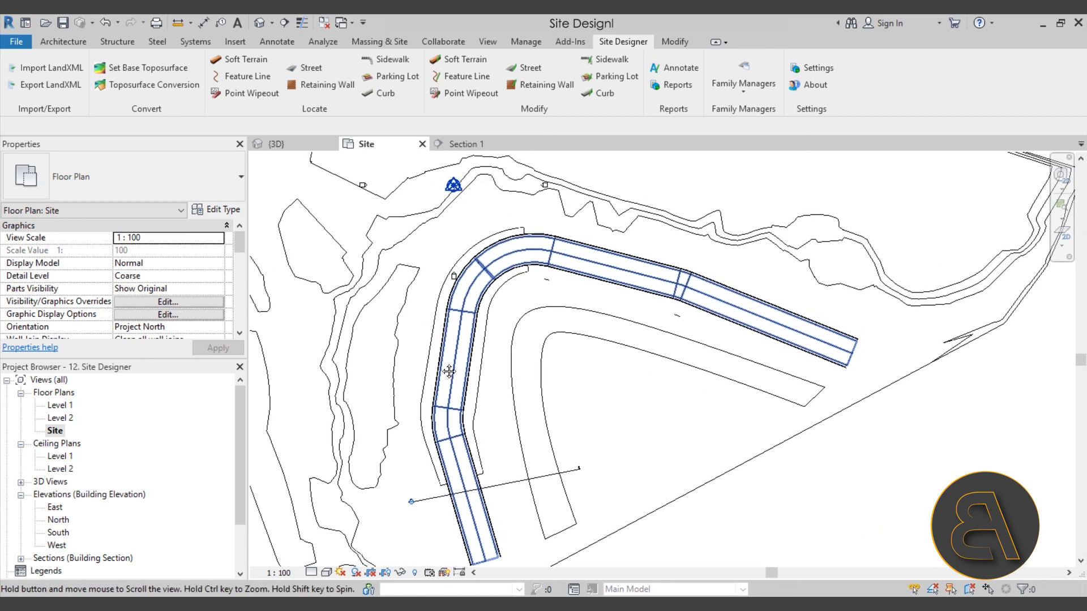
pyautogui.moveTo(448, 371); pyautogui.dragTo(438, 359, button='middle')
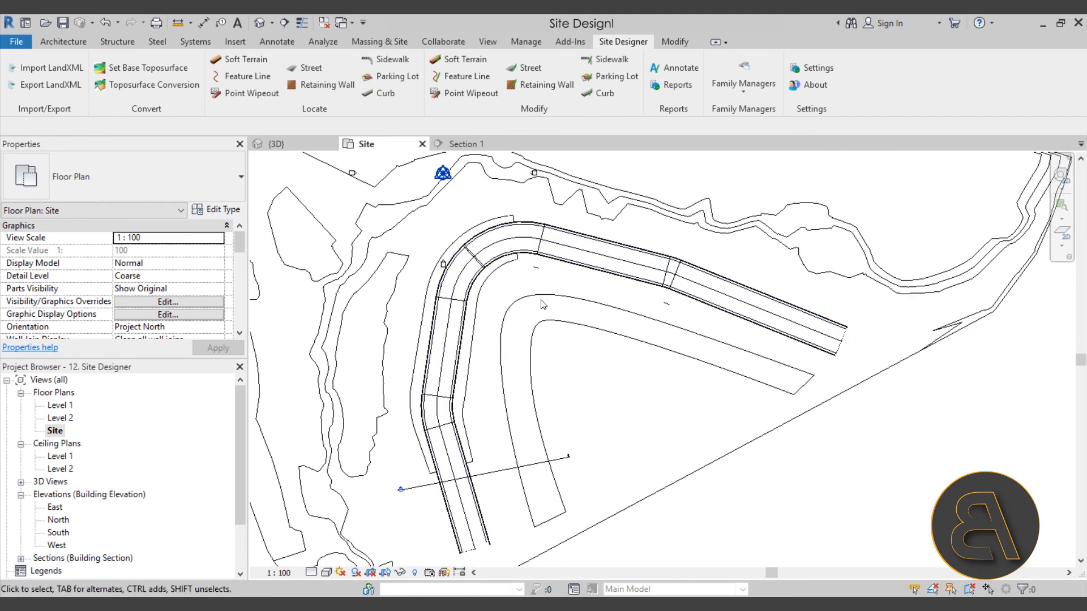
pyautogui.click(581, 339)
pyautogui.press('Escape')
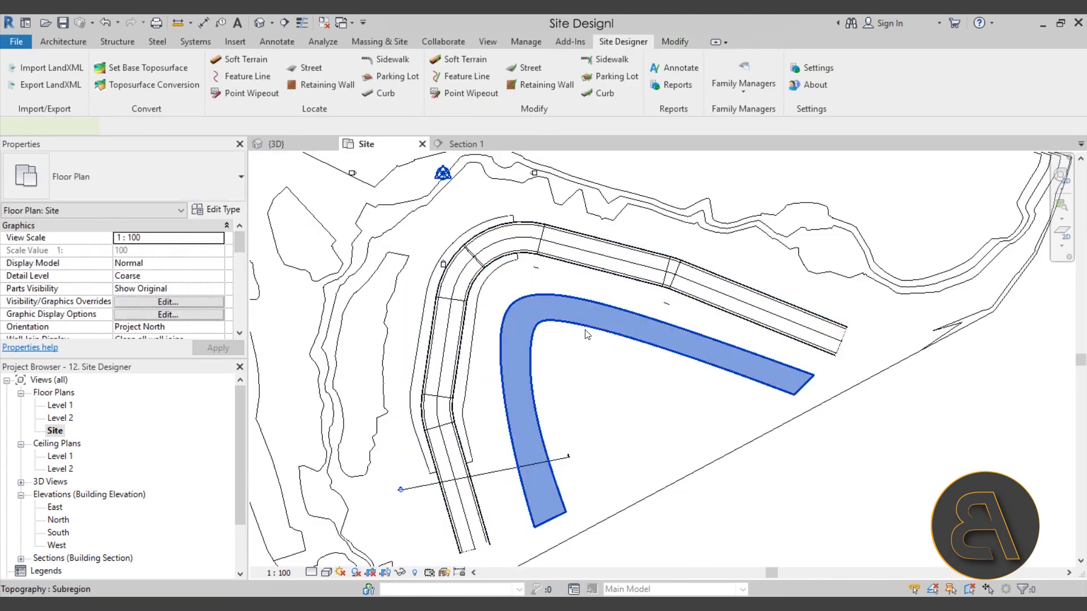
pyautogui.click(584, 331)
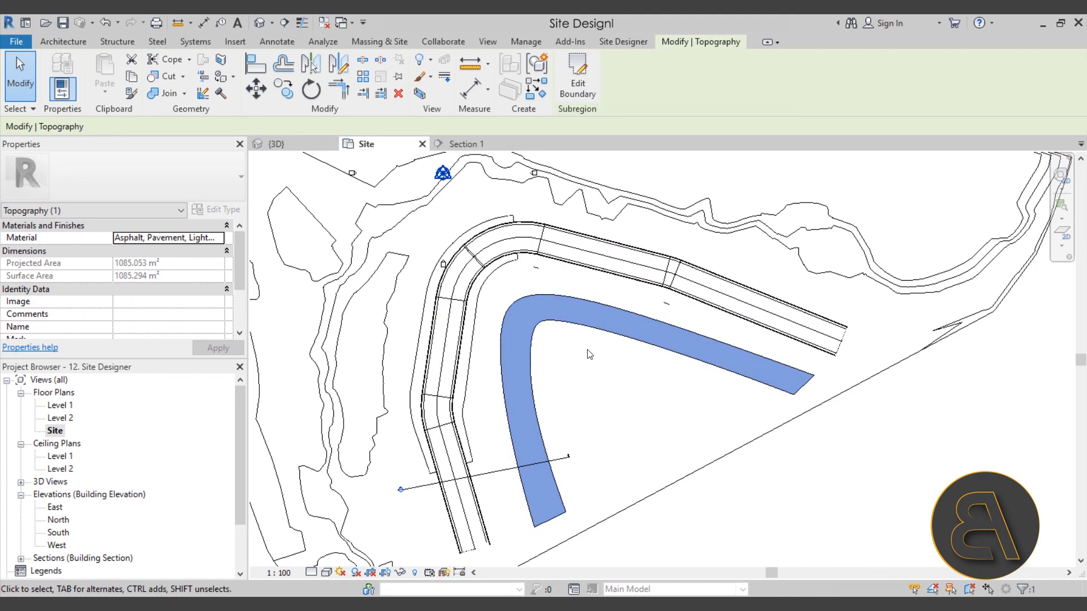
pyautogui.press('Escape')
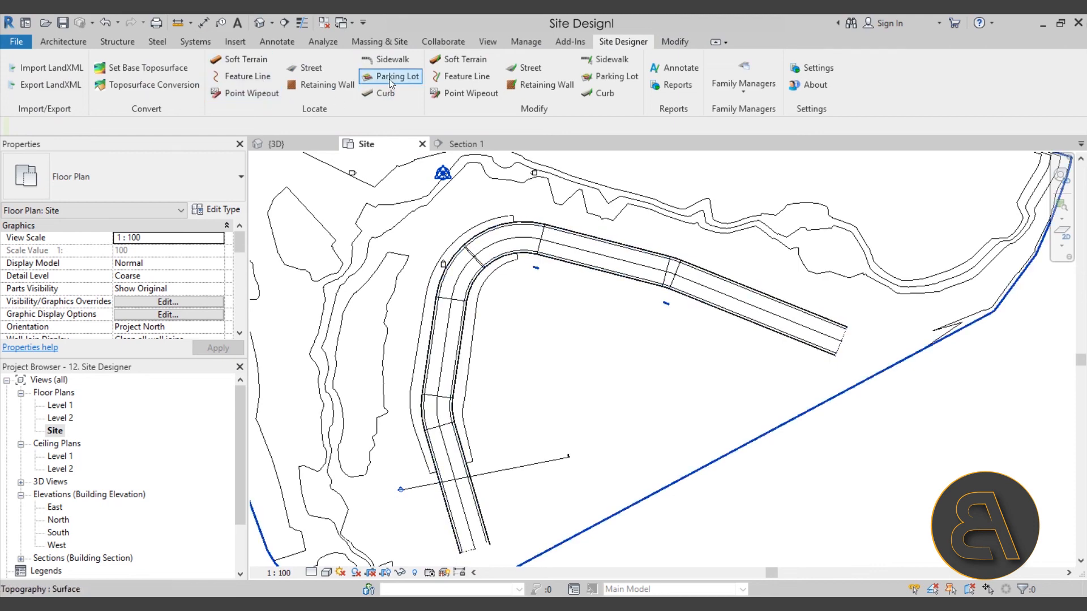
# - Set up a new street of type 1 Lane Curb & Gutter, named Balkan Architect Street - 1 lane, at 0 mm elevation relative to the toposurface
pyautogui.click(308, 67)
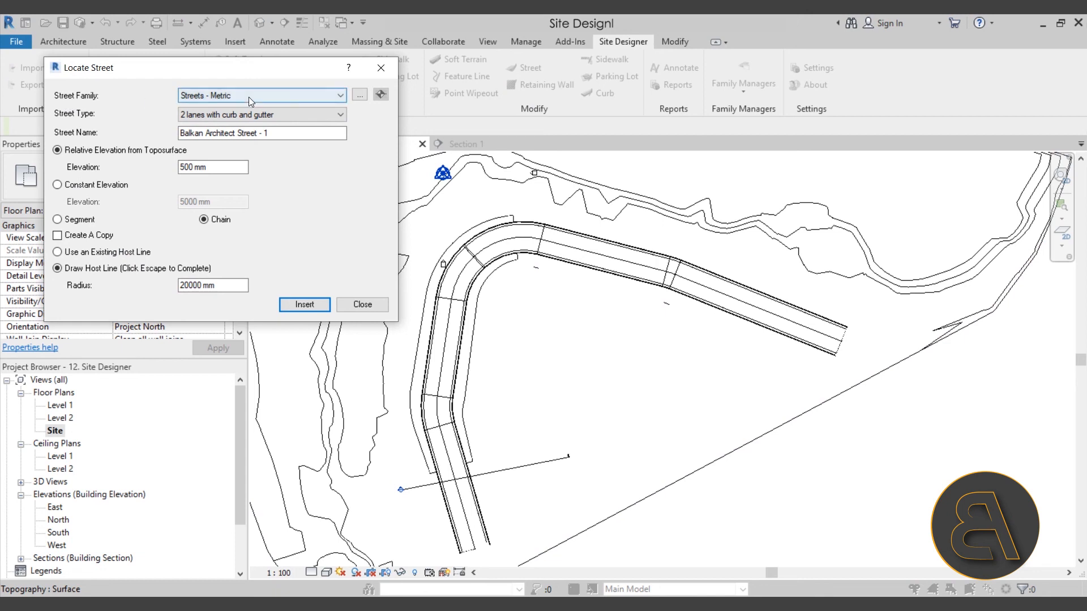
pyautogui.click(184, 116)
pyautogui.click(214, 127)
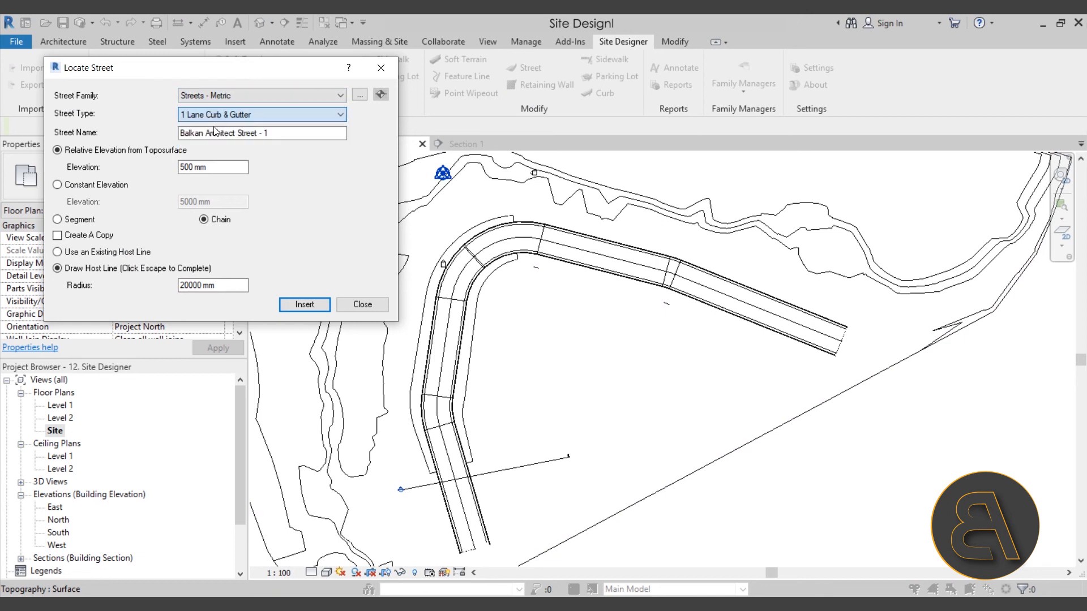
pyautogui.click(264, 133)
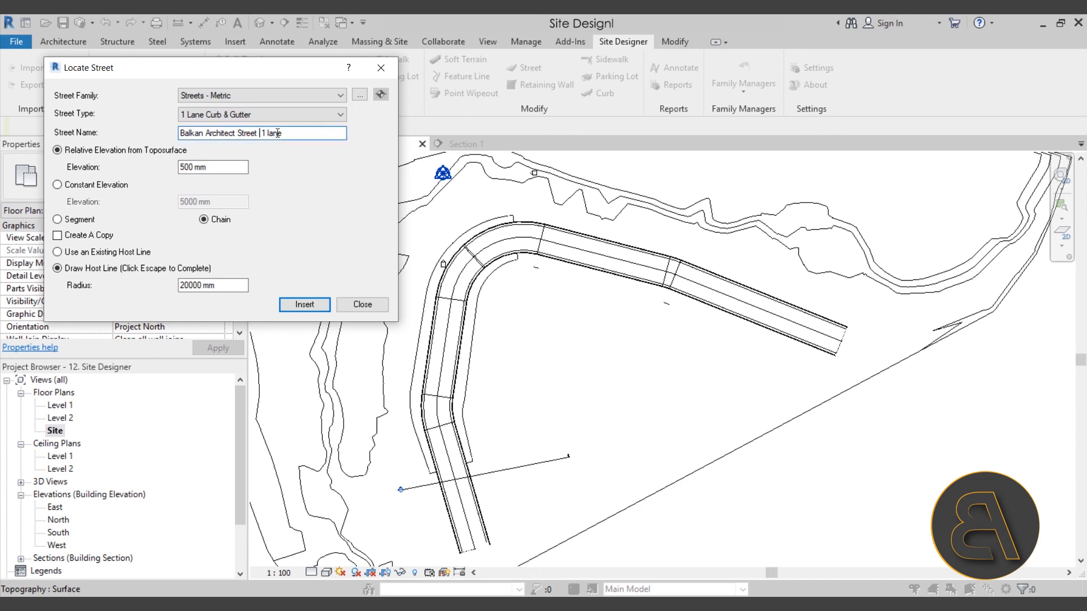
pyautogui.press('BackSpace')
pyautogui.write('-')
pyautogui.tripleClick(207, 167)
pyautogui.write('0')
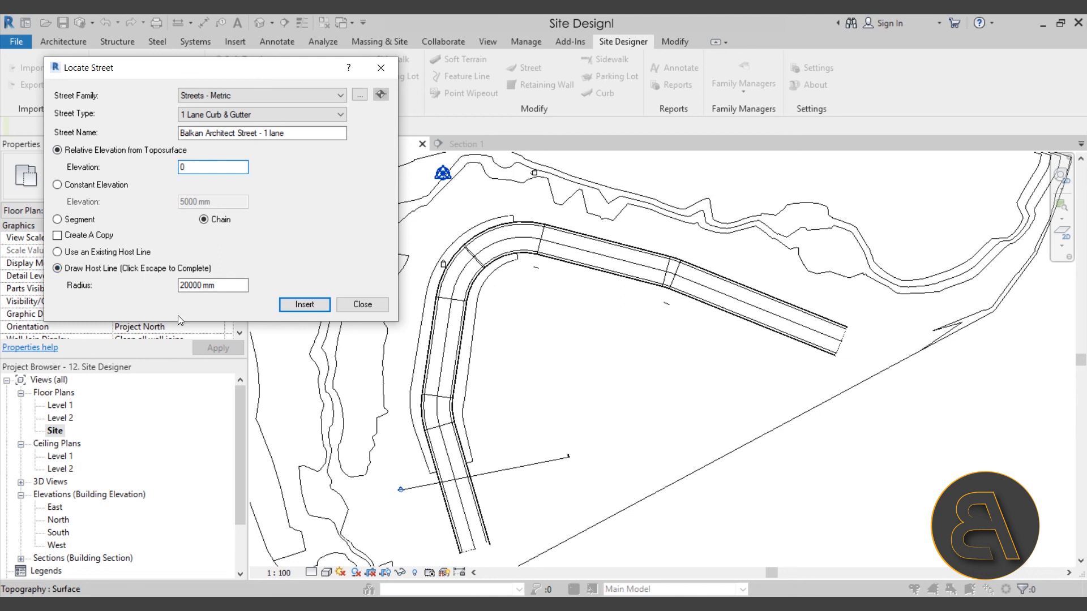
# - Draw the one-lane street's host line from the centreline of the main street's upper straight, bending once across the terrain inside the curve
pyautogui.click(305, 305)
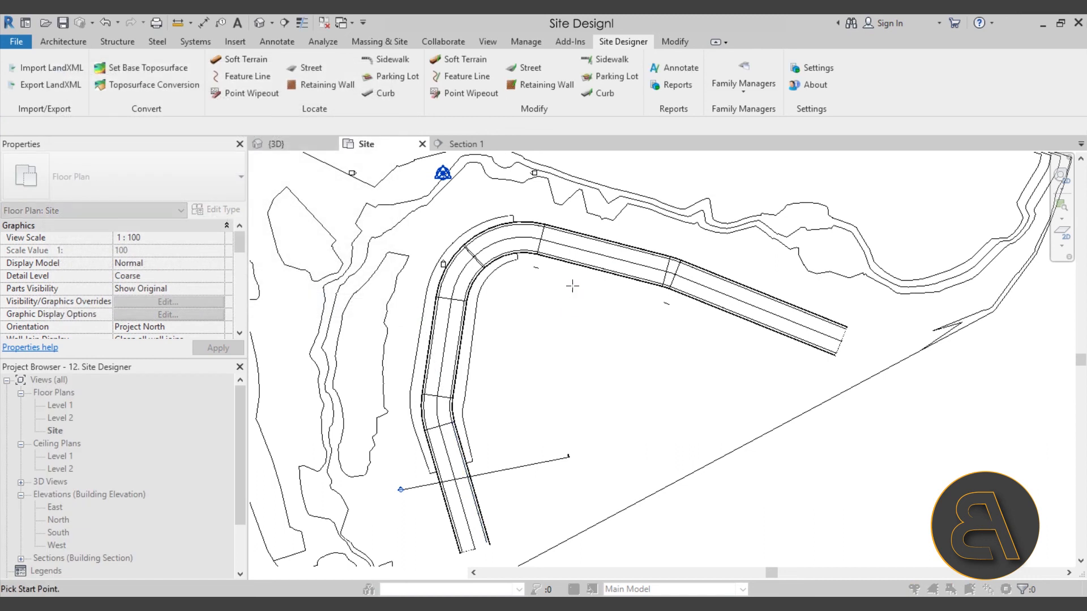
pyautogui.click(603, 255)
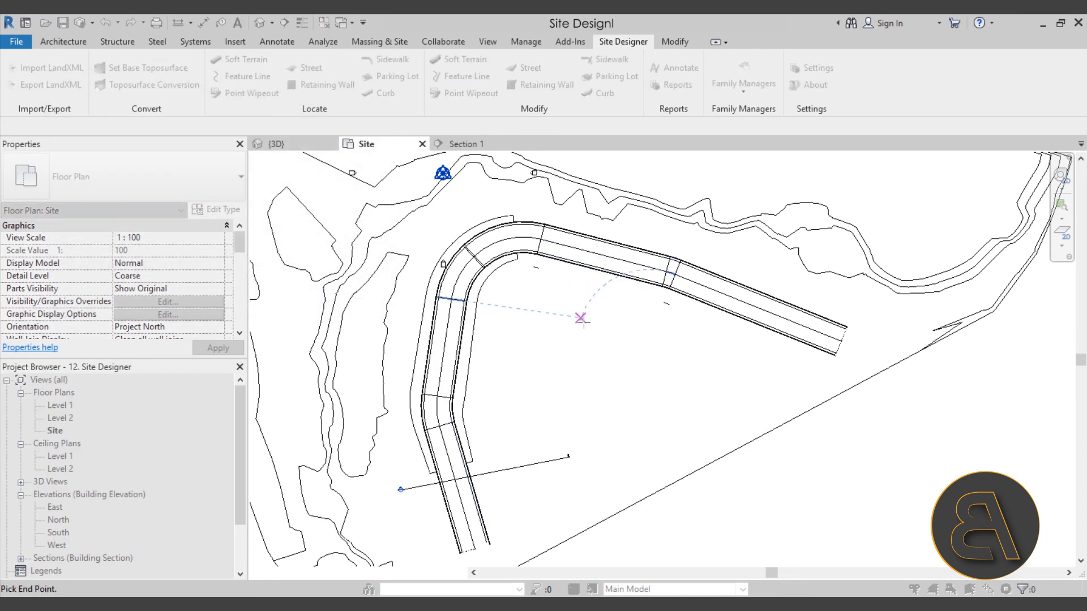
pyautogui.click(644, 424)
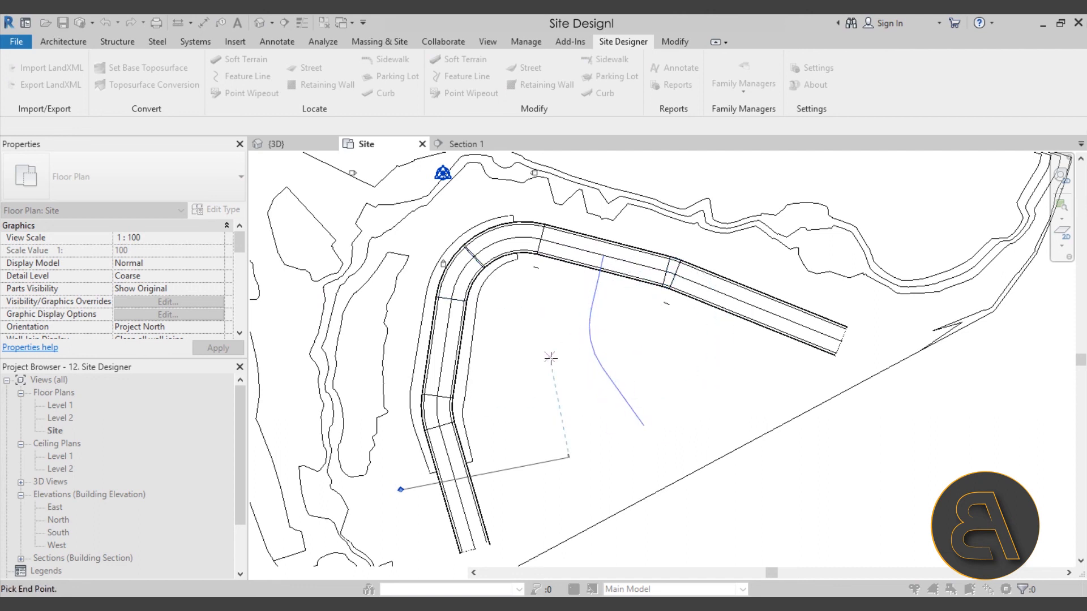
pyautogui.press('Escape')
# - Create the intersection between the new street and the main street, keep the default radii, and finish locating streets
pyautogui.moveTo(523, 235); pyautogui.dragTo(370, 183)
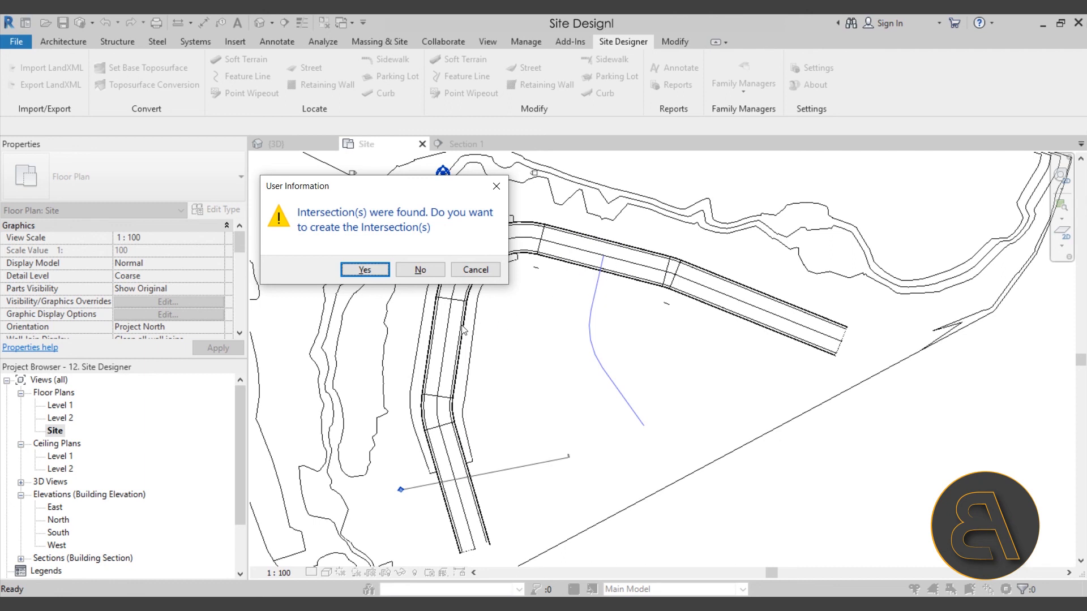
pyautogui.click(359, 271)
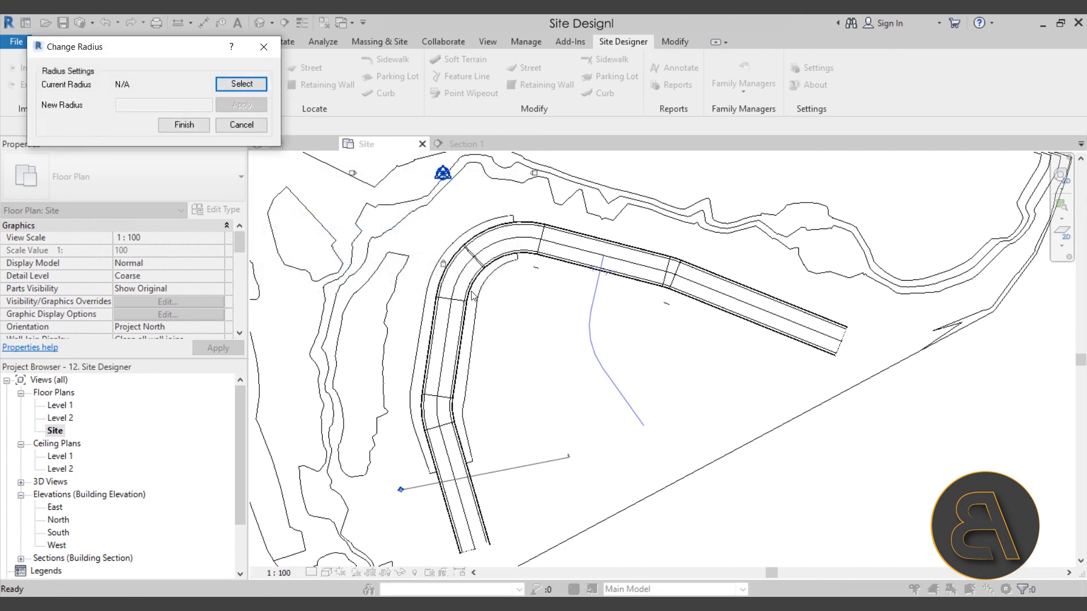
pyautogui.click(183, 125)
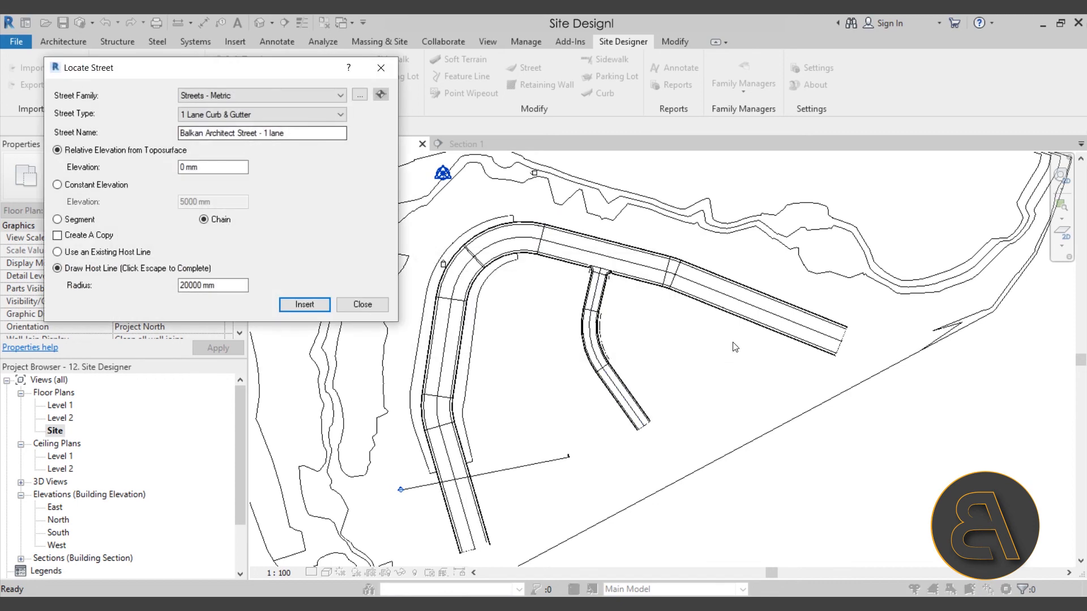
pyautogui.click(361, 305)
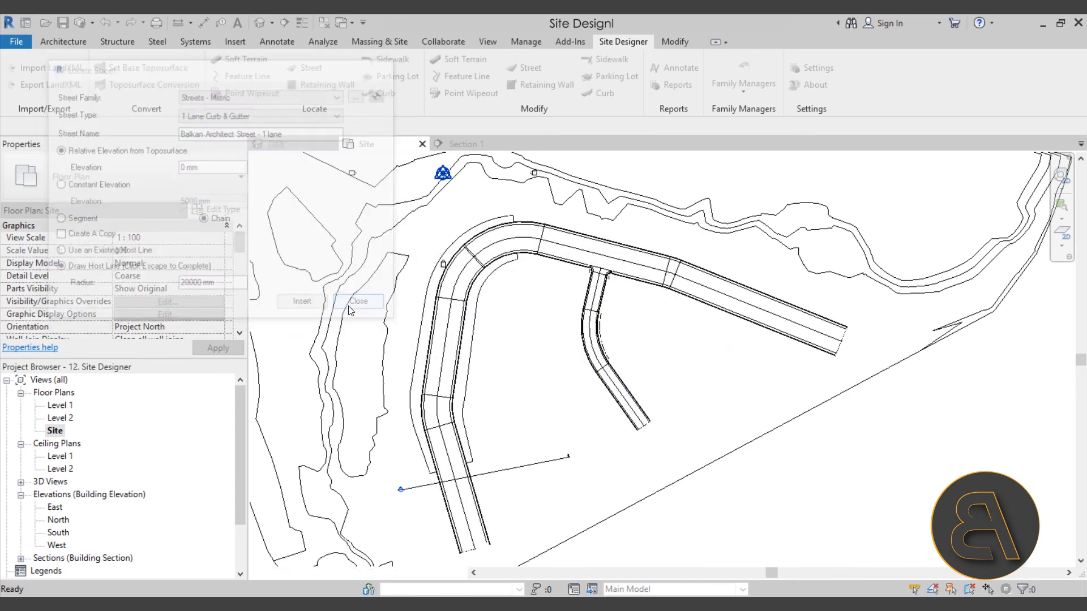
# - Examine the rounded curb corners and terrain edges at the new street intersection in the 3D view
pyautogui.click(300, 149)
pyautogui.scroll(-1, 528, 327)
pyautogui.moveTo(527, 327); pyautogui.dragTo(498, 396, button='middle')
pyautogui.scroll(3, 536, 259)
pyautogui.scroll(2, 532, 244)
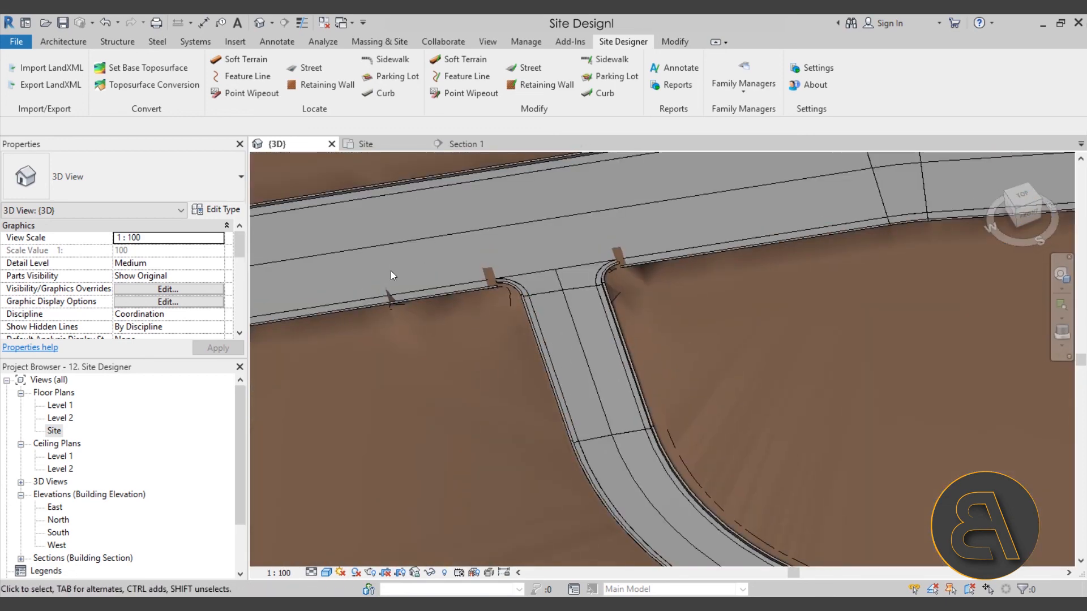
pyautogui.scroll(3, 521, 289)
pyautogui.click(514, 286)
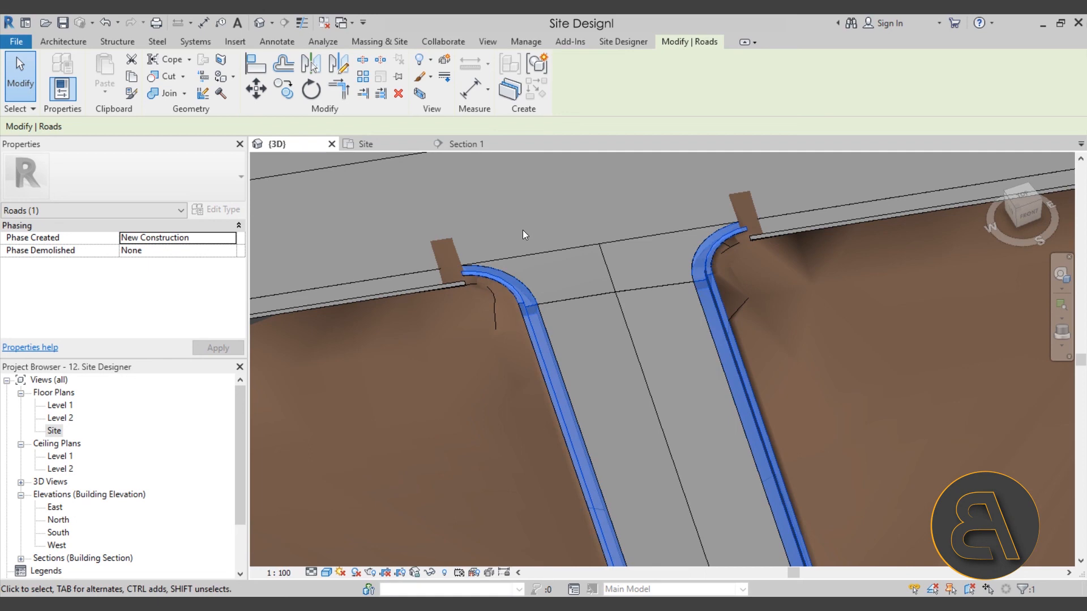
pyautogui.scroll(-3, 524, 236)
pyautogui.scroll(4, 478, 249)
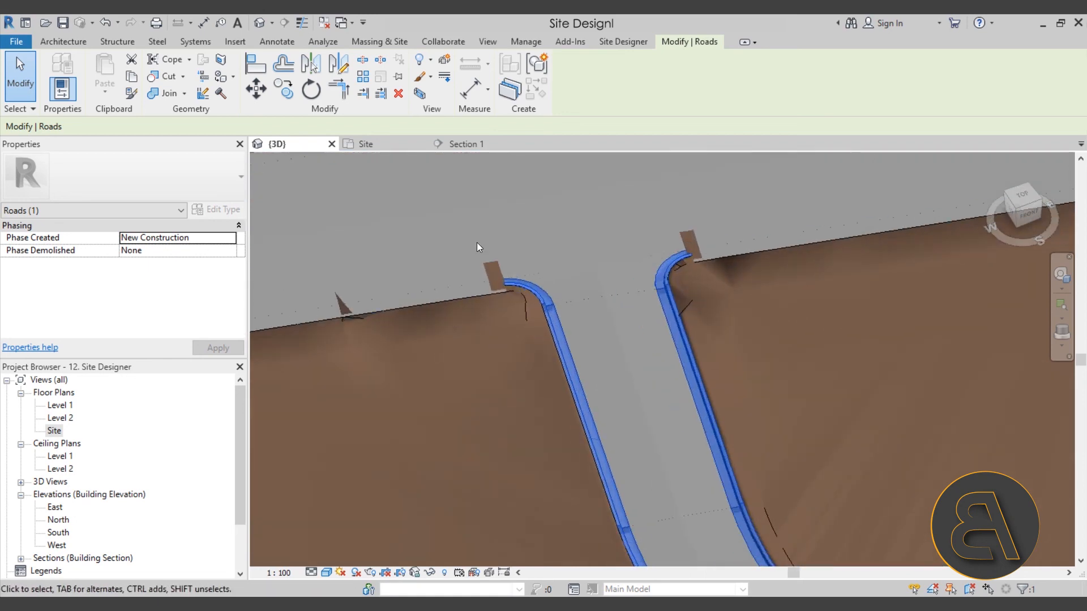
pyautogui.press('Escape')
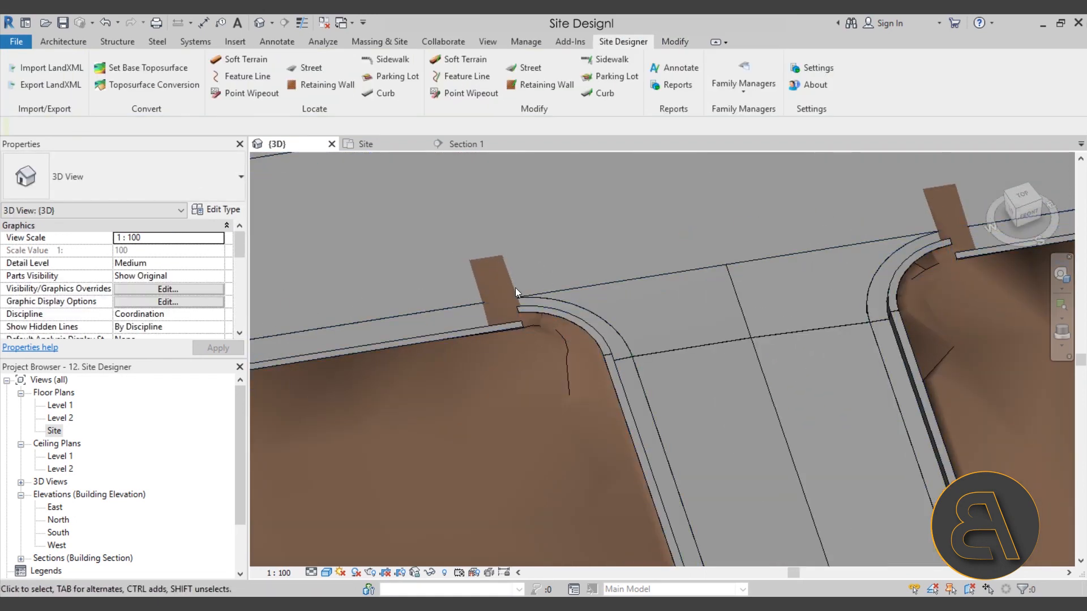
# - Examine the whole one-lane street and how it branches off the main street in the 3D view
pyautogui.scroll(-4, 516, 287)
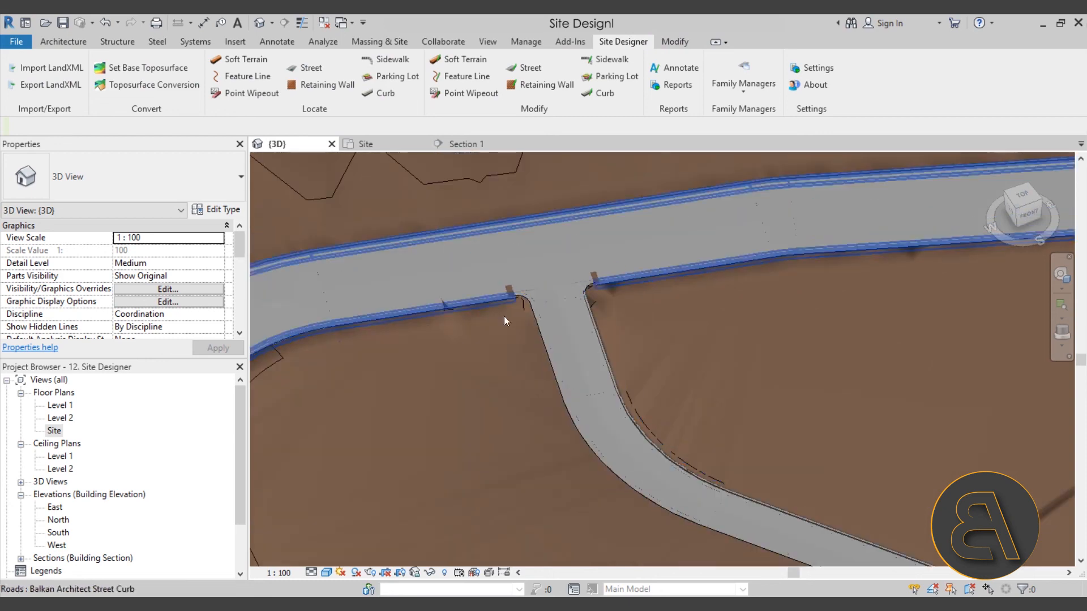
pyautogui.scroll(-3, 509, 317)
pyautogui.moveTo(514, 332); pyautogui.dragTo(517, 307, button='middle')
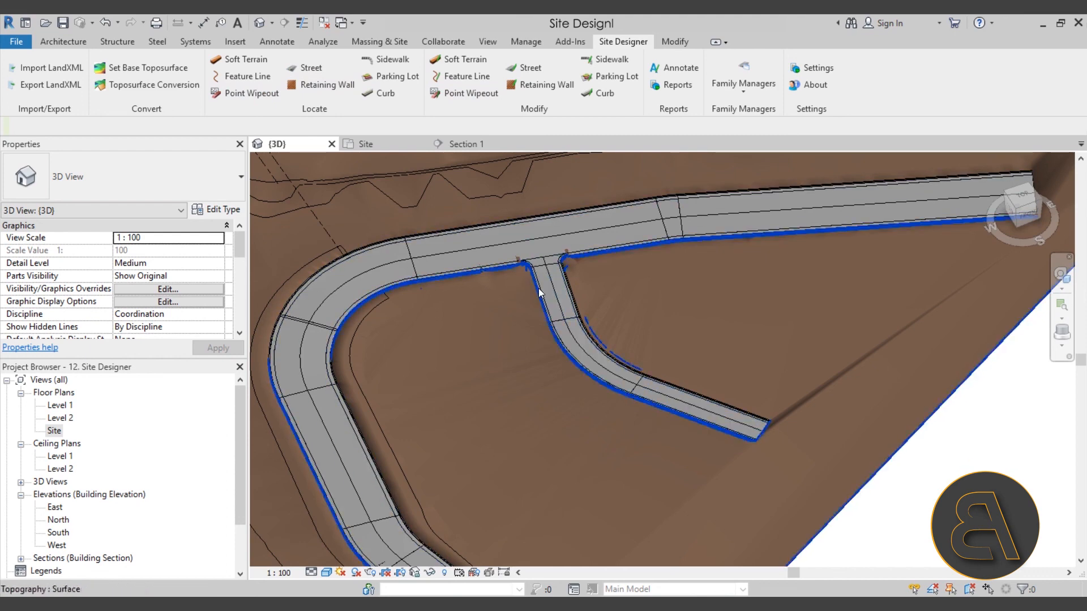
pyautogui.scroll(-2, 539, 288)
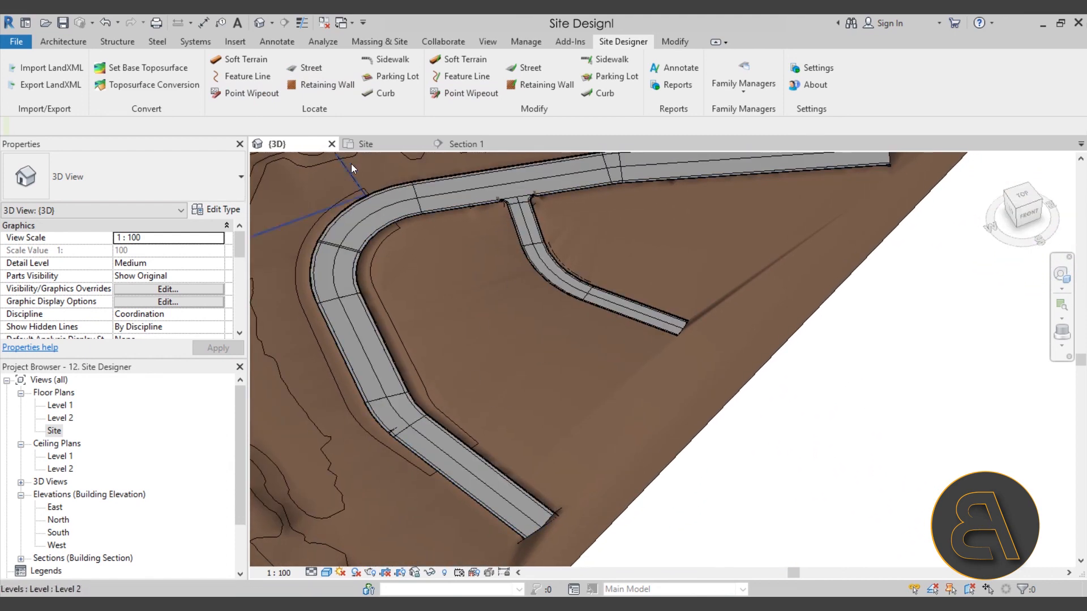
pyautogui.click(262, 91)
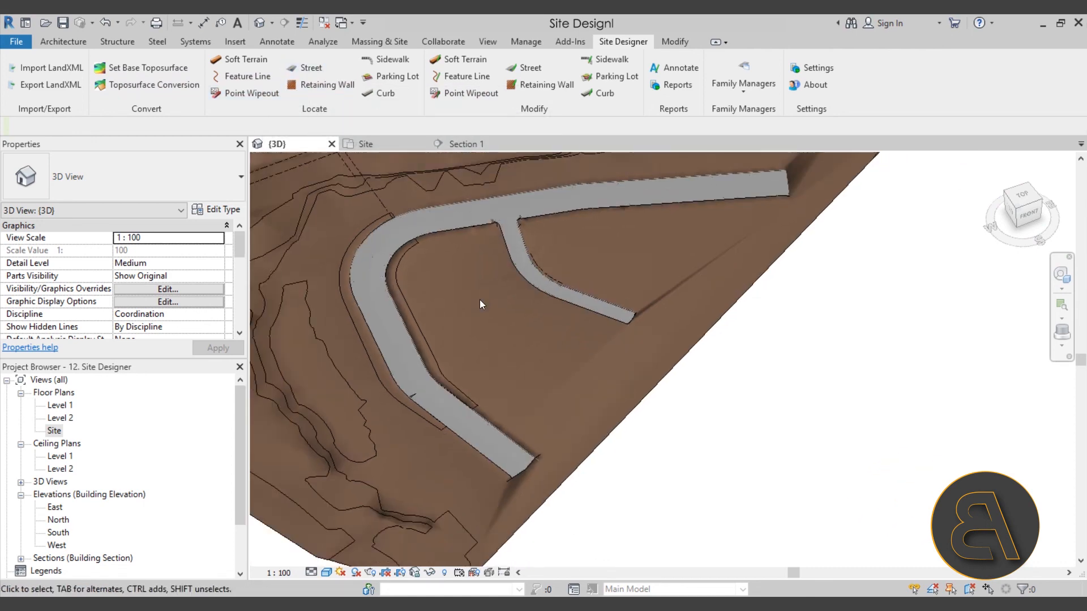
pyautogui.scroll(4, 502, 253)
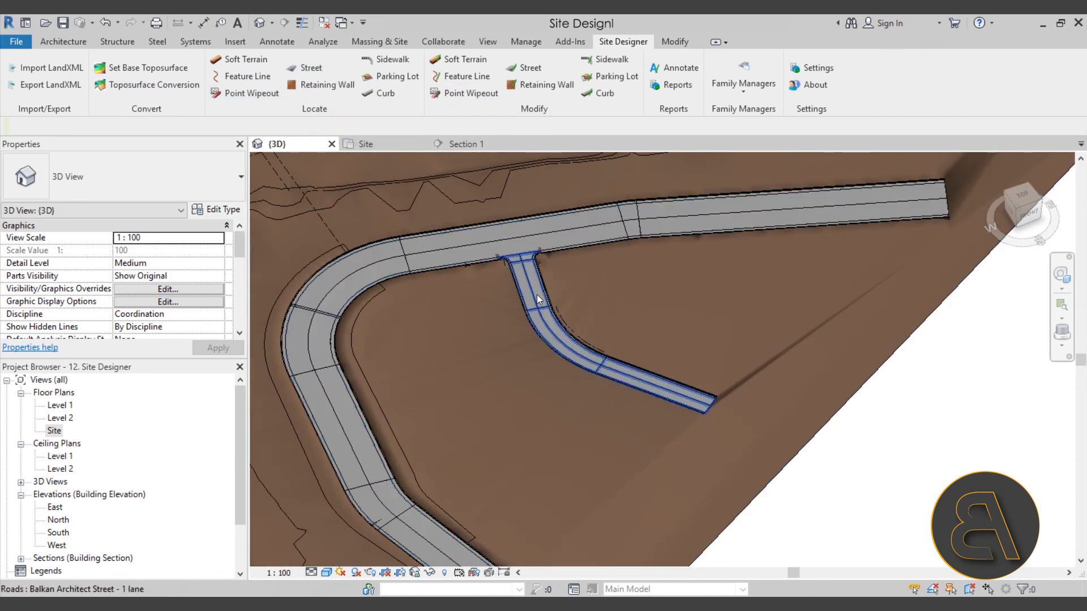
# - Inspect the Topo from Mass toposurface beside the graded site with its streets from several angles in 3D
pyautogui.scroll(-3, 541, 297)
pyautogui.moveTo(541, 298); pyautogui.dragTo(587, 390, button='middle')
pyautogui.scroll(-2, 587, 390)
pyautogui.moveTo(588, 389); pyautogui.dragTo(612, 469, button='middle')
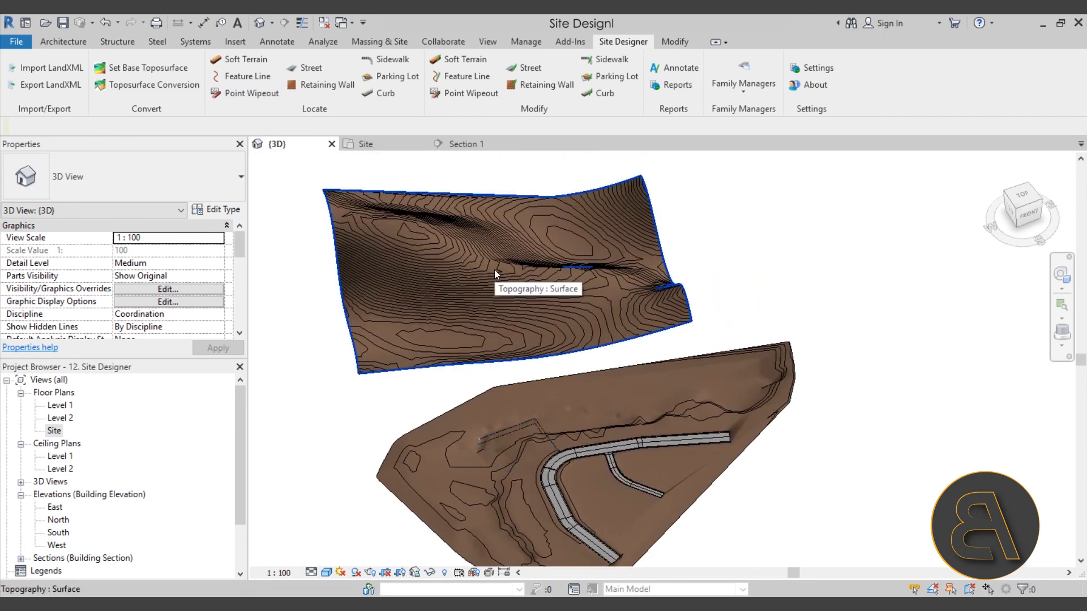
pyautogui.click(431, 250)
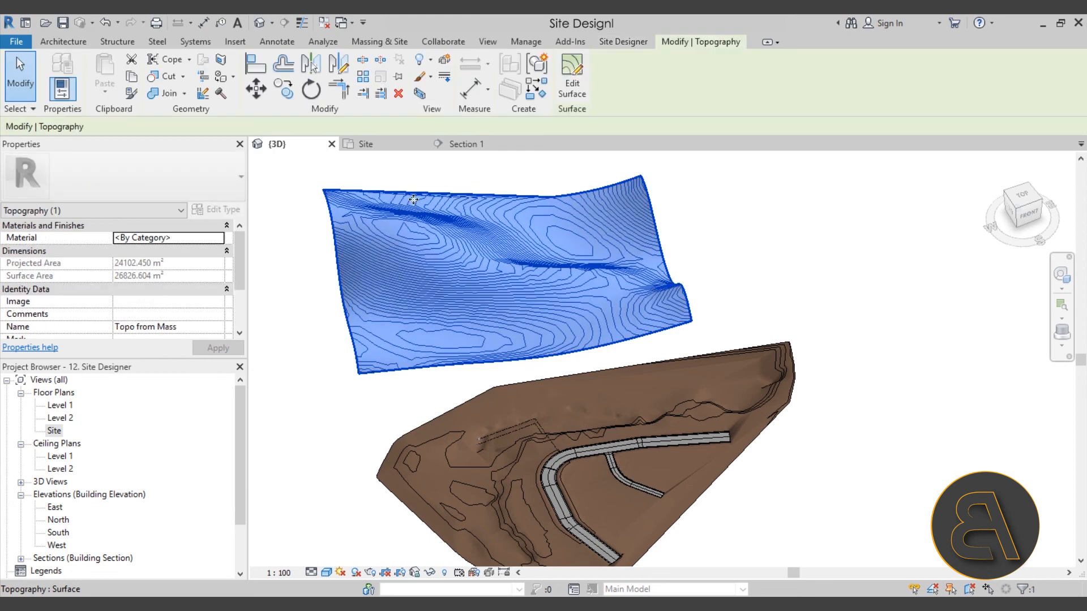
pyautogui.click(557, 371)
pyautogui.keyDown('shift'); pyautogui.moveTo(557, 371); pyautogui.dragTo(346, 503, button='middle'); pyautogui.keyUp('shift')
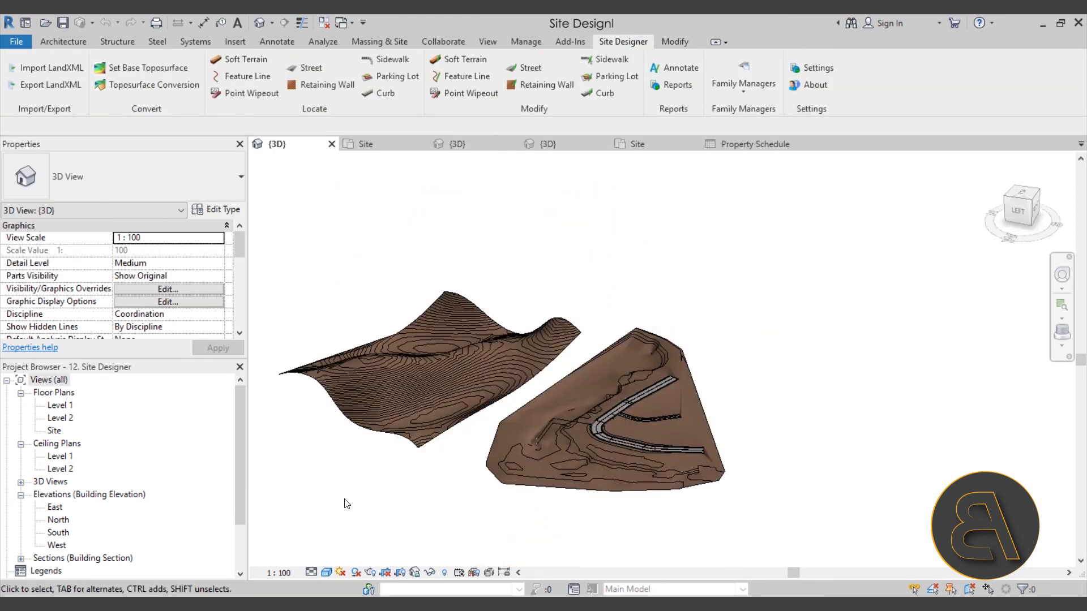